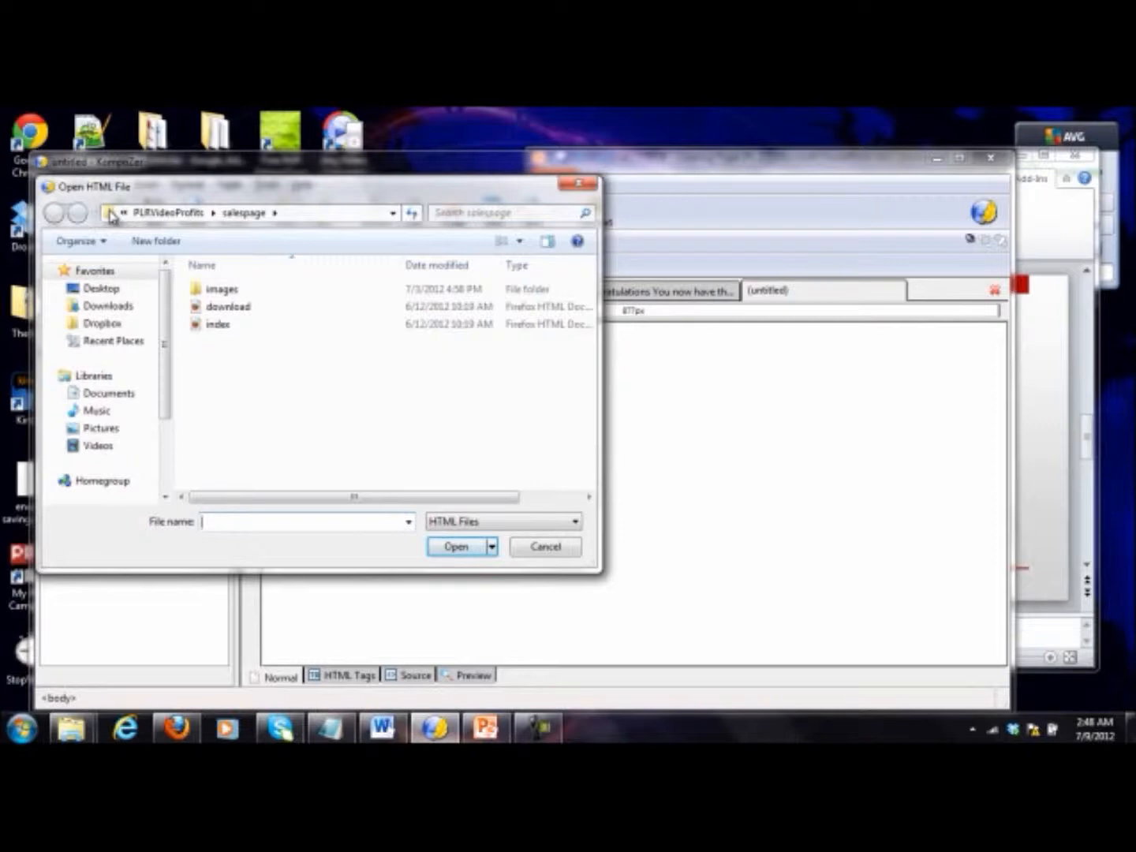
# Step: Open the index HTML file from the salespage folder and select the area around its header image
pyautogui.doubleClick(236, 325)
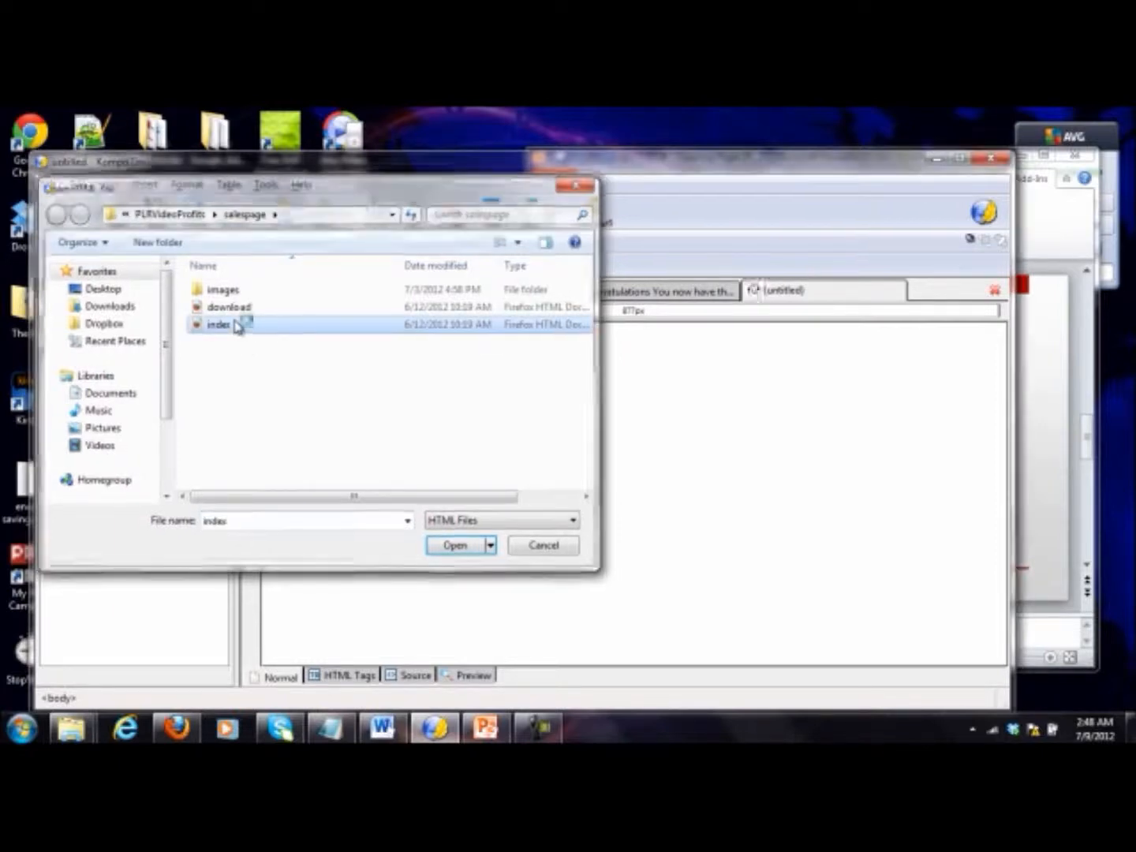
pyautogui.moveTo(997, 352)
pyautogui.mouseDown()
pyautogui.moveTo(991, 588)
pyautogui.moveTo(995, 347)
pyautogui.mouseUp()
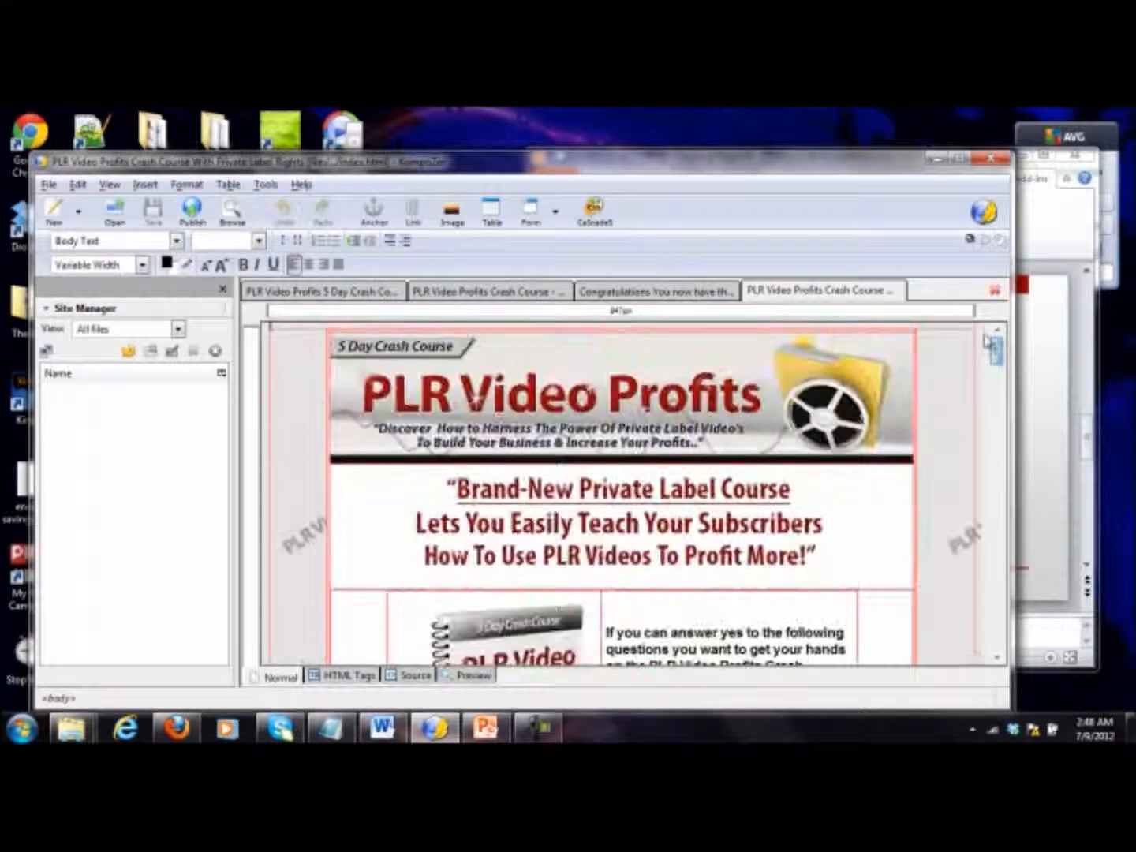
pyautogui.click(514, 430)
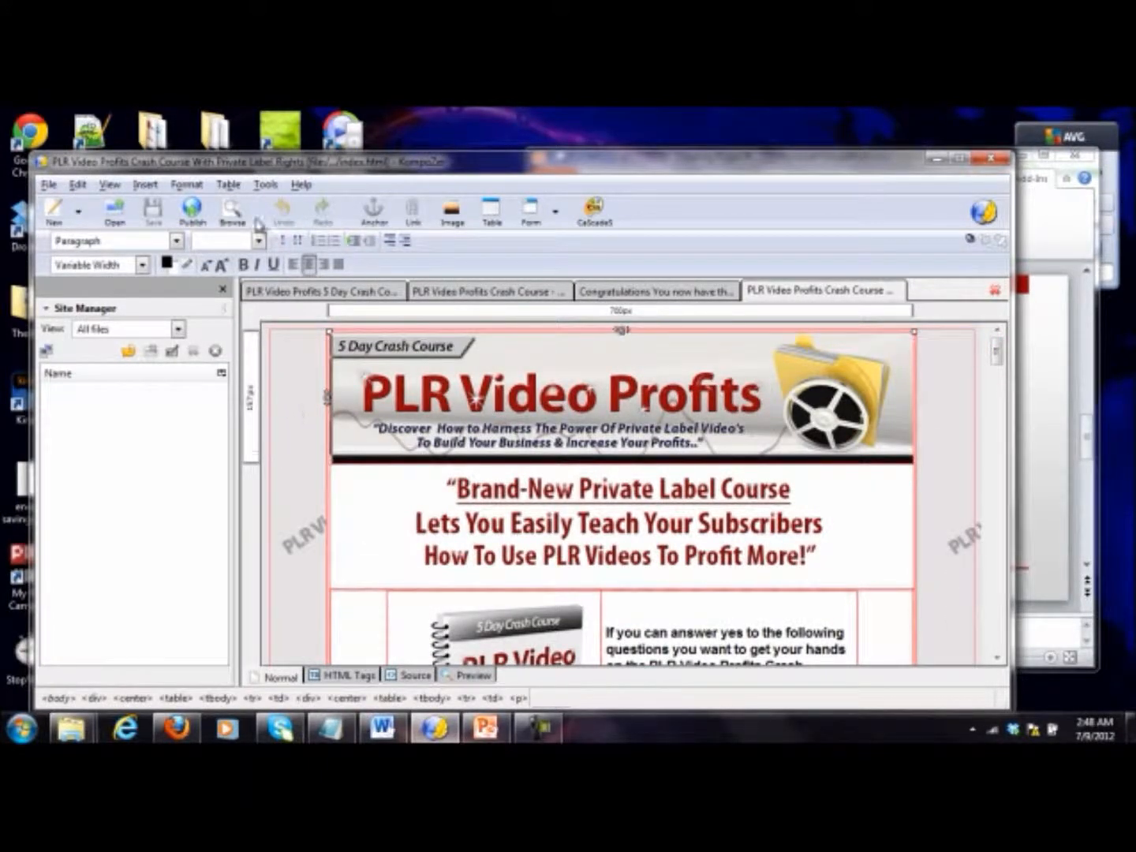
# Step: Set the page's background image to the background file from the PLR Video Payday Site Pages folder
pyautogui.click(186, 183)
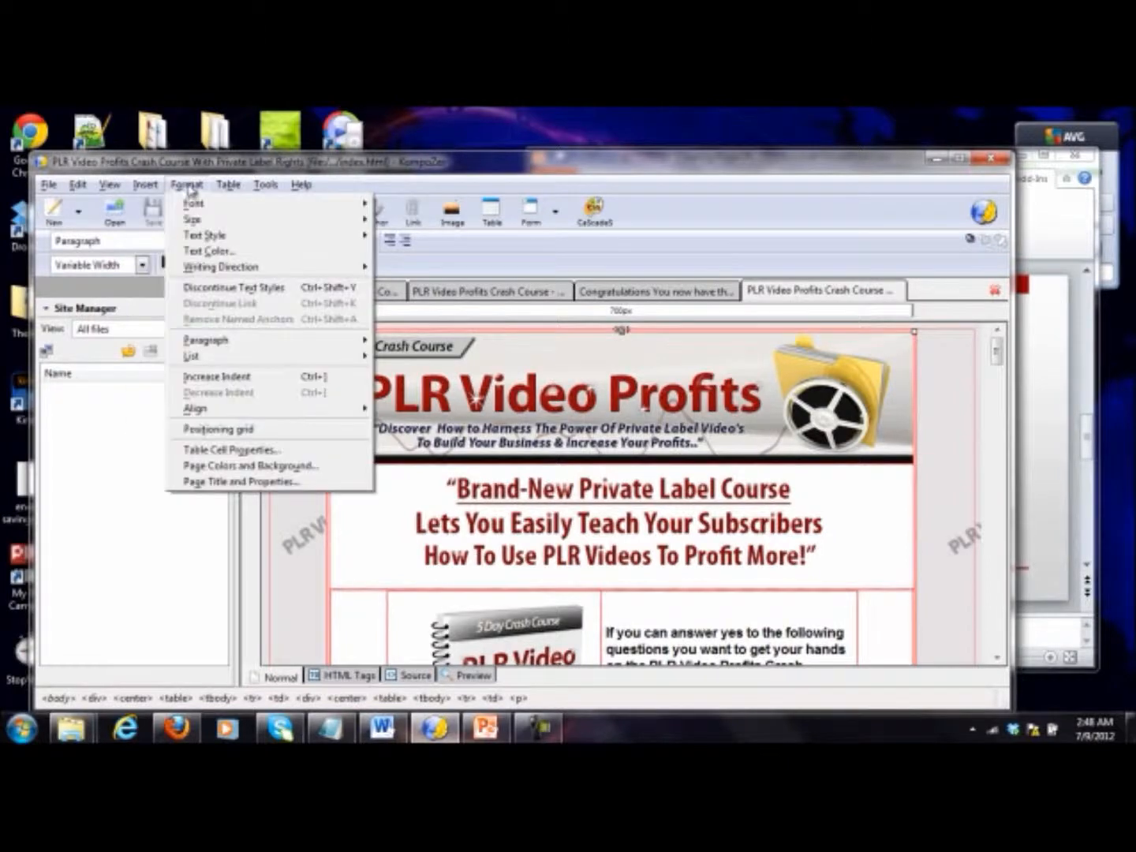
pyautogui.click(247, 465)
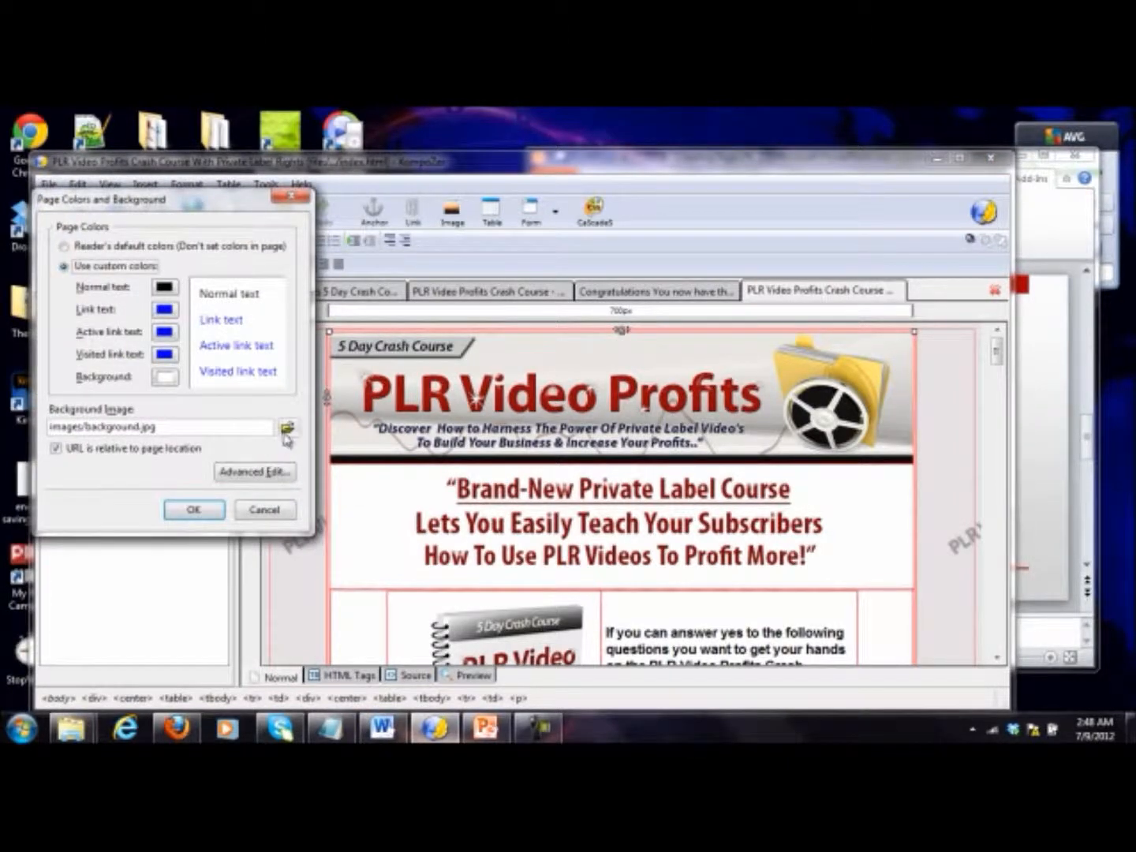
pyautogui.click(286, 428)
pyautogui.click(342, 343)
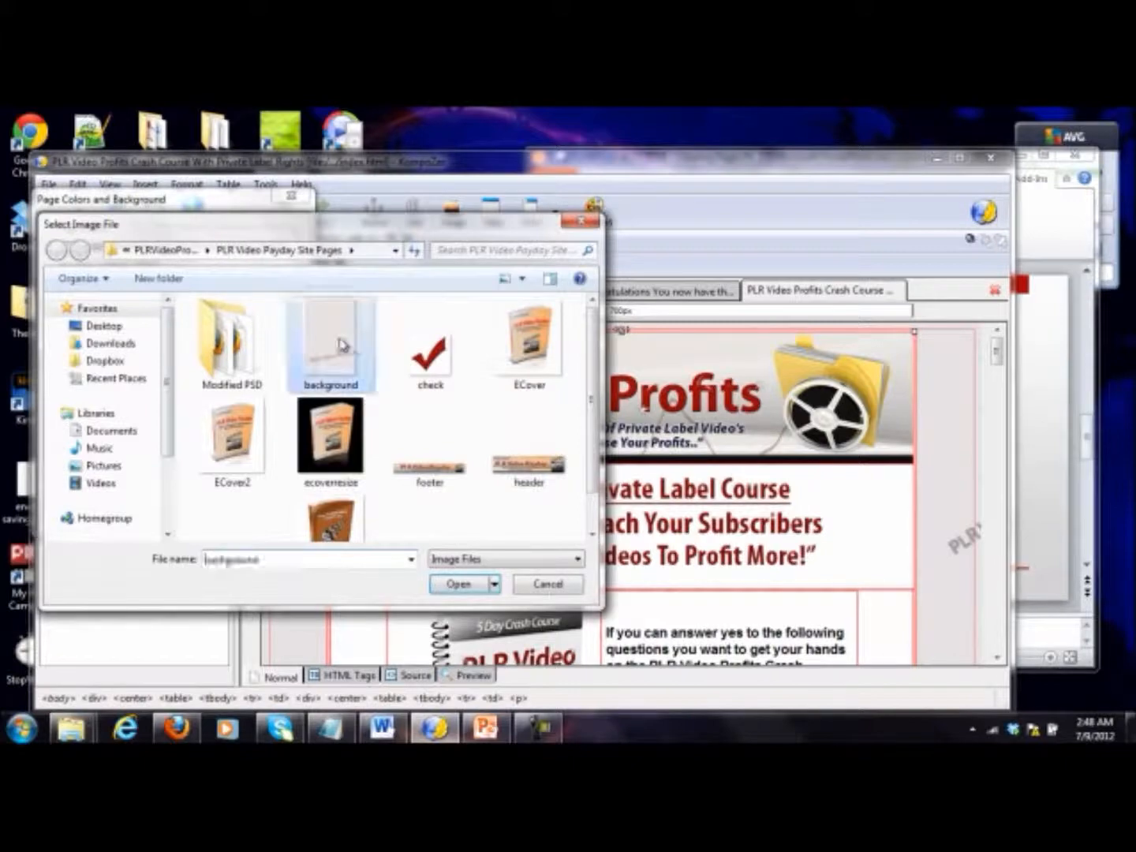
pyautogui.doubleClick(341, 344)
pyautogui.click(197, 510)
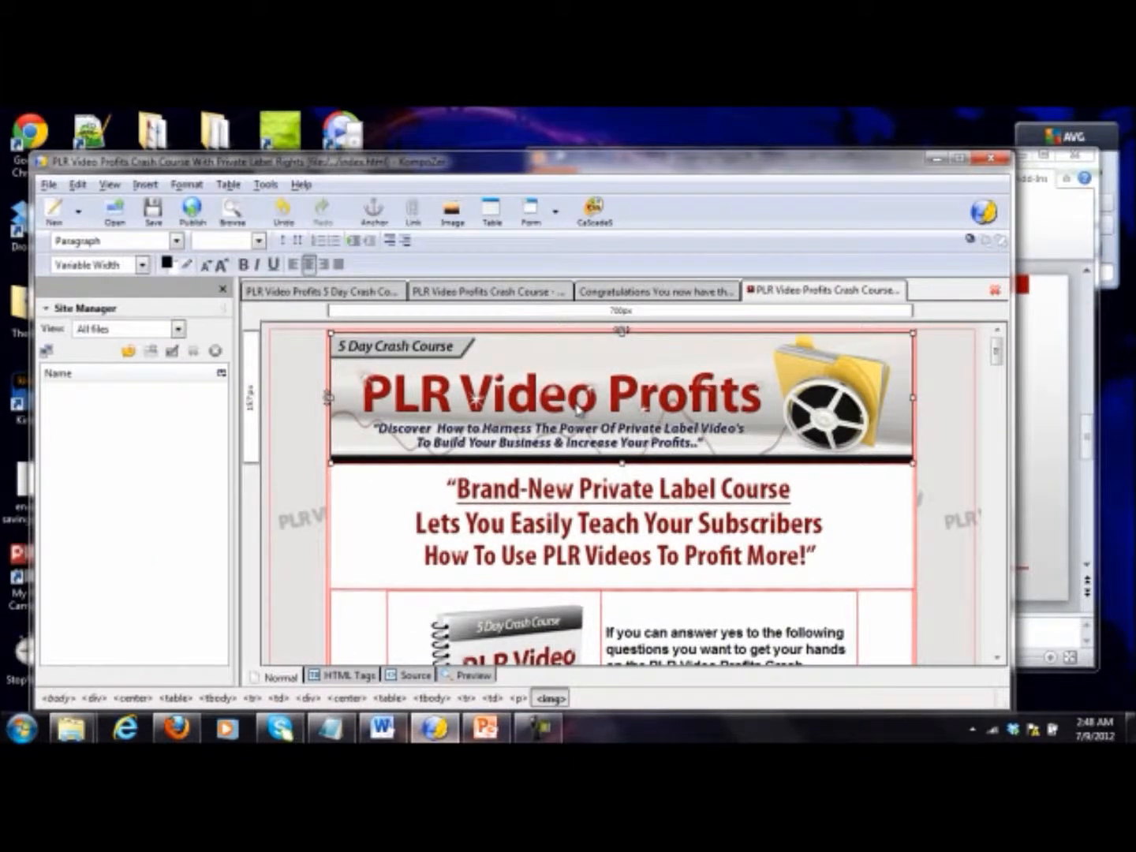
# Step: Replace the header image with header.jpg from the PLR Video Payday Site Pages folder, without alternate text
pyautogui.press('Delete')
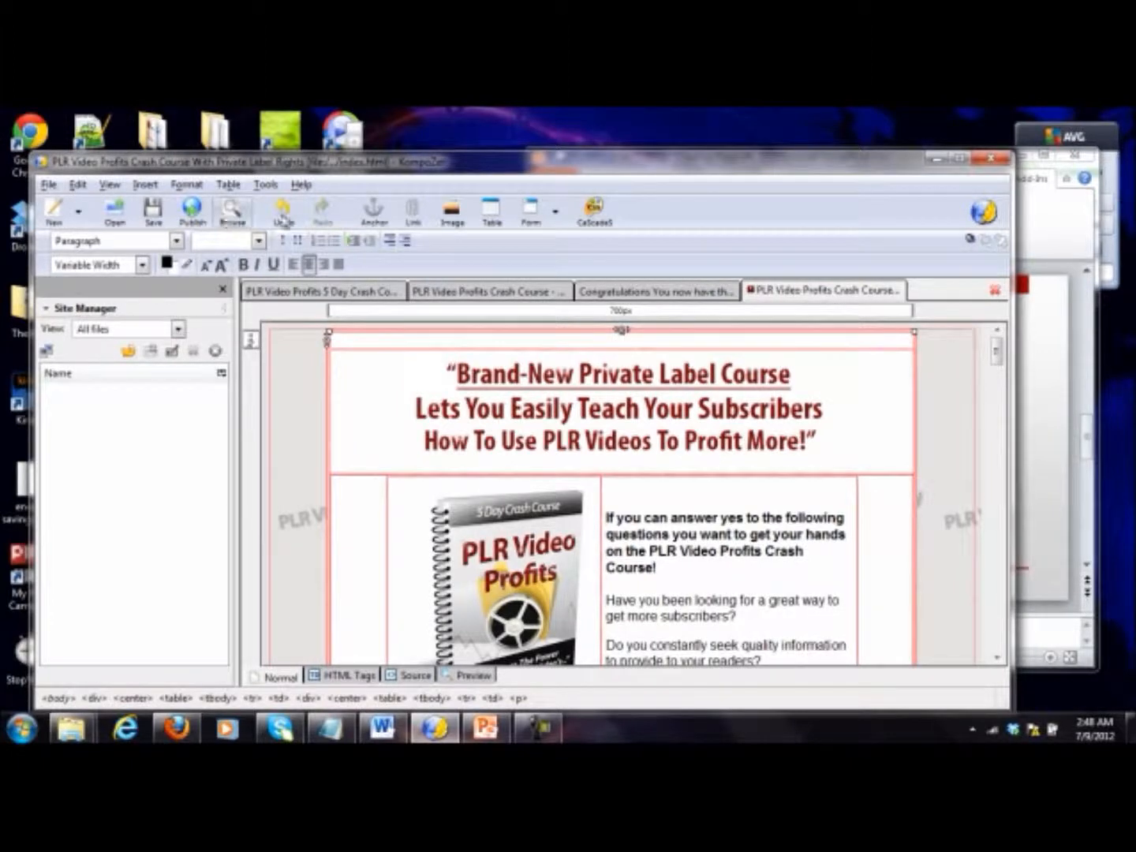
pyautogui.click(454, 212)
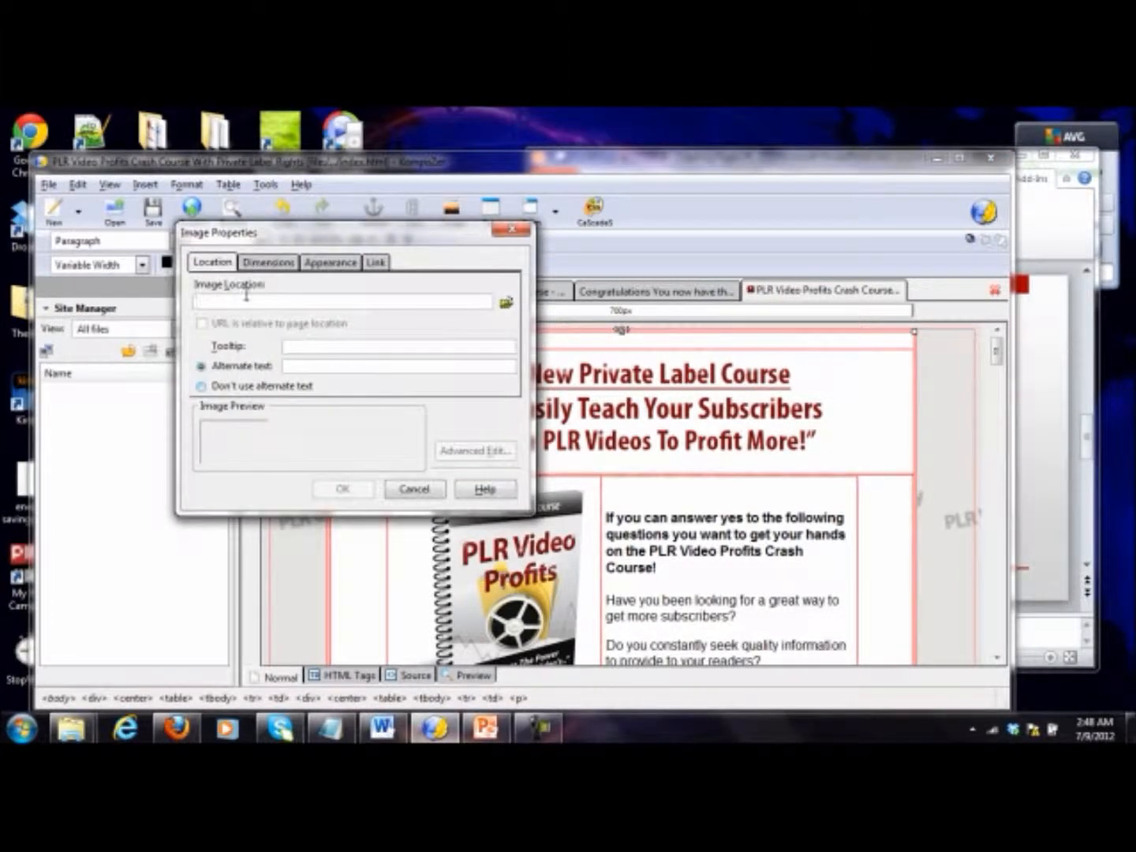
pyautogui.click(506, 303)
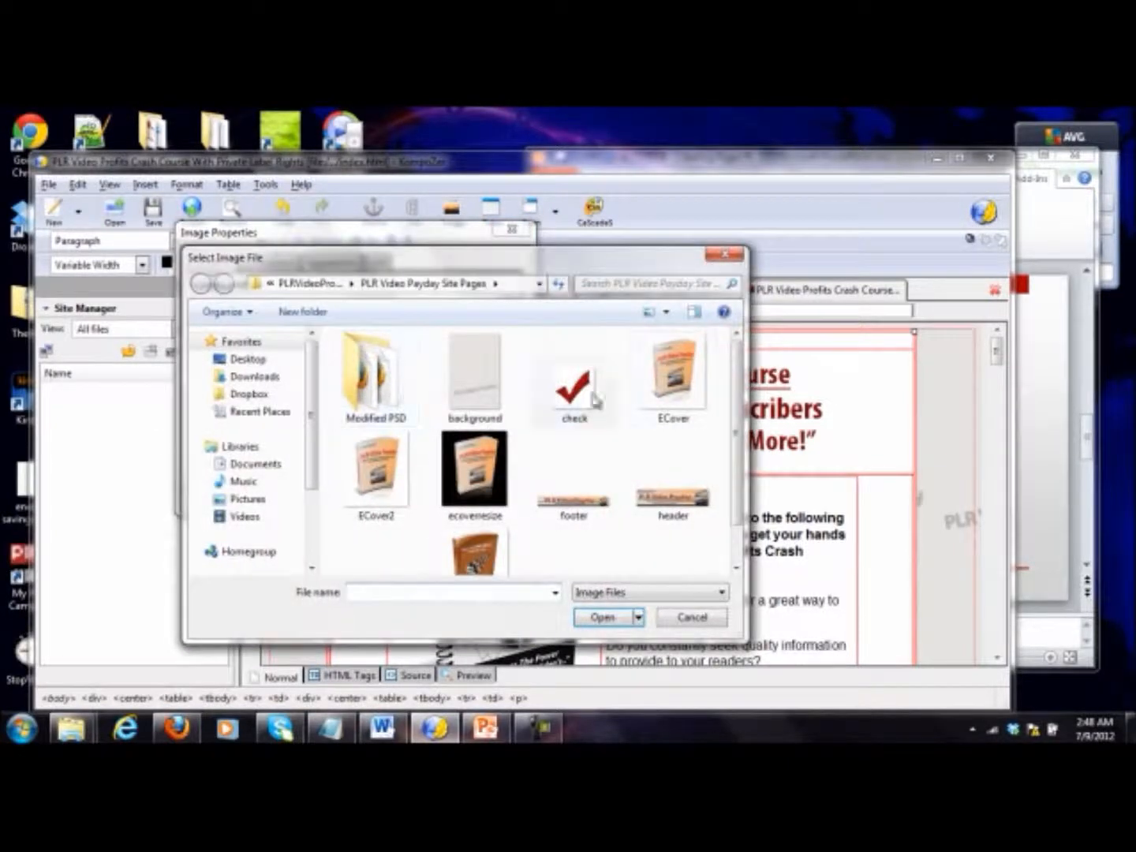
pyautogui.scroll(-1, 738, 403)
pyautogui.click(683, 454)
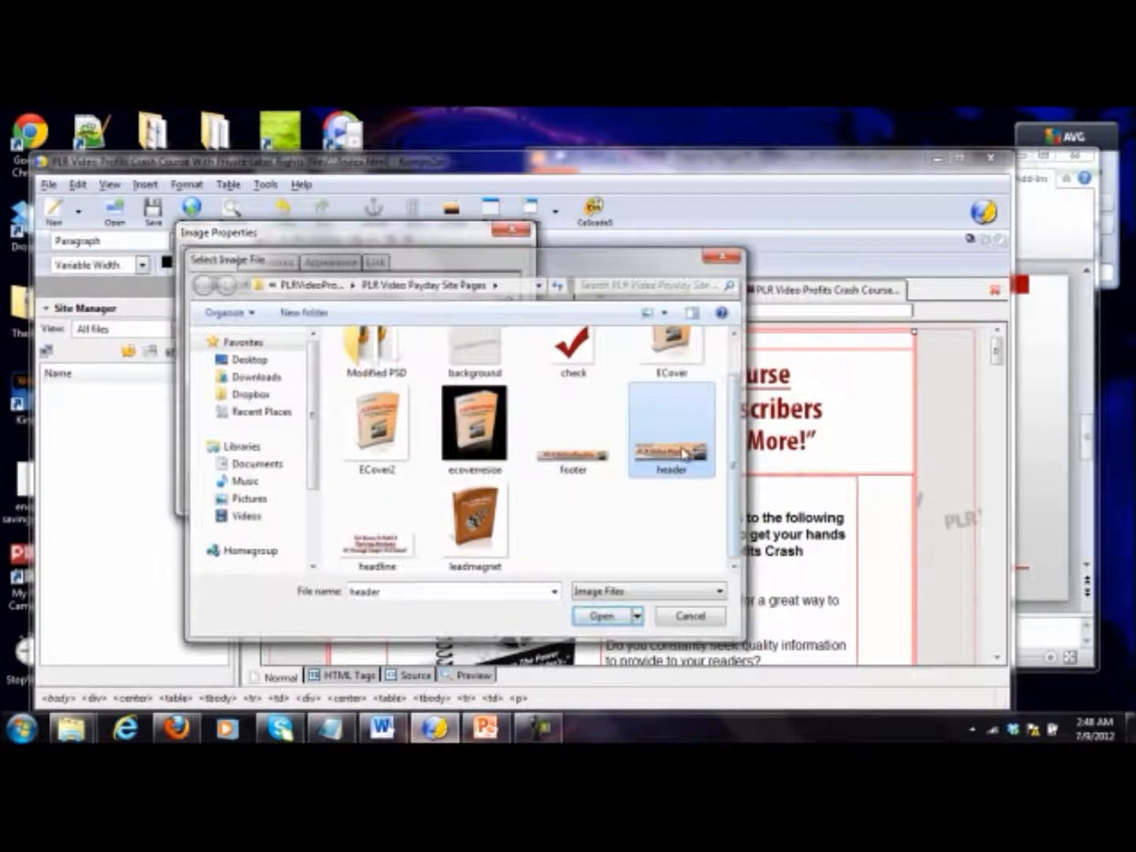
pyautogui.doubleClick(683, 454)
pyautogui.click(260, 386)
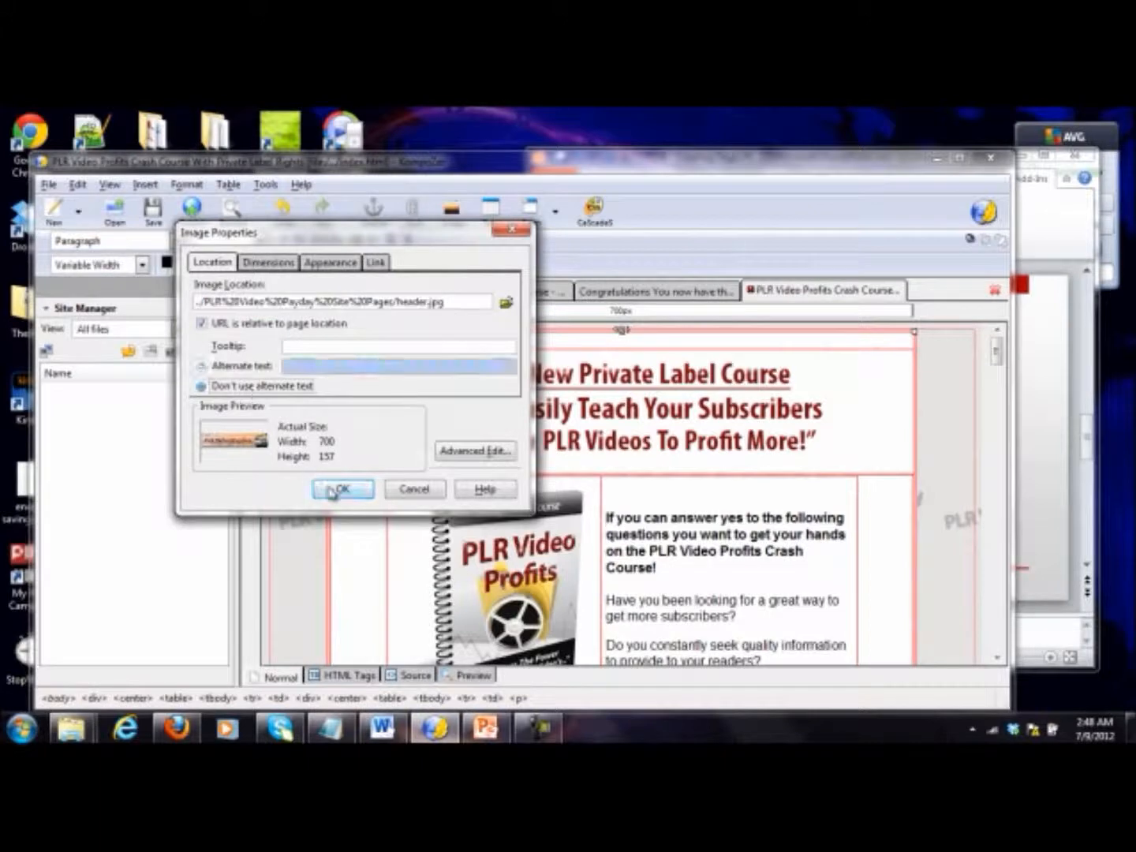
pyautogui.click(338, 490)
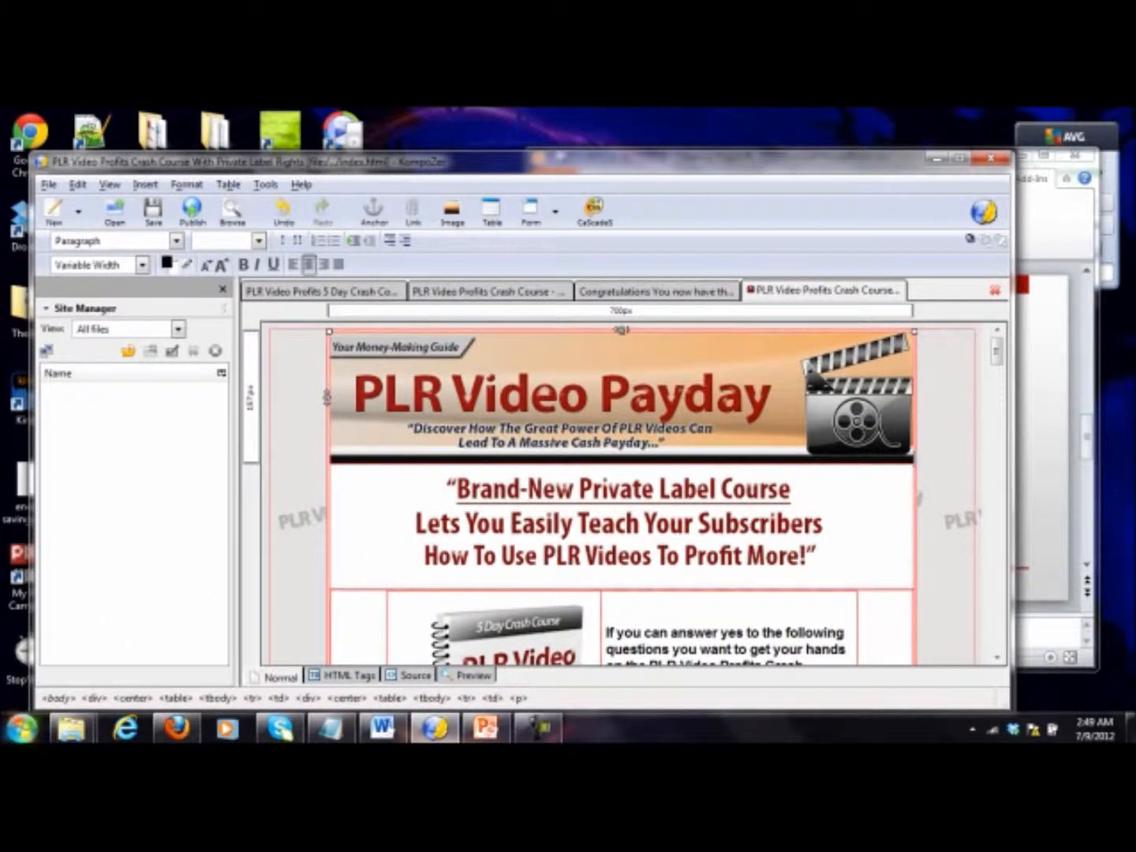
# Step: Switch to Google Chrome and go to freegraphiccreator.com
pyautogui.click(21, 728)
pyautogui.click(95, 242)
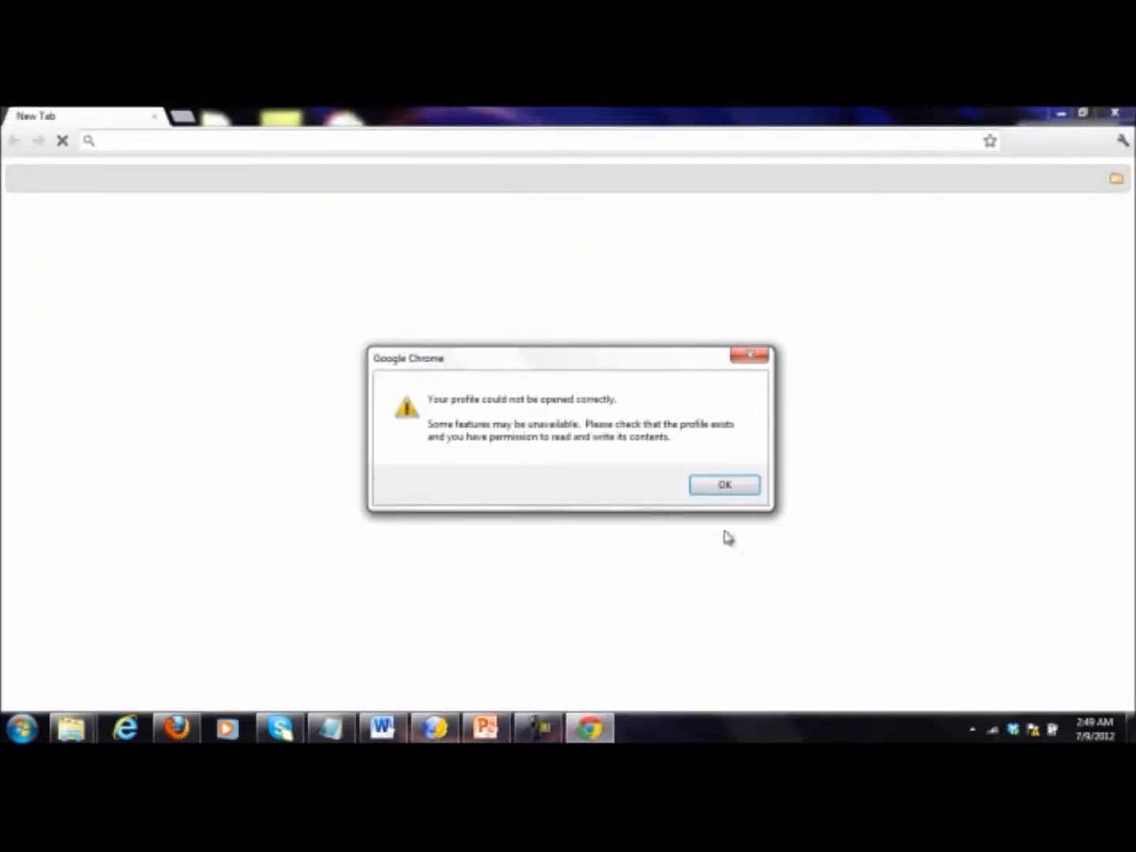
pyautogui.click(726, 485)
pyautogui.click(182, 140)
pyautogui.write('f')
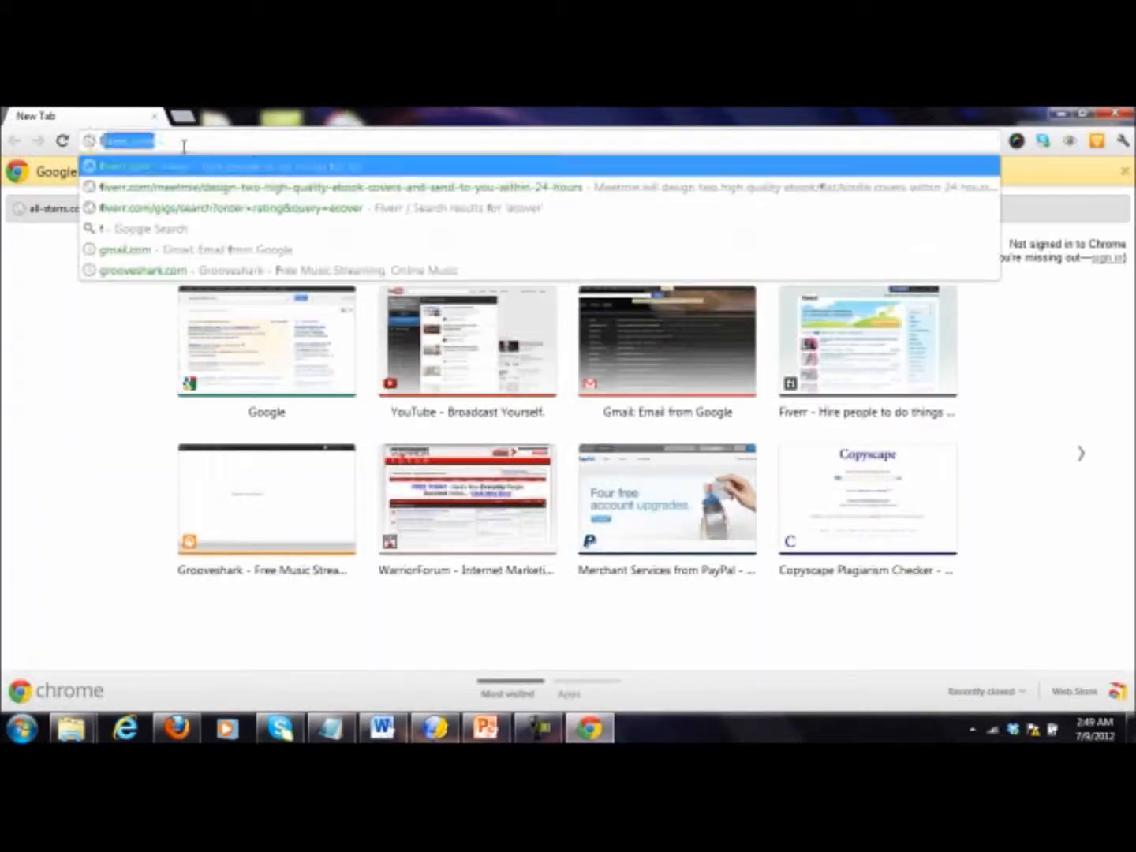
pyautogui.write('reegraphiccreator.com')
pyautogui.press('Return')
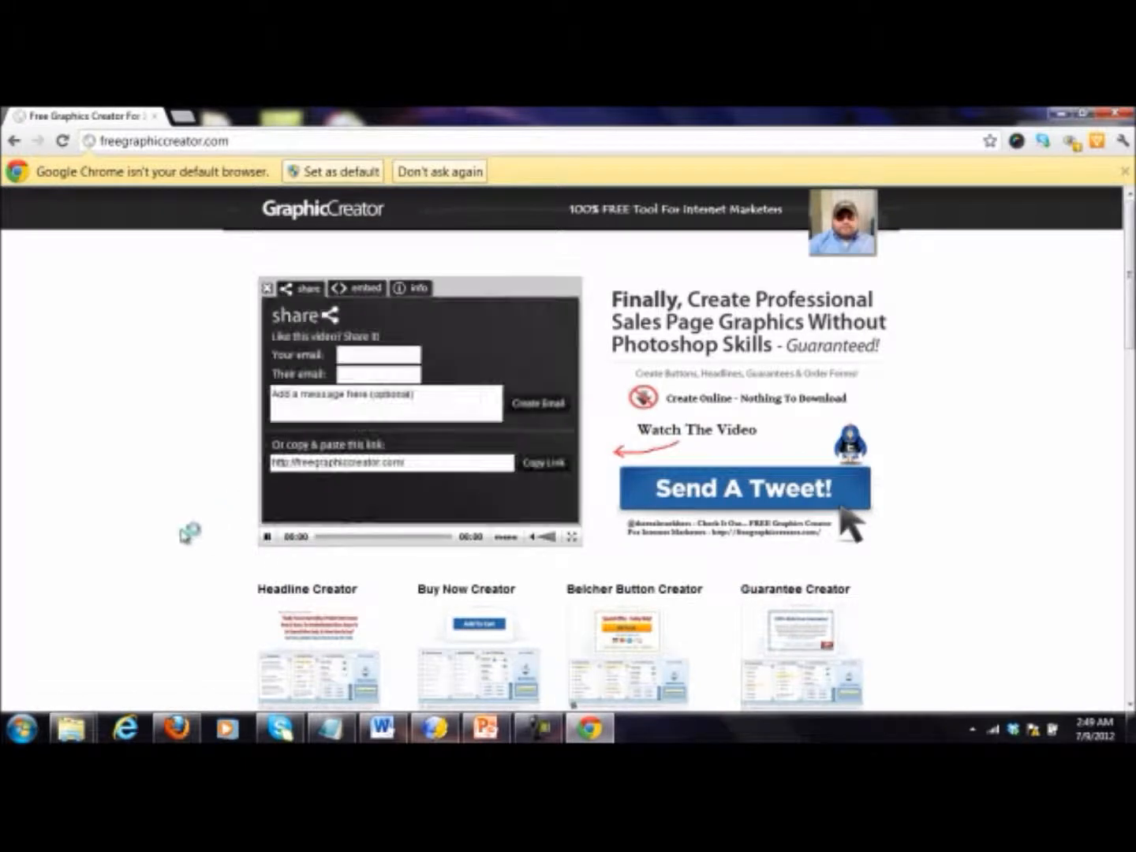
# Step: Launch the Headline Creator wizard and compare it with the headline on the sales page in KompoZer
pyautogui.scroll(-2, 198, 531)
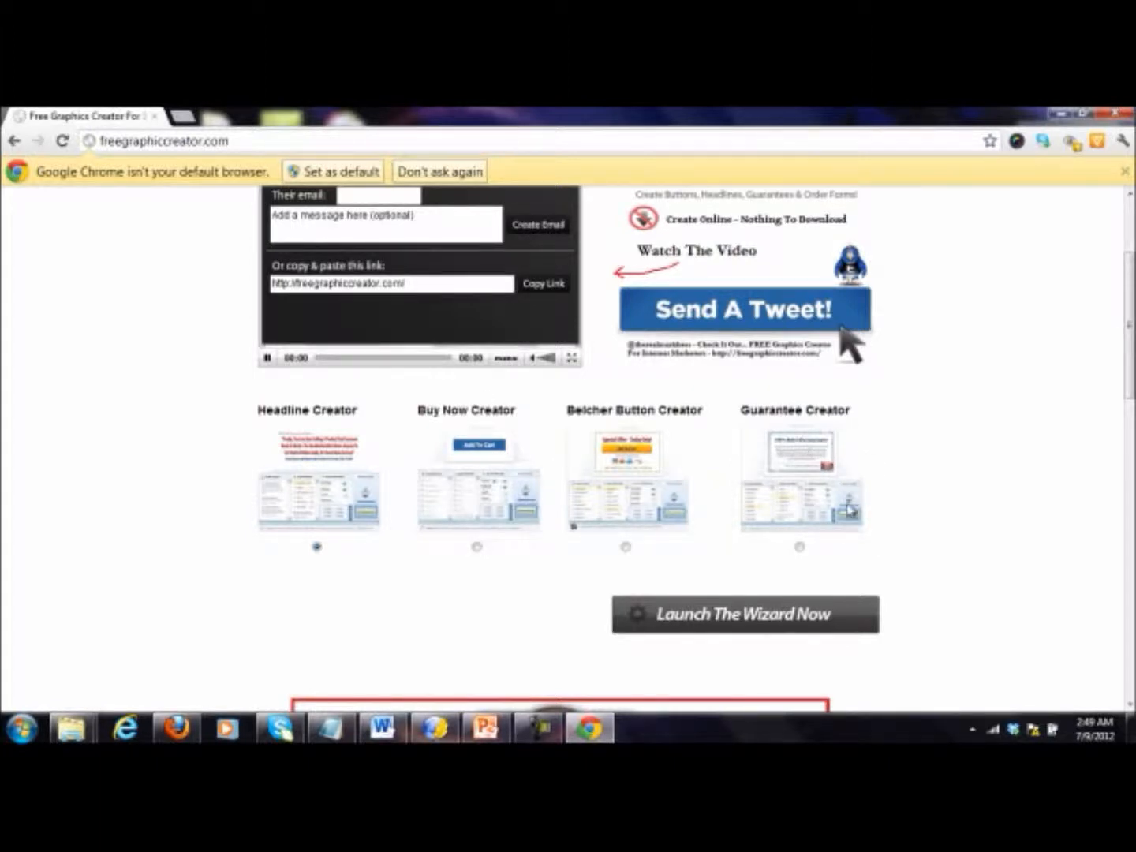
pyautogui.click(712, 625)
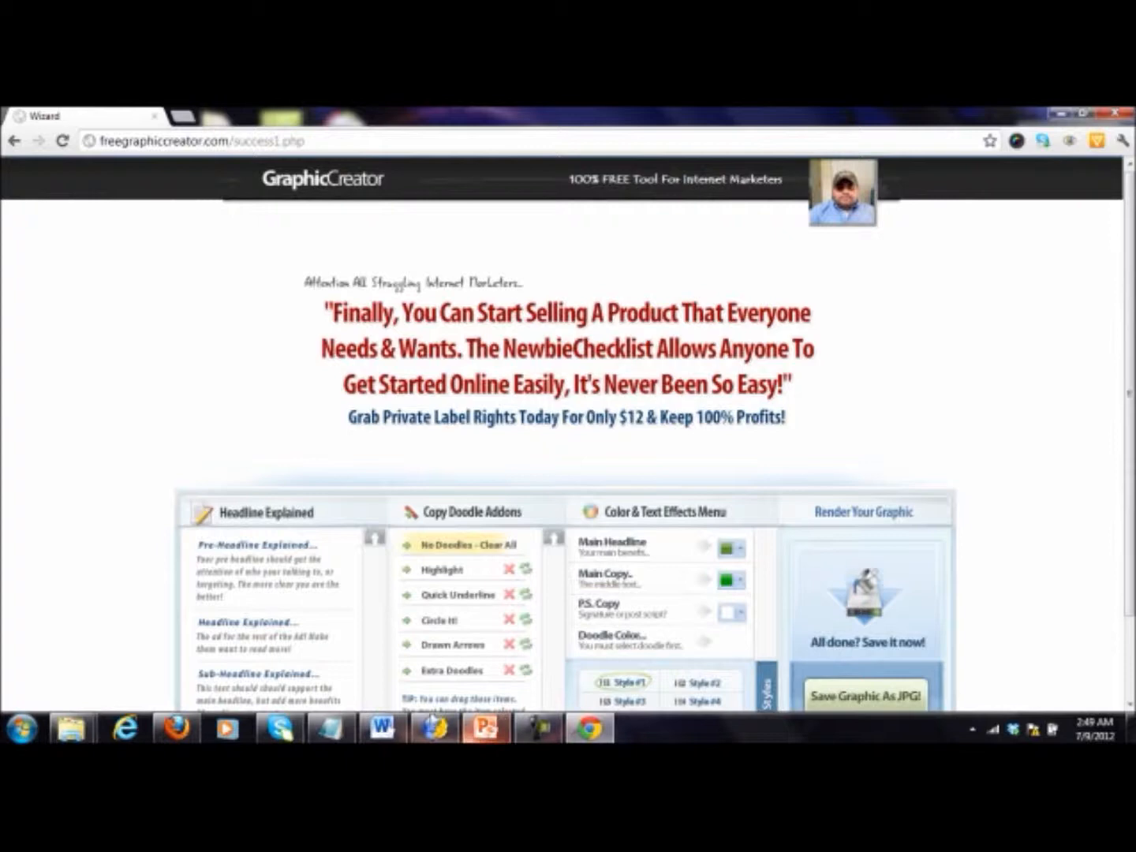
pyautogui.click(444, 733)
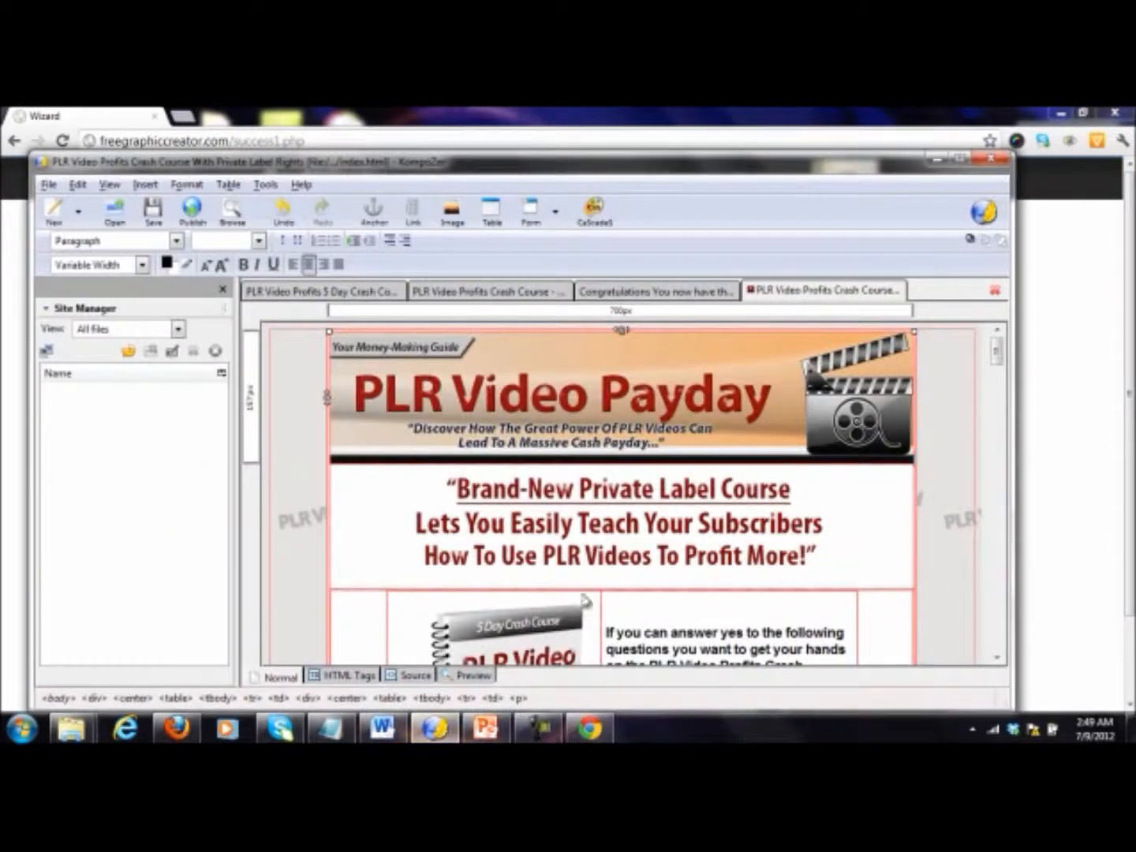
pyautogui.click(444, 730)
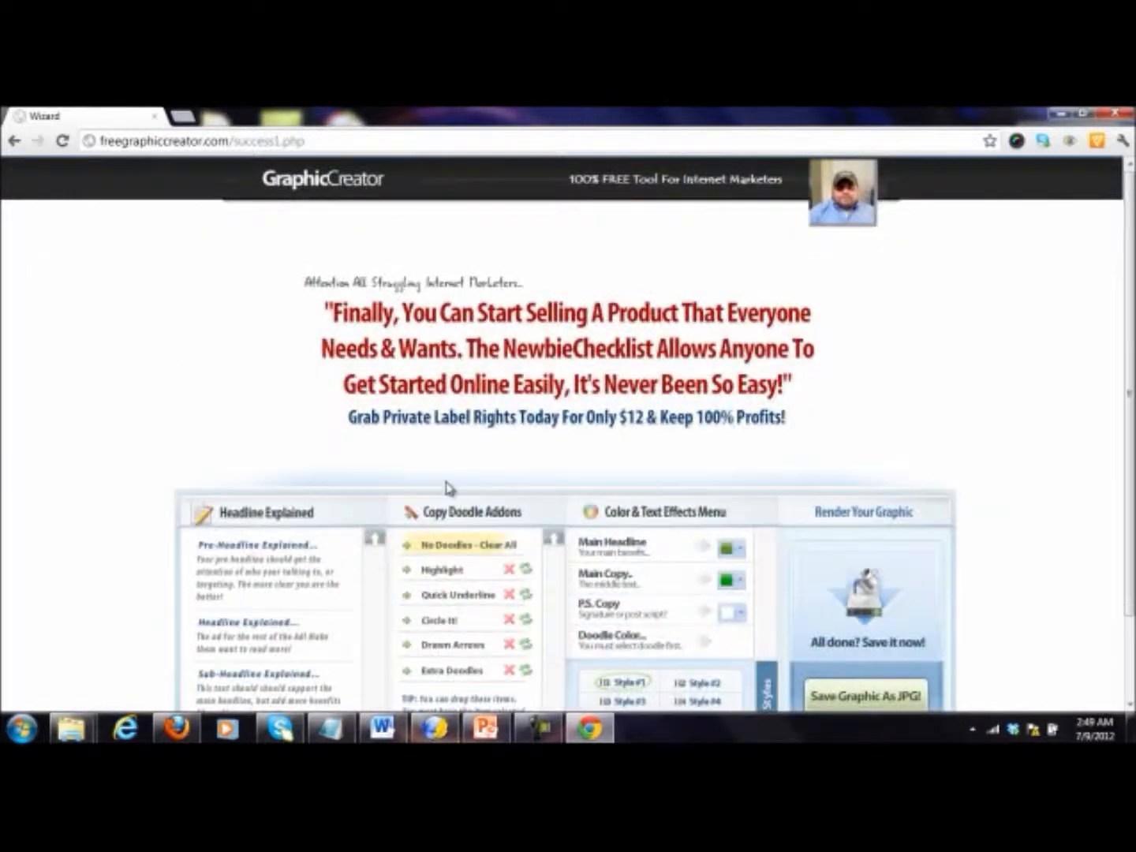
# Step: Try out the different text styles on the sample headline and apply Style #3
pyautogui.scroll(-2, 442, 474)
pyautogui.click(704, 584)
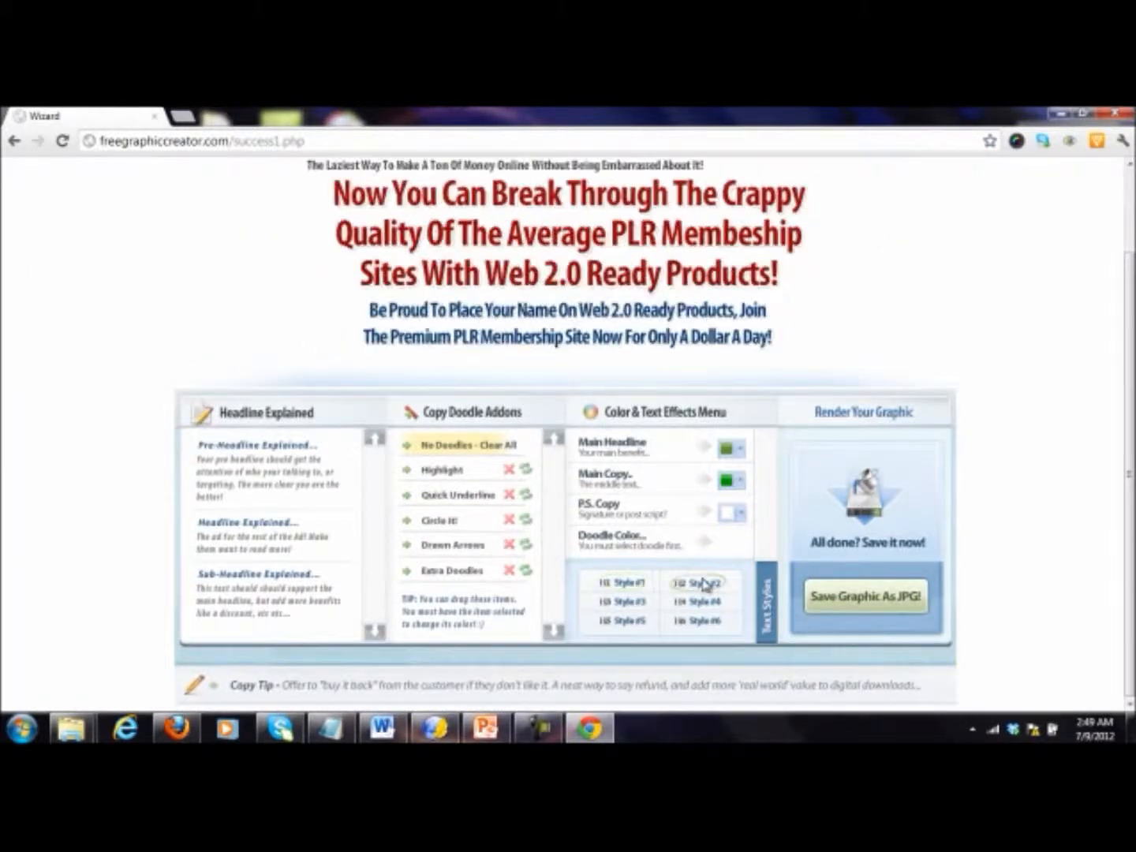
pyautogui.scroll(1, 638, 598)
pyautogui.click(629, 646)
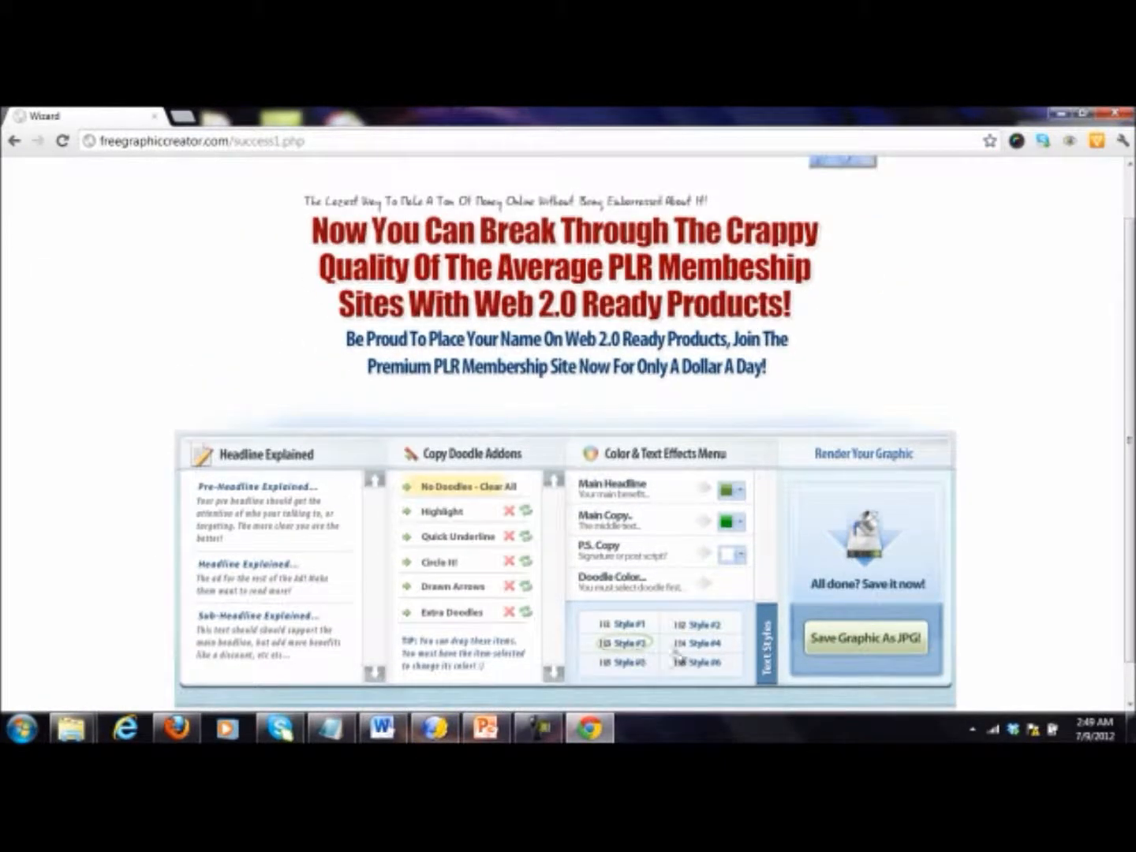
pyautogui.click(696, 645)
pyautogui.click(699, 663)
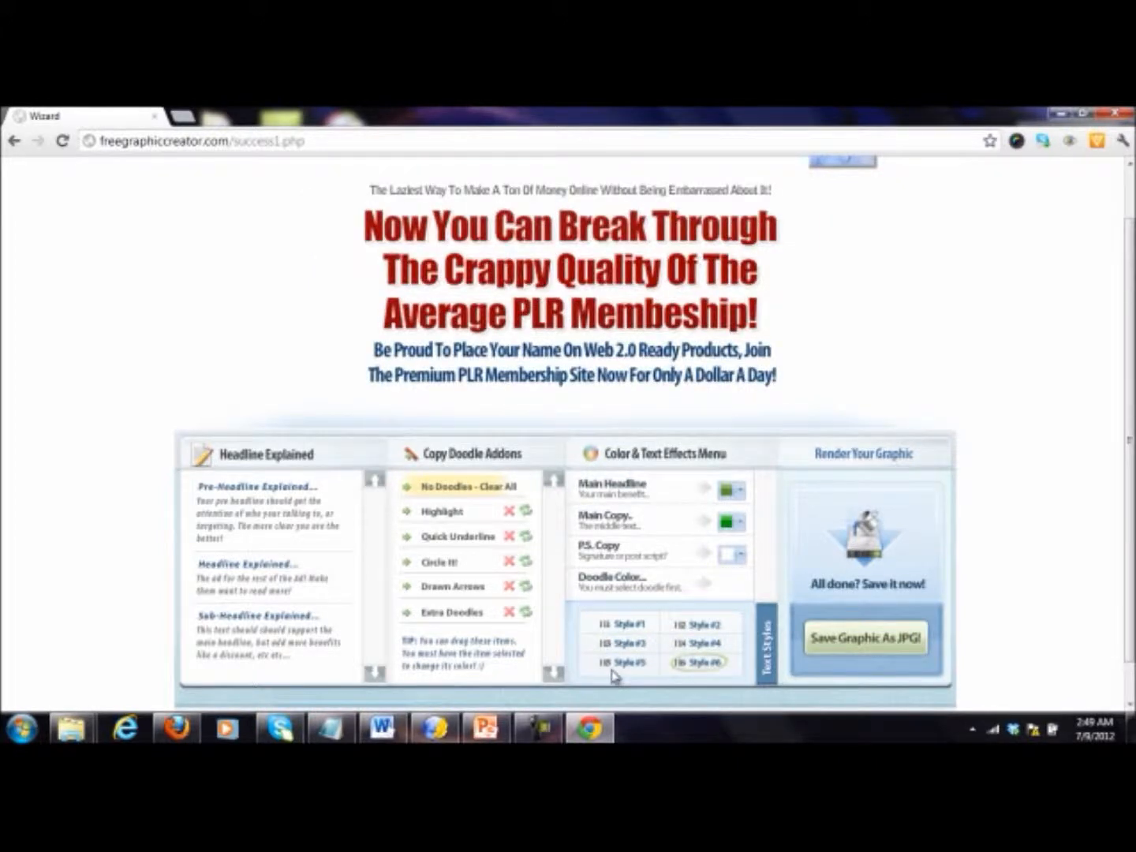
pyautogui.click(623, 663)
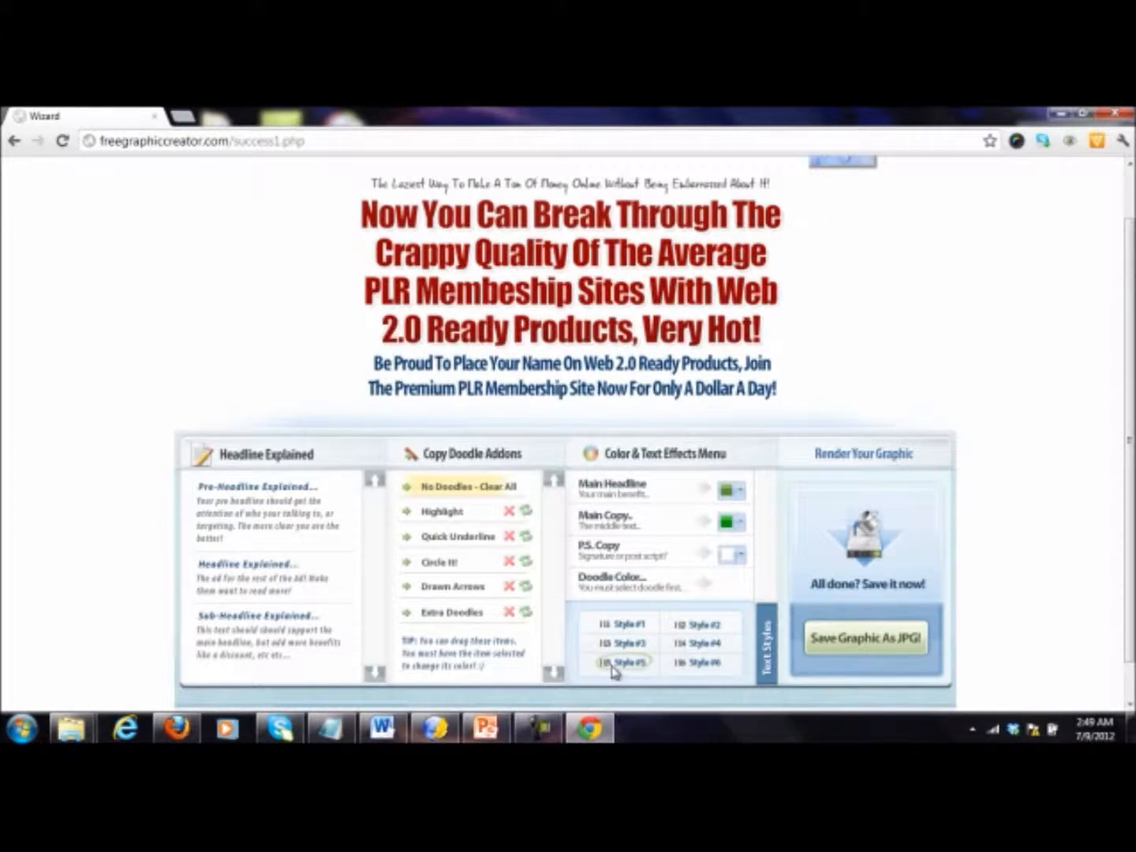
pyautogui.click(704, 624)
pyautogui.click(640, 665)
pyautogui.click(624, 643)
pyautogui.scroll(1, 623, 643)
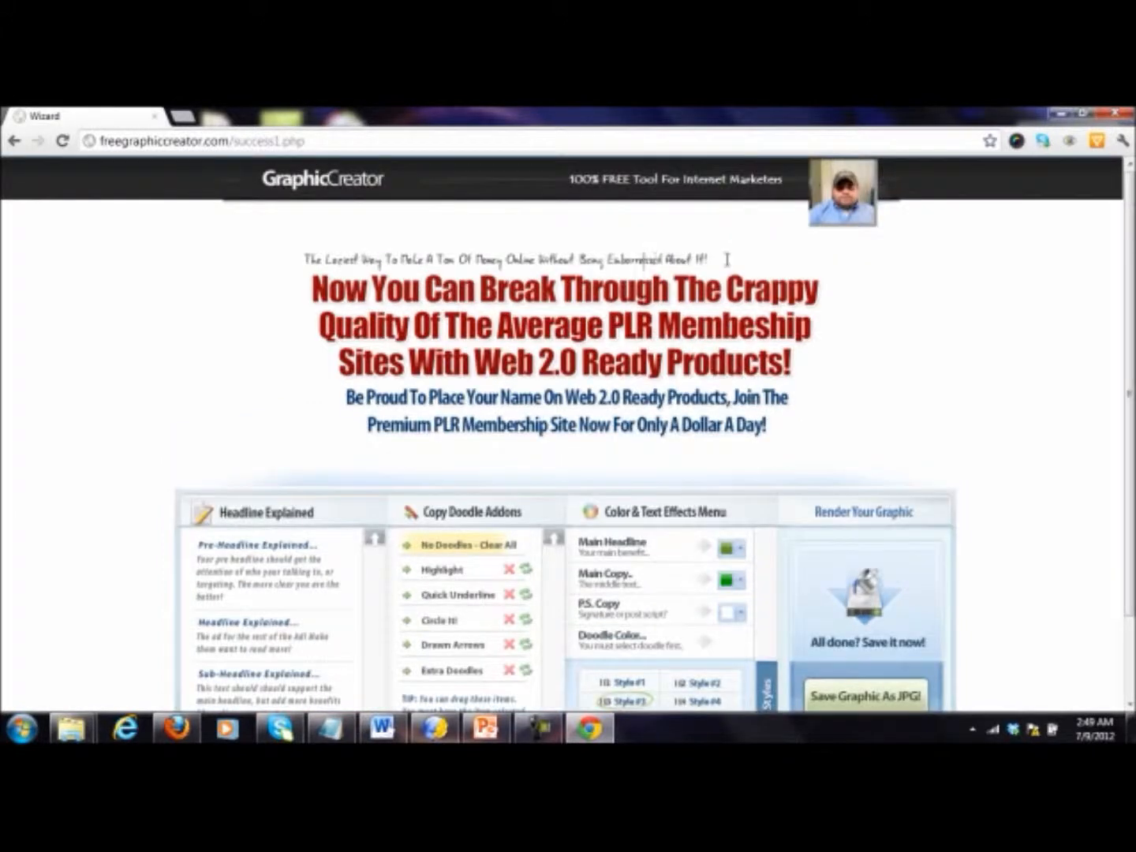
# Step: Replace the pre-headline text with "How Would You Like To Make Big Money With PLR Video?"
pyautogui.moveTo(736, 259); pyautogui.dragTo(304, 267)
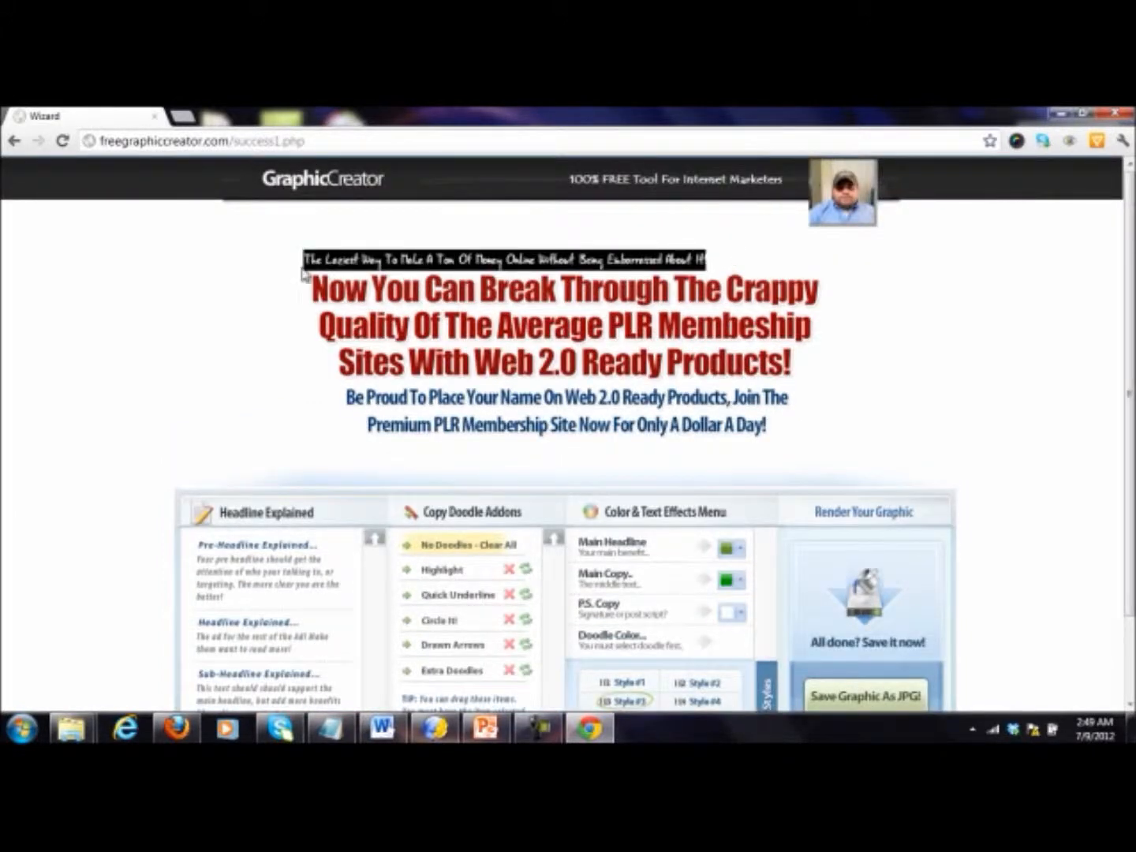
pyautogui.write('Now')
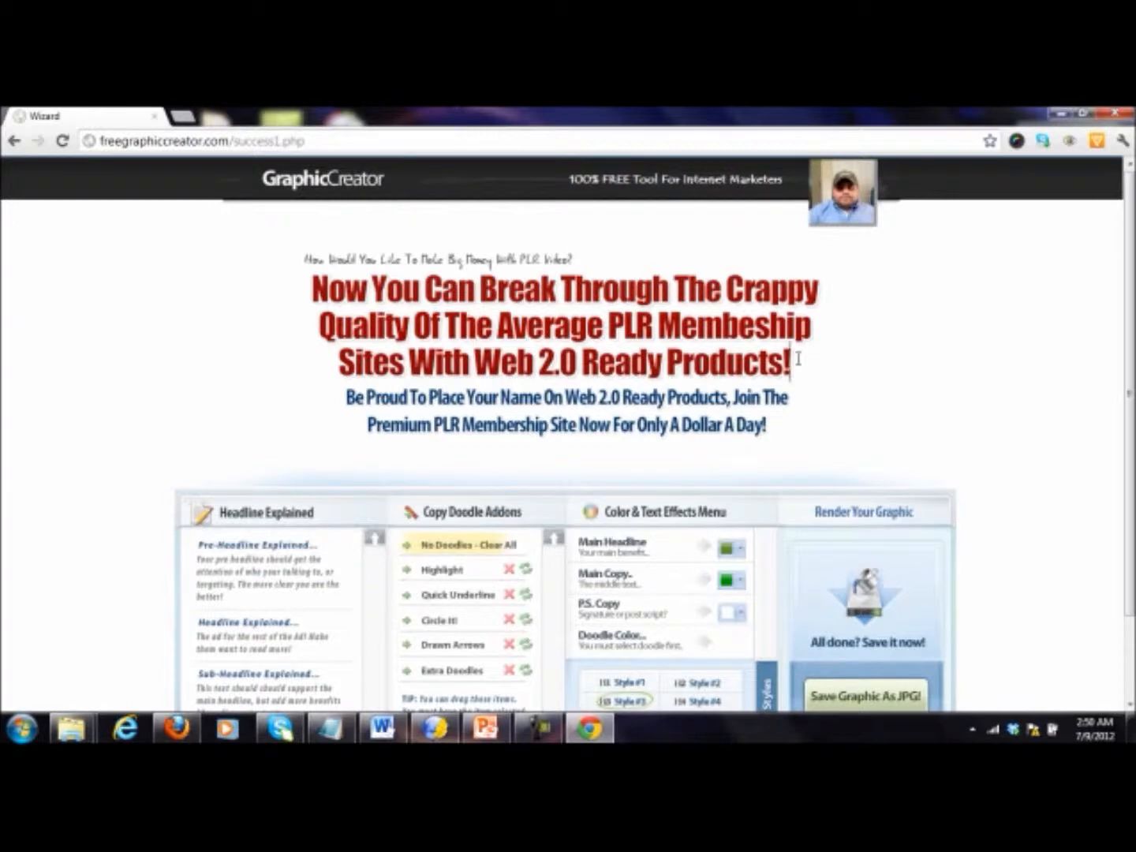
# Step: Replace the main headline text with "Get Ready To Take Your Income To The Next"
pyautogui.moveTo(789, 363); pyautogui.dragTo(278, 305)
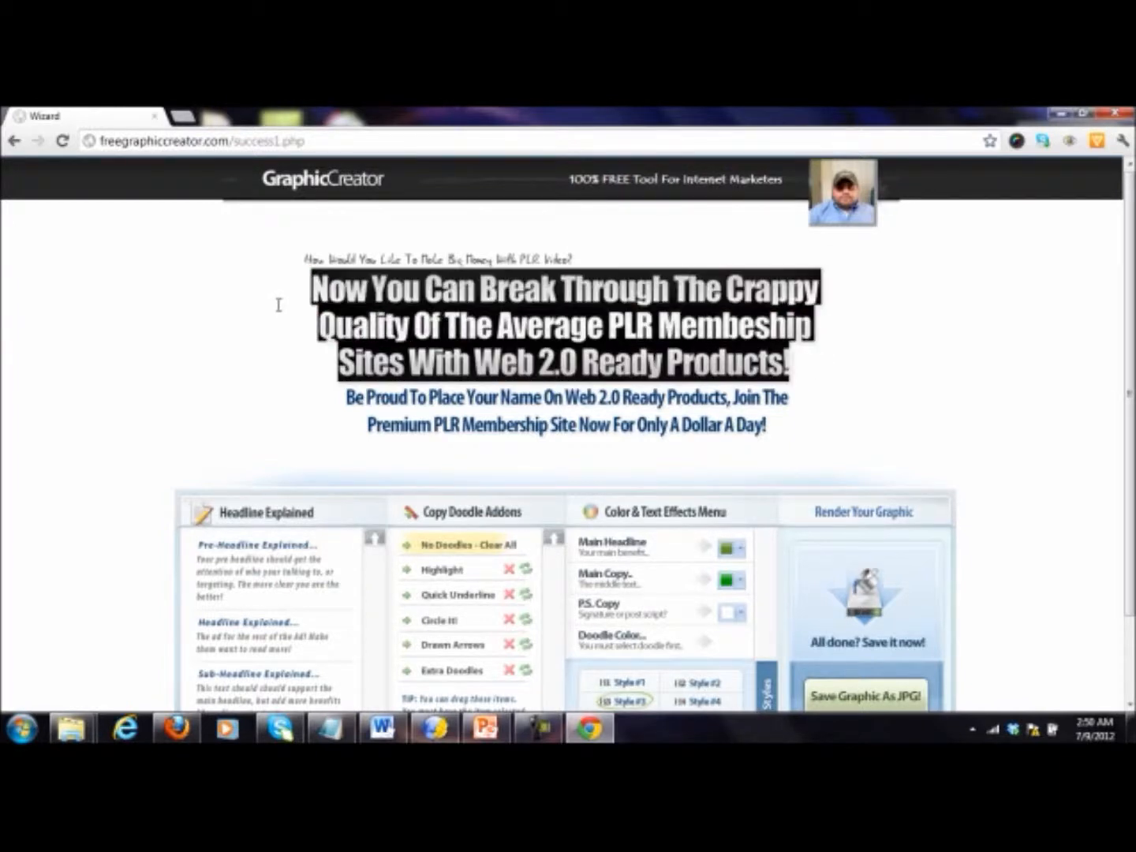
pyautogui.write('Get Rea')
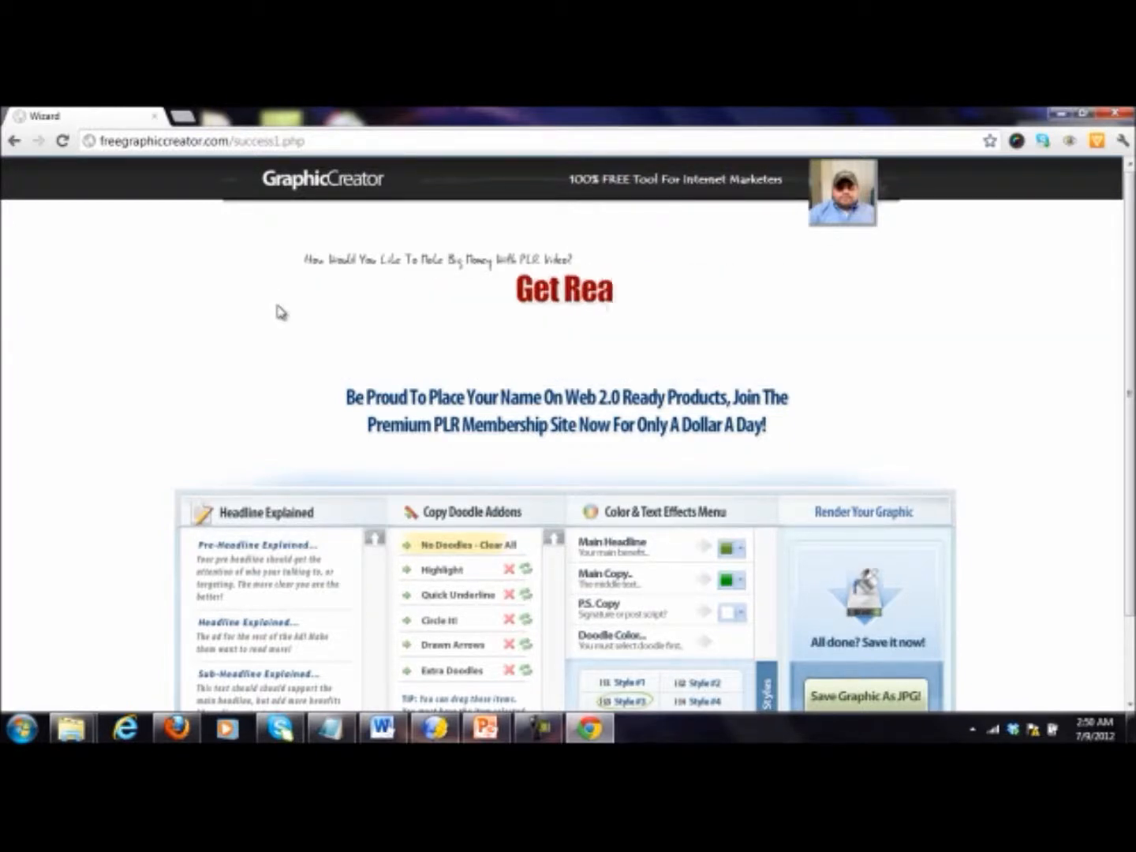
pyautogui.write('dy To Take Your Ci')
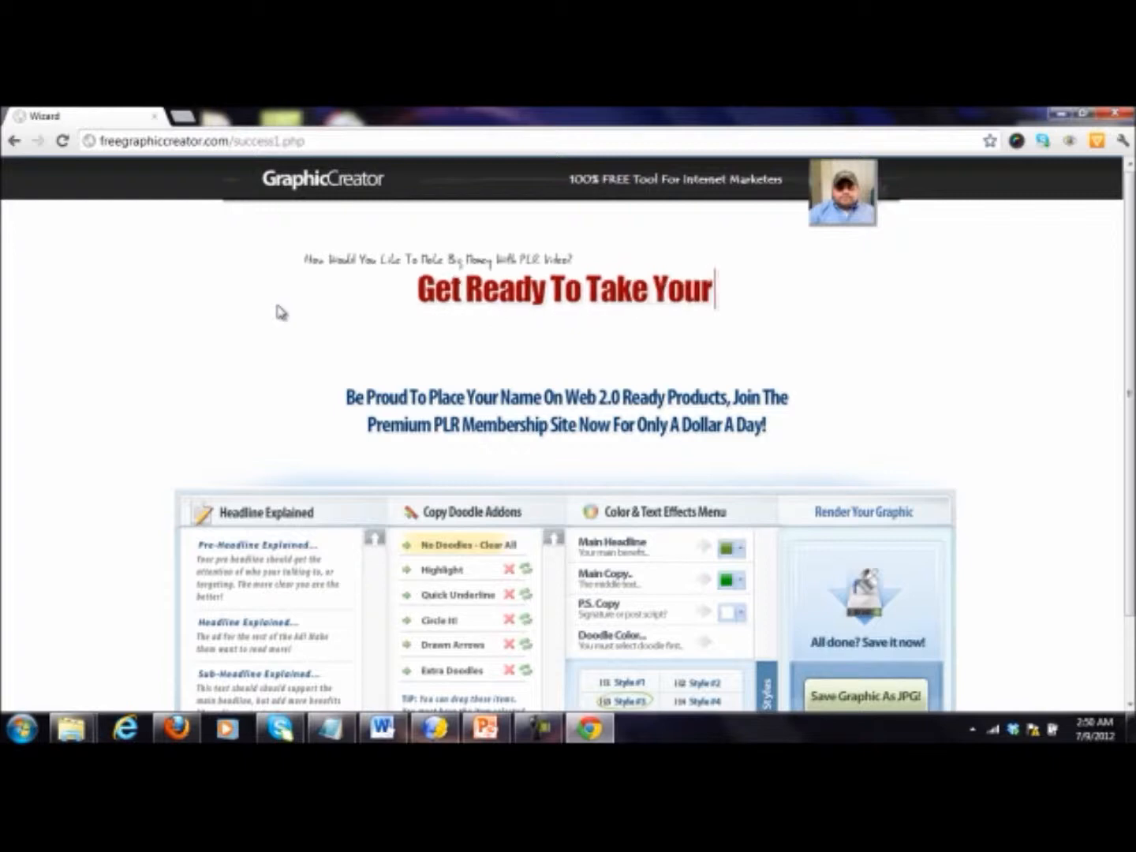
pyautogui.press('BackSpace')
pyautogui.press('BackSpace')
pyautogui.write('Income To hte')
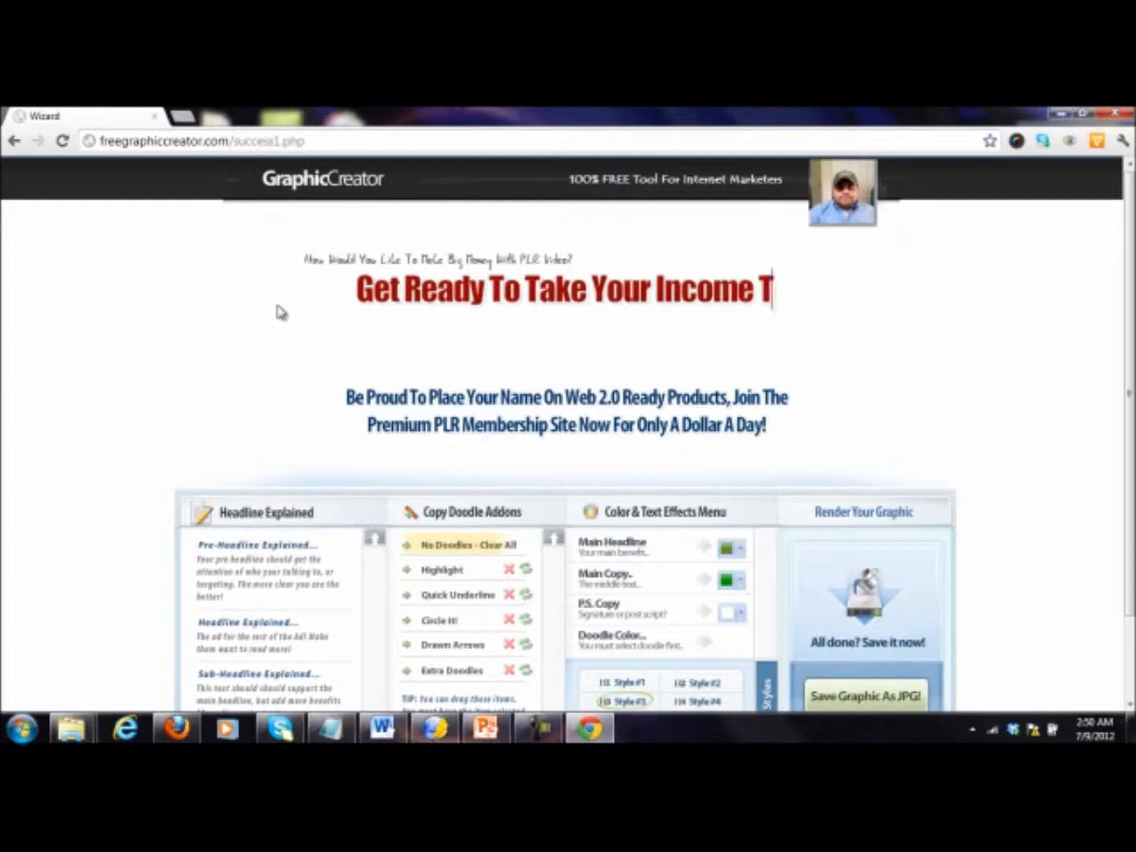
pyautogui.press('BackSpace')
pyautogui.press('BackSpace')
pyautogui.press('BackSpace')
pyautogui.write('The ne')
pyautogui.press('BackSpace')
pyautogui.press('BackSpace')
pyautogui.press('BackSpace')
pyautogui.write('Next')
pyautogui.press('Left')
pyautogui.press('Left')
pyautogui.press('Left')
pyautogui.press('Left')
pyautogui.write('Next')
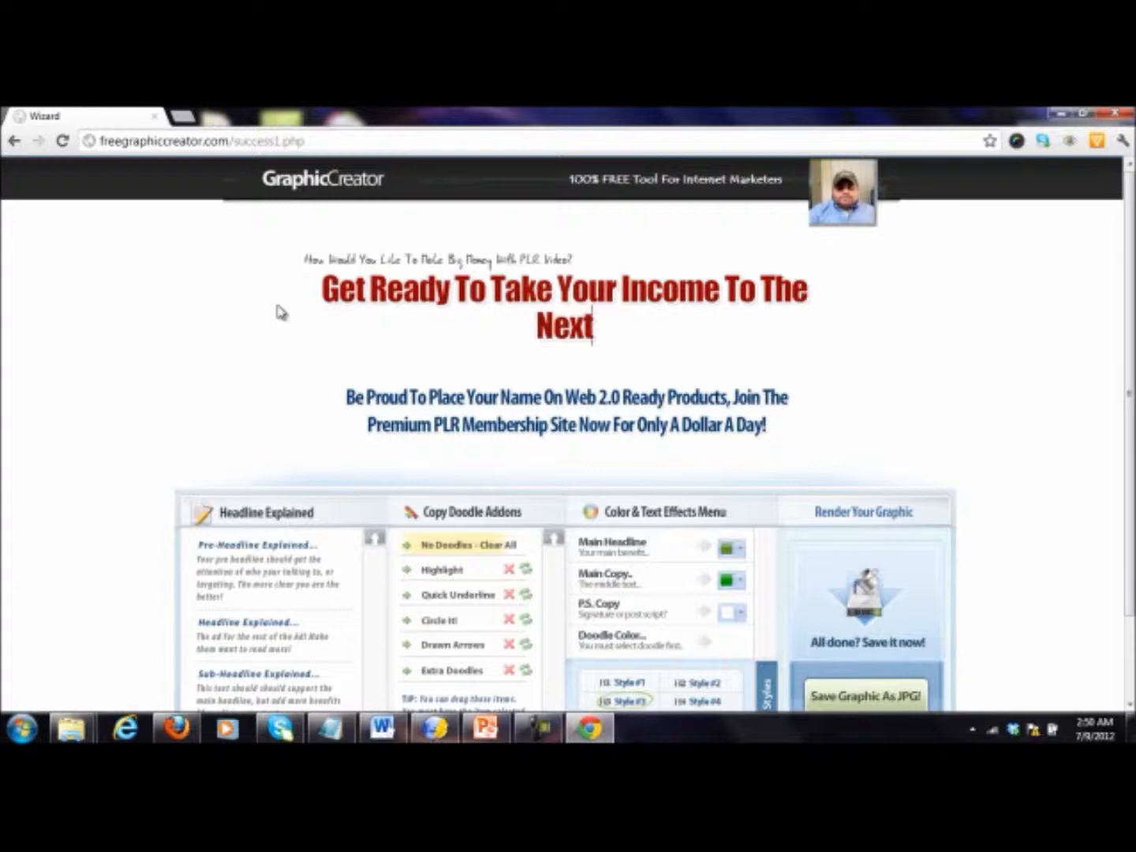
pyautogui.write(' Level With ')
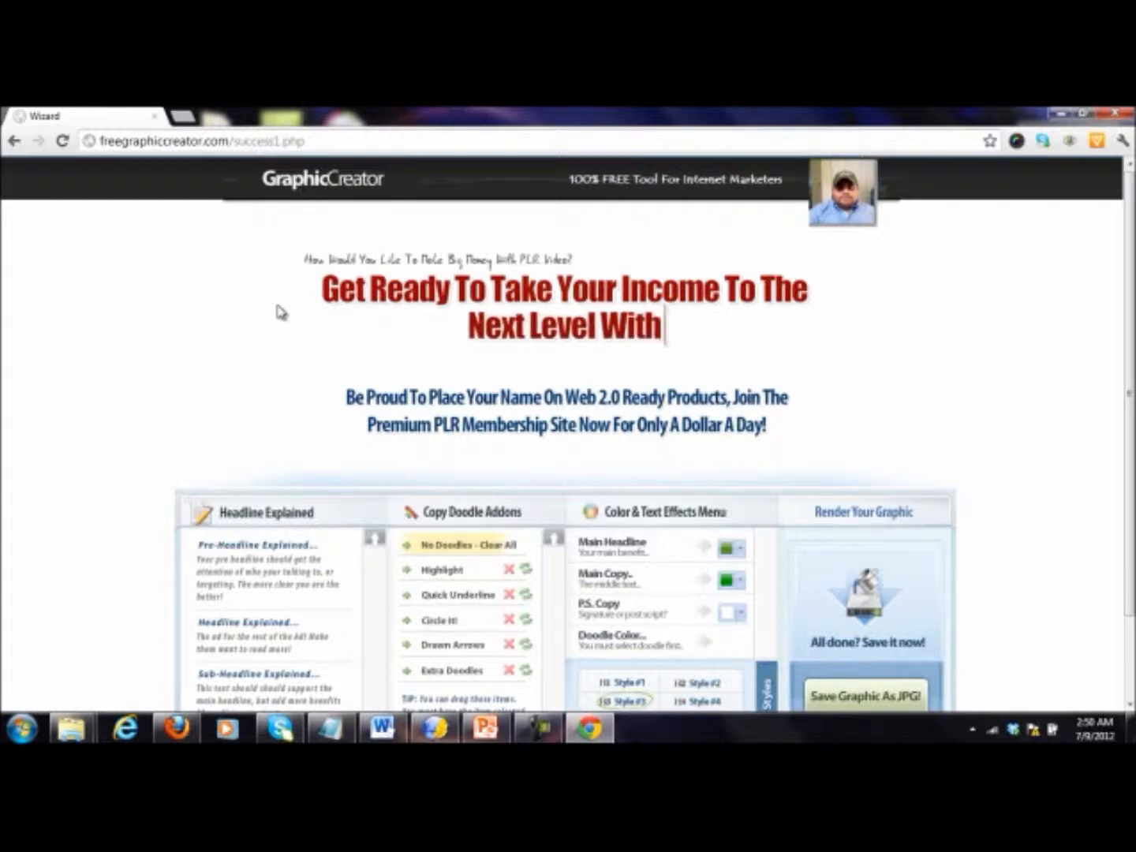
pyautogui.write('PLR')
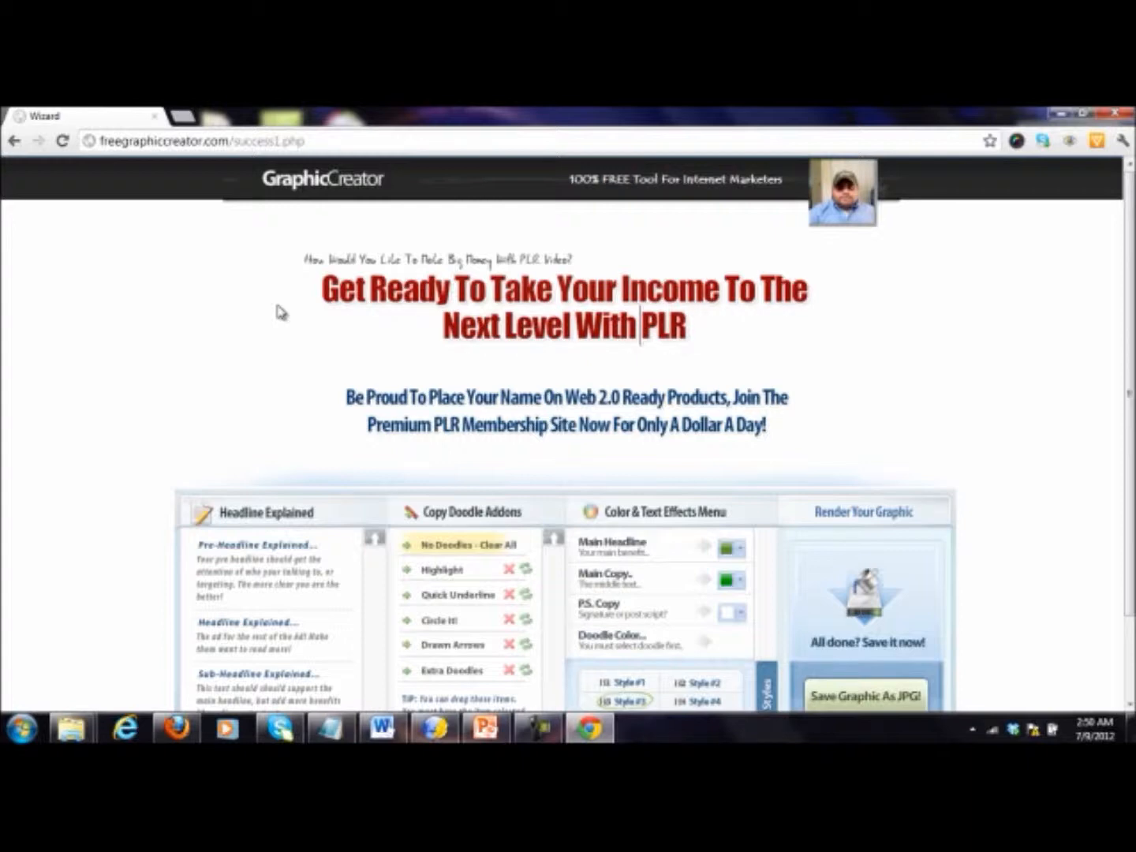
# Step: Complete the main headline by adding "Level With Big-Time PLR PAYDAYS!" after "Next"
pyautogui.press('Left')
pyautogui.press('Left')
pyautogui.press('Left')
pyautogui.write('Bing-')
pyautogui.press('BackSpace')
pyautogui.press('BackSpace')
pyautogui.press('BackSpace')
pyautogui.write('g-Time PLR')
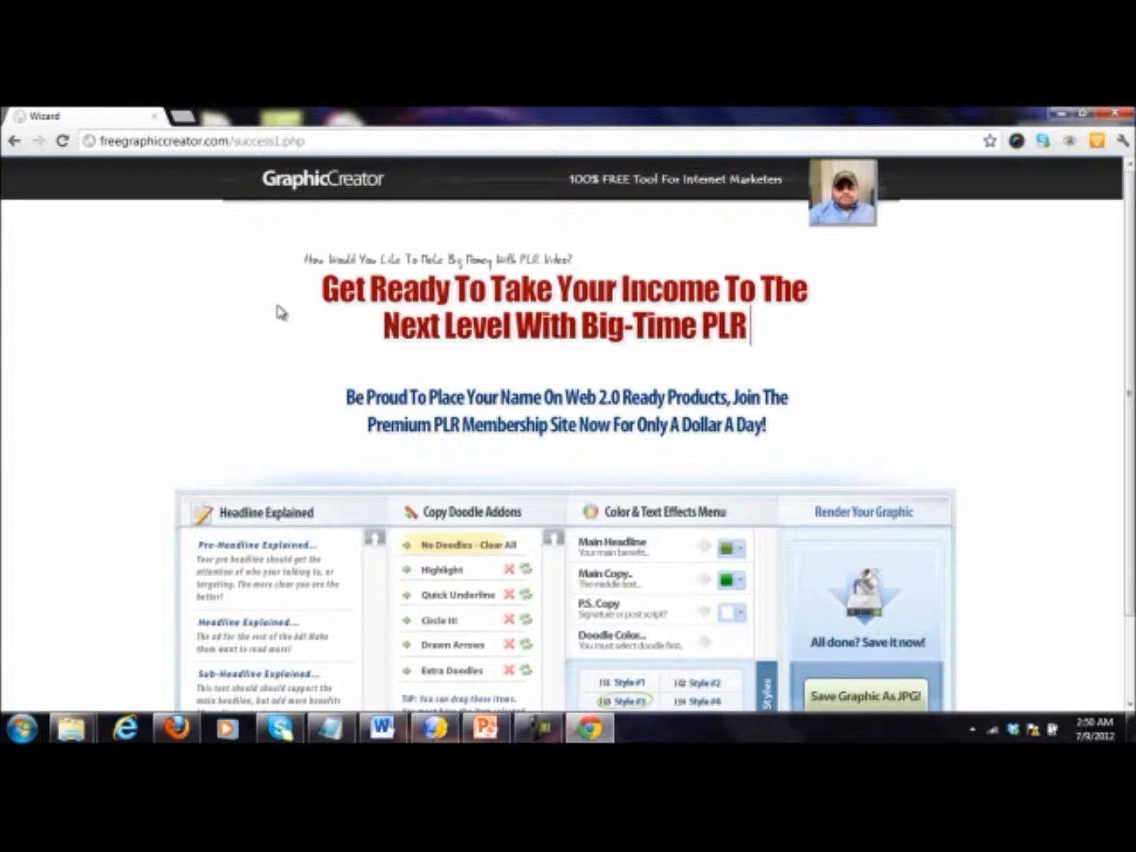
pyautogui.write(' PADAY')
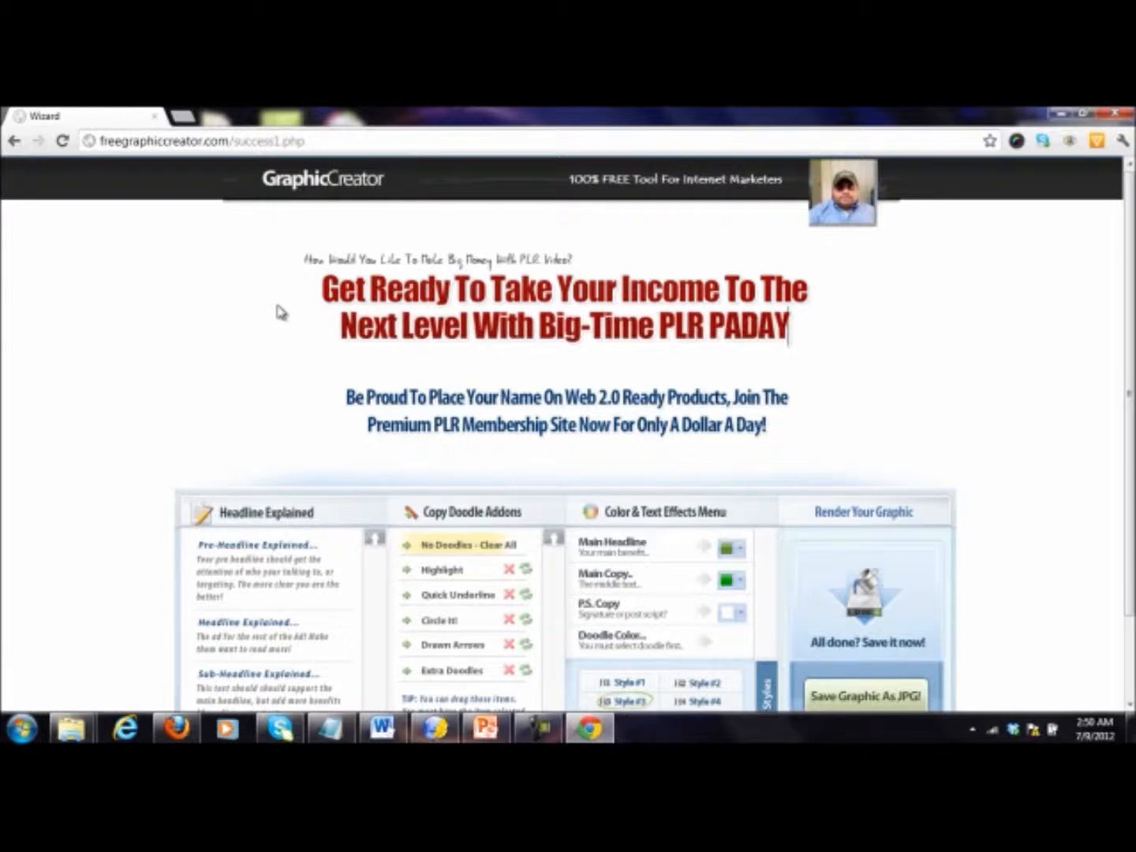
pyautogui.press('BackSpace')
pyautogui.press('BackSpace')
pyautogui.press('BackSpace')
pyautogui.write('YDAYS!')
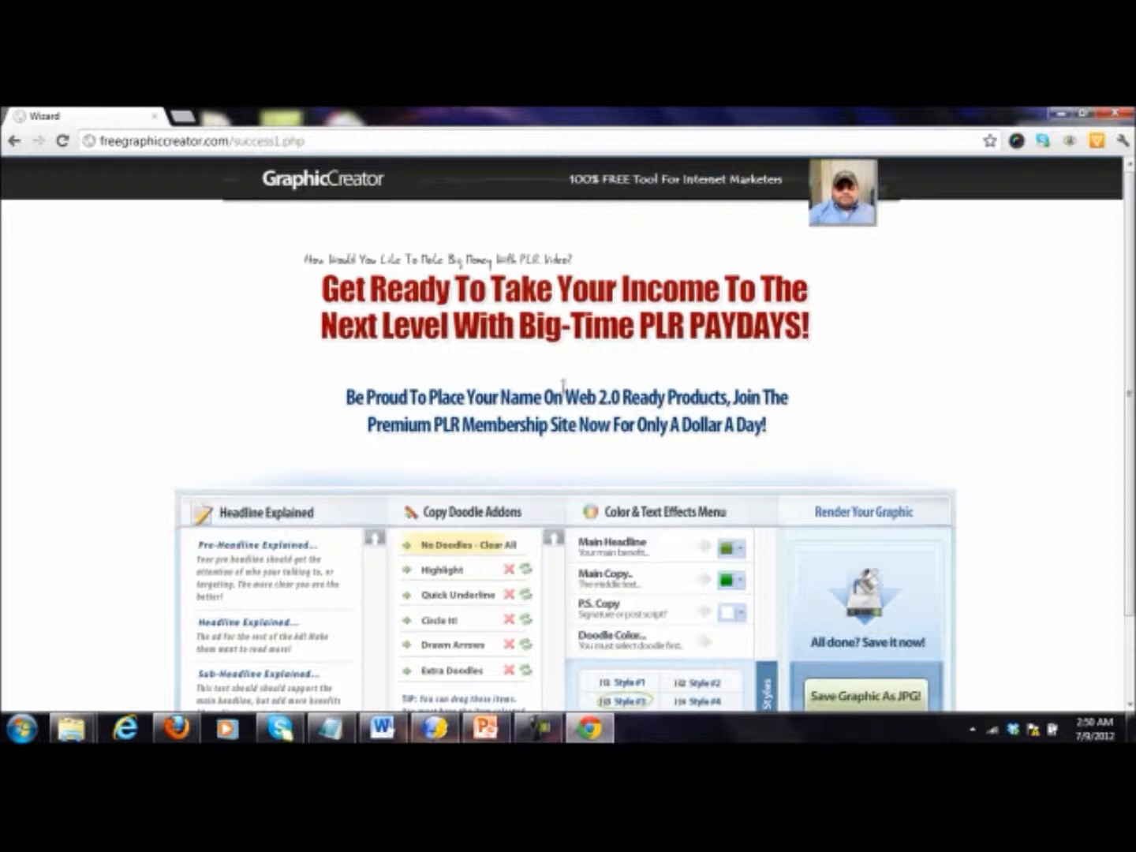
# Step: Replace the blue sub-headline text with "This is How To Have Your Subscribers and Customers Begging You For More!"
pyautogui.moveTo(774, 431); pyautogui.dragTo(300, 394)
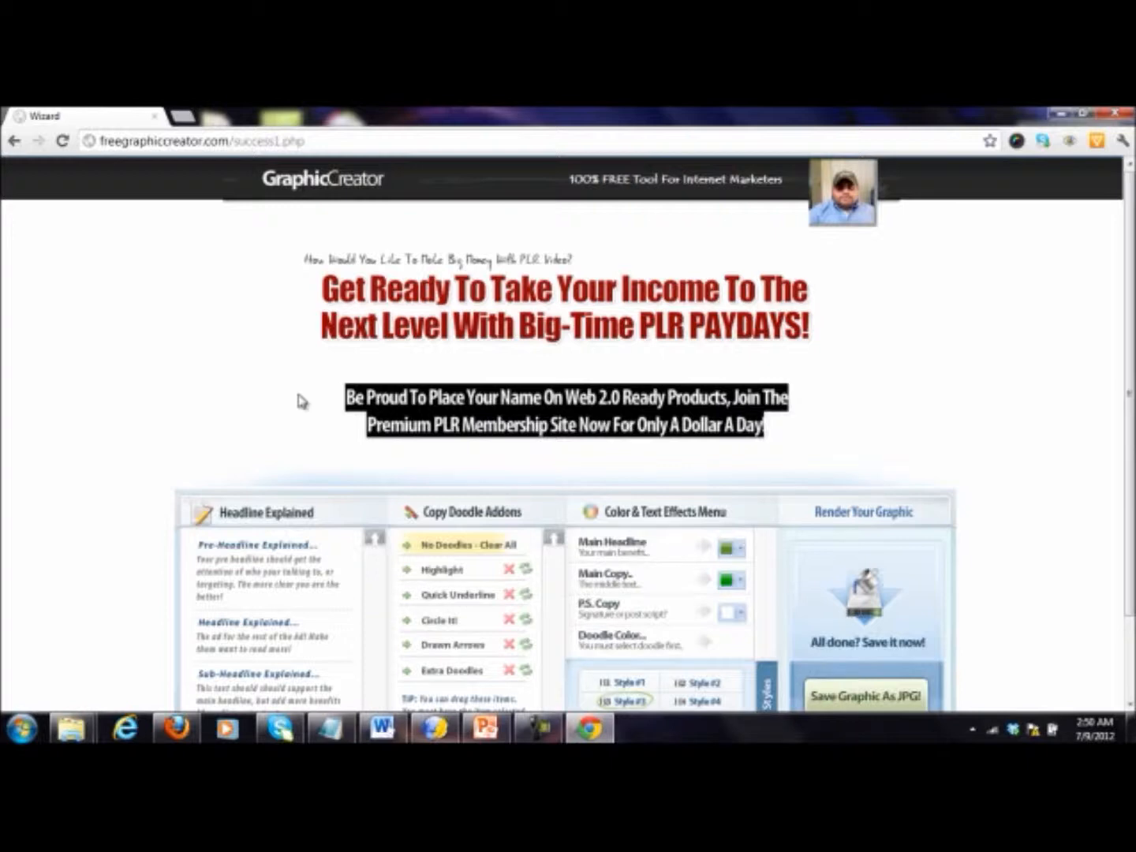
pyautogui.write('tHIS IS')
pyautogui.press('BackSpace')
pyautogui.press('BackSpace')
pyautogui.press('BackSpace')
pyautogui.press('BackSpace')
pyautogui.press('BackSpace')
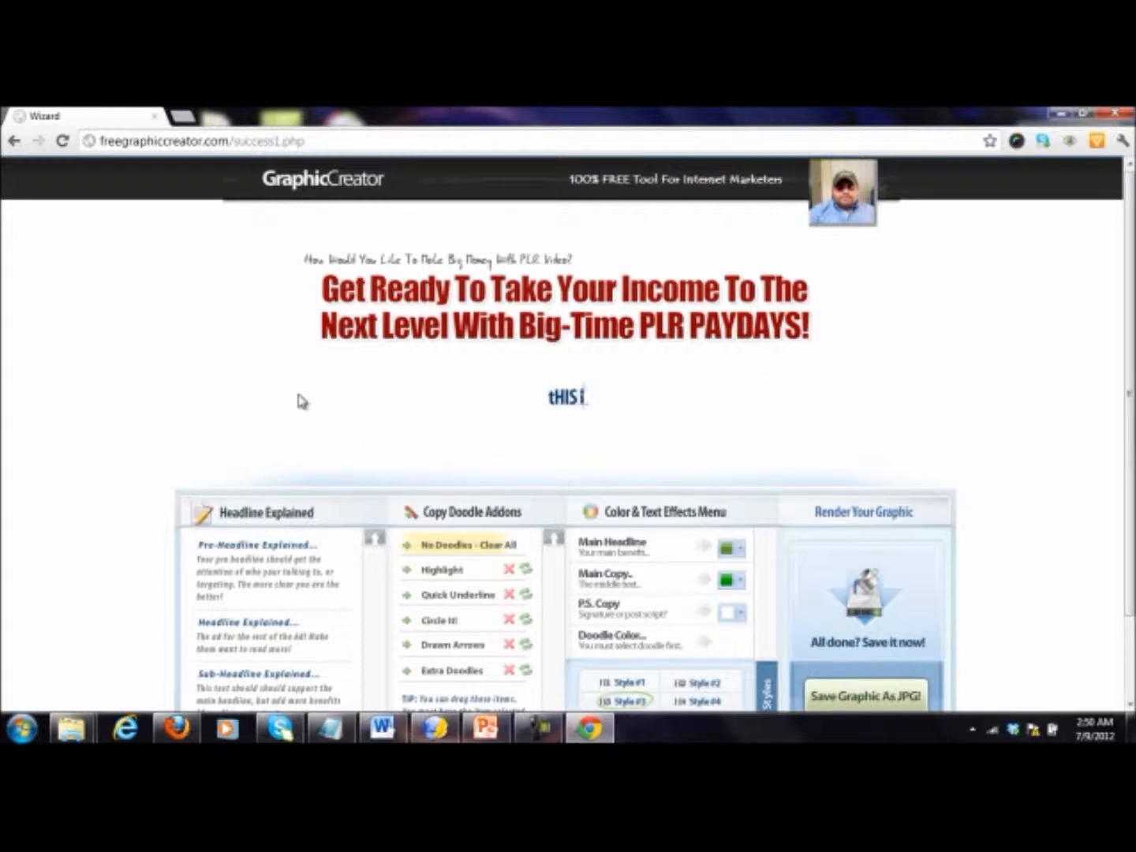
pyautogui.press('BackSpace')
pyautogui.press('BackSpace')
pyautogui.write('This is How To Have')
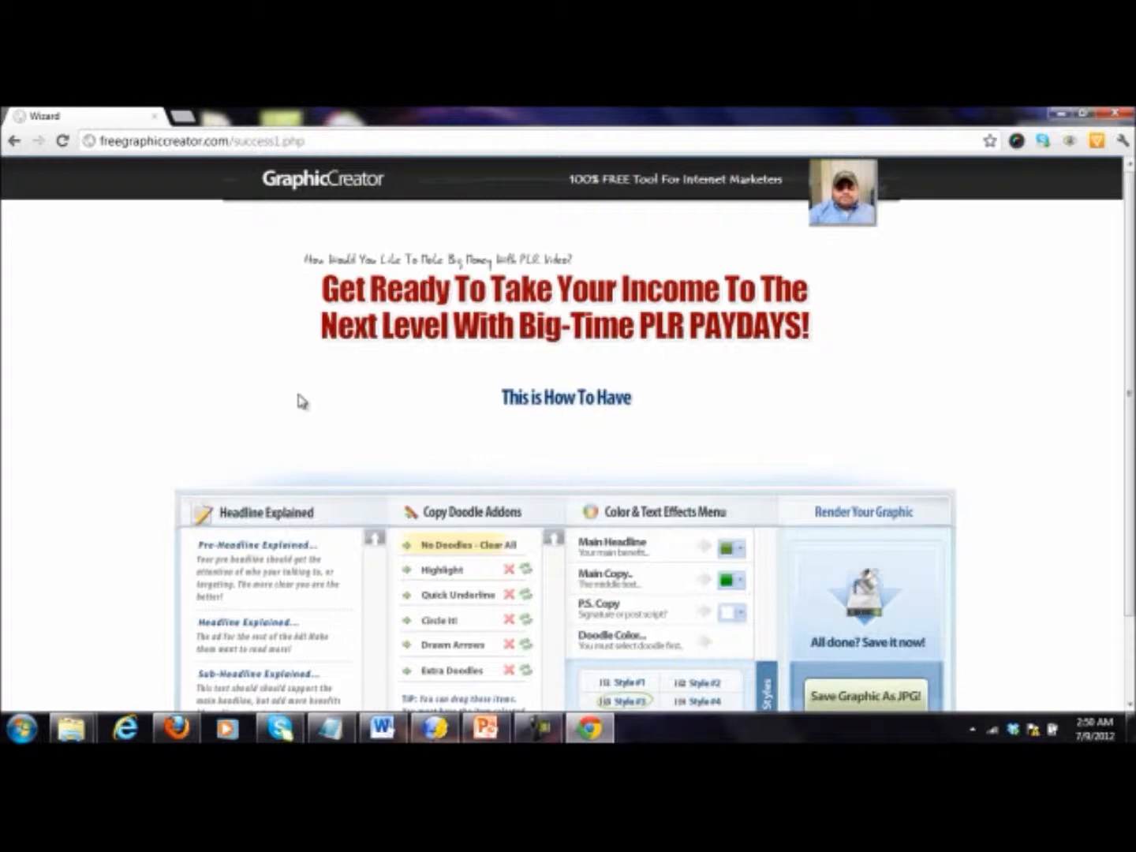
pyautogui.write(' Your Subs')
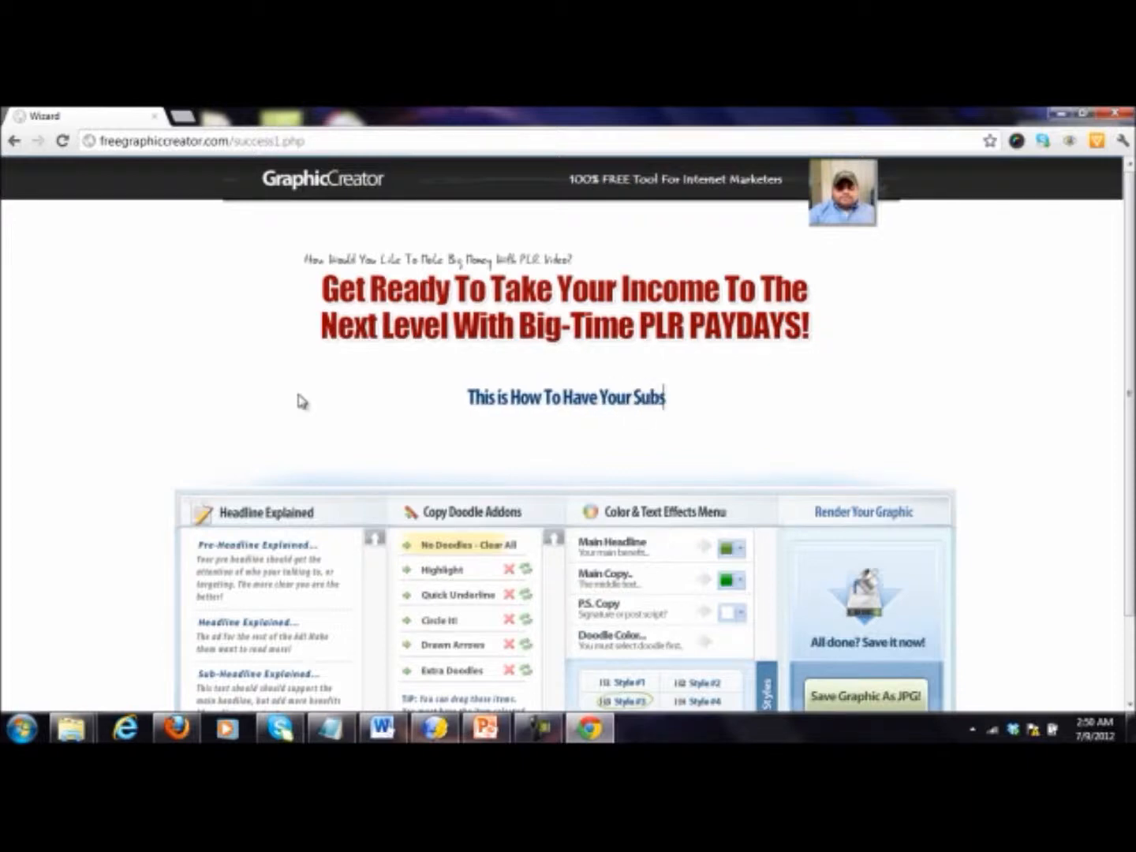
pyautogui.write('cribers and Cus')
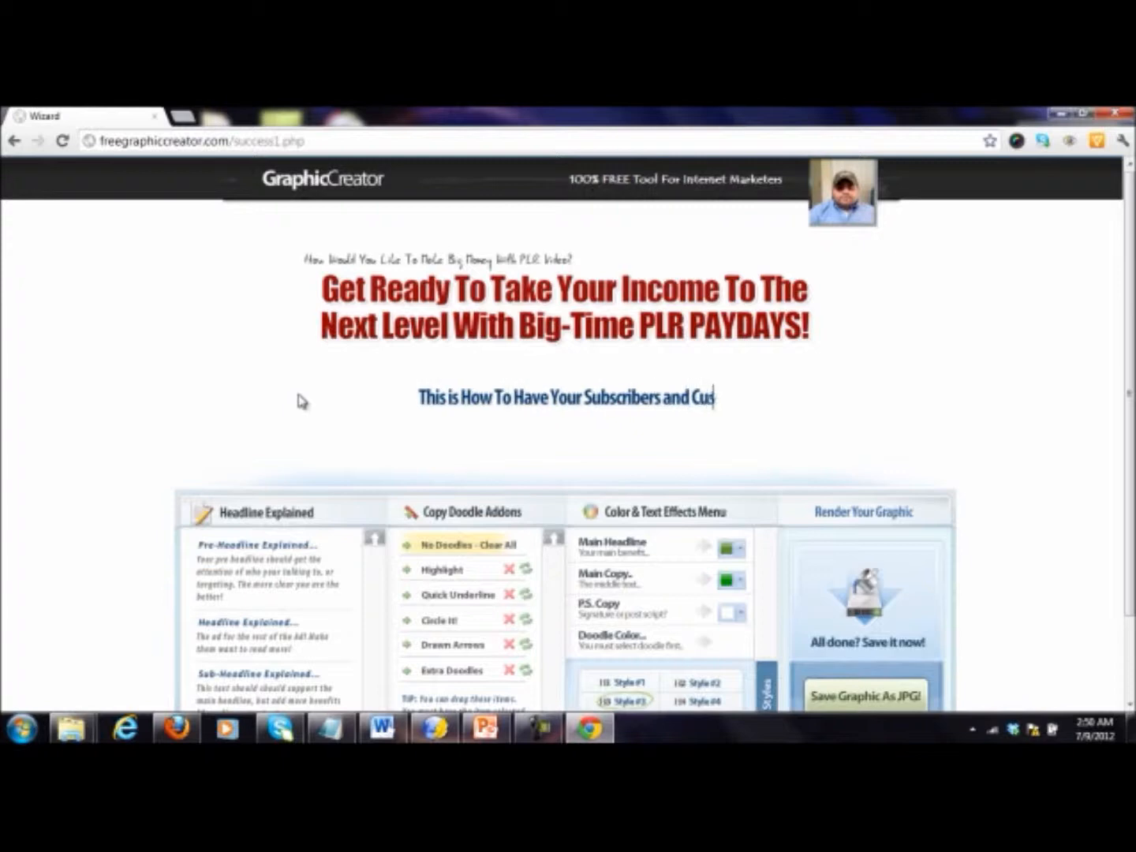
pyautogui.write('tomers Begging')
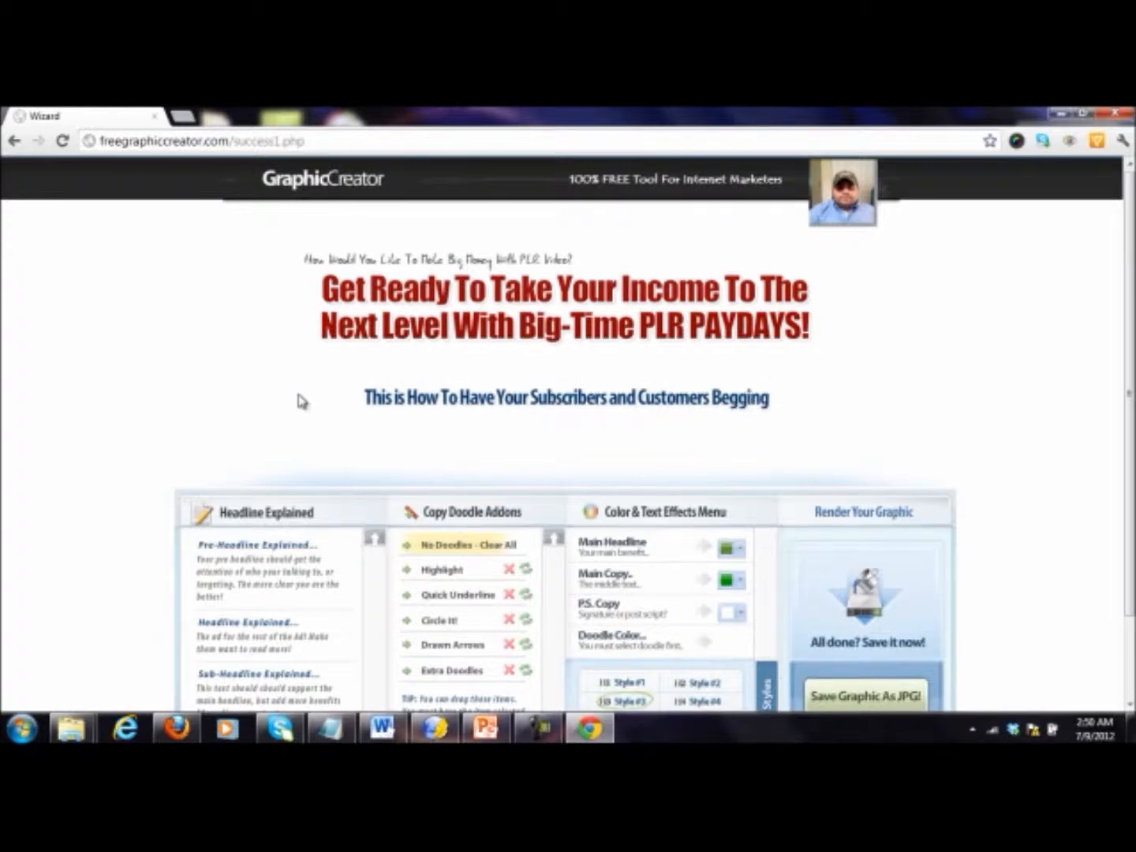
pyautogui.write(' You For More!')
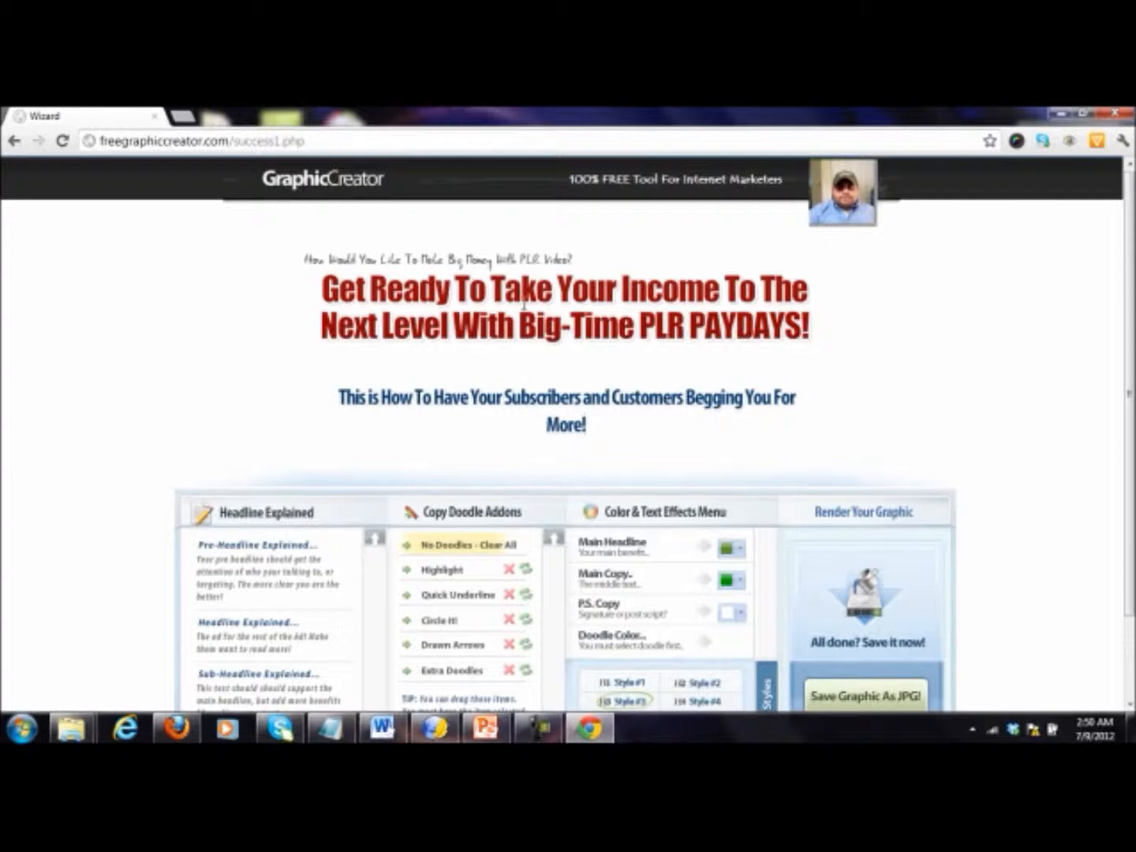
# Step: Start a new line before "Big-Time" in the main headline and place a wide Highlight doodle over the pre-headline
pyautogui.click(518, 325)
pyautogui.press('Return')
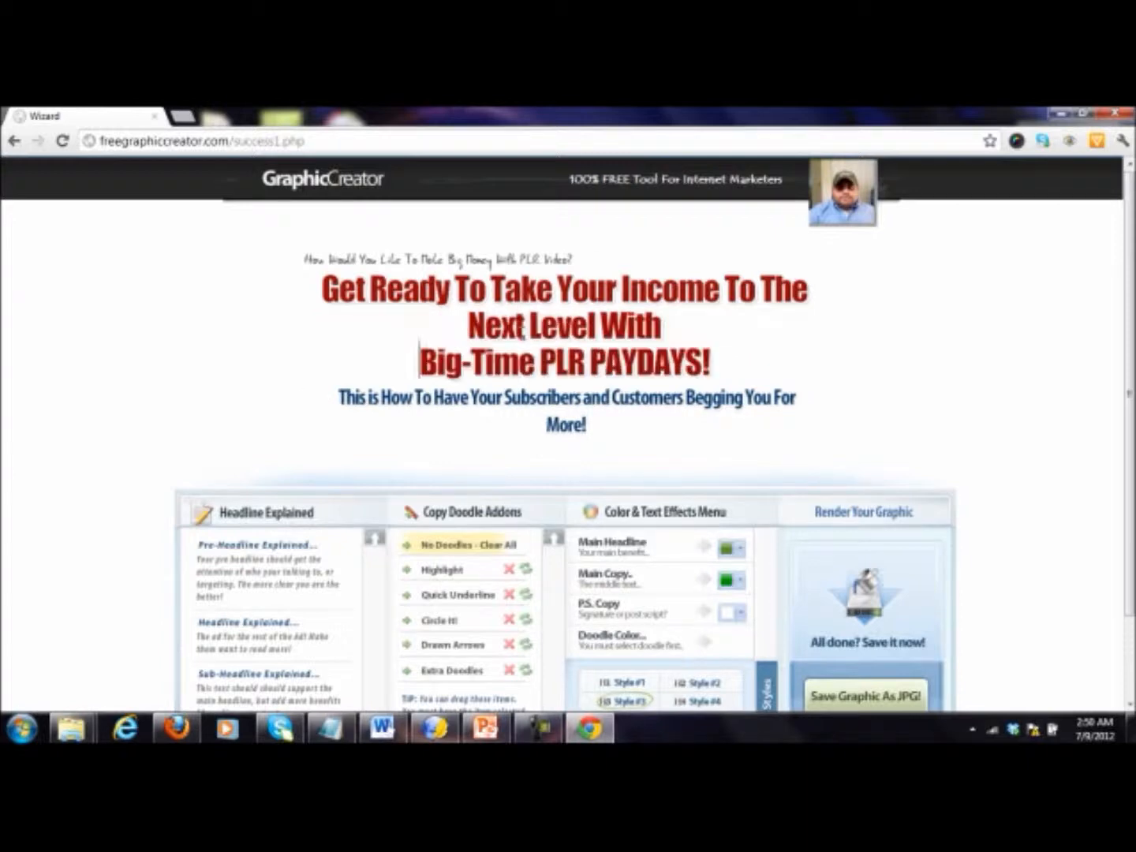
pyautogui.click(446, 570)
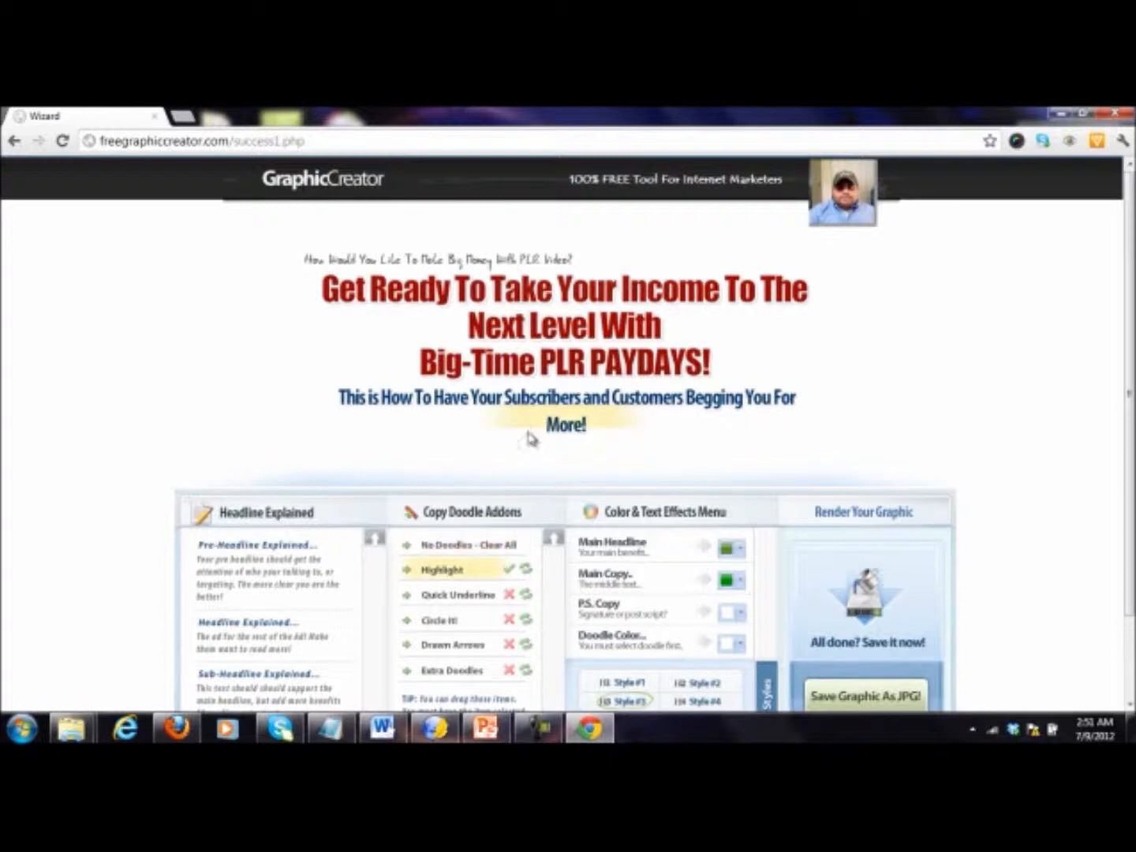
pyautogui.moveTo(531, 428)
pyautogui.mouseDown()
pyautogui.moveTo(411, 276)
pyautogui.moveTo(374, 264)
pyautogui.mouseUp()
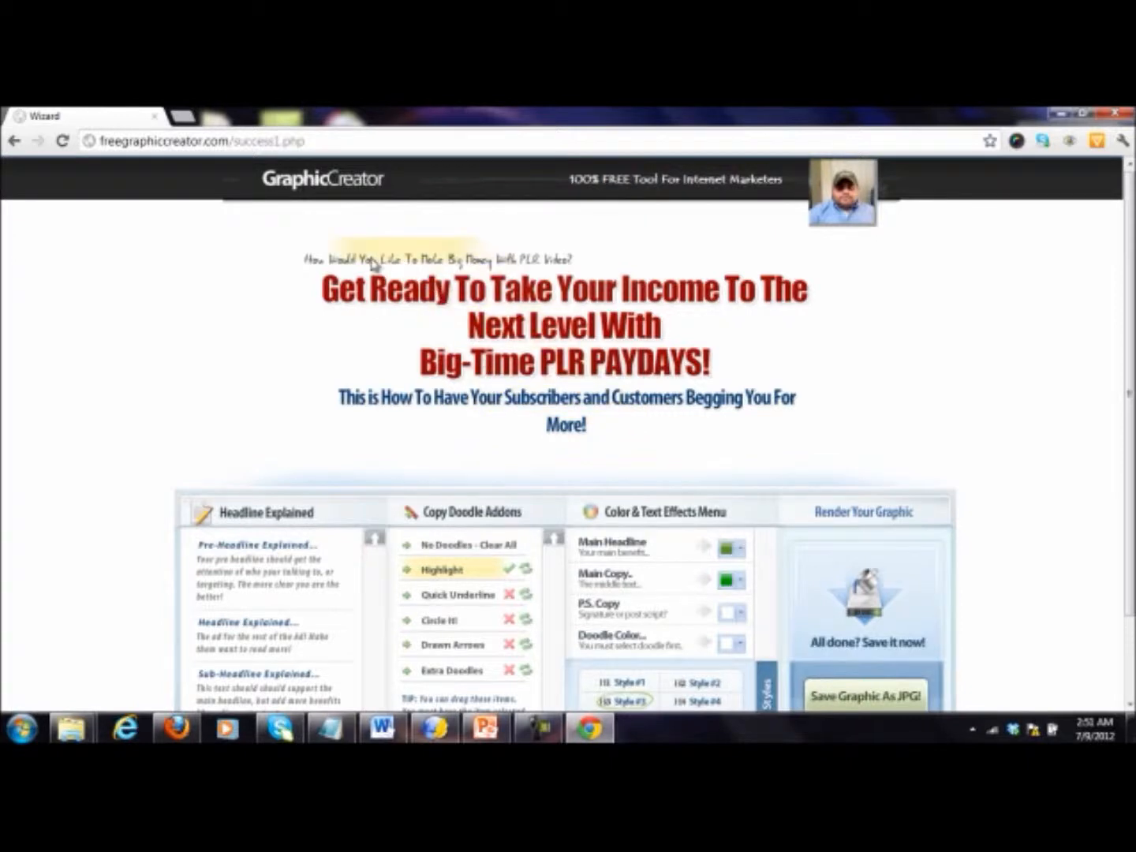
pyautogui.click(507, 572)
pyautogui.click(478, 571)
pyautogui.click(527, 571)
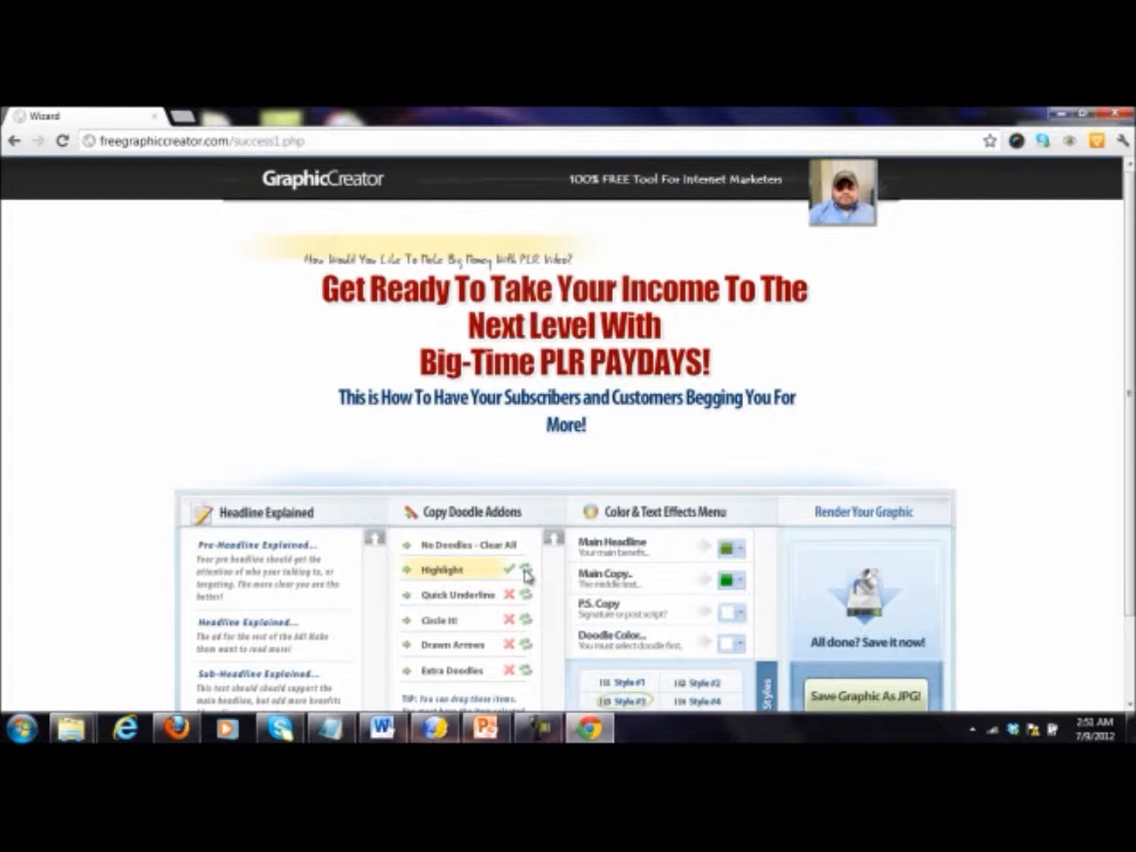
pyautogui.moveTo(407, 260); pyautogui.dragTo(430, 261)
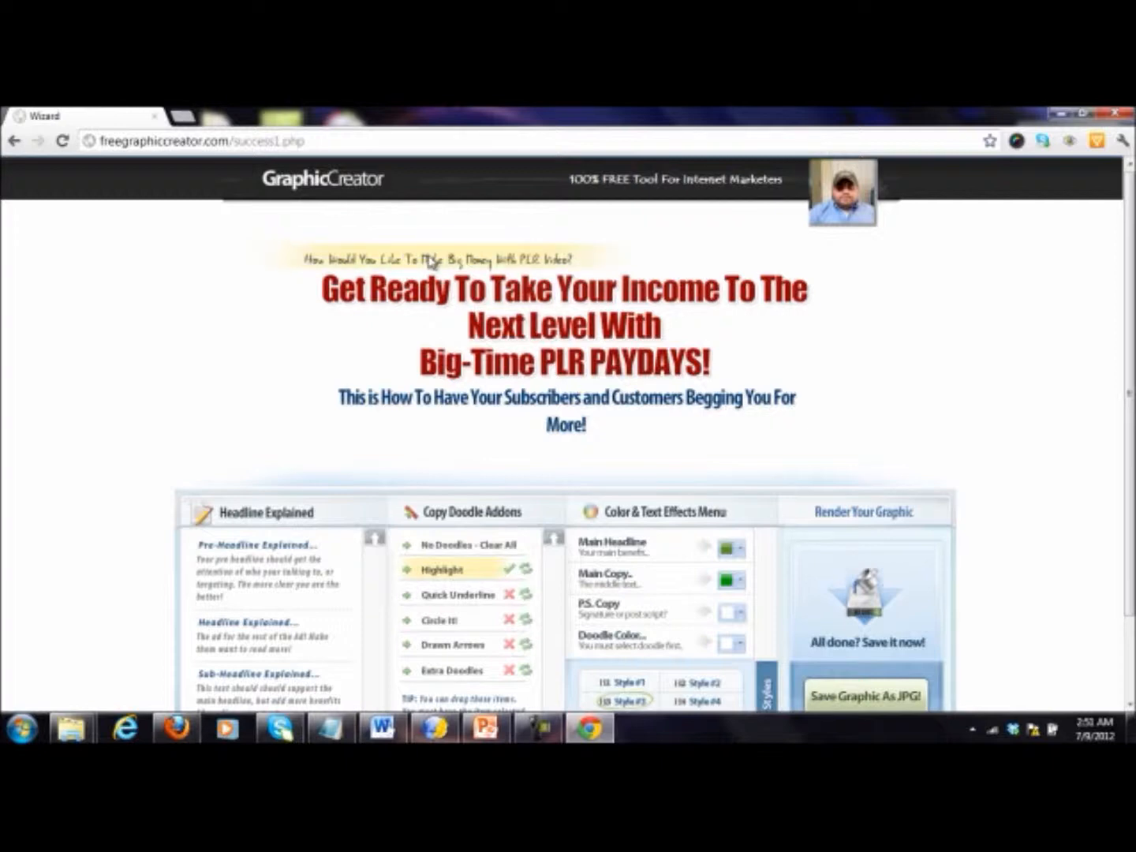
# Step: Add a Quick Underline doodle beneath "PLR PAYDAYS!" and cycle its variants back to the zigzag stroke
pyautogui.click(472, 596)
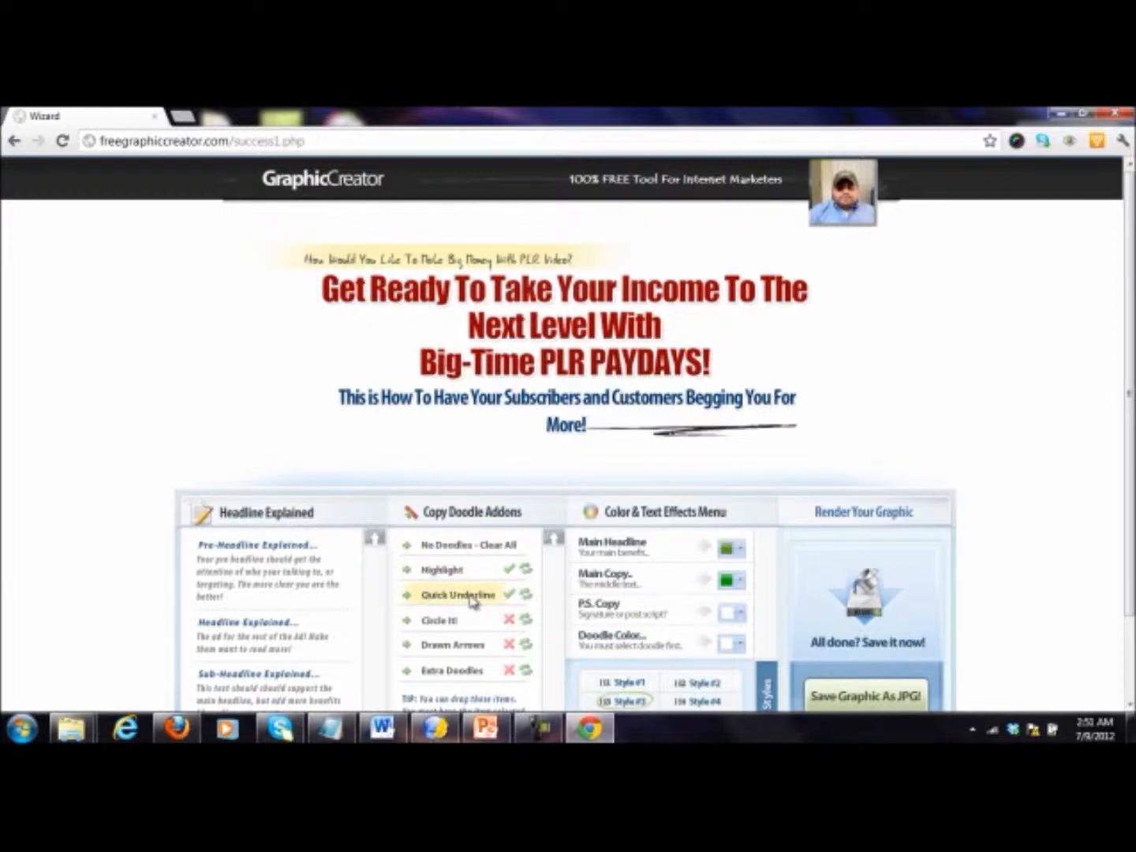
pyautogui.moveTo(670, 438)
pyautogui.mouseDown()
pyautogui.moveTo(679, 434)
pyautogui.moveTo(604, 396)
pyautogui.mouseUp()
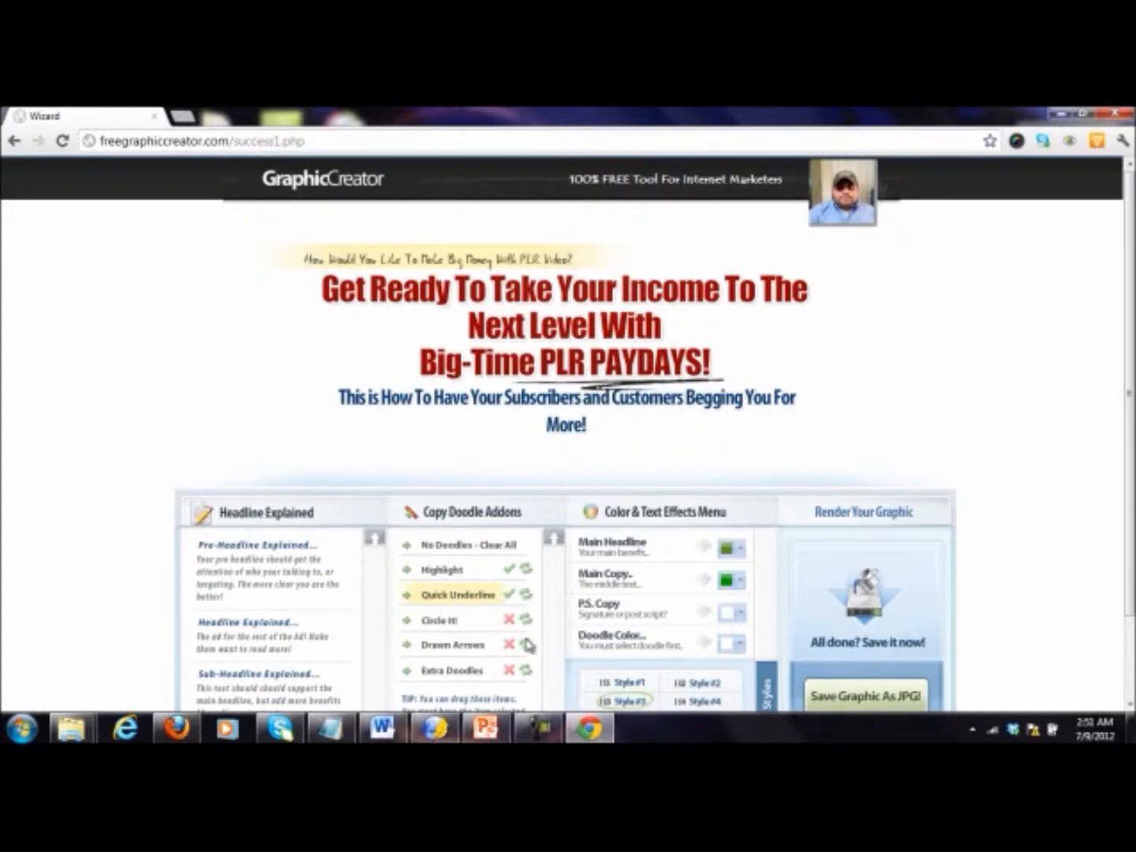
pyautogui.click(526, 596)
pyautogui.click(526, 597)
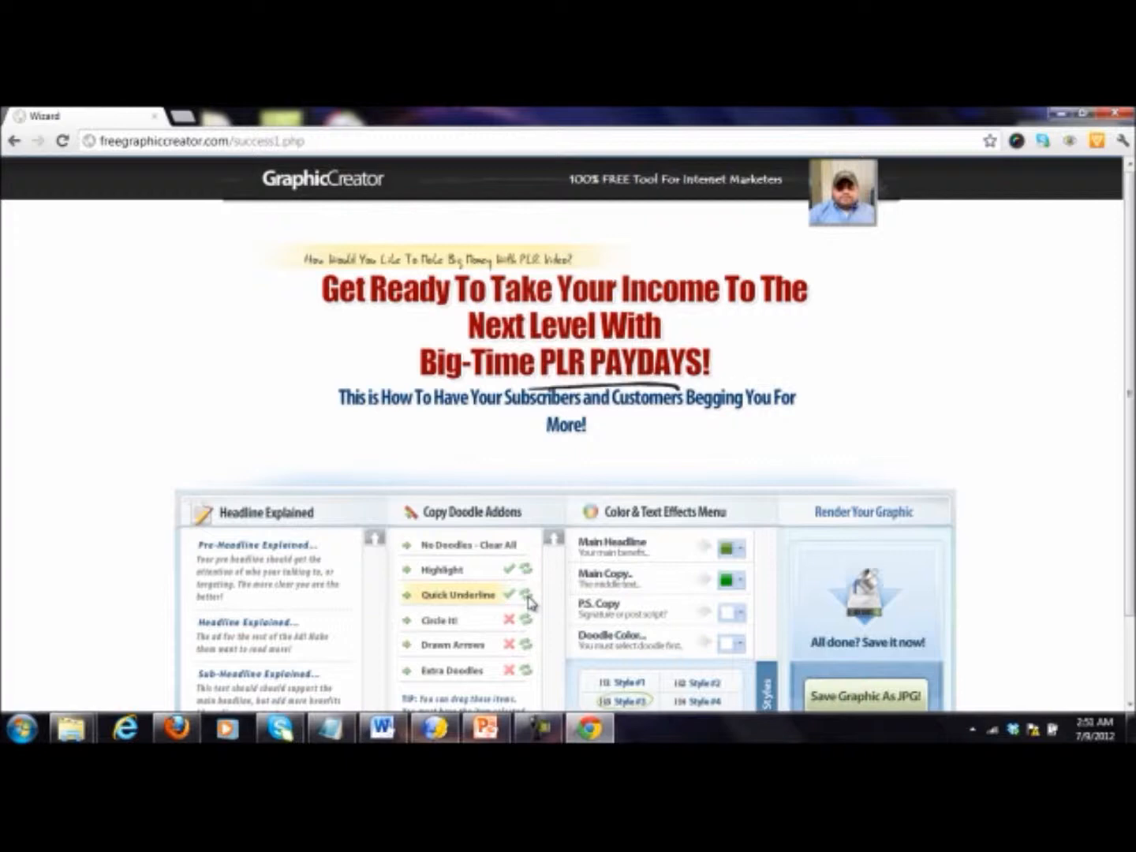
pyautogui.click(526, 597)
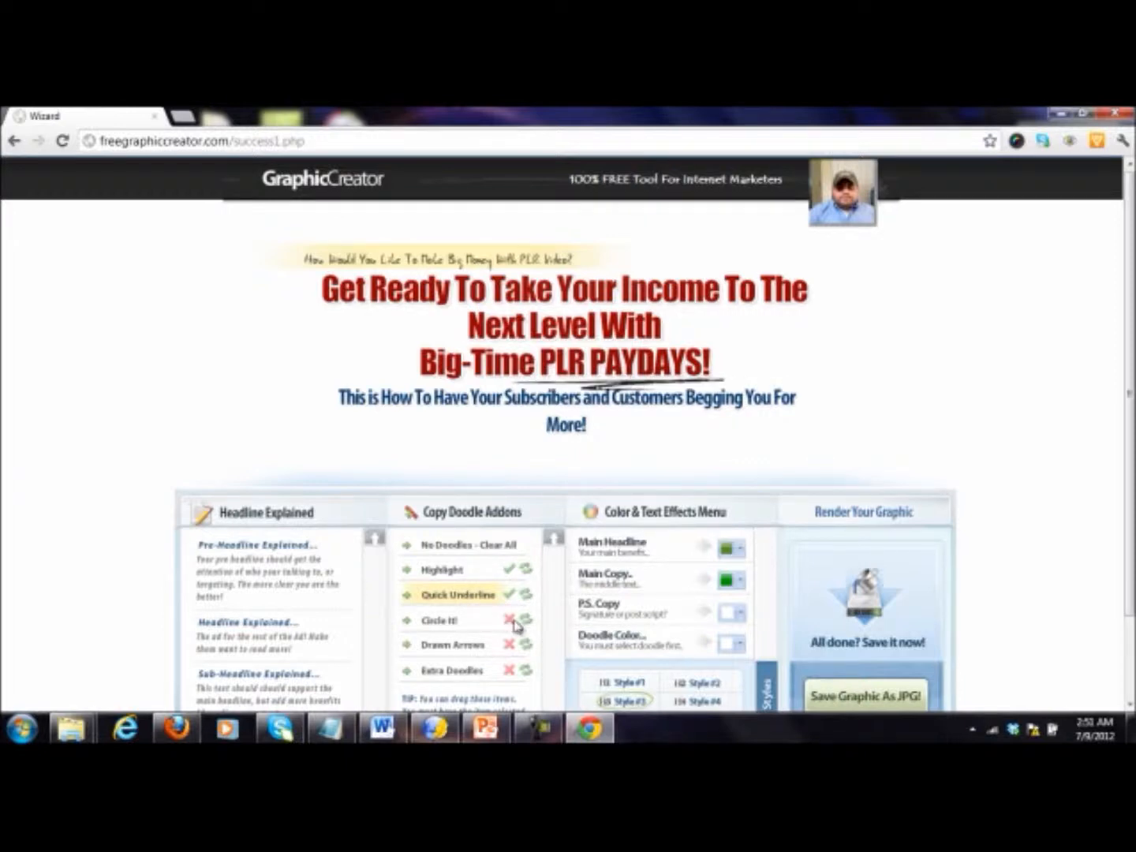
# Step: Add a Circle It! doodle in the thin variant around "Subscribers and Customers Begging You For" in the sub-headline
pyautogui.click(429, 620)
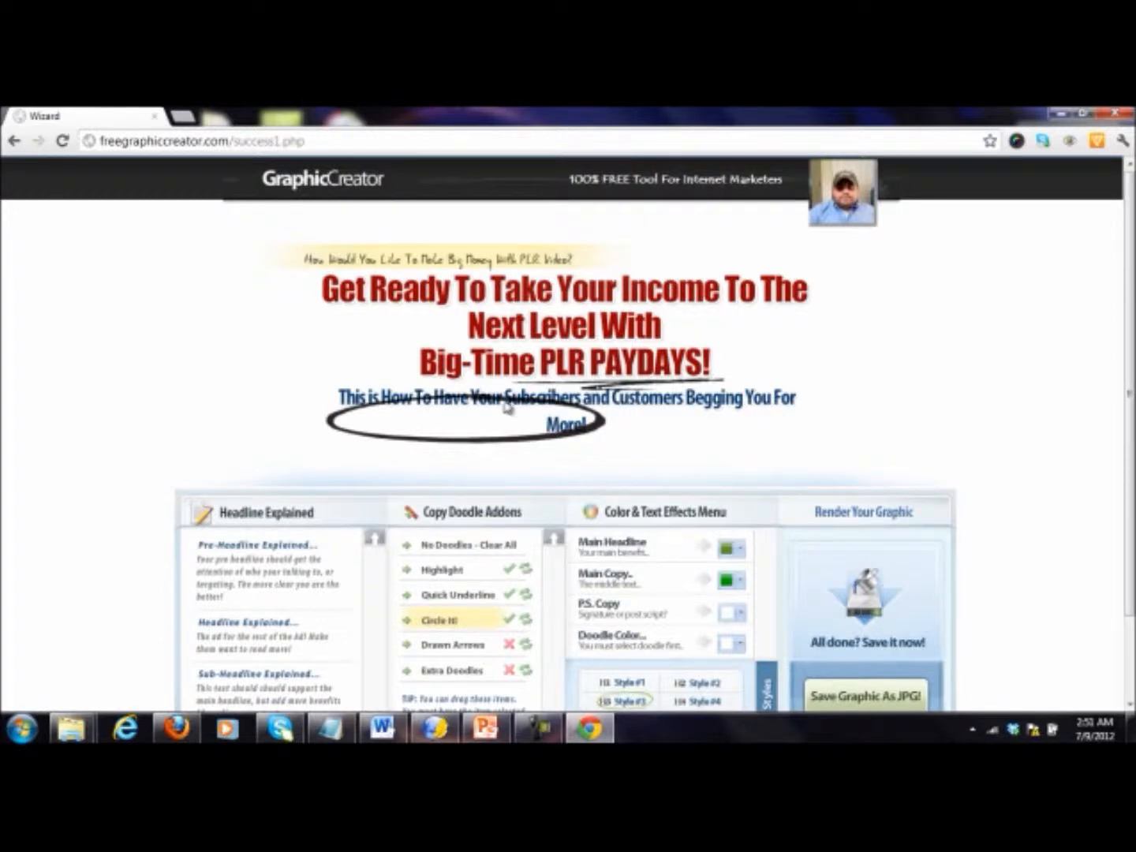
pyautogui.moveTo(508, 411); pyautogui.dragTo(608, 409)
pyautogui.click(526, 621)
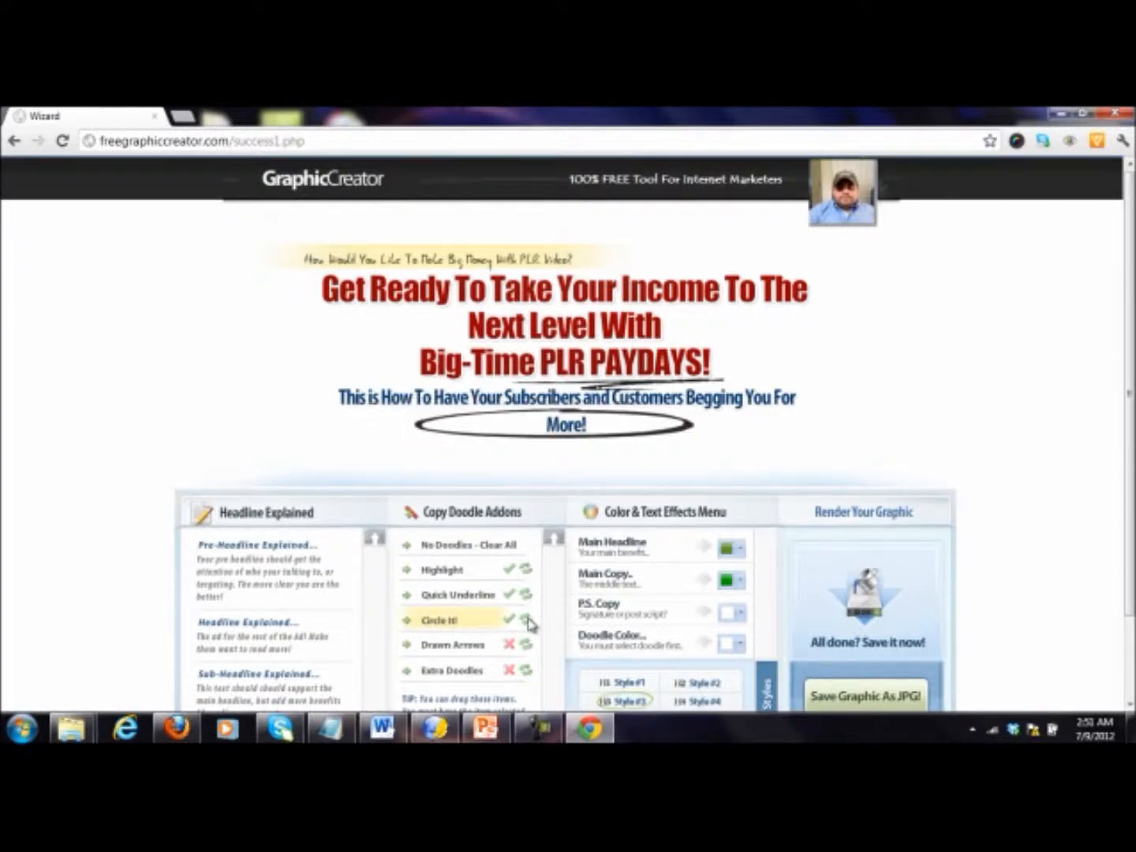
pyautogui.moveTo(687, 442)
pyautogui.mouseDown()
pyautogui.moveTo(768, 408)
pyautogui.moveTo(780, 414)
pyautogui.moveTo(758, 414)
pyautogui.mouseUp()
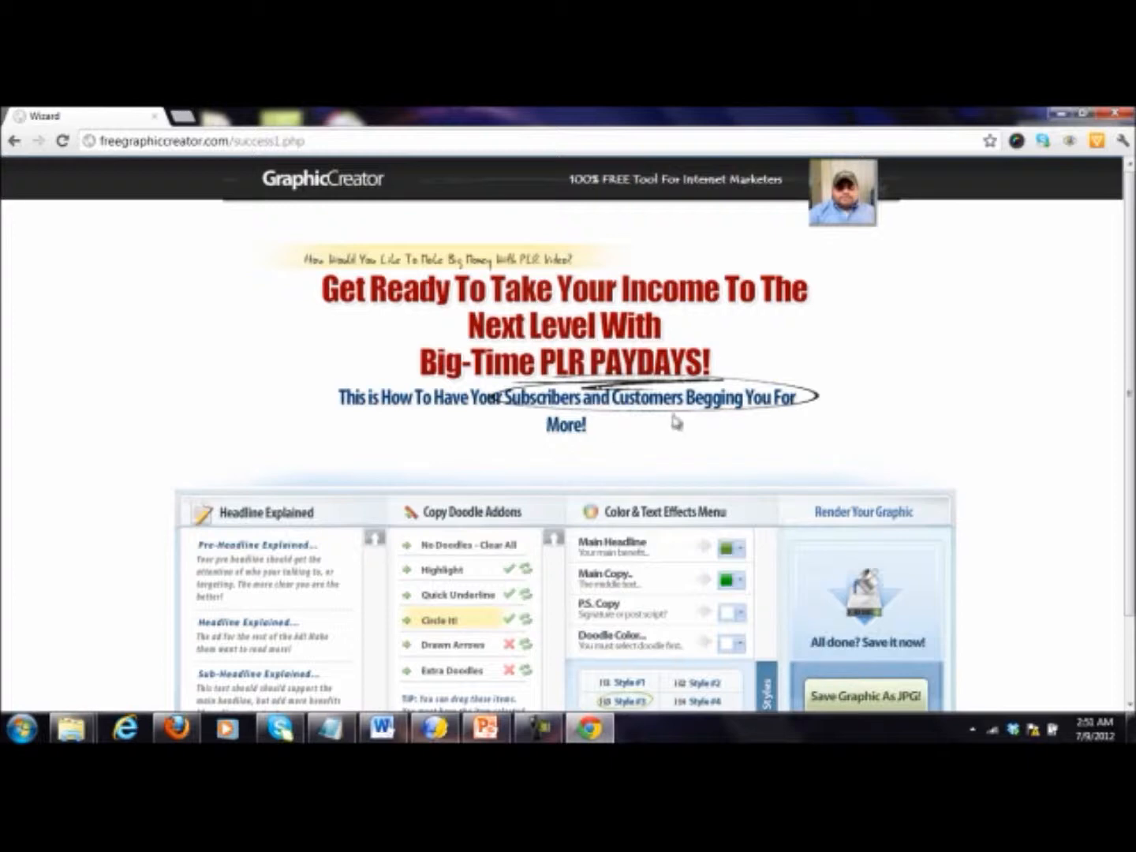
pyautogui.moveTo(792, 398); pyautogui.dragTo(803, 397)
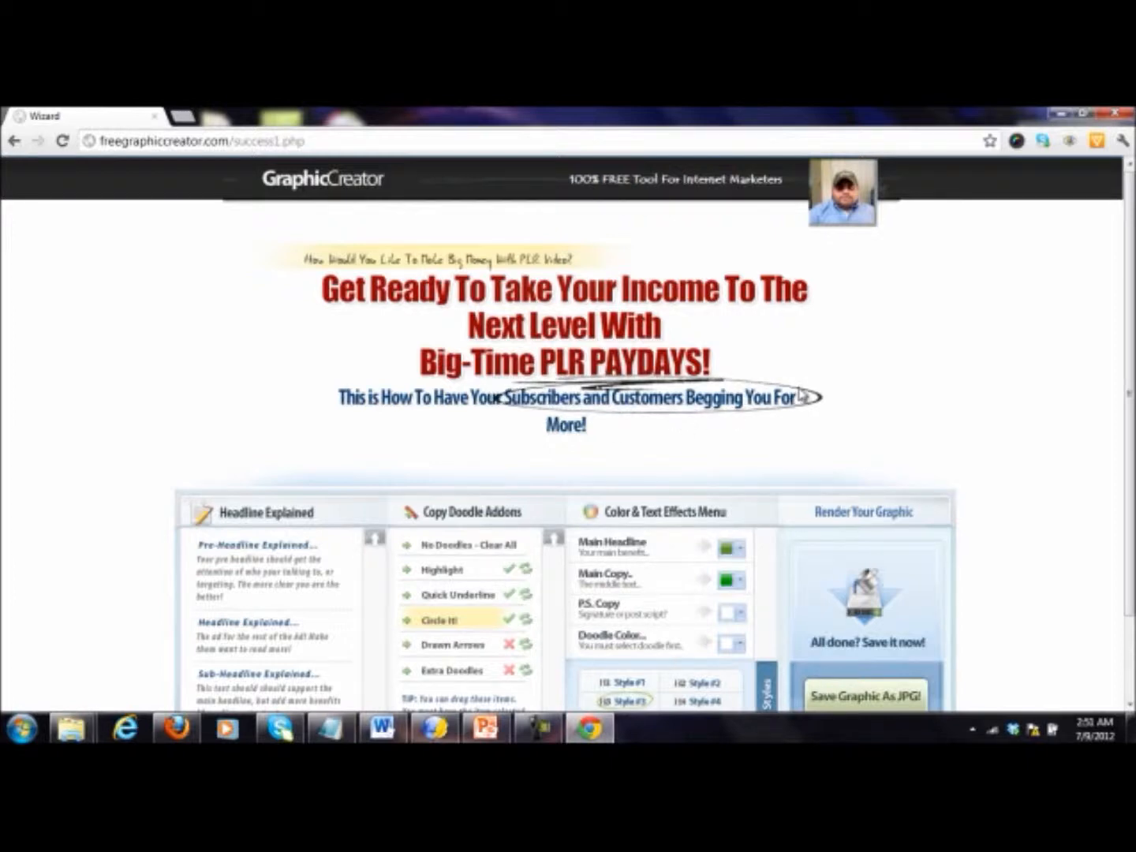
# Step: Add a Drawn Arrows doodle in the large curved variant beside "Next Level With", pointing up at the first headline line
pyautogui.click(510, 651)
pyautogui.click(531, 646)
pyautogui.moveTo(390, 435); pyautogui.dragTo(382, 329)
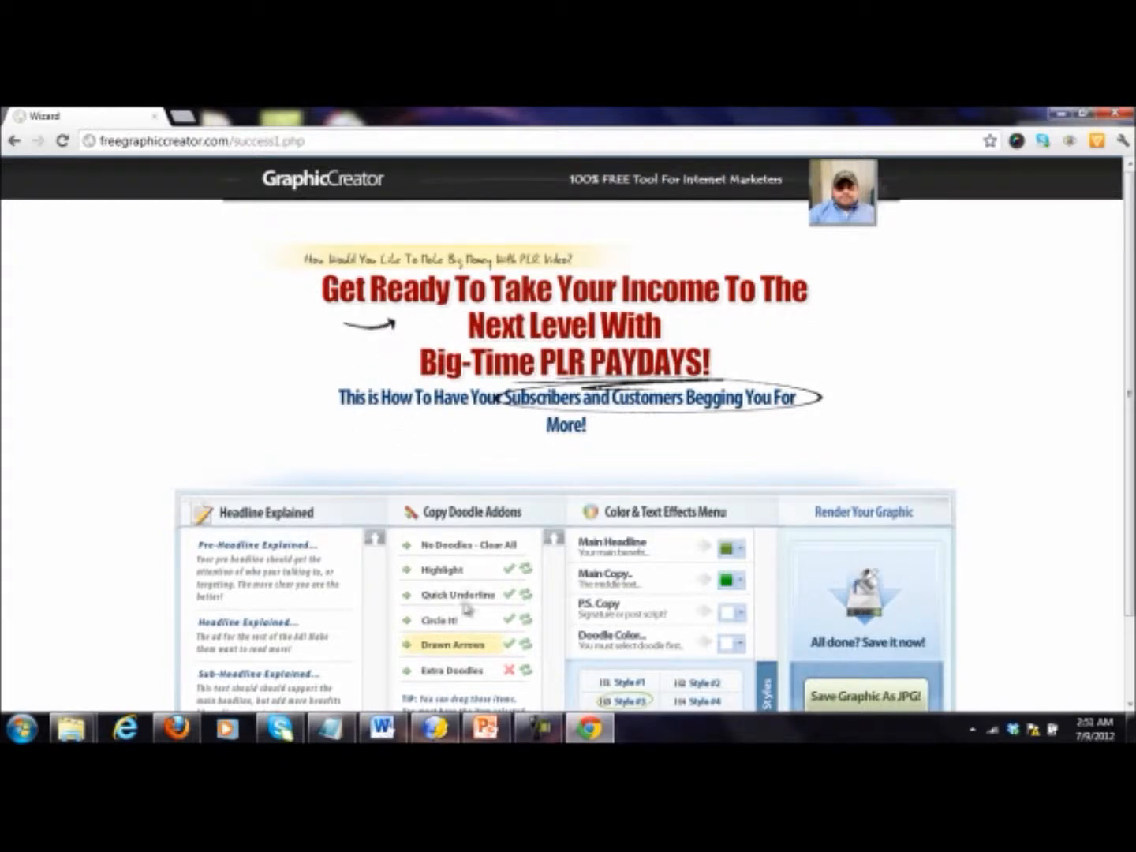
pyautogui.click(526, 645)
pyautogui.moveTo(416, 341); pyautogui.dragTo(400, 333)
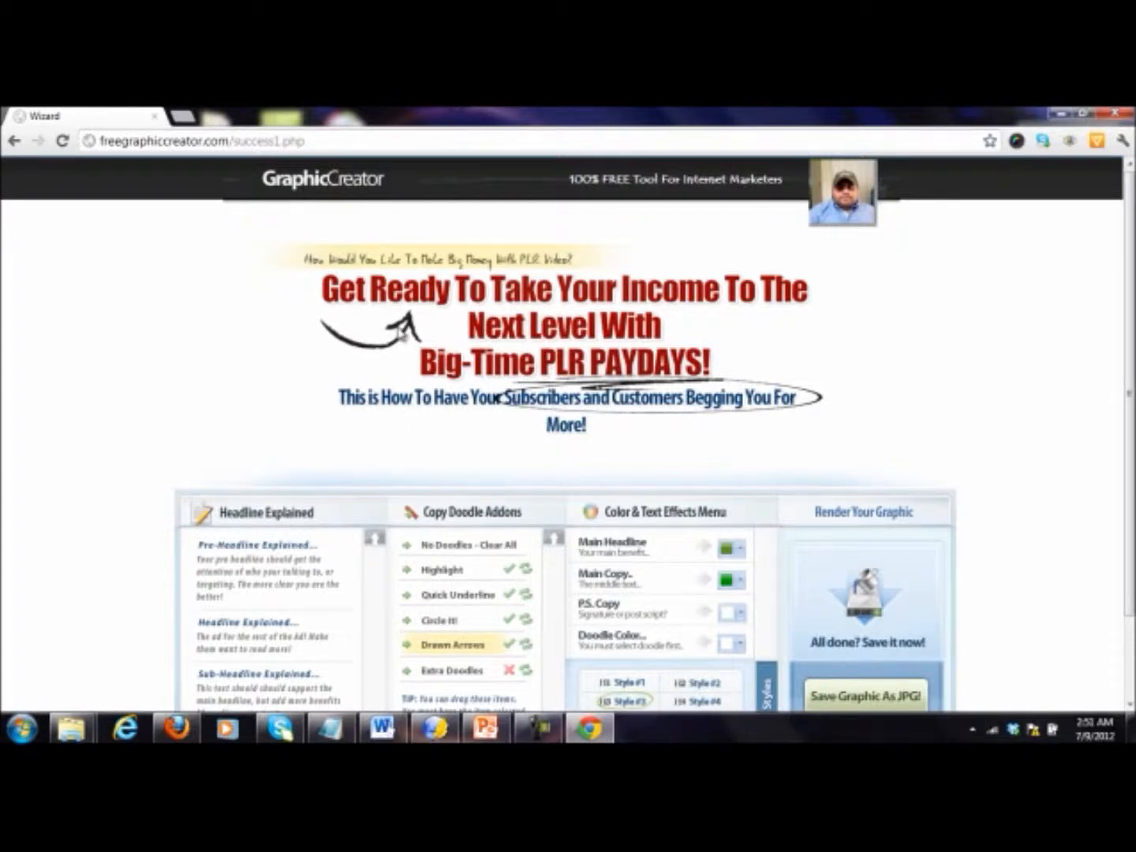
# Step: Add an Extra Doodles item in the $$$ variant and place it just after "Next Level With"
pyautogui.click(452, 671)
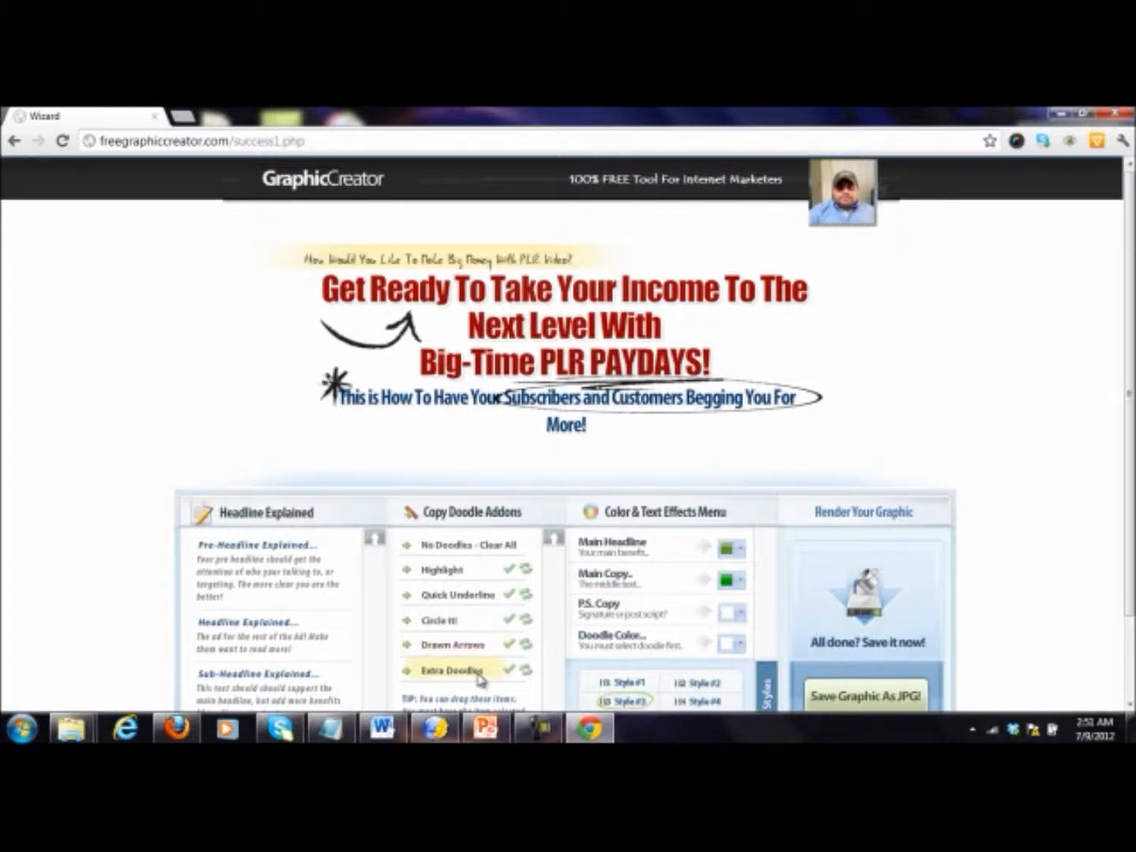
pyautogui.click(527, 672)
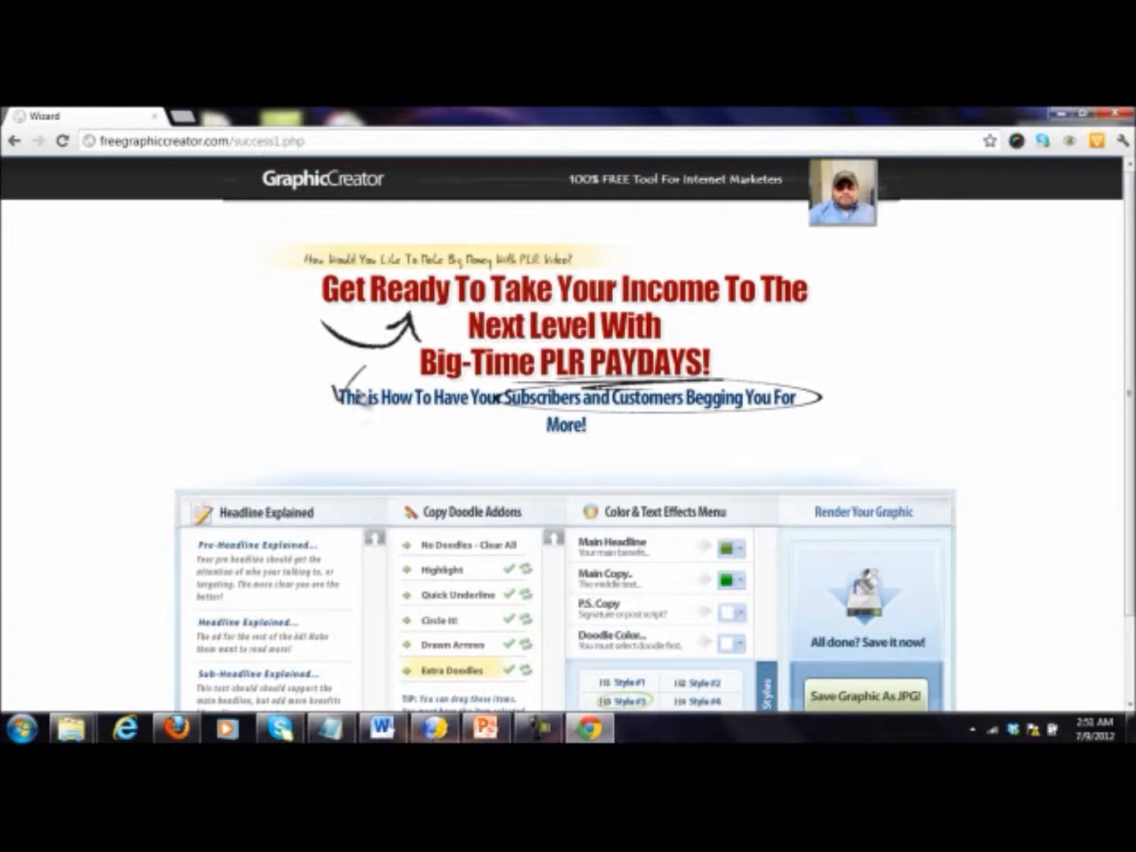
pyautogui.click(529, 671)
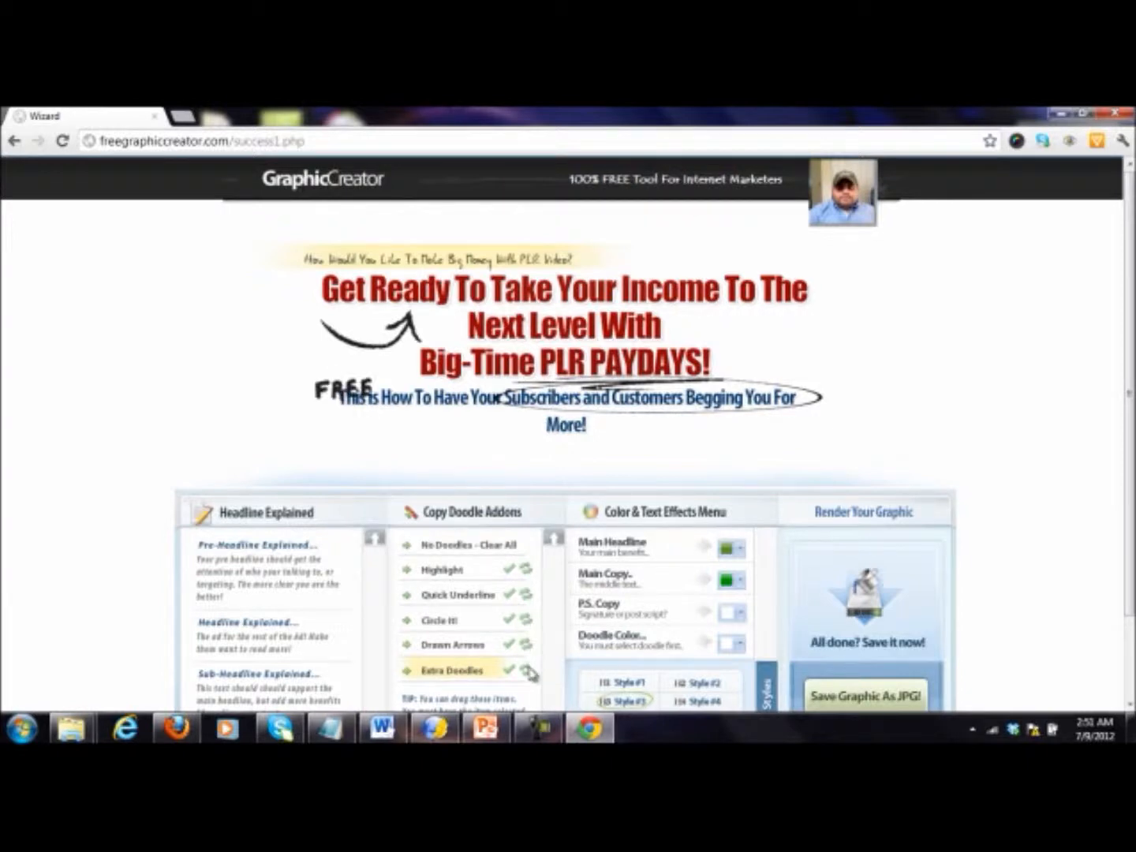
pyautogui.click(529, 671)
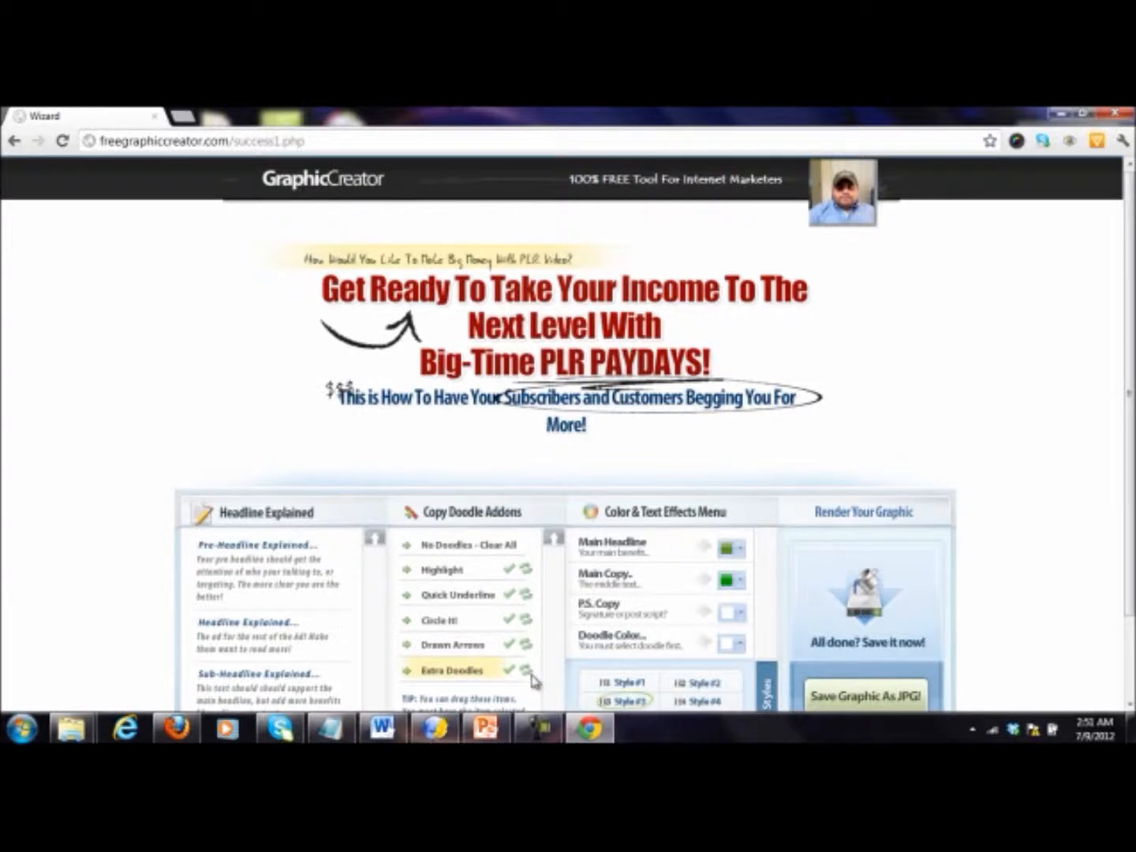
pyautogui.moveTo(341, 397)
pyautogui.mouseDown()
pyautogui.moveTo(722, 360)
pyautogui.moveTo(695, 333)
pyautogui.mouseUp()
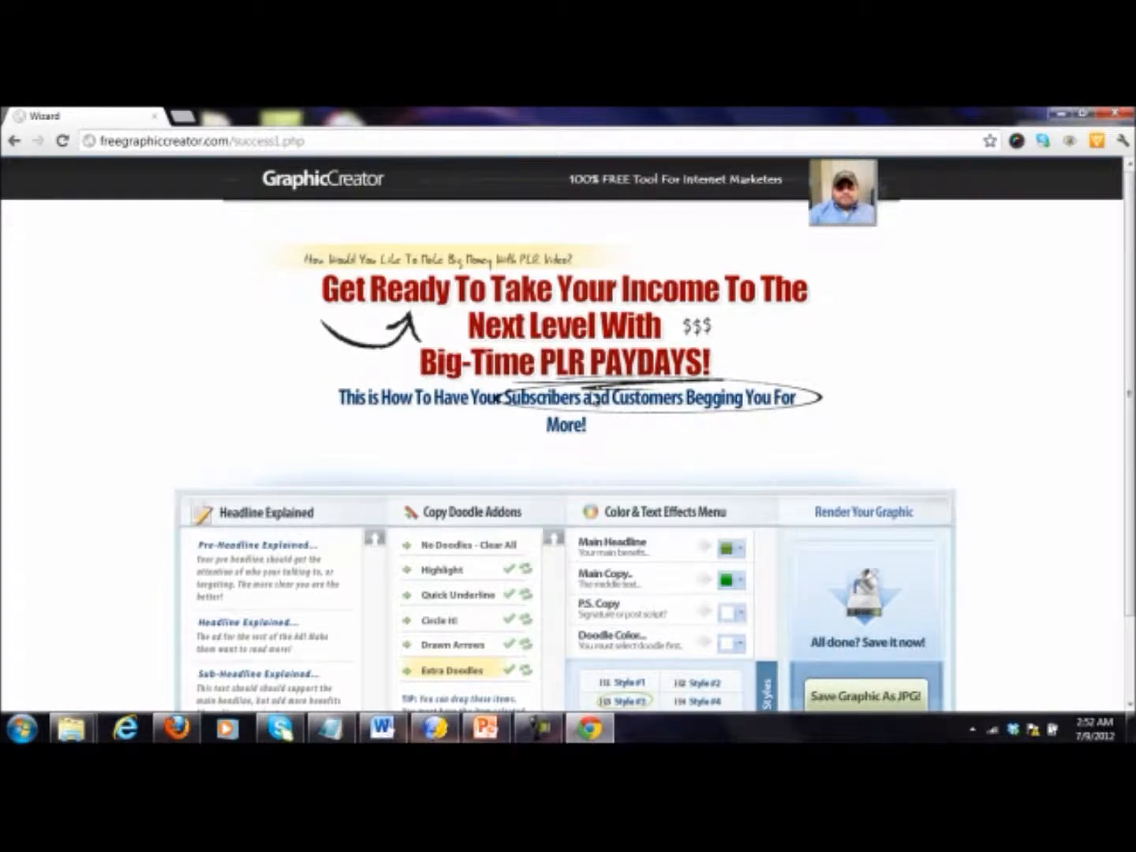
# Step: Save the finished headline graphic as a JPG and open the downloaded image
pyautogui.scroll(-1, 596, 399)
pyautogui.scroll(1, 710, 473)
pyautogui.scroll(-1, 927, 592)
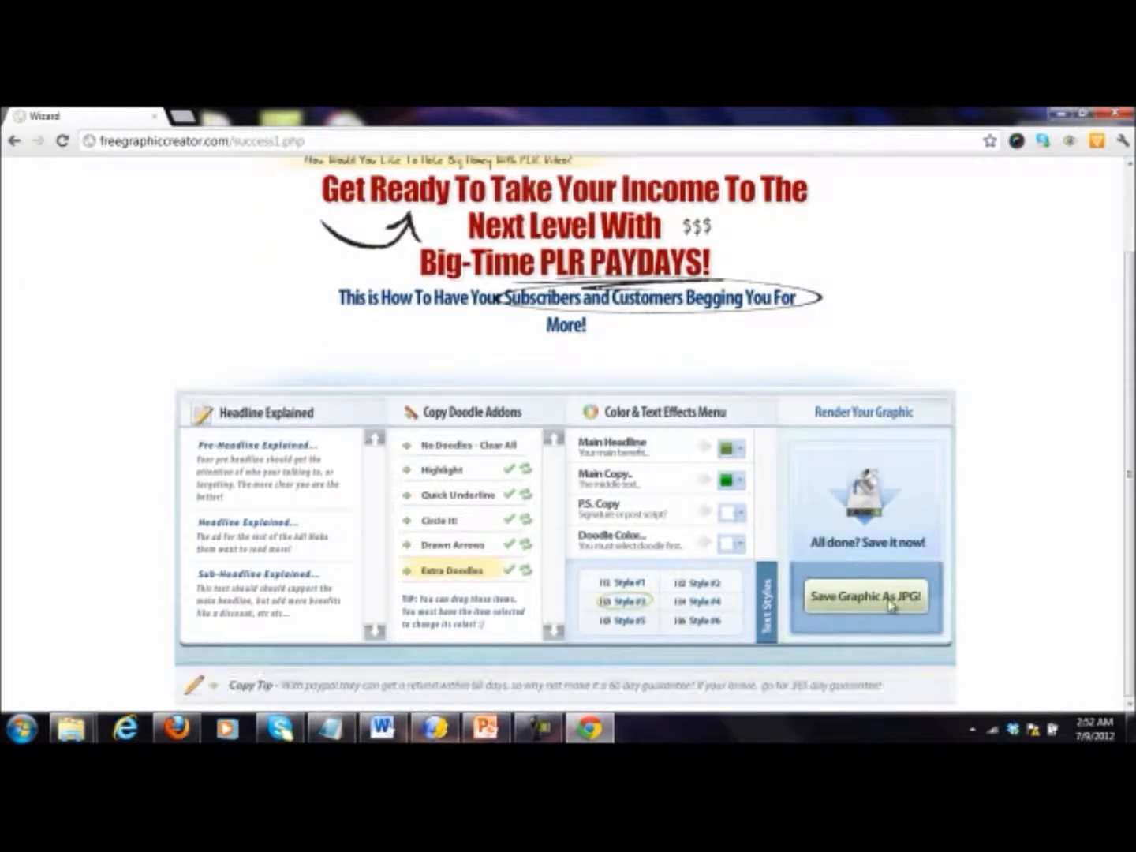
pyautogui.click(890, 598)
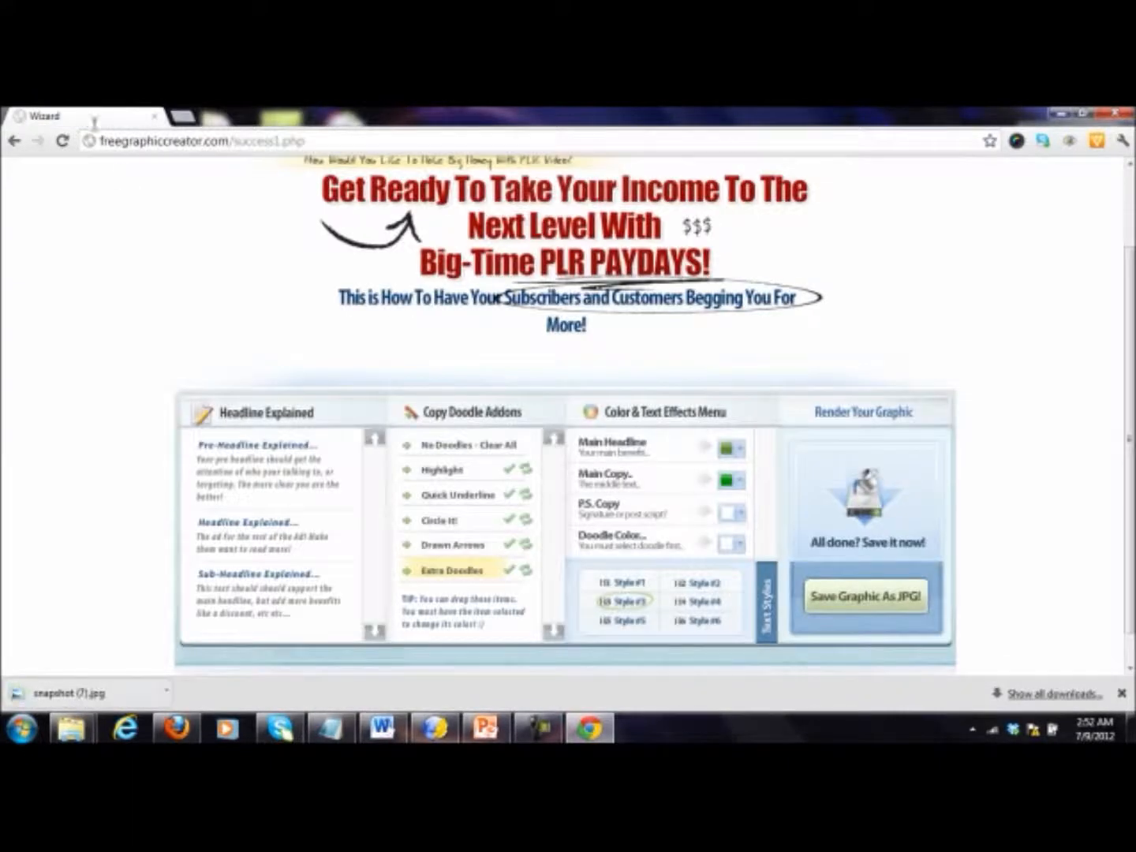
pyautogui.click(101, 693)
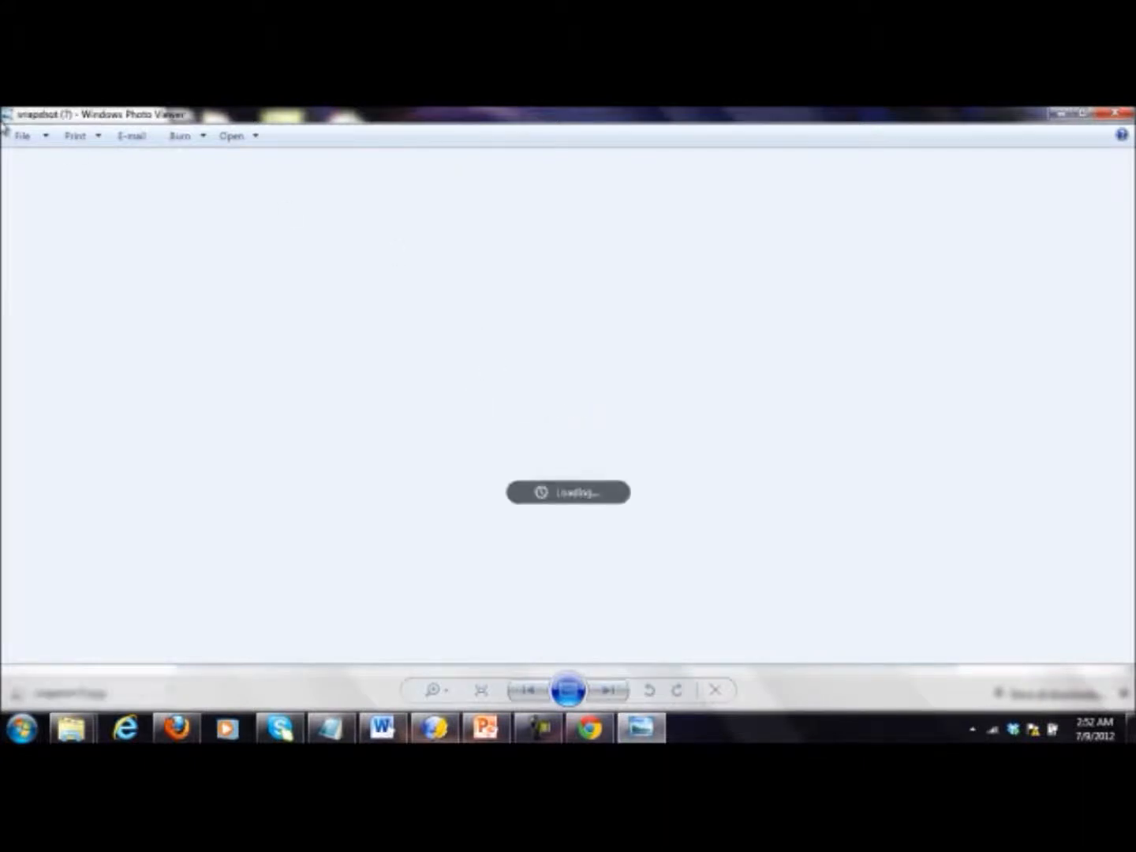
# Step: Copy the finished headline image from the photo viewer and close the viewer
pyautogui.click(28, 135)
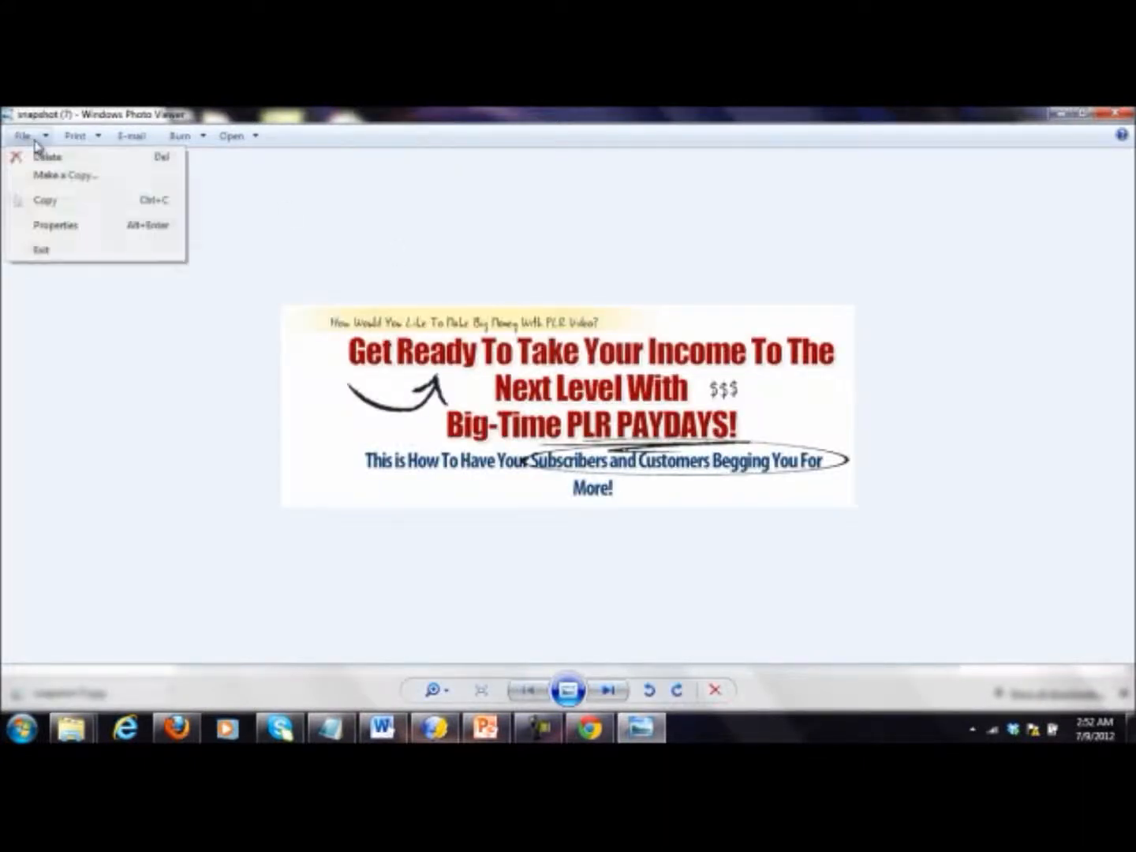
pyautogui.click(79, 202)
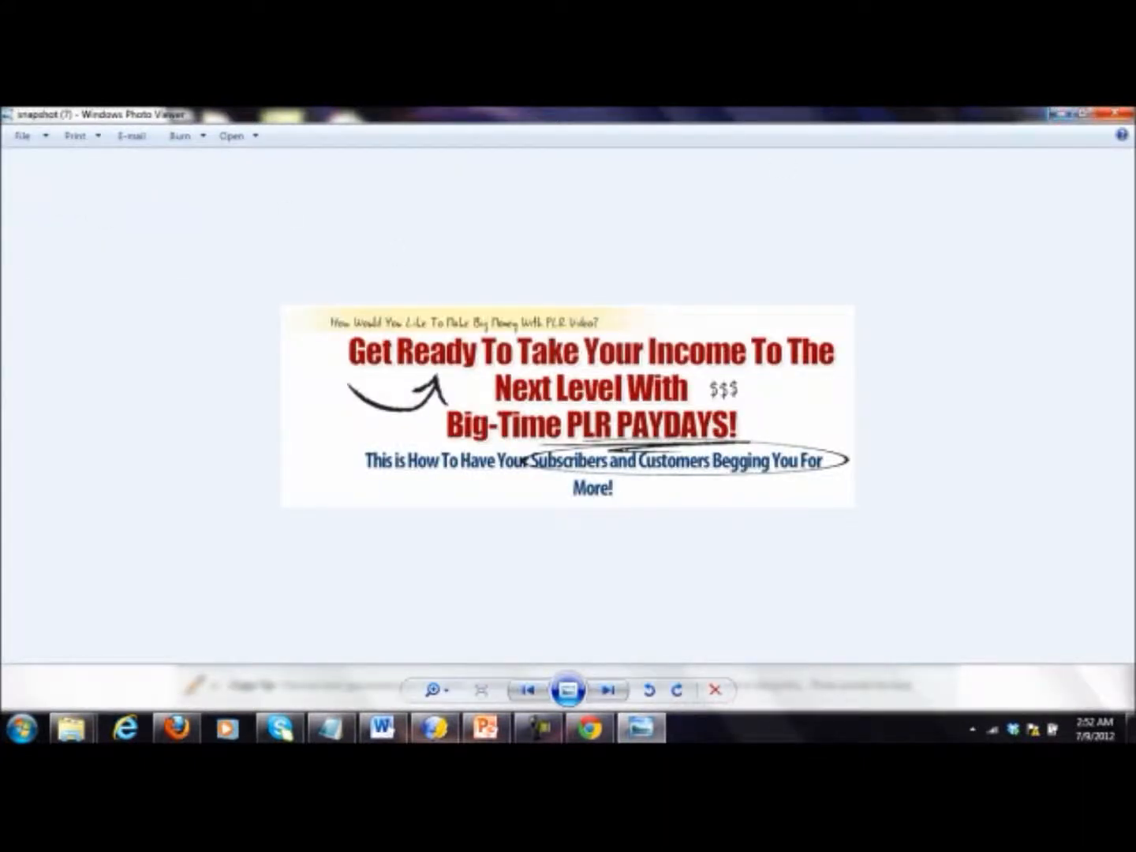
pyautogui.click(1116, 114)
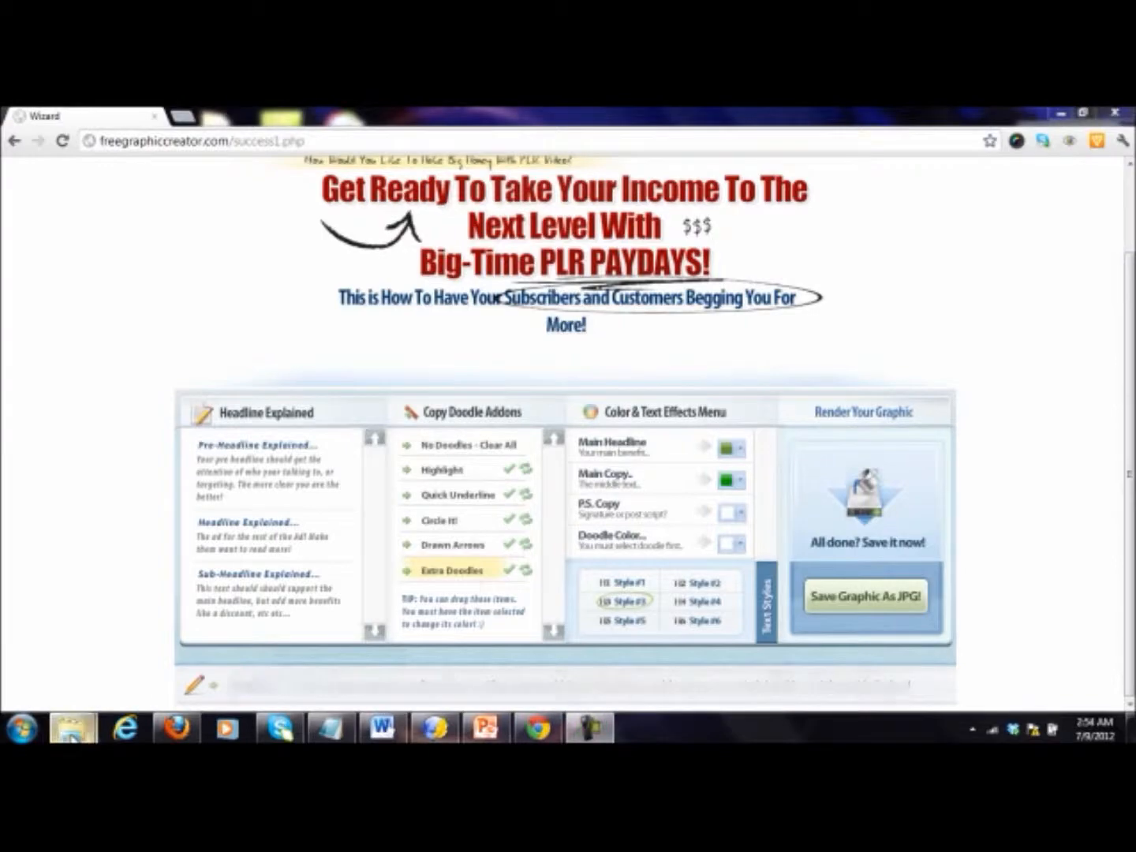
# Step: Paste the copied headline image into the PLR Video Payday Site Pages folder, inside the desktop's PLR Video Payday folder
pyautogui.moveTo(71, 736)
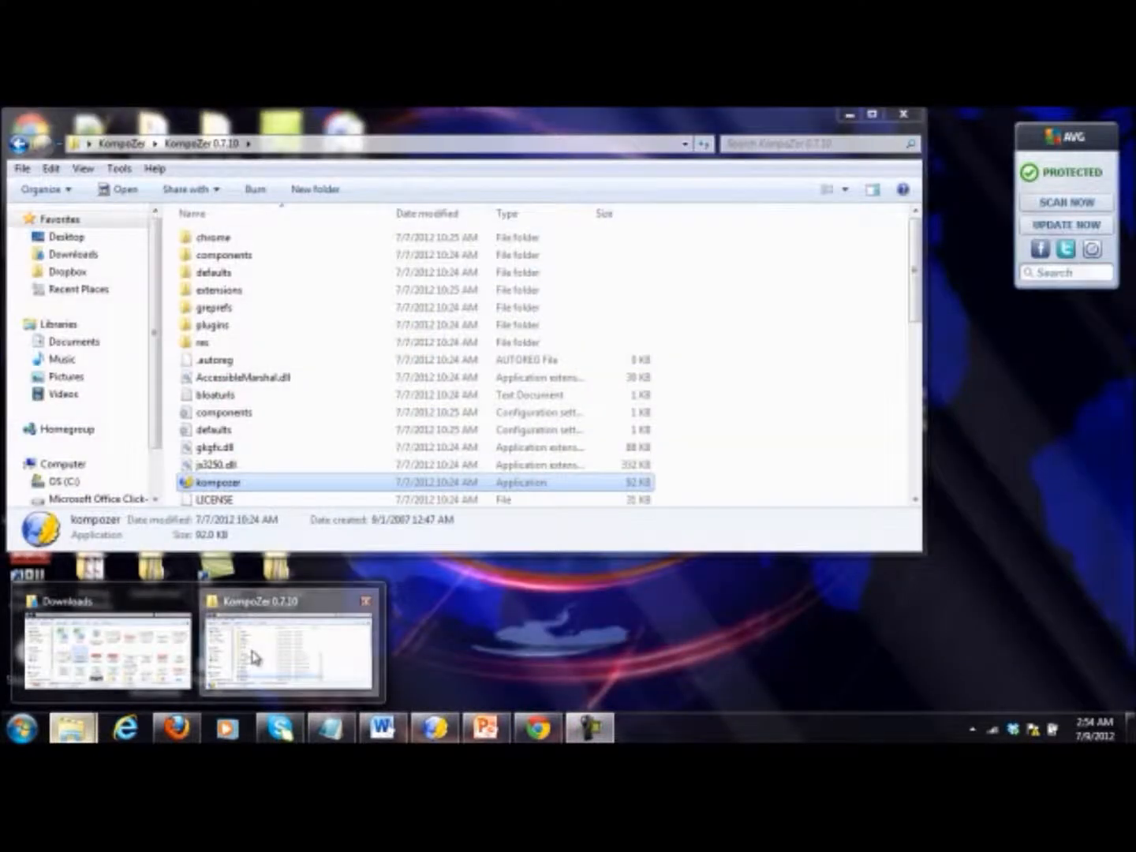
pyautogui.click(253, 657)
pyautogui.click(95, 239)
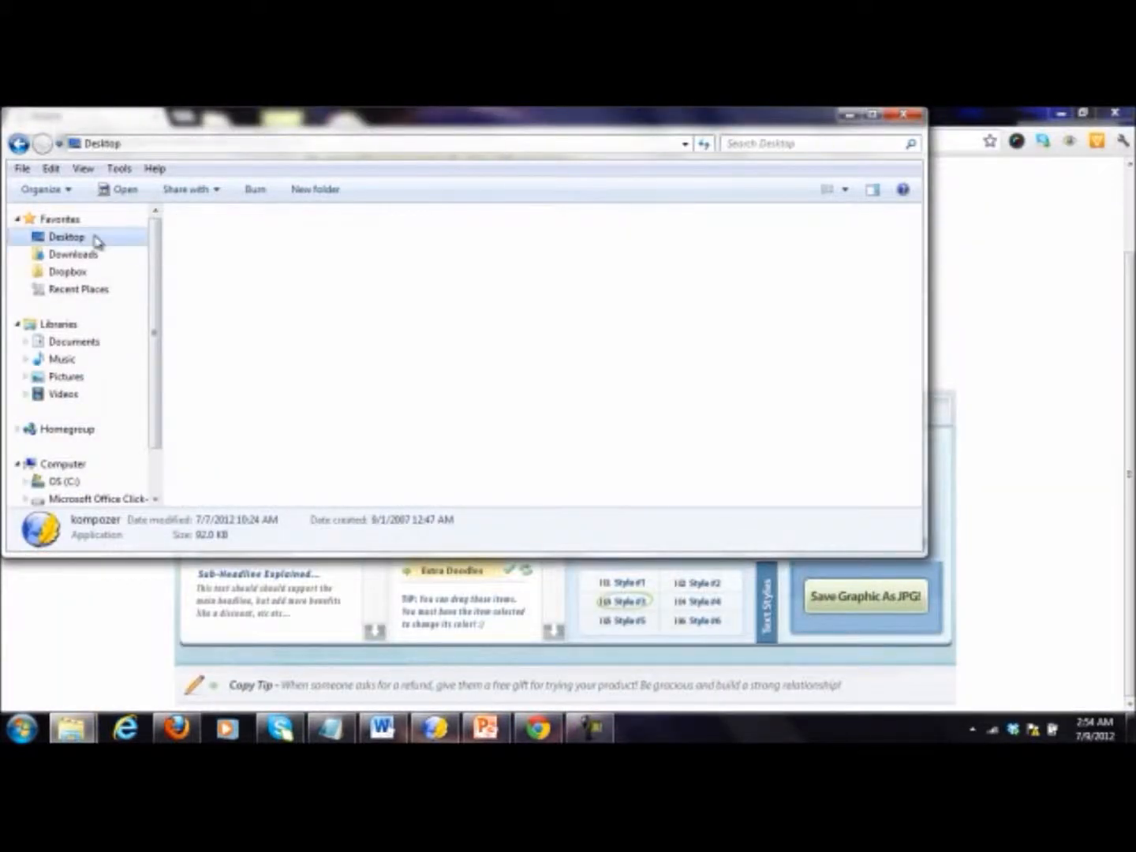
pyautogui.moveTo(911, 284); pyautogui.dragTo(917, 337)
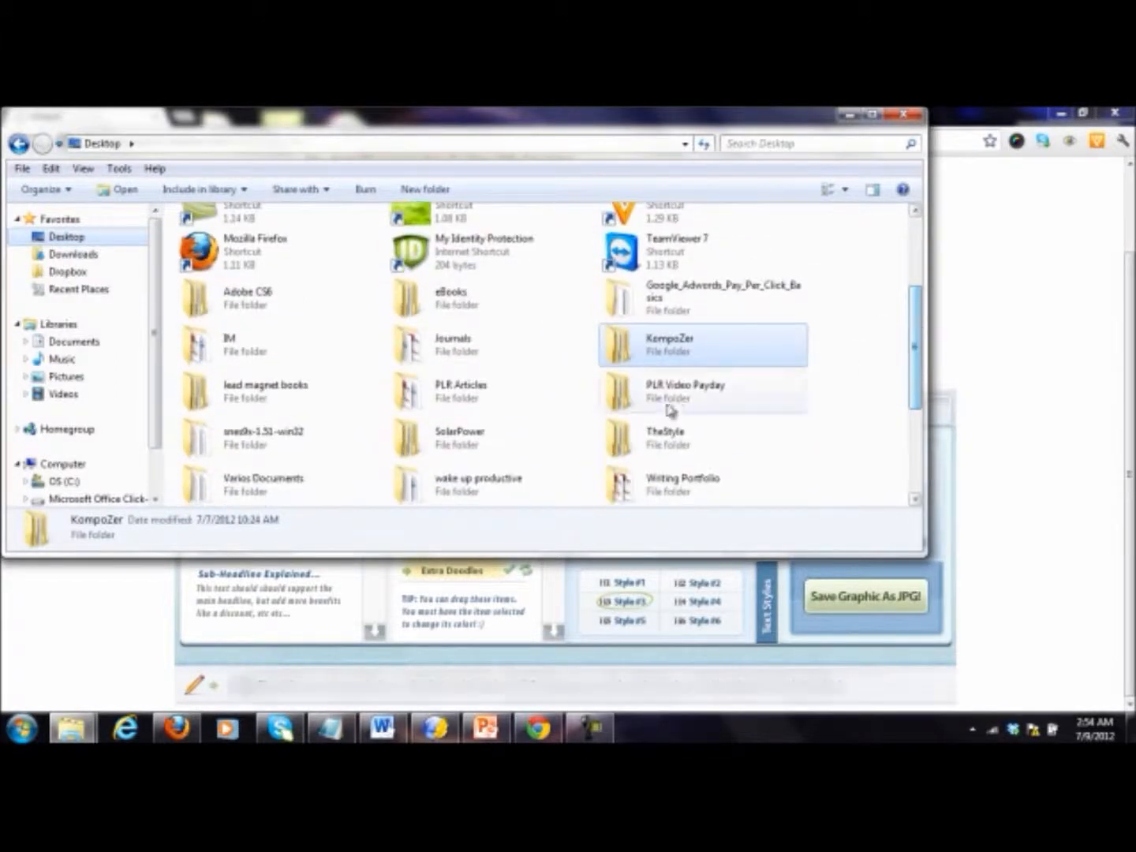
pyautogui.doubleClick(668, 407)
pyautogui.doubleClick(272, 238)
pyautogui.click(264, 241)
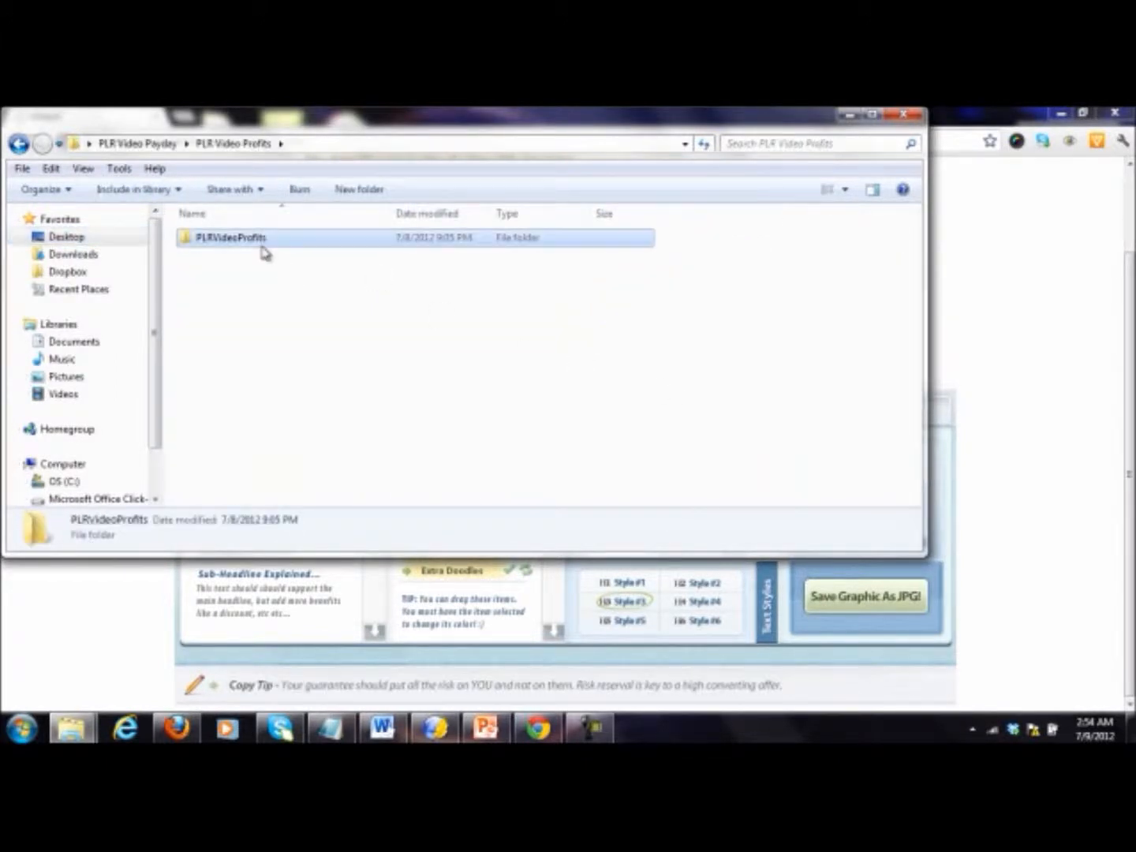
pyautogui.doubleClick(263, 246)
pyautogui.doubleClick(290, 307)
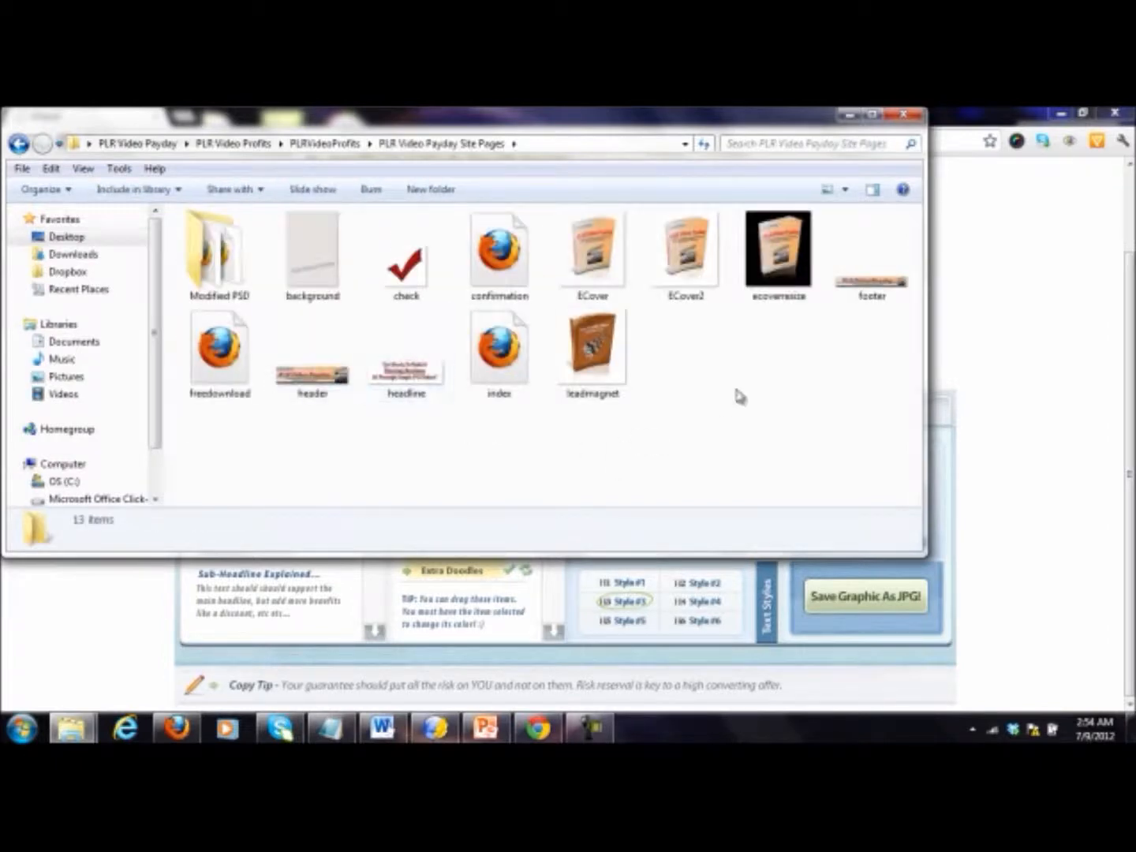
pyautogui.rightClick(753, 452)
pyautogui.click(796, 505)
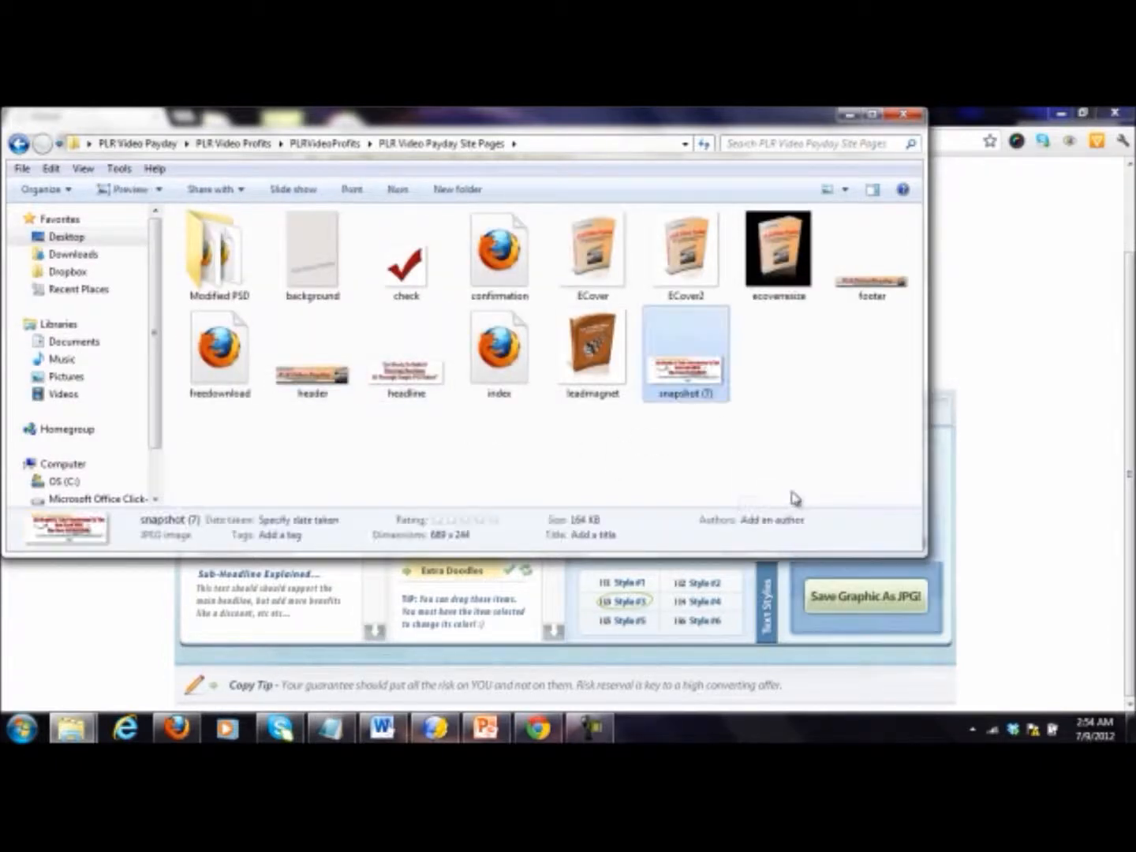
pyautogui.click(1049, 337)
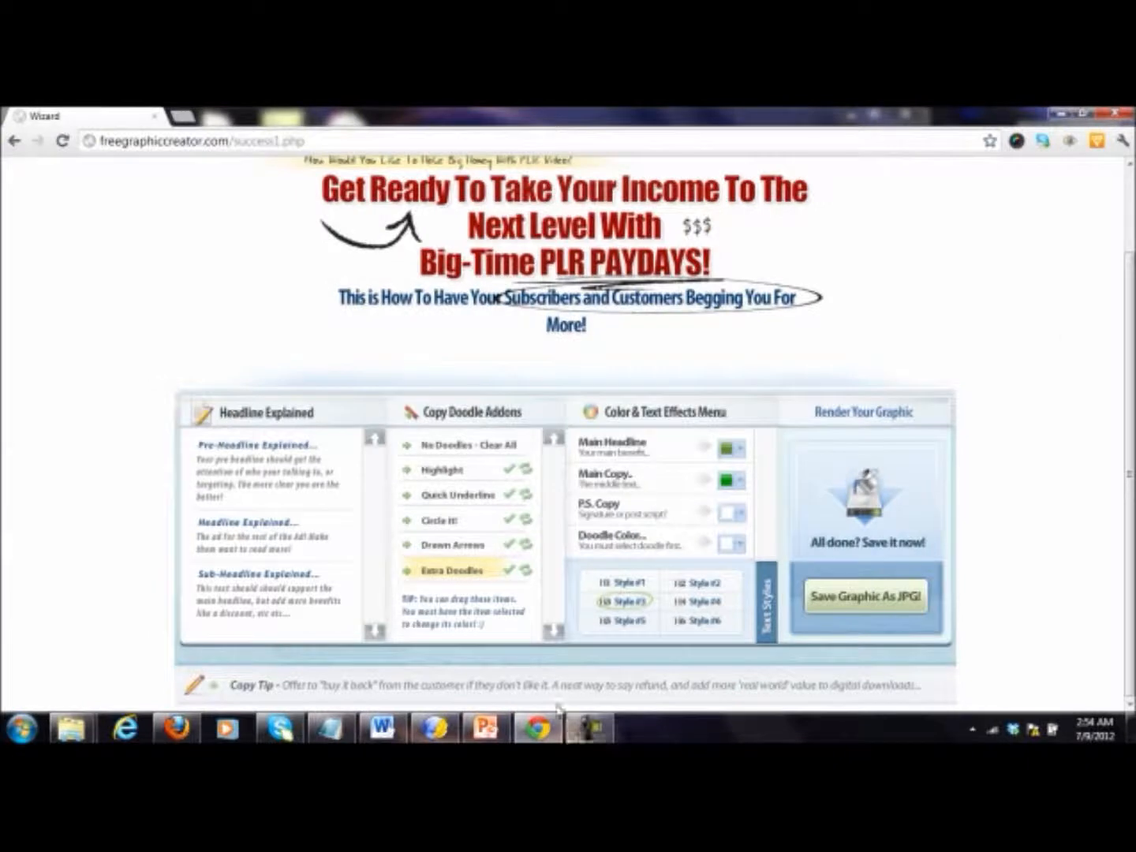
# Step: Switch to KompoZer and replace the old headline image below the header with snapshot (7), using no alternate text
pyautogui.click(436, 734)
pyautogui.click(612, 530)
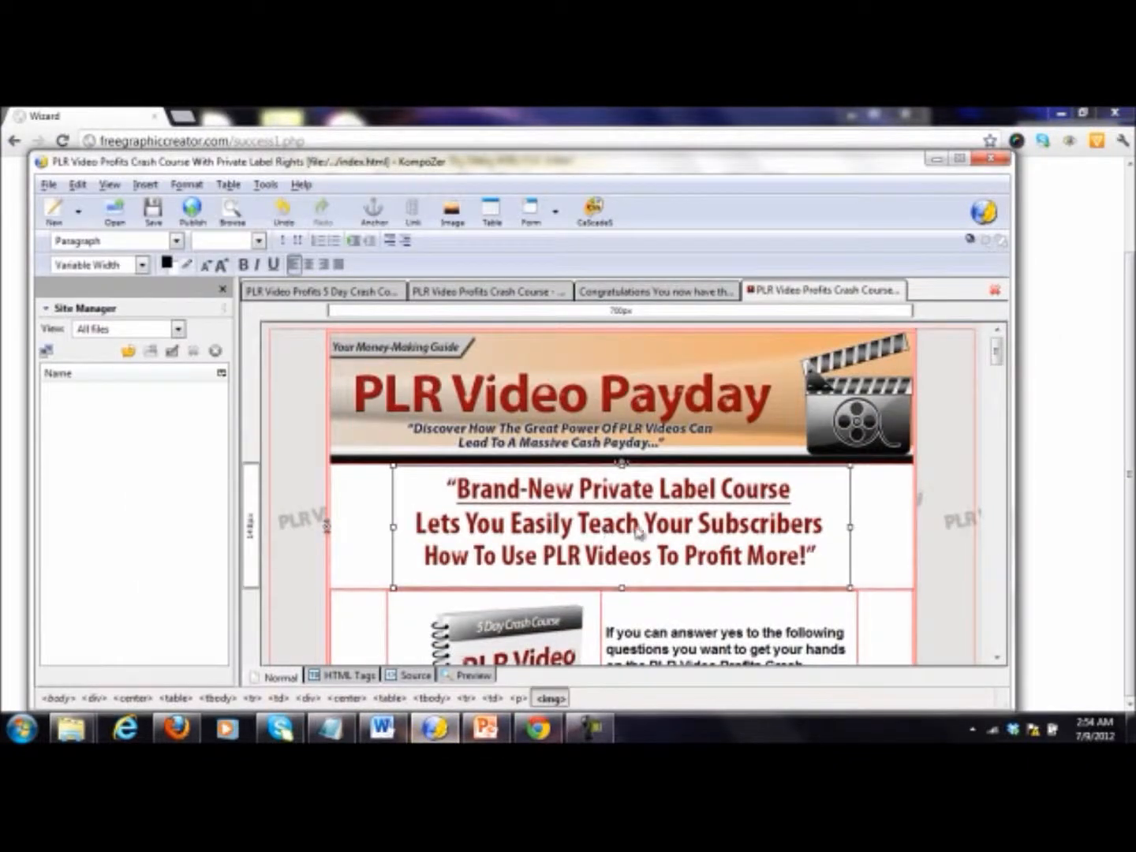
pyautogui.press('Delete')
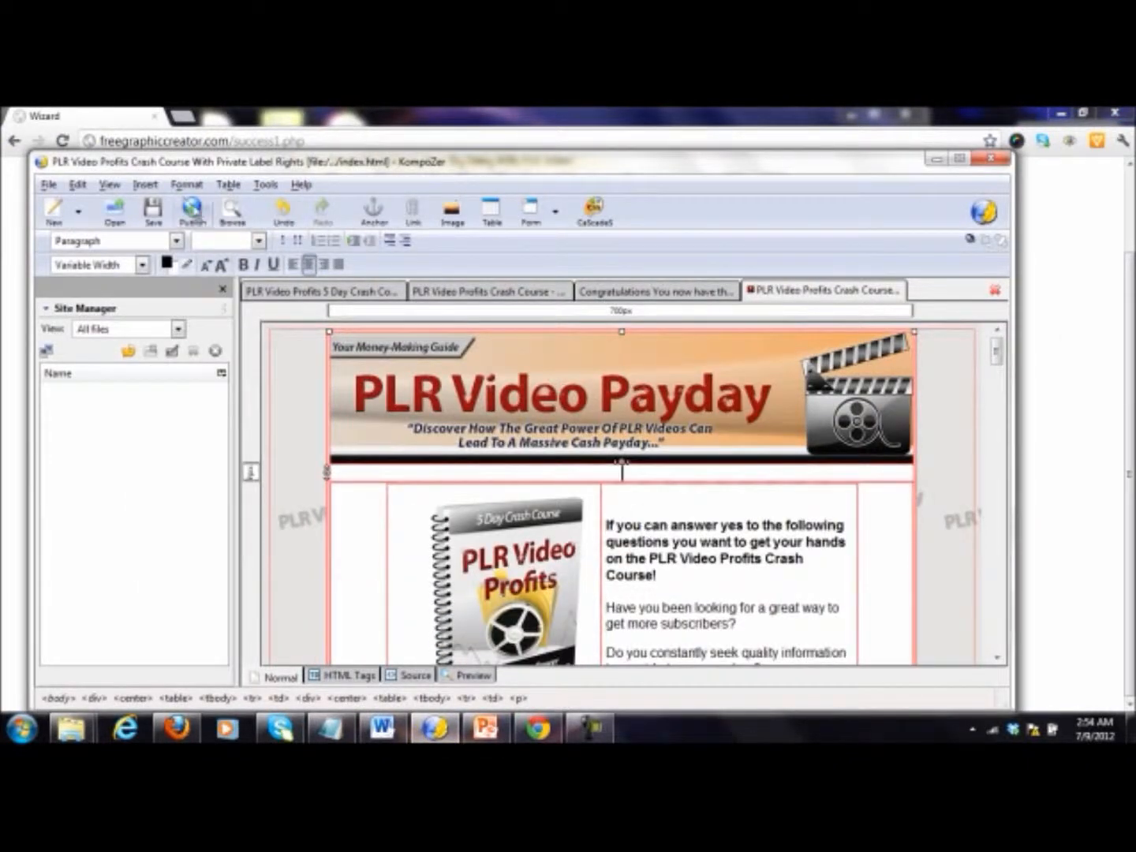
pyautogui.click(455, 213)
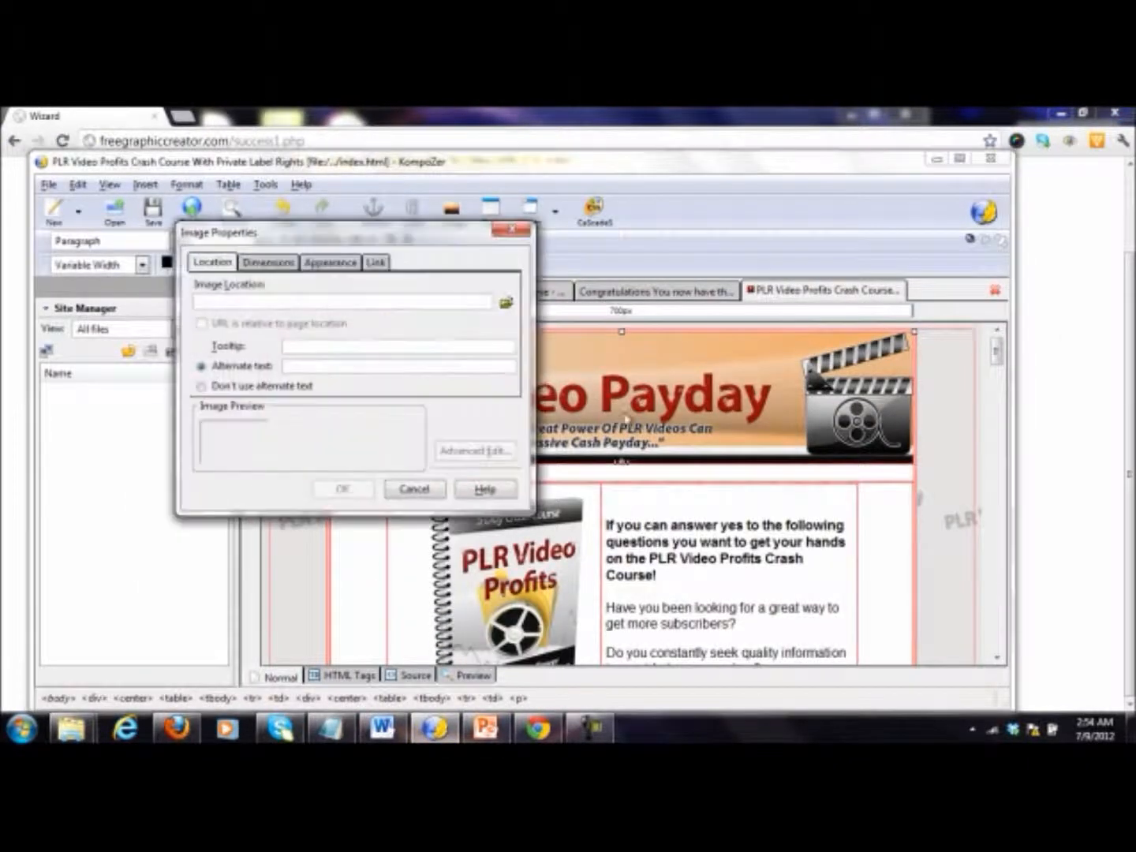
pyautogui.click(506, 300)
pyautogui.scroll(-2, 584, 521)
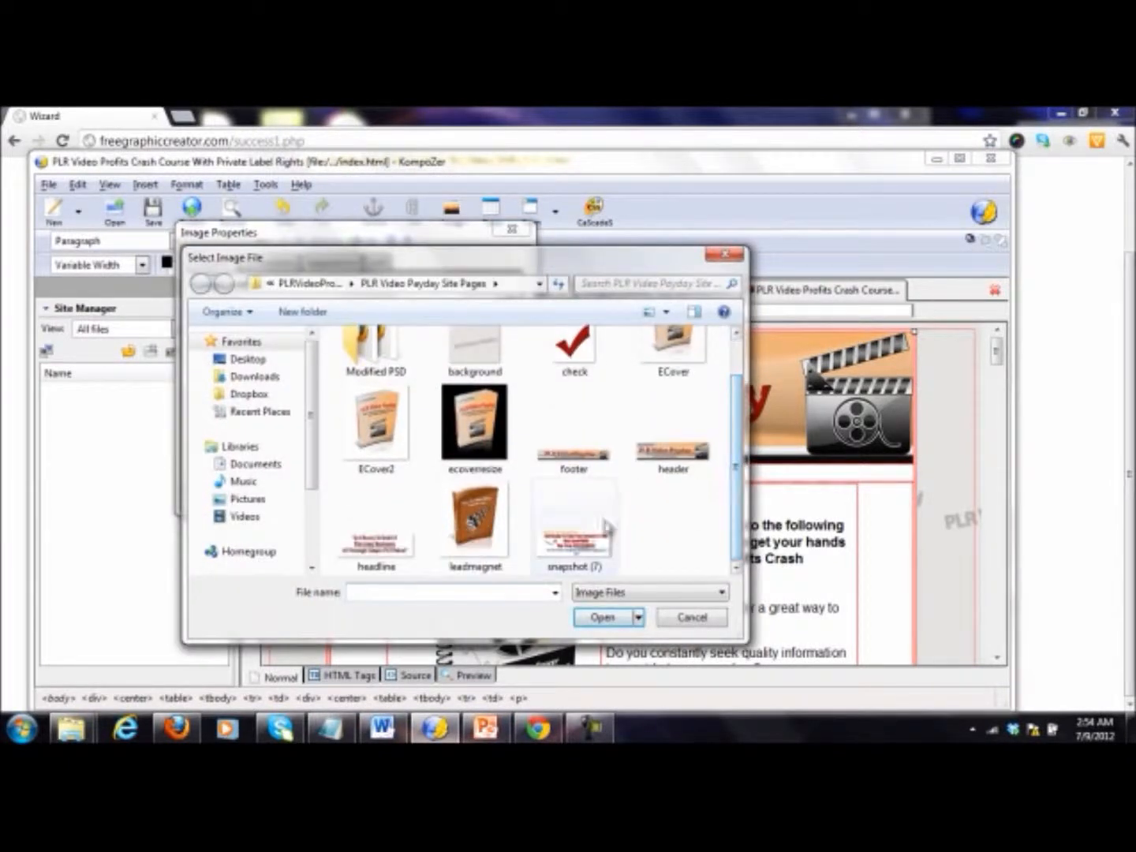
pyautogui.doubleClick(585, 536)
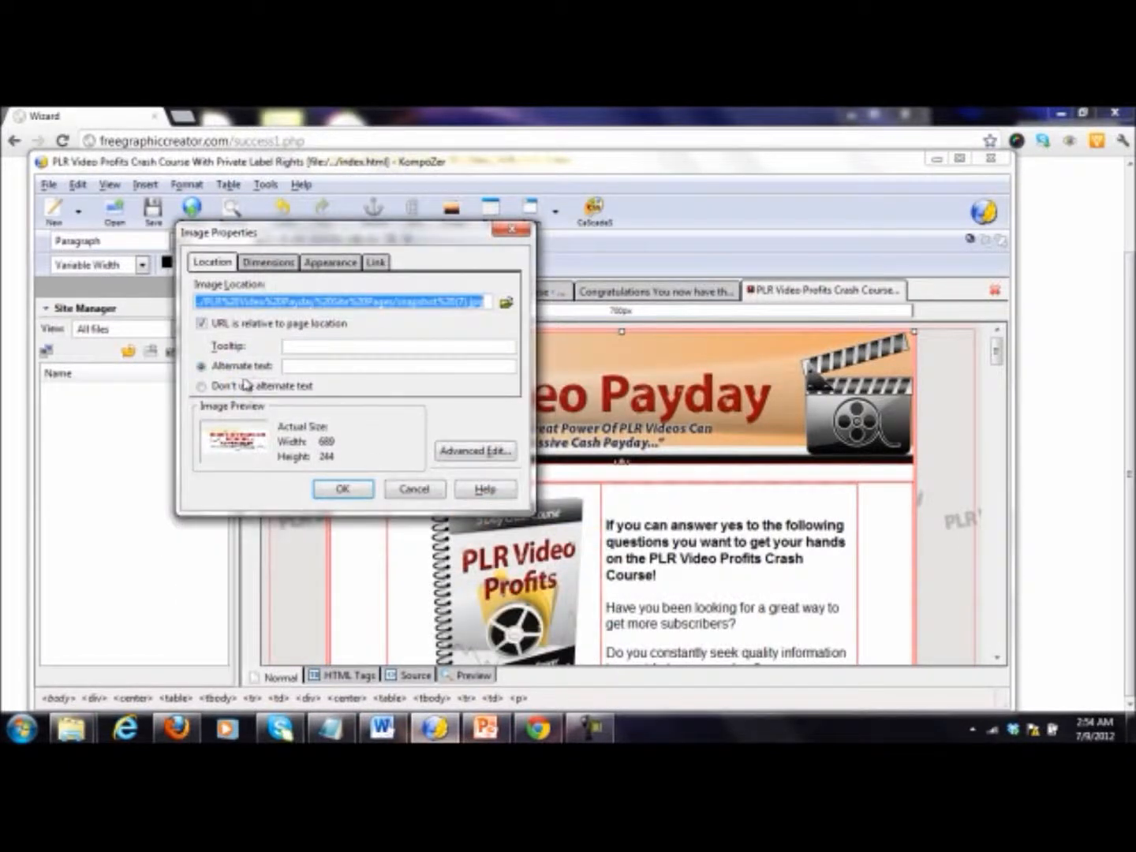
pyautogui.click(244, 385)
pyautogui.click(345, 489)
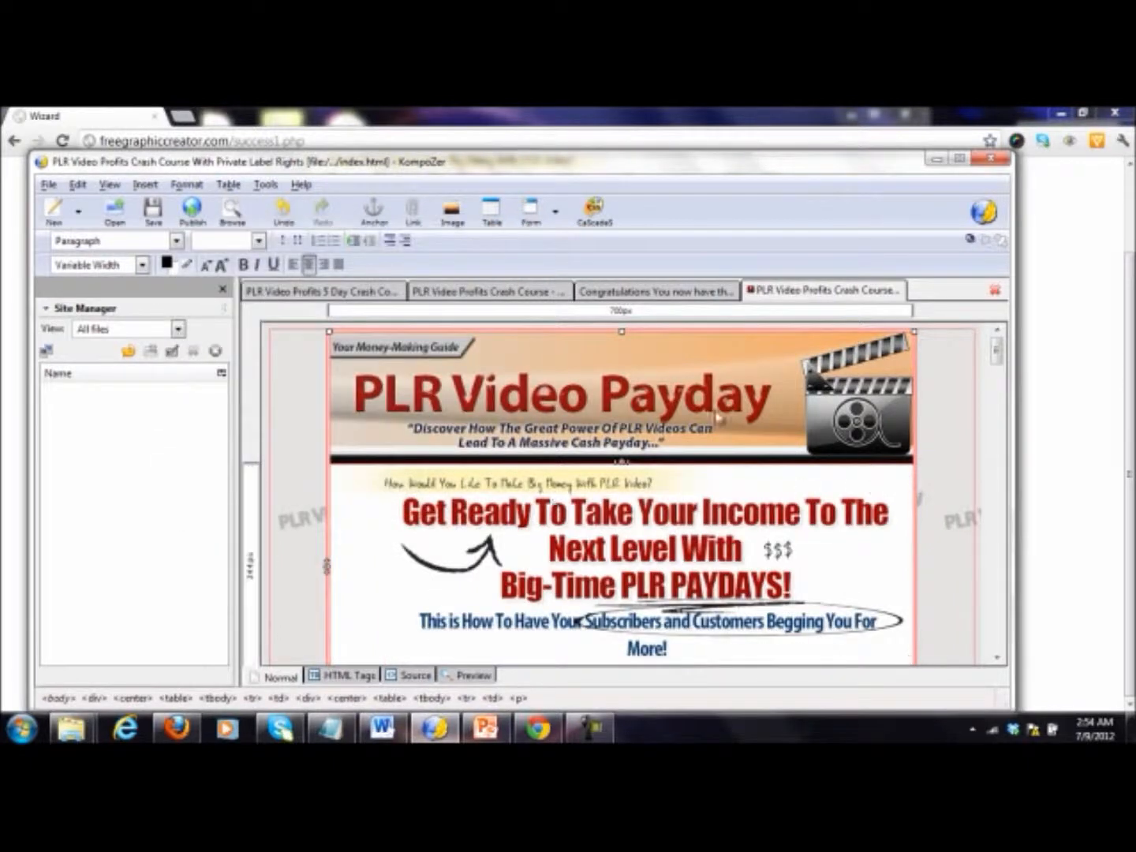
pyautogui.scroll(-3, 996, 357)
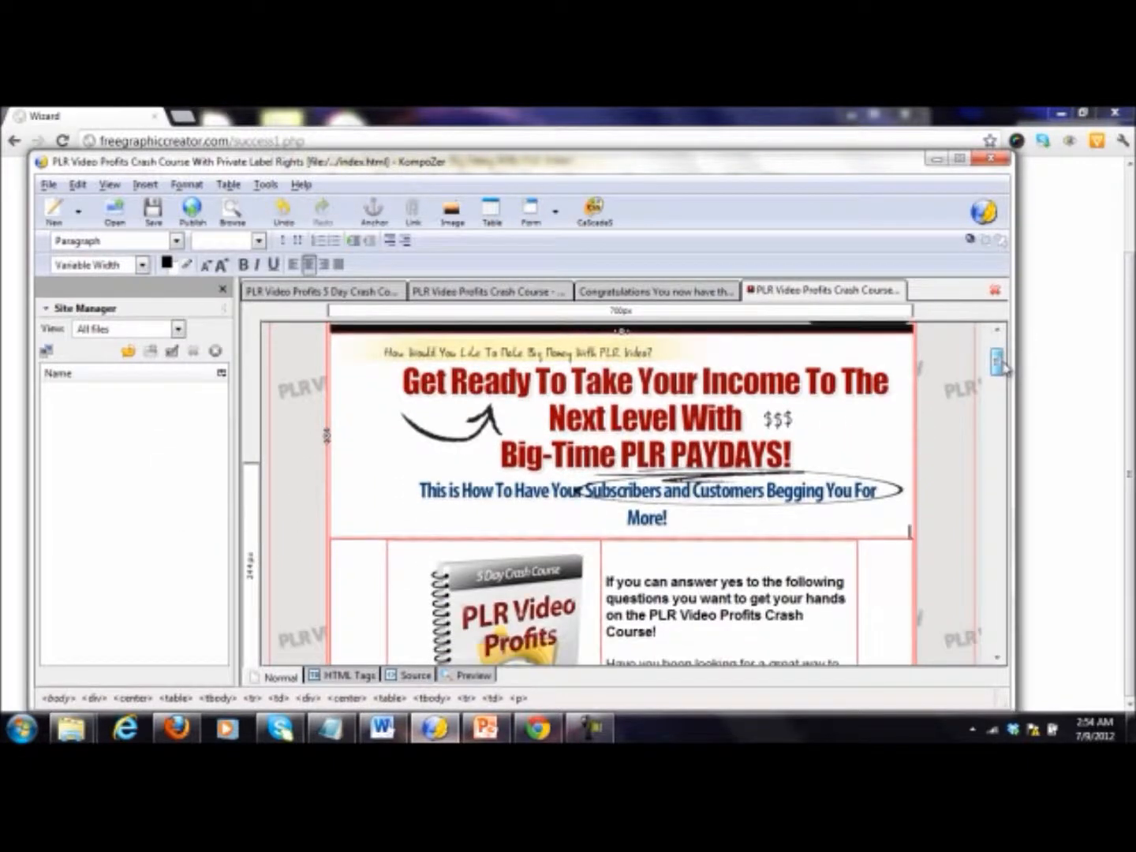
pyautogui.click(826, 550)
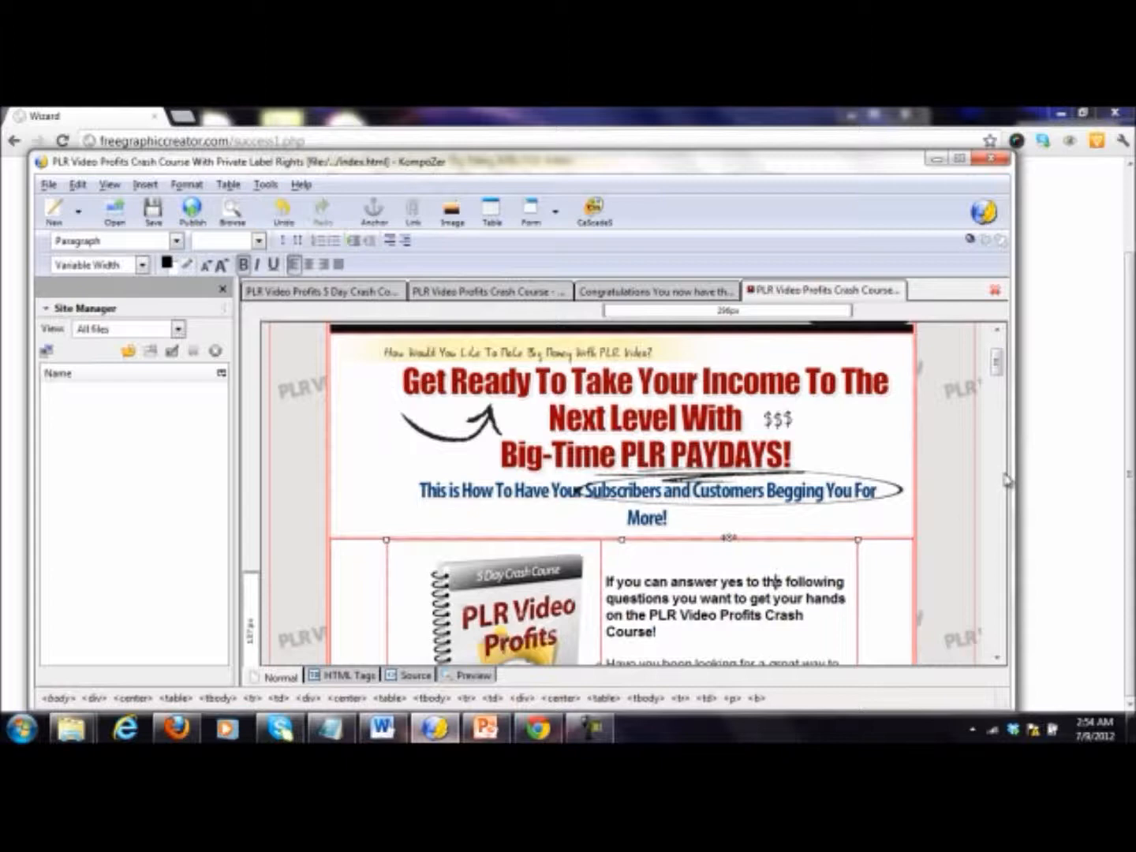
# Step: Replace the PLR Video Profits book cover image with ECover2, using no alternate text
pyautogui.scroll(-5, 996, 378)
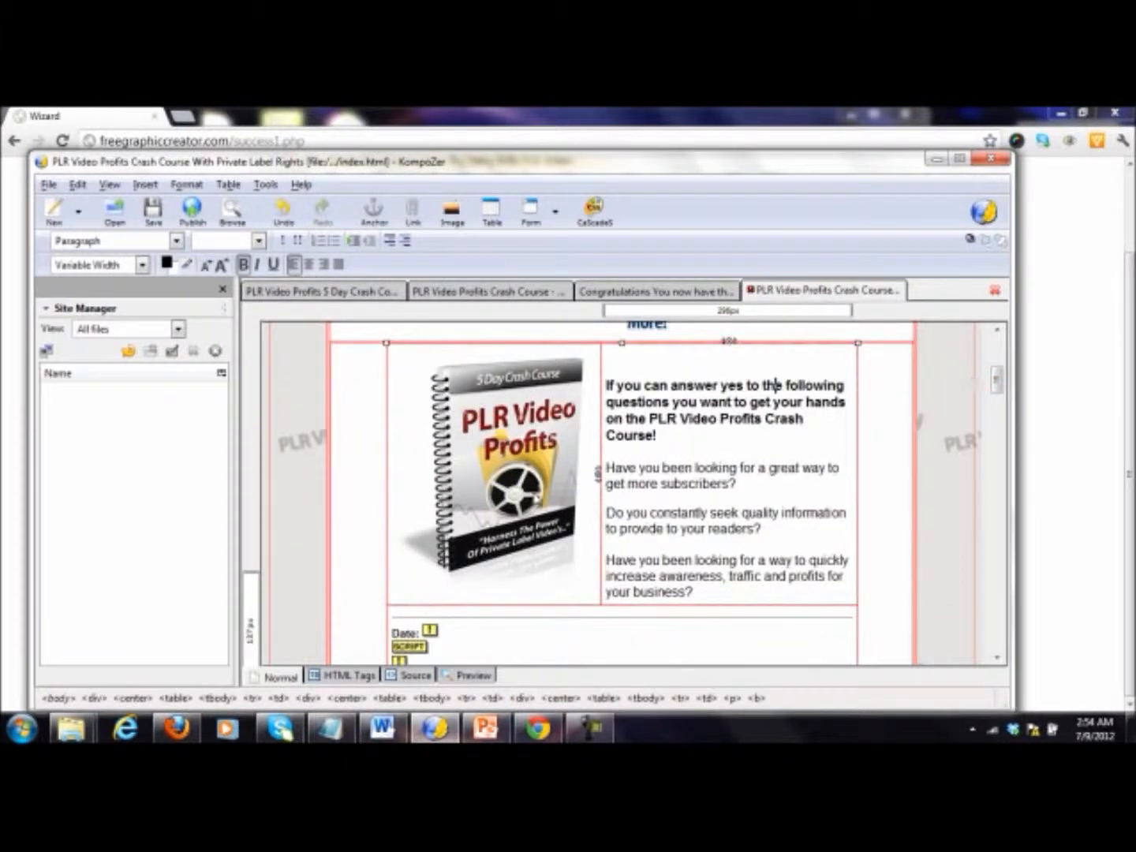
pyautogui.click(537, 442)
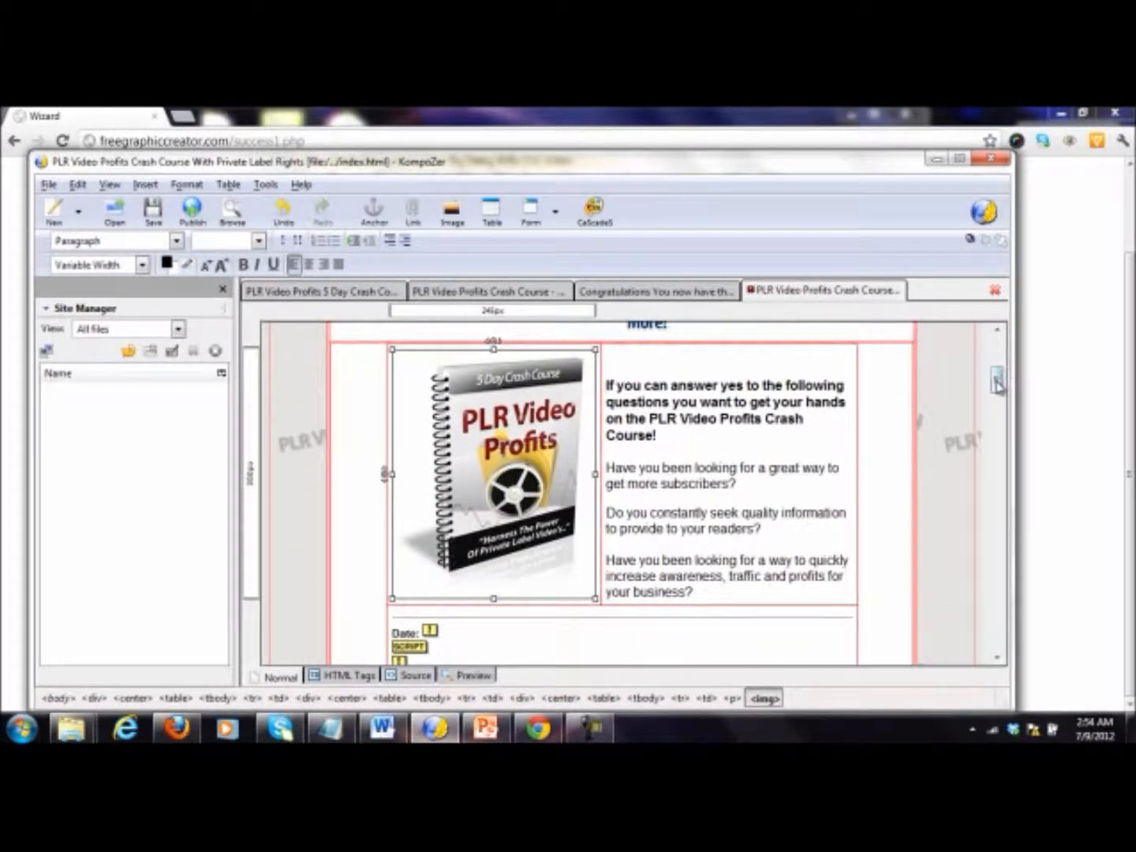
pyautogui.scroll(1, 997, 379)
pyautogui.press('Delete')
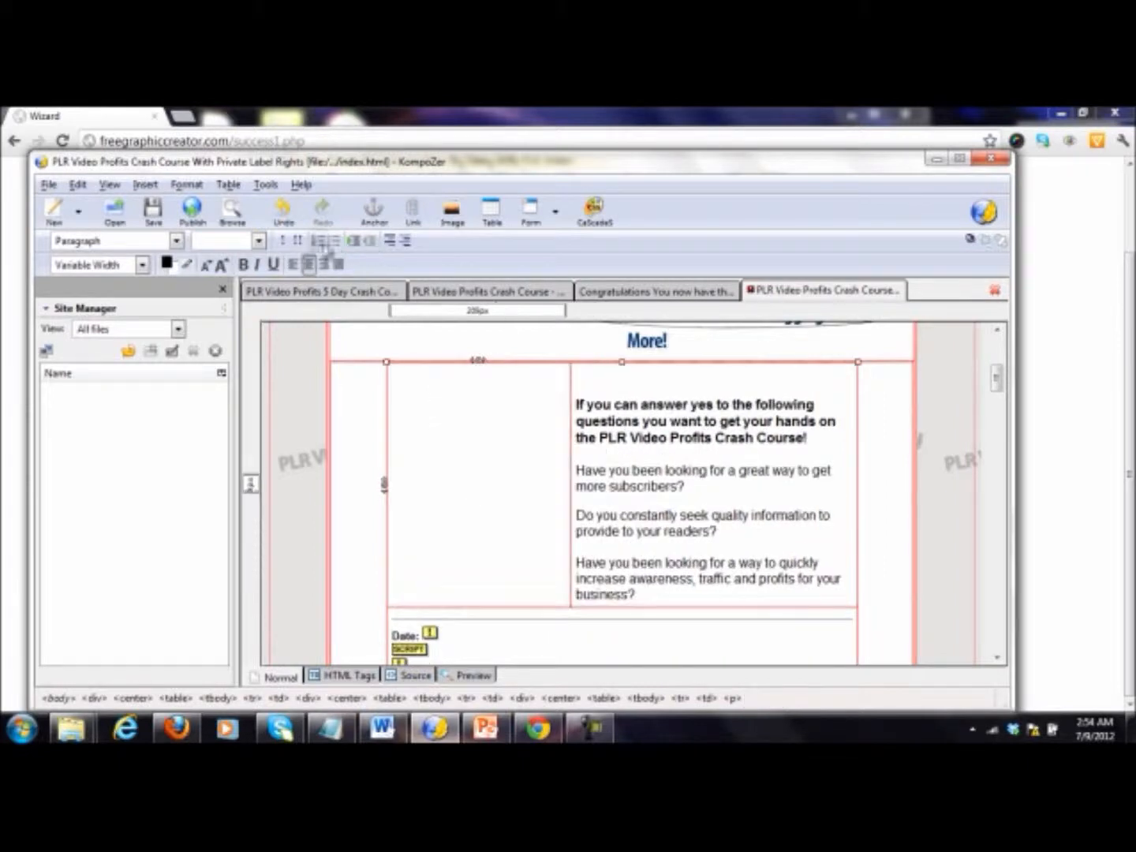
pyautogui.click(141, 189)
pyautogui.click(170, 203)
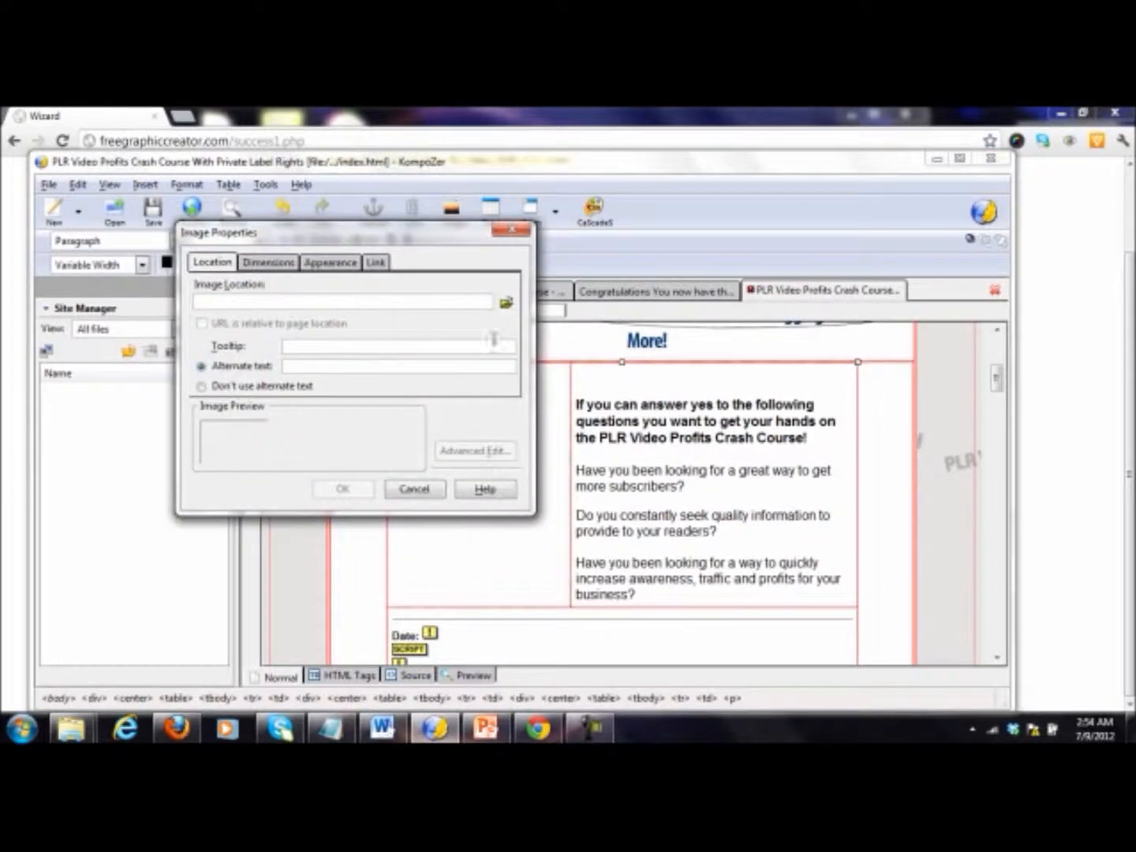
pyautogui.click(506, 303)
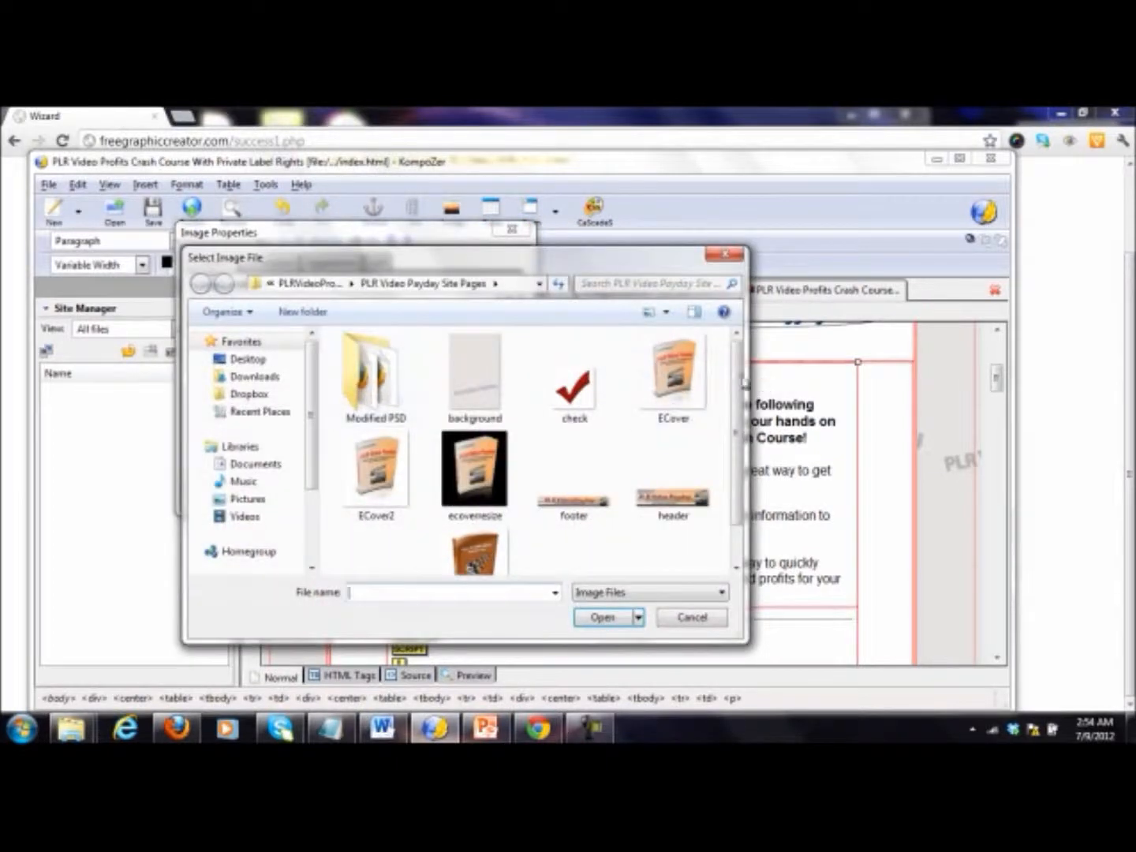
pyautogui.doubleClick(373, 460)
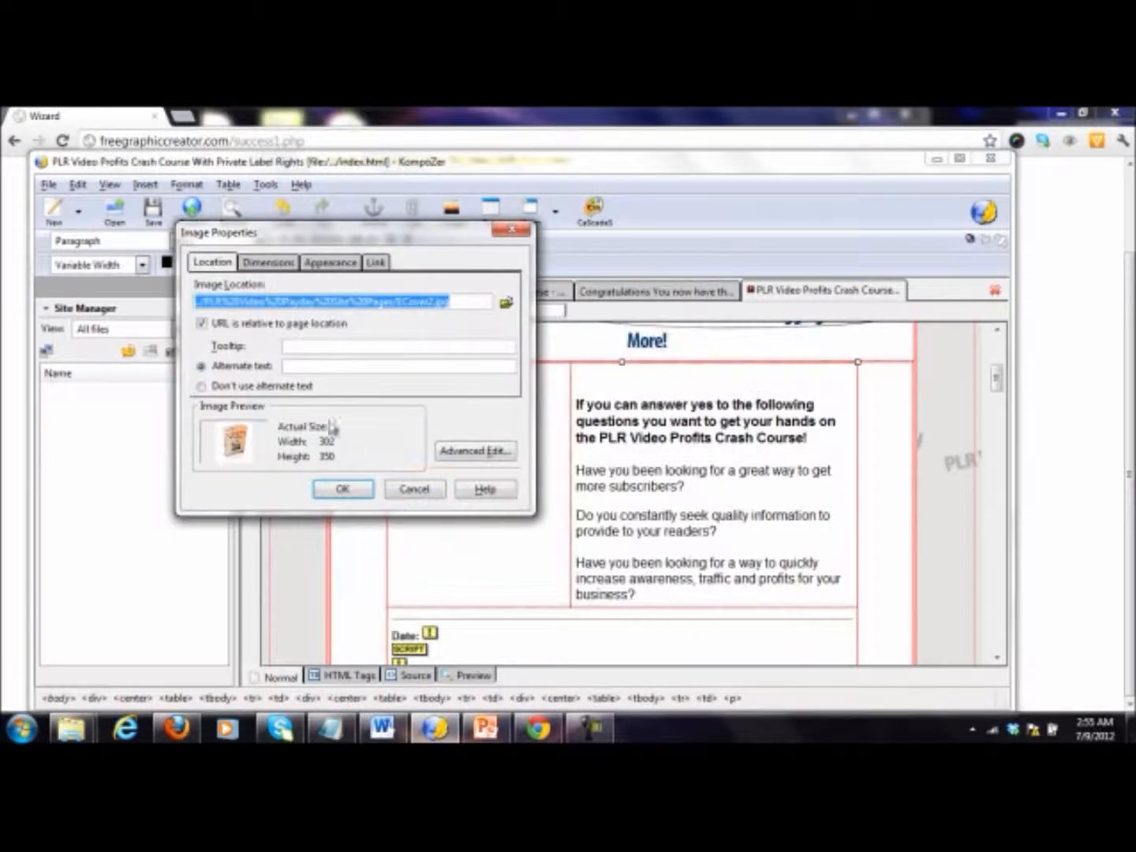
pyautogui.click(235, 386)
pyautogui.click(344, 490)
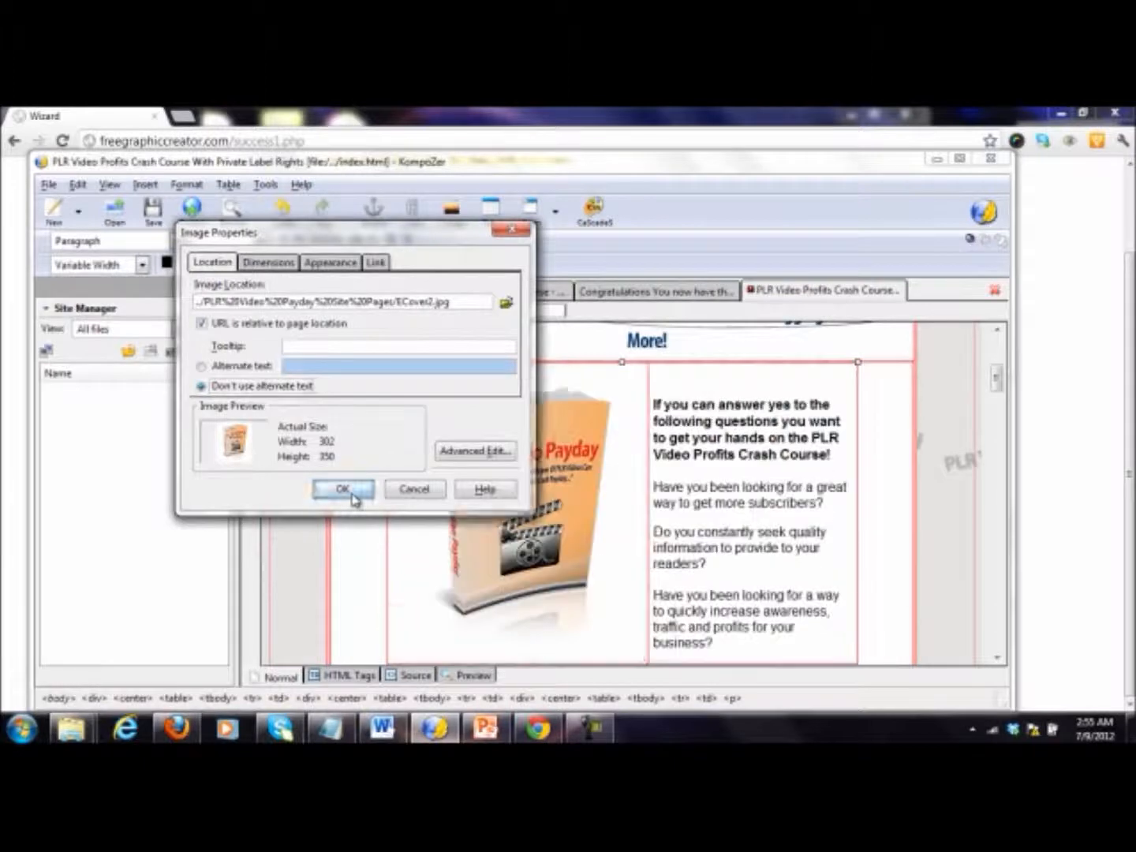
# Step: Change "Profits" to "Payday" in the bold paragraph beside the book cover
pyautogui.click(785, 538)
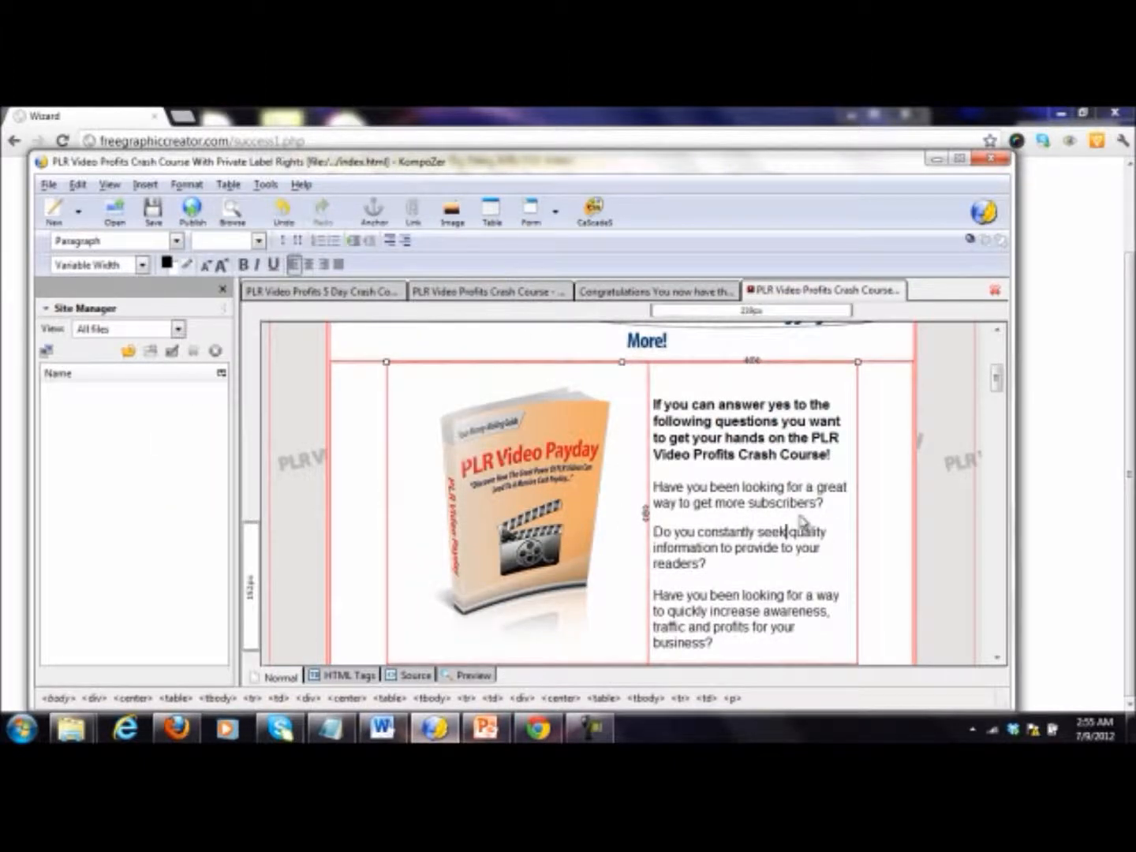
pyautogui.doubleClick(704, 454)
pyautogui.write('Payda')
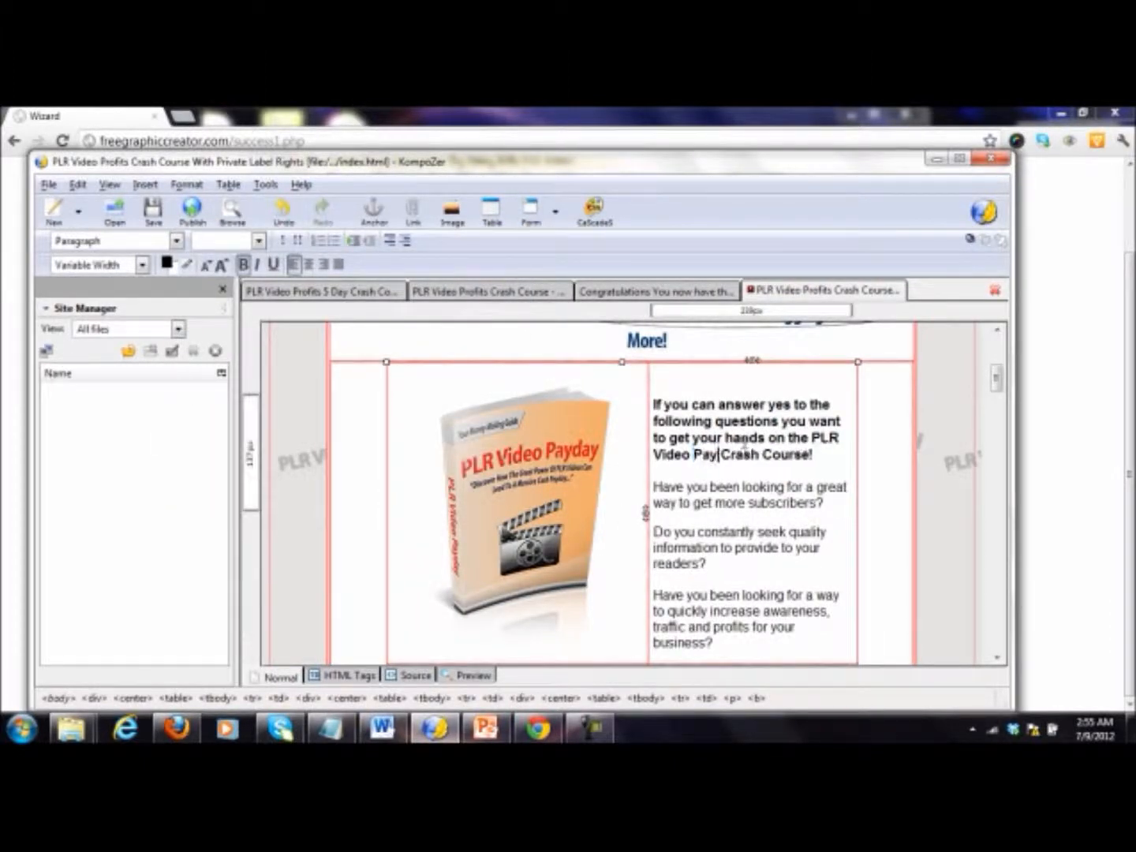
pyautogui.write('y')
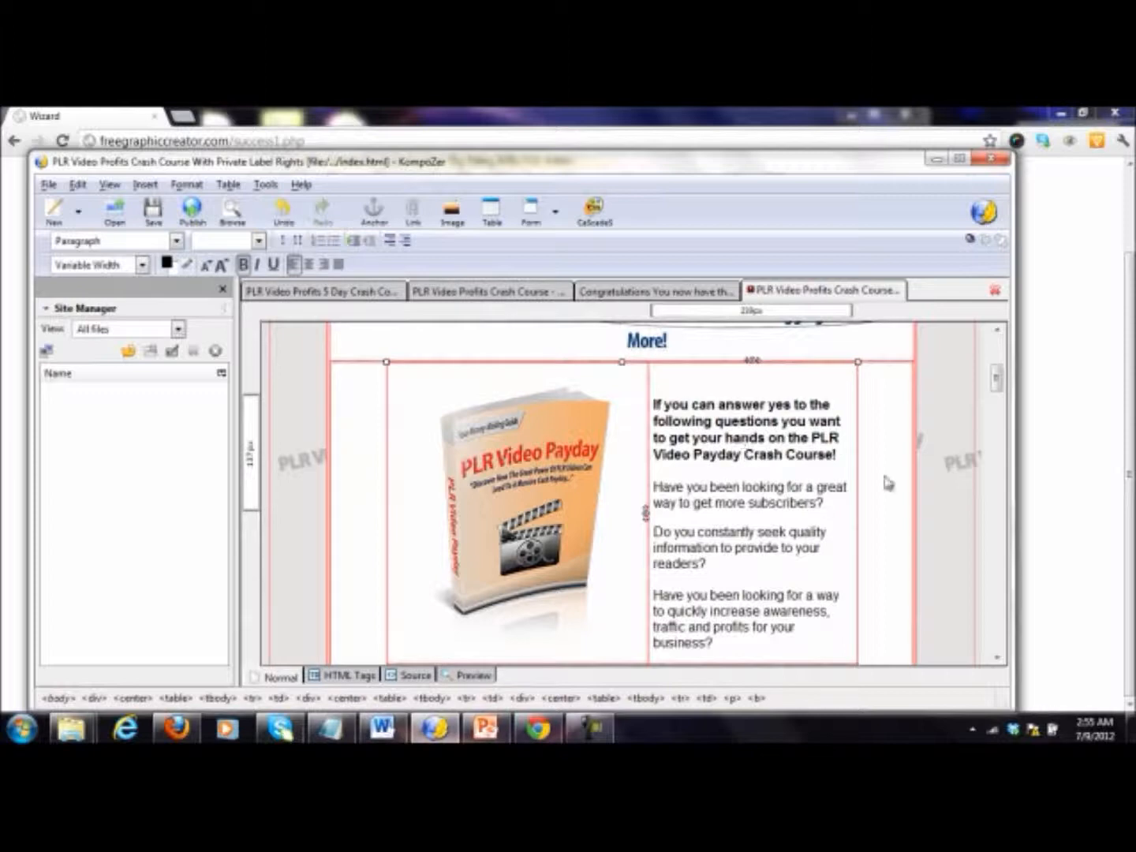
# Step: Make the "your name here" placeholder after "From the desk of:" bold and replace it with the sender's full name
pyautogui.moveTo(997, 381); pyautogui.dragTo(1000, 414)
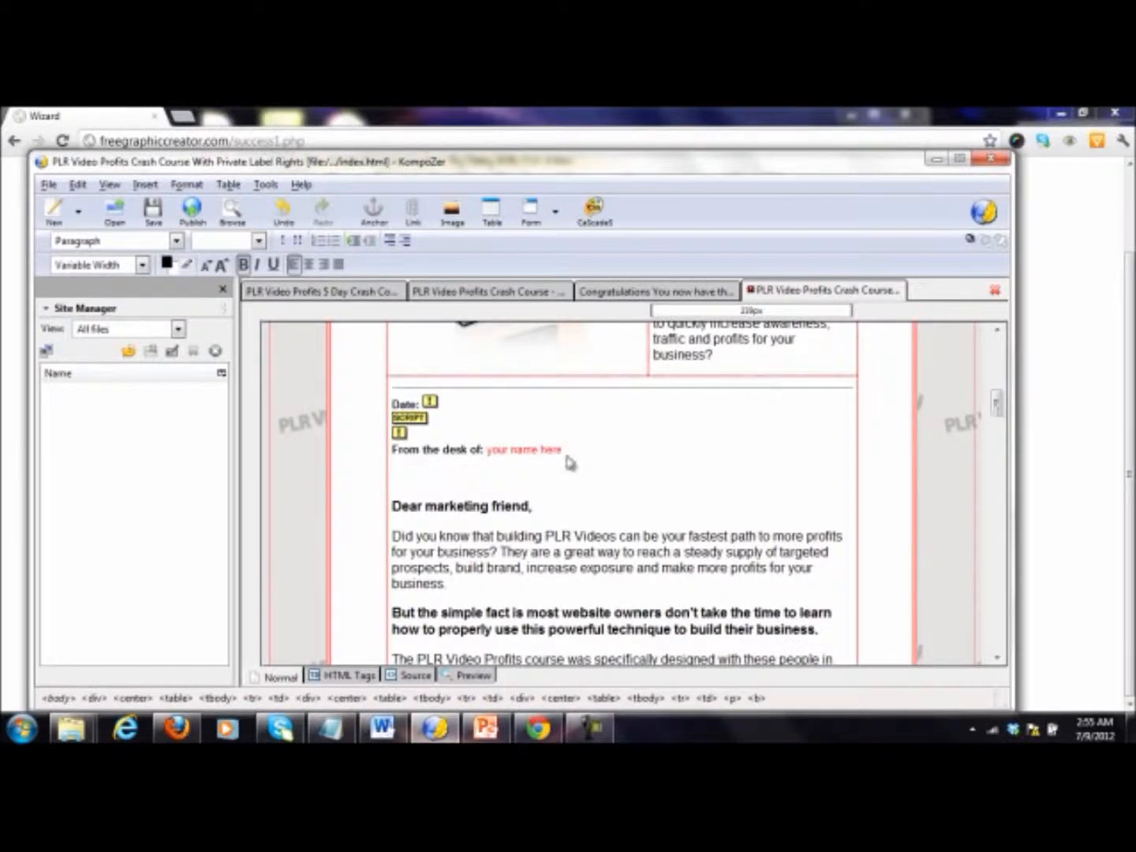
pyautogui.moveTo(577, 454); pyautogui.dragTo(491, 452)
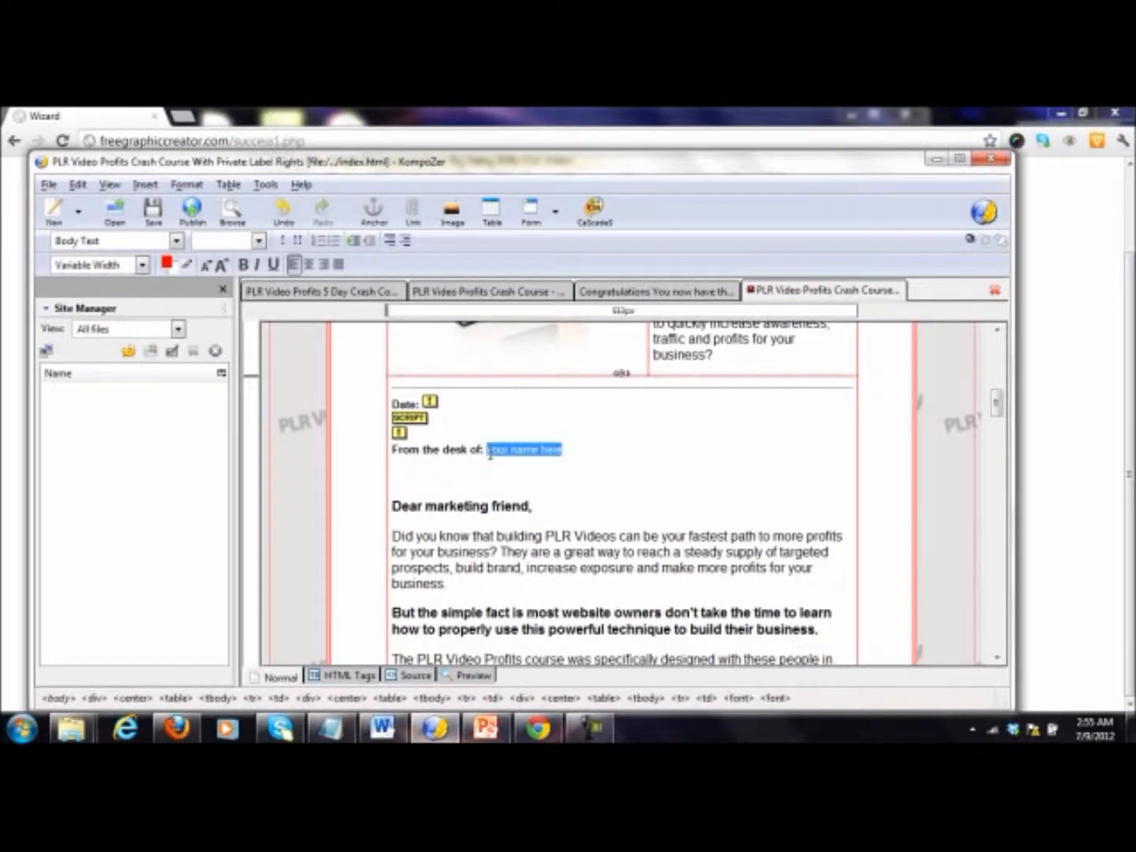
pyautogui.click(245, 266)
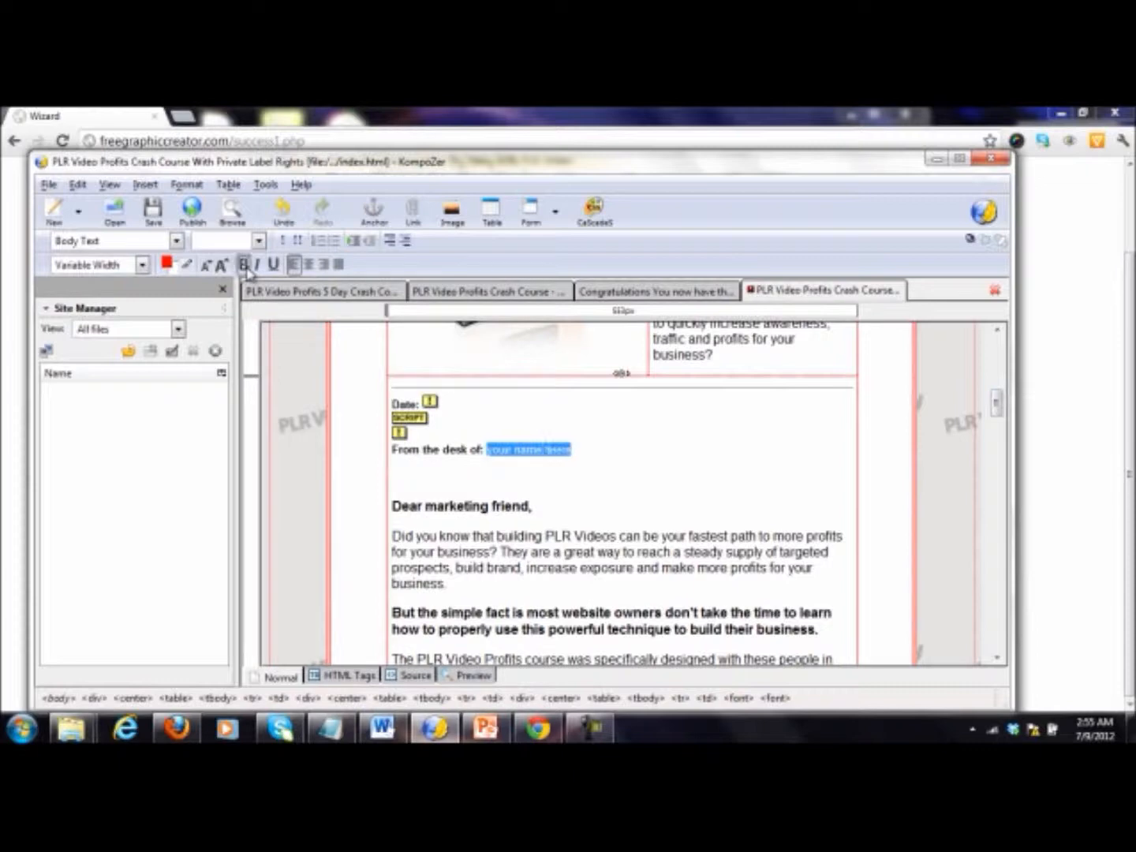
pyautogui.write('F')
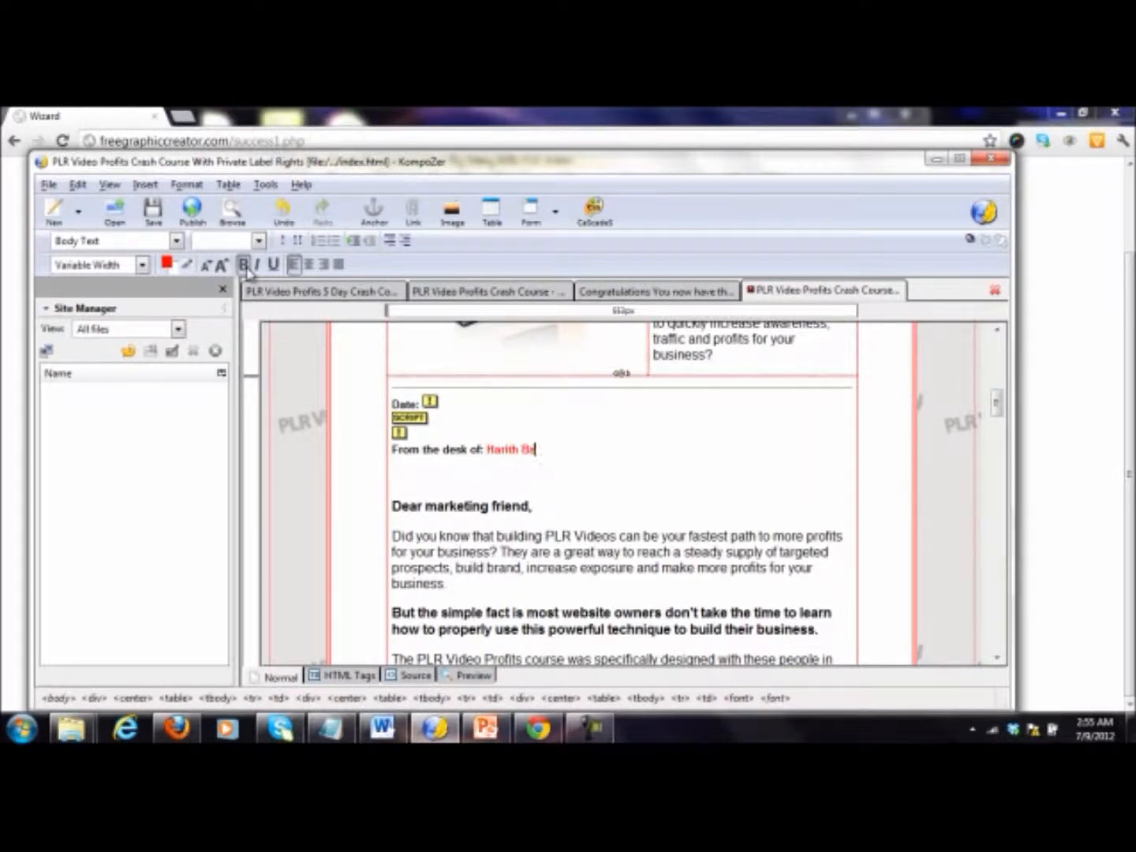
# Step: Set the text color of the sender's name after "From the desk of:" to black
pyautogui.hotkey('shift', 'Left')
pyautogui.hotkey('shift', 'Left')
pyautogui.hotkey('shift', 'Left')
pyautogui.hotkey('shift', 'Left')
pyautogui.hotkey('shift', 'Left')
pyautogui.hotkey('shift', 'Left')
pyautogui.hotkey('shift', 'Left')
pyautogui.hotkey('shift', 'Left')
pyautogui.hotkey('shift', 'Left')
pyautogui.hotkey('shift', 'Left')
pyautogui.click(167, 264)
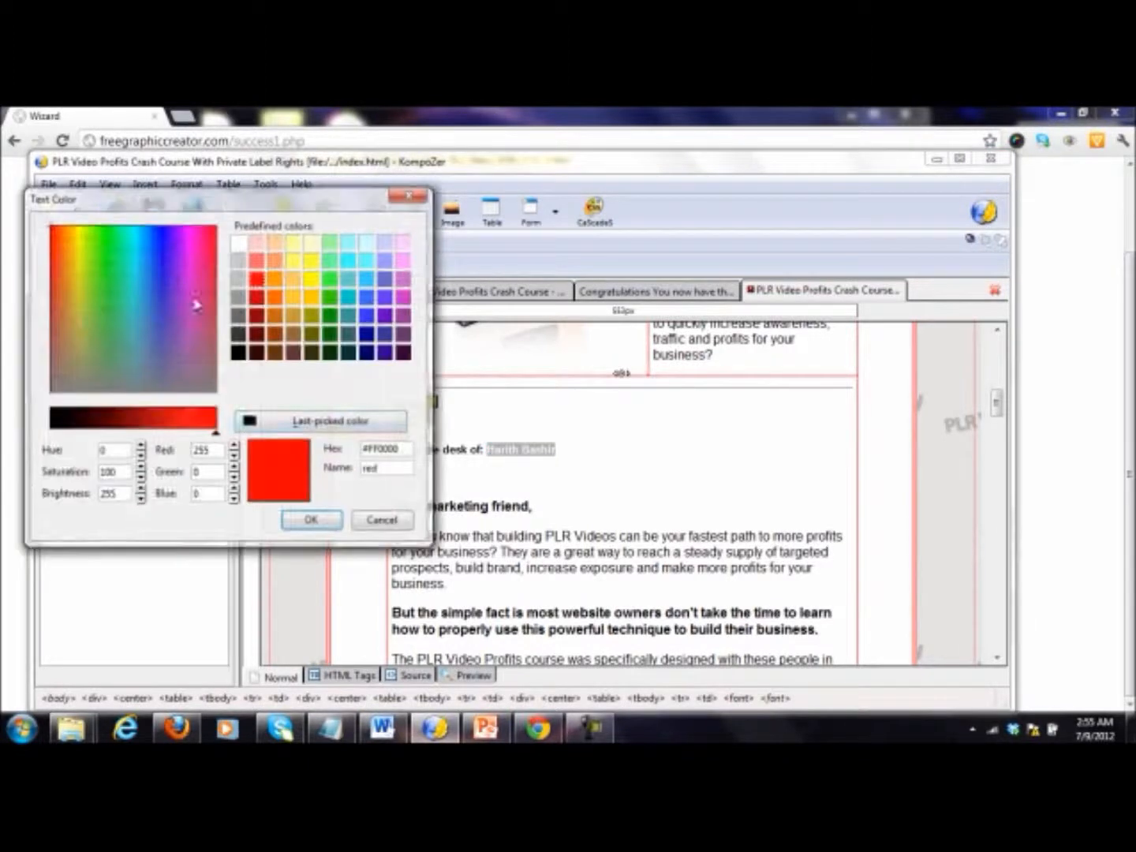
pyautogui.click(238, 352)
pyautogui.click(310, 519)
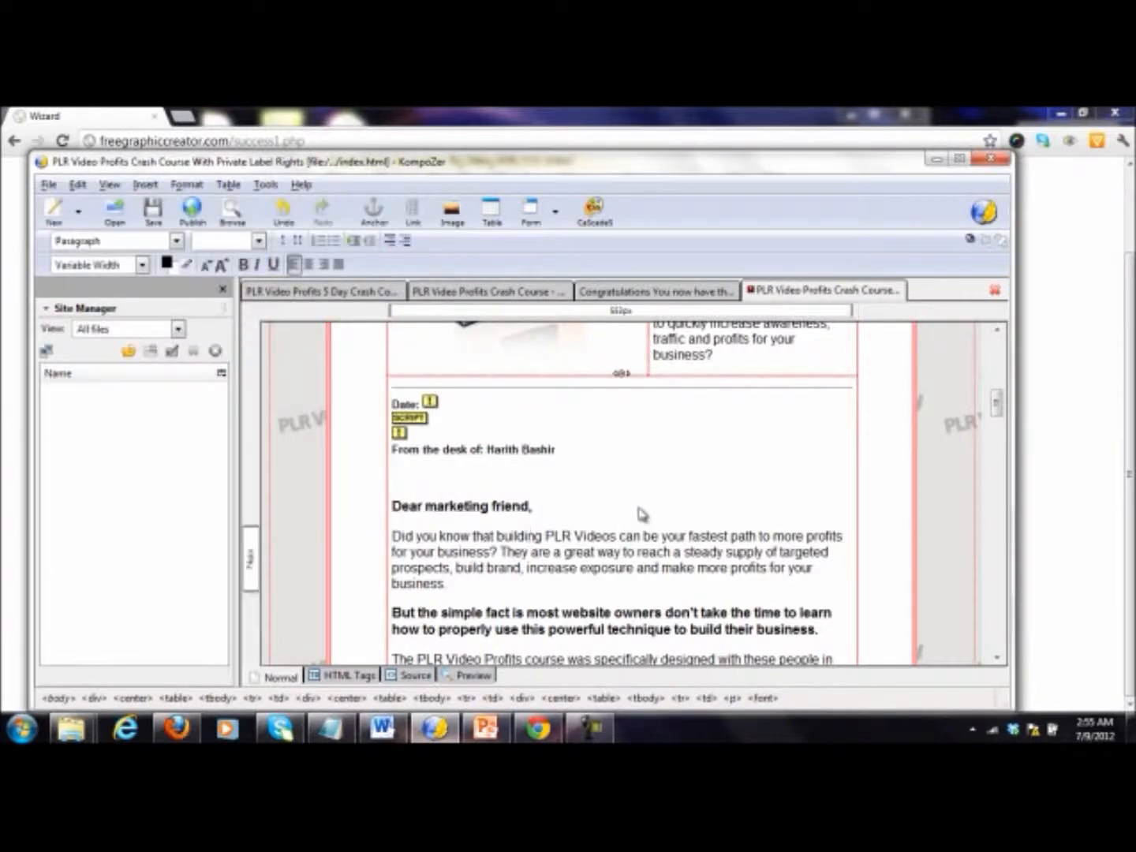
# Step: Change "Profits" to "Payday" in the paragraph that begins "The PLR Video Profits course was specifically designed"
pyautogui.scroll(-3, 641, 514)
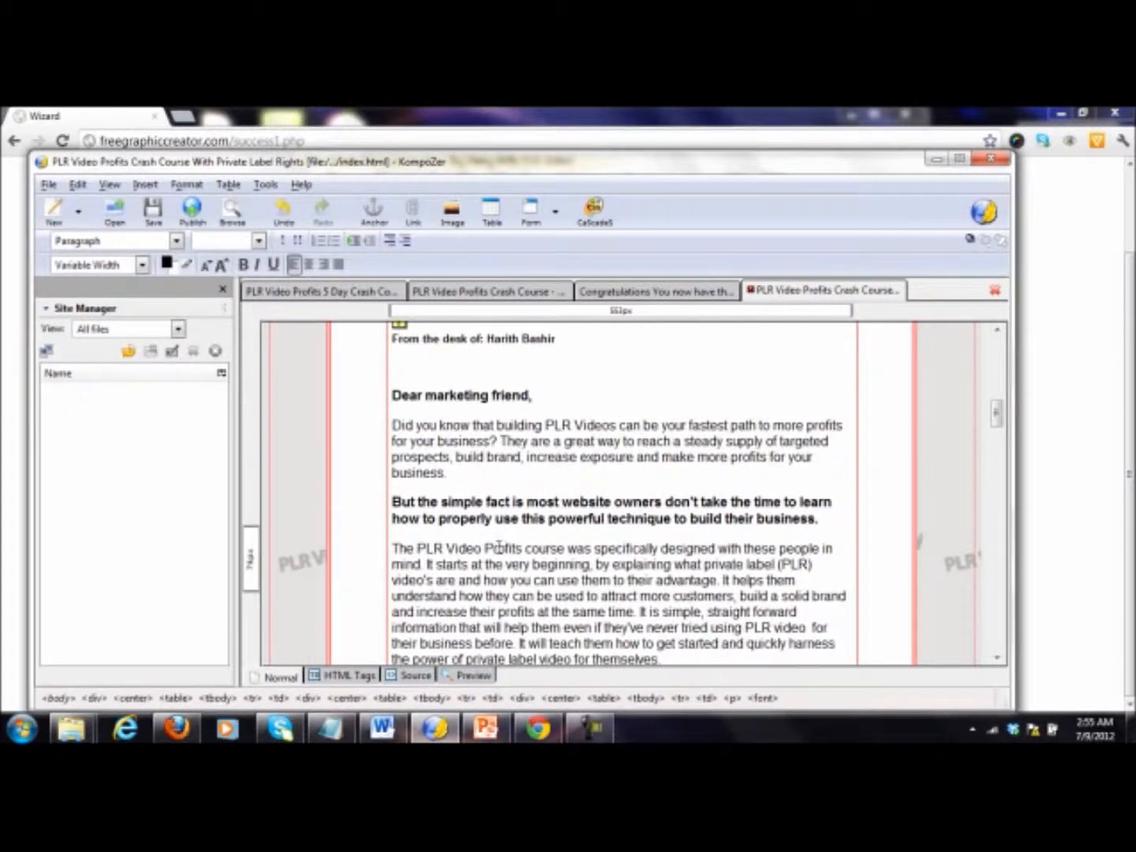
pyautogui.moveTo(485, 548); pyautogui.dragTo(565, 549)
pyautogui.press('Left')
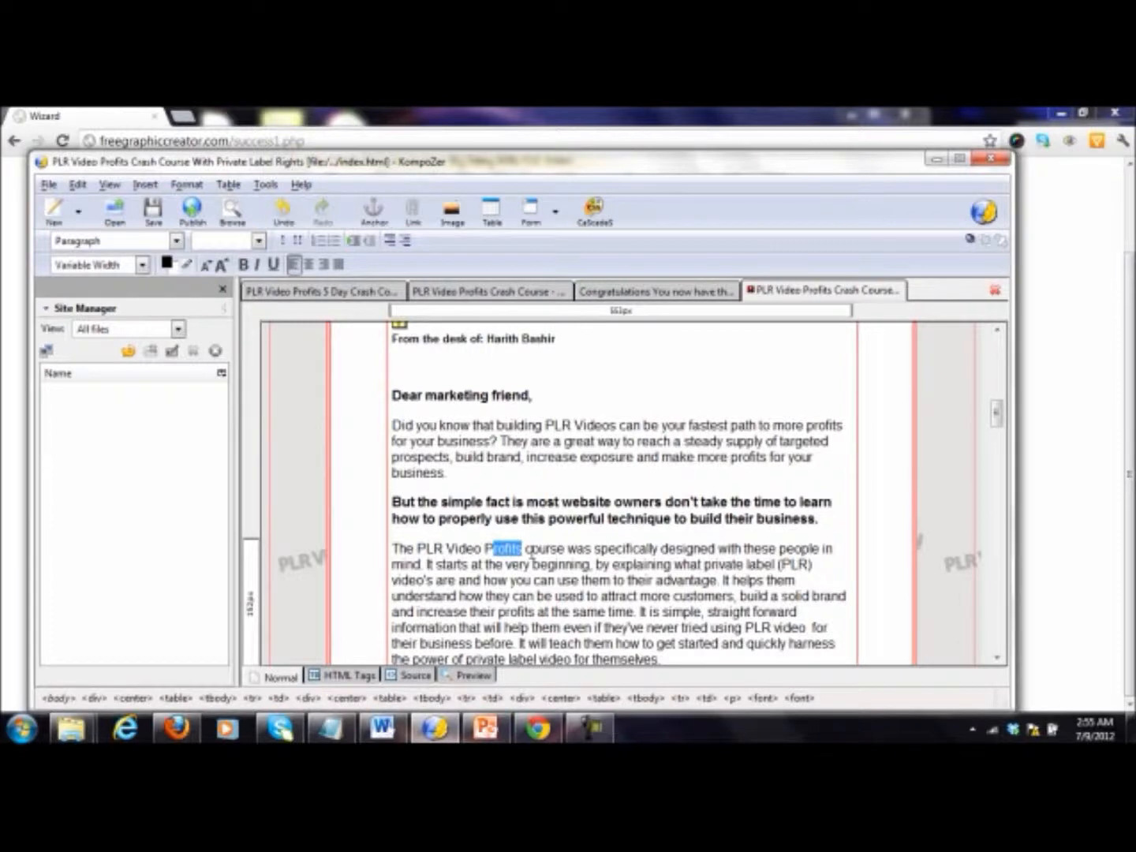
pyautogui.write('ayday')
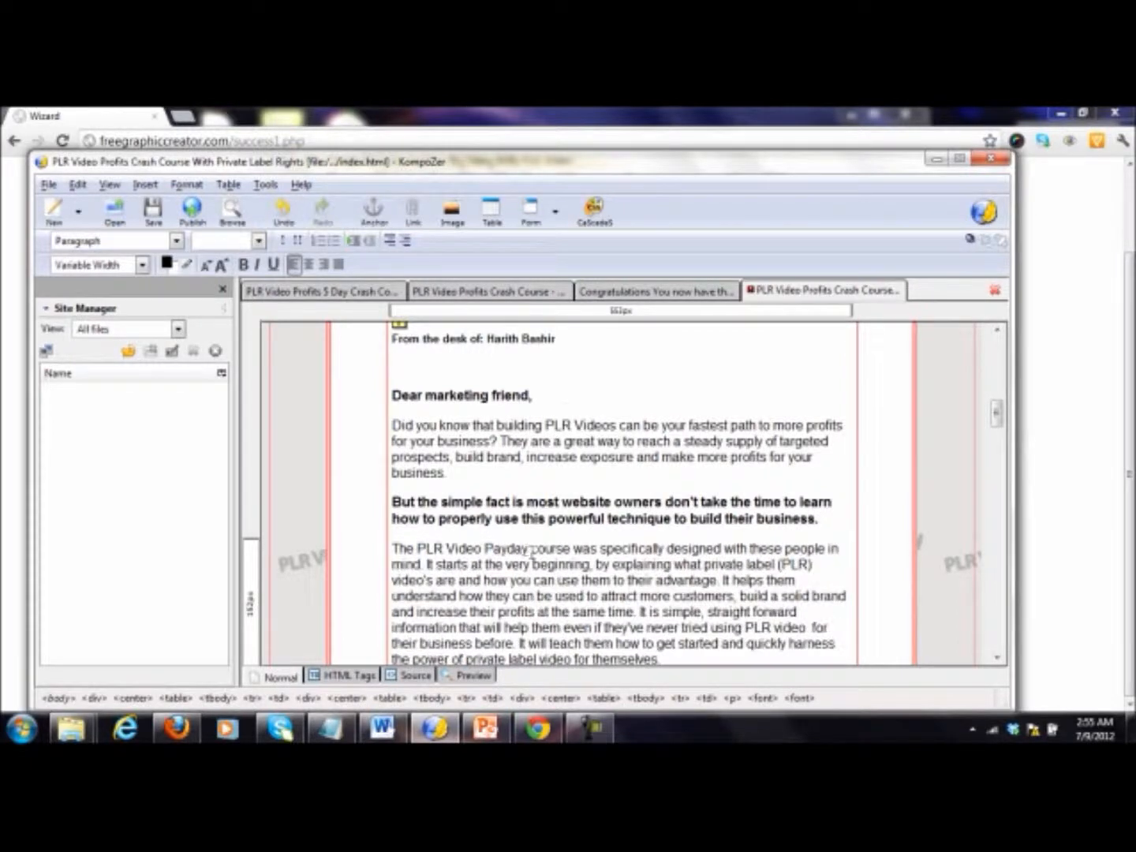
# Step: Delete the "Click here to see a copy of the squeeze page" link together with its "<<edit this link" note
pyautogui.scroll(-10, 531, 553)
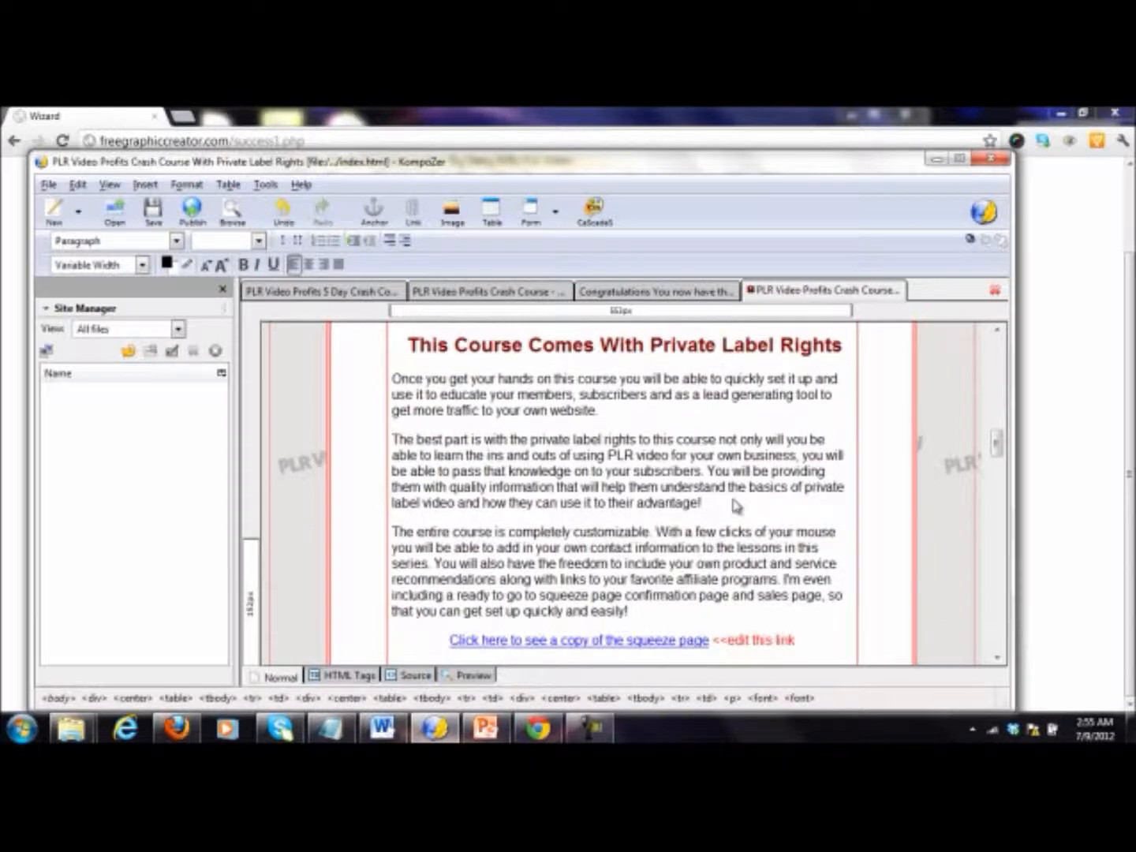
pyautogui.scroll(-3, 714, 487)
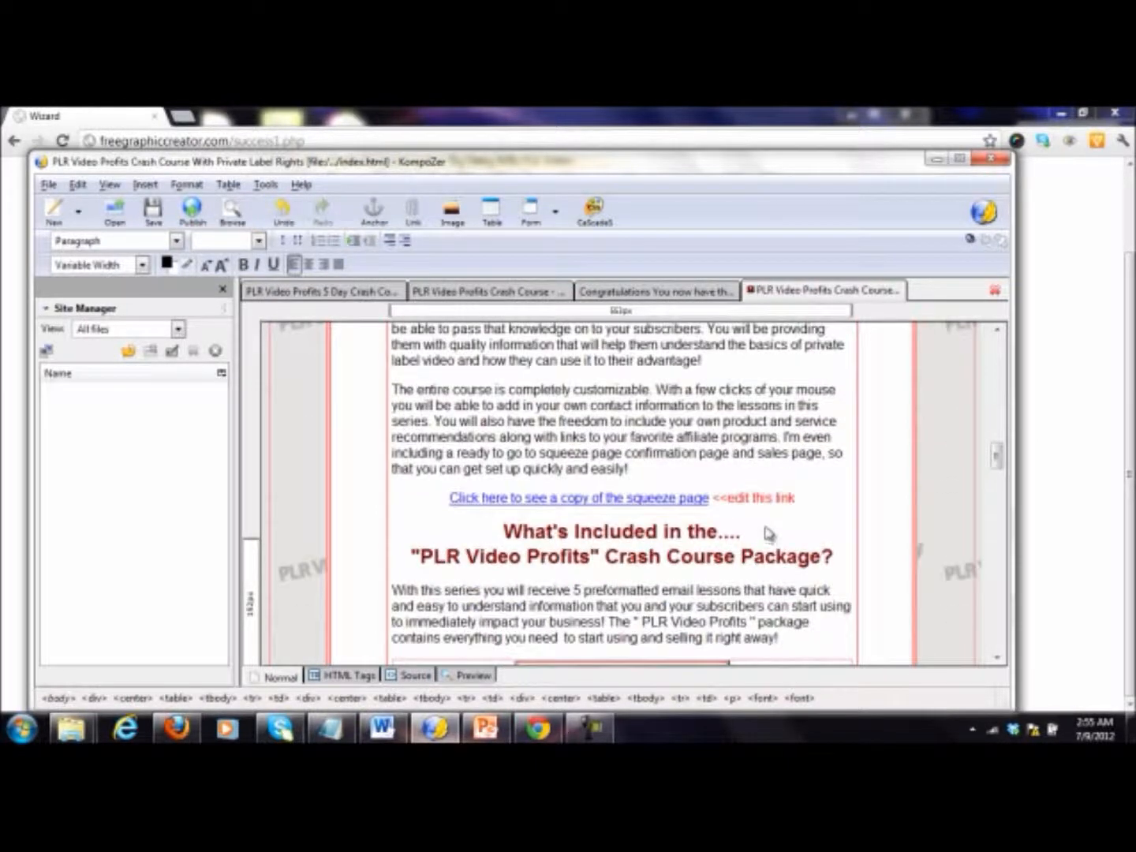
pyautogui.moveTo(791, 497)
pyautogui.mouseDown()
pyautogui.moveTo(533, 522)
pyautogui.moveTo(509, 497)
pyautogui.moveTo(436, 495)
pyautogui.mouseUp()
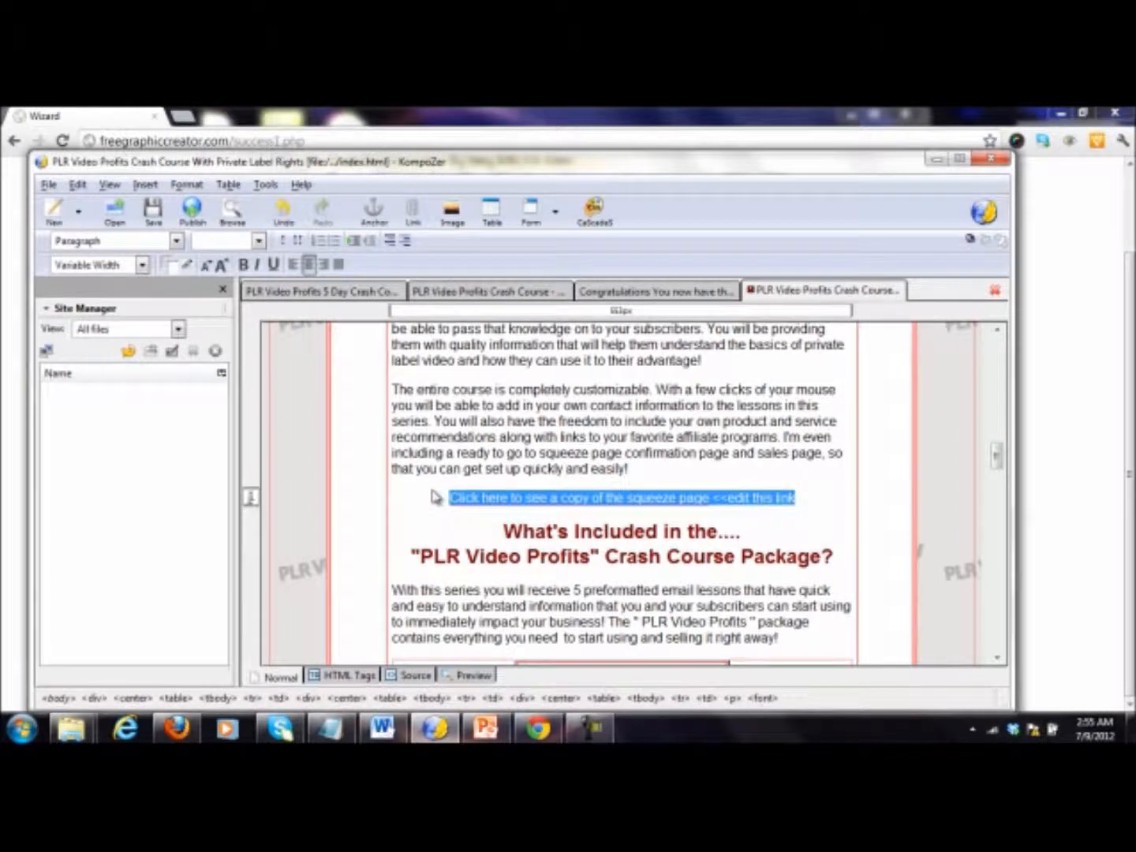
pyautogui.press('Delete')
# Step: Change "Profits" to "Payday" in the "What's Included in the...." Crash Course Package heading
pyautogui.scroll(-1, 600, 485)
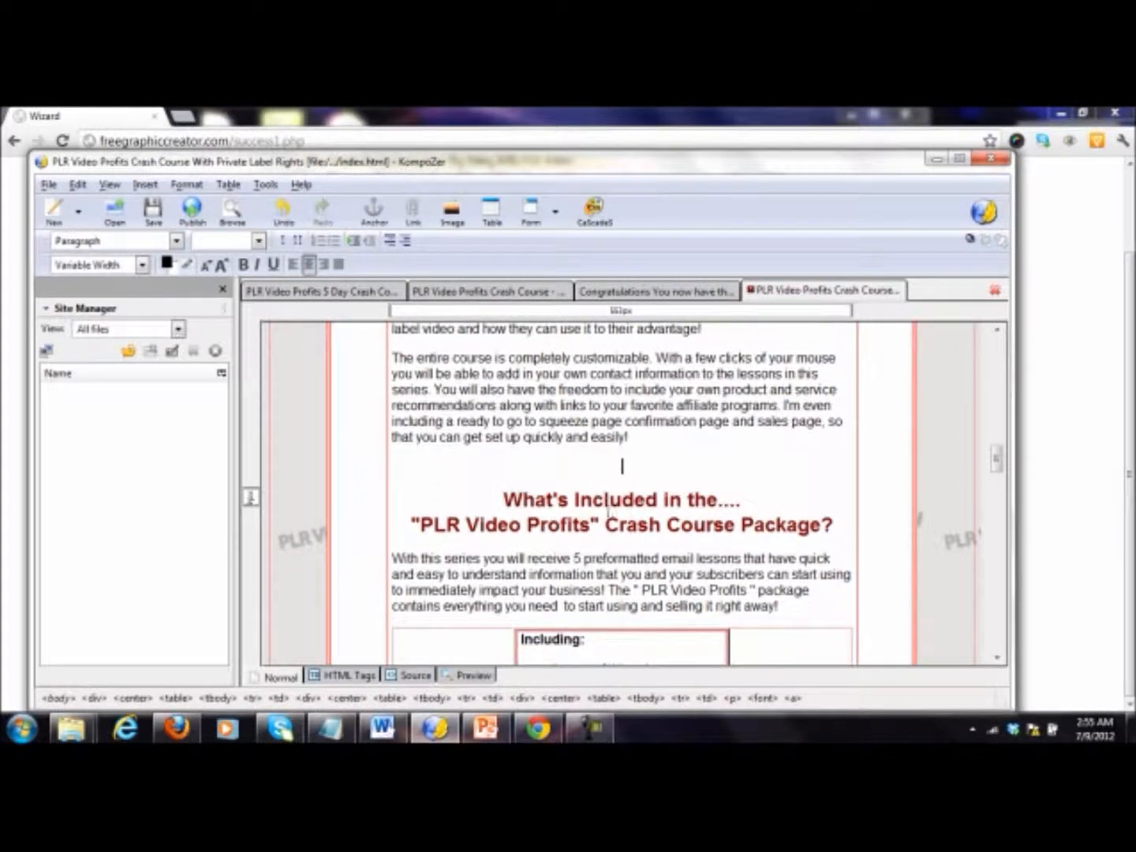
pyautogui.doubleClick(572, 521)
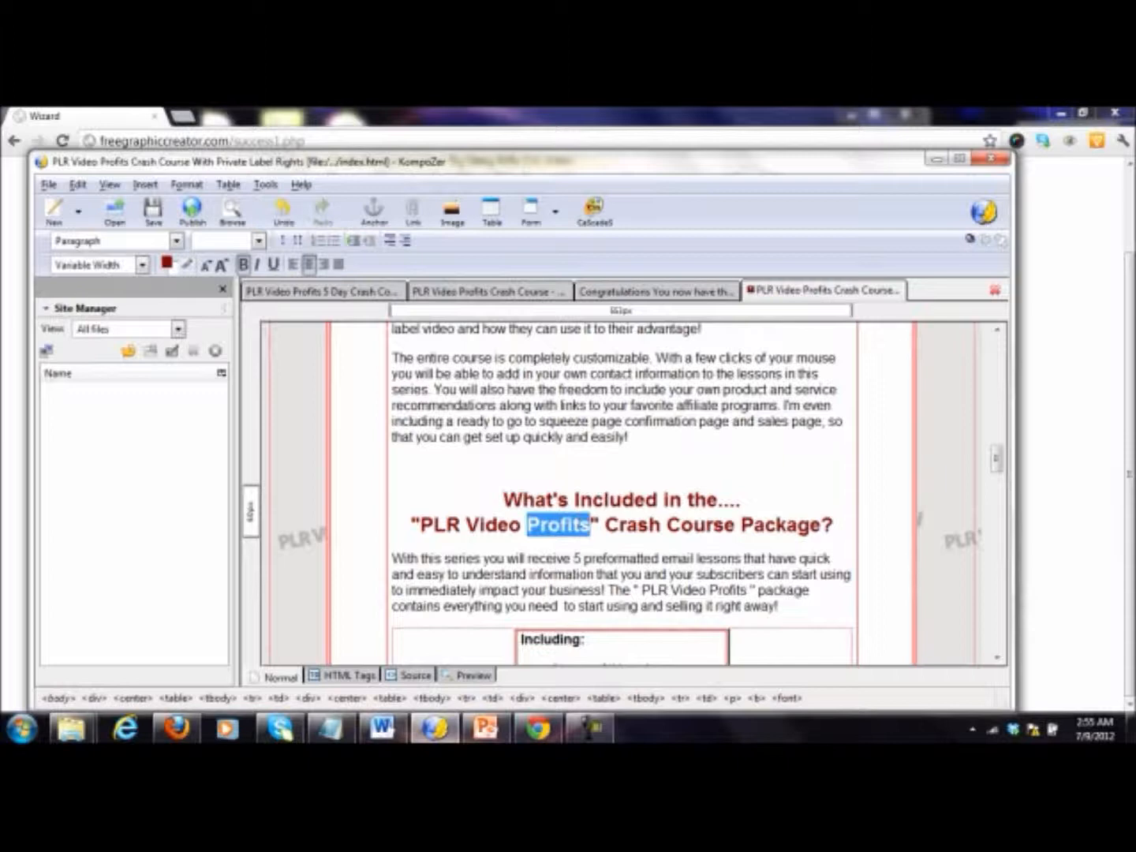
pyautogui.write('Payday')
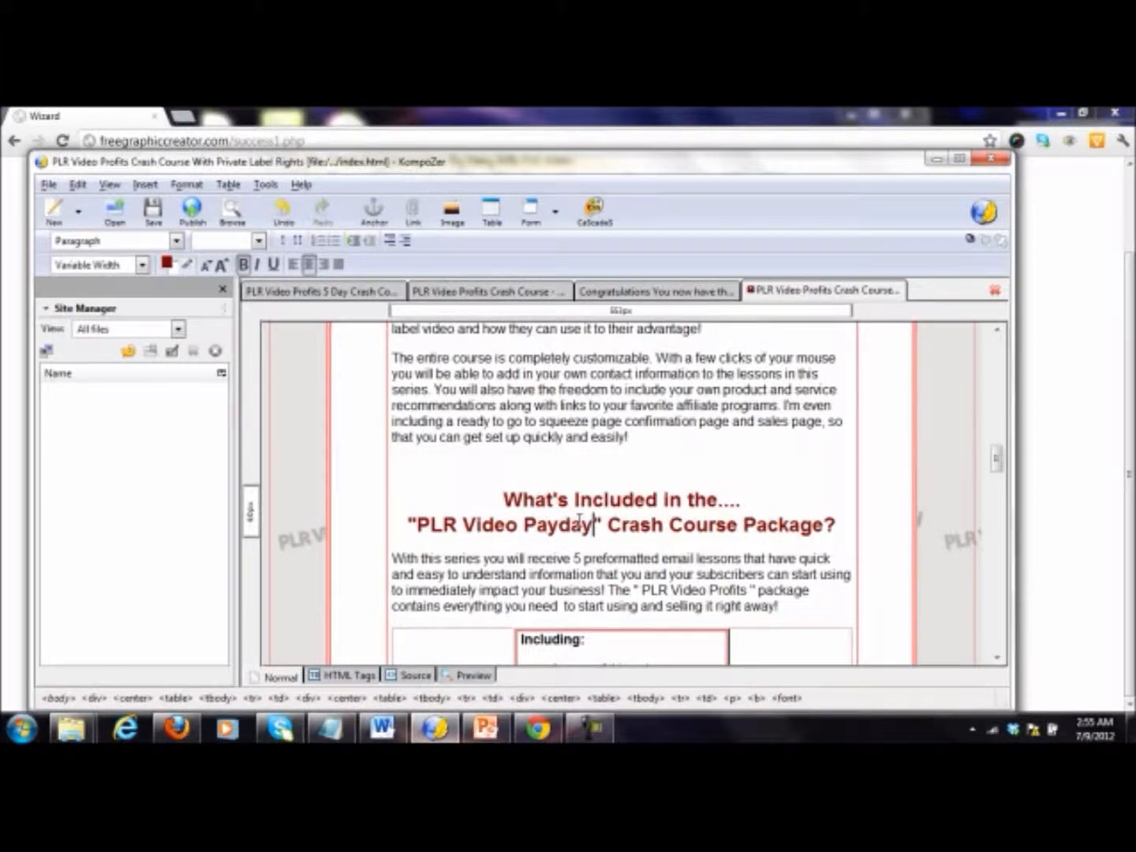
pyautogui.click(608, 437)
# Step: Delete the PLR Video Profits sales page preview image and its leftover blank line from the "Including:" box
pyautogui.scroll(-8, 608, 436)
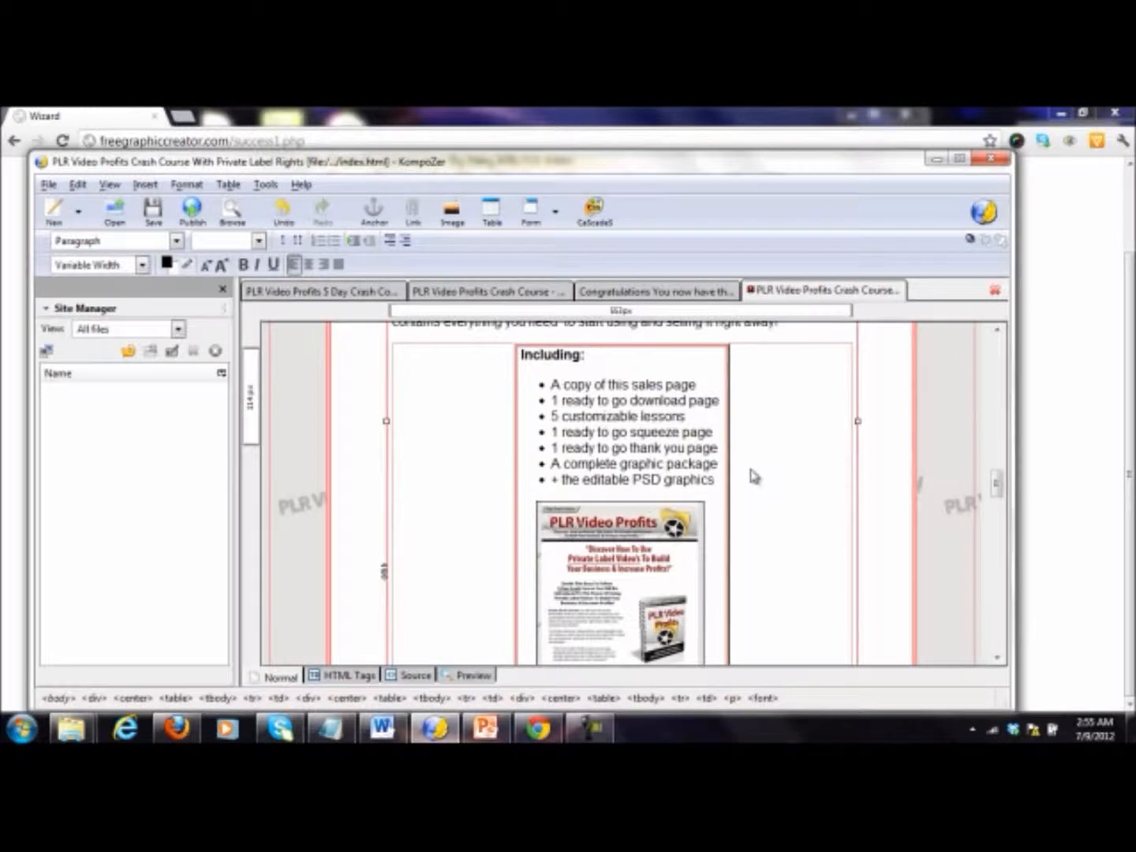
pyautogui.scroll(-10, 754, 476)
pyautogui.scroll(-6, 672, 486)
pyautogui.scroll(7, 699, 491)
pyautogui.scroll(10, 702, 501)
pyautogui.scroll(-6, 715, 505)
pyautogui.scroll(-2, 727, 507)
pyautogui.click(681, 496)
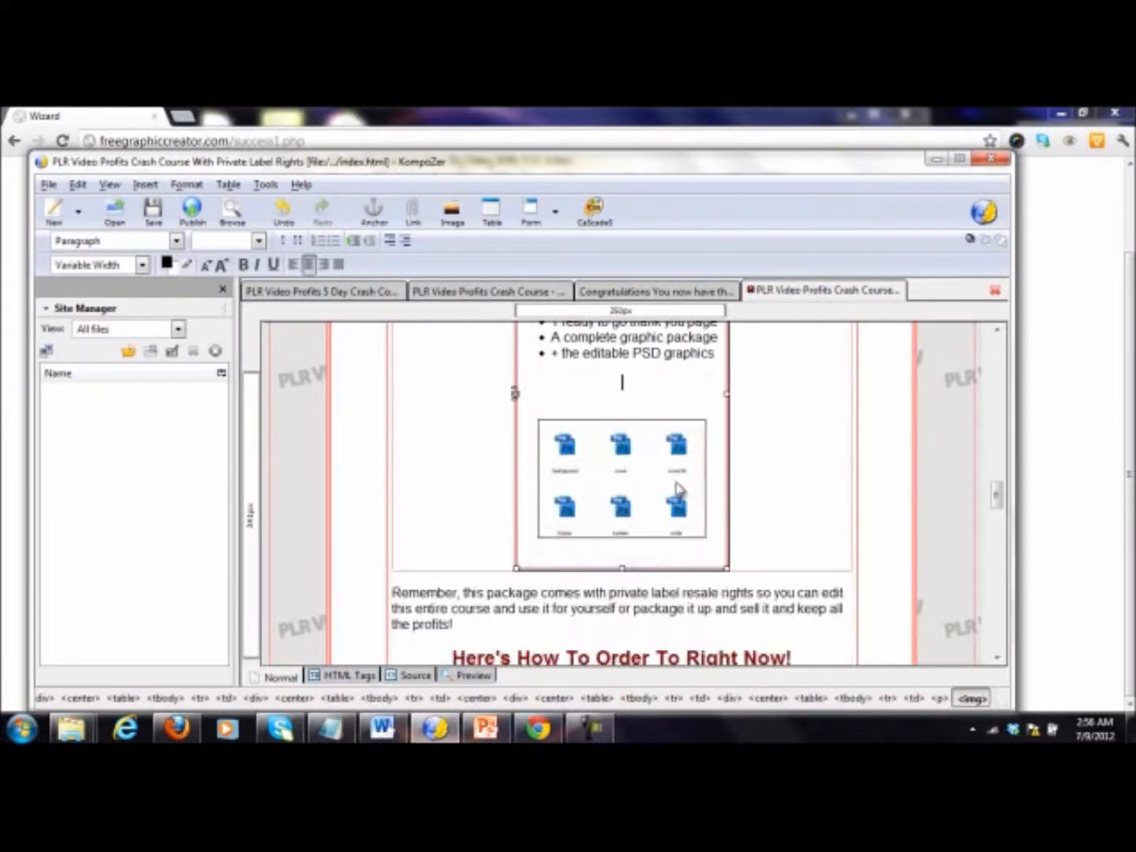
pyautogui.click(748, 473)
# Step: Change "Profits" to "Payday" in the paragraph directly below the "What's Included in the...." heading
pyautogui.scroll(7, 749, 465)
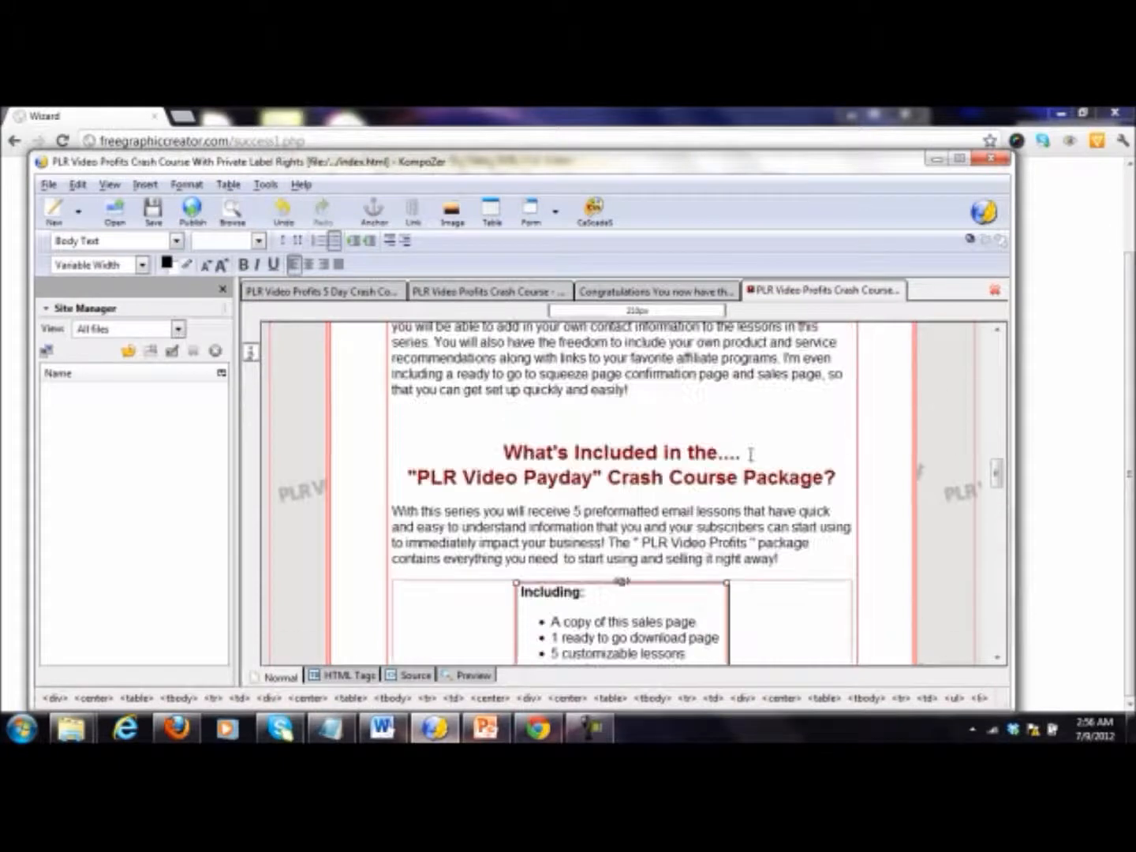
pyautogui.scroll(-8, 757, 466)
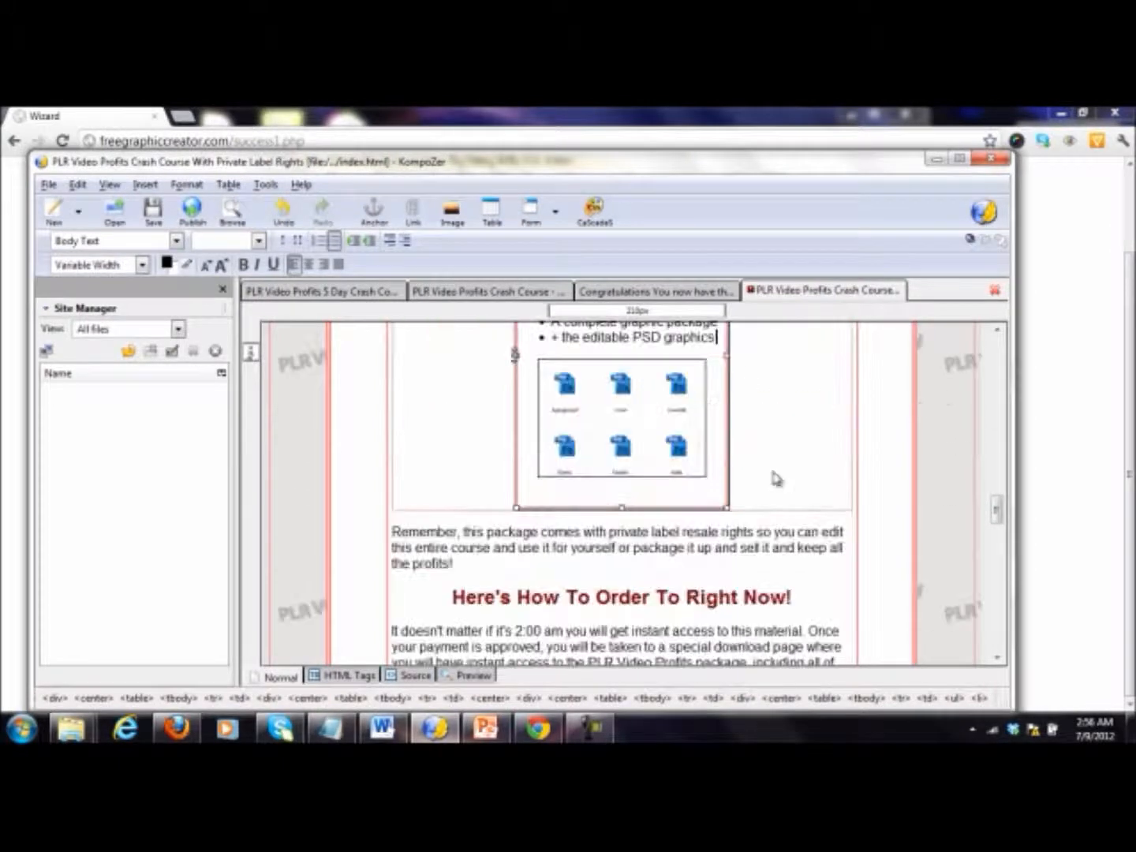
pyautogui.scroll(5, 757, 465)
pyautogui.doubleClick(716, 398)
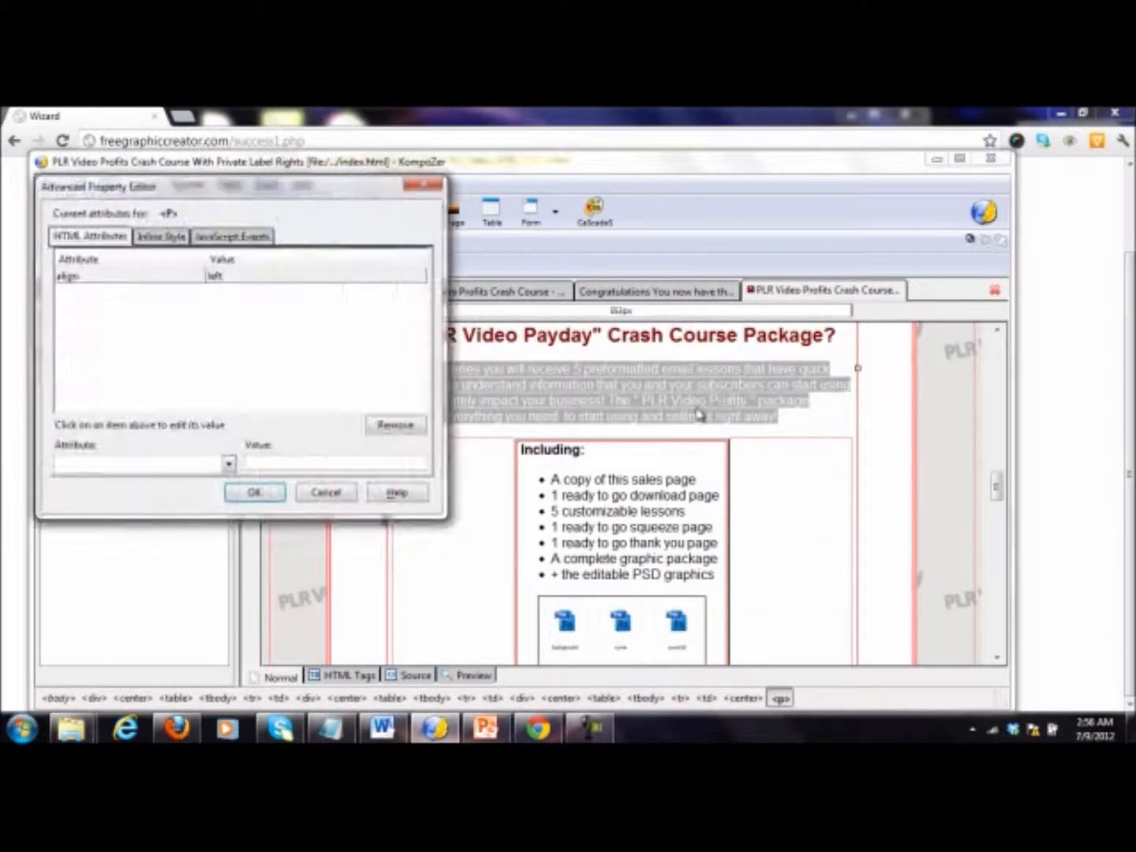
pyautogui.click(342, 495)
pyautogui.click(770, 419)
pyautogui.doubleClick(727, 401)
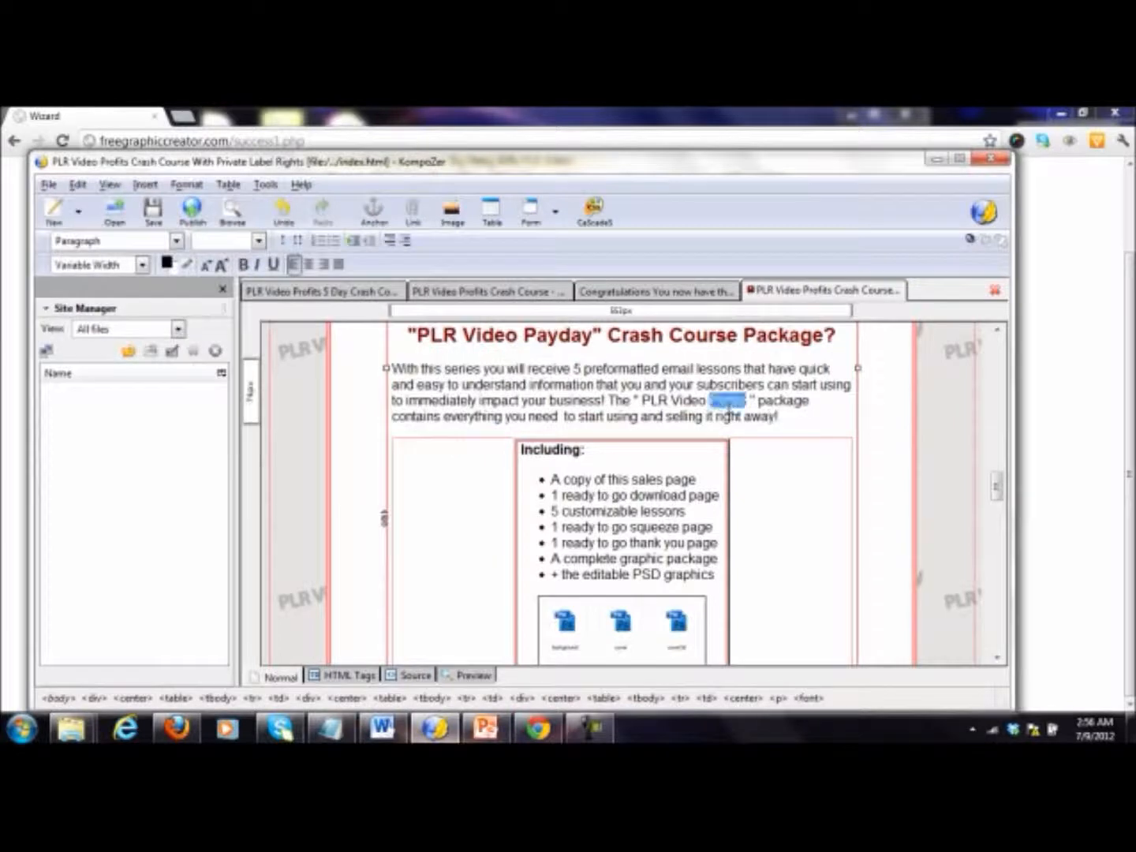
pyautogui.write('Payday')
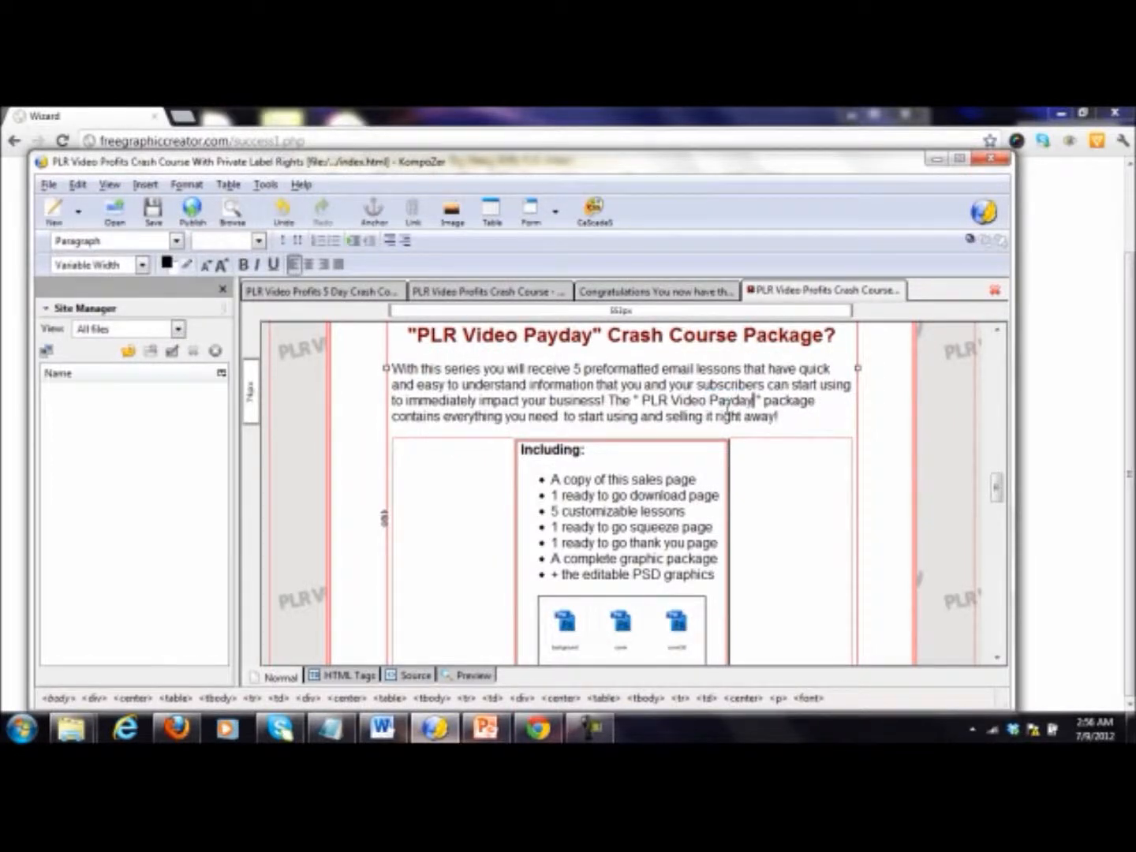
# Step: Change "Profits" to "Payday" in the paragraph under the "Here's How To Order To Right Now!" heading
pyautogui.scroll(-1, 746, 437)
pyautogui.scroll(-5, 746, 438)
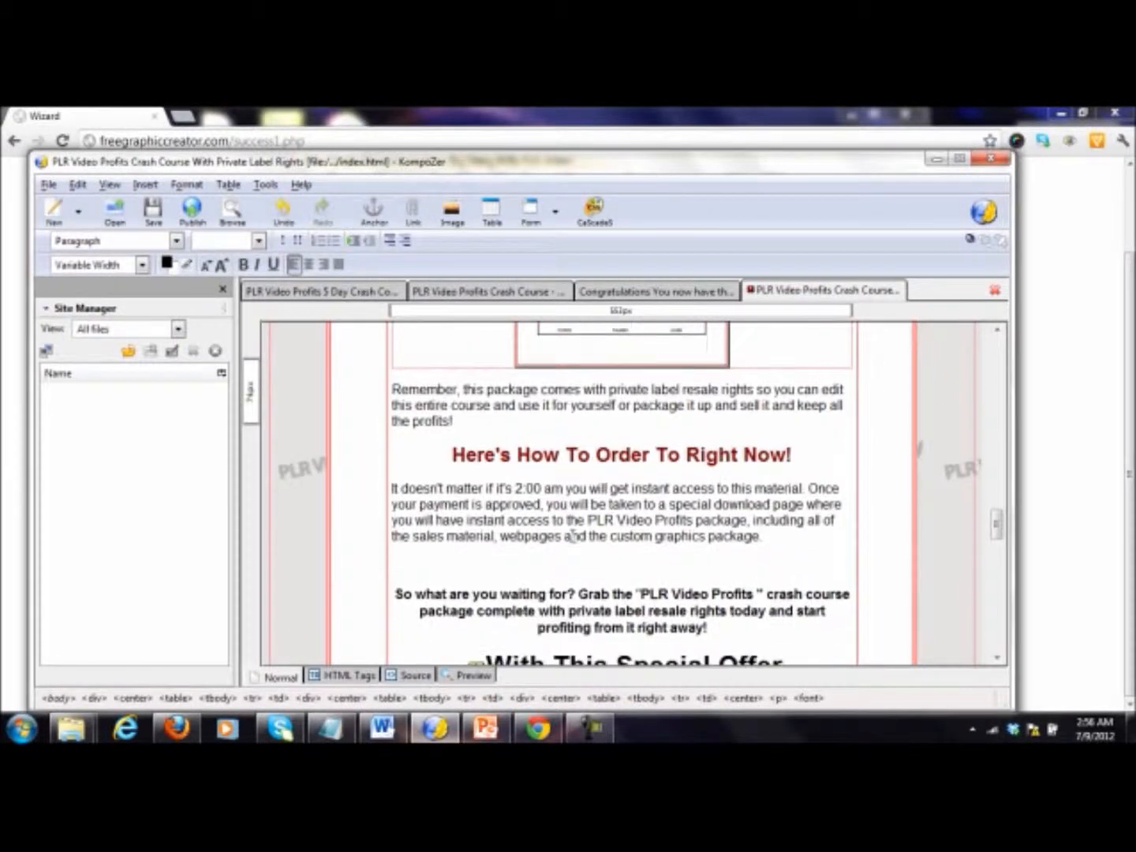
pyautogui.scroll(-1, 649, 511)
pyautogui.doubleClick(673, 505)
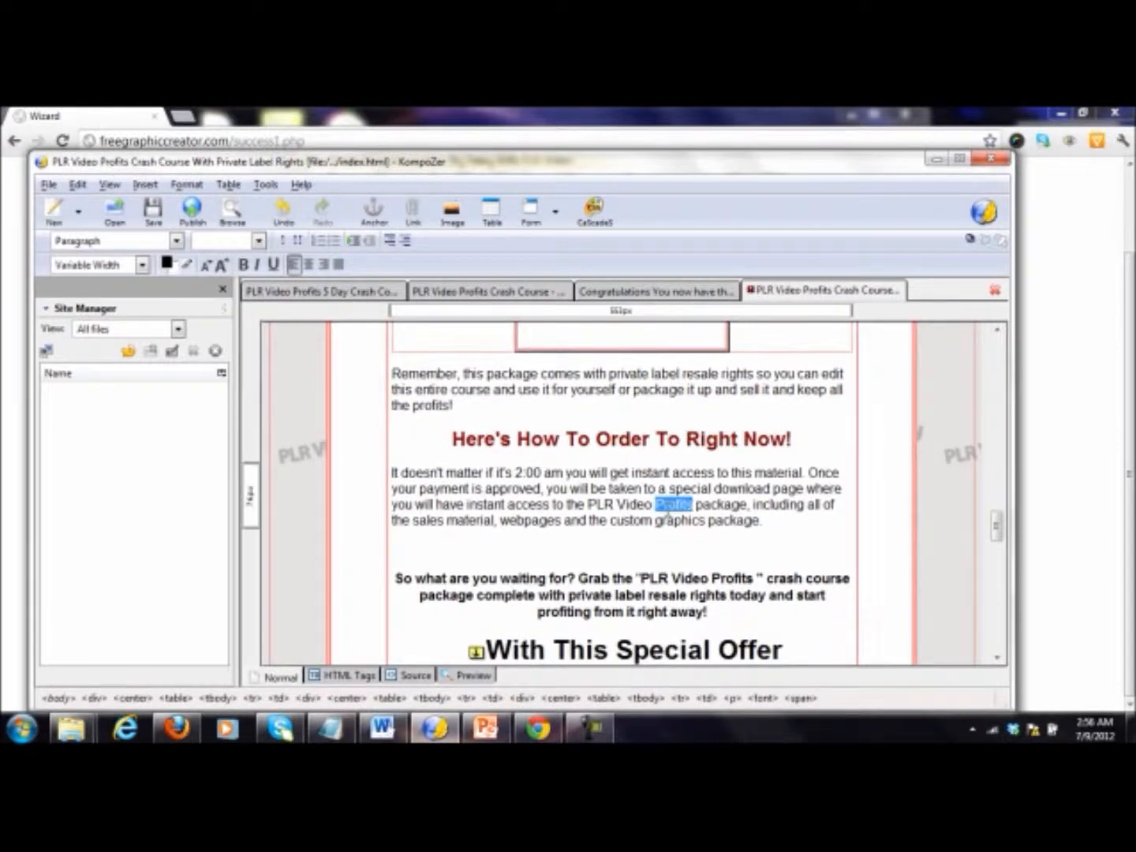
pyautogui.write('Payday')
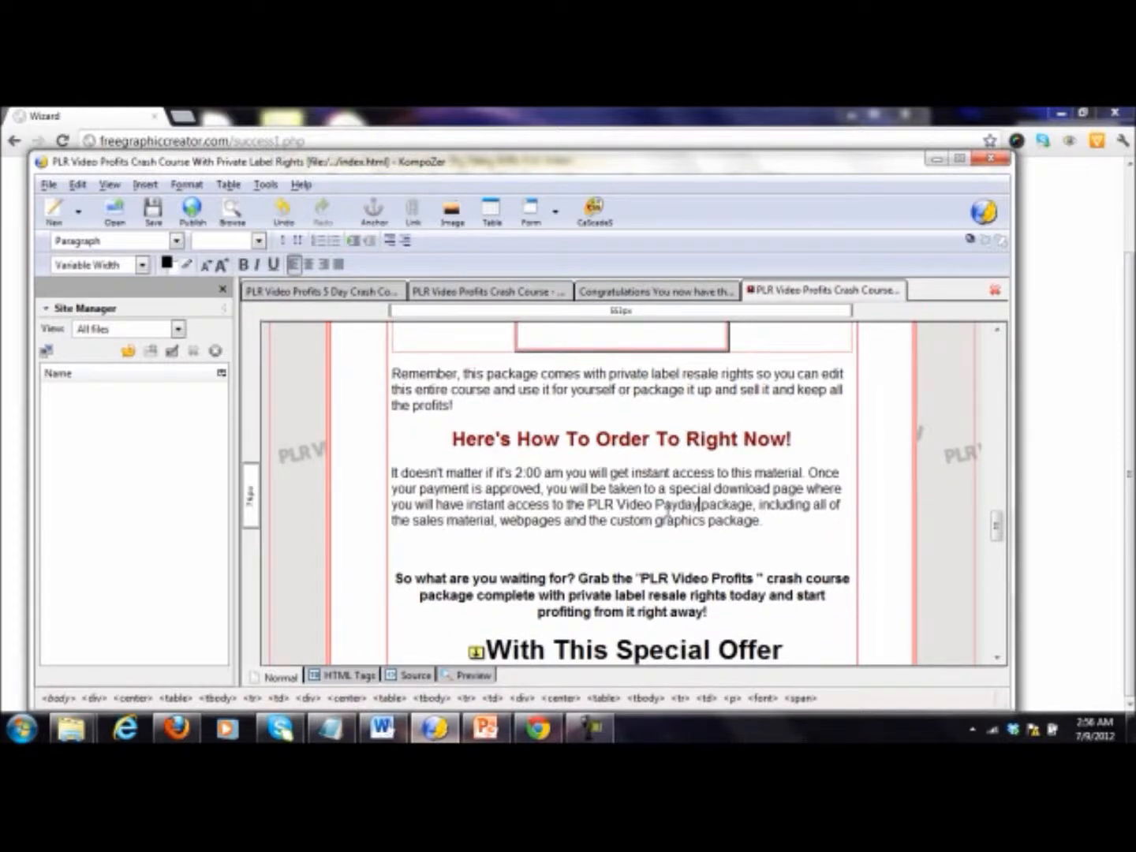
# Step: Delete the PLR Video Profits "Click Here To Order Now!" button image below the $9.97 price
pyautogui.scroll(-3, 702, 465)
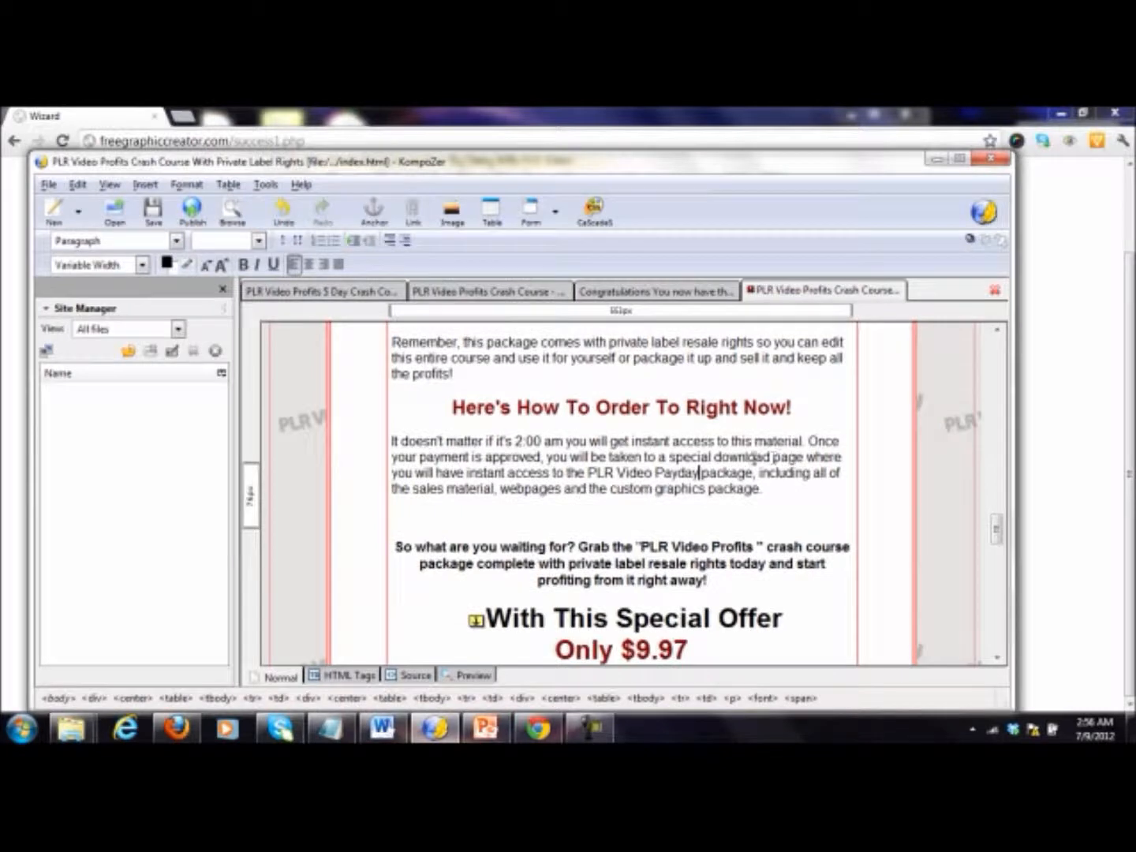
pyautogui.scroll(-1, 651, 574)
pyautogui.click(729, 580)
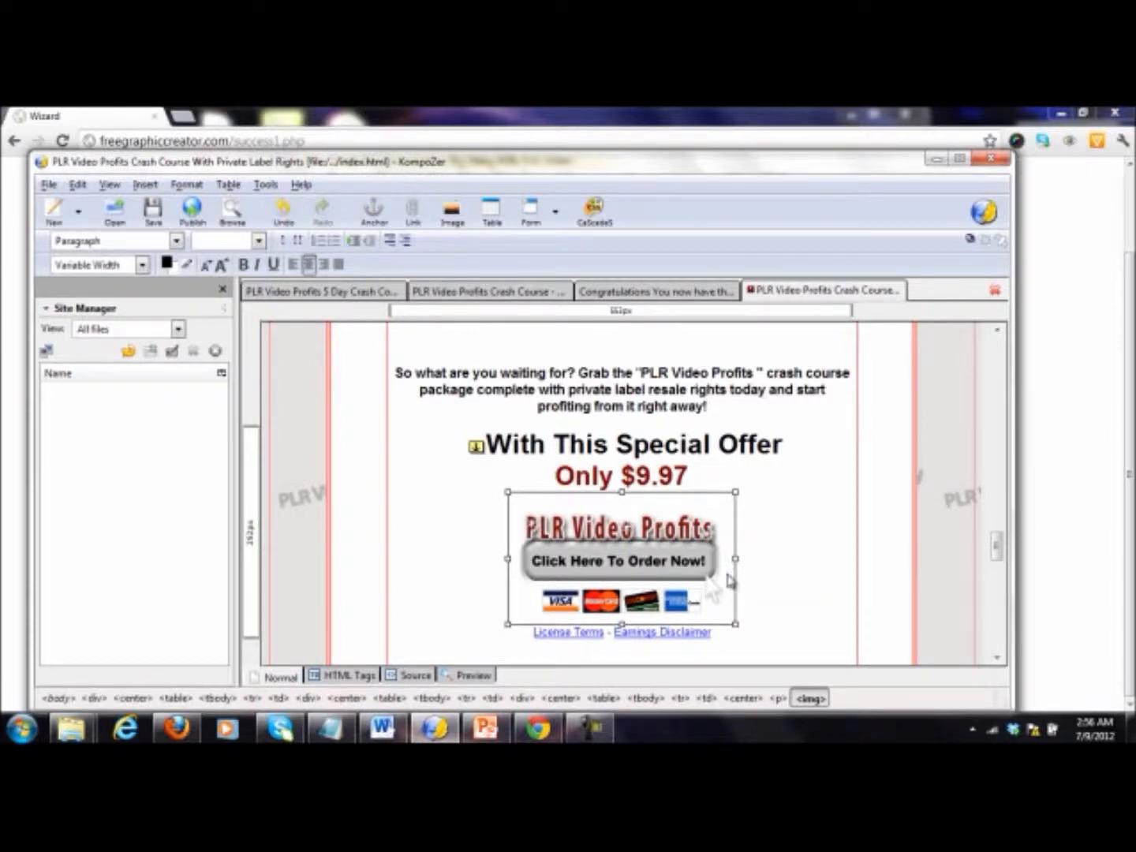
pyautogui.press('Delete')
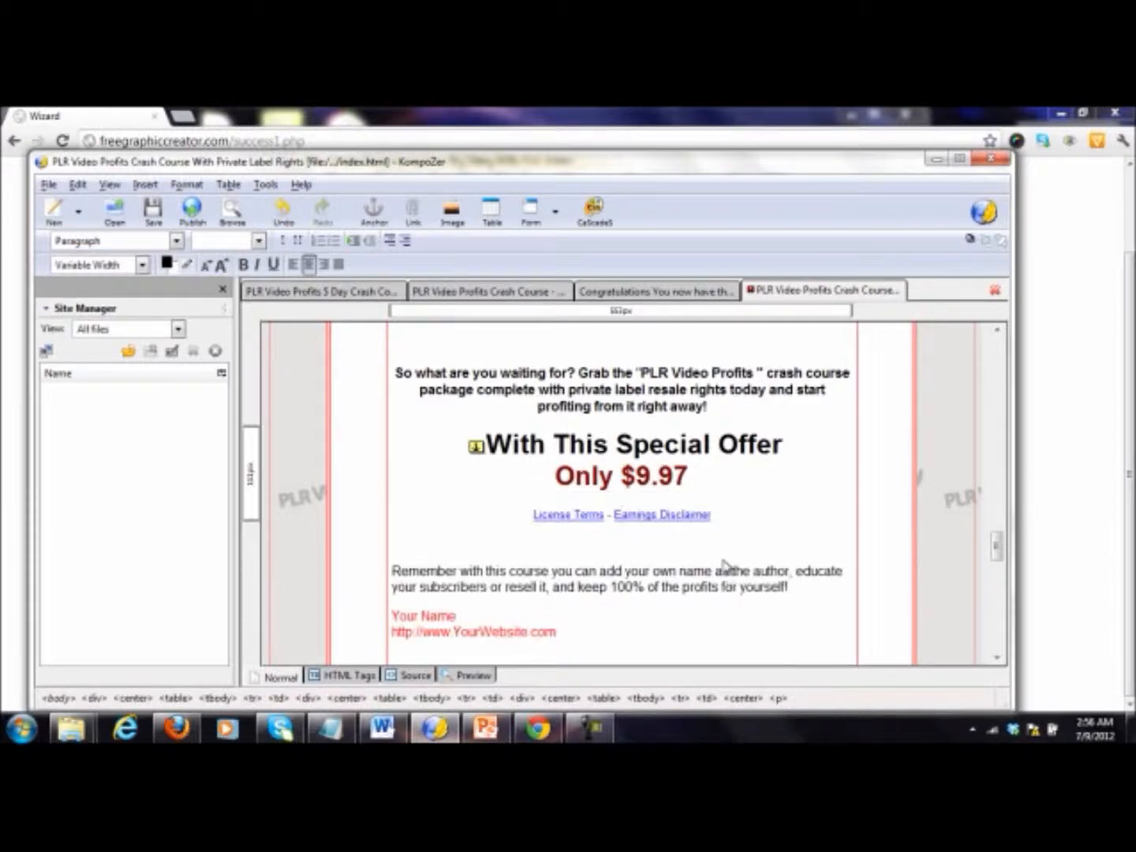
pyautogui.scroll(-1, 740, 540)
pyautogui.moveTo(600, 602); pyautogui.dragTo(391, 591)
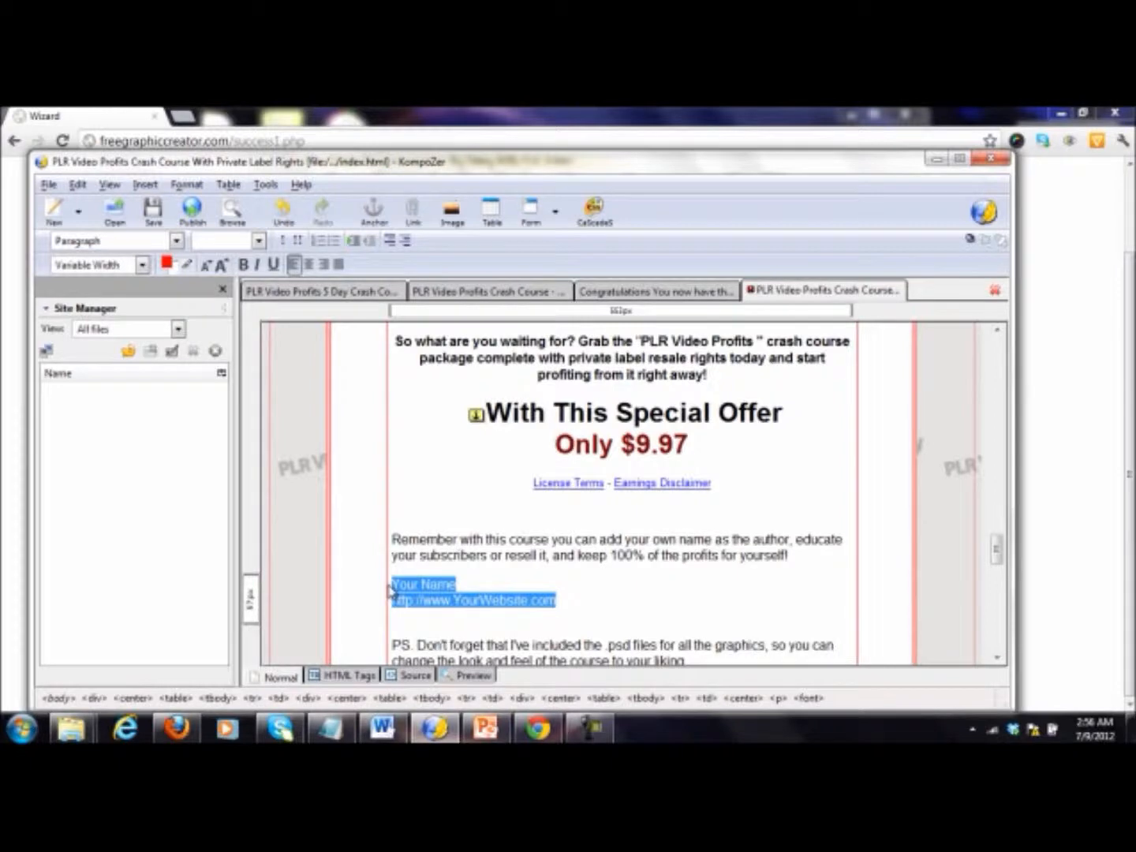
pyautogui.write('Harith Bashir')
pyautogui.press('Return')
pyautogui.write('H')
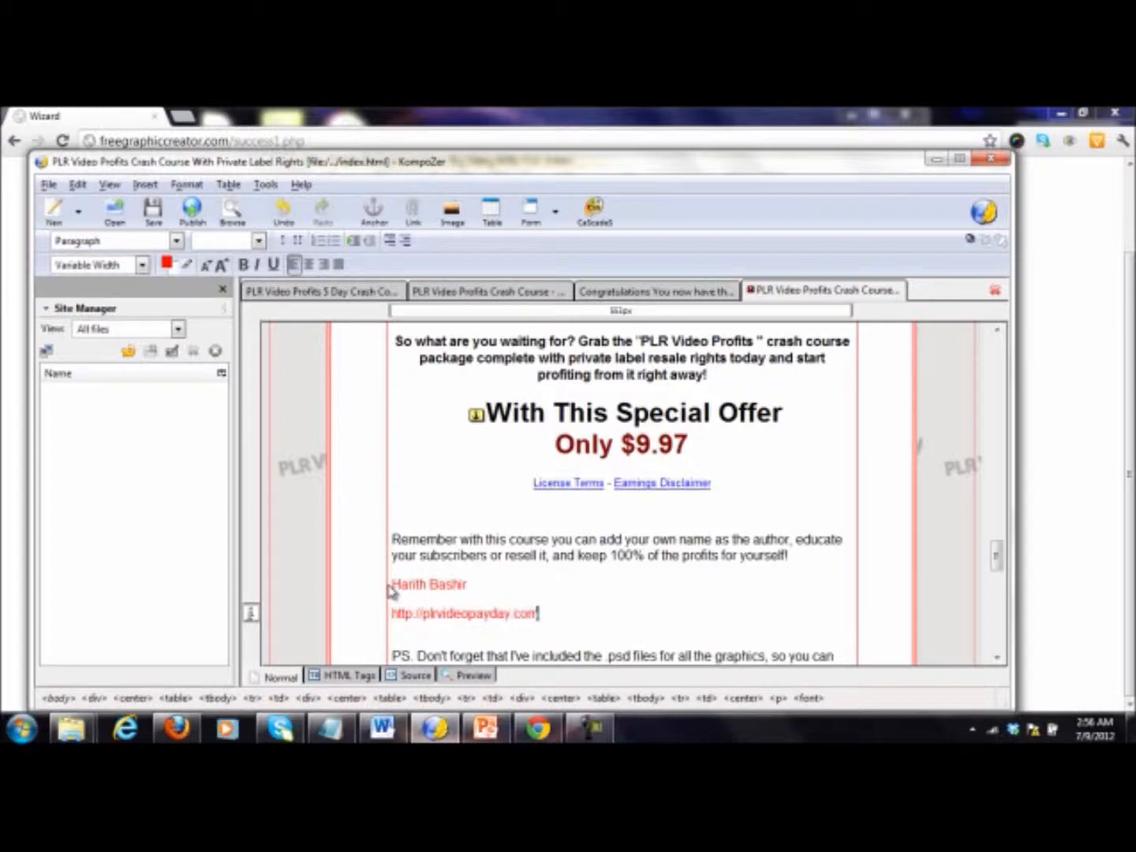
# Step: Replace the PLR Video Profits footer banner with footer.jpg from PLR Video Payday Site Pages, using no alternate text
pyautogui.scroll(-6, 392, 591)
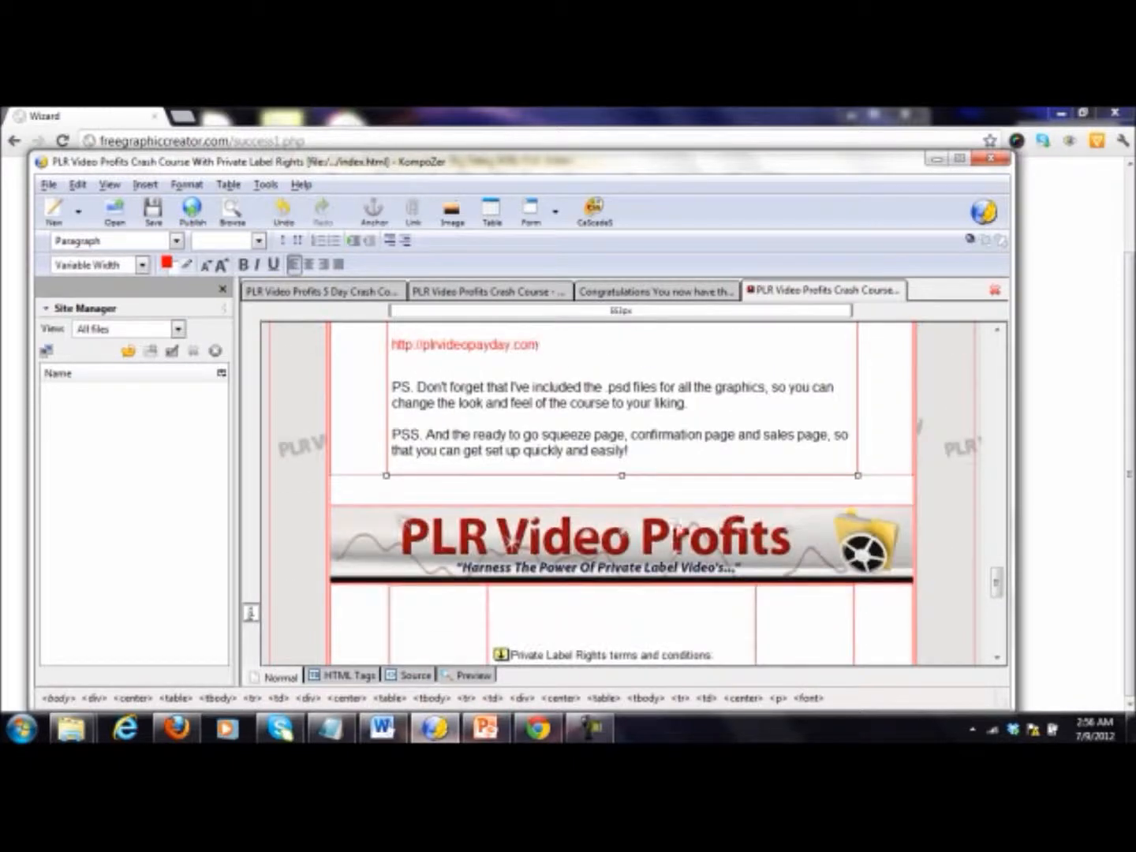
pyautogui.click(676, 539)
pyautogui.press('Delete')
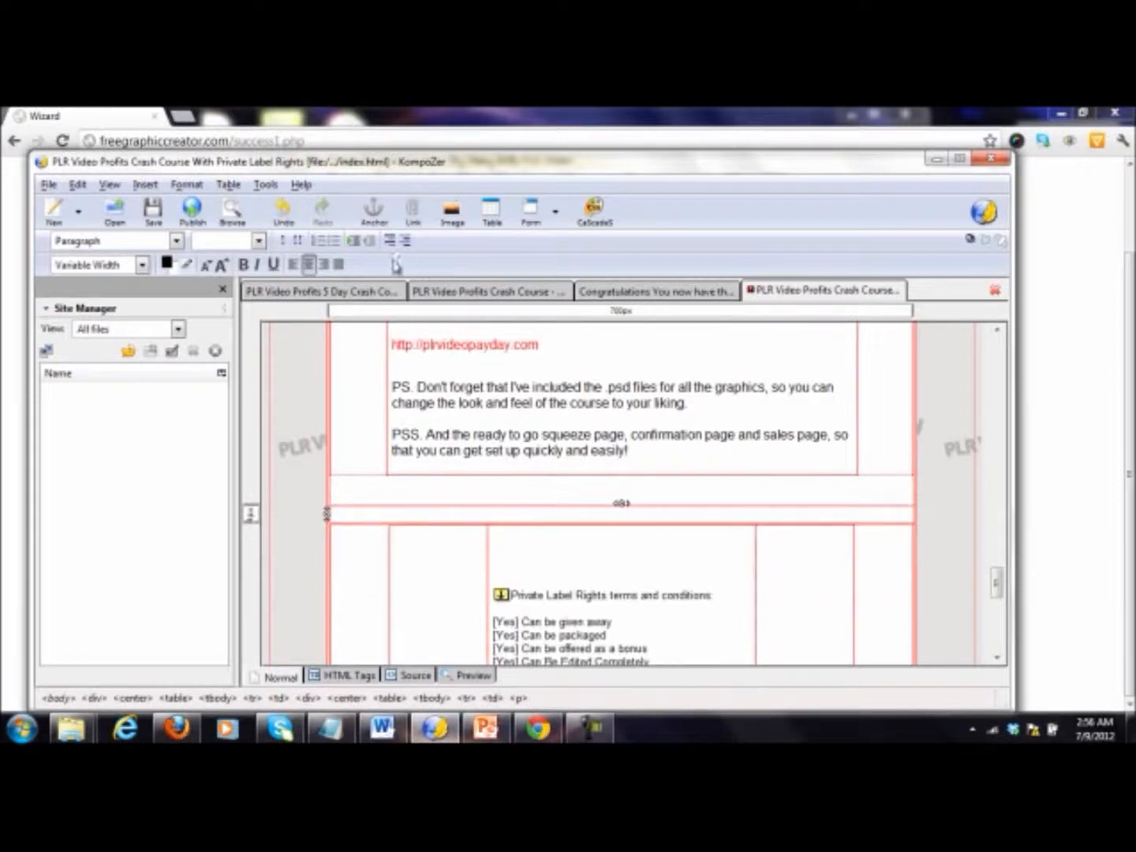
pyautogui.click(450, 213)
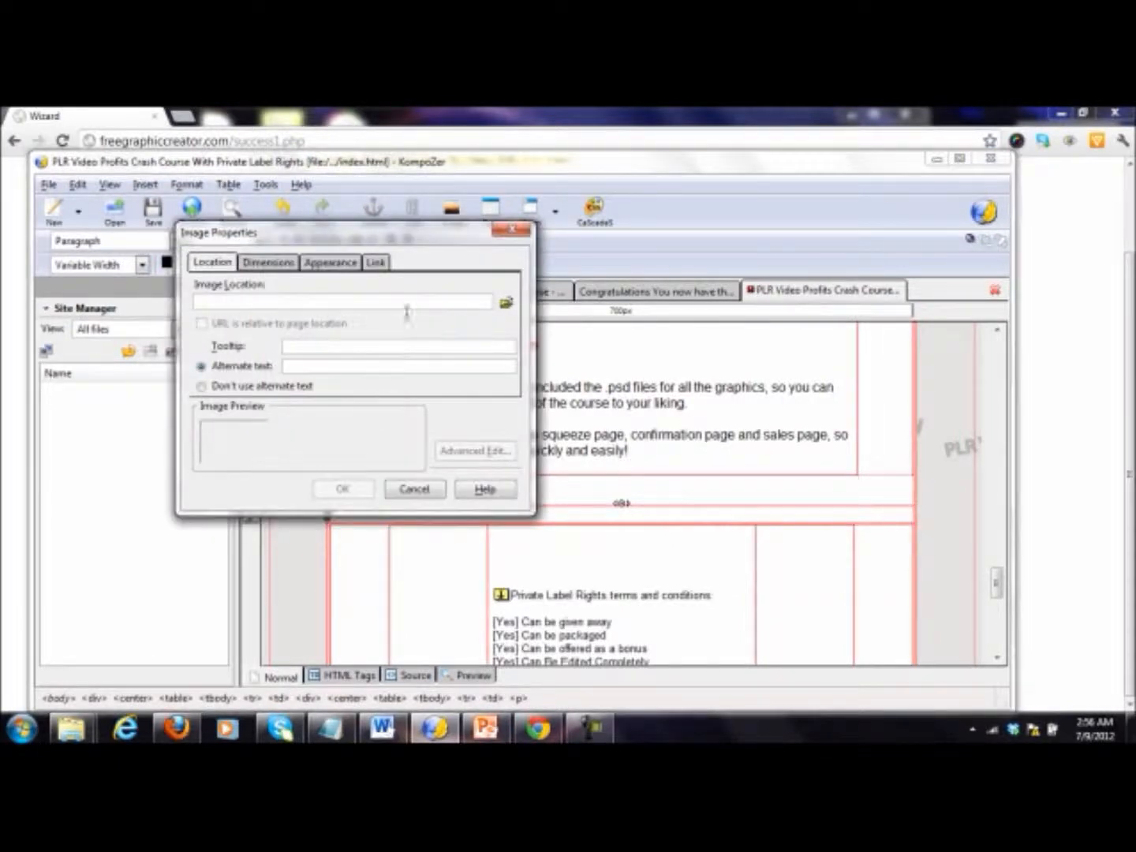
pyautogui.click(506, 301)
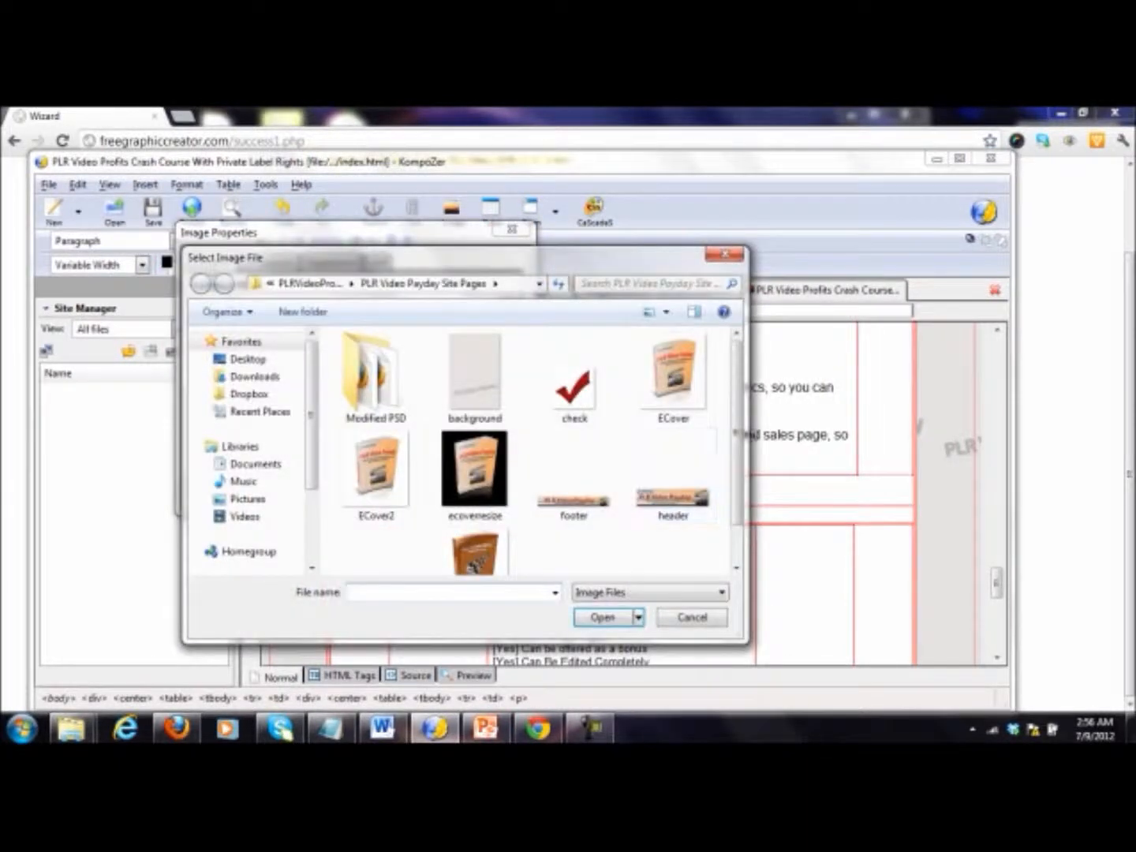
pyautogui.doubleClick(572, 504)
pyautogui.click(346, 490)
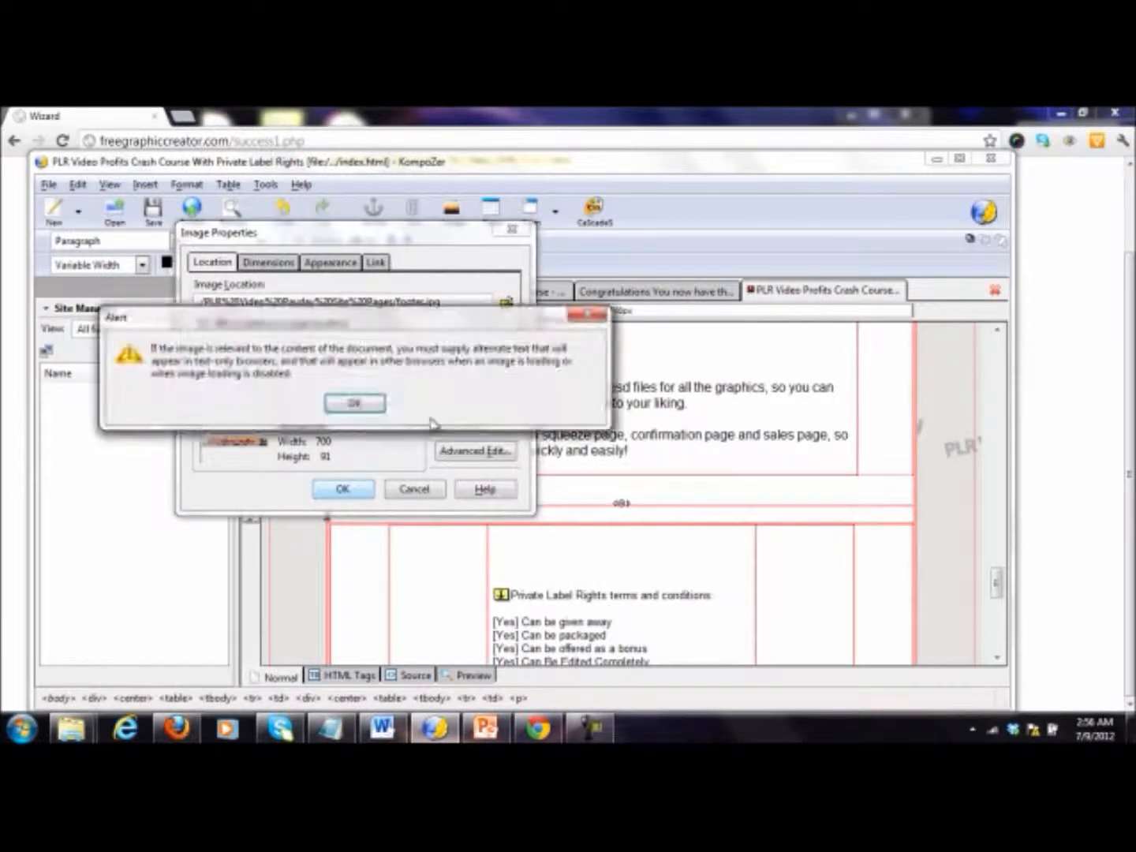
pyautogui.click(363, 405)
pyautogui.click(268, 386)
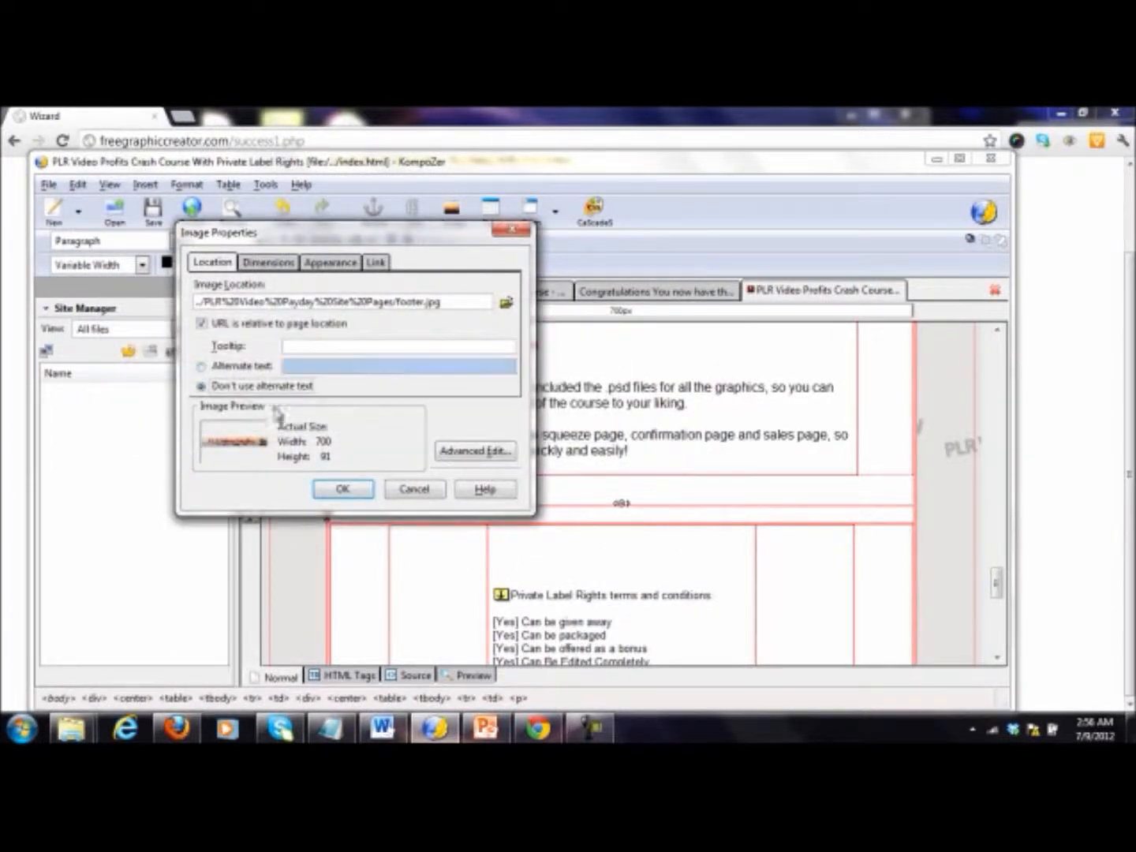
pyautogui.click(344, 489)
# Step: Insert a one-row, one-column table 700 pixels wide above the "So what are you waiting for?" paragraph, with cell spacing and padding 0
pyautogui.scroll(-10, 696, 503)
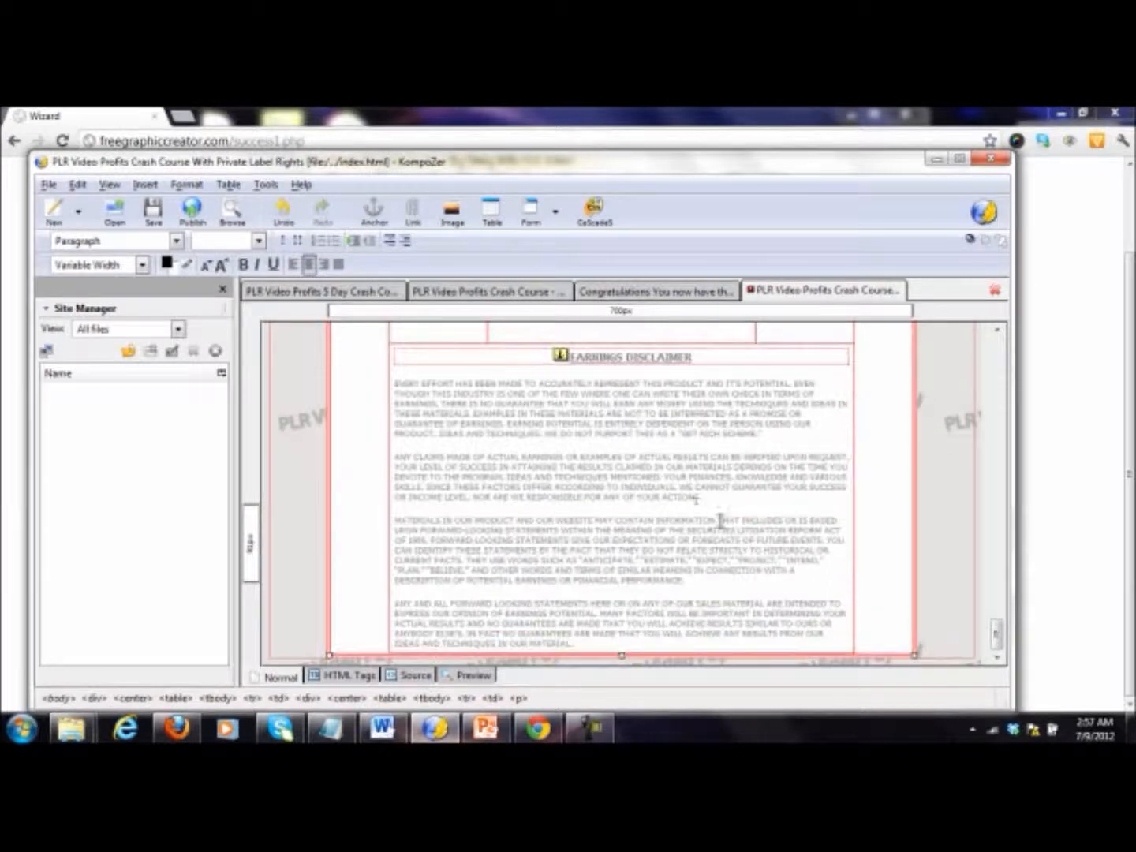
pyautogui.scroll(5, 720, 521)
pyautogui.scroll(10, 720, 527)
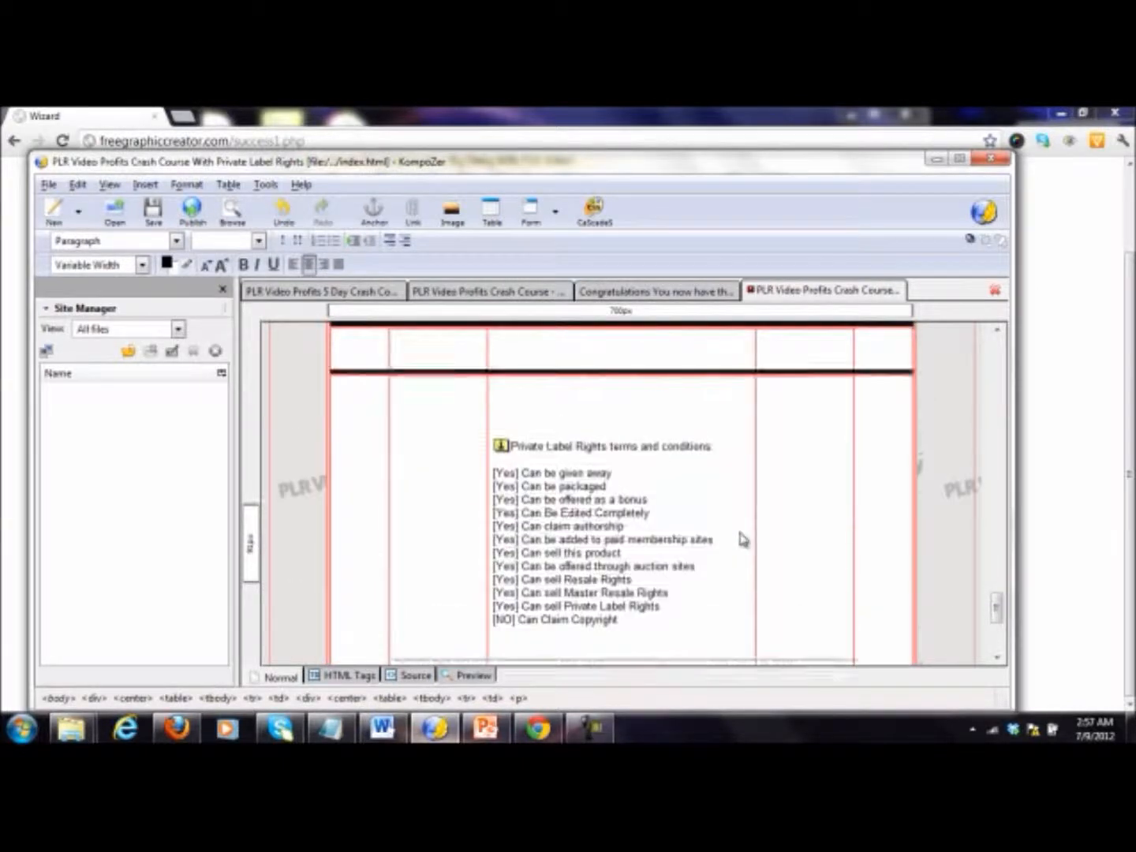
pyautogui.scroll(3, 742, 540)
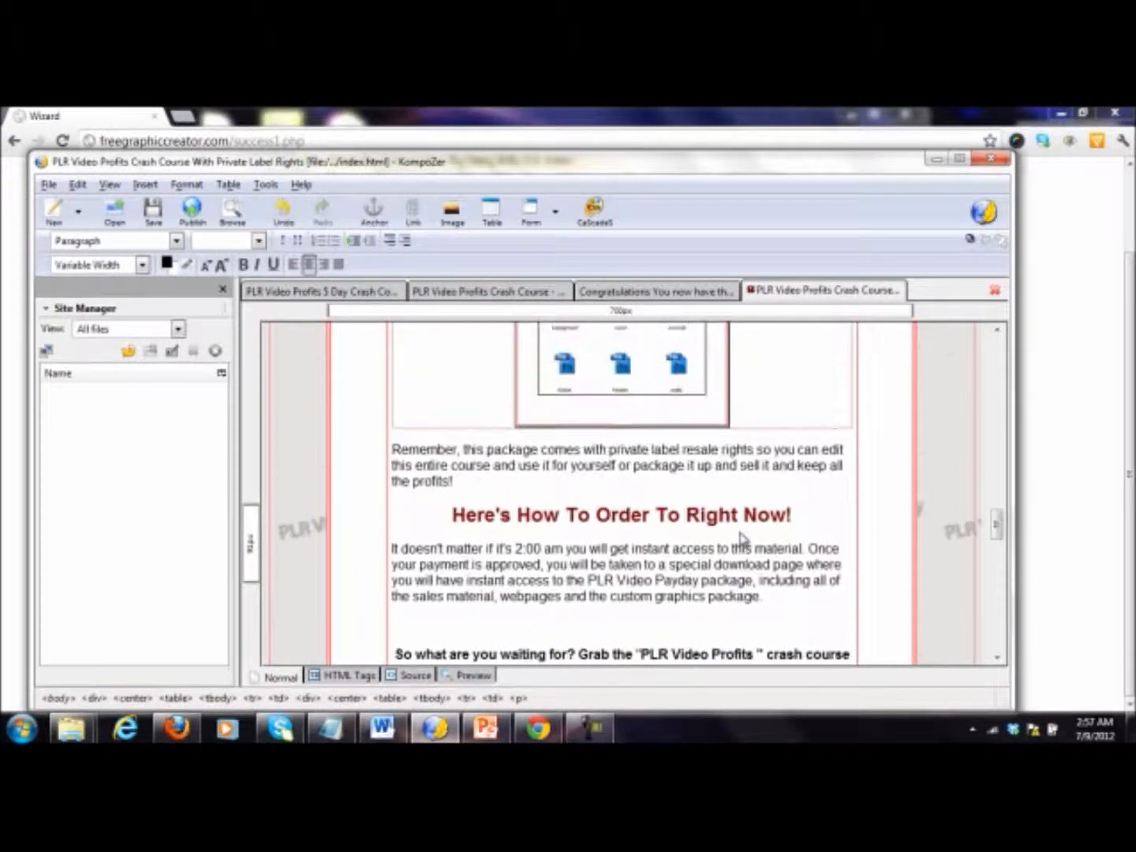
pyautogui.scroll(-3, 742, 539)
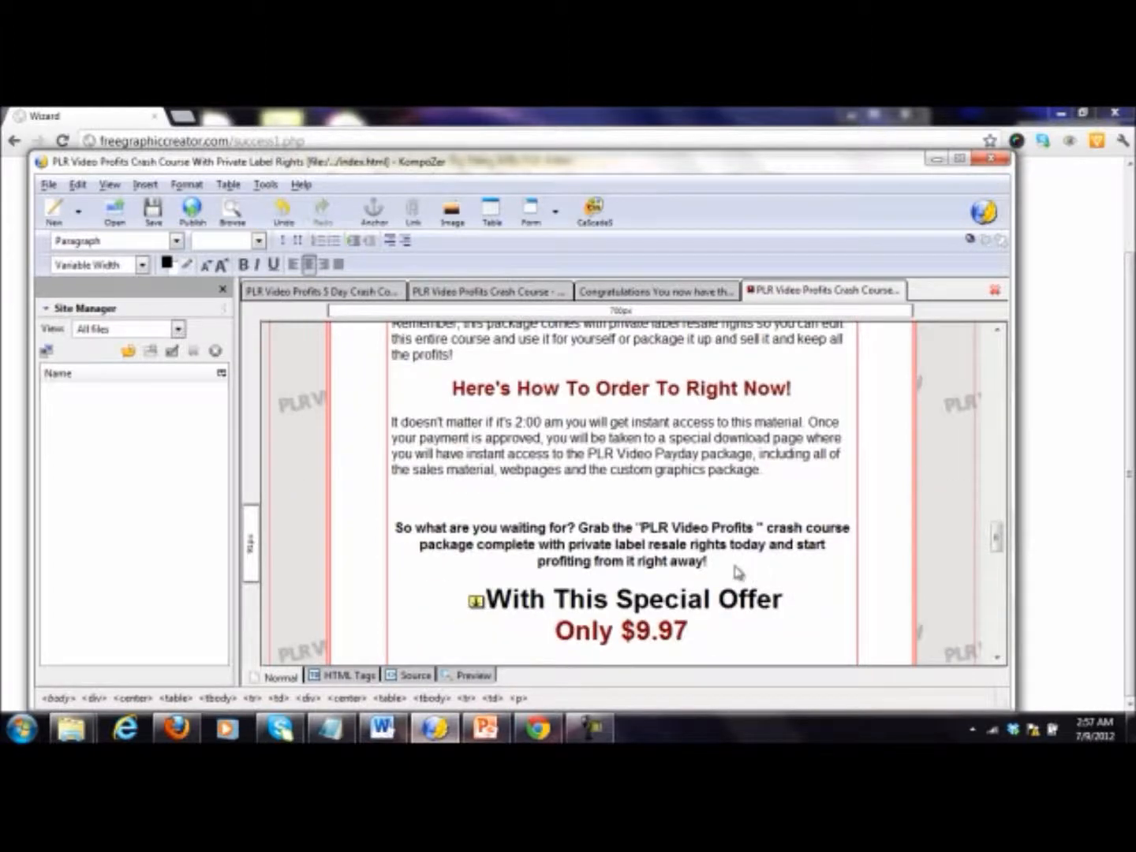
pyautogui.click(738, 573)
pyautogui.click(684, 499)
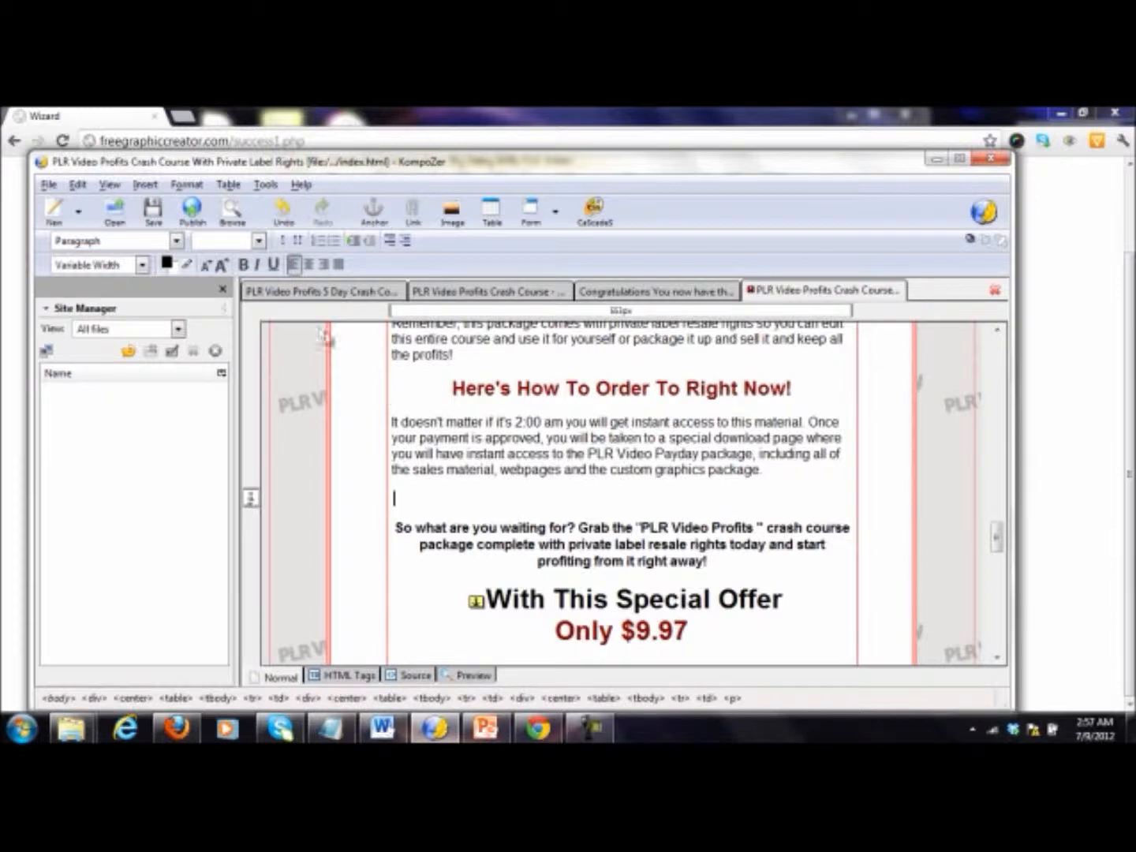
pyautogui.click(229, 184)
pyautogui.moveTo(243, 204)
pyautogui.click(424, 208)
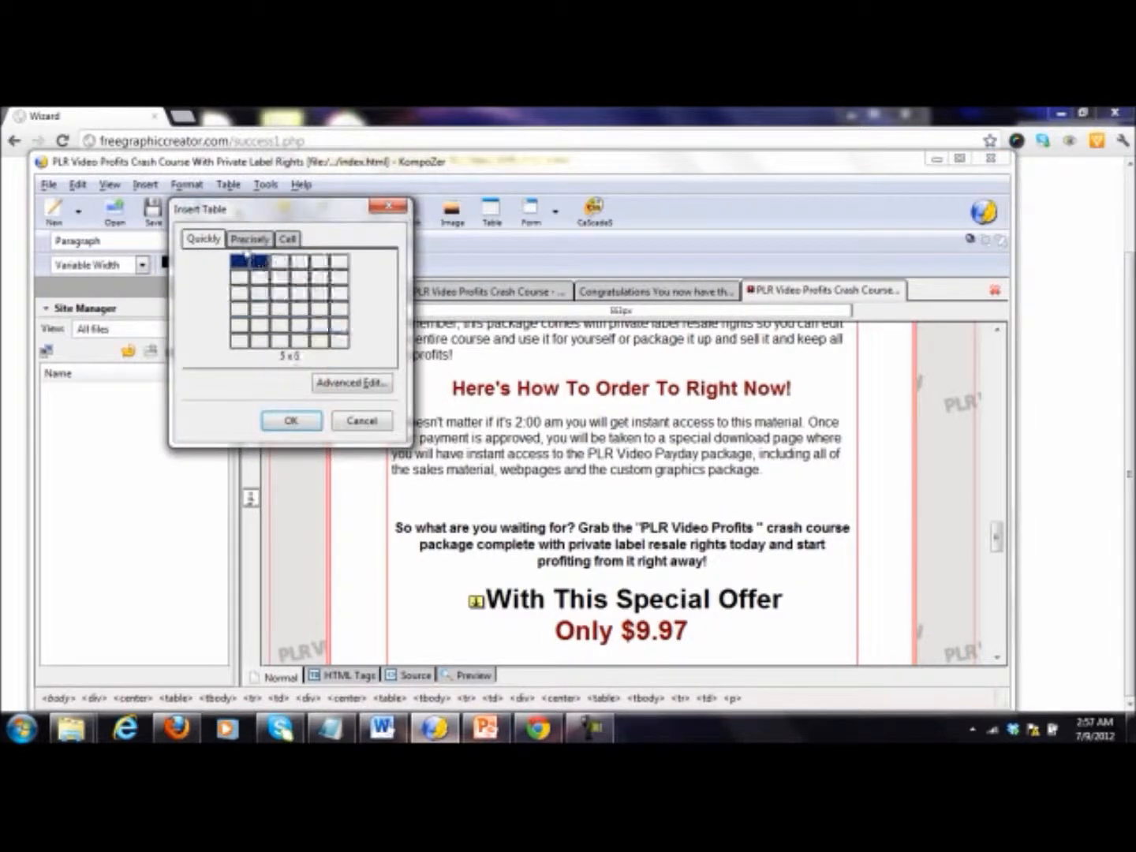
pyautogui.click(241, 240)
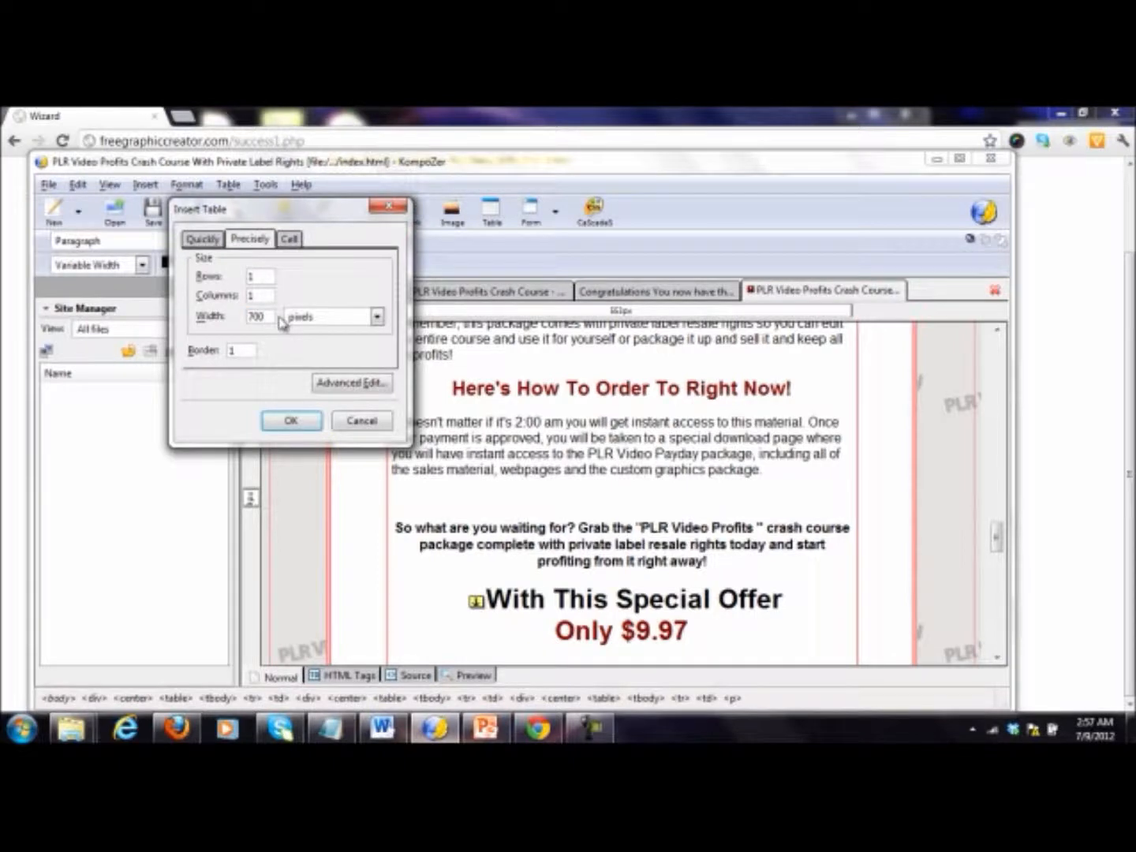
pyautogui.click(288, 239)
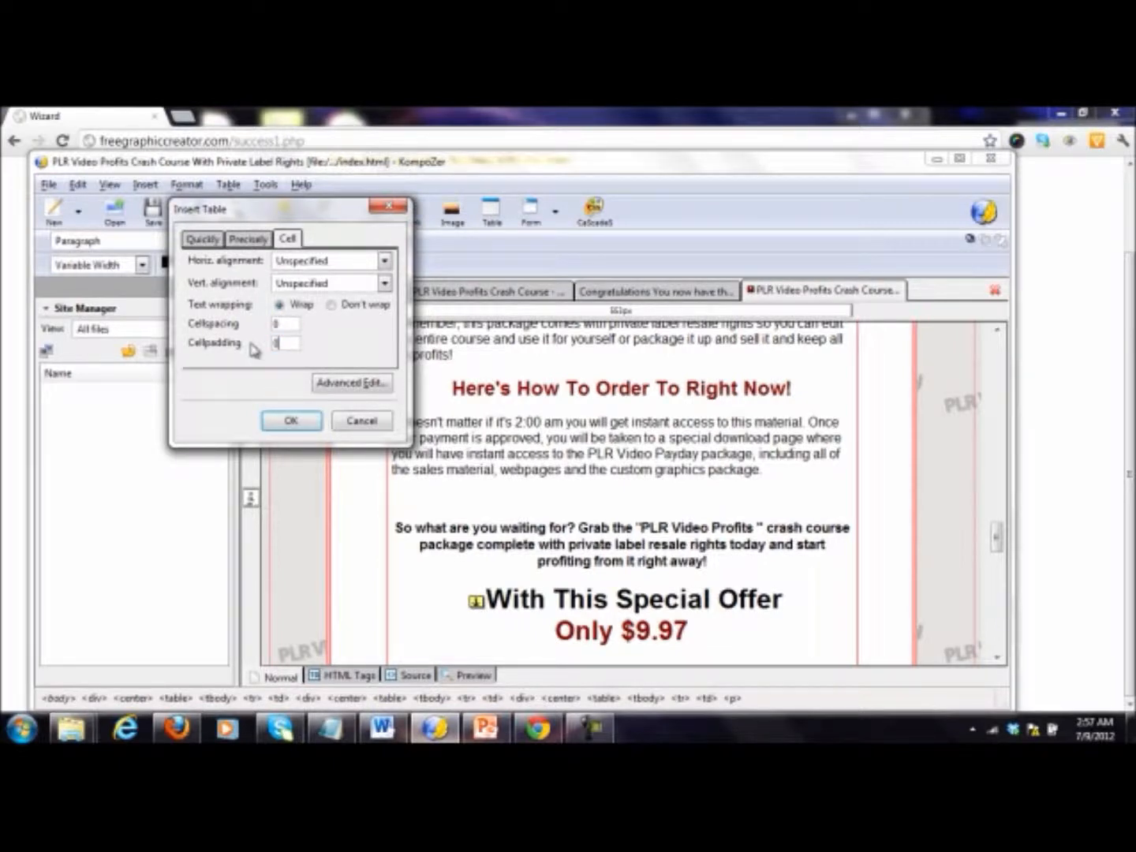
pyautogui.click(291, 421)
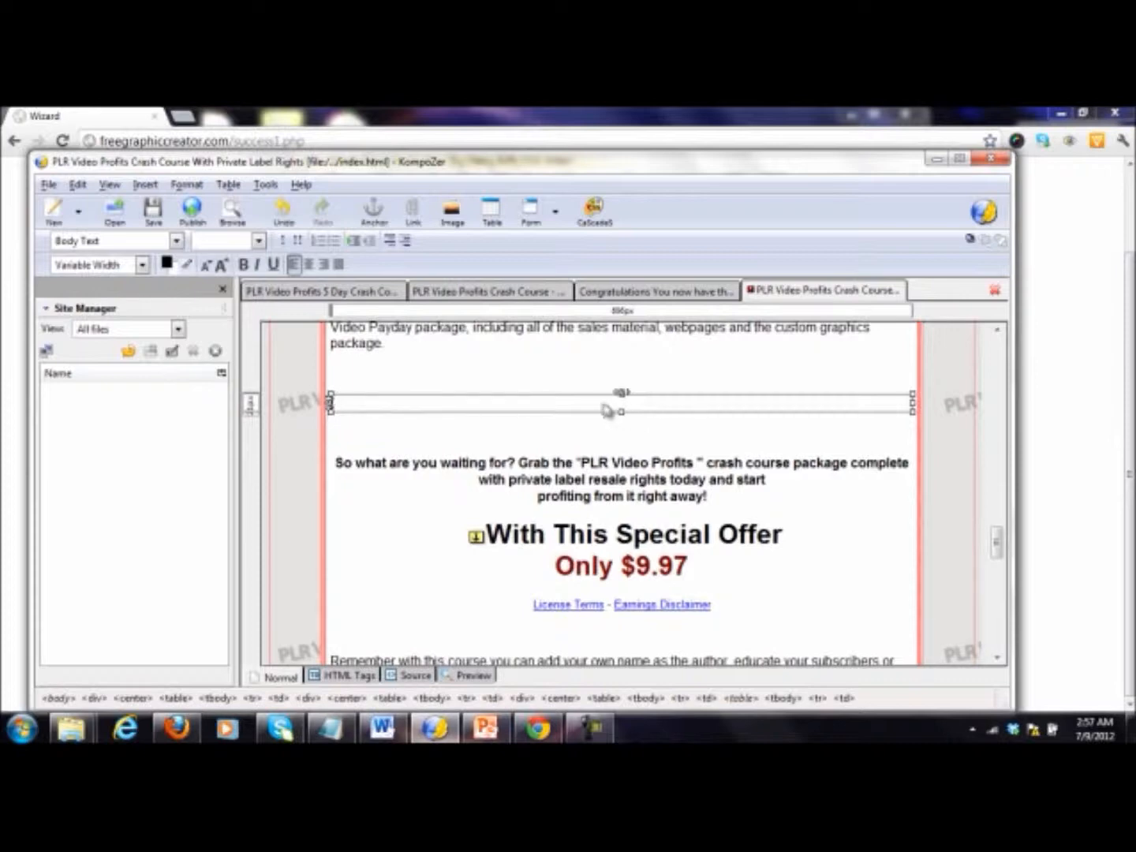
# Step: Create a new stylesheet rule for elements of class .dashbox
pyautogui.doubleClick(612, 402)
pyautogui.click(606, 363)
pyautogui.click(584, 401)
pyautogui.click(382, 508)
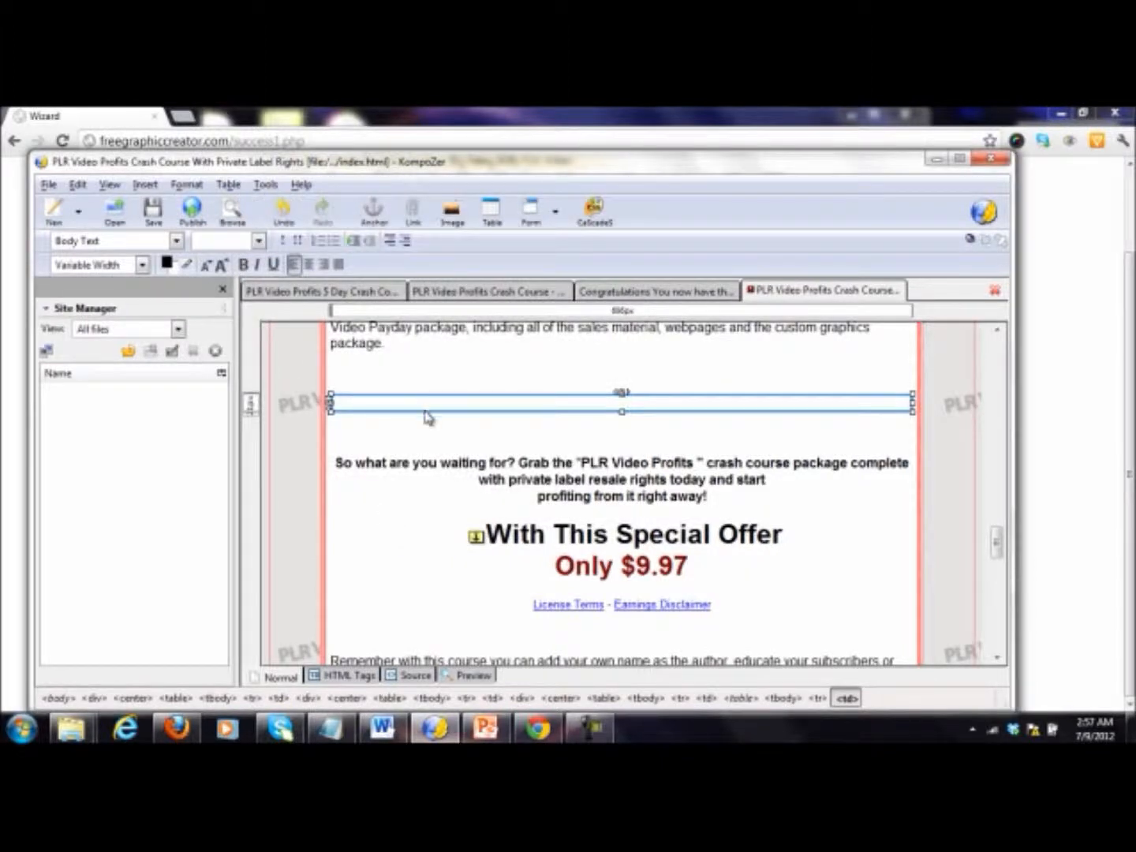
pyautogui.click(595, 210)
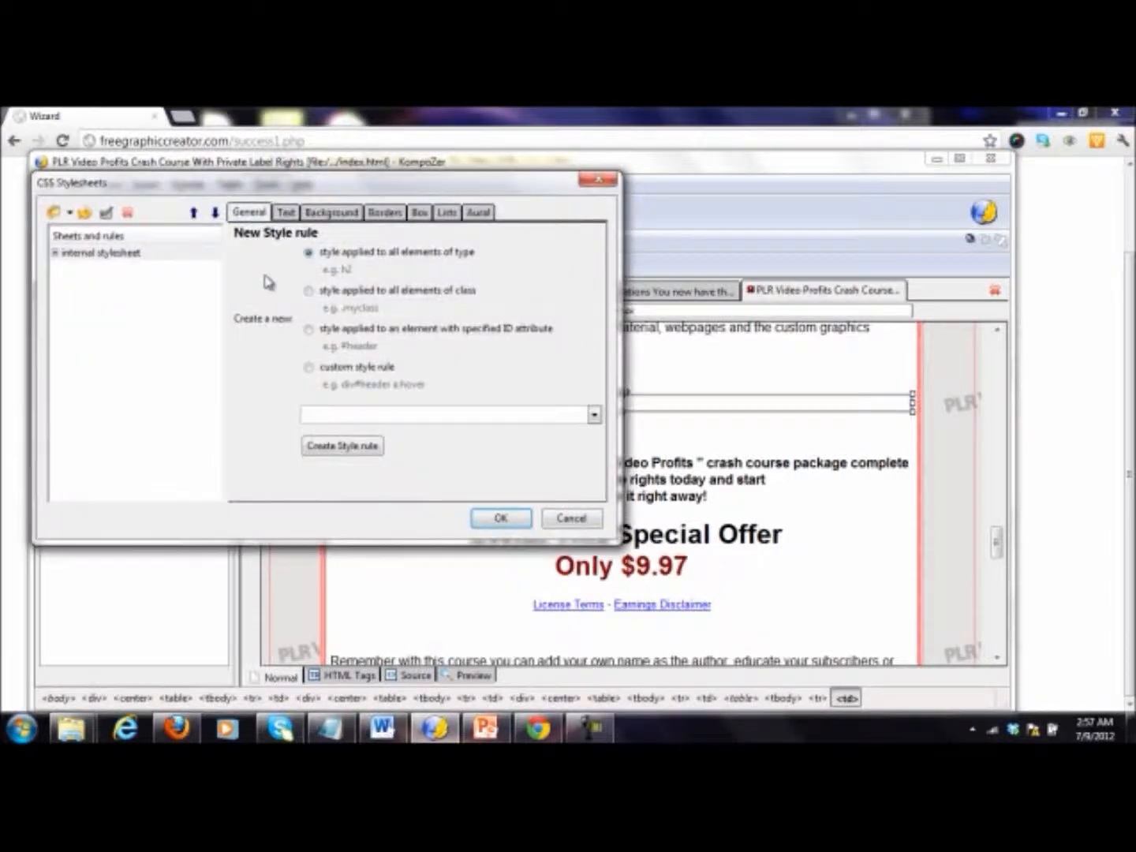
pyautogui.click(309, 292)
pyautogui.click(350, 447)
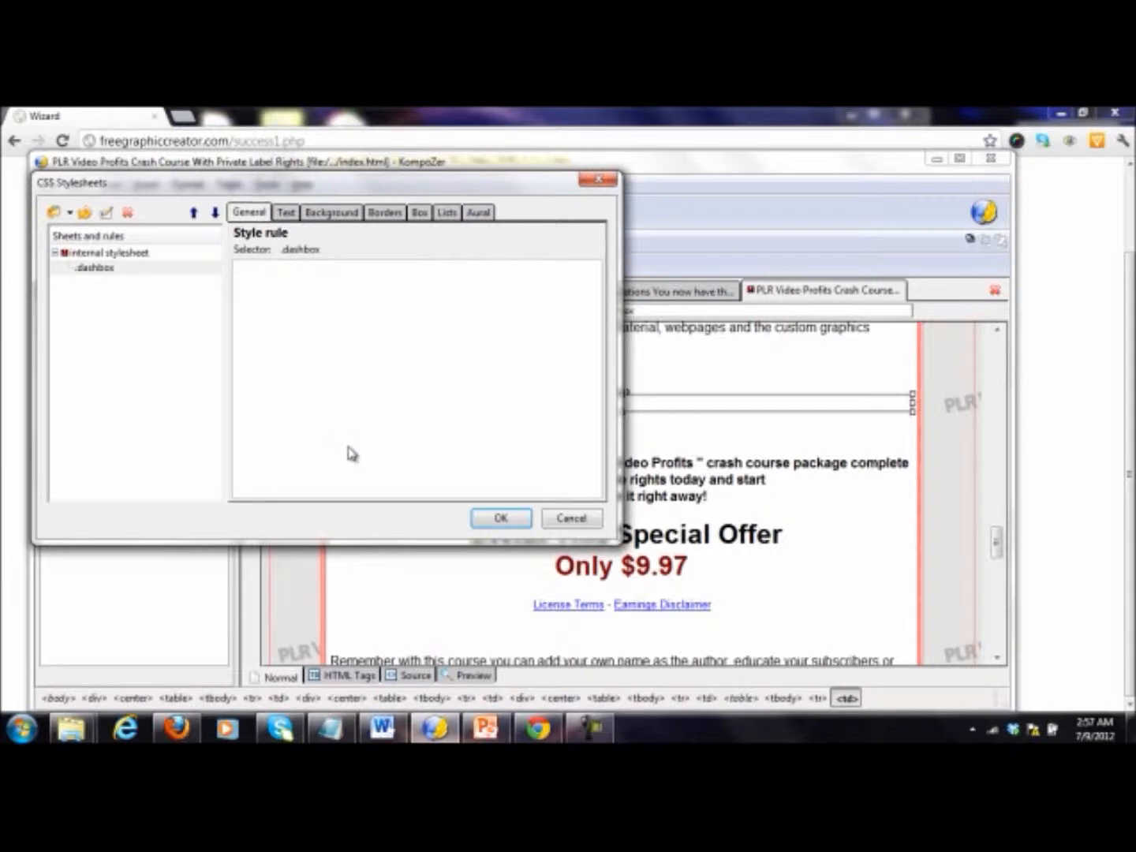
# Step: Give the .dashbox rule a dashed border of medium width on all four sides
pyautogui.click(132, 270)
pyautogui.click(388, 215)
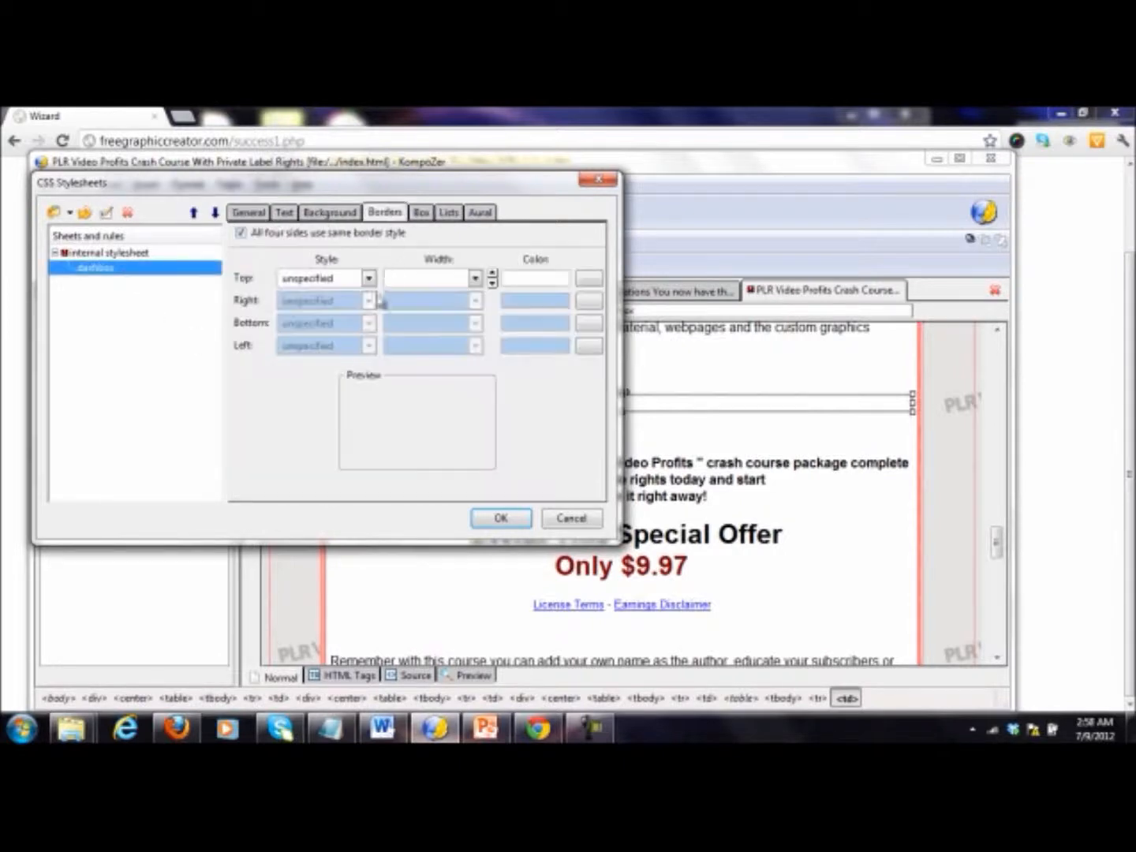
pyautogui.click(368, 278)
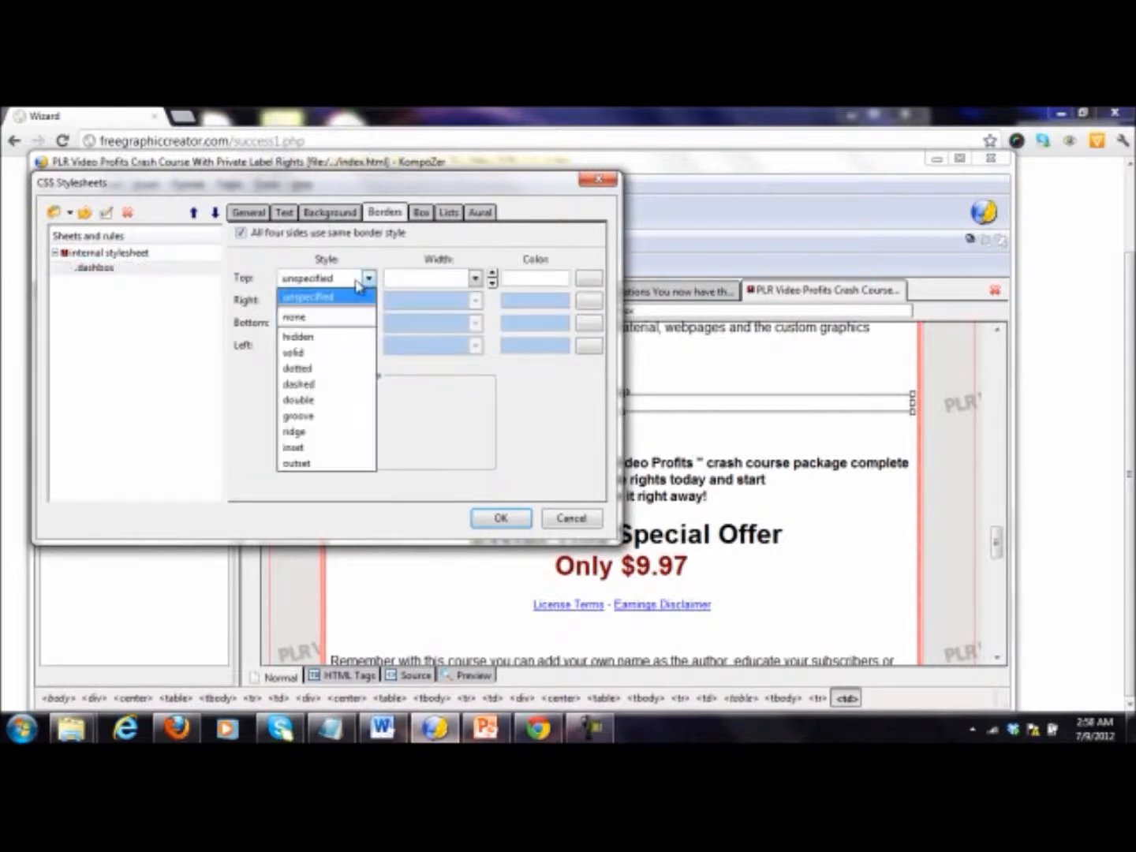
pyautogui.click(338, 384)
pyautogui.click(474, 279)
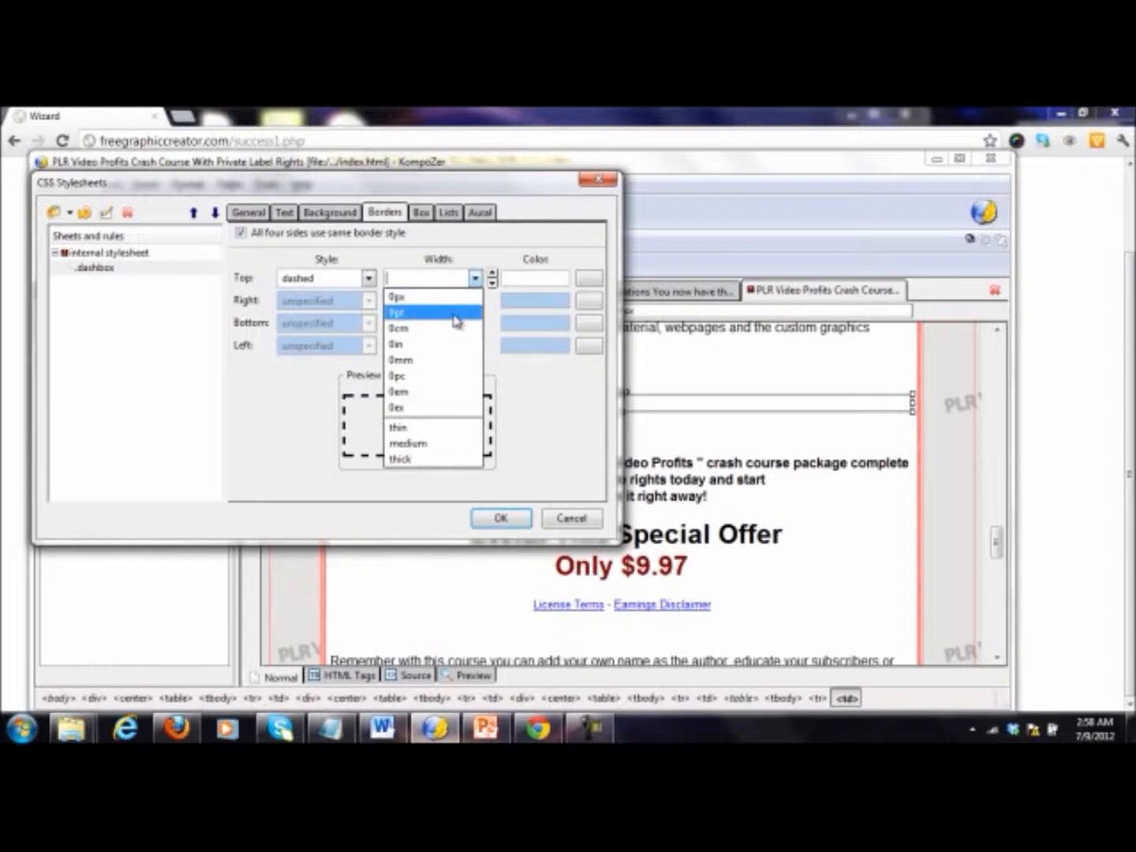
pyautogui.click(431, 444)
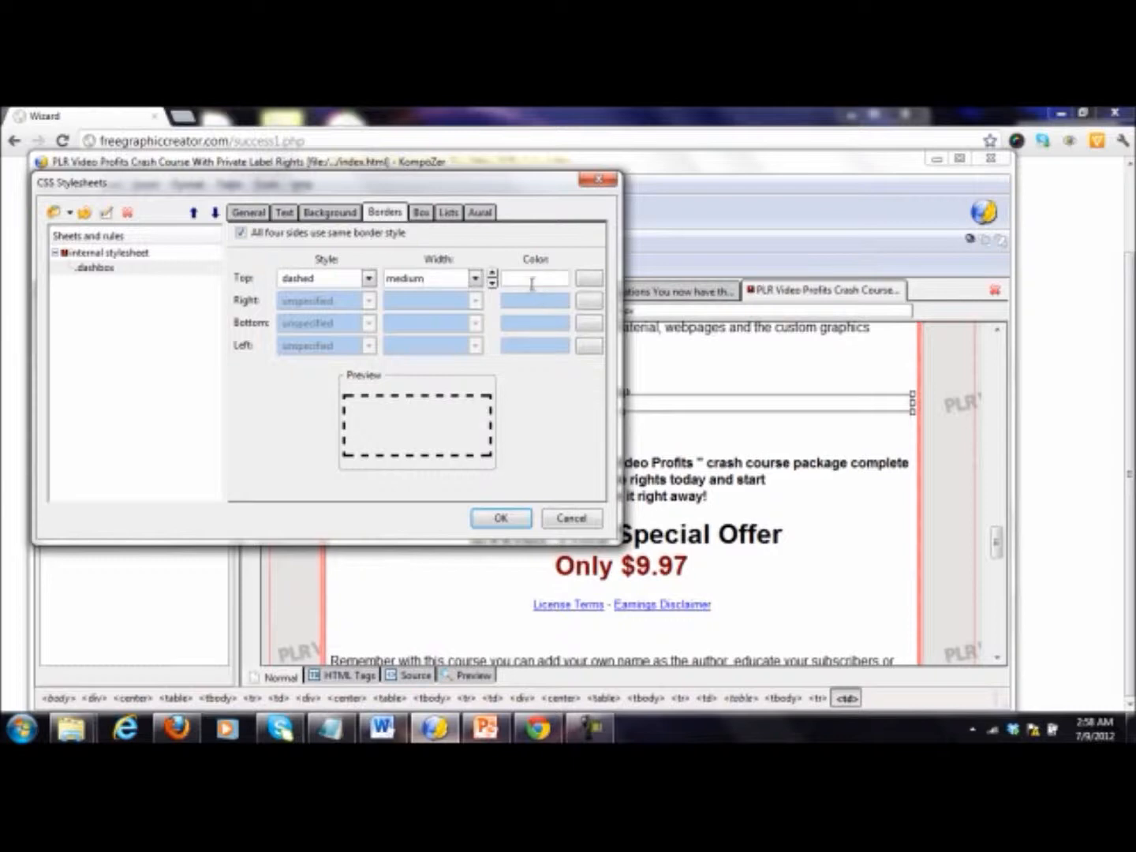
pyautogui.click(500, 518)
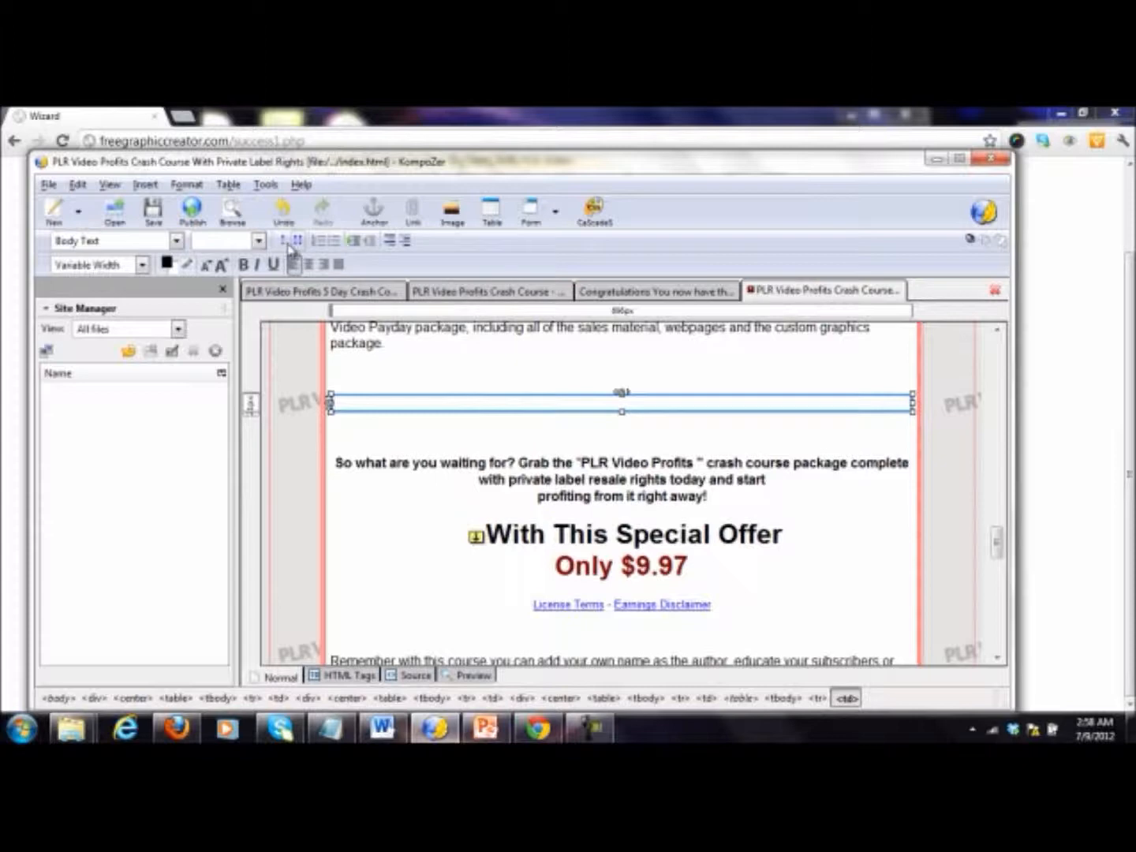
# Step: Apply the dashbox class to the empty table above the "So what are you waiting for?" paragraph
pyautogui.click(260, 241)
pyautogui.click(252, 263)
pyautogui.click(540, 441)
pyautogui.click(556, 406)
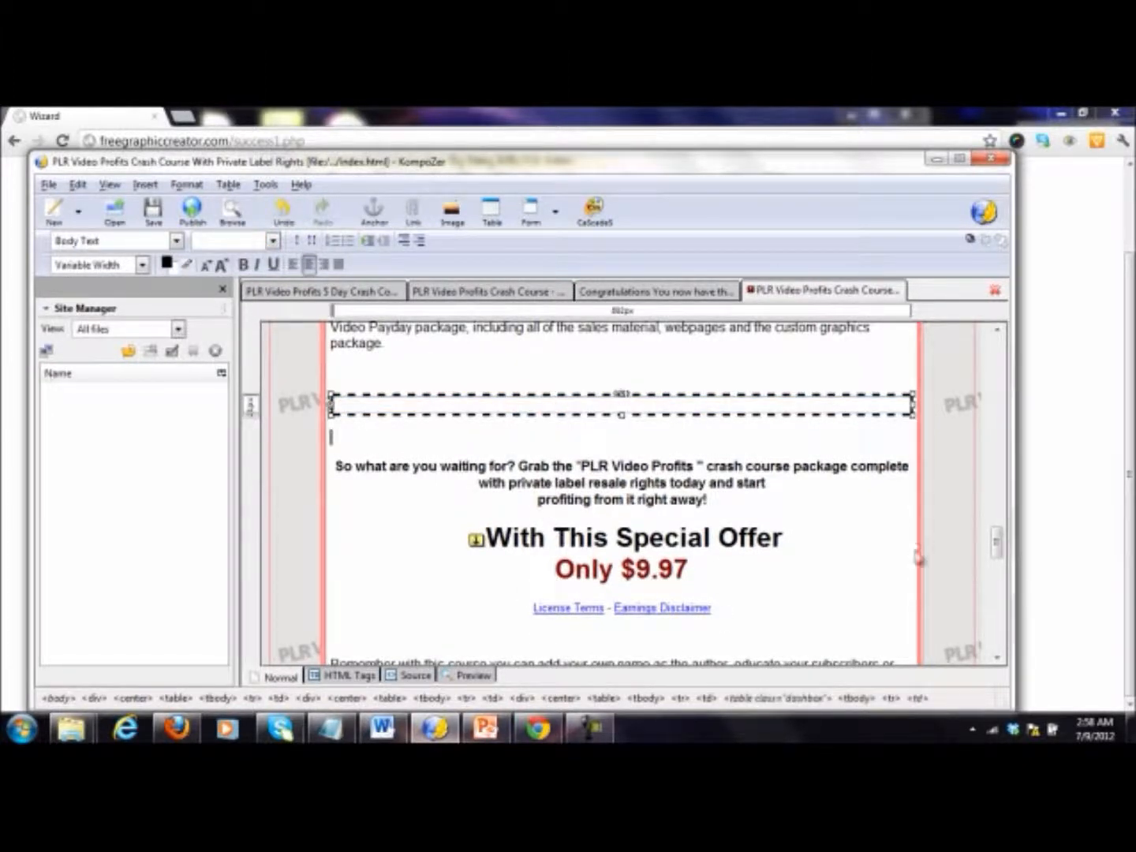
# Step: Switch to Chrome, go to the freegraphiccreator.com home page and start the Guarantee Creator
pyautogui.click(1129, 386)
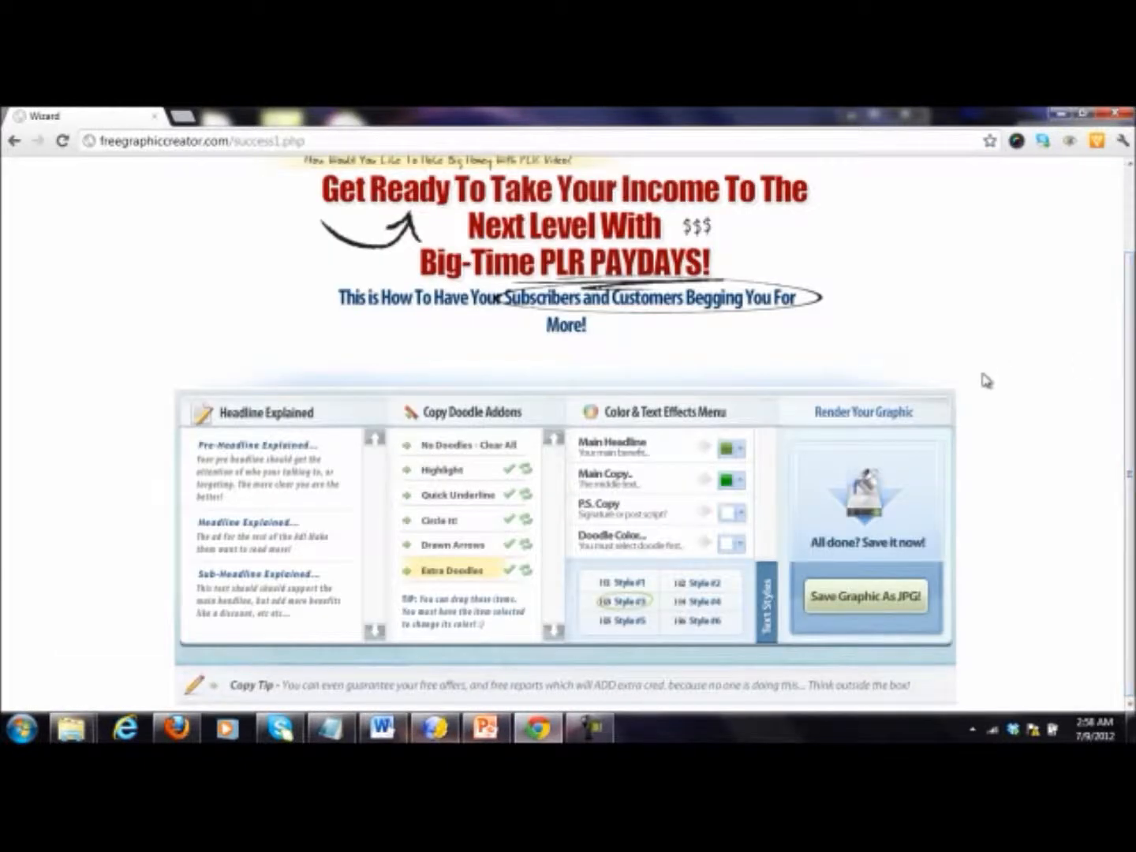
pyautogui.scroll(2, 986, 381)
pyautogui.click(229, 142)
pyautogui.moveTo(233, 142); pyautogui.dragTo(304, 142)
pyautogui.press('BackSpace')
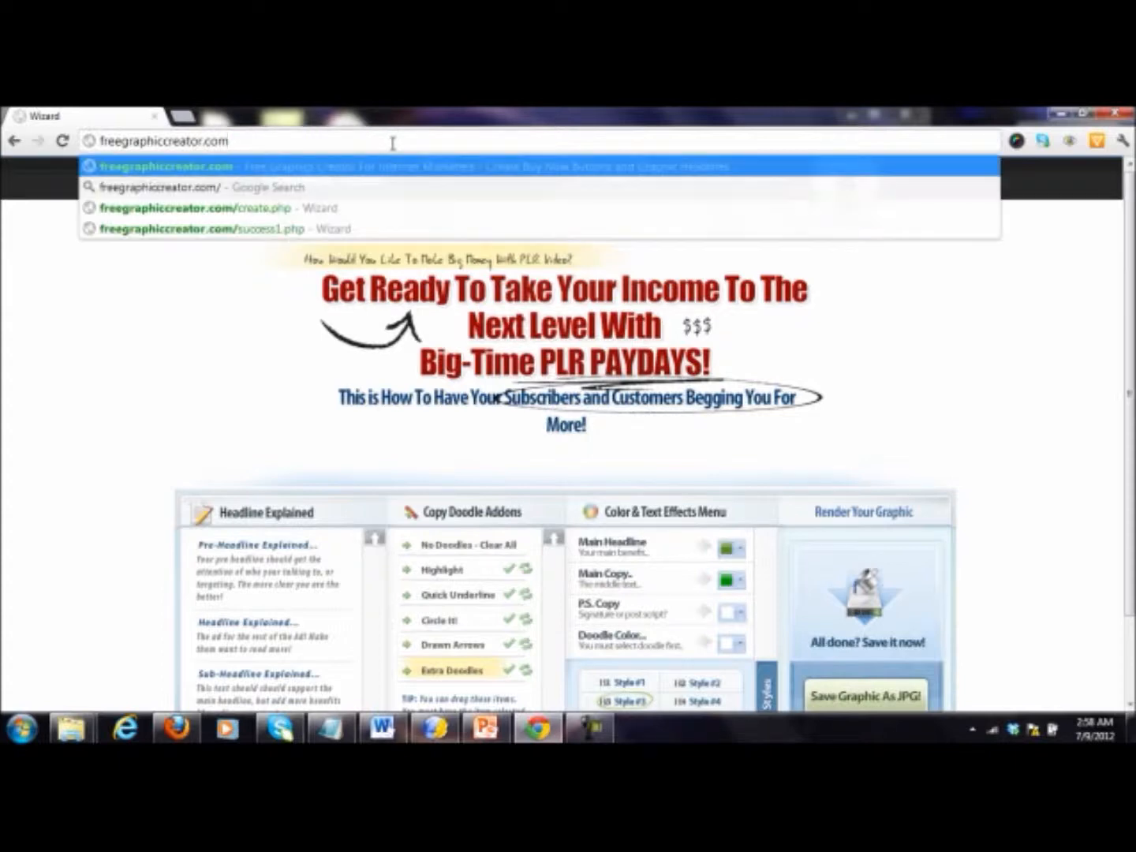
pyautogui.press('Return')
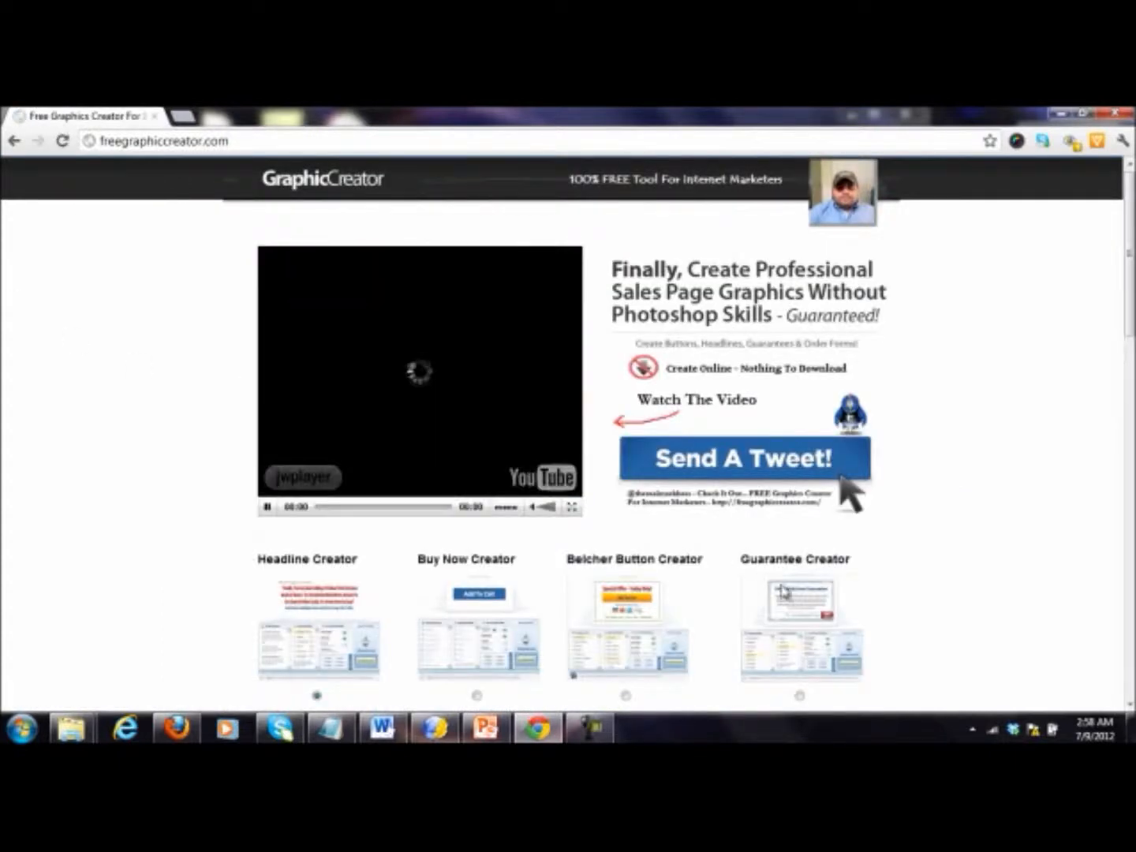
pyautogui.click(802, 697)
pyautogui.scroll(-2, 907, 631)
pyautogui.click(857, 587)
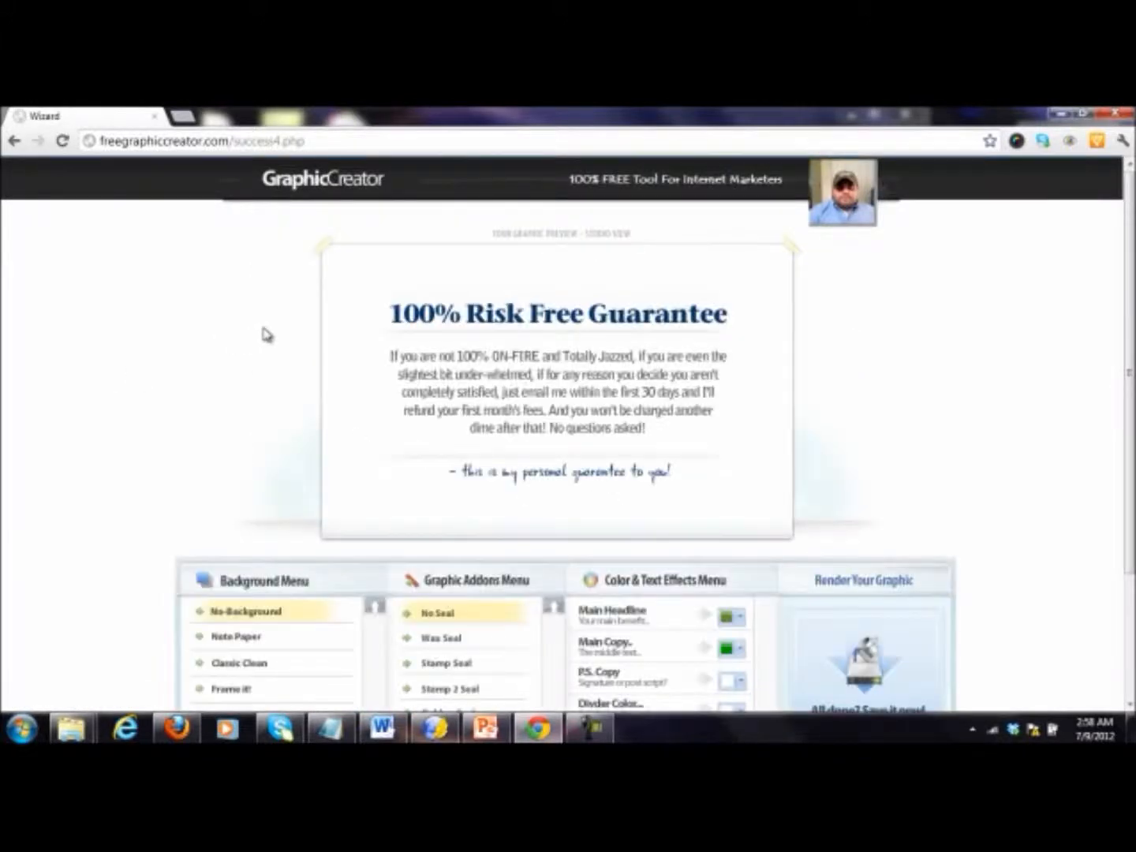
# Step: Try the Note Paper, Classic Clean, Frame It!, Blue Tape It and Clean Green backgrounds on the guarantee graphic
pyautogui.scroll(-2, 279, 363)
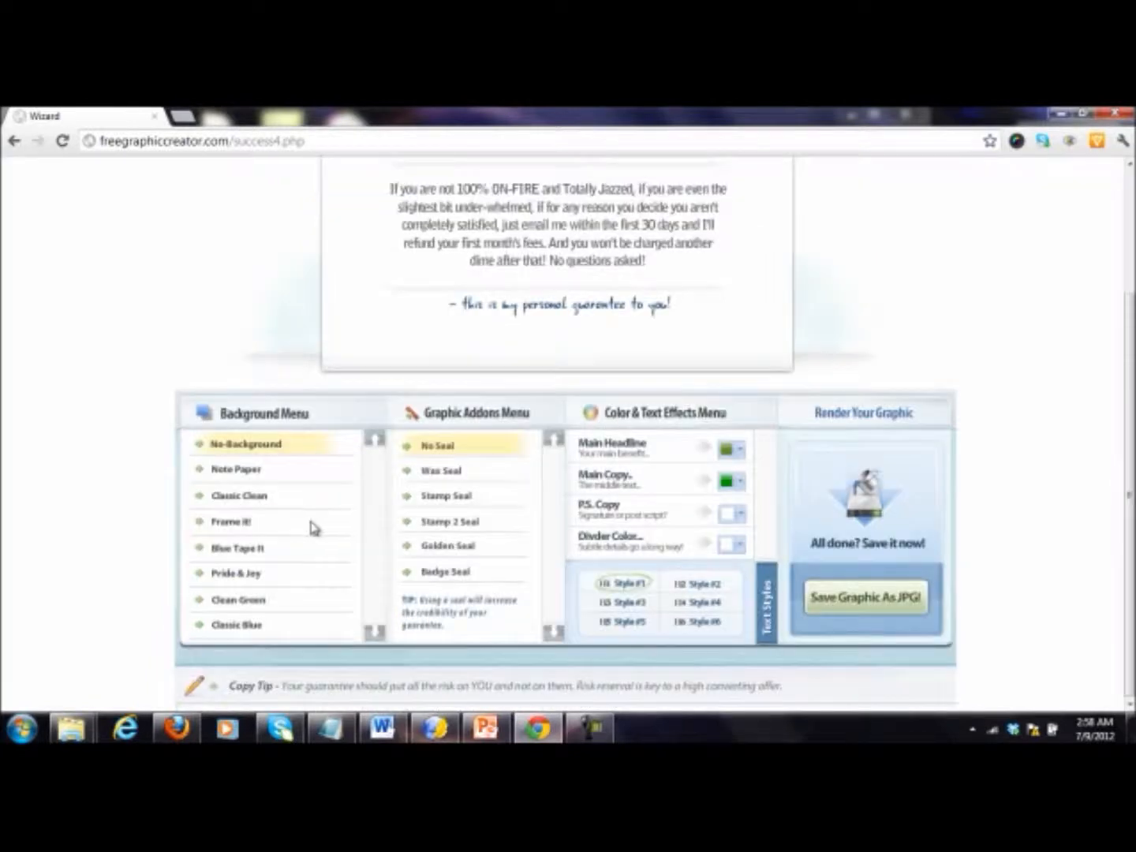
pyautogui.click(248, 474)
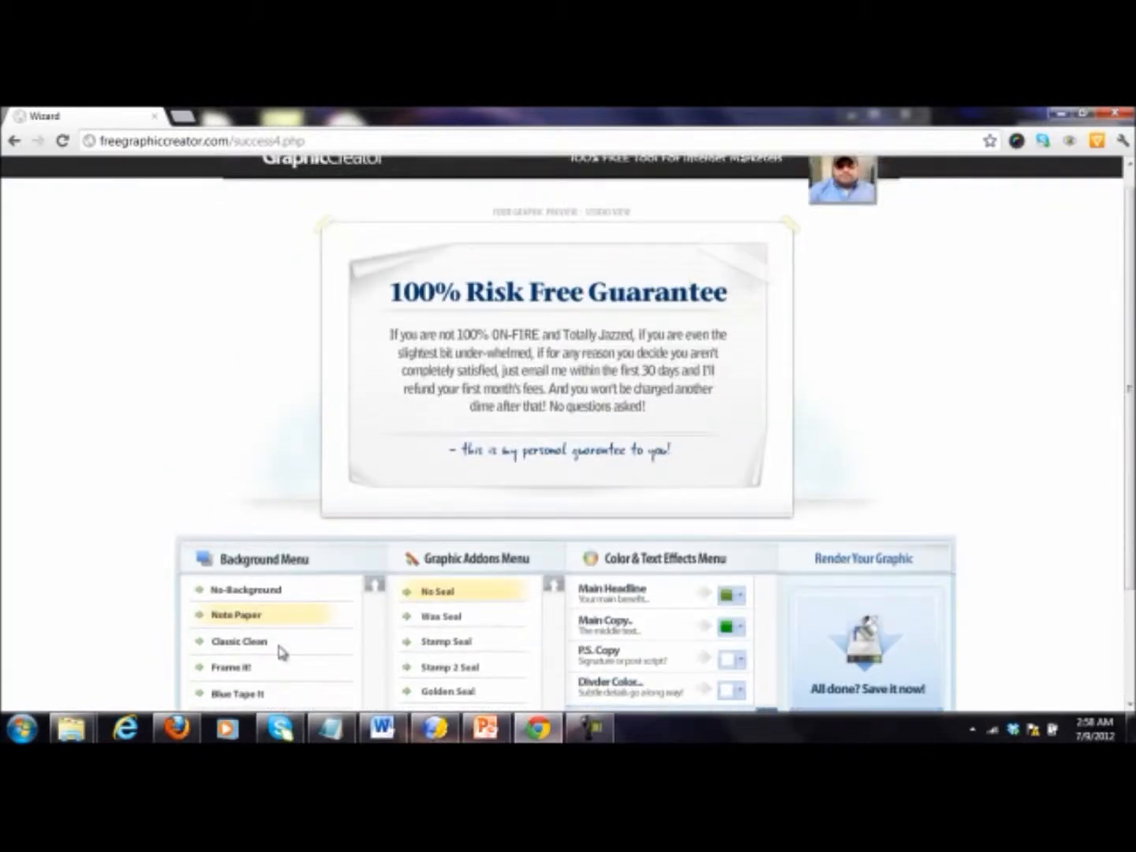
pyautogui.click(279, 646)
pyautogui.click(235, 669)
pyautogui.scroll(-2, 237, 669)
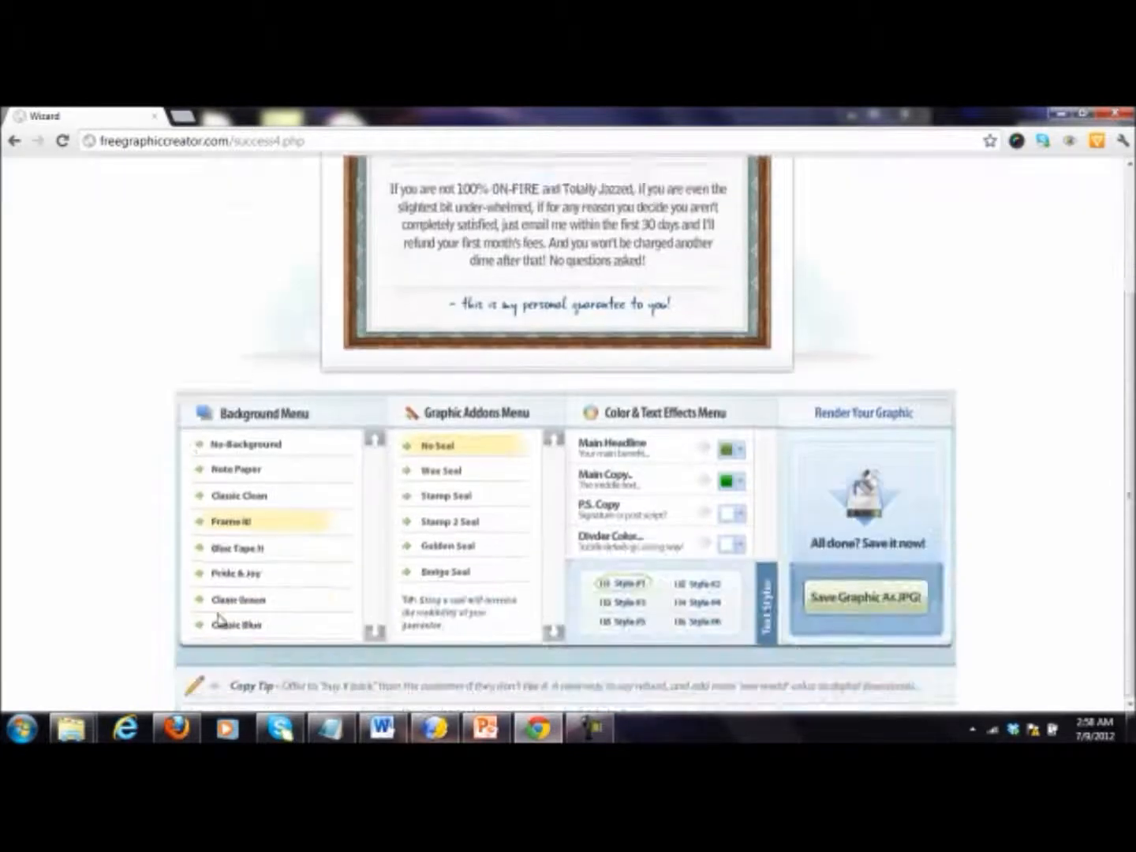
pyautogui.click(253, 553)
pyautogui.click(266, 654)
pyautogui.click(271, 685)
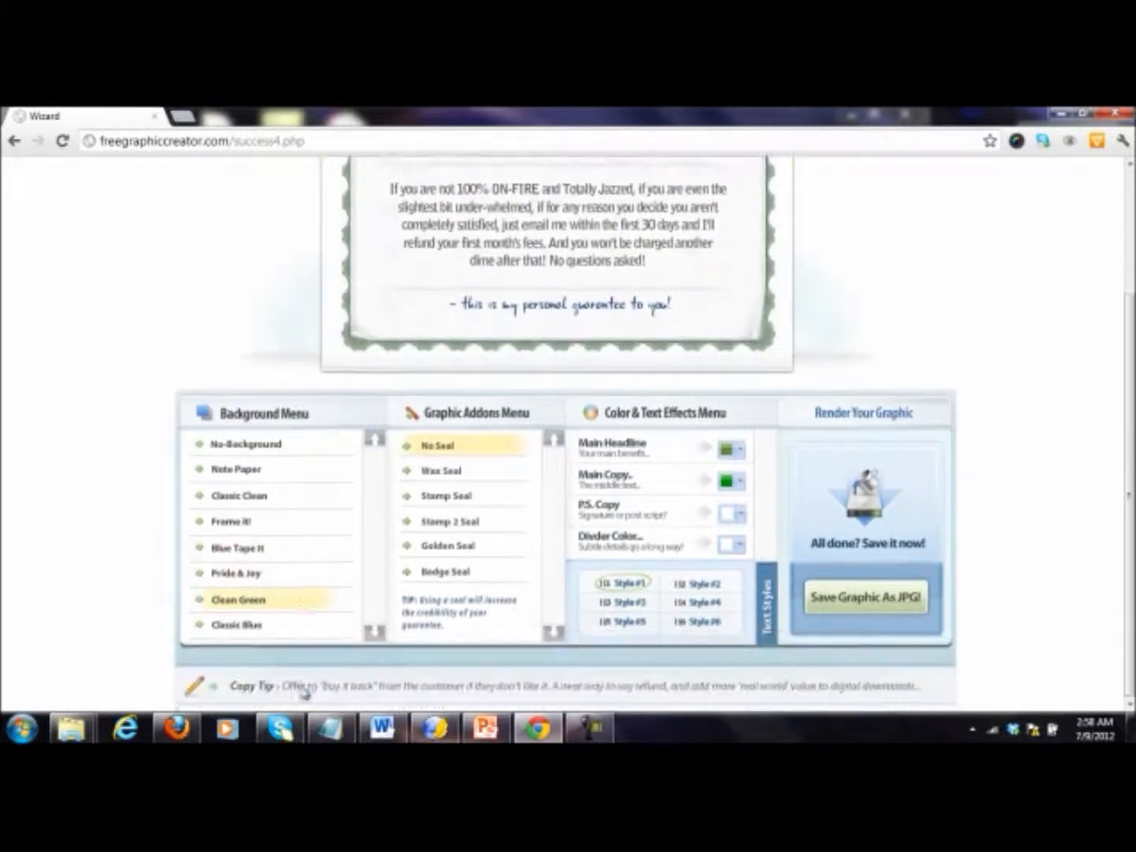
# Step: Set the guarantee graphic's background to Classic Blue and add the Stamp 2 Seal
pyautogui.click(268, 629)
pyautogui.scroll(-3, 816, 508)
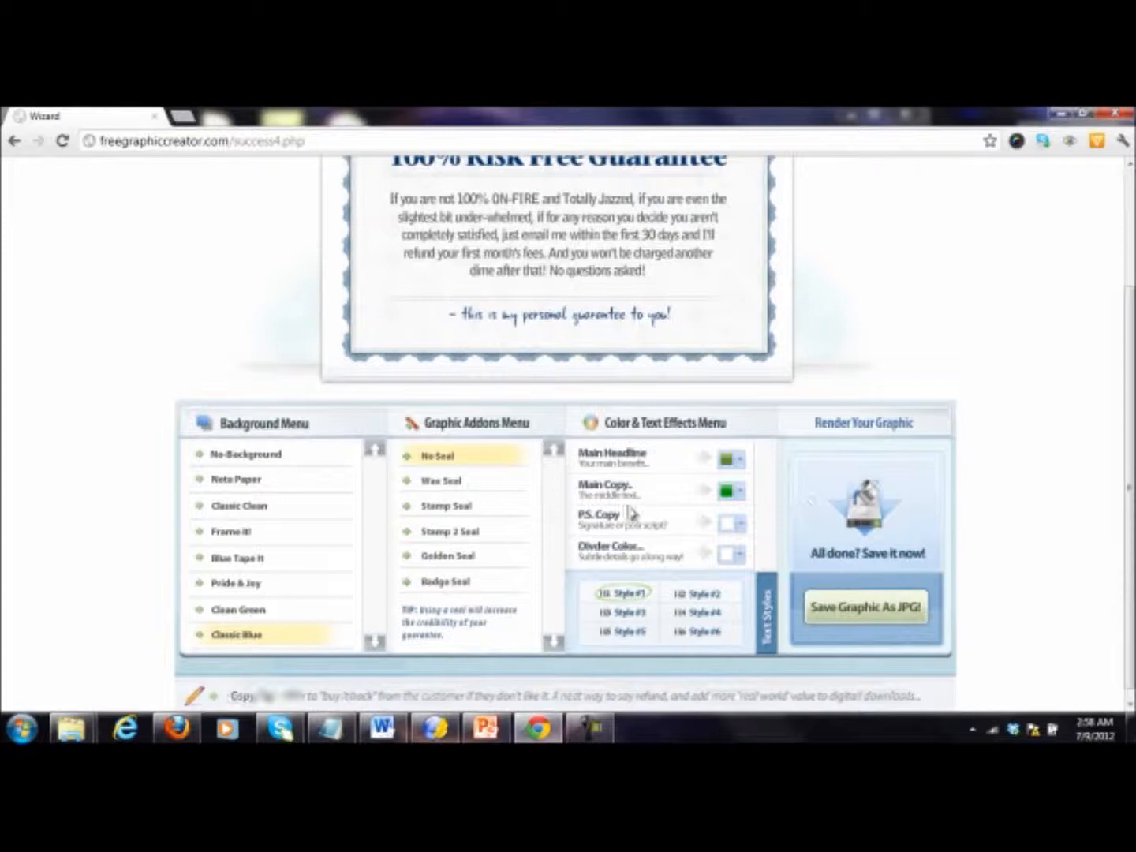
pyautogui.click(445, 481)
pyautogui.click(443, 580)
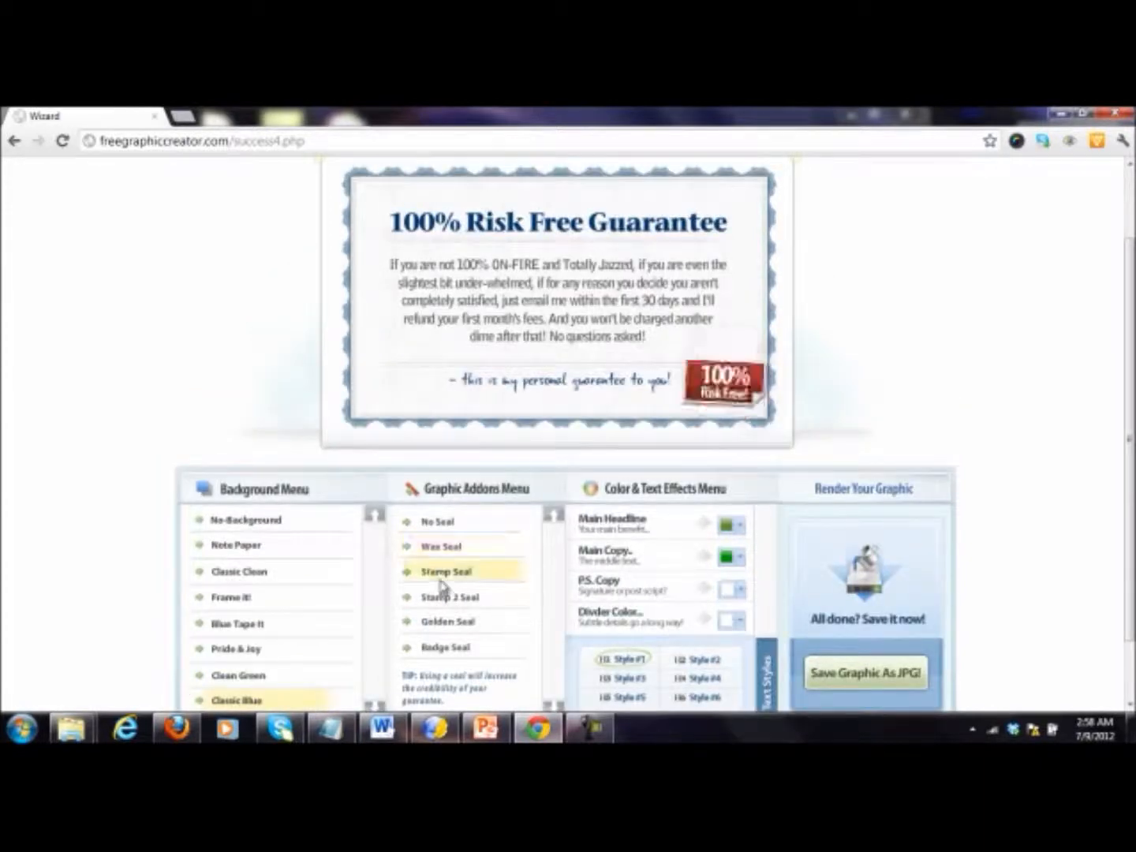
pyautogui.click(448, 598)
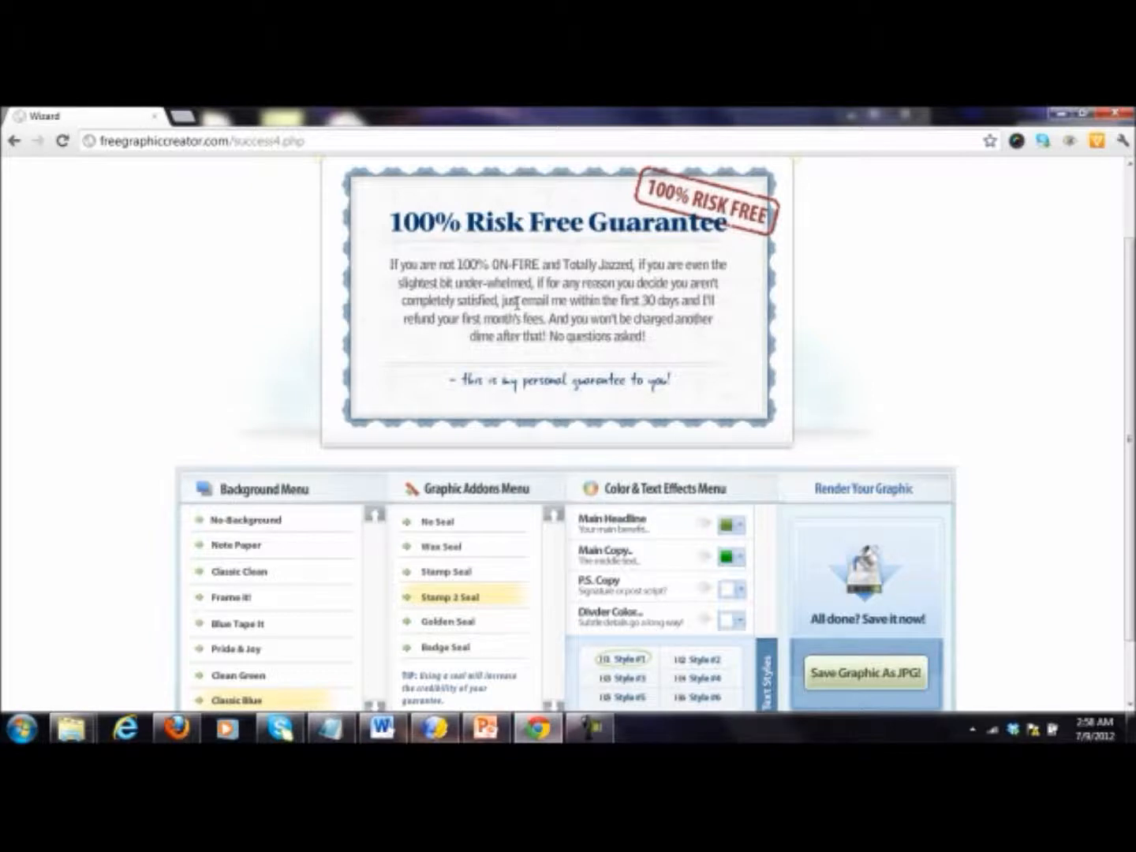
# Step: Replace the guarantee's closing line "this is my personal guarantee to you!" with "sincerely," followed by the sender's full name
pyautogui.moveTo(687, 384); pyautogui.dragTo(478, 392)
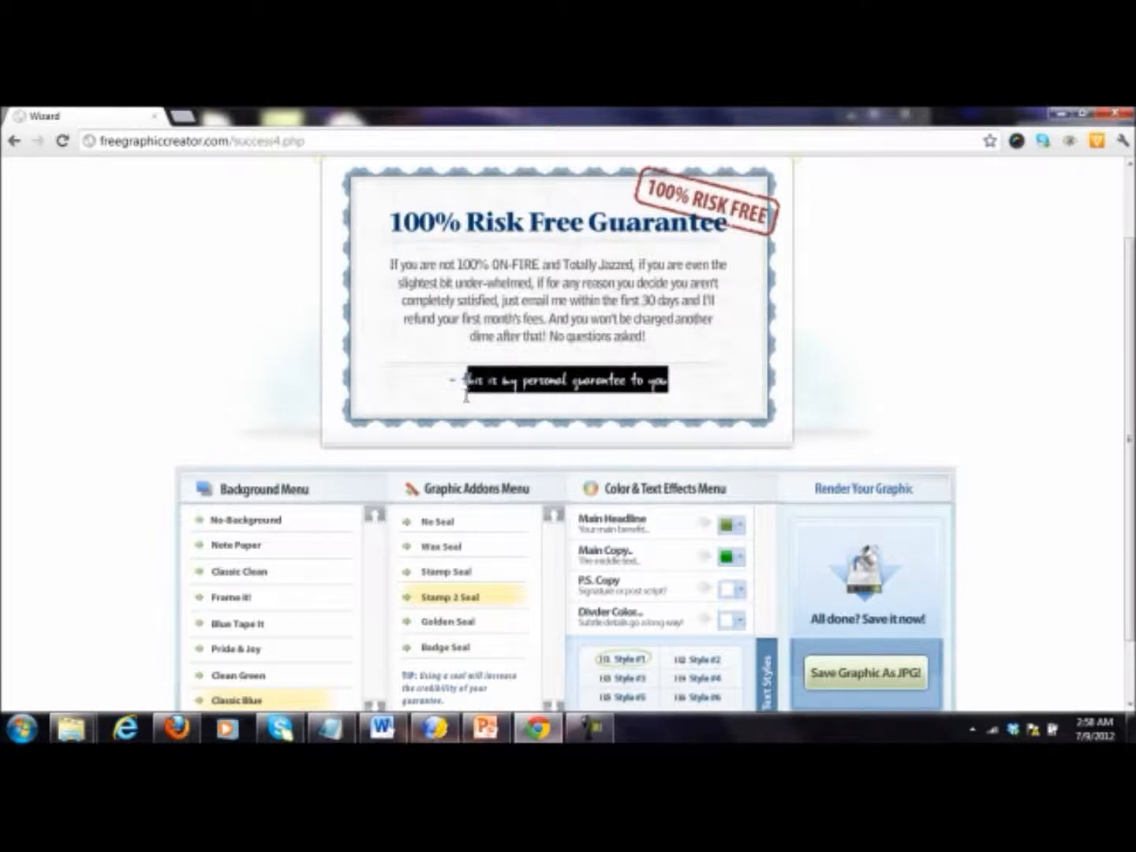
pyautogui.write('sincere')
pyautogui.write('ly, Harth B')
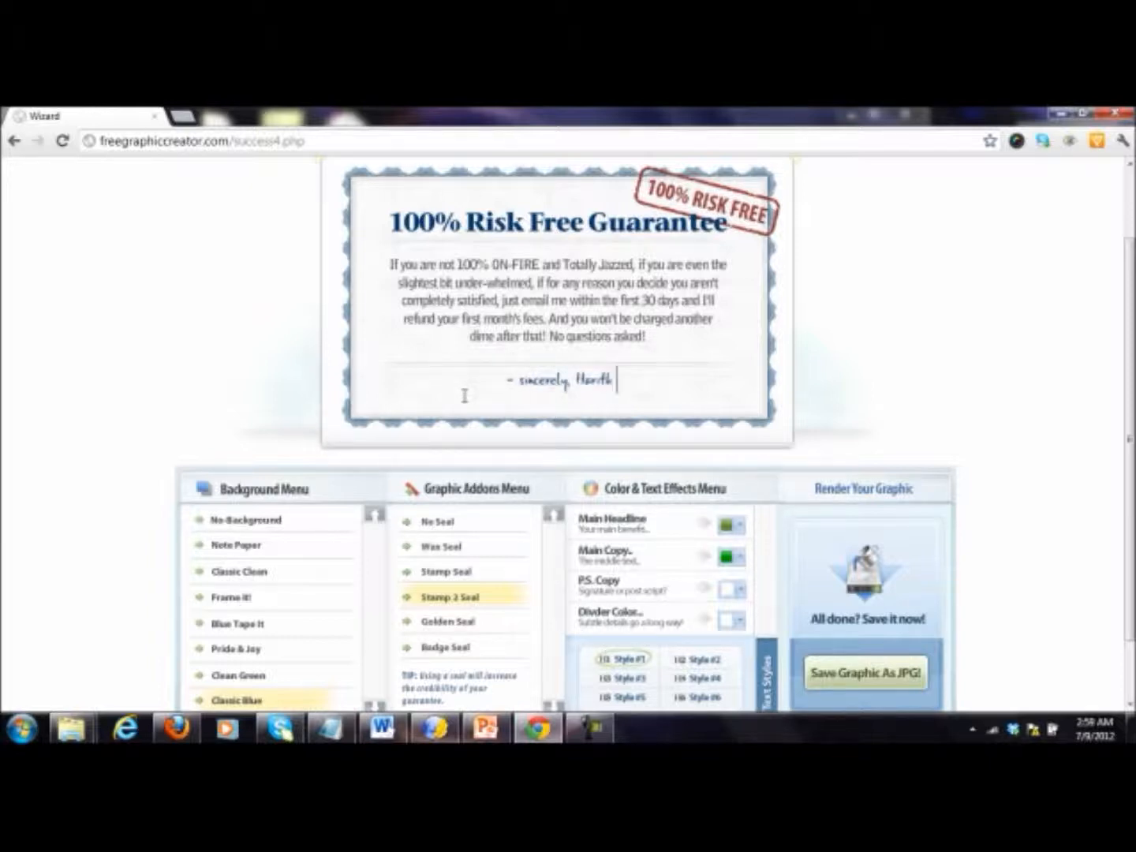
pyautogui.write('ashir')
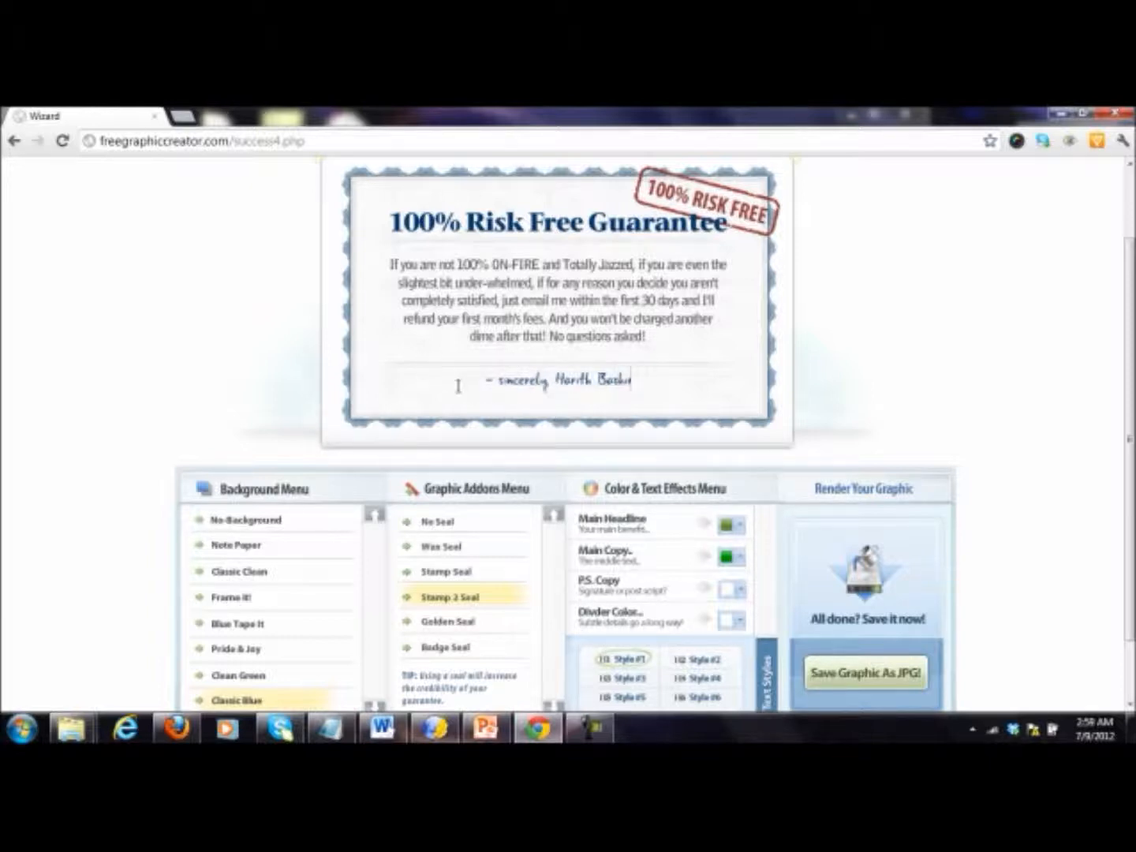
# Step: Save the finished guarantee graphic as a JPG
pyautogui.scroll(-1, 457, 386)
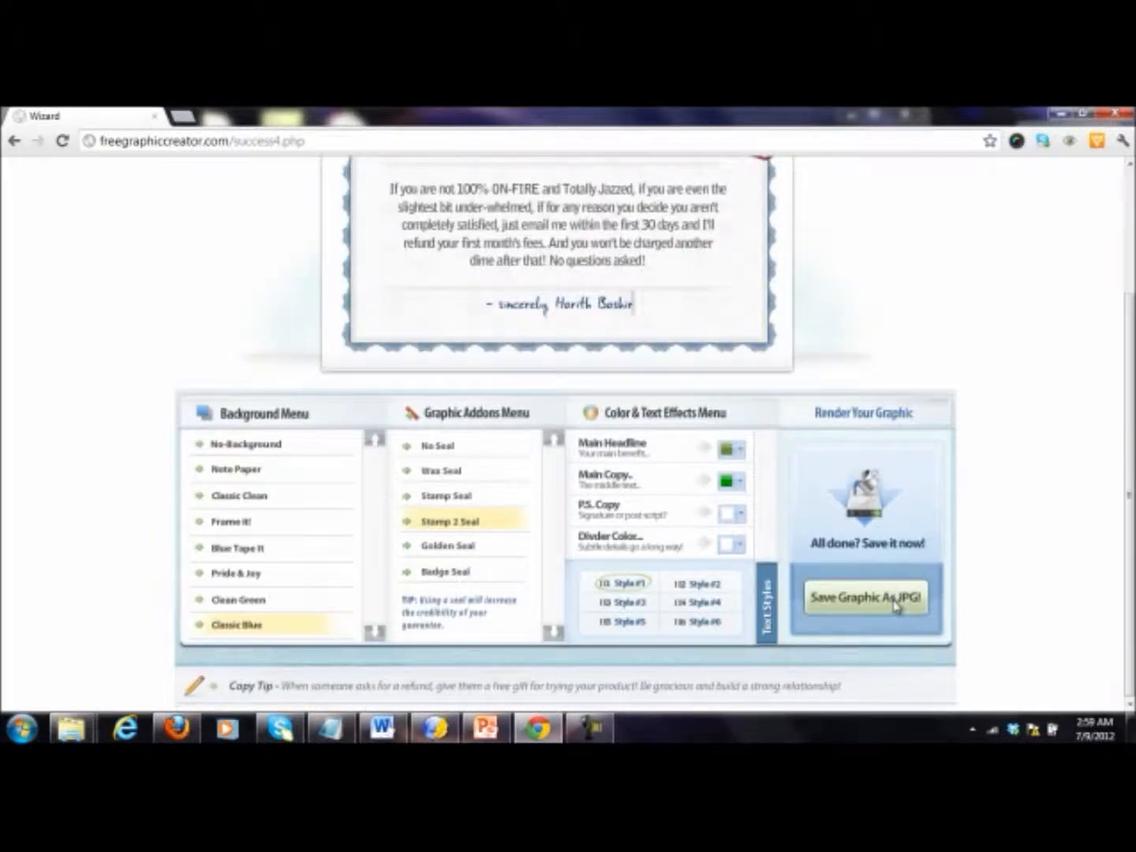
pyautogui.scroll(2, 897, 606)
pyautogui.scroll(-2, 900, 608)
pyautogui.click(909, 609)
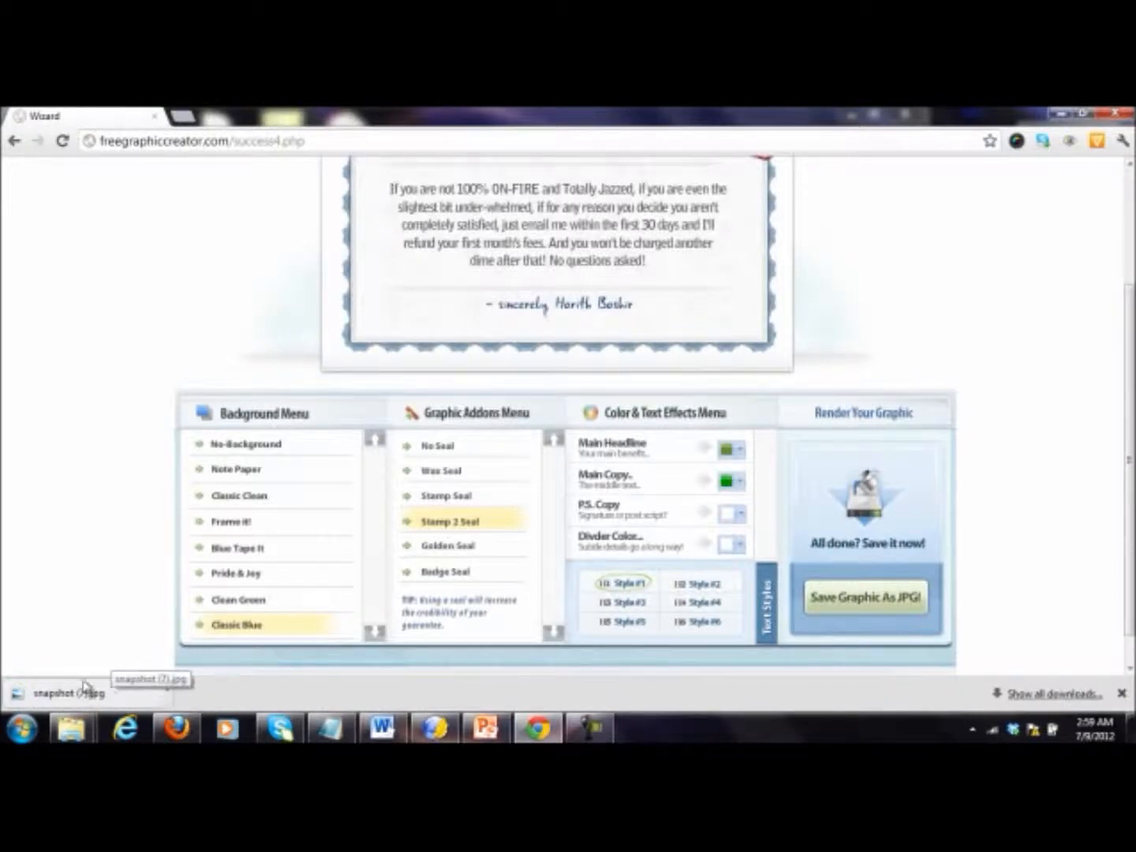
# Step: Show the downloaded snapshot (7).jpg in its folder, cut it, and put the folder and browser windows away
pyautogui.click(171, 692)
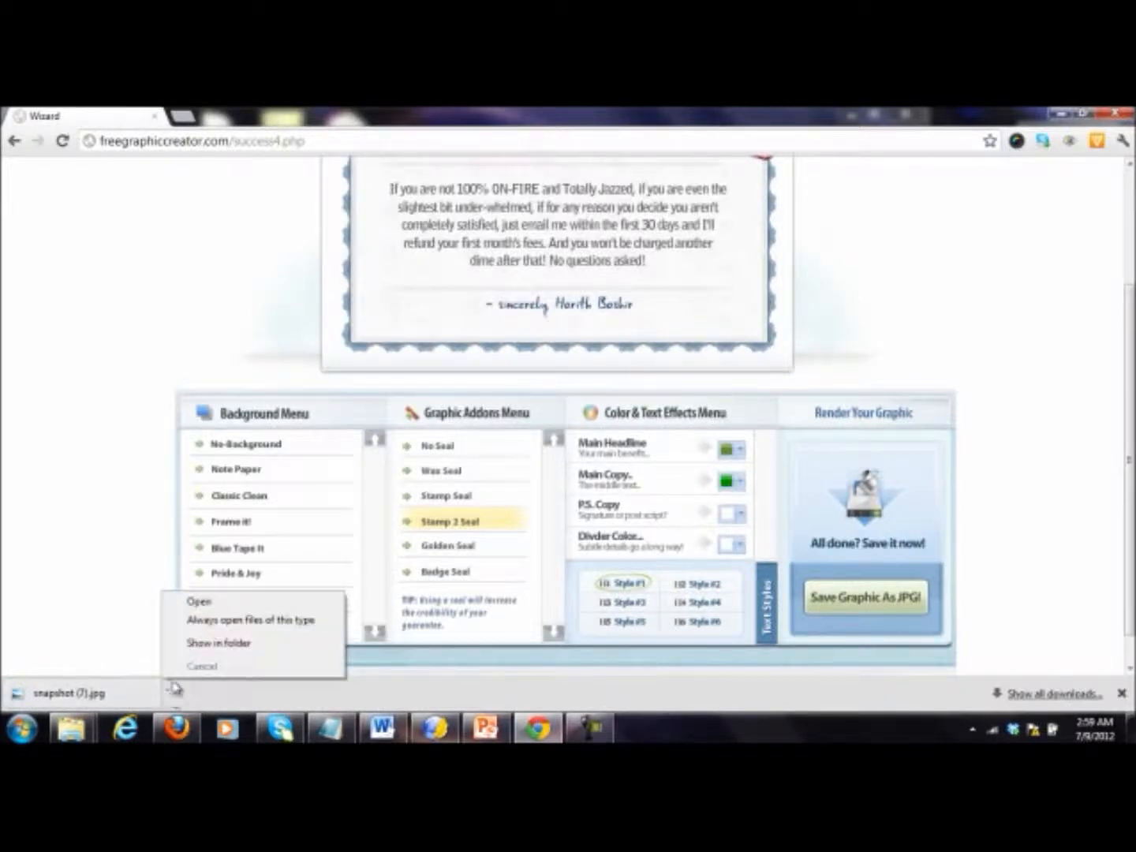
pyautogui.click(218, 643)
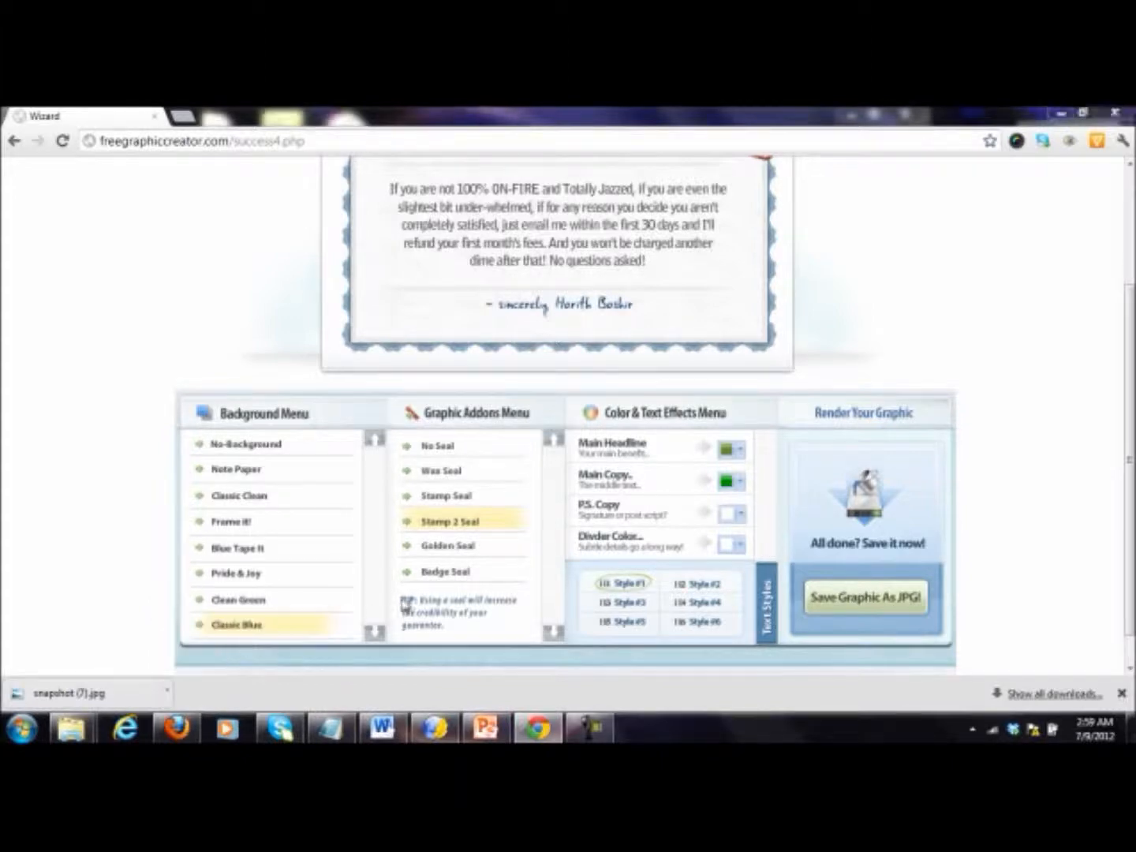
pyautogui.rightClick(309, 521)
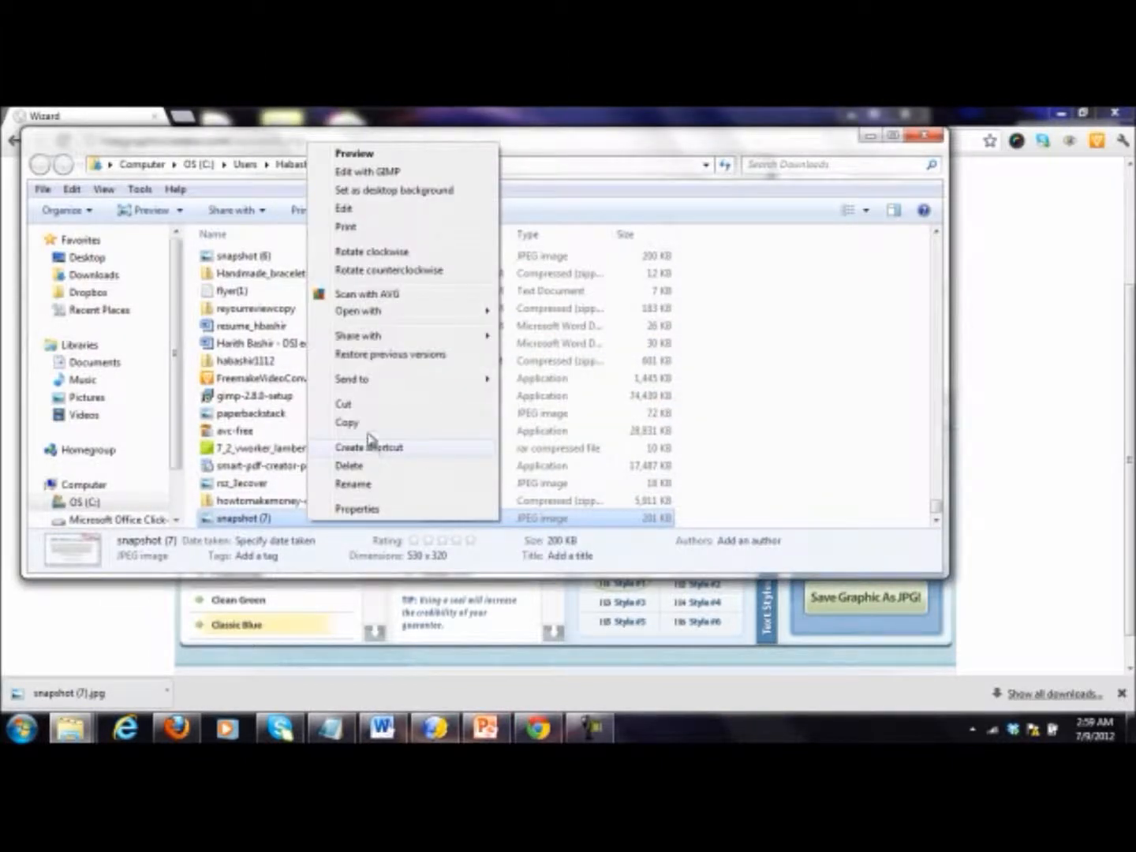
pyautogui.click(343, 403)
pyautogui.click(926, 135)
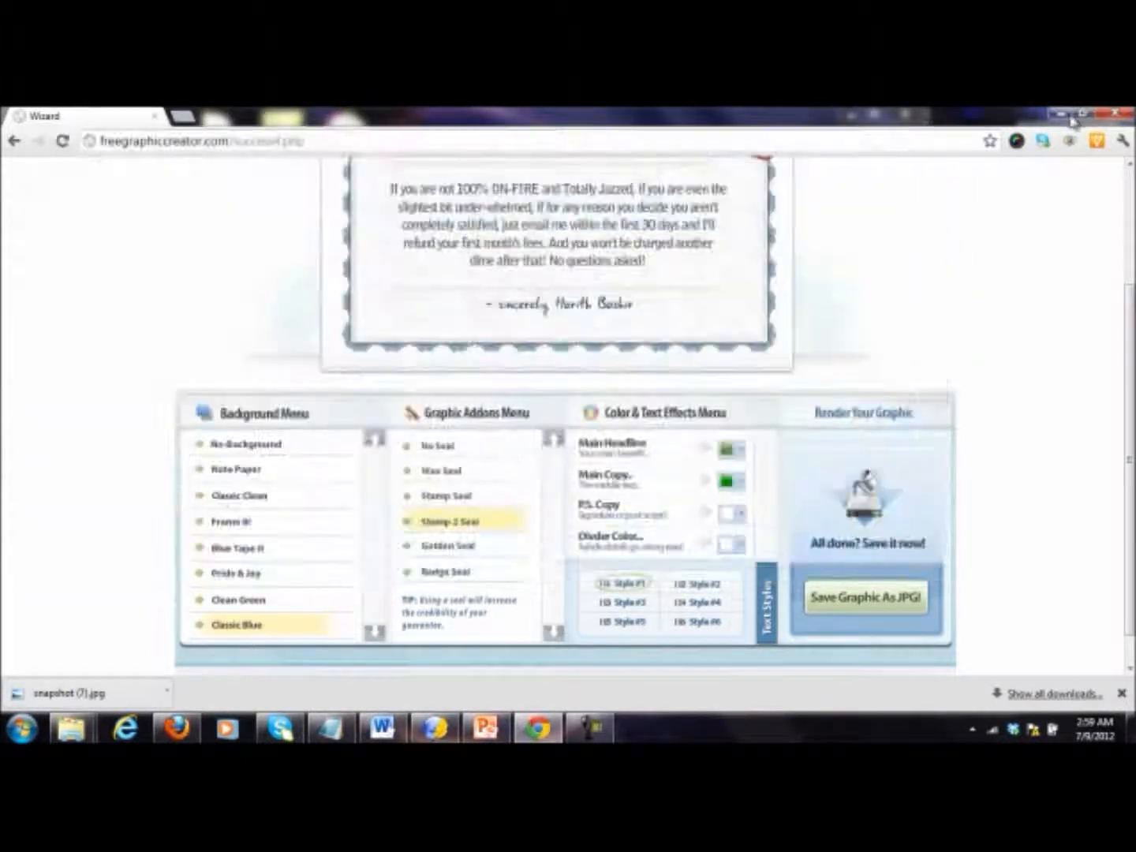
pyautogui.click(1059, 116)
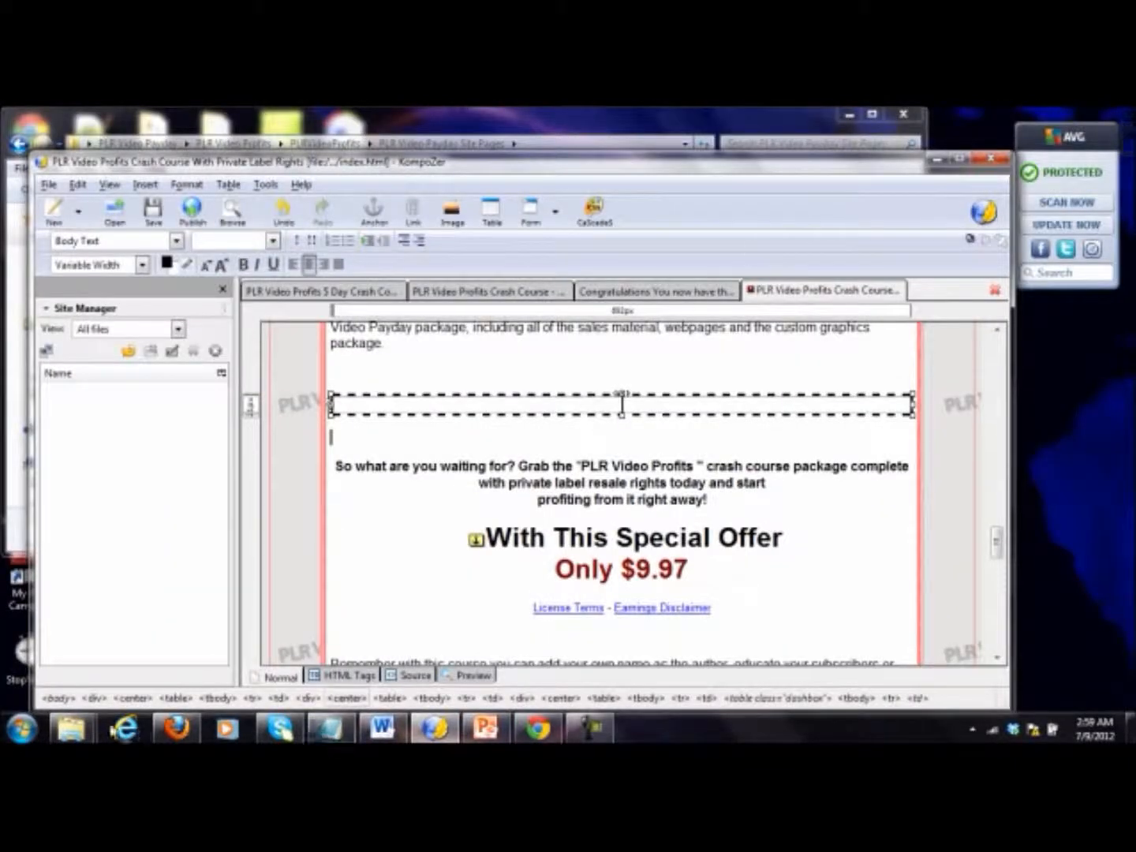
# Step: Paste the image into the PLR Video Payday Site Pages folder, keeping both files of the same name
pyautogui.moveTo(71, 727)
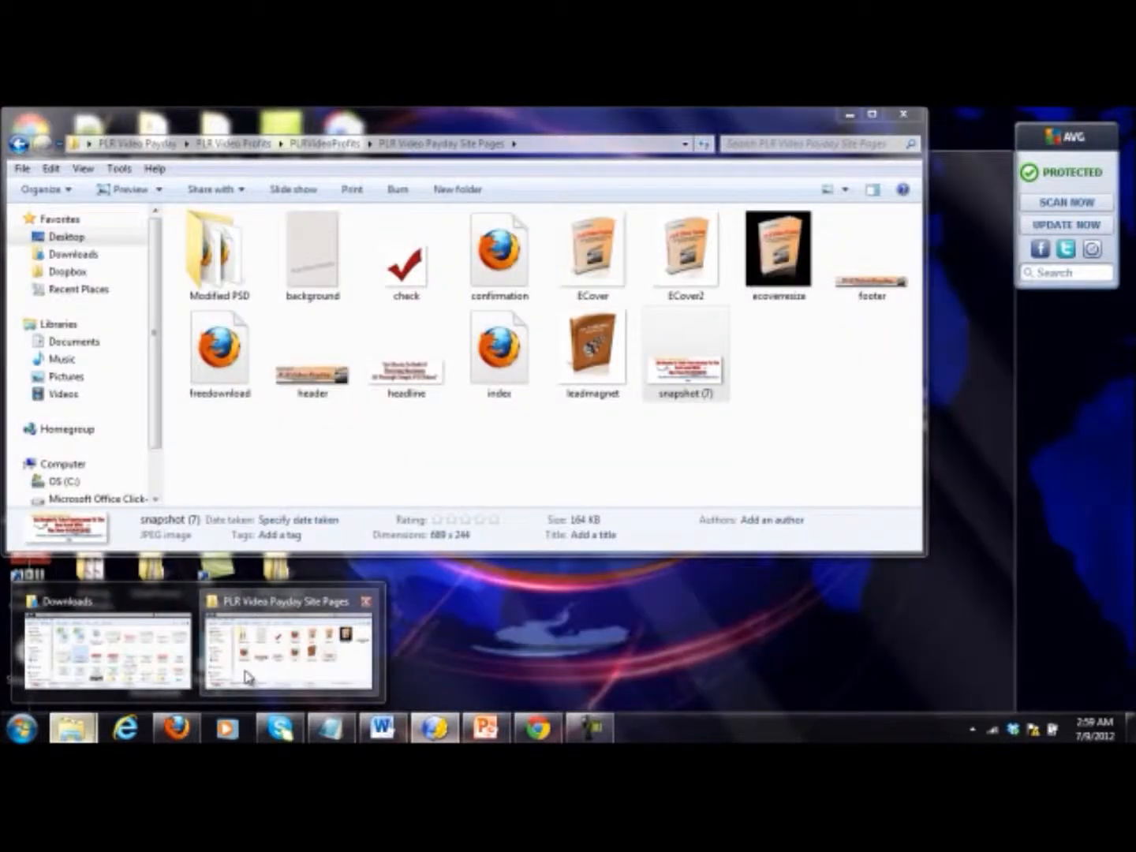
pyautogui.click(280, 655)
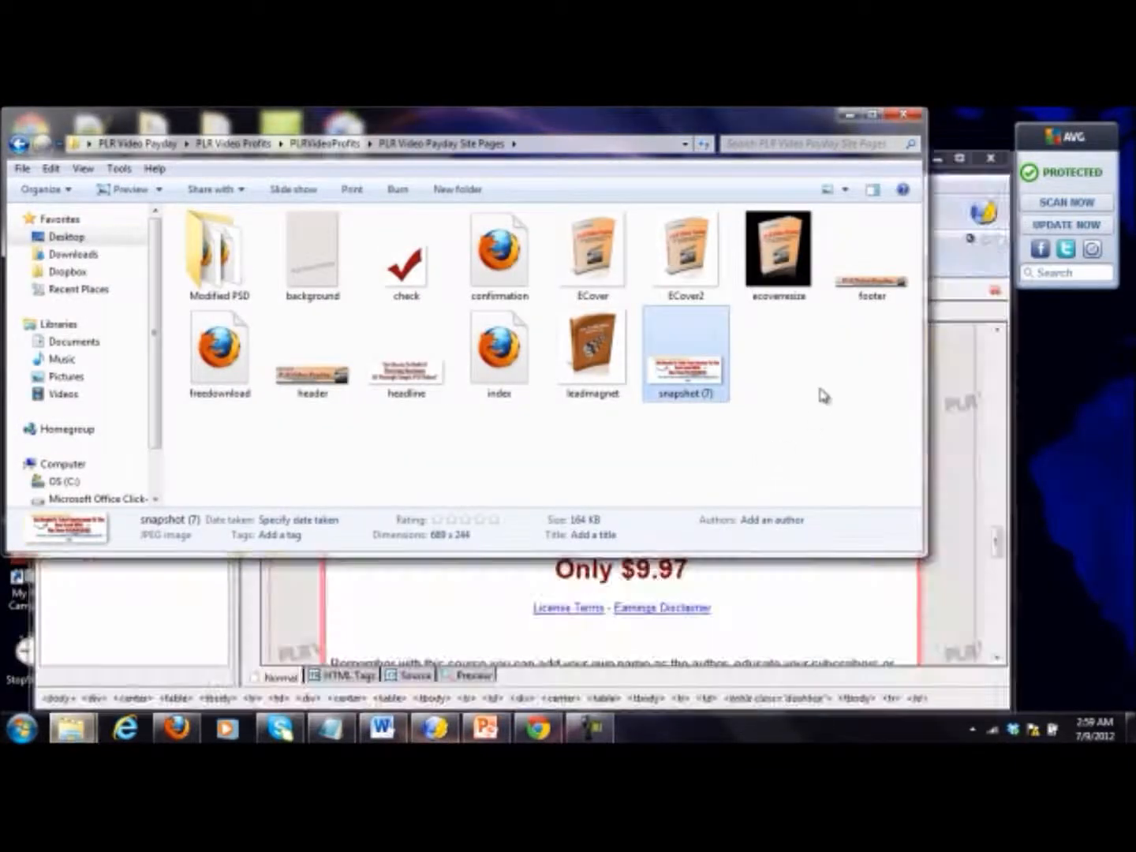
pyautogui.rightClick(825, 385)
pyautogui.click(862, 497)
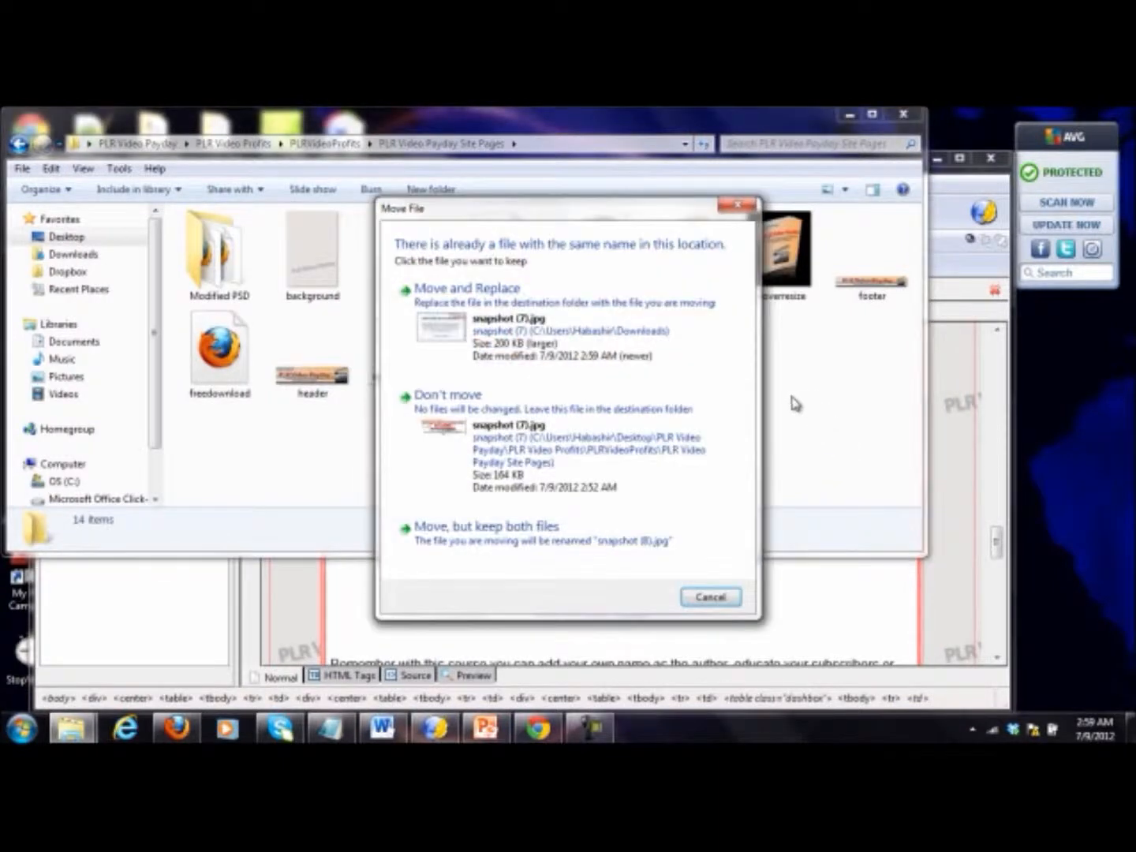
pyautogui.click(597, 551)
# Step: Rename the newly moved guarantee image as guarantee
pyautogui.rightClick(783, 383)
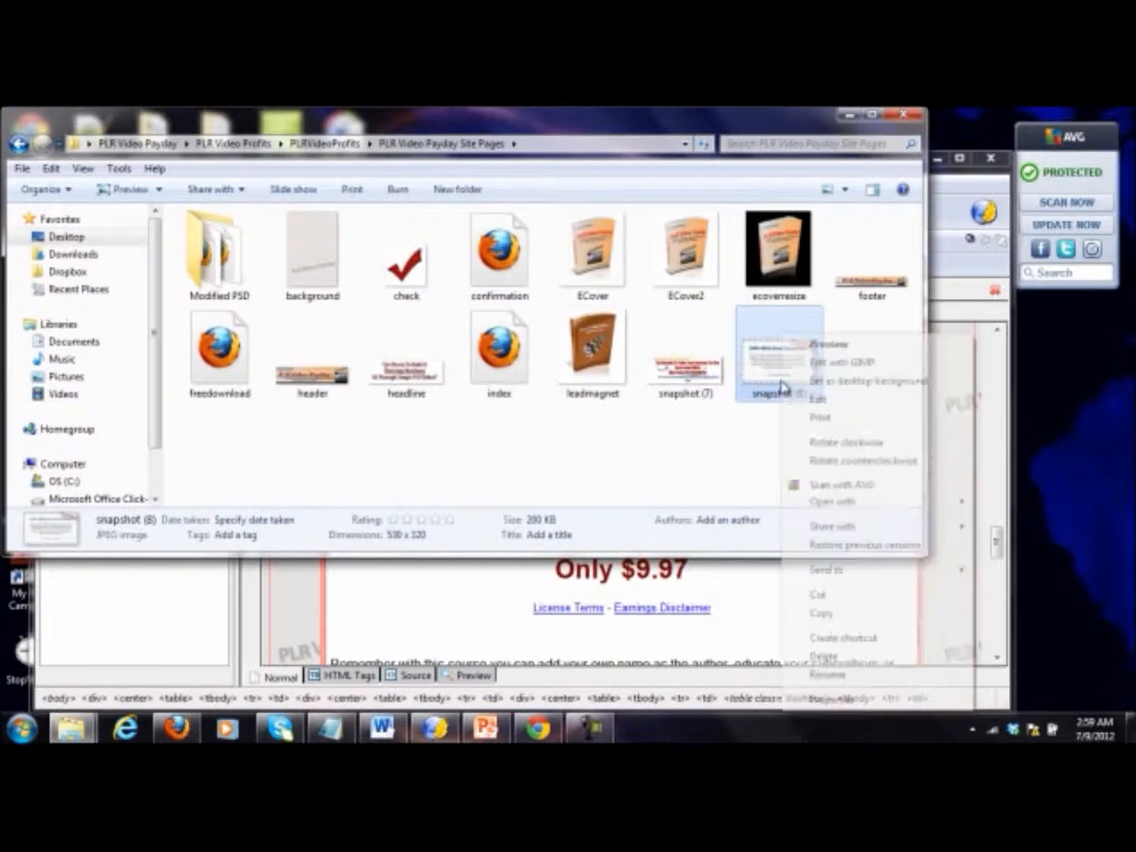
pyautogui.click(830, 675)
pyautogui.write('guaran')
pyautogui.press('BackSpace')
pyautogui.press('BackSpace')
pyautogui.press('BackSpace')
pyautogui.write('rantee')
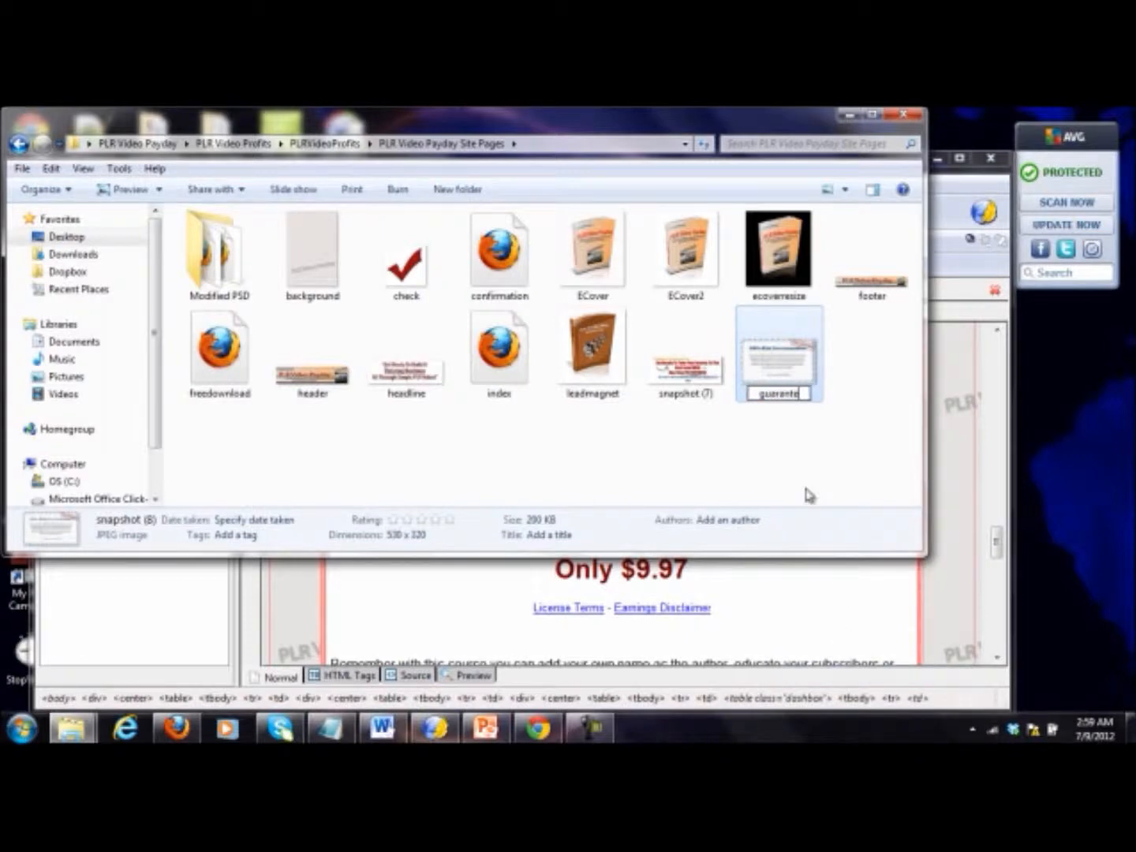
pyautogui.press('Return')
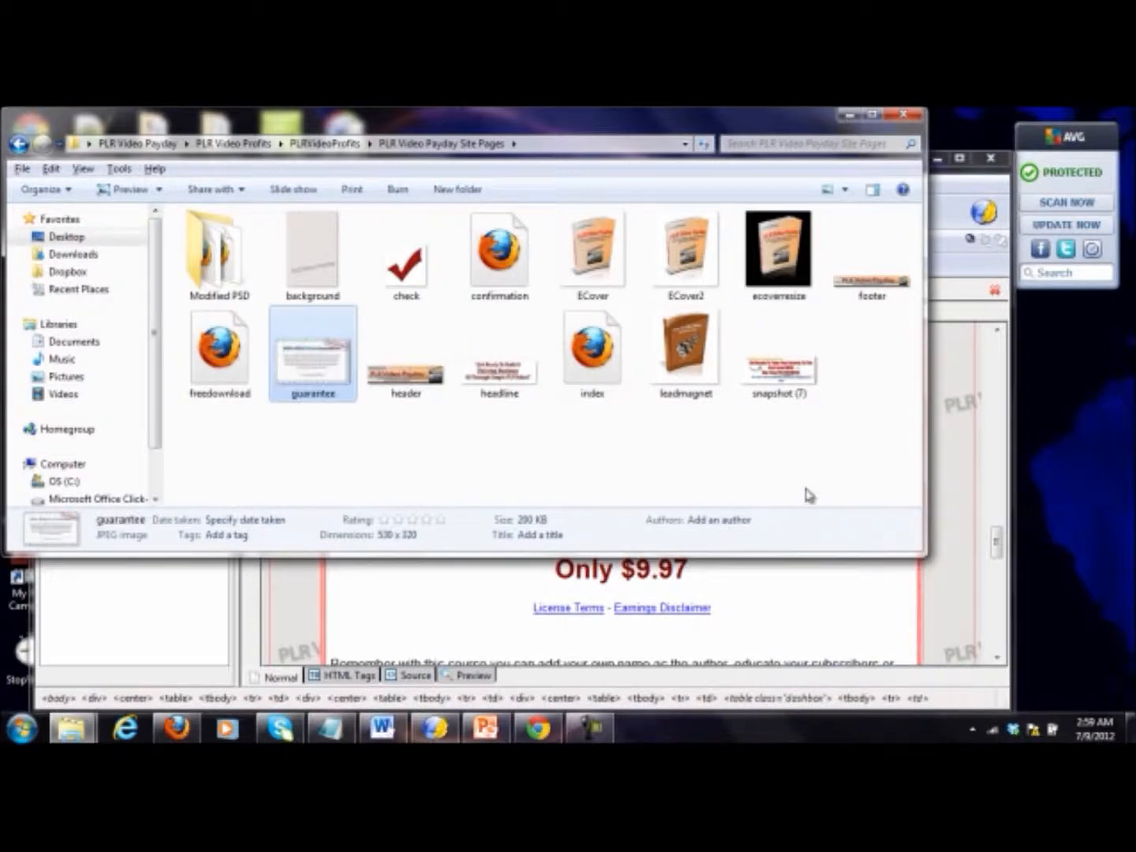
# Step: Switch to KompoZer and insert guarantee.jpg into the dashed box of the sales page, without alternate text
pyautogui.click(998, 551)
pyautogui.click(451, 229)
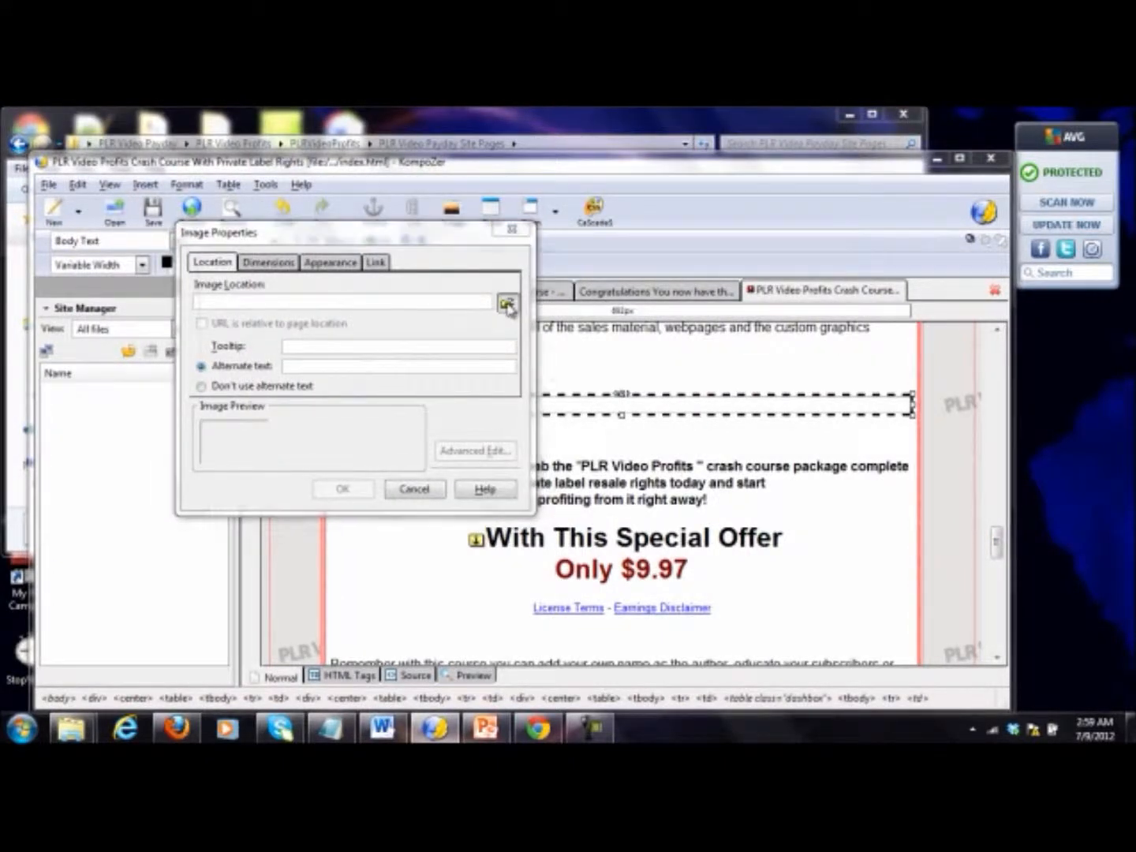
pyautogui.click(508, 304)
pyautogui.doubleClick(684, 479)
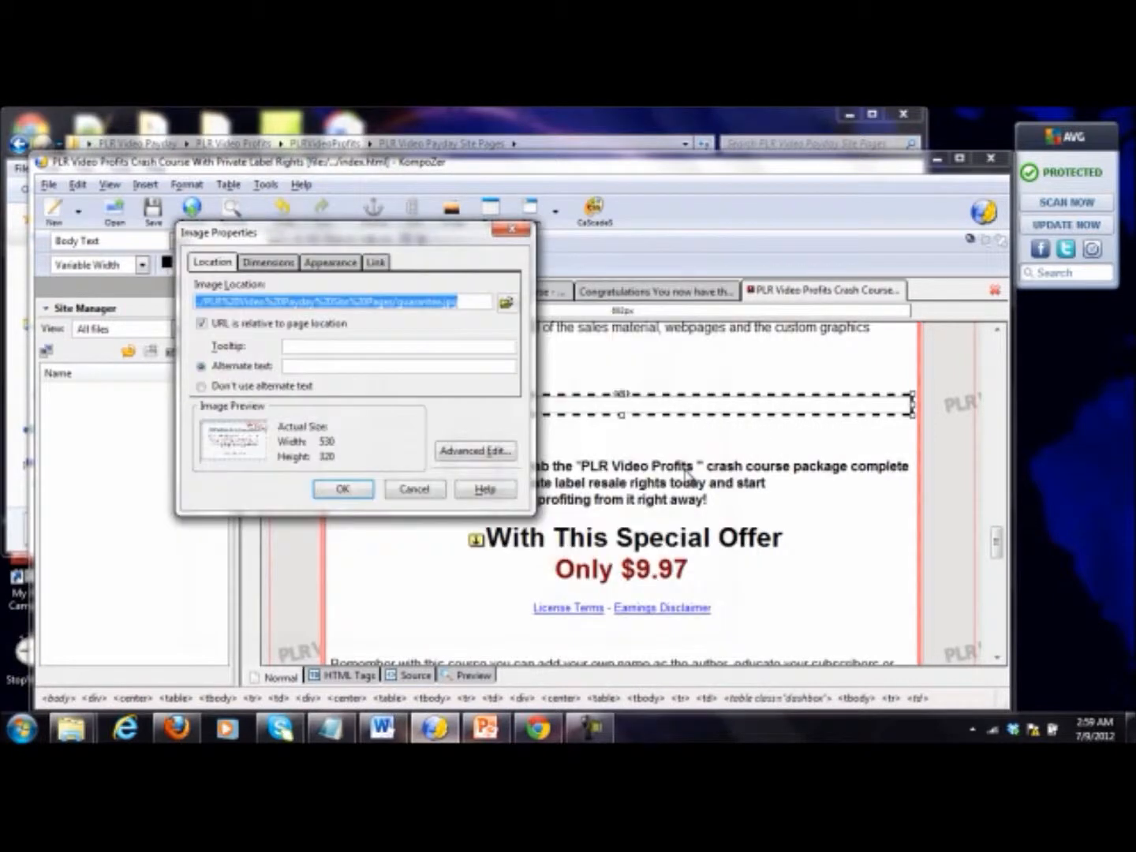
pyautogui.click(251, 386)
pyautogui.click(343, 489)
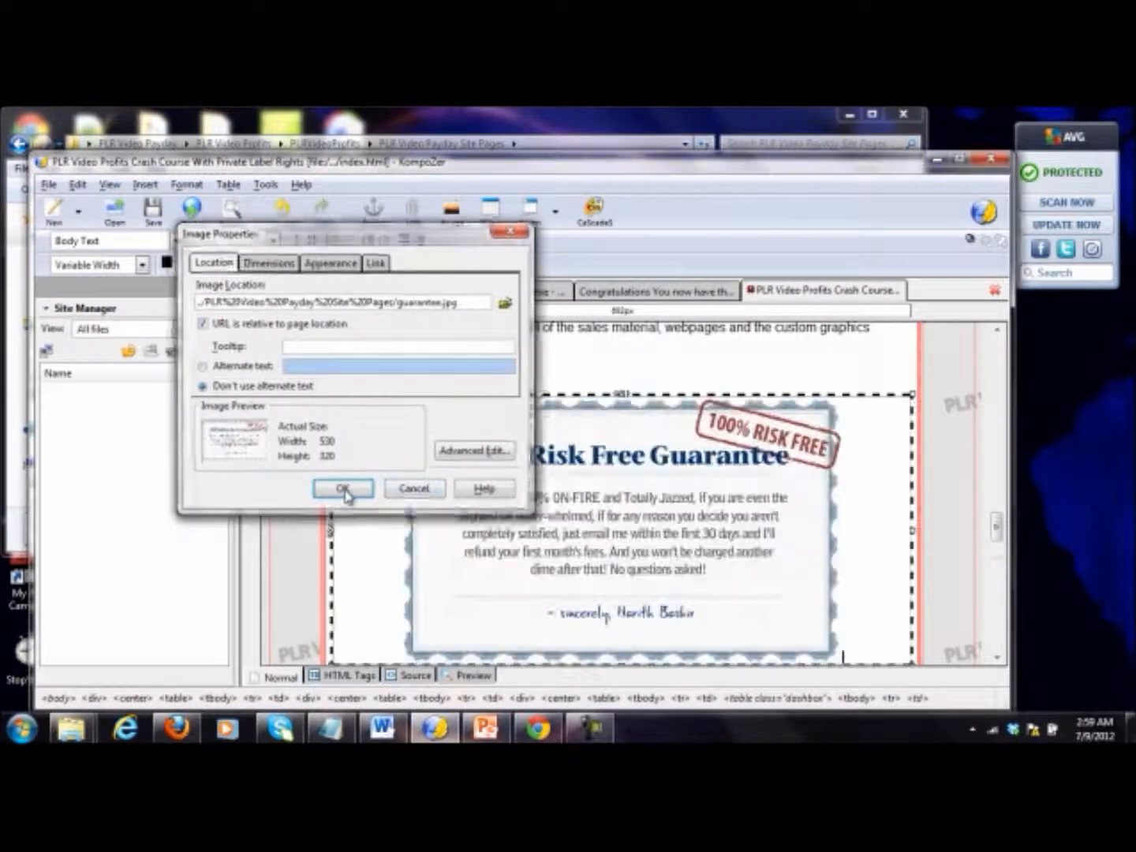
# Step: Review the sales page from the guarantee box down through the signature, footer and private label rights terms, and back up to the header
pyautogui.click(678, 378)
pyautogui.scroll(-1, 877, 475)
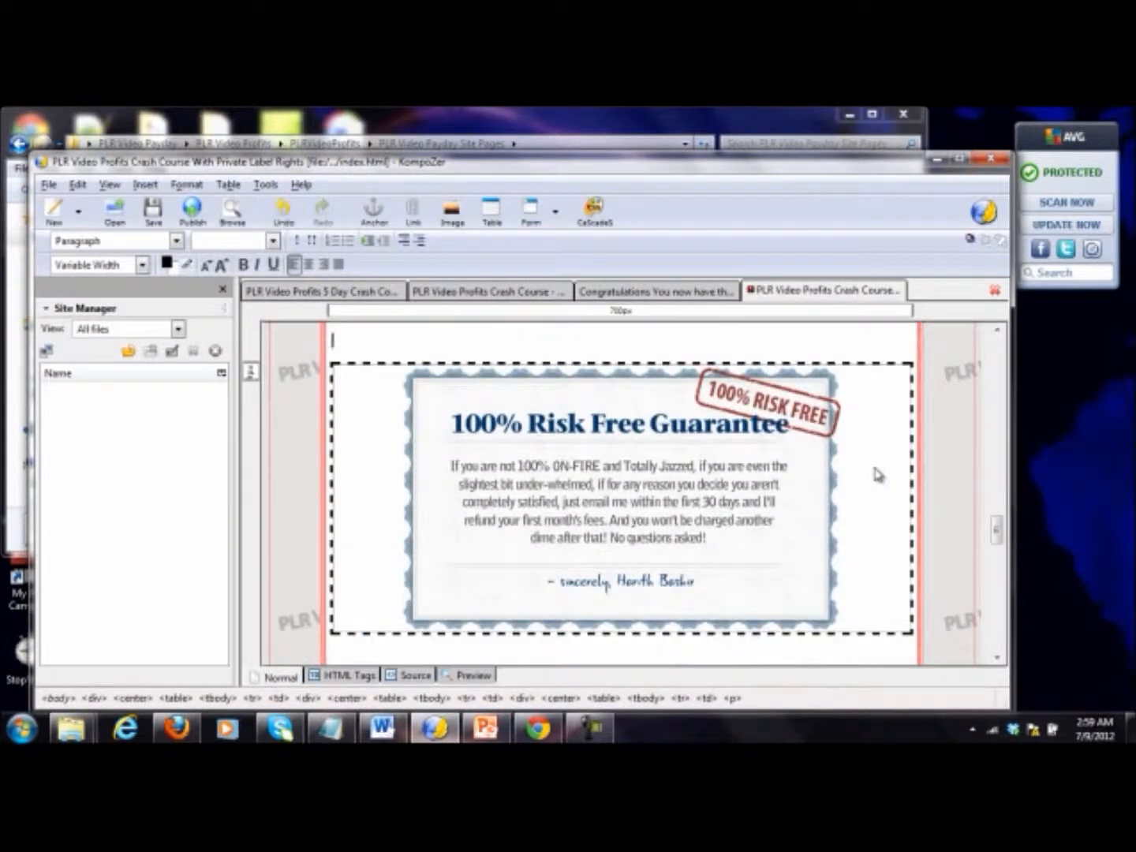
pyautogui.scroll(-5, 878, 475)
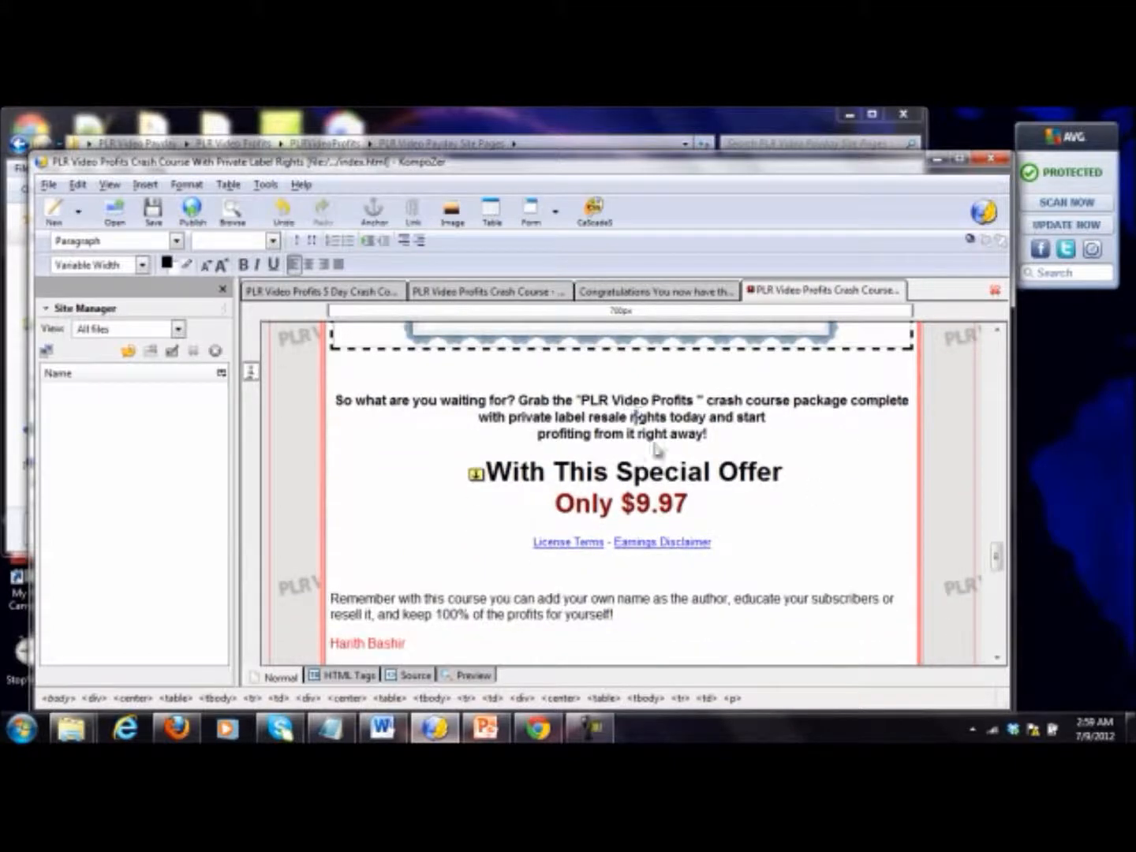
pyautogui.click(786, 565)
pyautogui.scroll(-1, 754, 503)
pyautogui.scroll(-4, 754, 502)
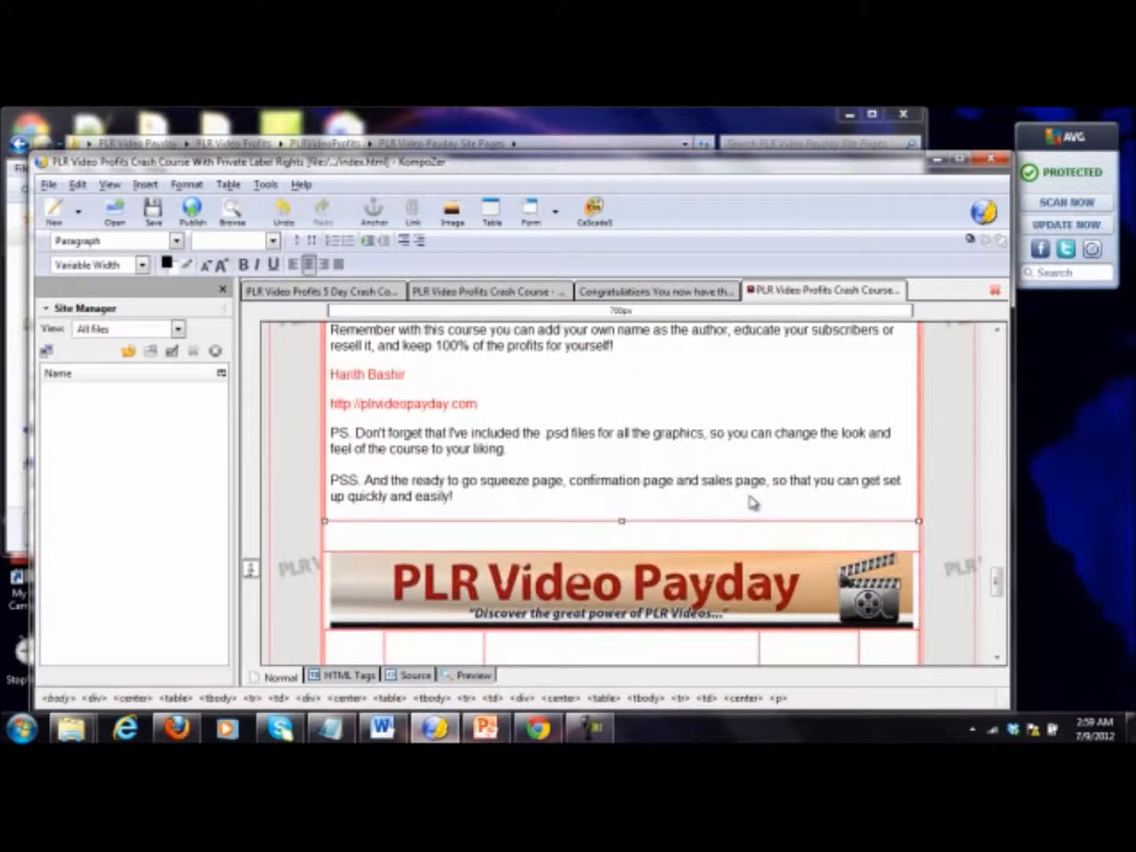
pyautogui.scroll(-5, 753, 503)
pyautogui.scroll(2, 754, 503)
pyautogui.scroll(-2, 753, 502)
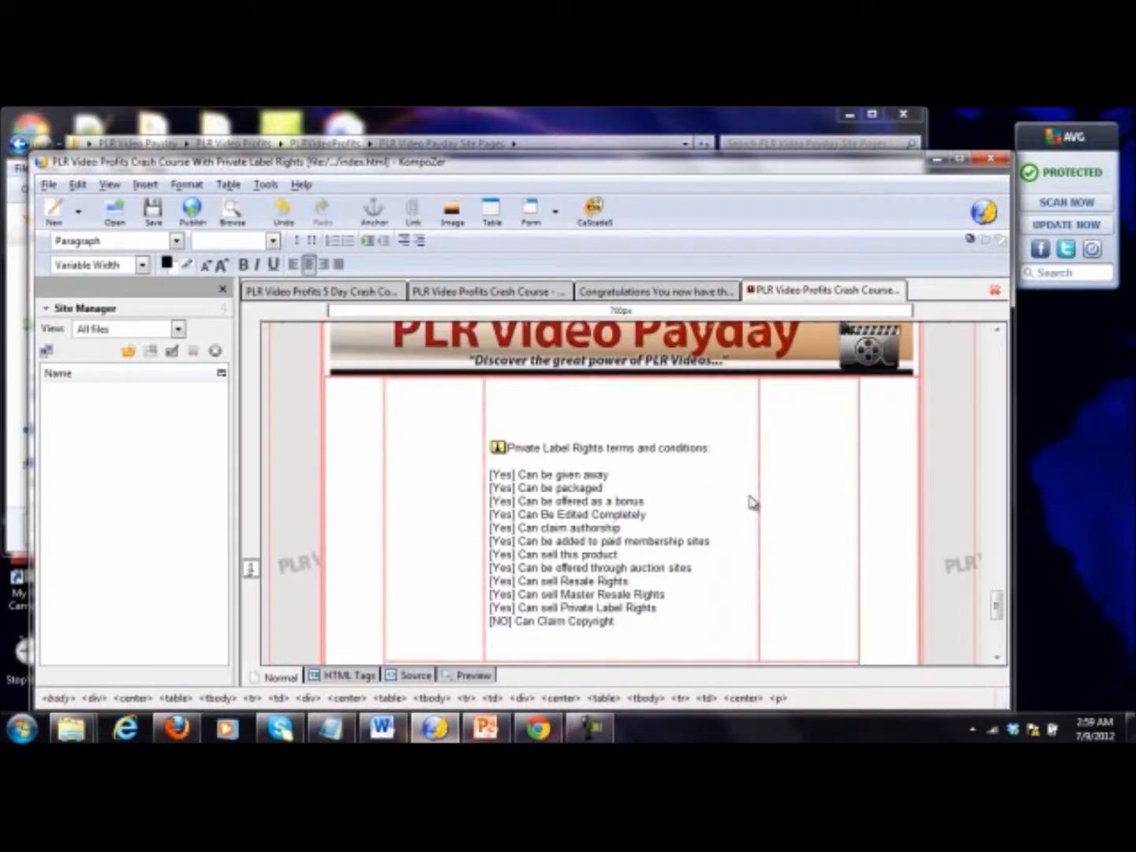
pyautogui.scroll(-6, 753, 503)
pyautogui.scroll(10, 754, 503)
pyautogui.scroll(-6, 754, 503)
pyautogui.scroll(4, 751, 500)
pyautogui.scroll(-3, 751, 500)
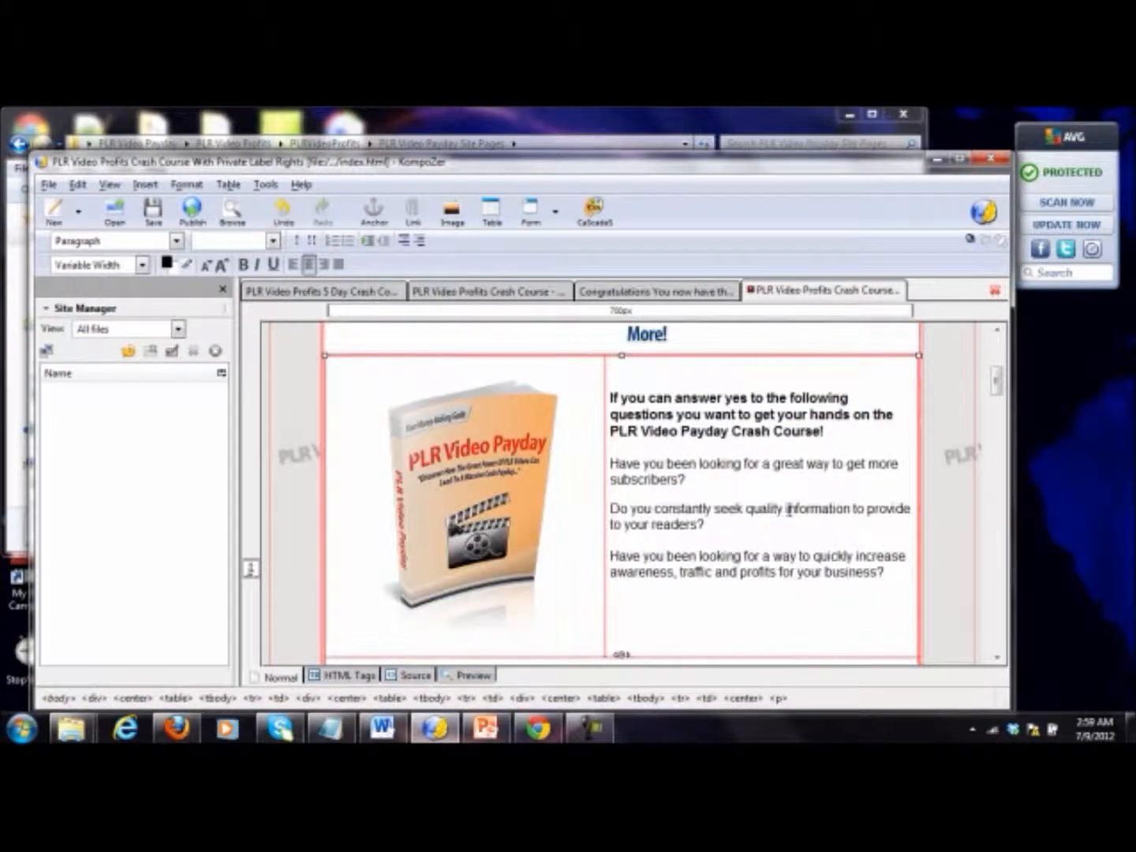
pyautogui.scroll(4, 787, 511)
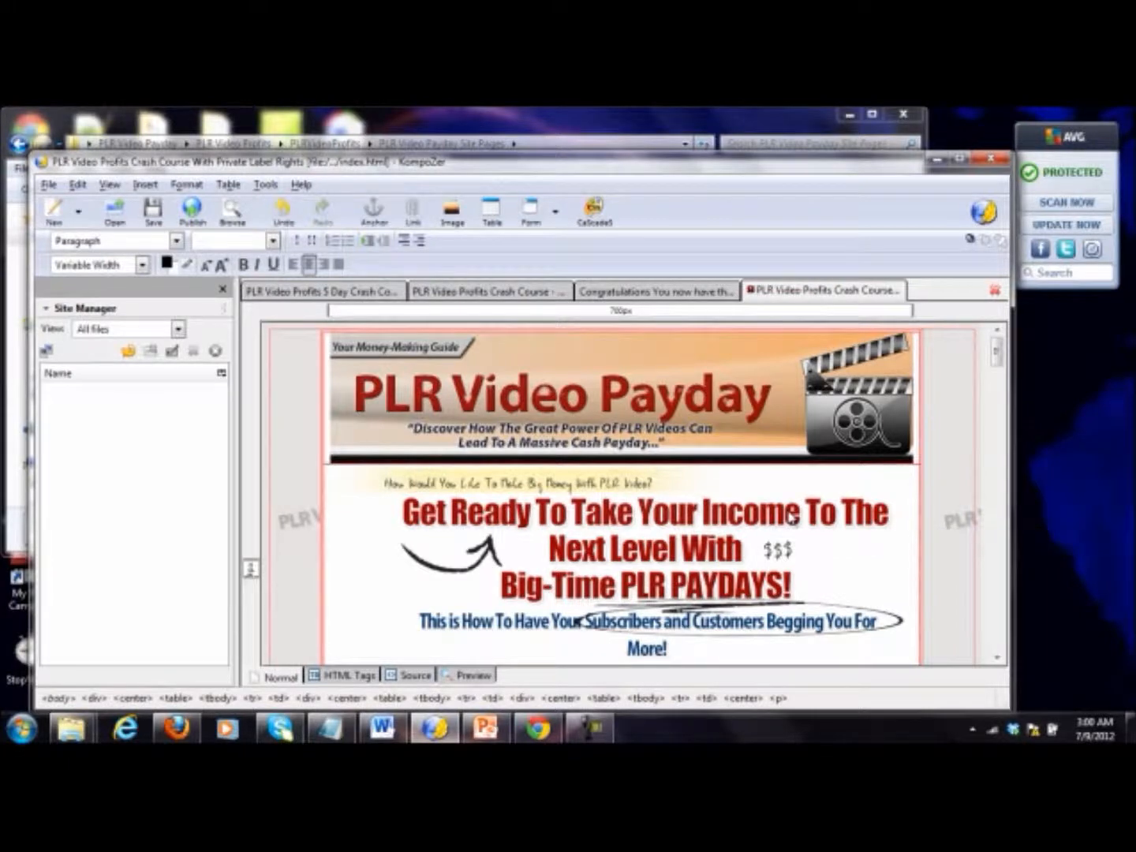
# Step: Add four blank untitled pages in new tabs
pyautogui.rightClick(957, 297)
pyautogui.click(970, 307)
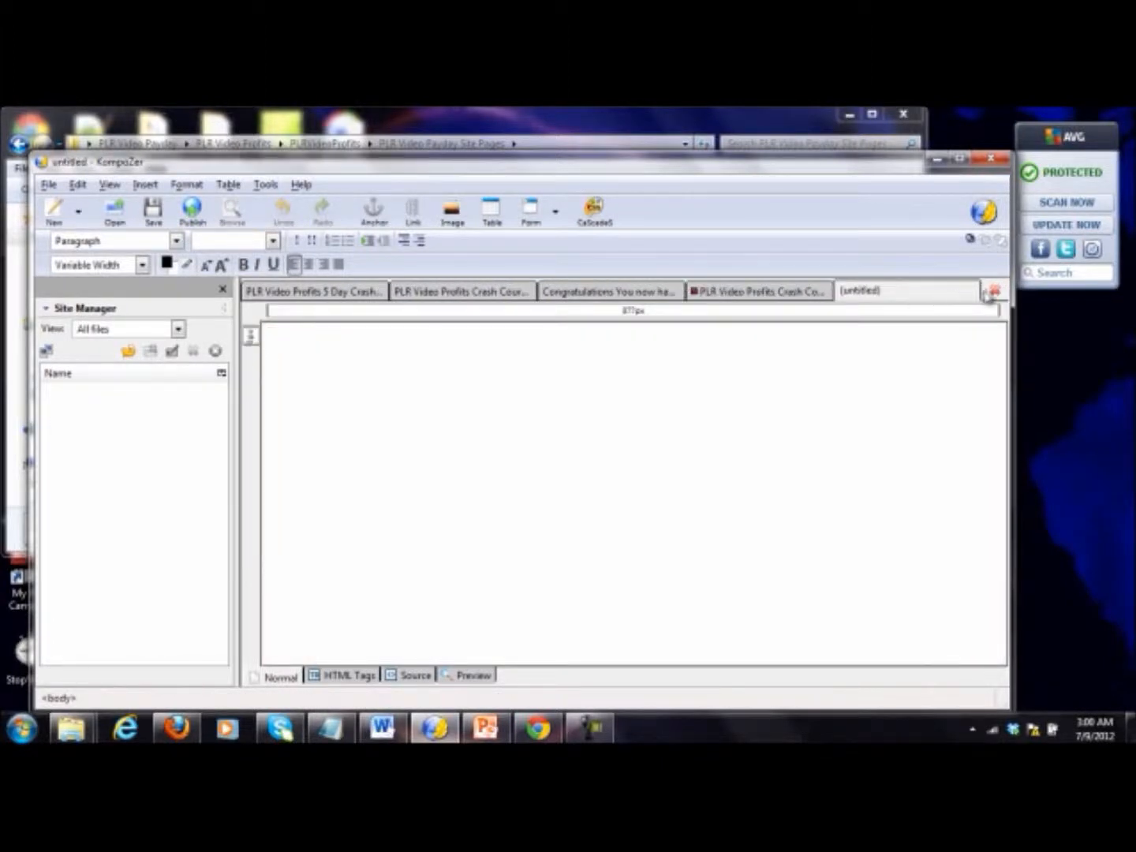
pyautogui.rightClick(986, 295)
pyautogui.click(996, 301)
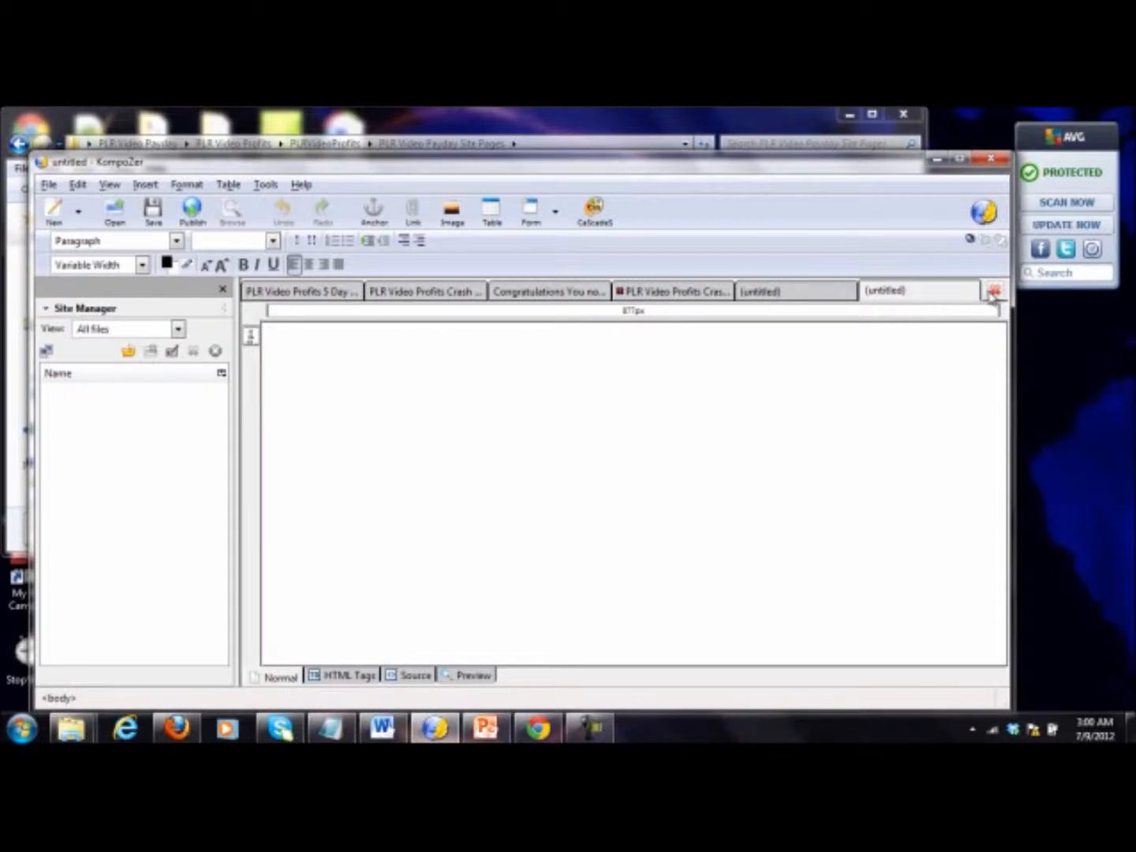
pyautogui.rightClick(988, 296)
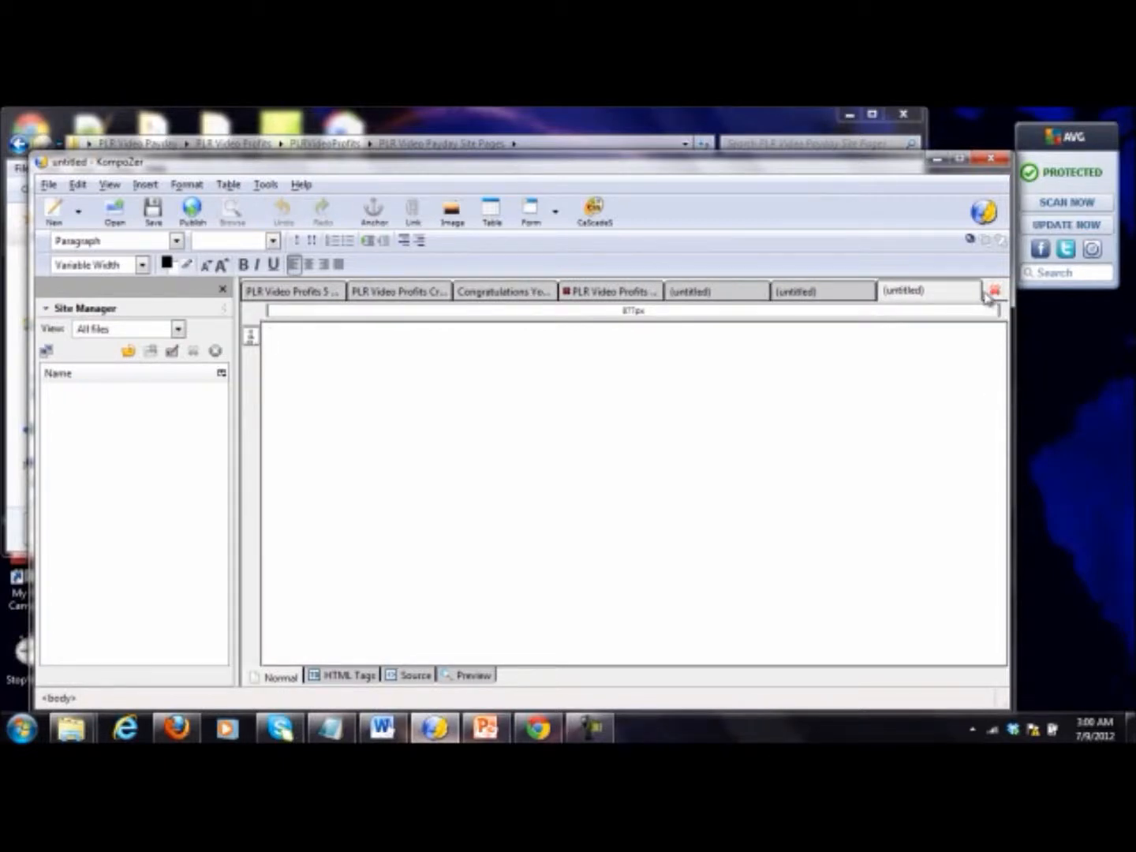
pyautogui.rightClick(986, 296)
pyautogui.click(1010, 302)
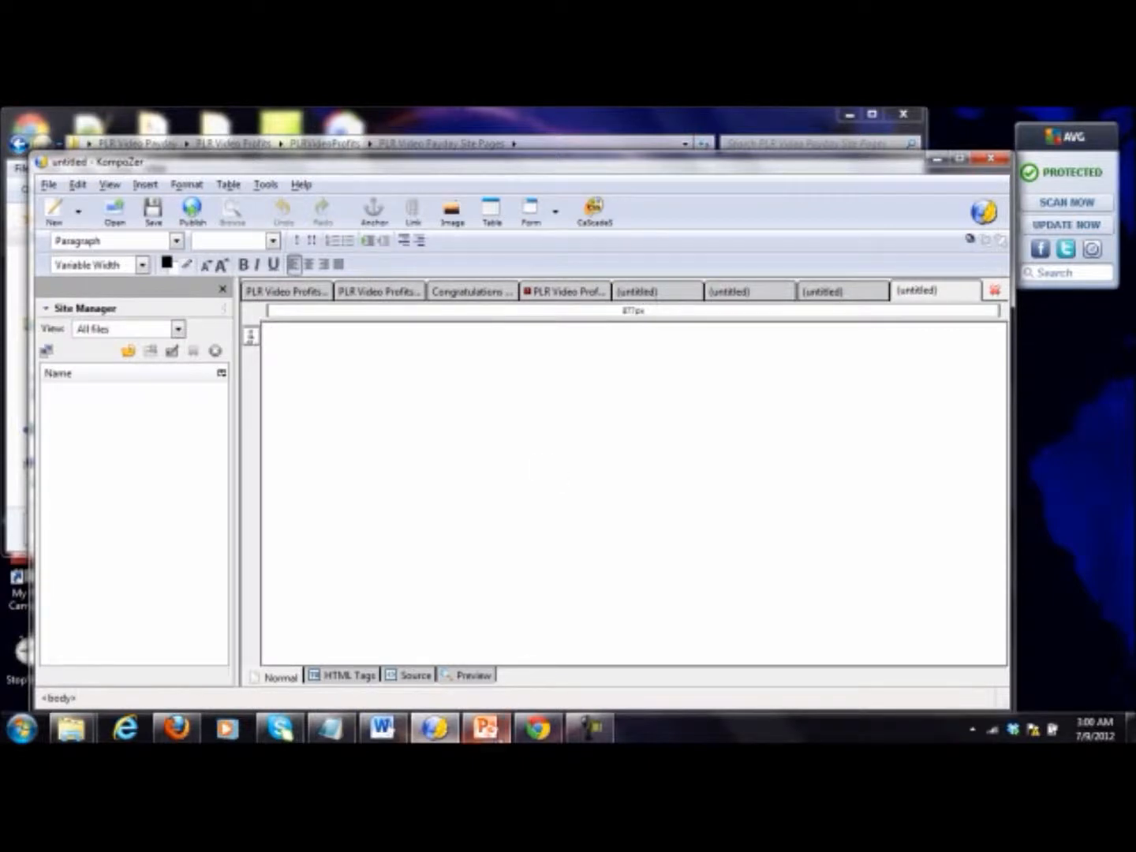
# Step: Switch to PowerPoint and read the list of pages to create on slide 2, and return to KompoZer
pyautogui.click(486, 728)
pyautogui.click(580, 364)
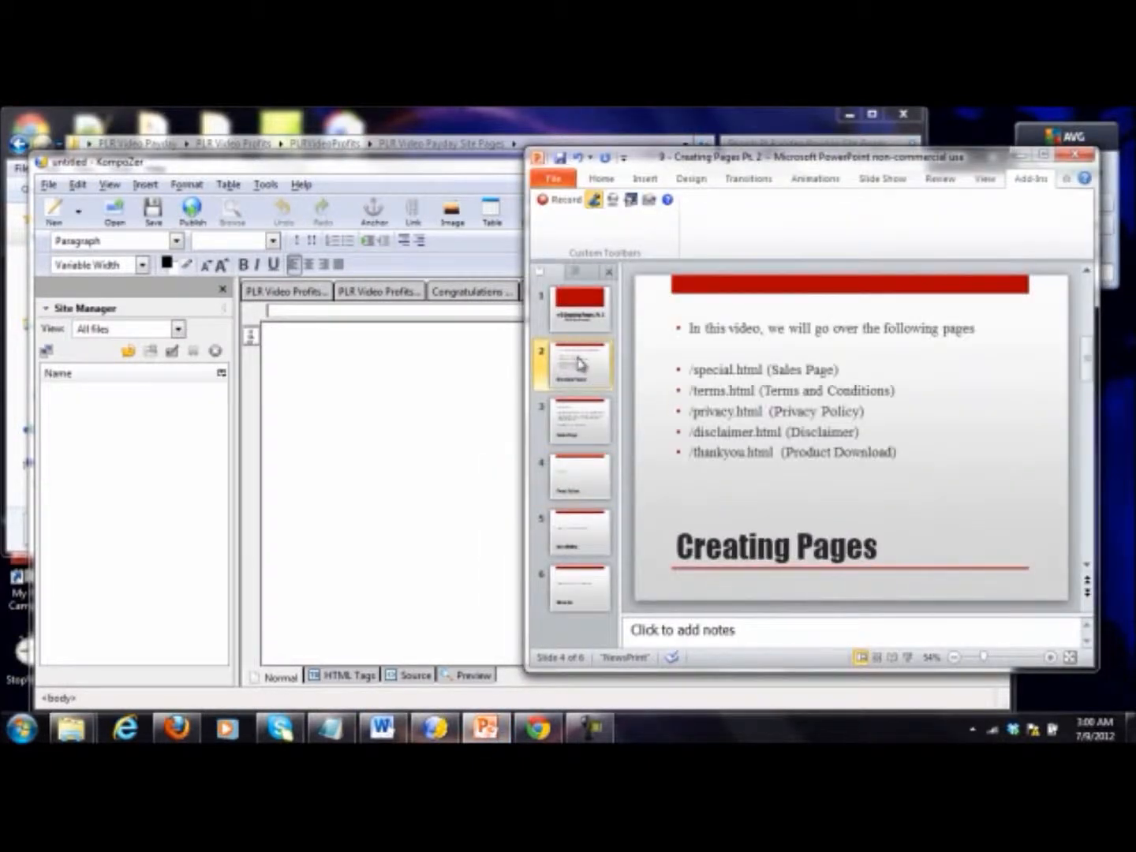
pyautogui.click(812, 387)
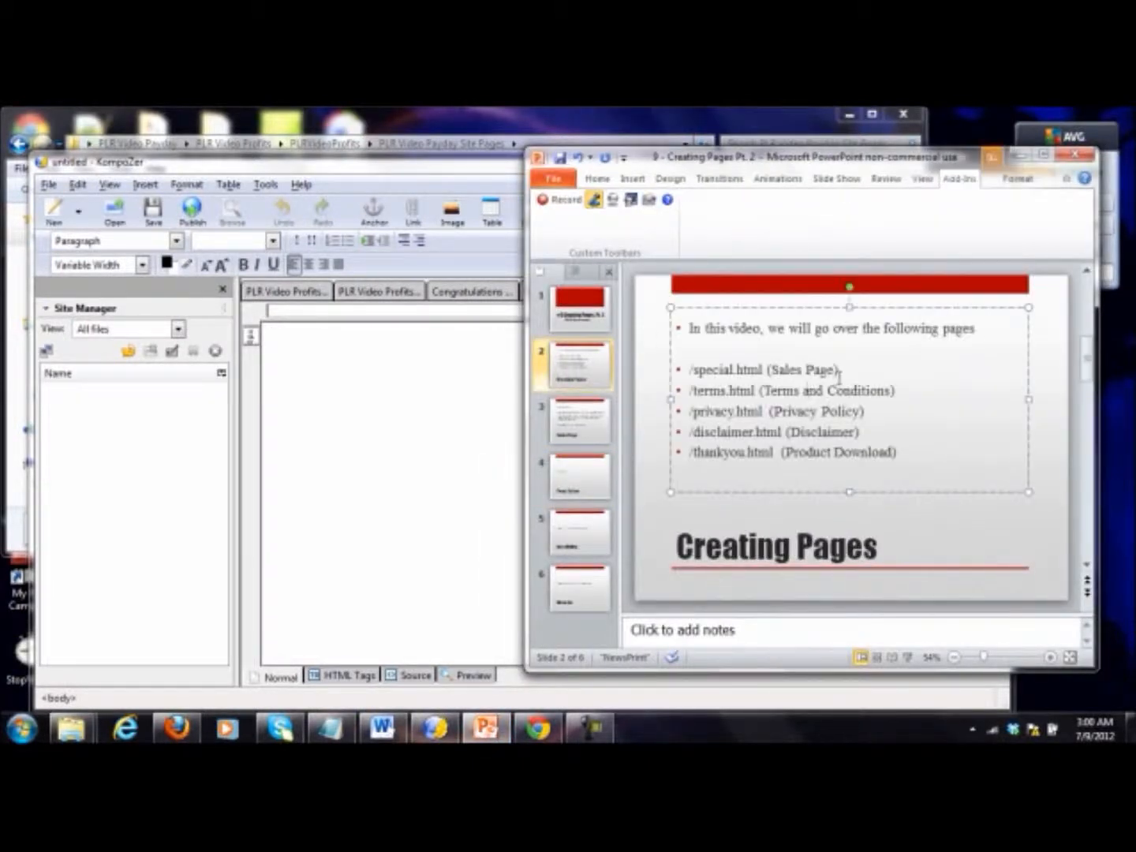
pyautogui.click(1020, 155)
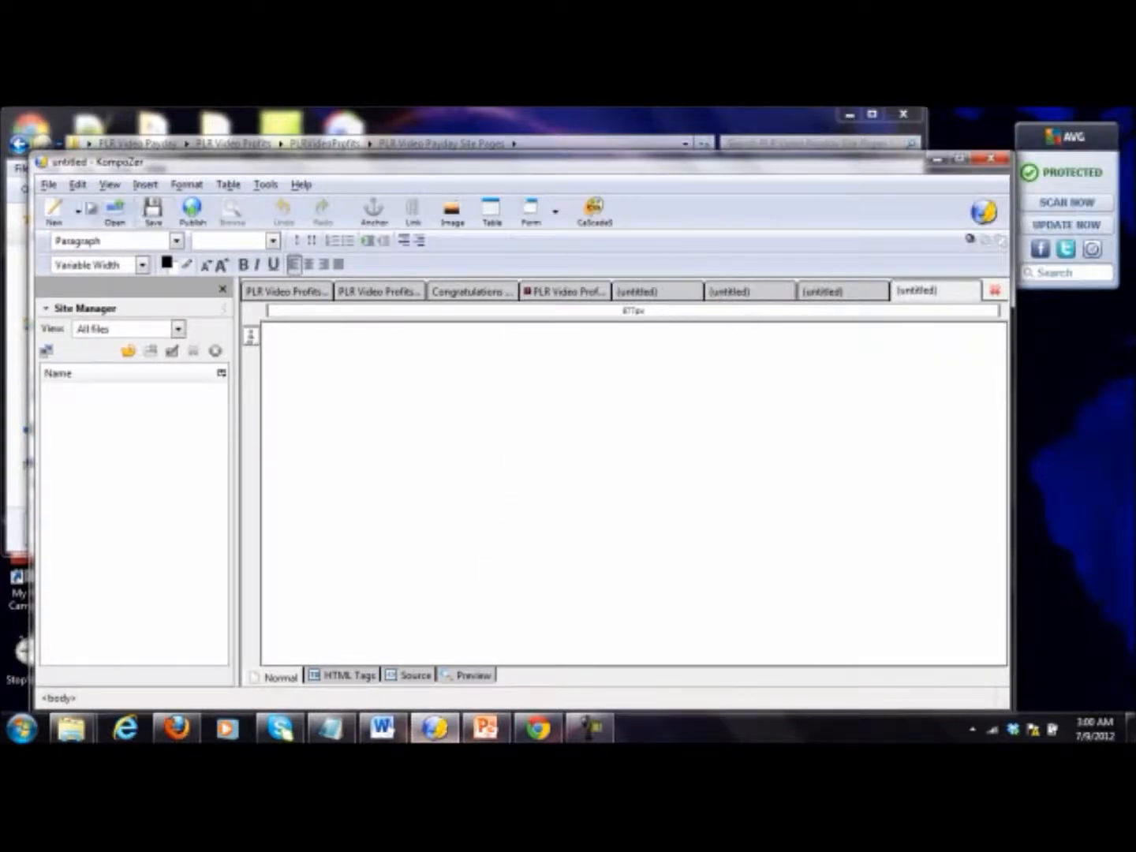
# Step: From the first blank page, open the download HTML file in the salespage folder
pyautogui.click(55, 186)
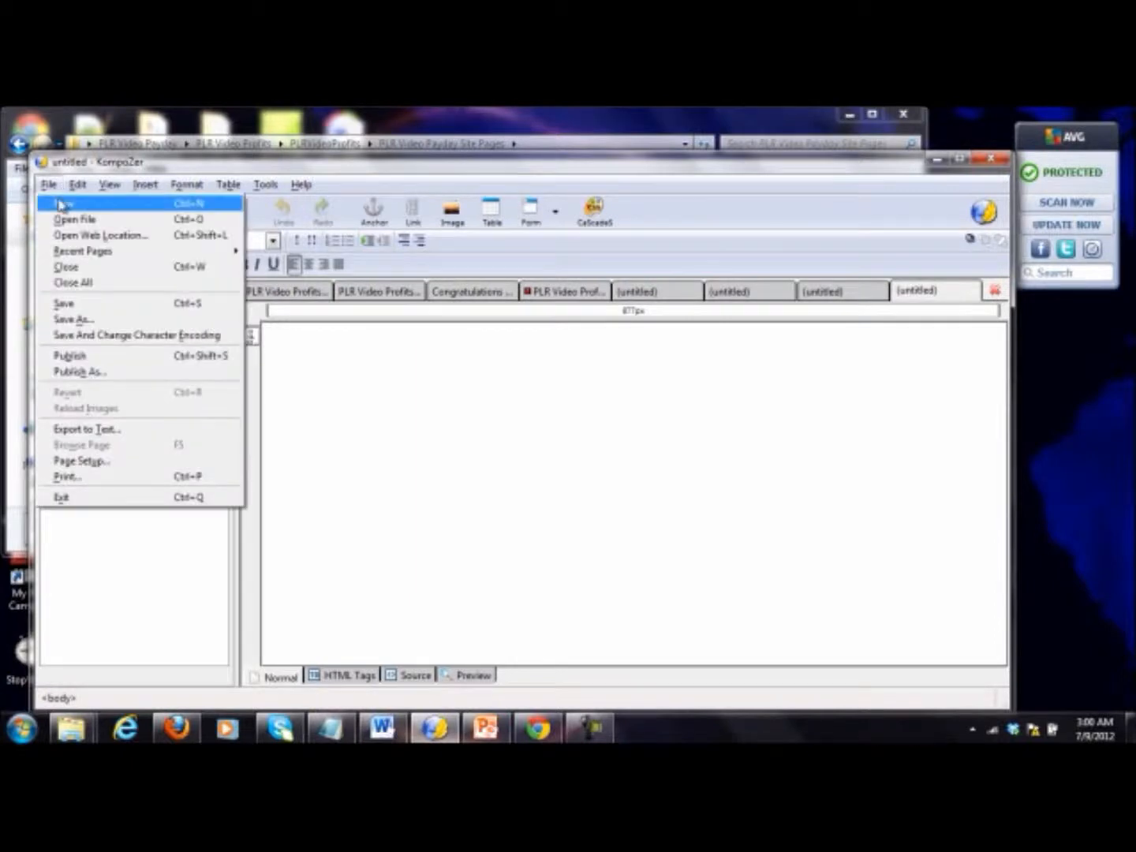
pyautogui.click(656, 298)
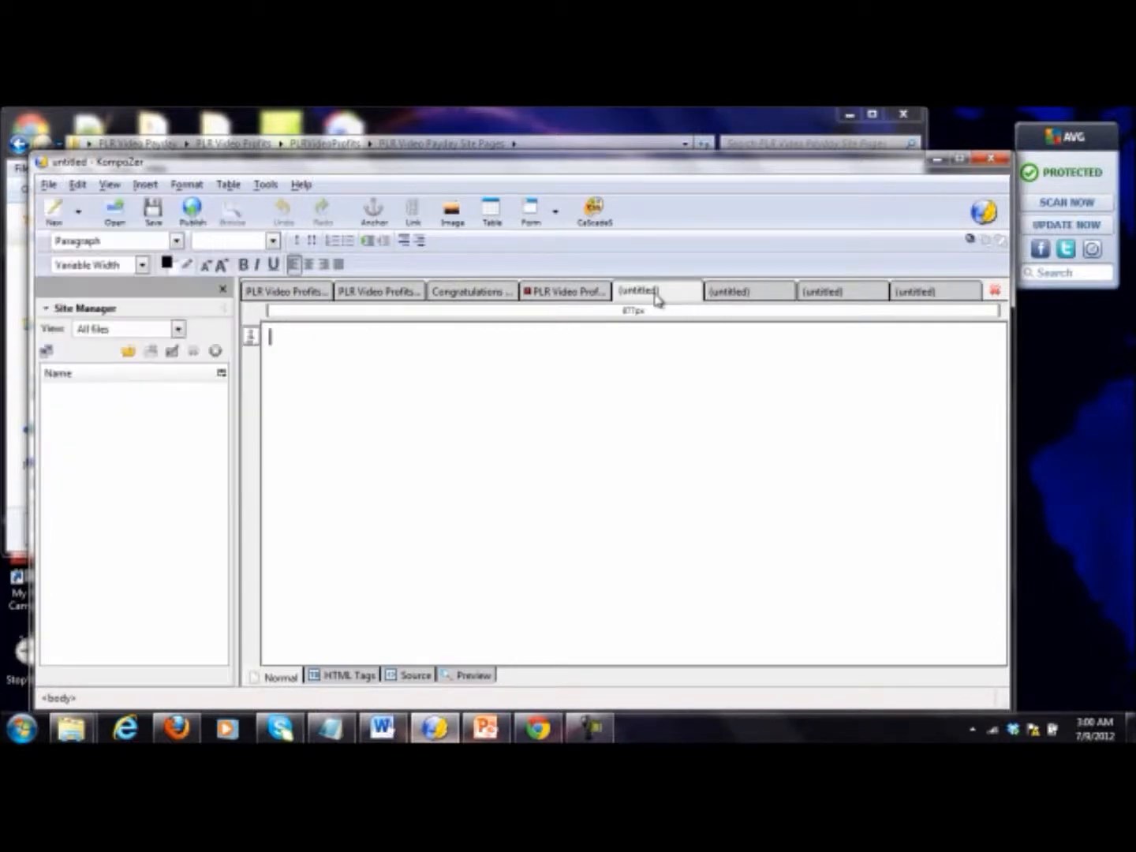
pyautogui.click(49, 185)
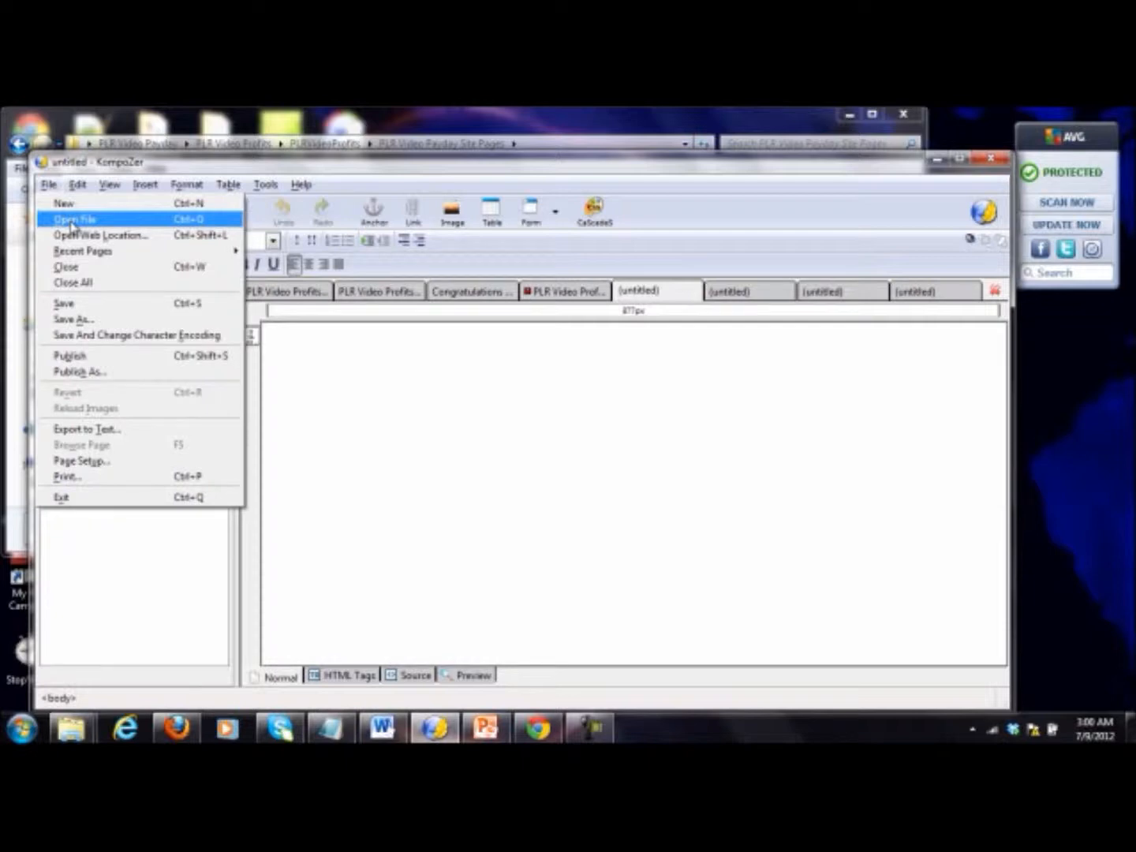
pyautogui.click(72, 221)
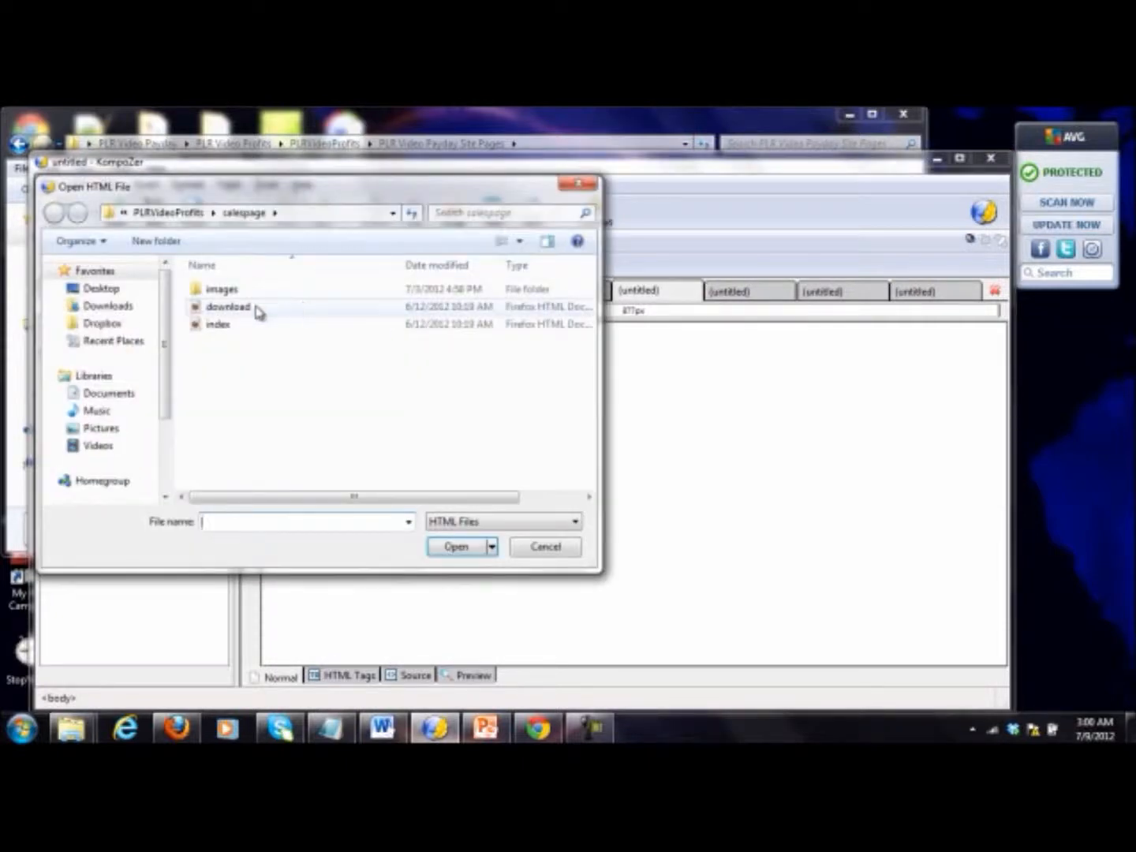
pyautogui.doubleClick(250, 314)
# Step: Review the special.html sales page from the guarantee graphic up to the header
pyautogui.scroll(-10, 744, 471)
pyautogui.scroll(10, 744, 471)
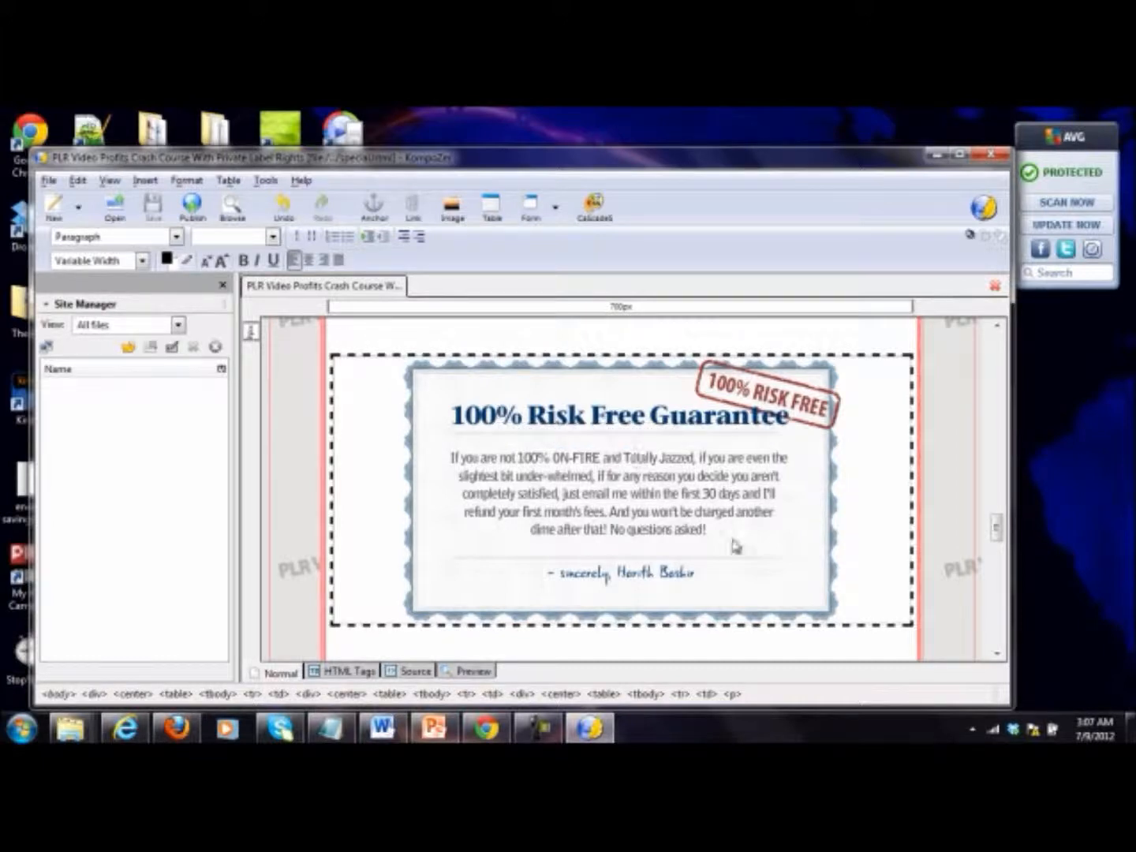
pyautogui.scroll(4, 723, 508)
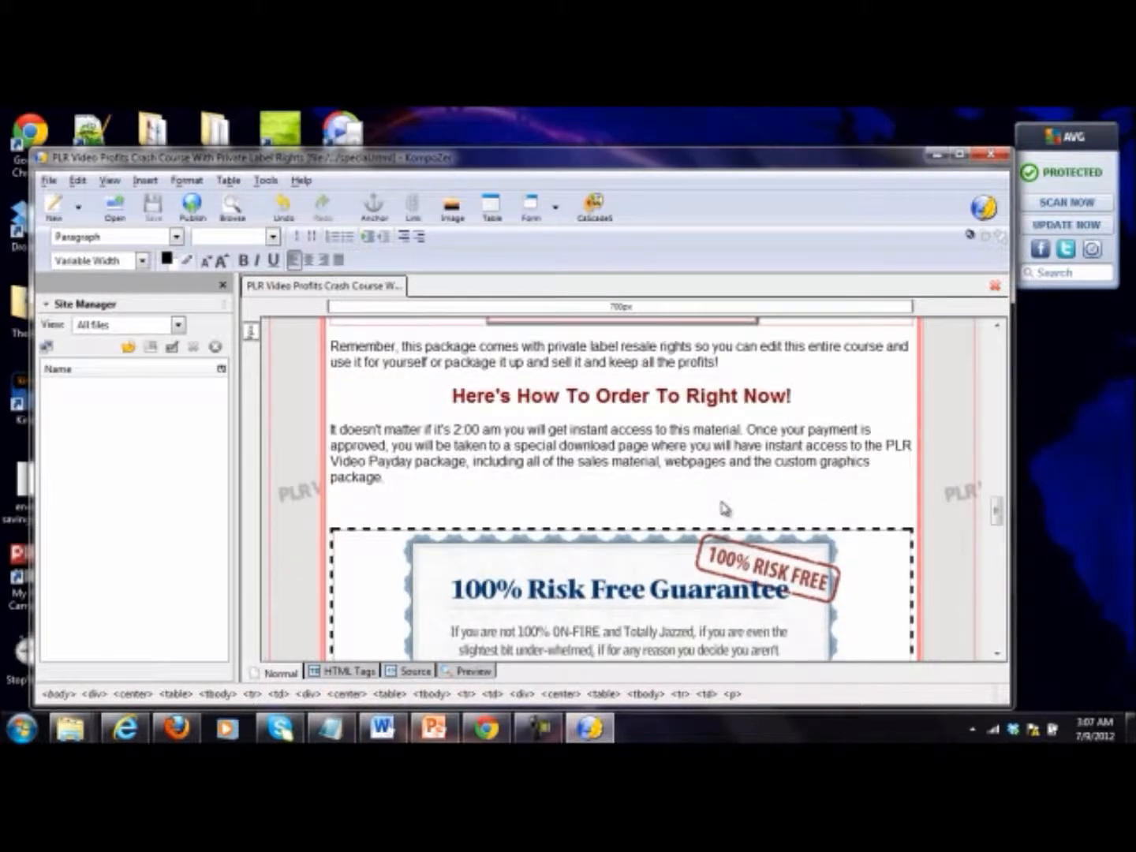
pyautogui.scroll(20, 723, 507)
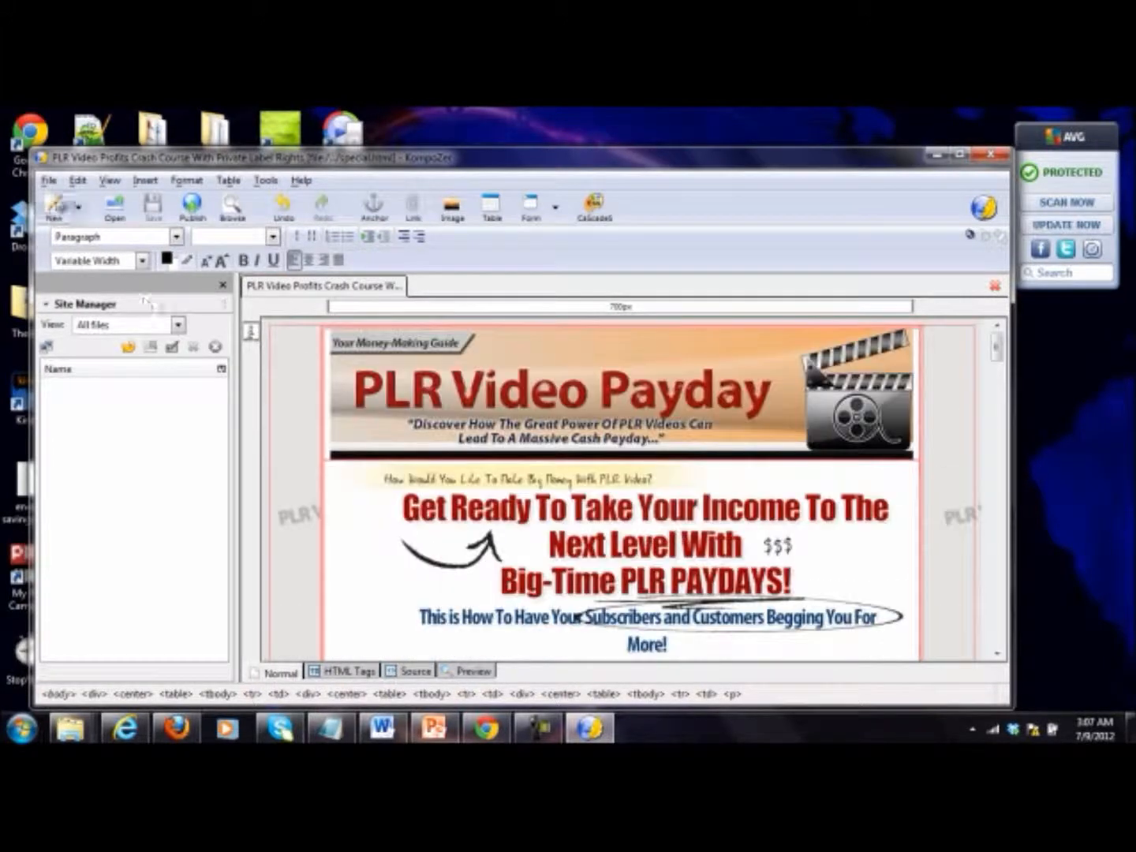
pyautogui.click(48, 180)
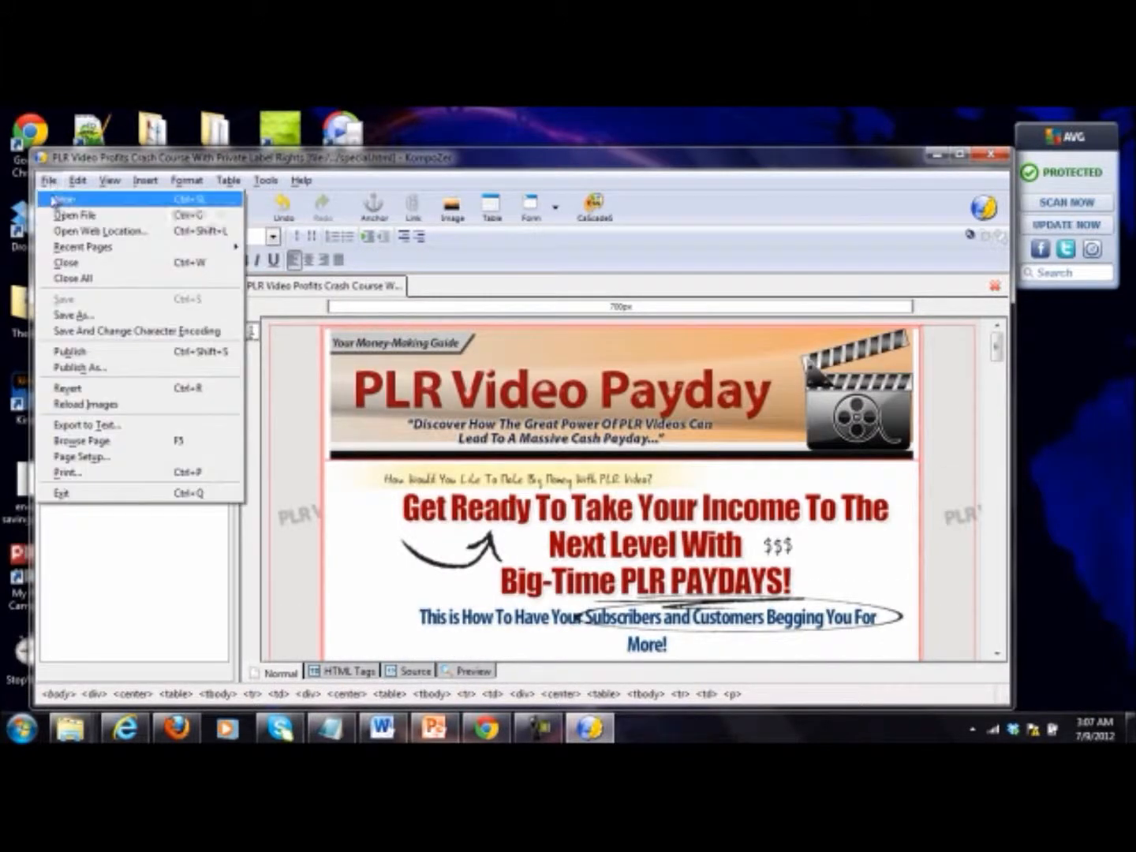
pyautogui.click(113, 319)
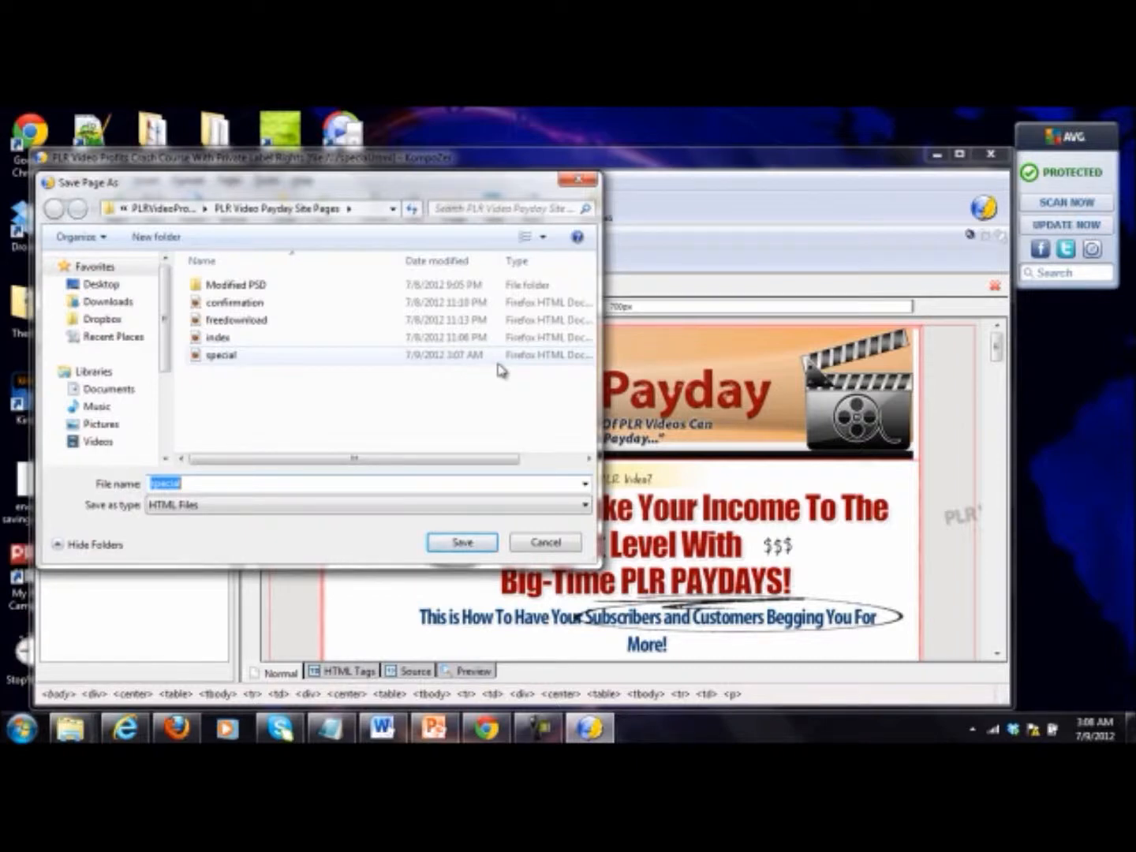
pyautogui.click(548, 542)
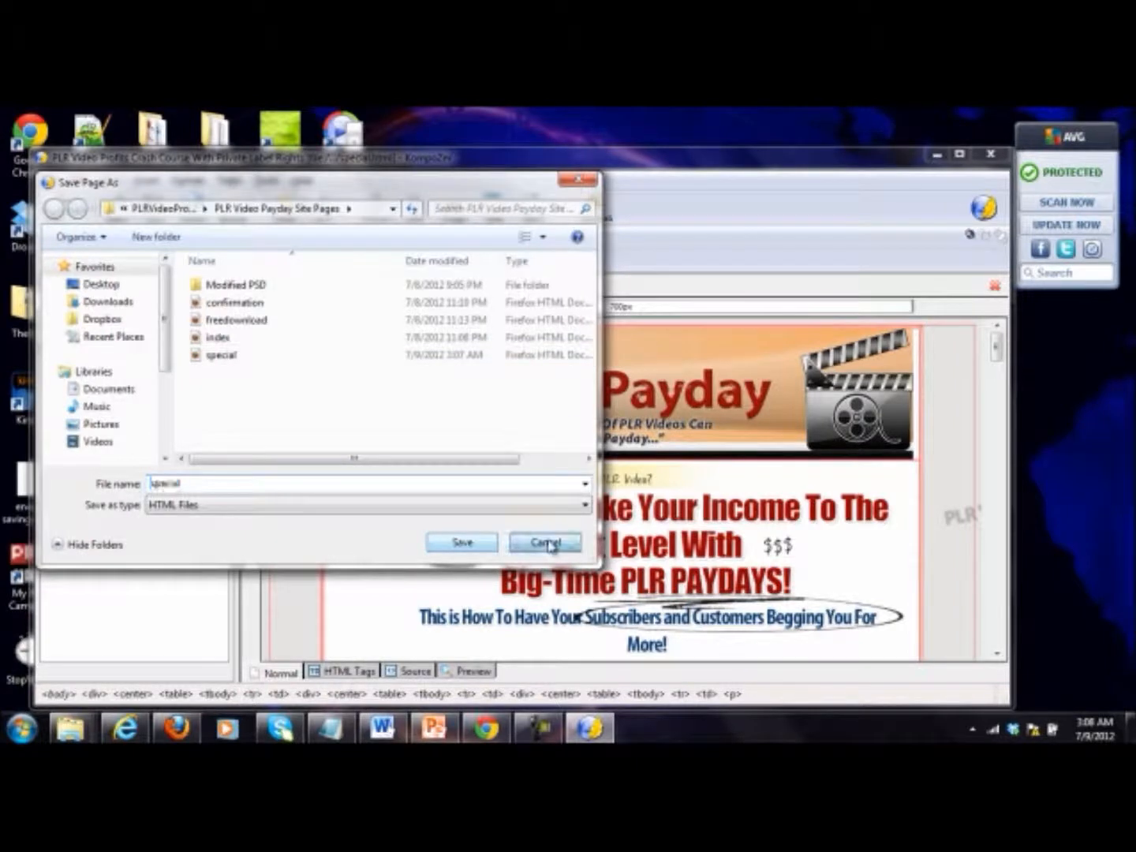
# Step: Replace the "your name here" placeholder after "From the desk of:" with the author's full name
pyautogui.scroll(-10, 623, 456)
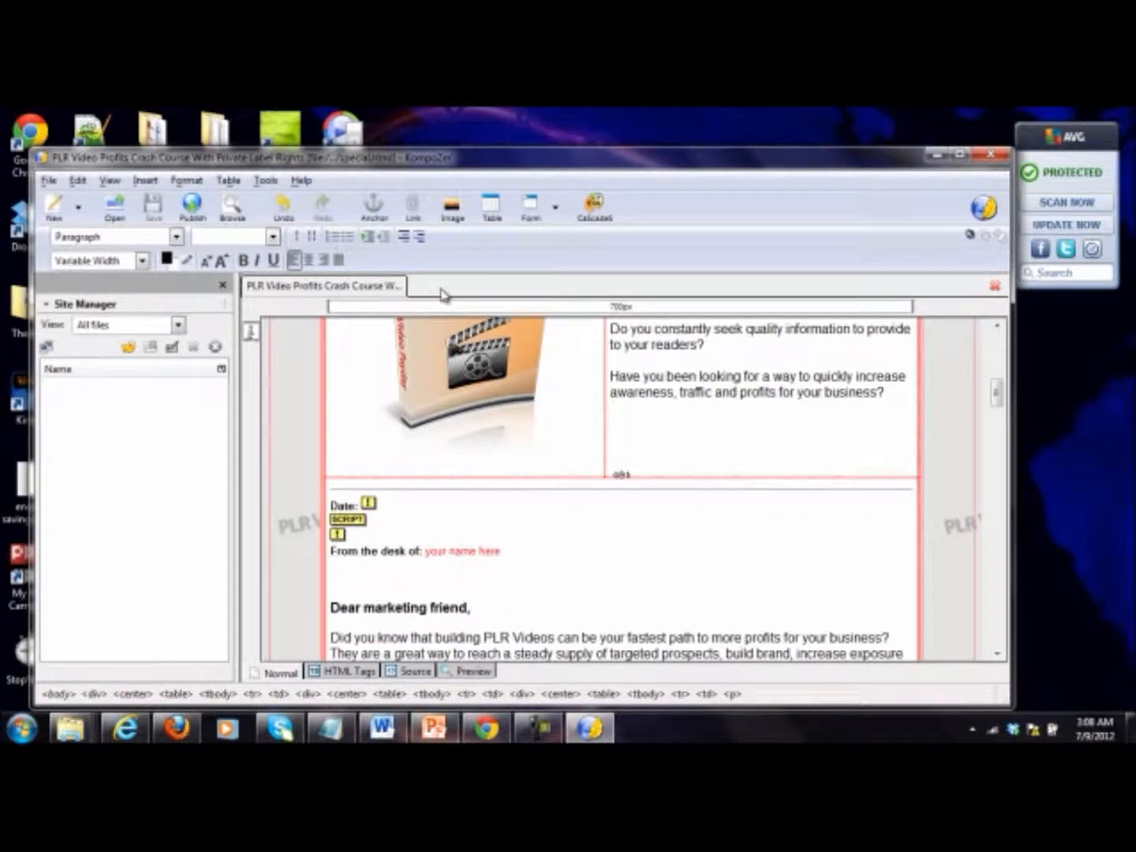
pyautogui.click(524, 580)
pyautogui.moveTo(501, 552); pyautogui.dragTo(424, 554)
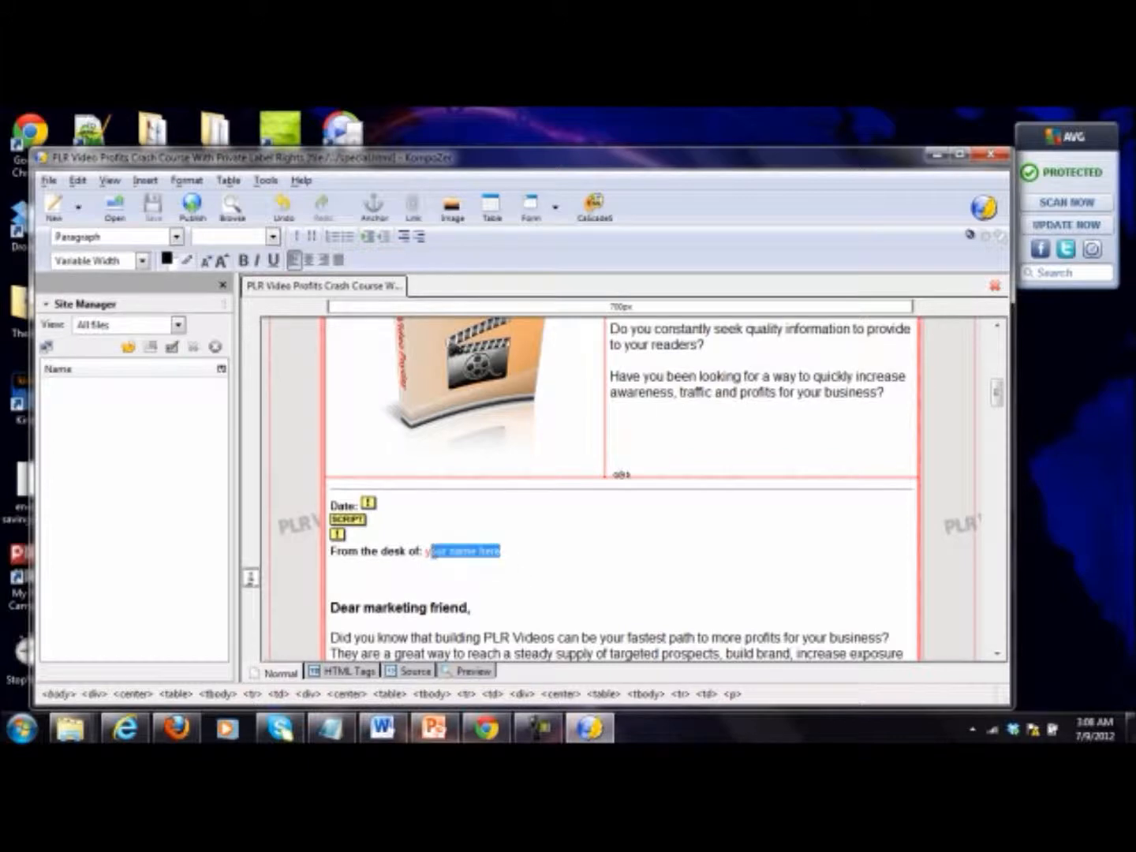
pyautogui.write('Mar')
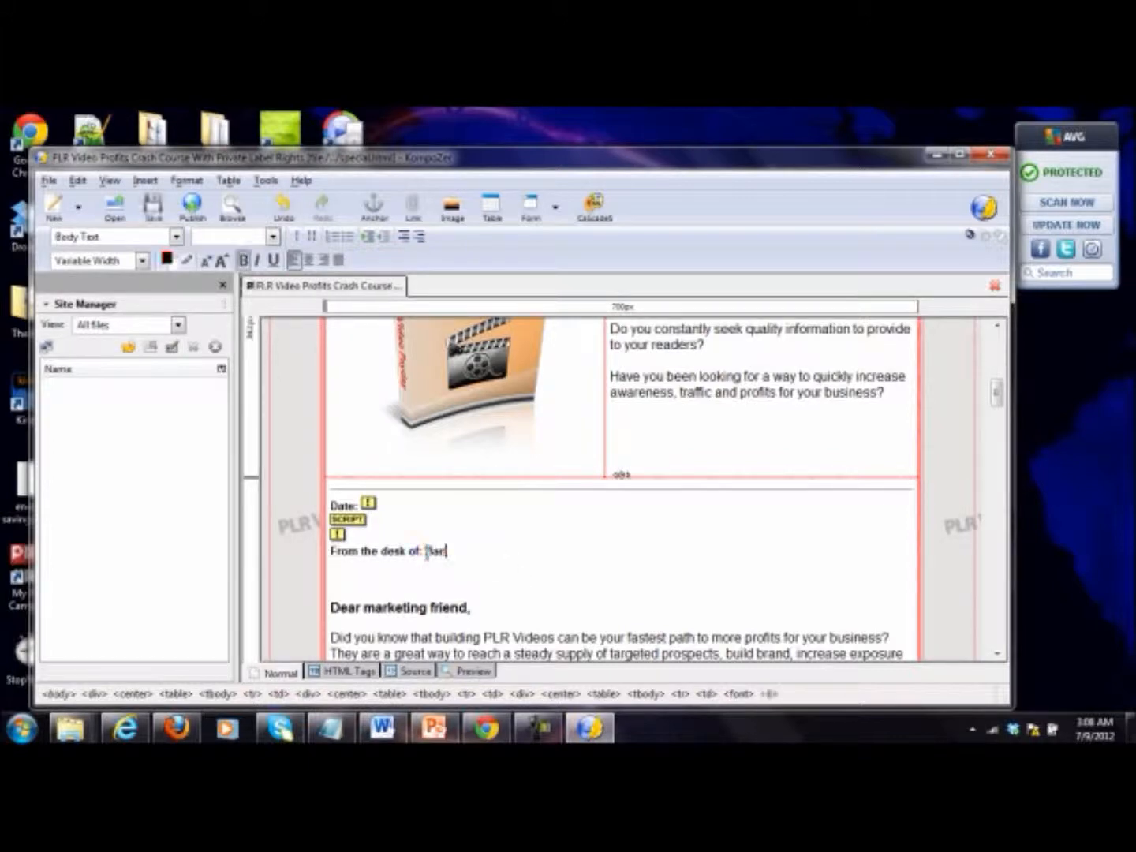
# Step: Delete the centered "Click here" placeholder line above the "What's Included in the...." heading
pyautogui.scroll(-15, 427, 553)
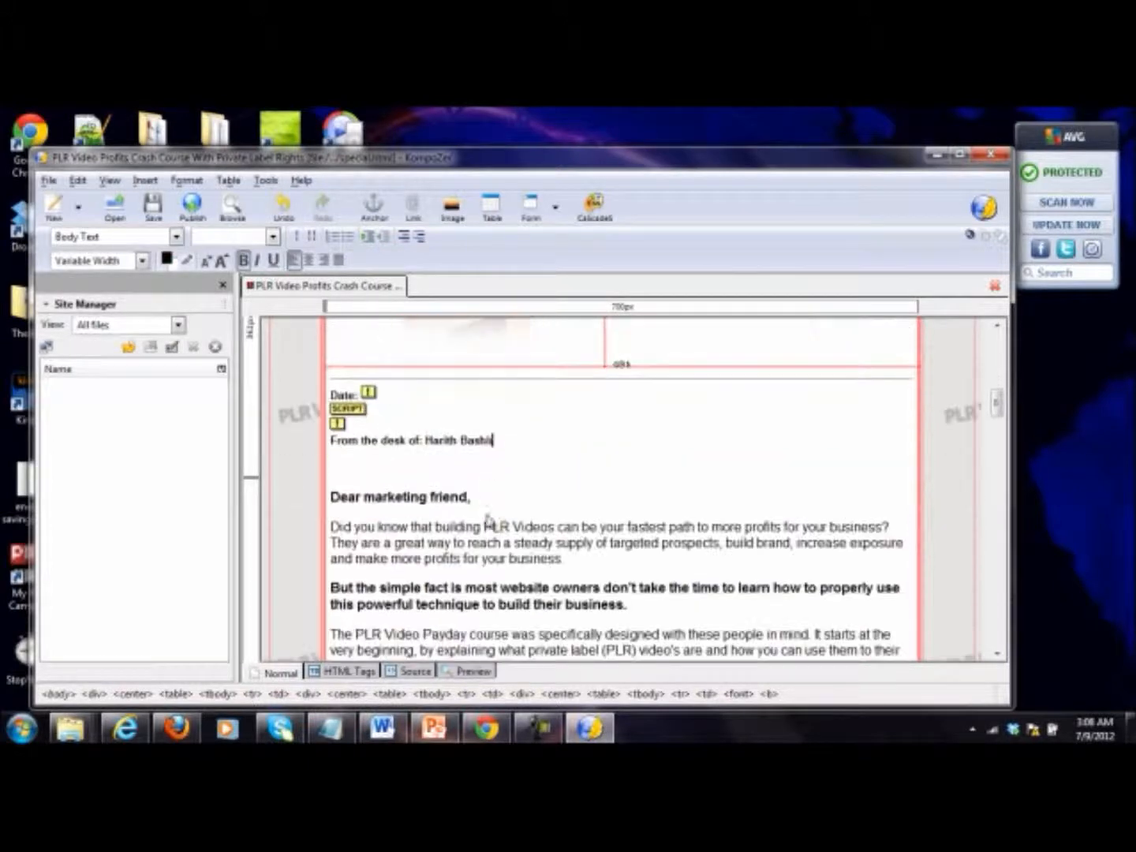
pyautogui.scroll(12, 536, 542)
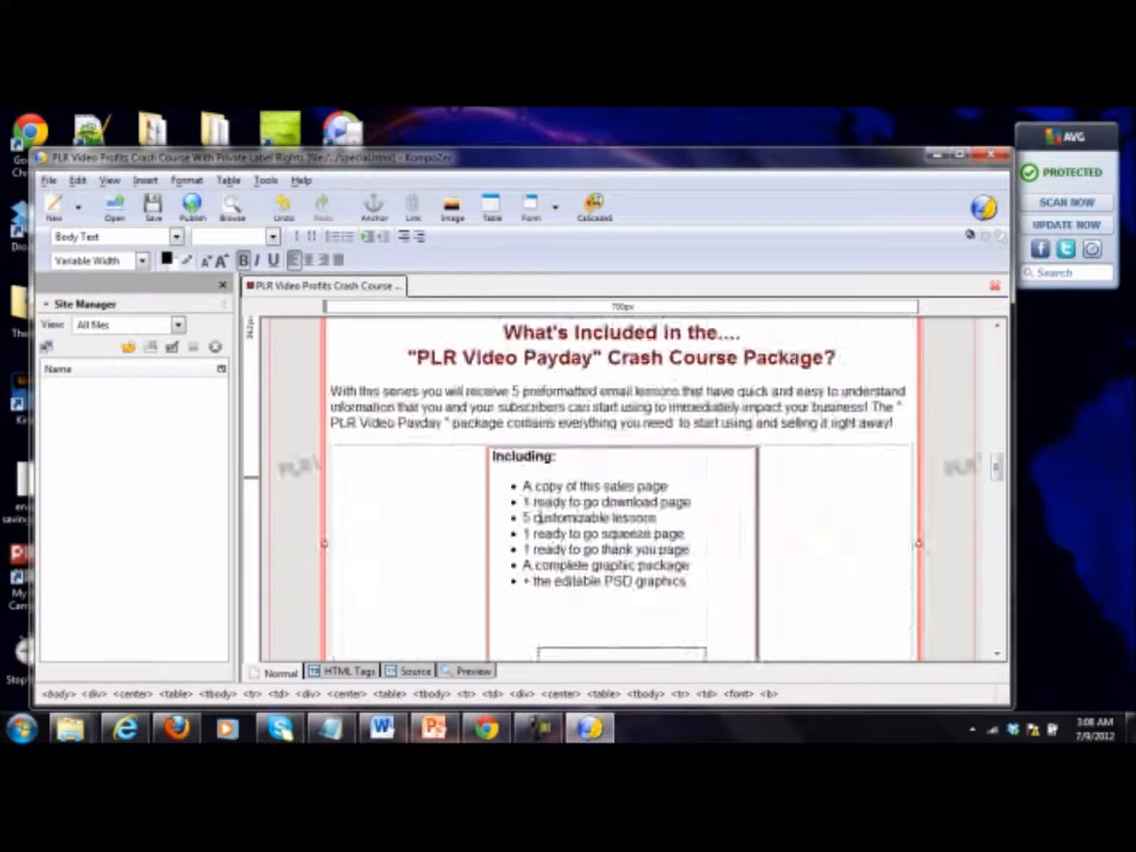
pyautogui.scroll(-5, 518, 527)
pyautogui.moveTo(891, 491); pyautogui.dragTo(513, 494)
pyautogui.click(813, 496)
pyautogui.moveTo(820, 474); pyautogui.dragTo(376, 487)
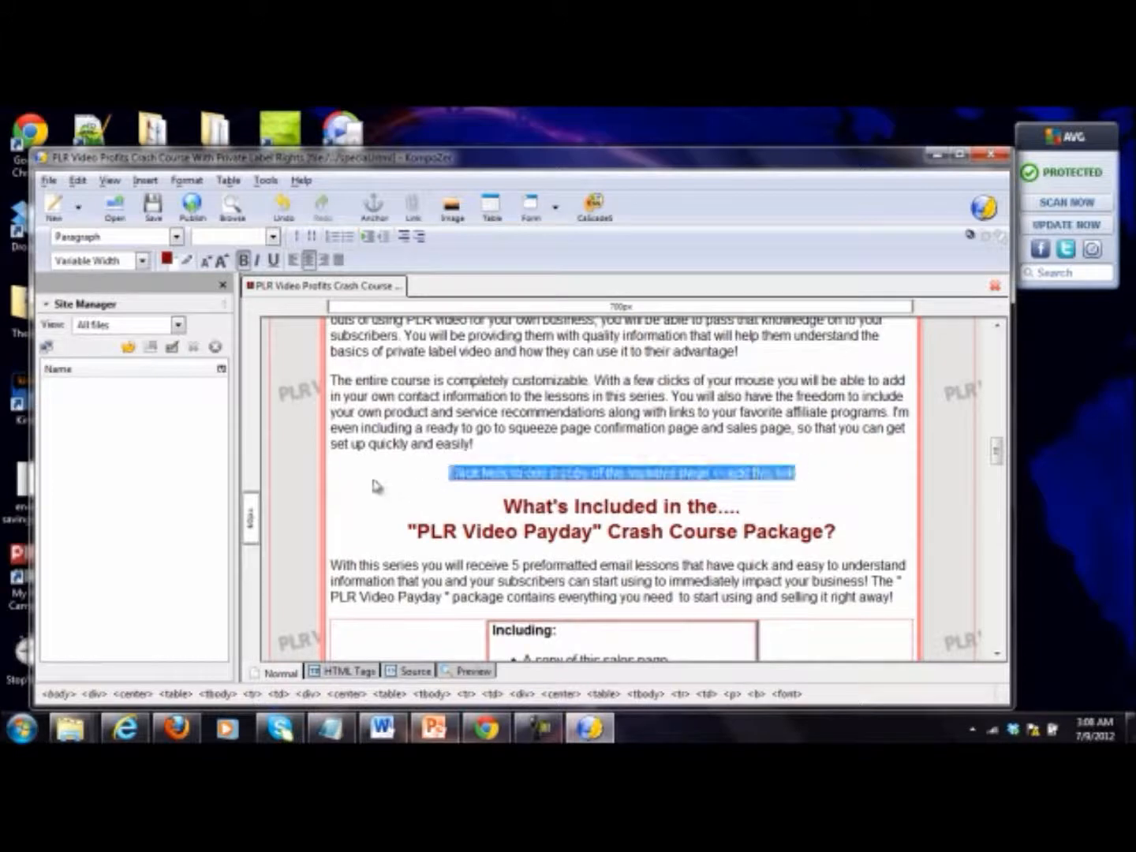
pyautogui.press('Delete')
pyautogui.press('BackSpace')
pyautogui.scroll(-15, 614, 465)
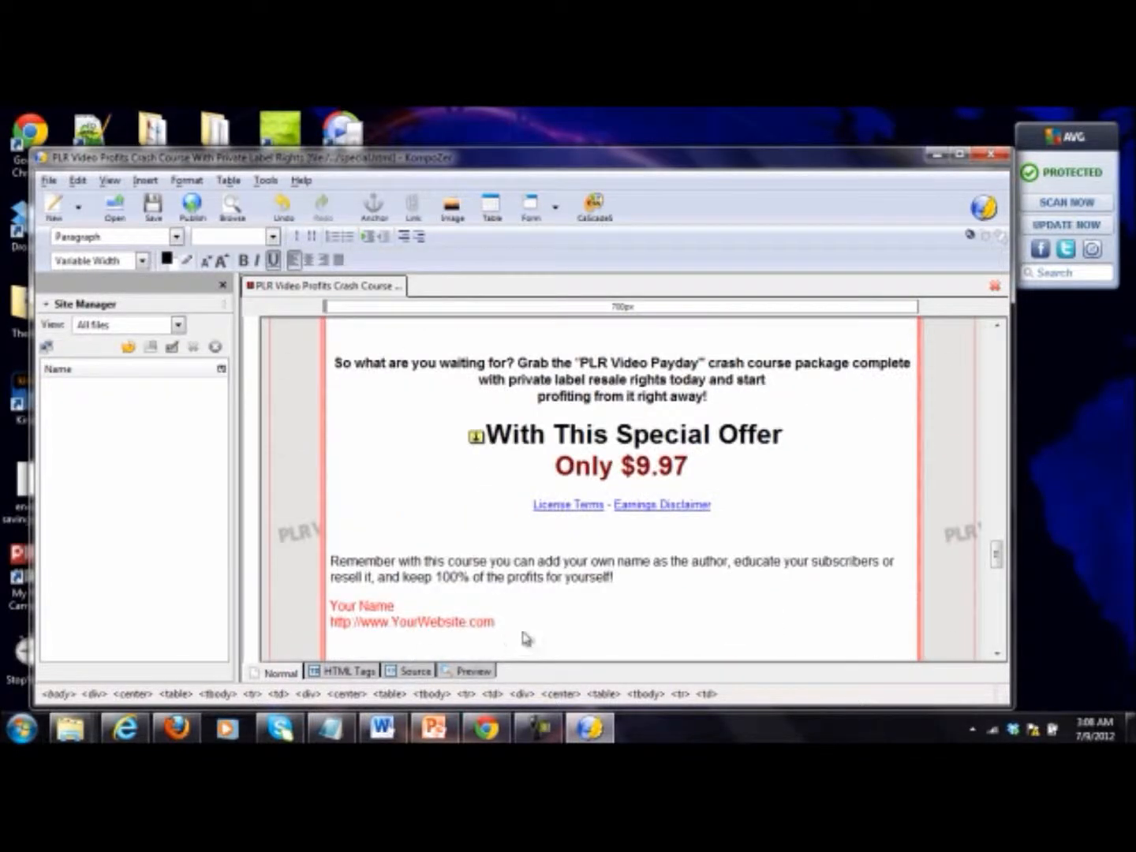
pyautogui.moveTo(527, 639); pyautogui.dragTo(330, 603)
pyautogui.write('H')
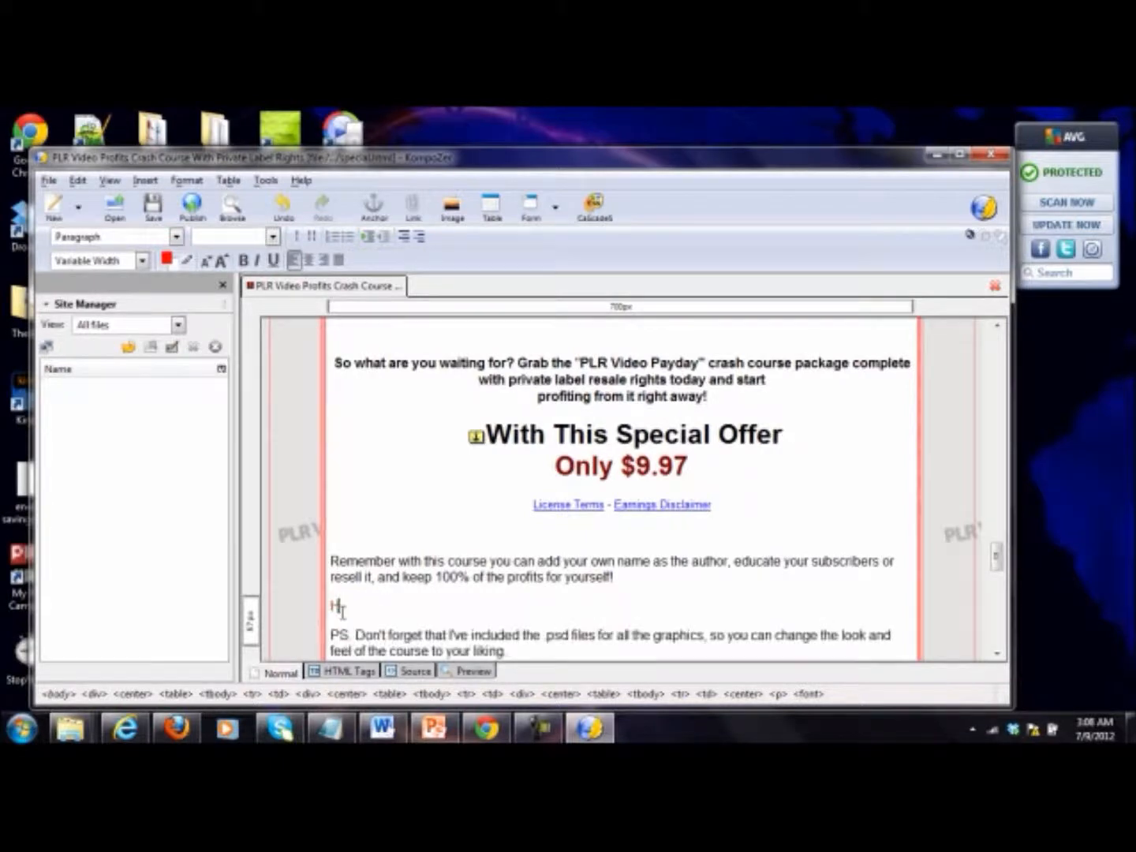
pyautogui.write('enth Bast')
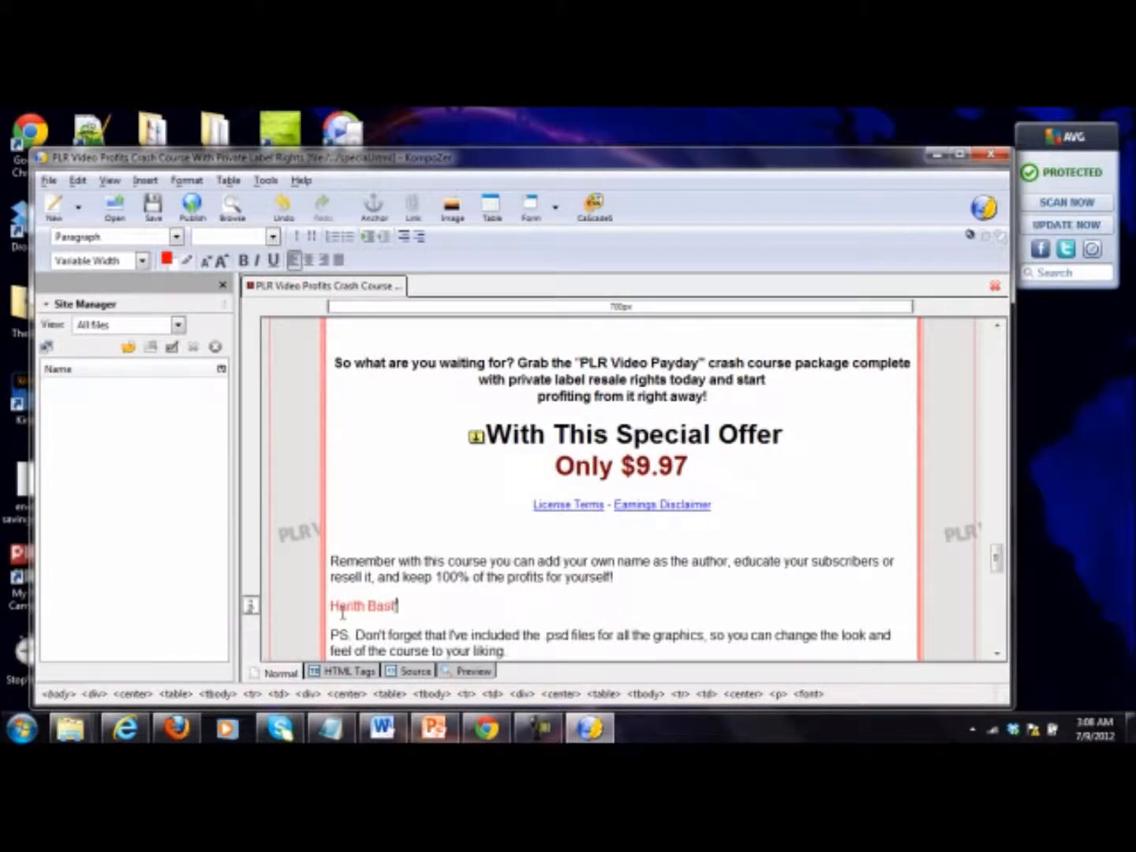
pyautogui.write('in')
pyautogui.press('Return')
pyautogui.write('http://plrvideopayday.com')
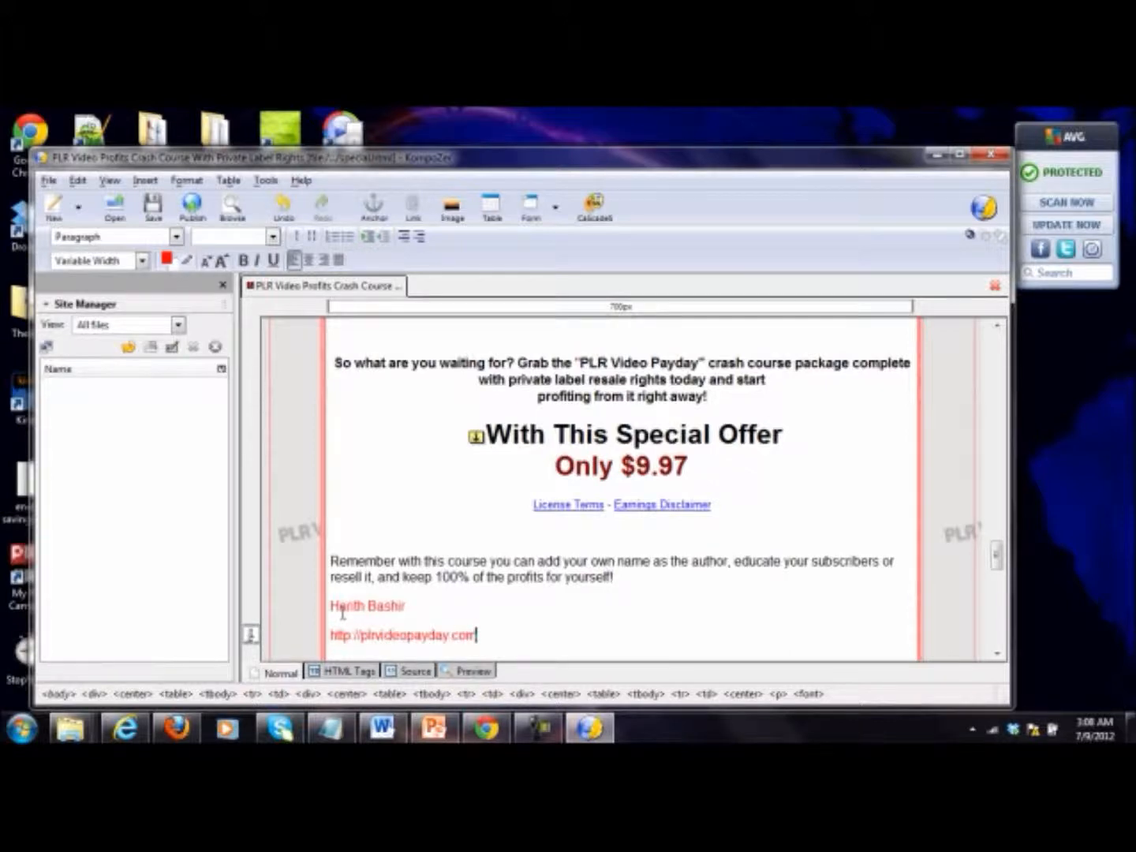
pyautogui.scroll(-5, 552, 485)
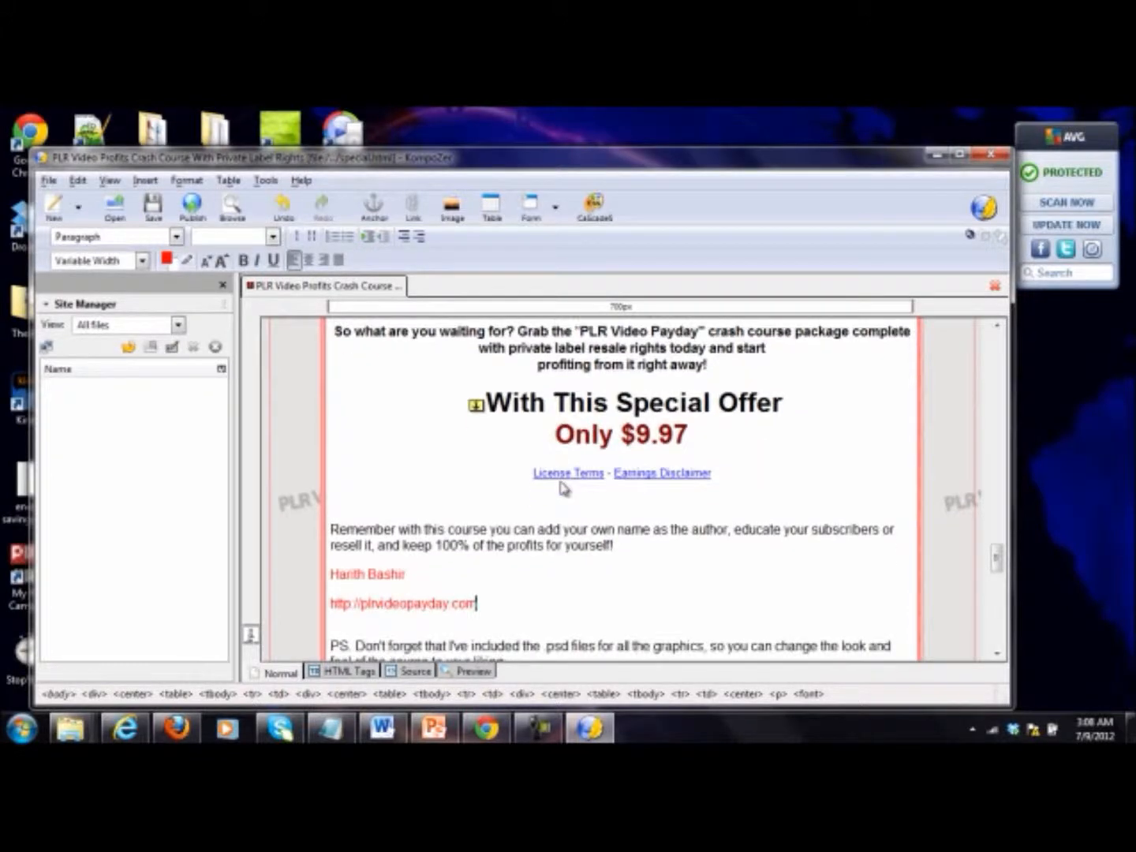
pyautogui.scroll(-10, 789, 498)
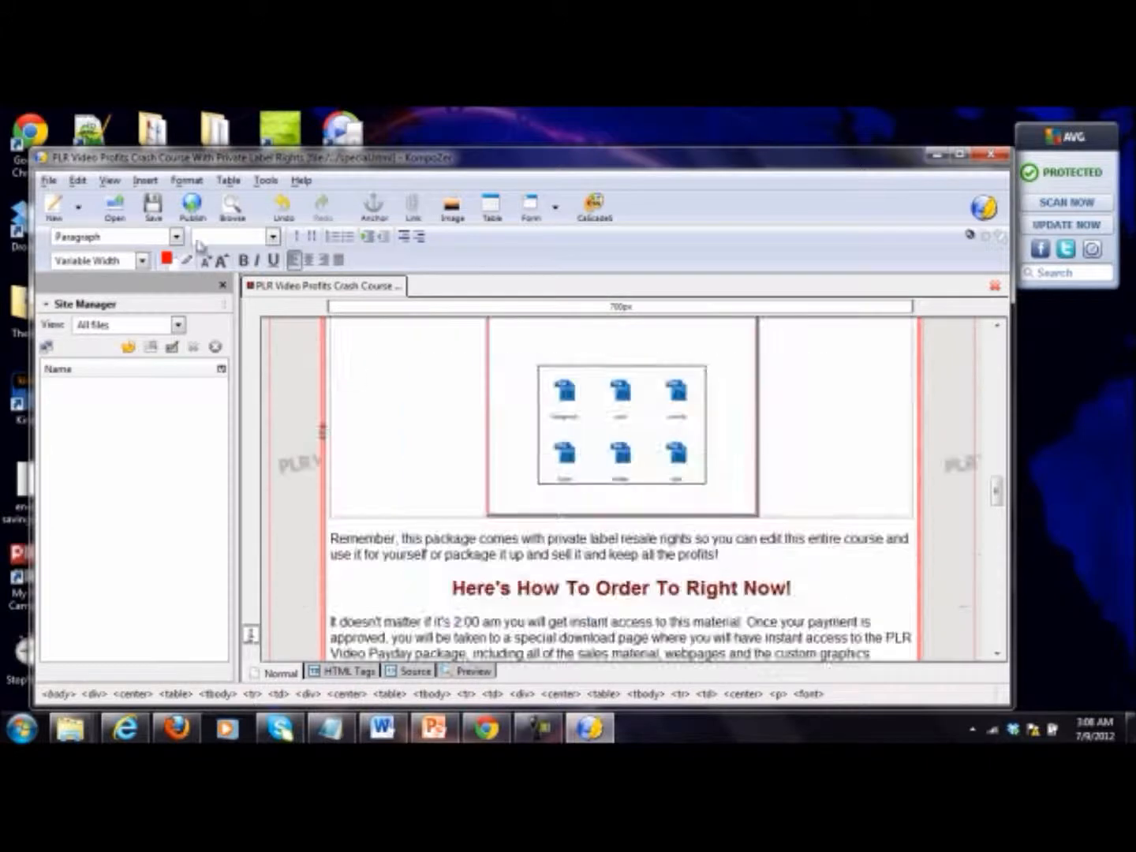
pyautogui.click(153, 208)
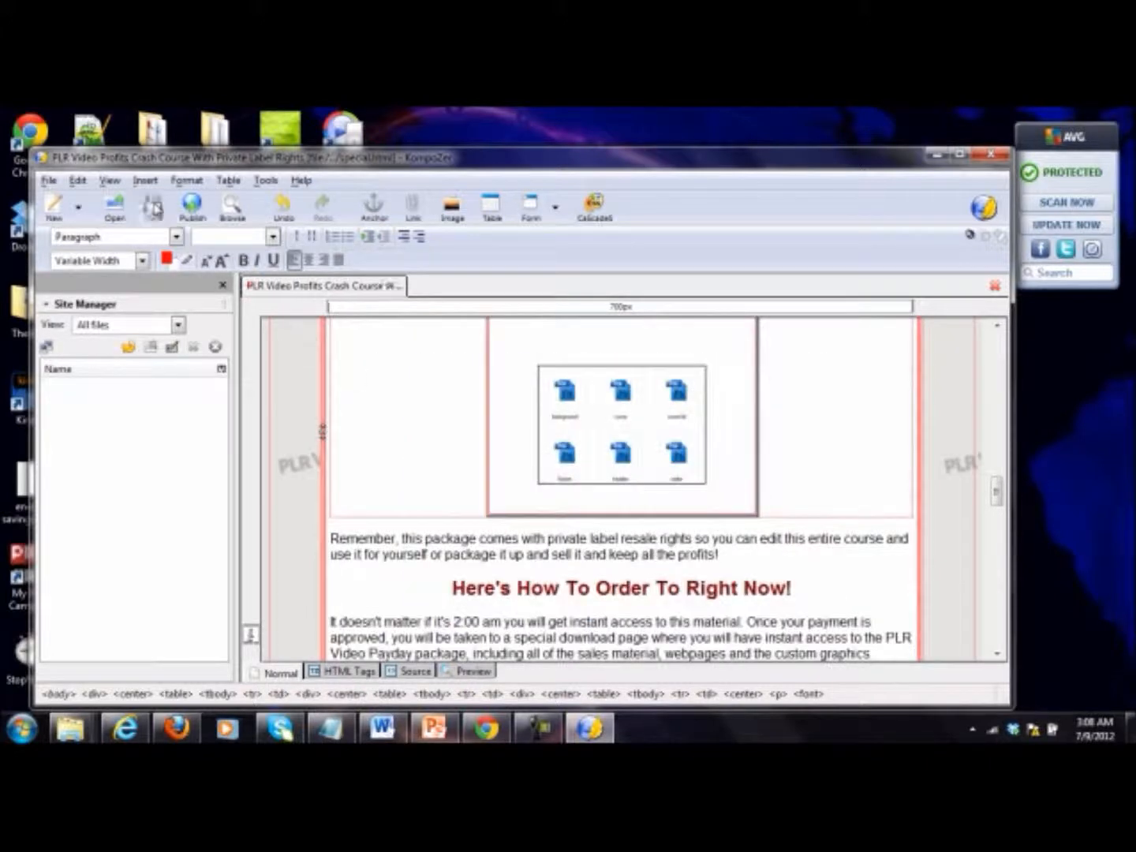
# Step: Create a new tab and open the download HTML file from the salespage folder in it
pyautogui.rightClick(446, 293)
pyautogui.click(466, 299)
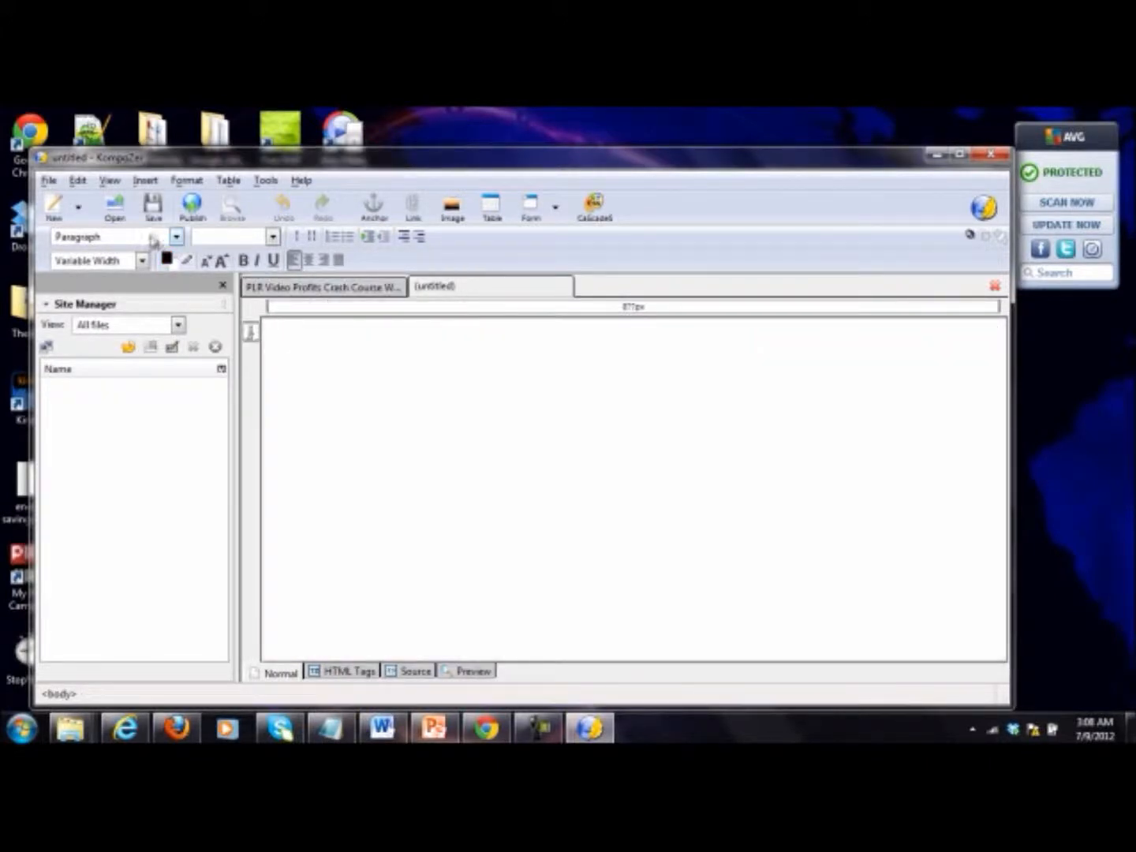
pyautogui.click(114, 206)
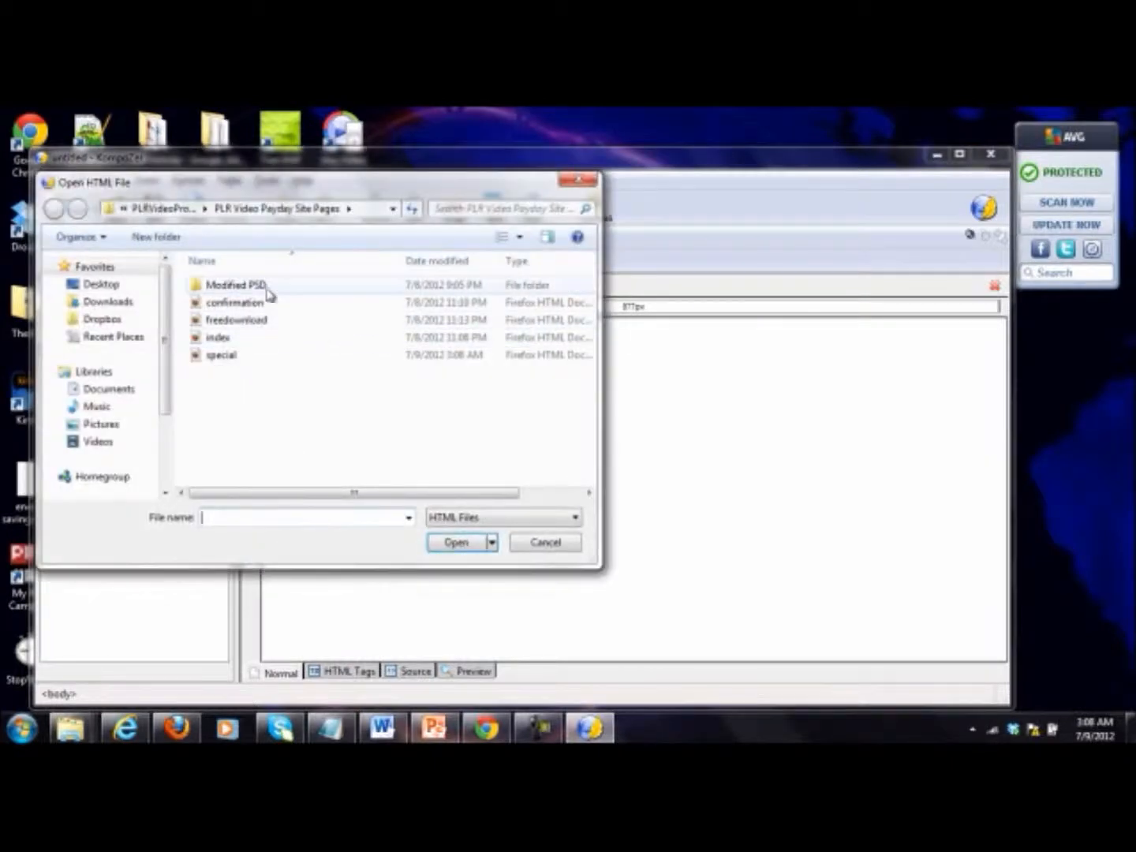
pyautogui.click(148, 212)
pyautogui.doubleClick(261, 388)
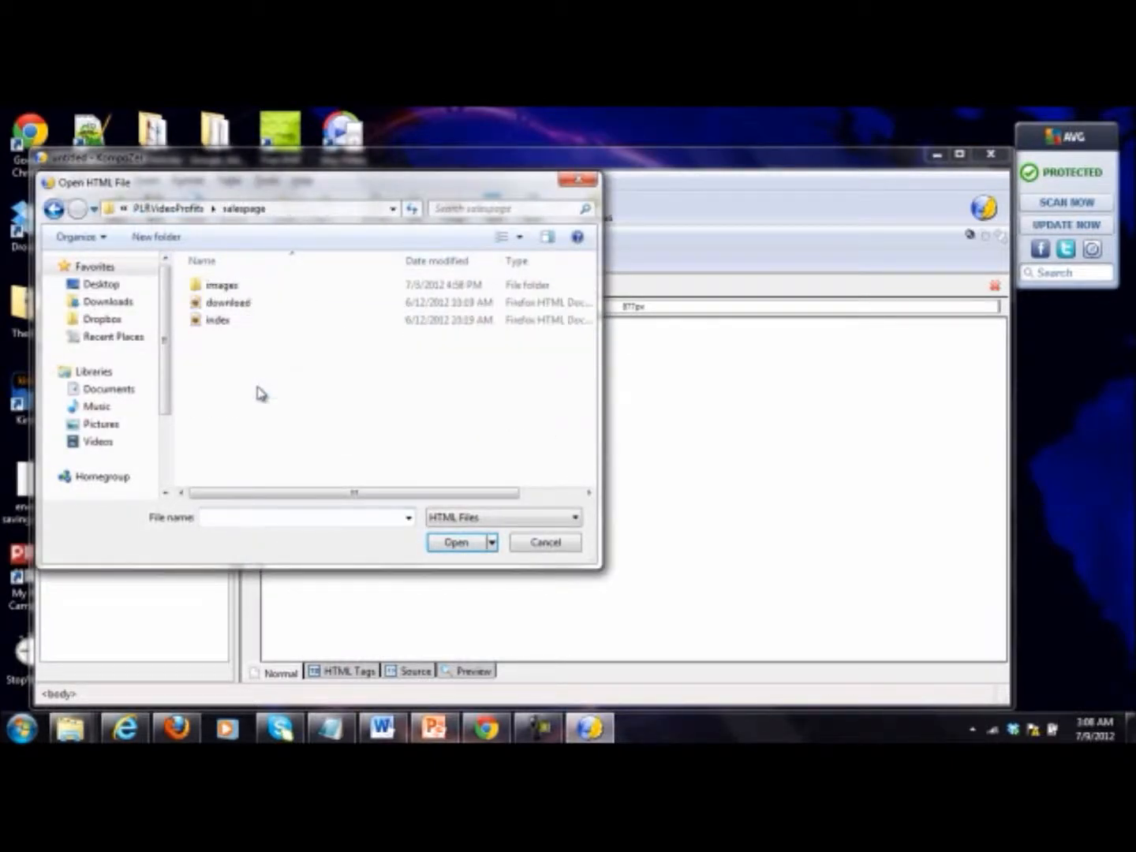
pyautogui.doubleClick(242, 314)
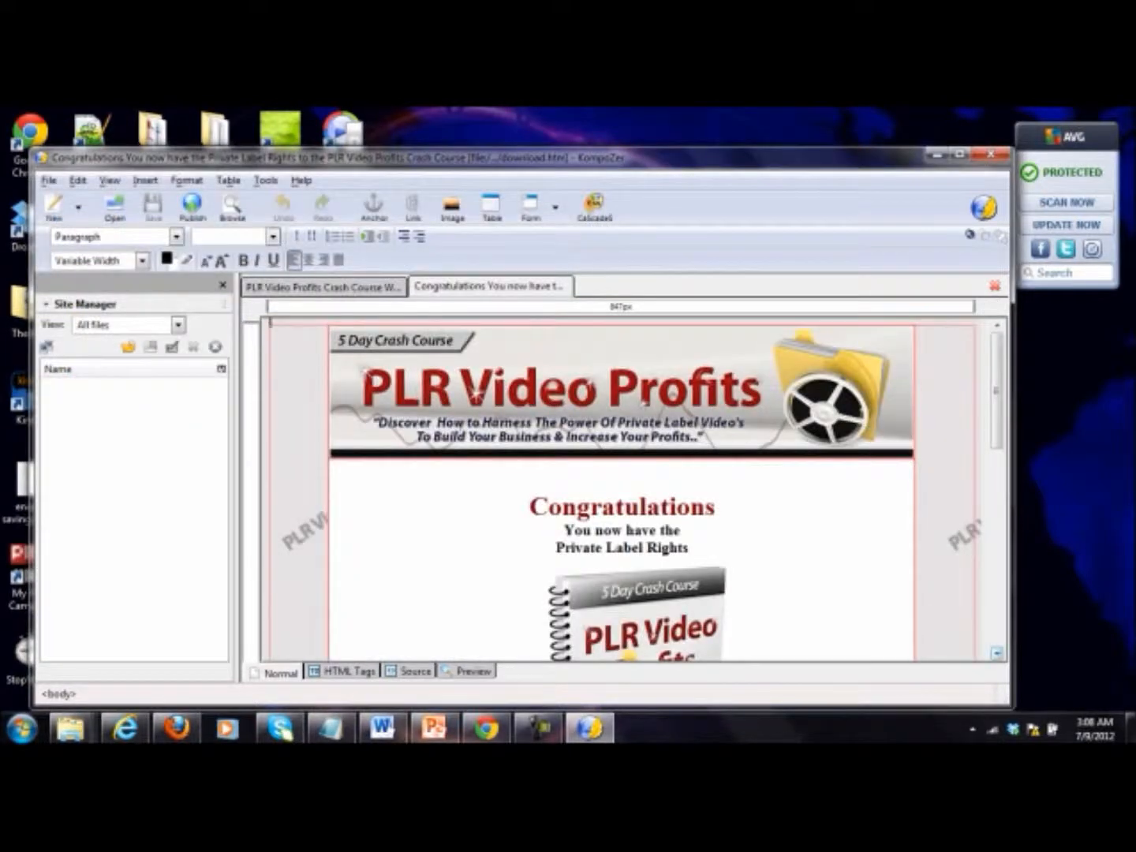
# Step: Switch to PowerPoint to check the product download page's file name on slide 2, and return to KompoZer
pyautogui.click(435, 728)
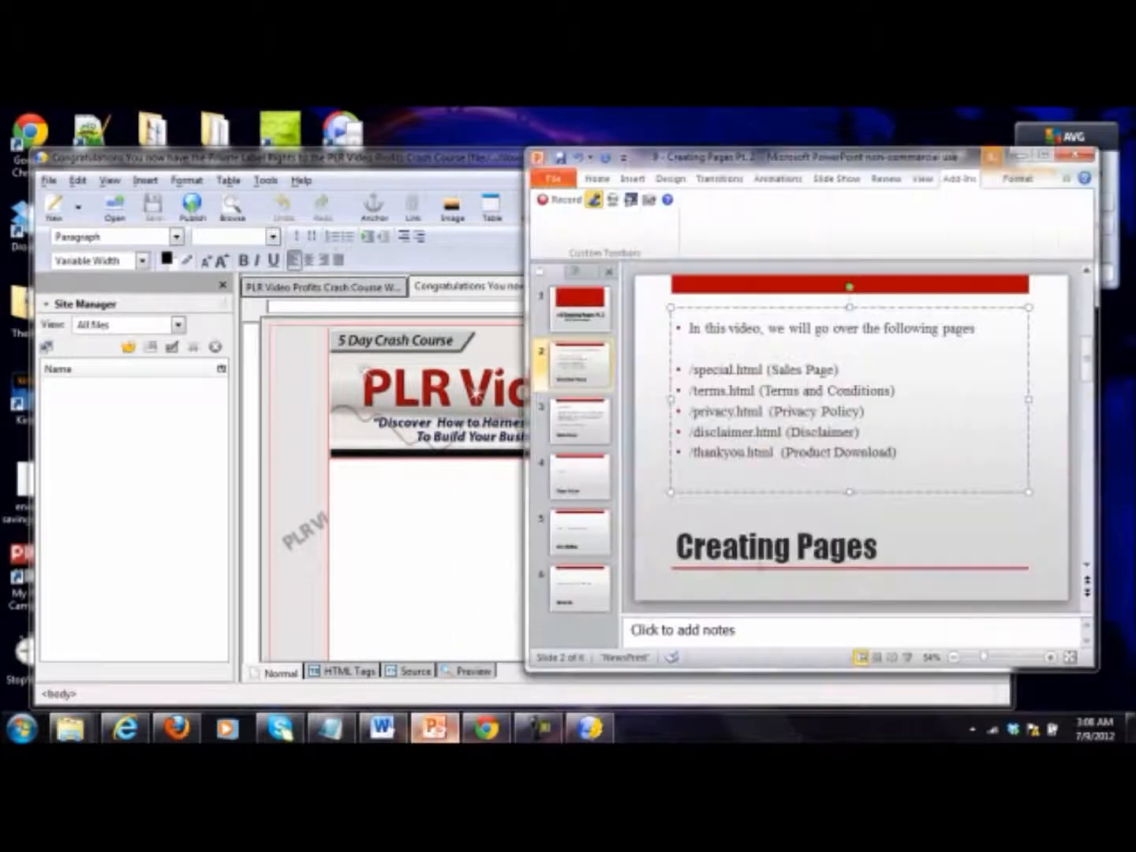
pyautogui.doubleClick(839, 452)
pyautogui.click(733, 457)
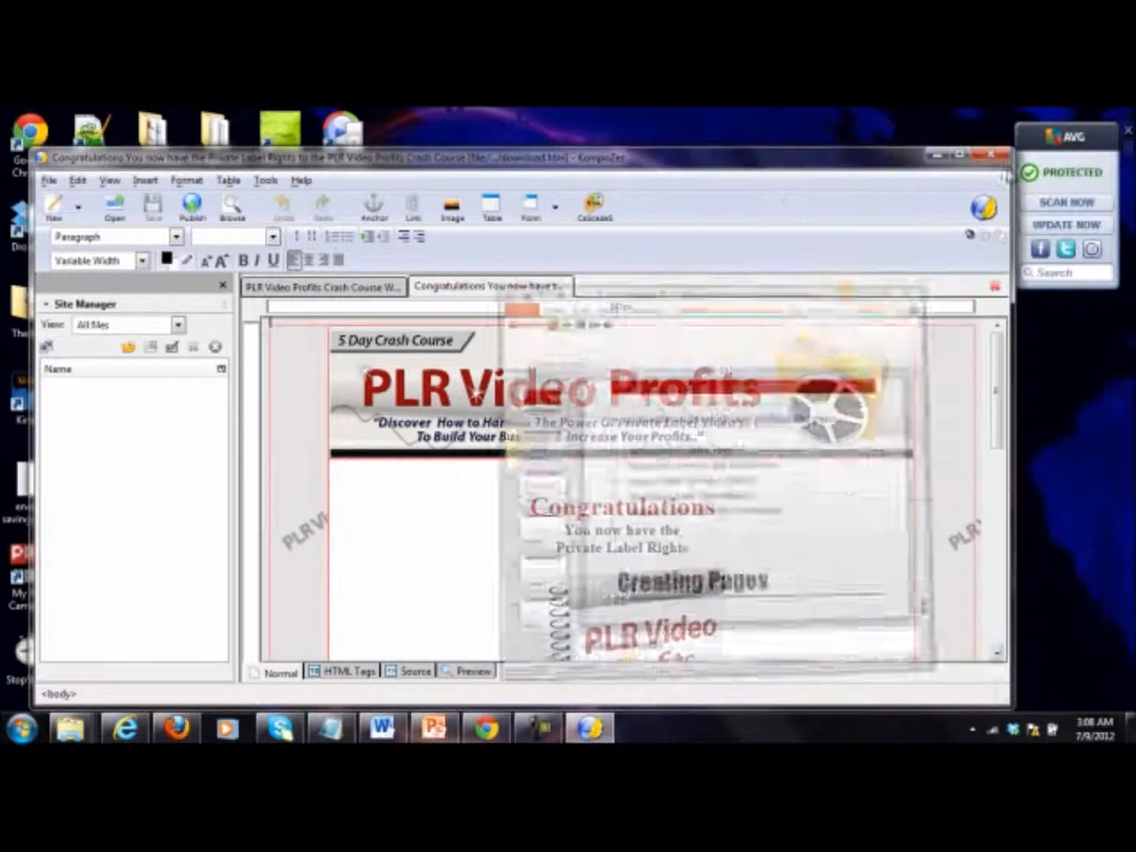
pyautogui.click(1020, 155)
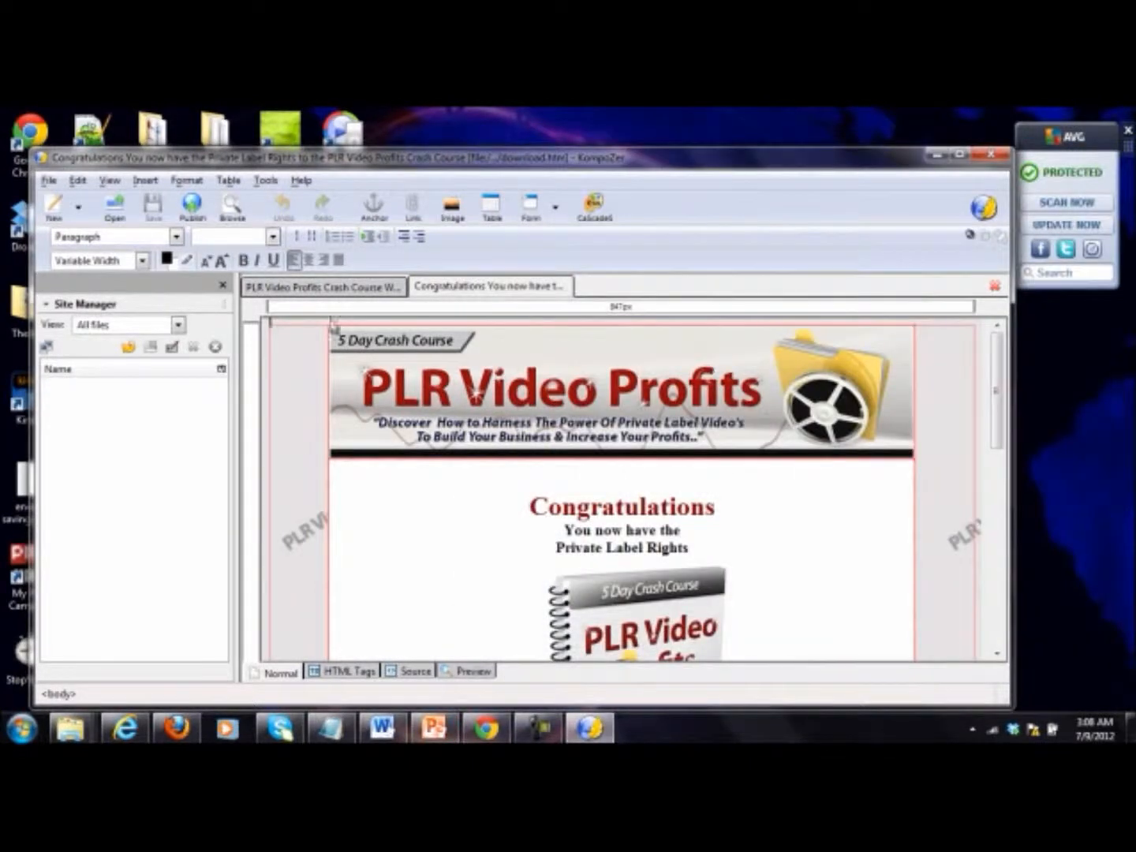
# Step: Save a copy of the download page as thankyou in the PLR Video Payday Site Pages folder
pyautogui.click(48, 180)
pyautogui.click(85, 316)
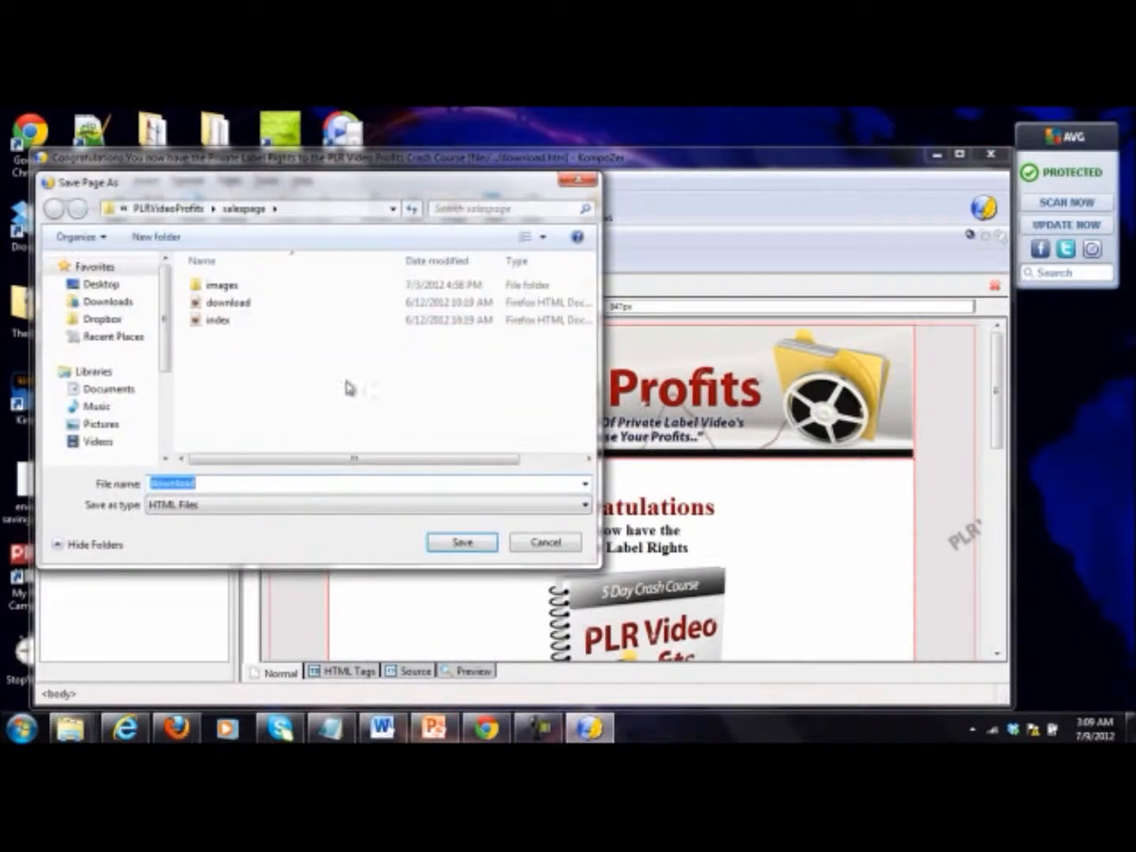
pyautogui.click(201, 210)
pyautogui.doubleClick(268, 357)
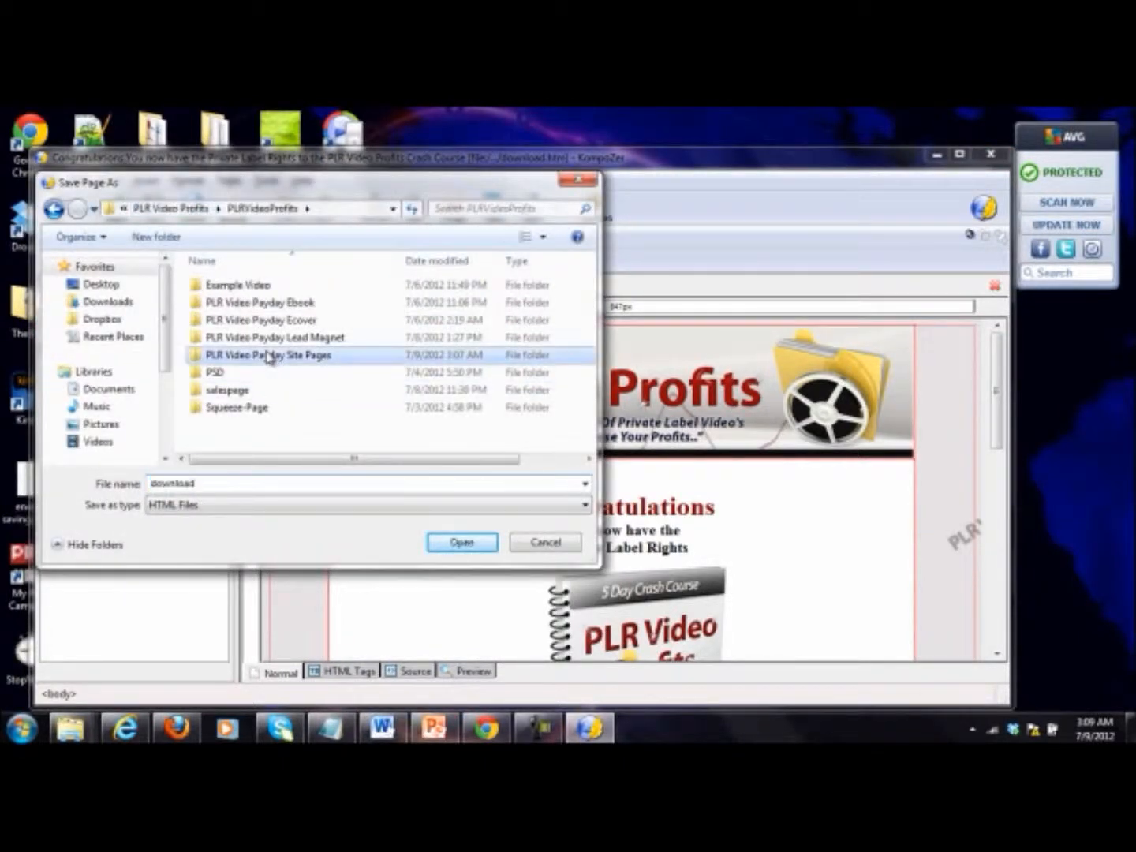
pyautogui.click(218, 485)
pyautogui.write('thankyou')
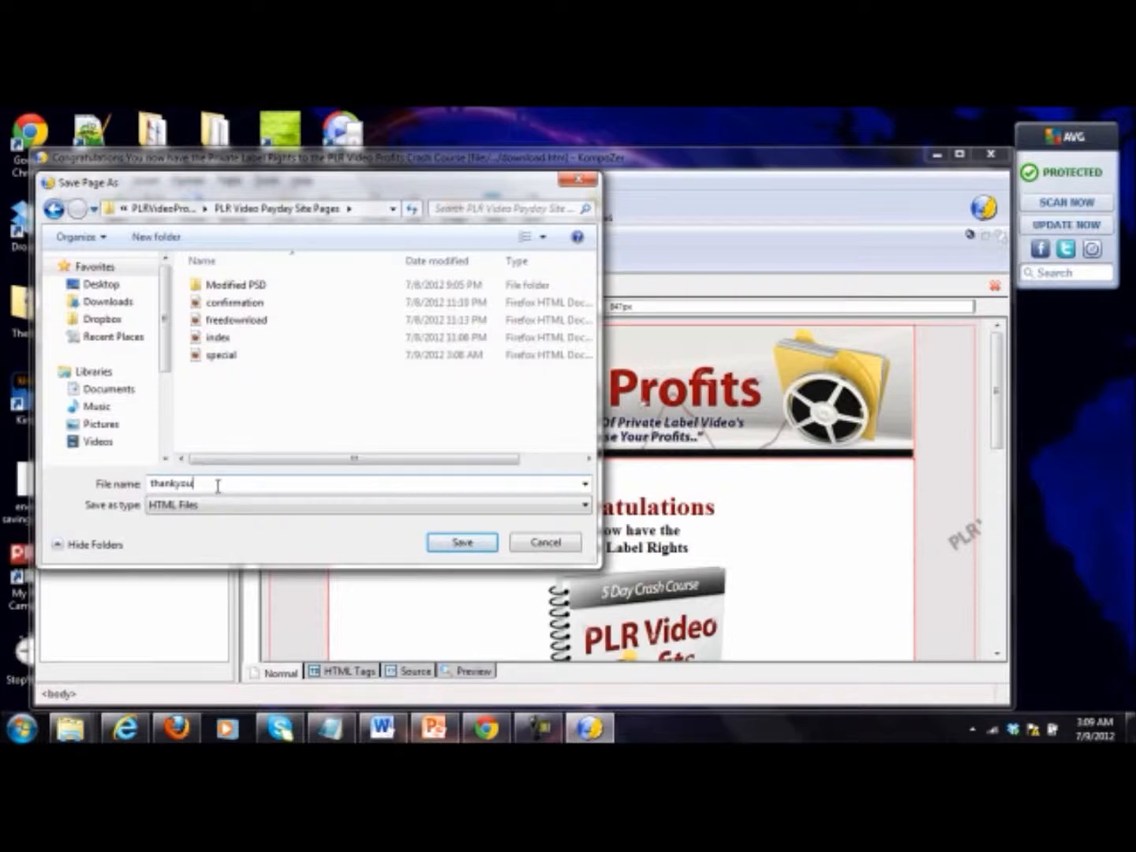
pyautogui.press('Return')
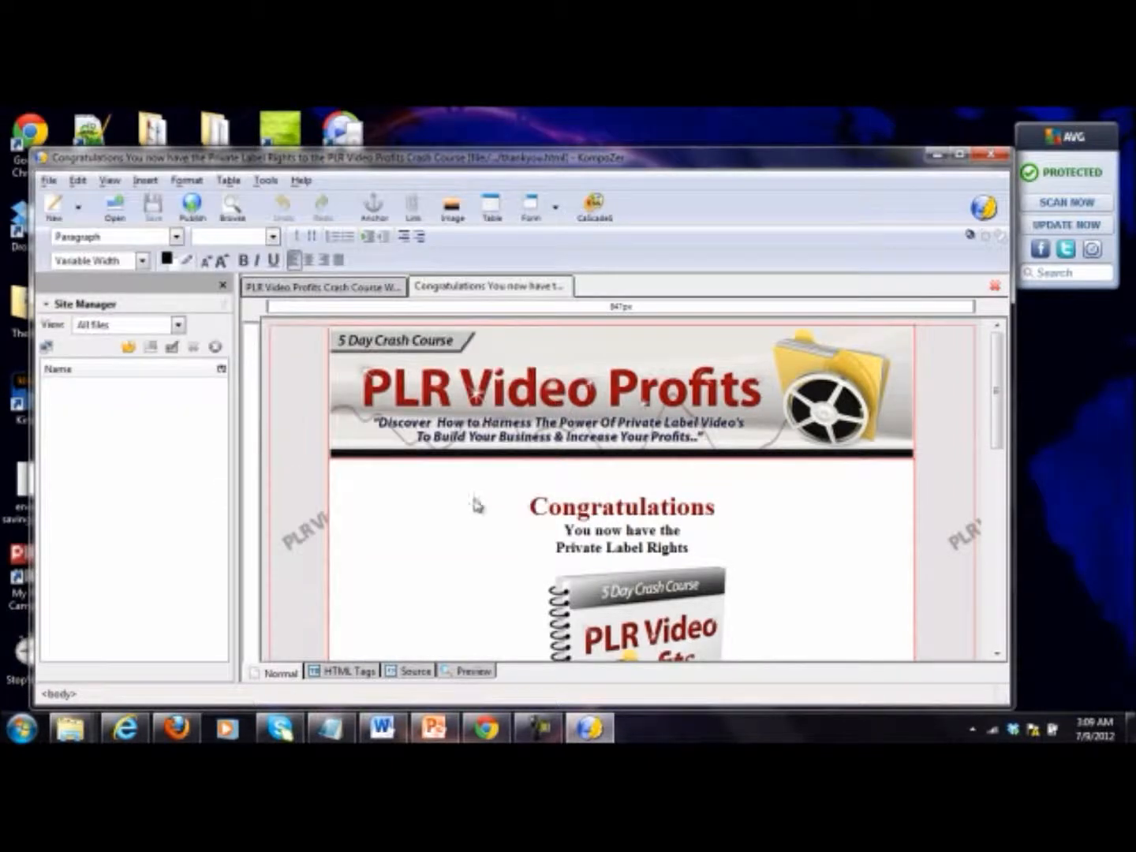
# Step: Set the thank-you page's background image to background.jpg from the PLR Video Payday Site Pages folder
pyautogui.click(298, 389)
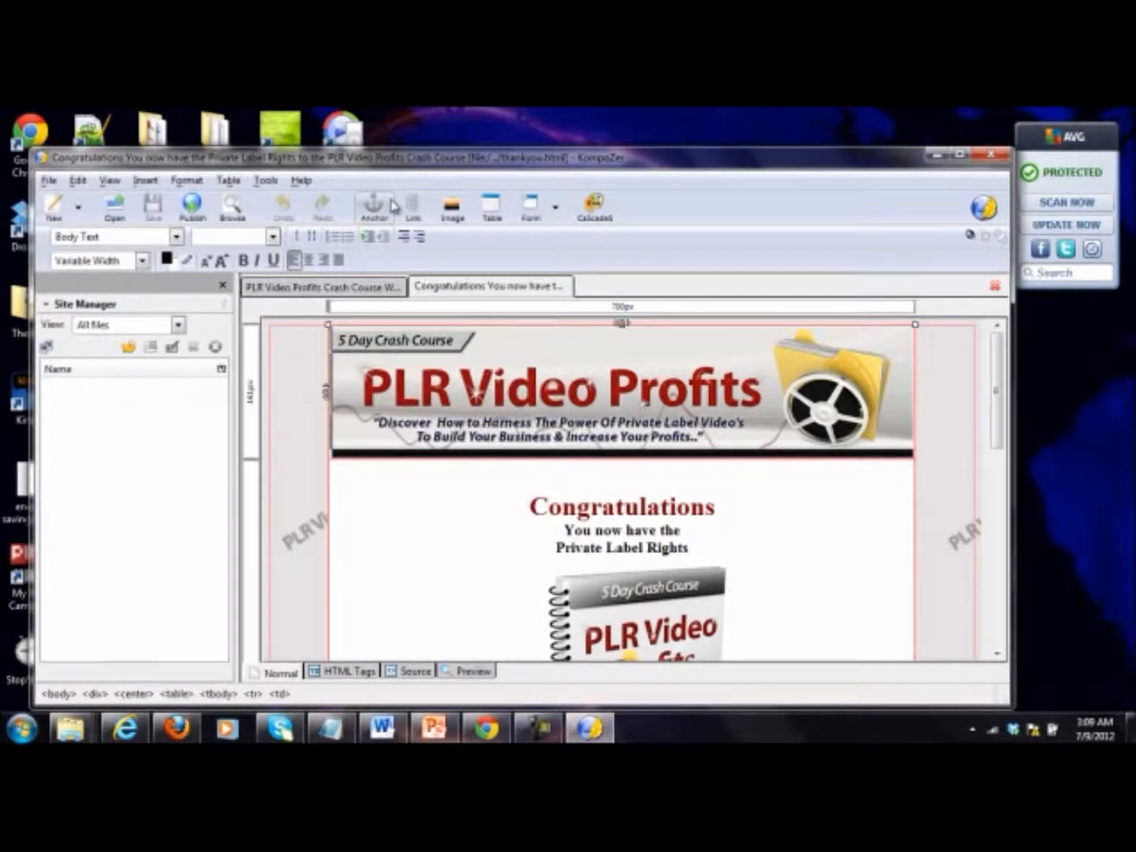
pyautogui.click(188, 180)
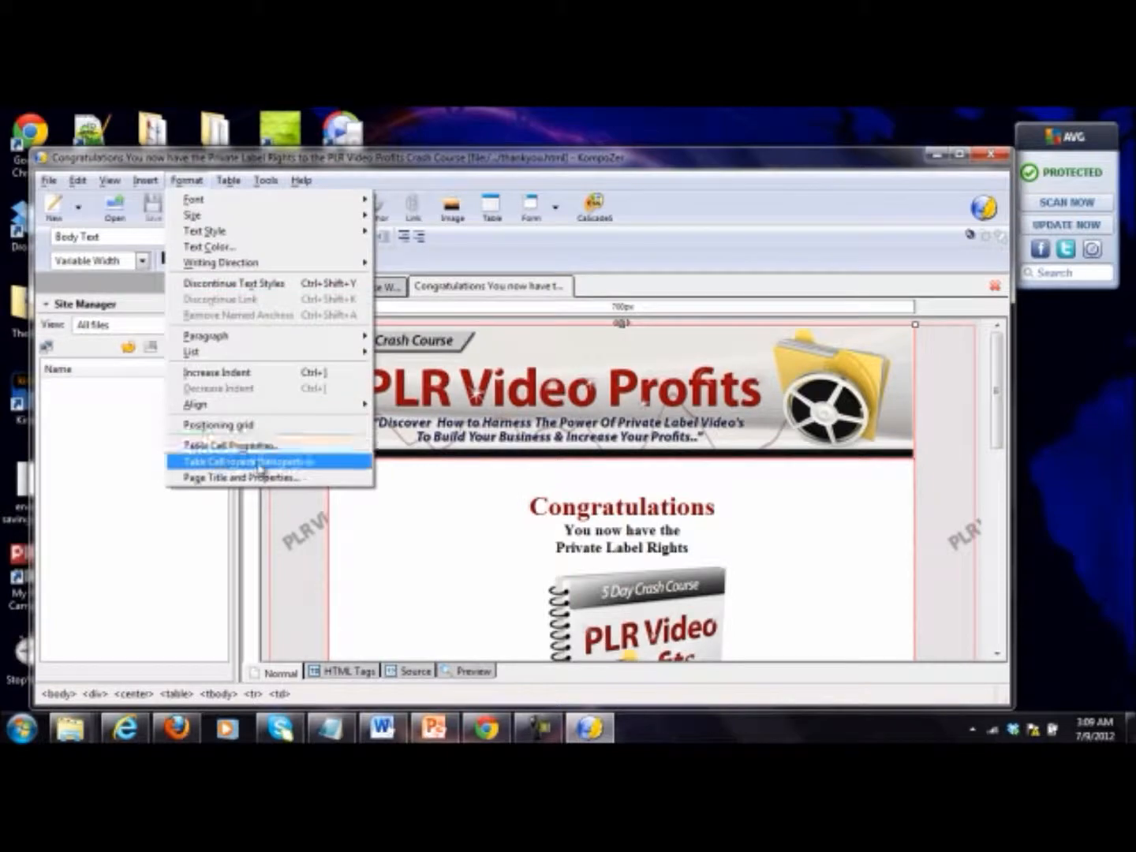
pyautogui.click(230, 462)
pyautogui.click(284, 420)
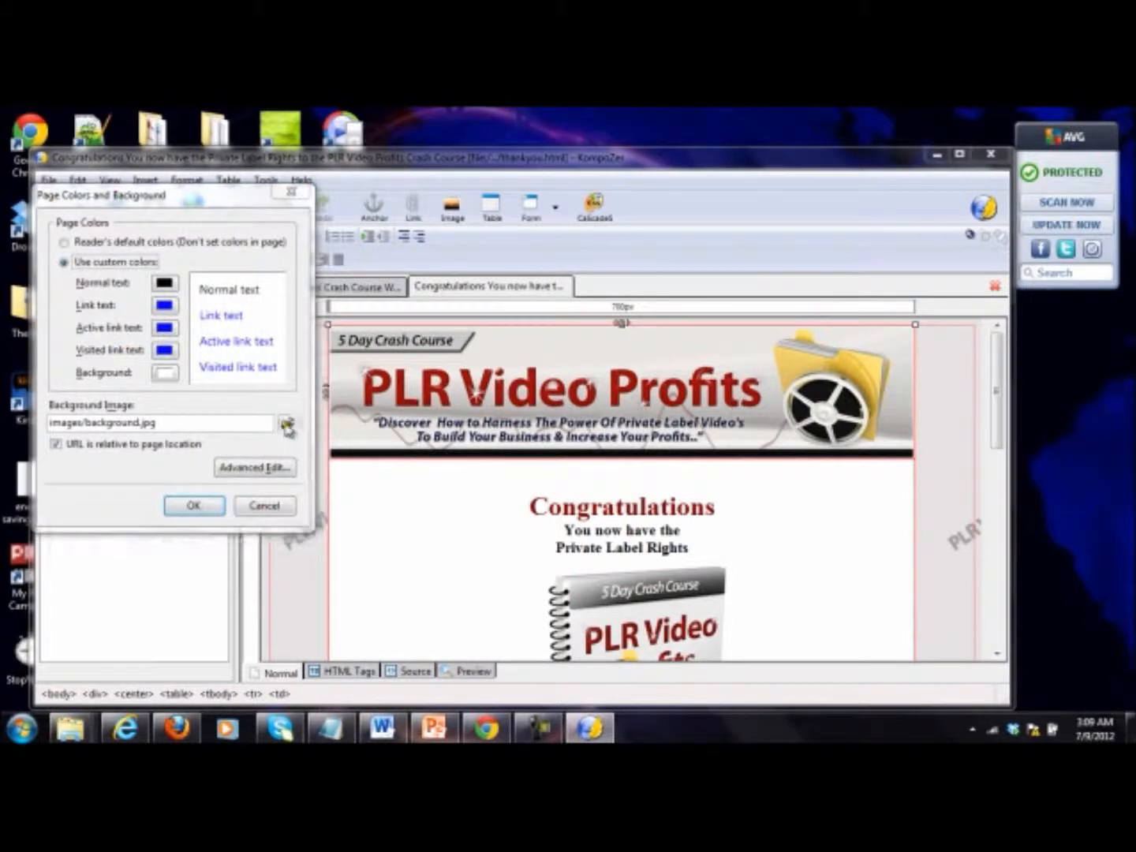
pyautogui.doubleClick(330, 340)
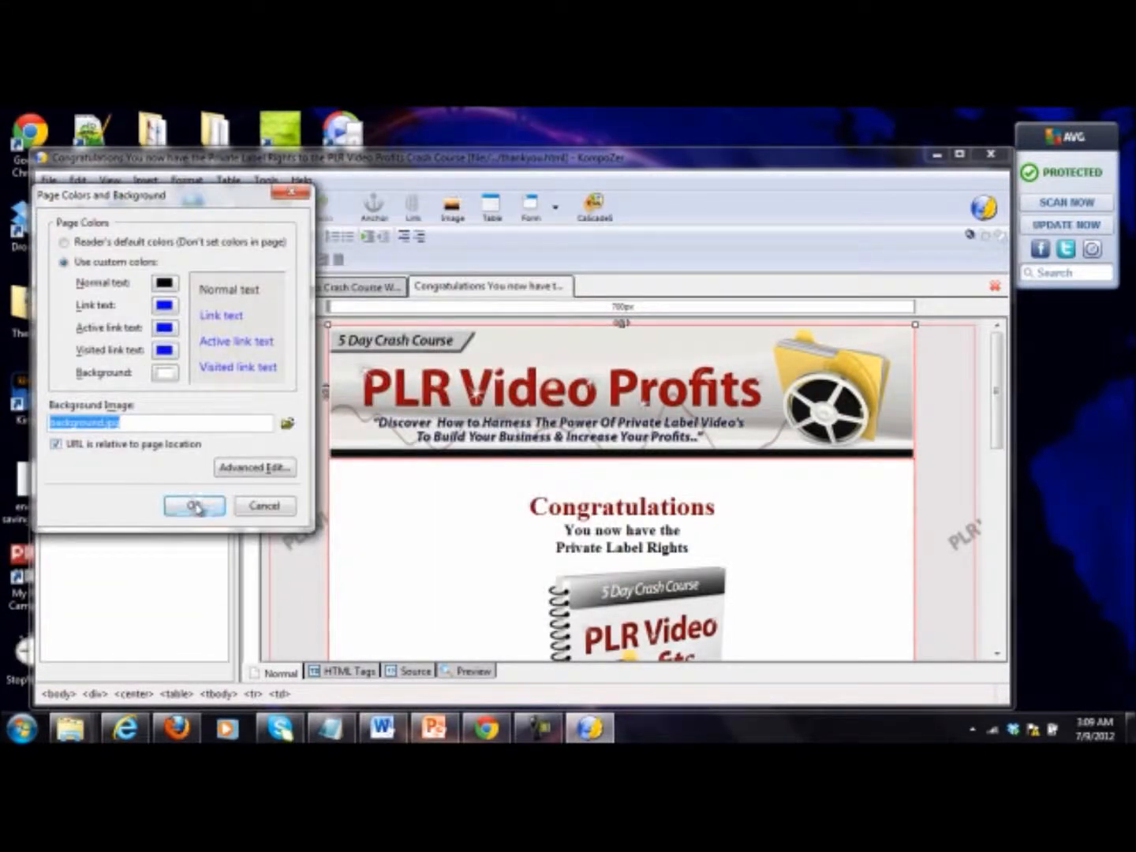
pyautogui.click(195, 506)
# Step: Replace the thank-you page's header banner with header.jpg from the PLR Video Payday Site Pages folder, using no alternate text
pyautogui.click(537, 406)
pyautogui.press('Delete')
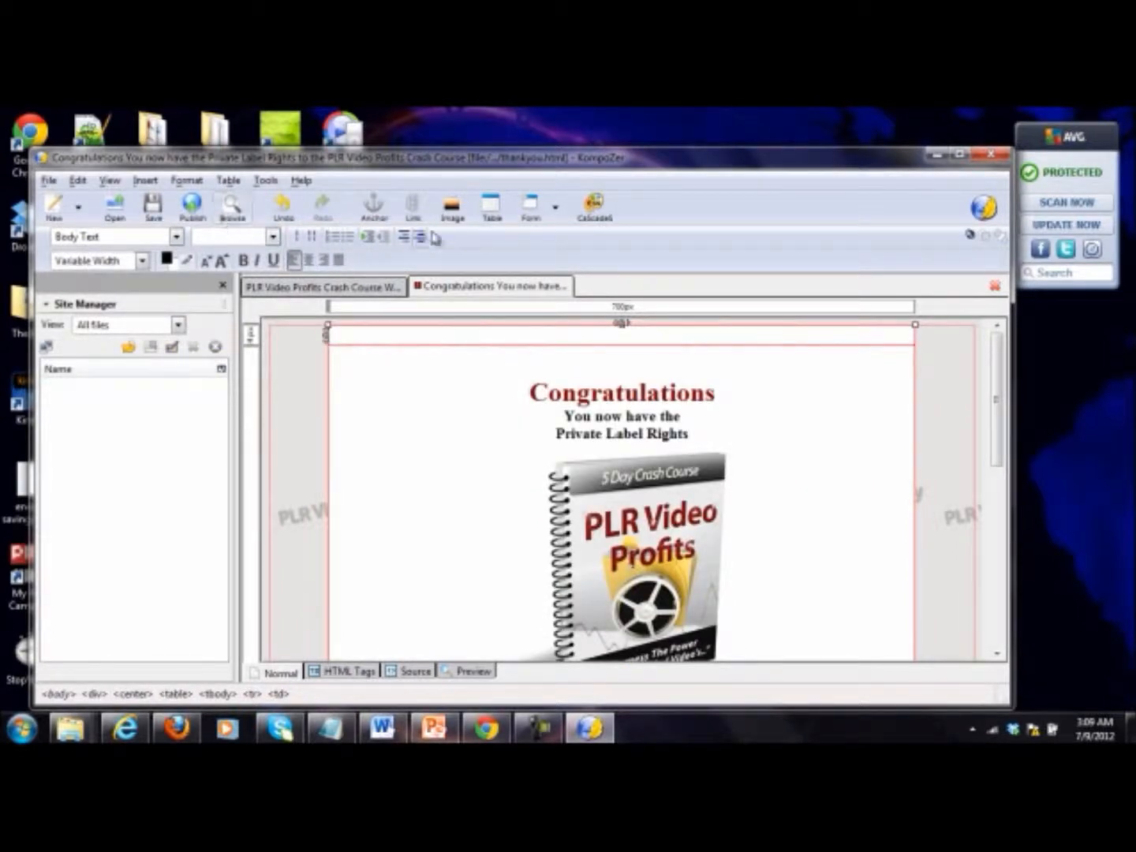
pyautogui.click(452, 206)
pyautogui.click(505, 298)
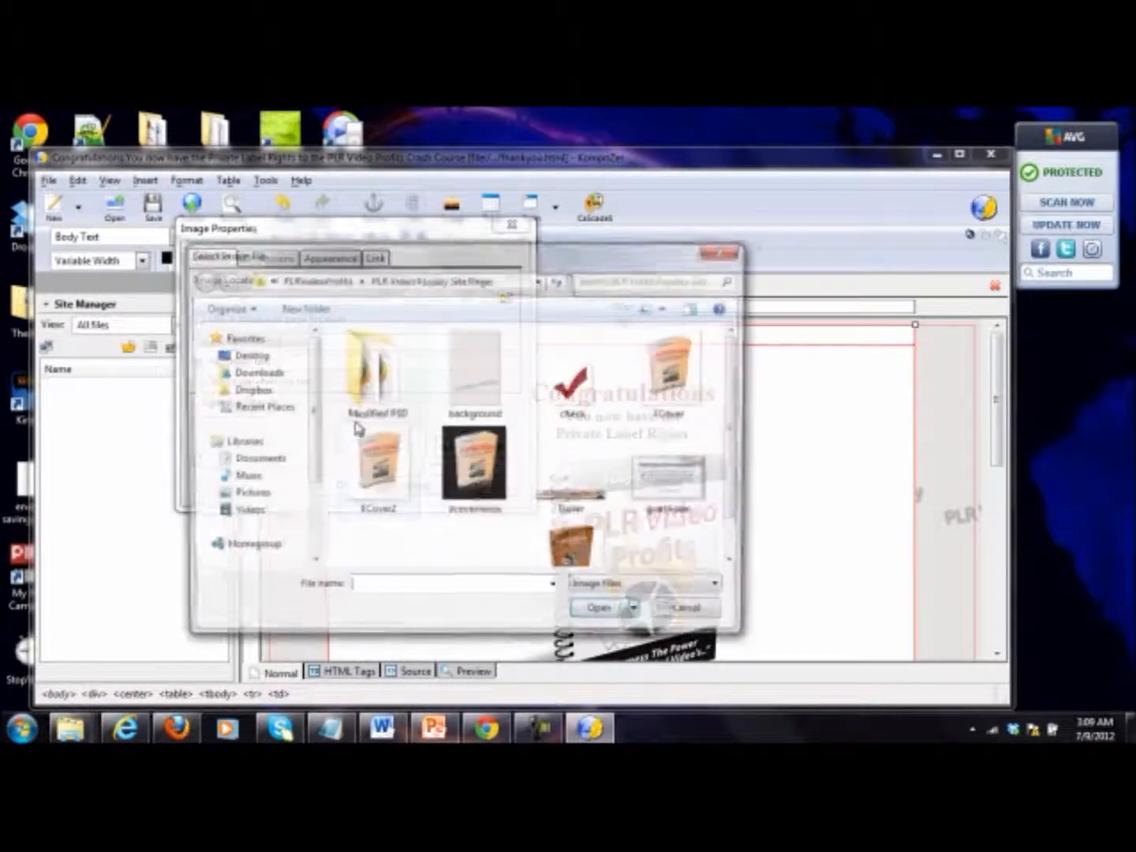
pyautogui.scroll(-2, 745, 475)
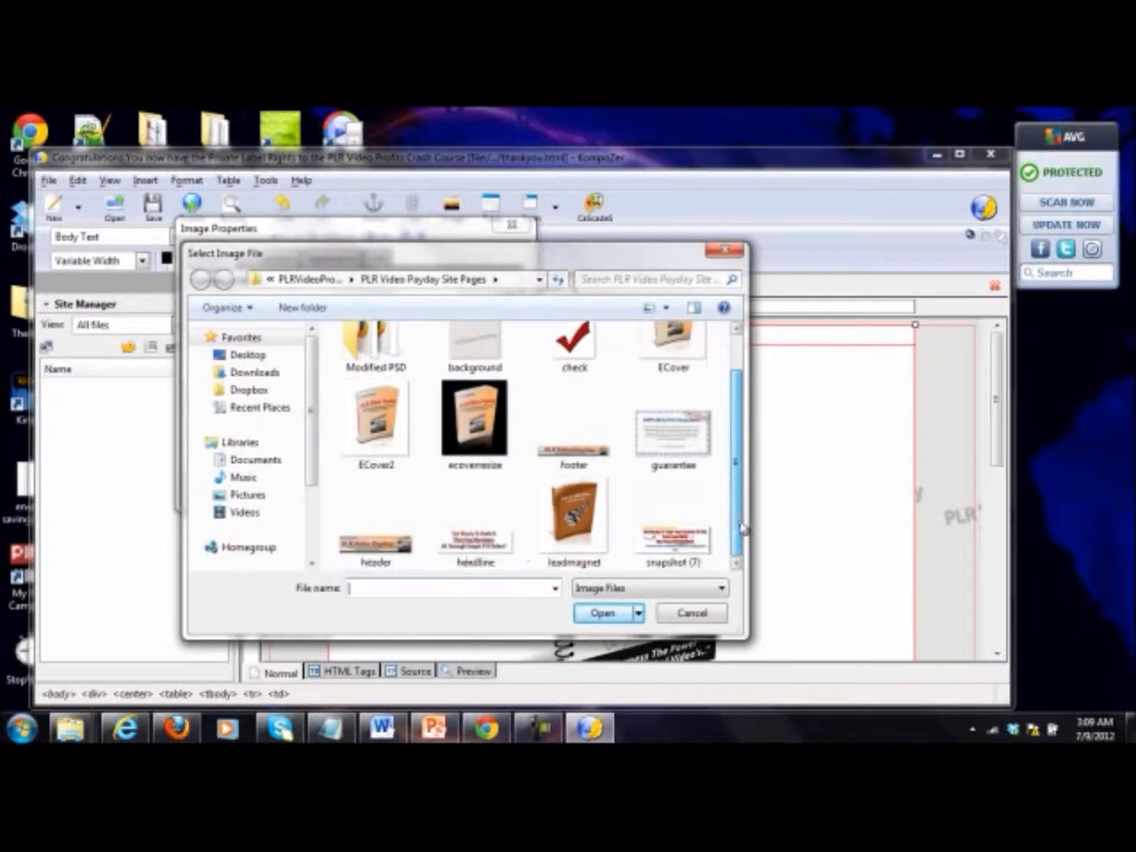
pyautogui.doubleClick(407, 548)
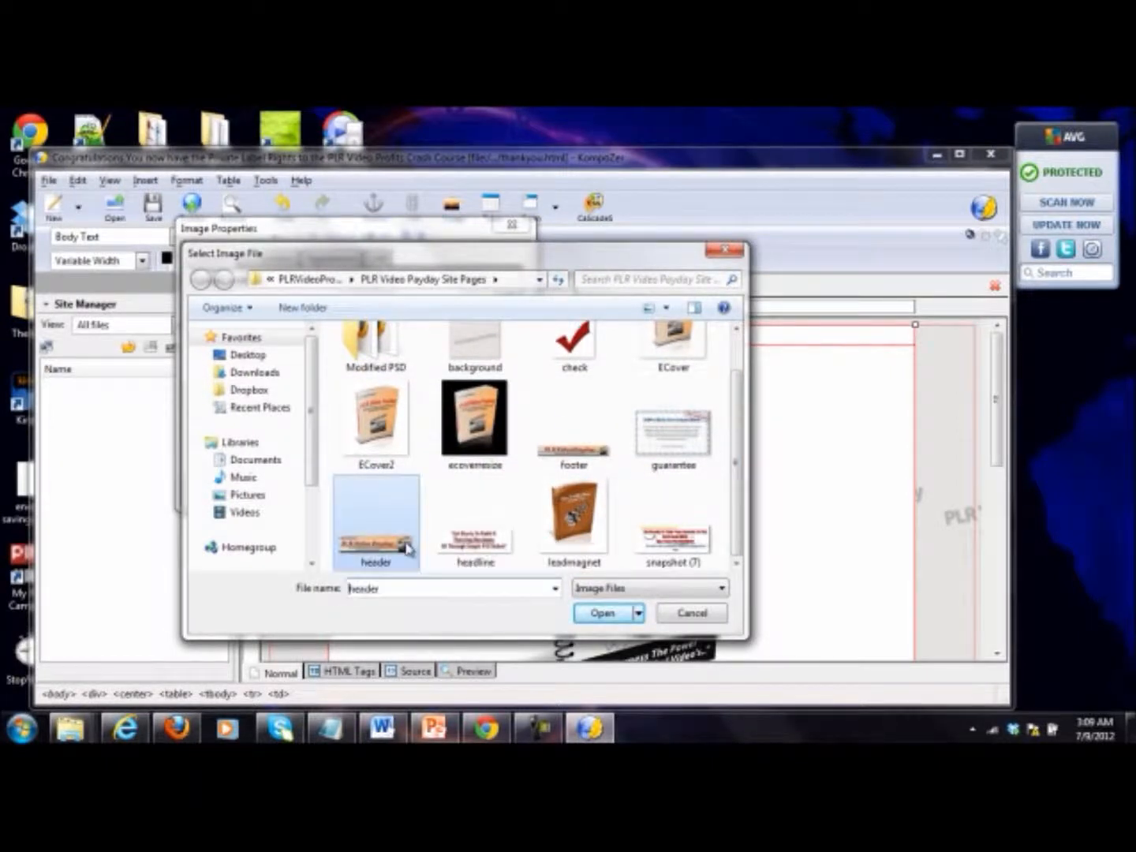
pyautogui.click(278, 382)
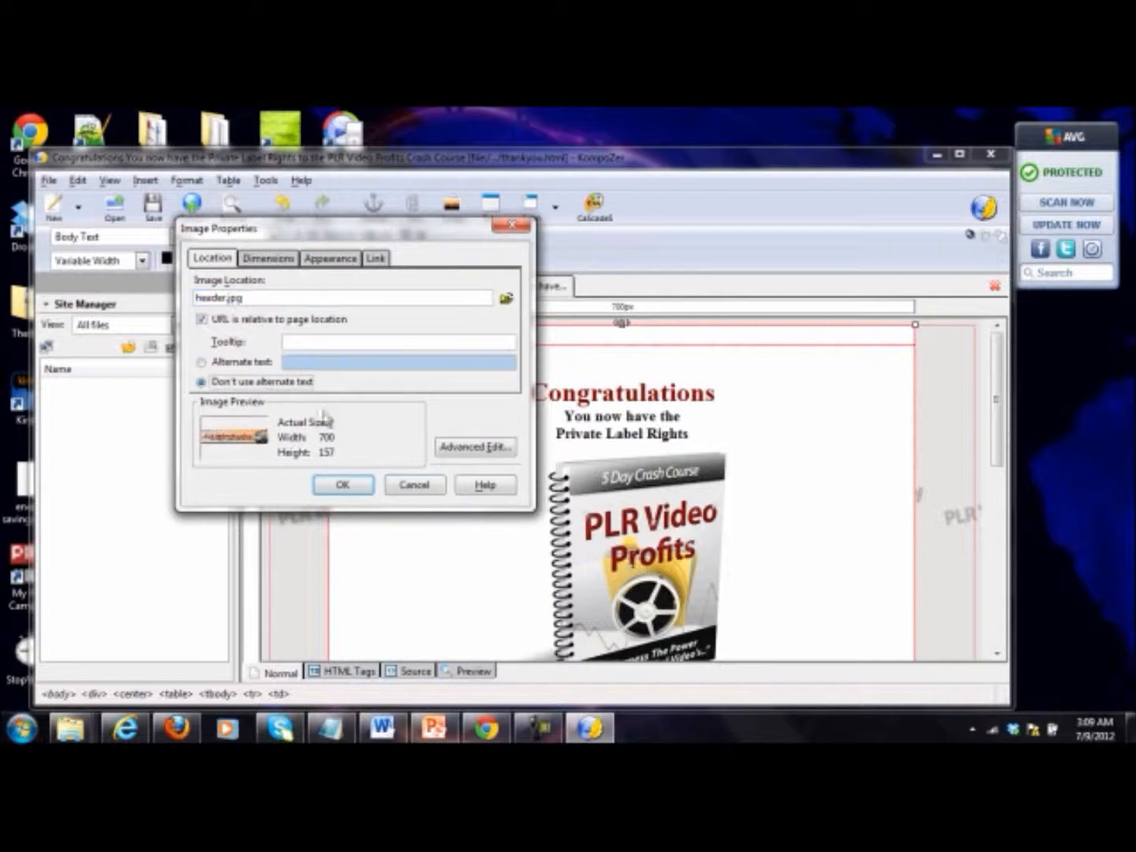
pyautogui.click(351, 487)
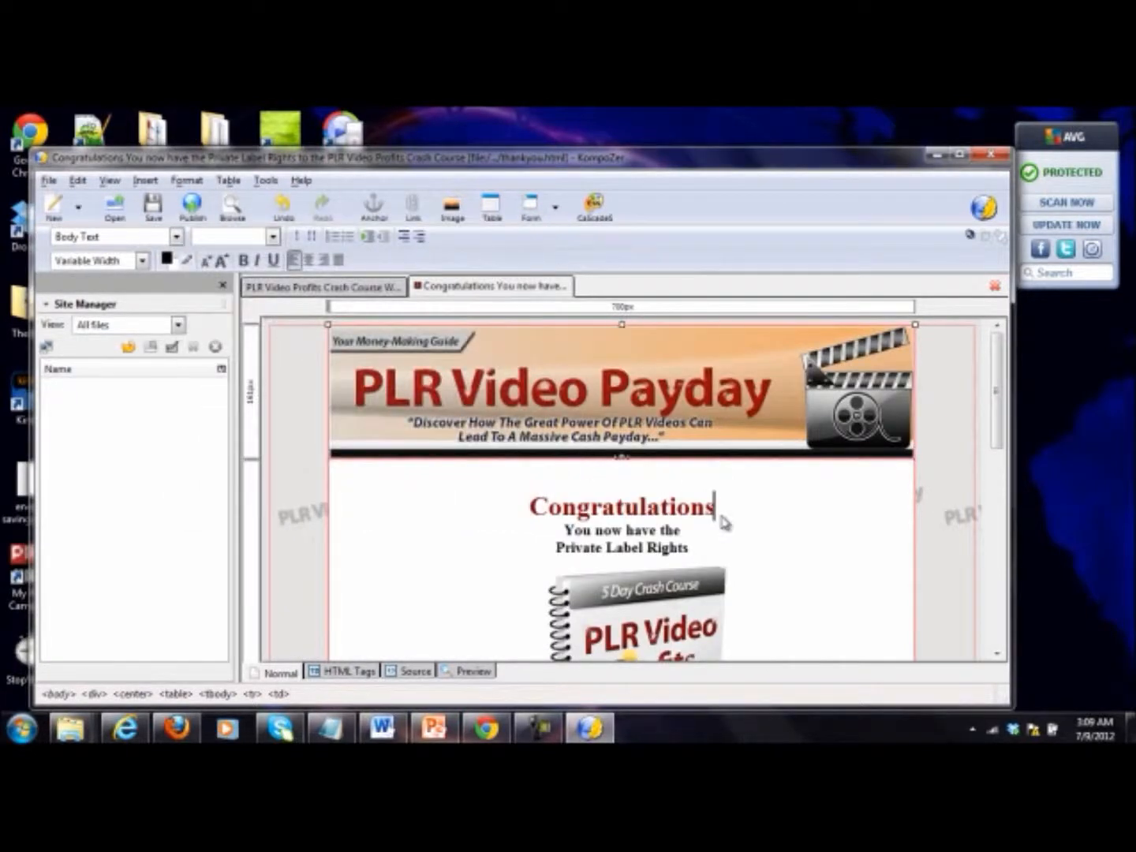
# Step: Replace the "Private Label Rights" line under Congratulations with "PLR Video Payday Course!"
pyautogui.click(699, 550)
pyautogui.moveTo(709, 553); pyautogui.dragTo(559, 556)
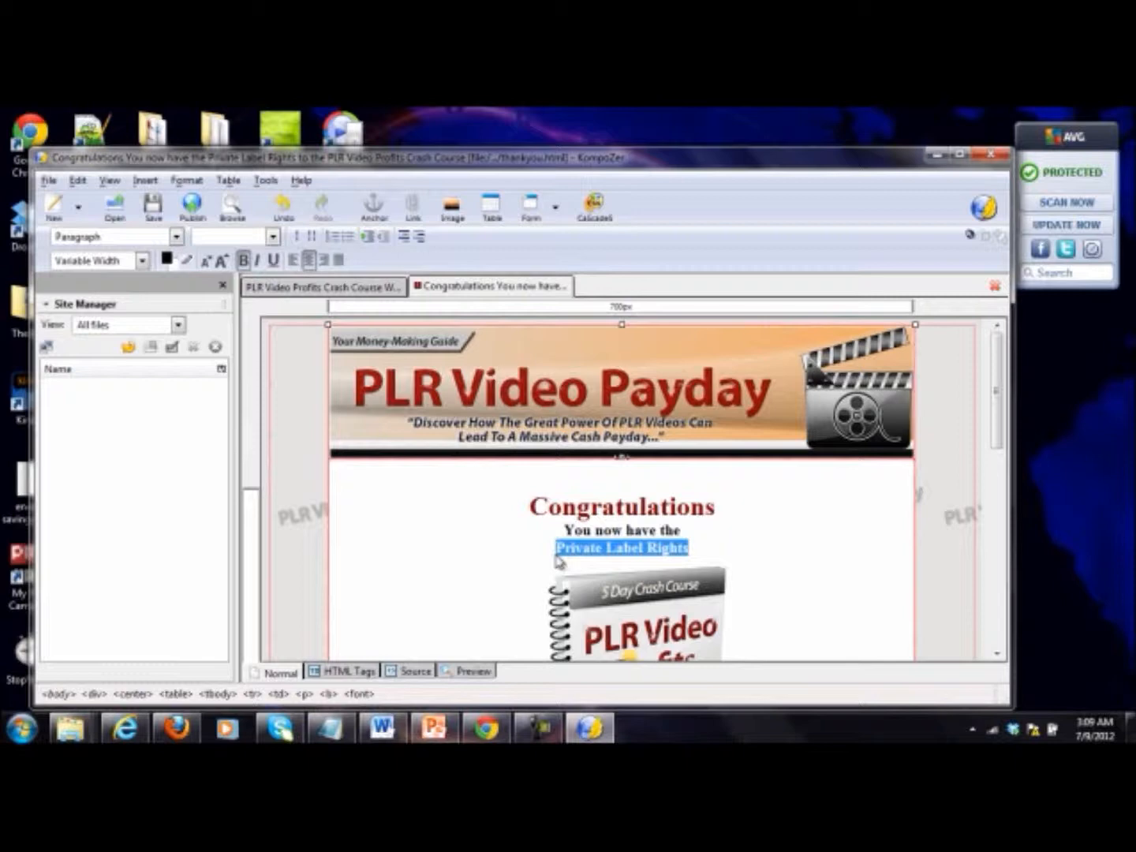
pyautogui.write('PLR Video Payday Cou')
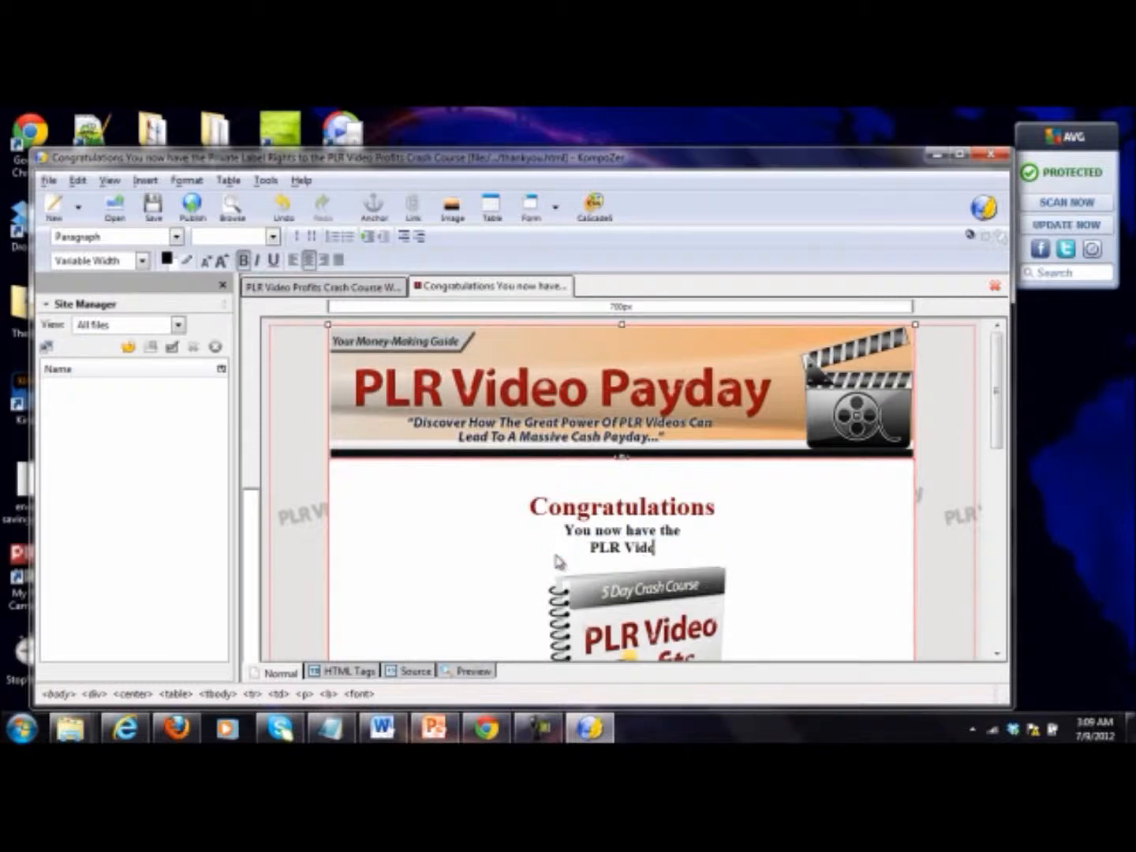
pyautogui.write('rse')
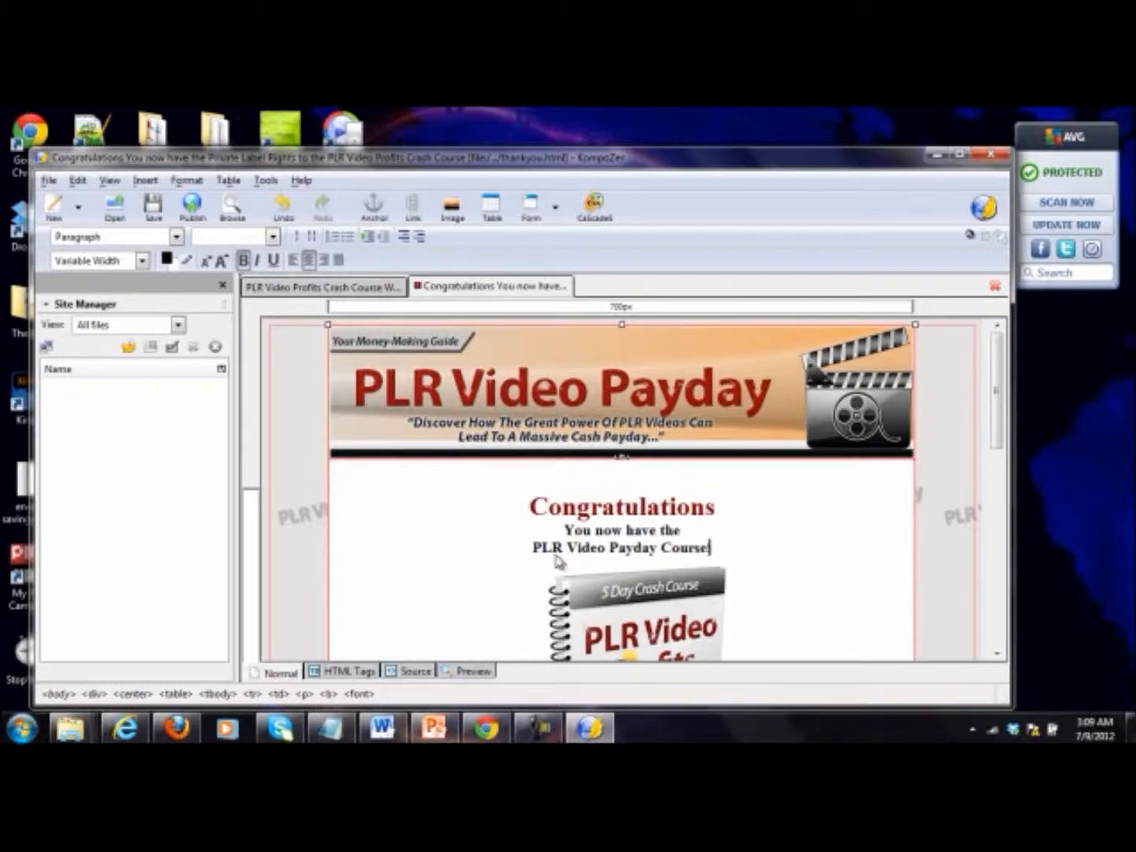
# Step: Replace the PLR Video Profits cover picture with the ECover2 image, using no alternate text
pyautogui.scroll(-4, 679, 550)
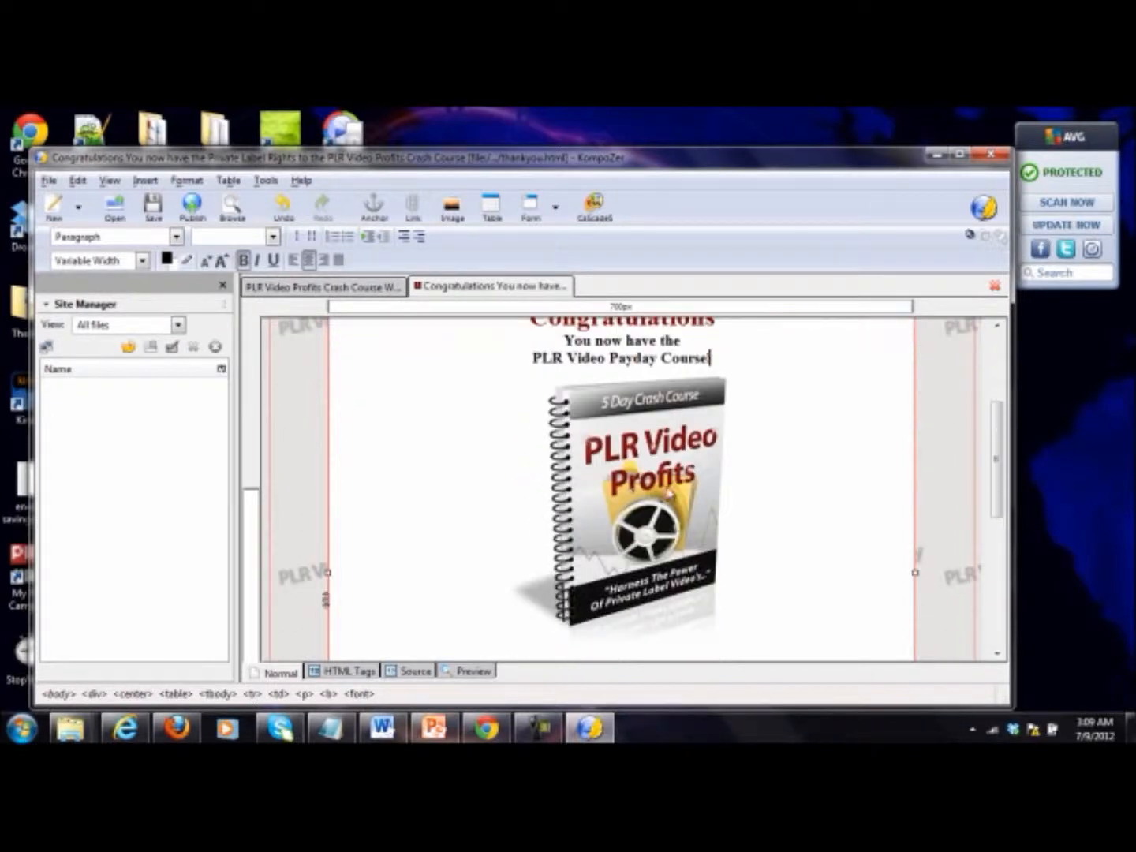
pyautogui.click(667, 488)
pyautogui.press('Delete')
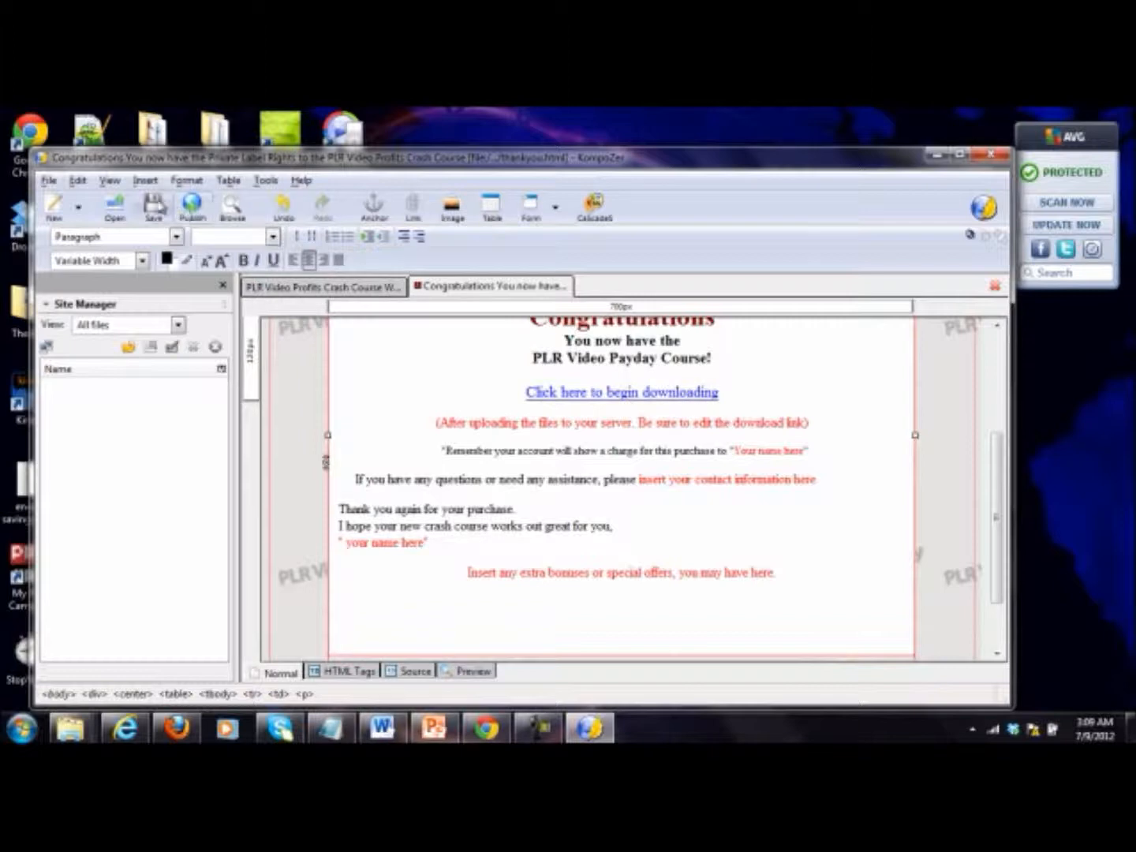
pyautogui.click(451, 207)
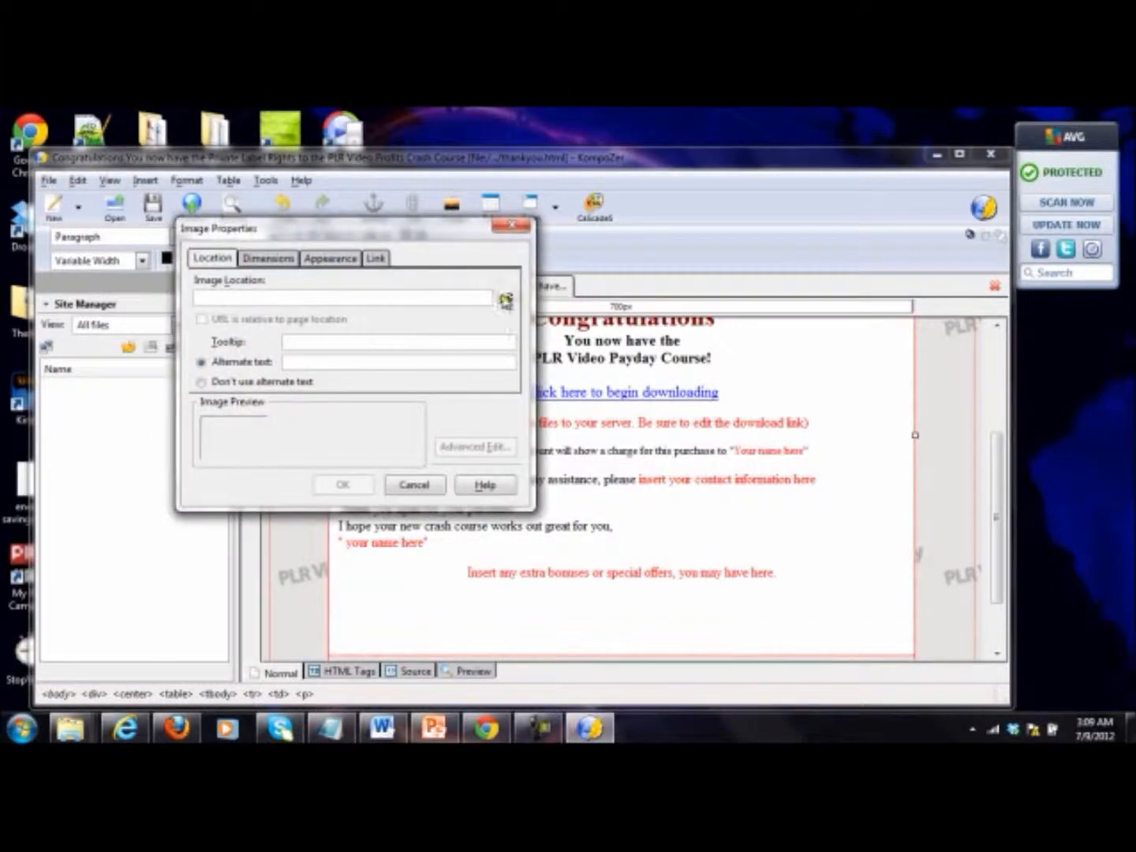
pyautogui.click(506, 297)
pyautogui.doubleClick(374, 483)
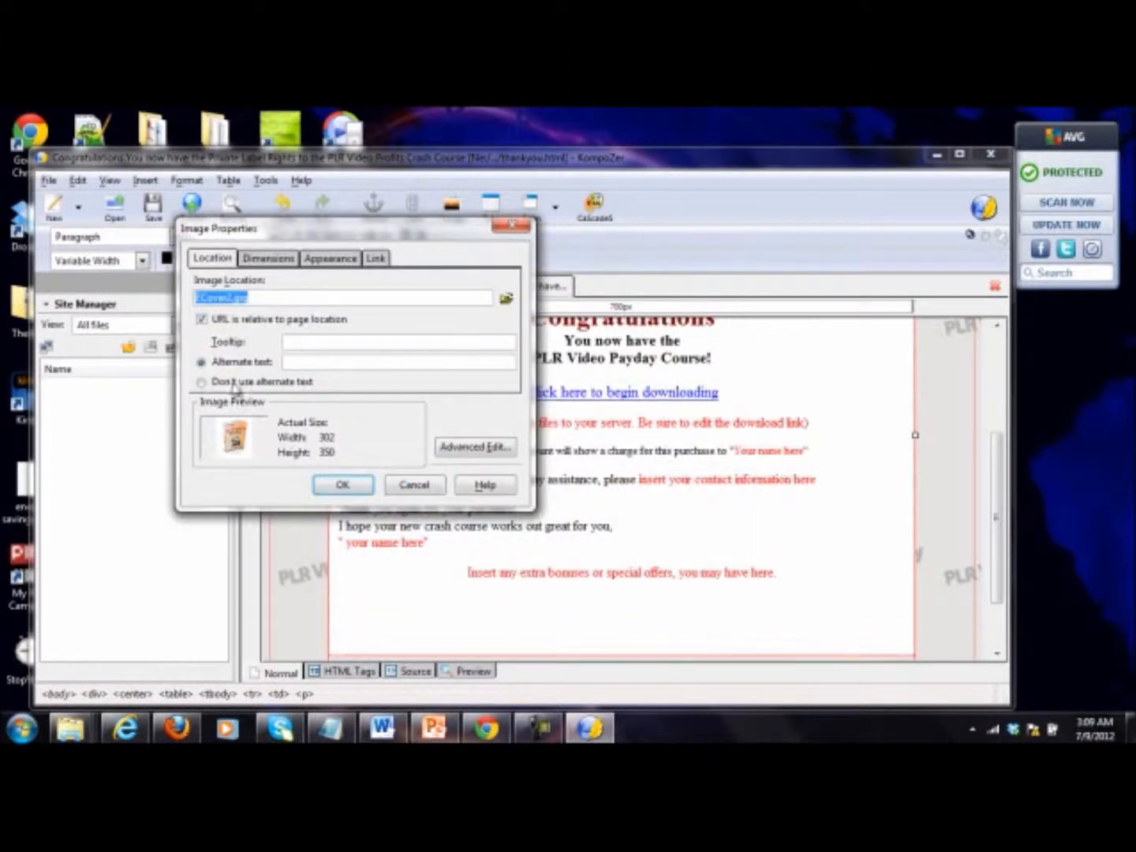
pyautogui.click(347, 485)
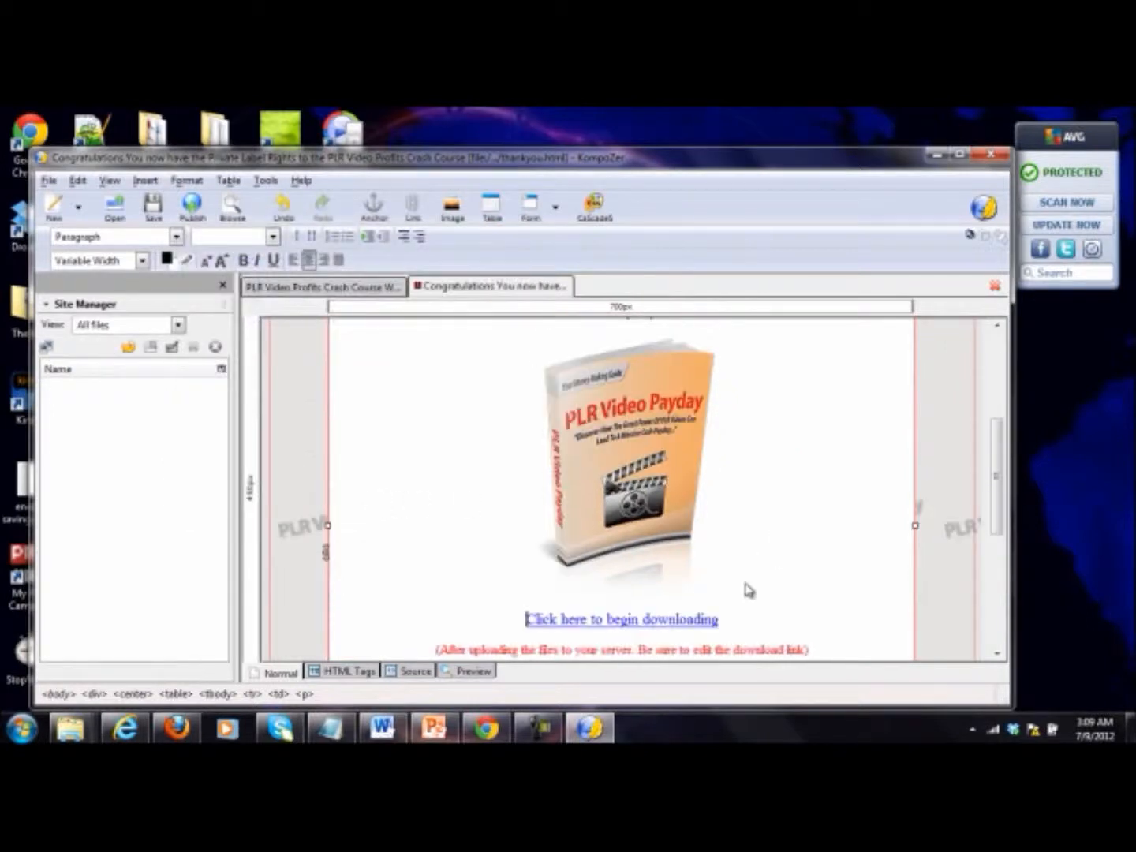
# Step: Delete the red note about uploading the files and editing the download link
pyautogui.scroll(-3, 817, 612)
pyautogui.click(814, 566)
pyautogui.moveTo(437, 567)
pyautogui.mouseDown()
pyautogui.moveTo(471, 569)
pyautogui.moveTo(424, 553)
pyautogui.mouseUp()
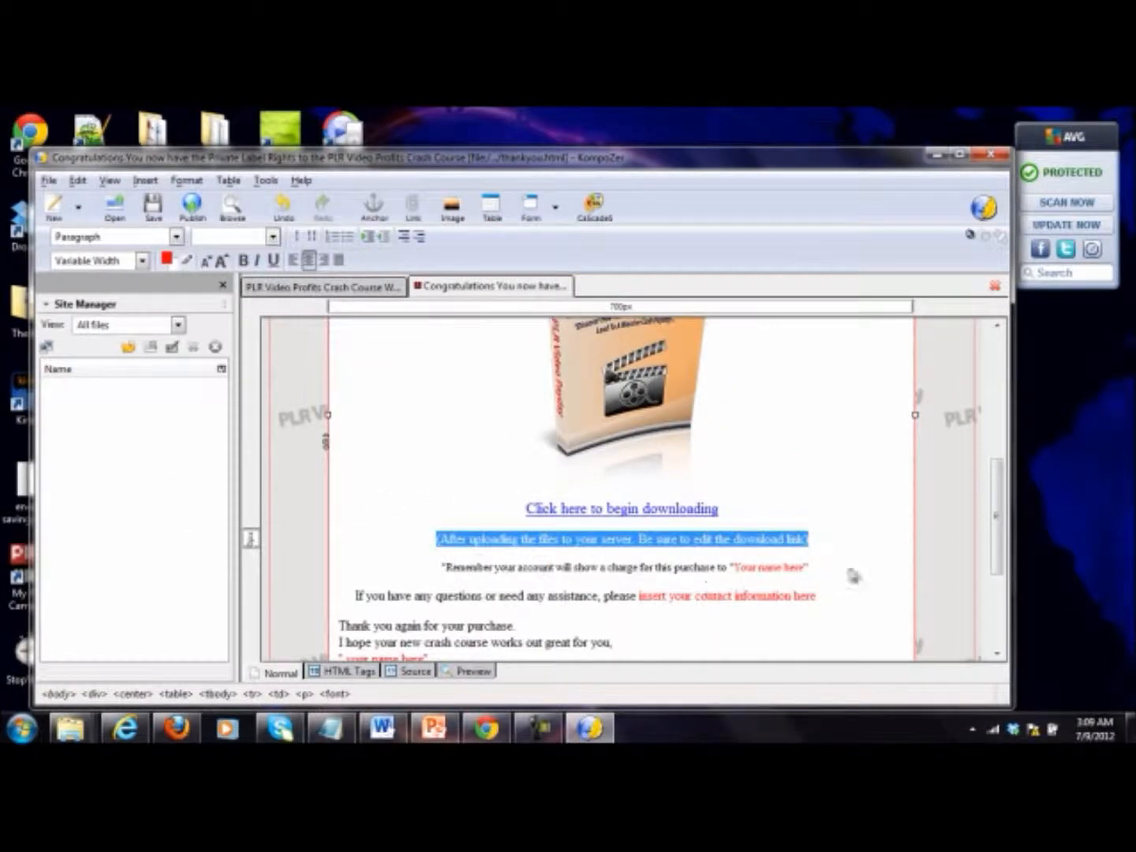
pyautogui.press('Delete')
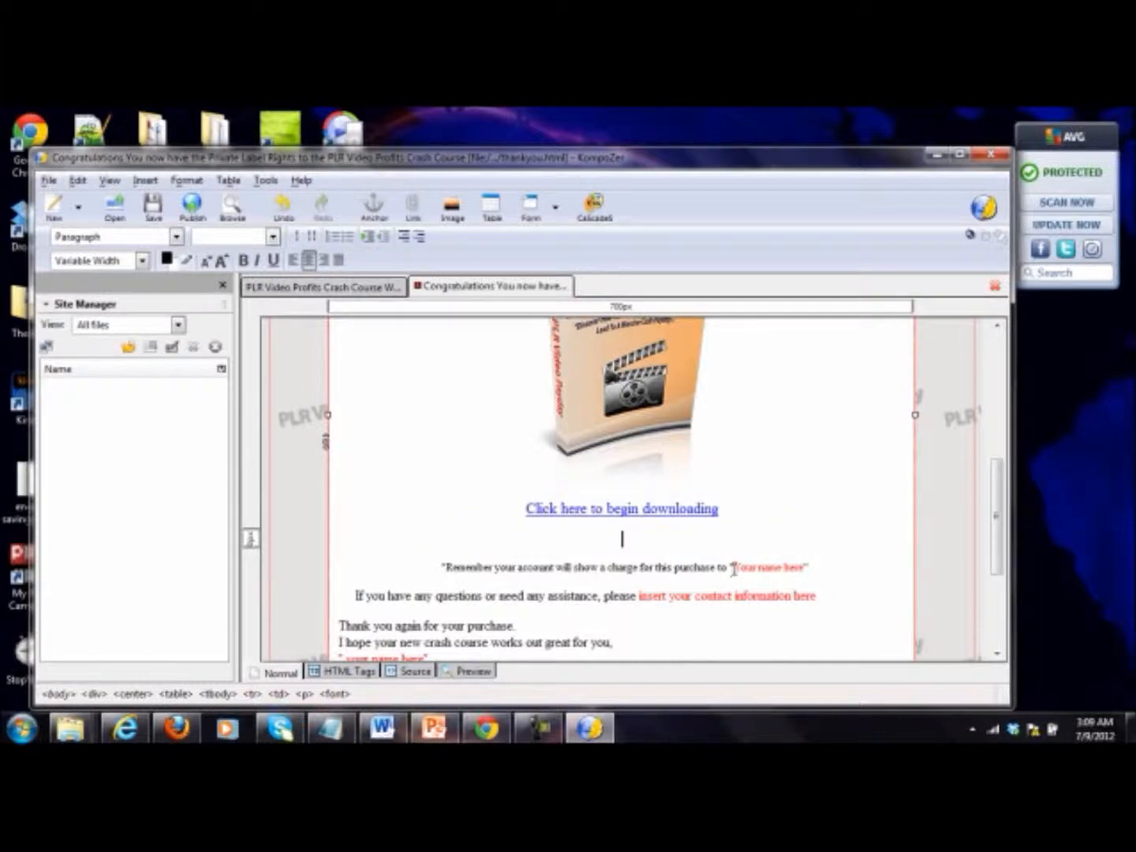
# Step: Fill in the seller's full name in the purchase charge notice and replace the contact placeholder with "contact at" and the support e-mail
pyautogui.moveTo(752, 565); pyautogui.dragTo(801, 566)
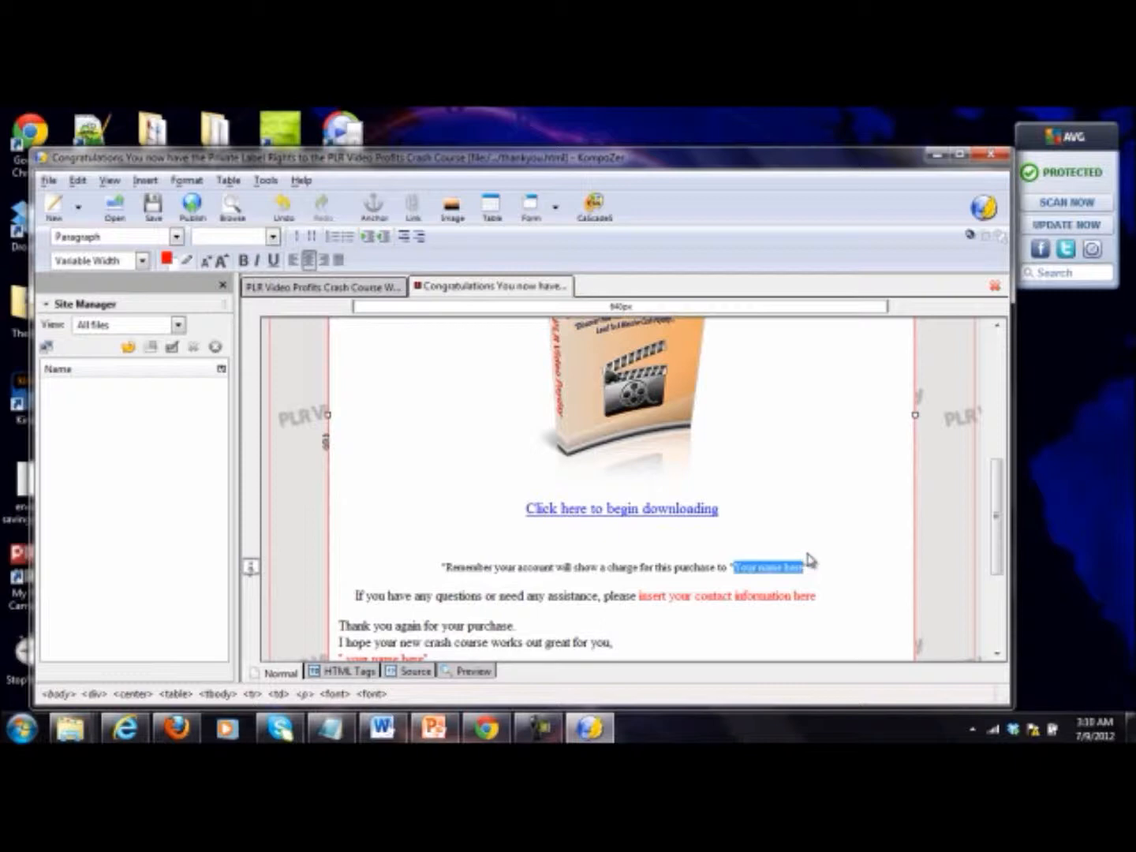
pyautogui.write('Harith Basha')
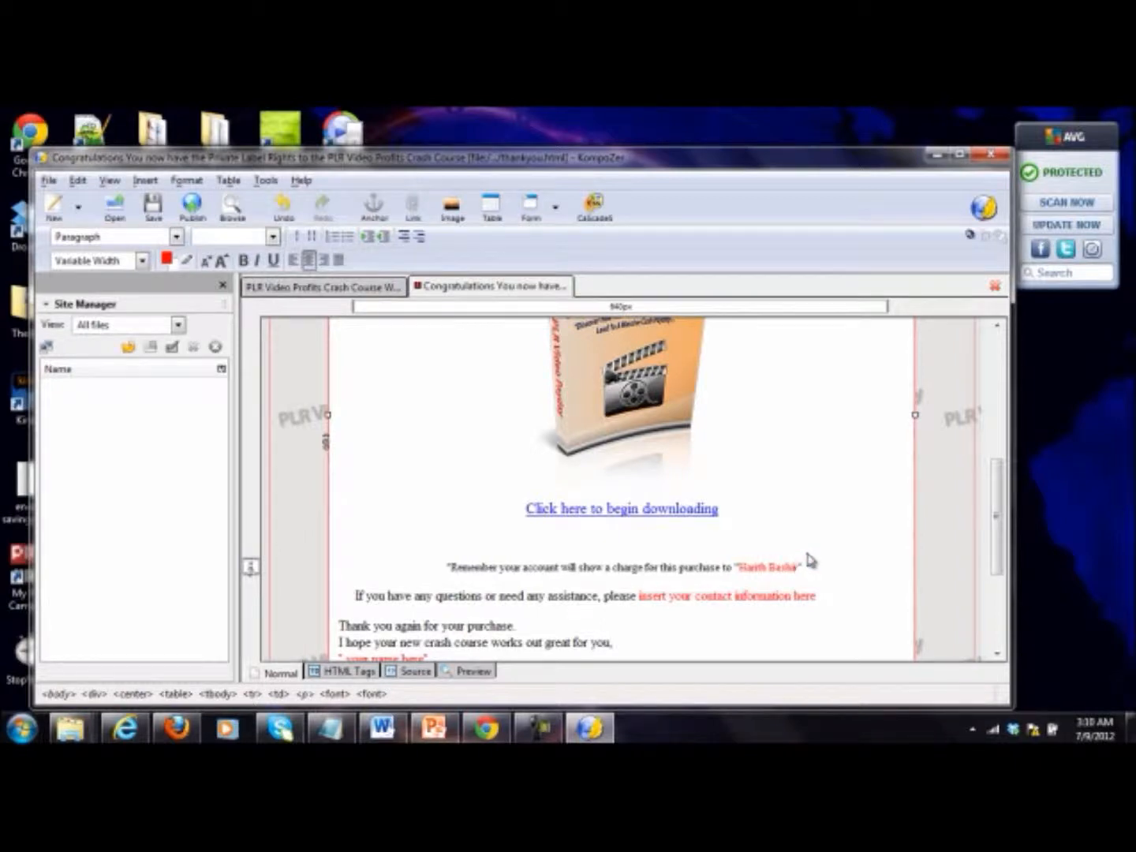
pyautogui.moveTo(816, 596); pyautogui.dragTo(640, 596)
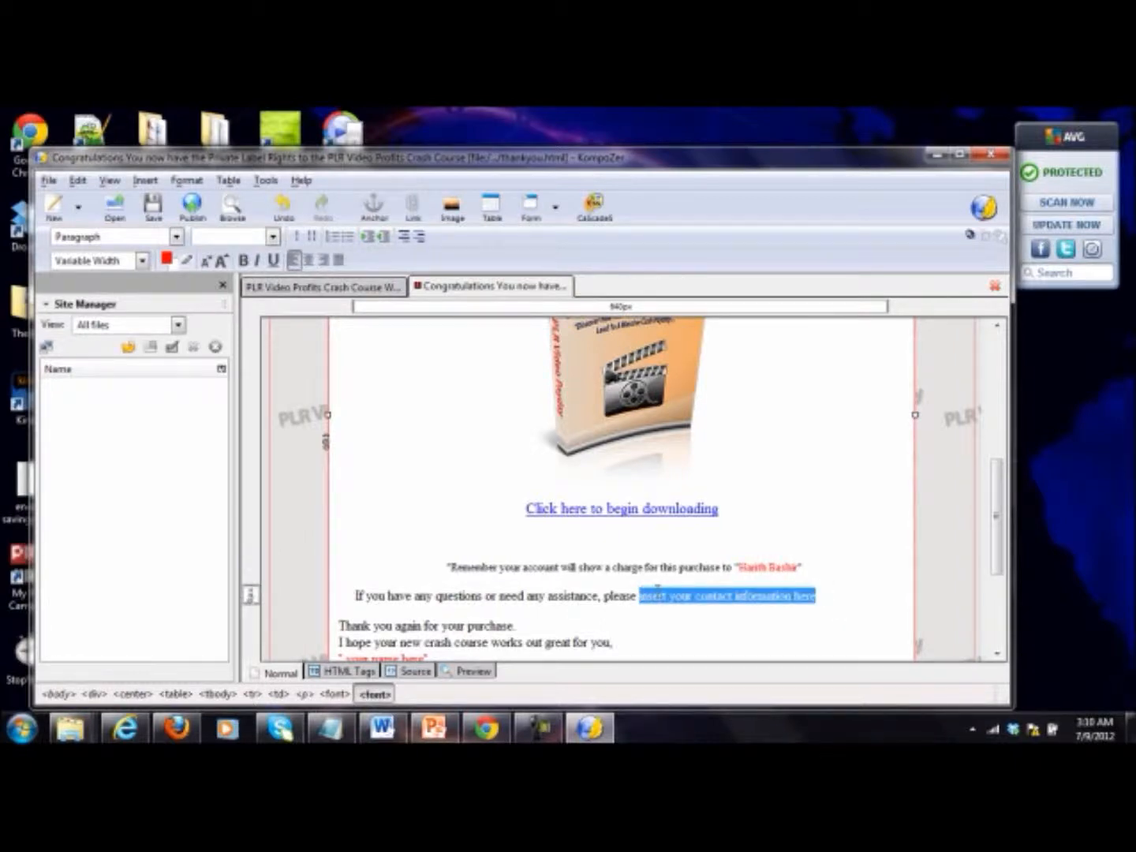
pyautogui.write('contact')
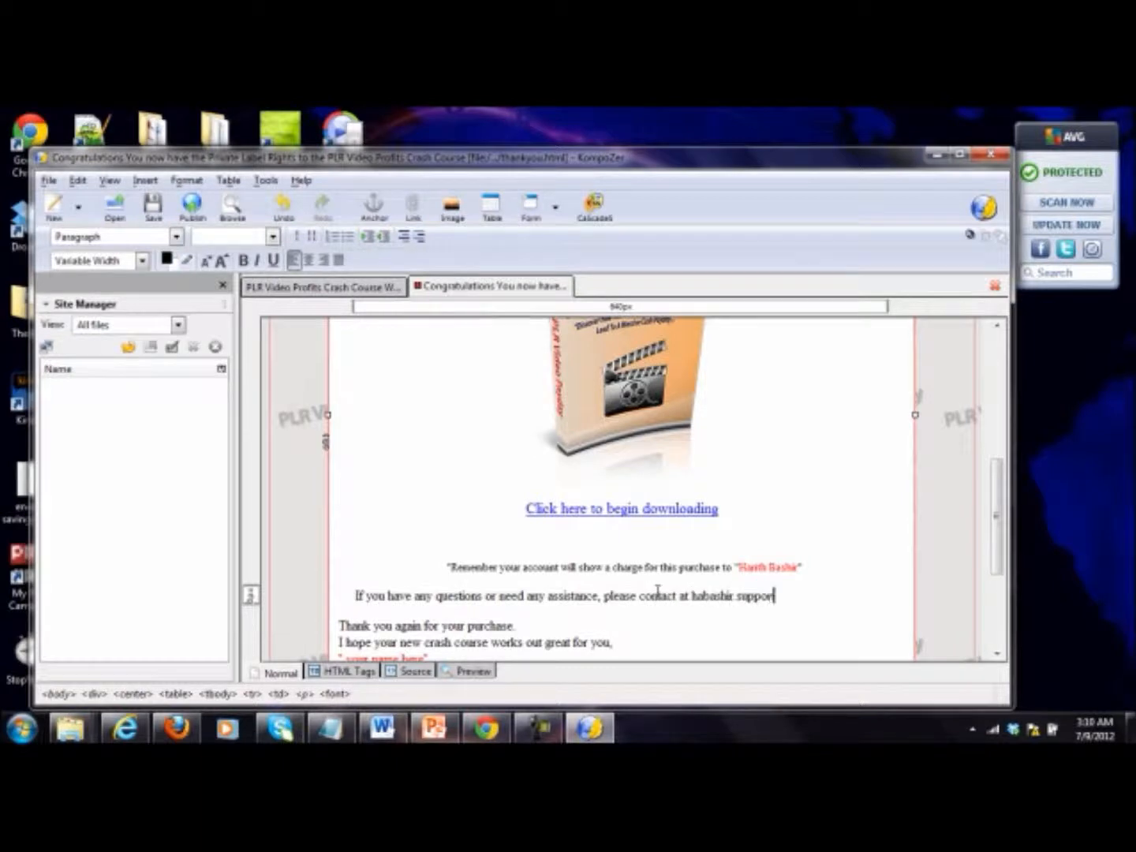
# Step: Remove the word "crash" from the closing line "I hope your new crash course works out great for you"
pyautogui.scroll(-1, 655, 594)
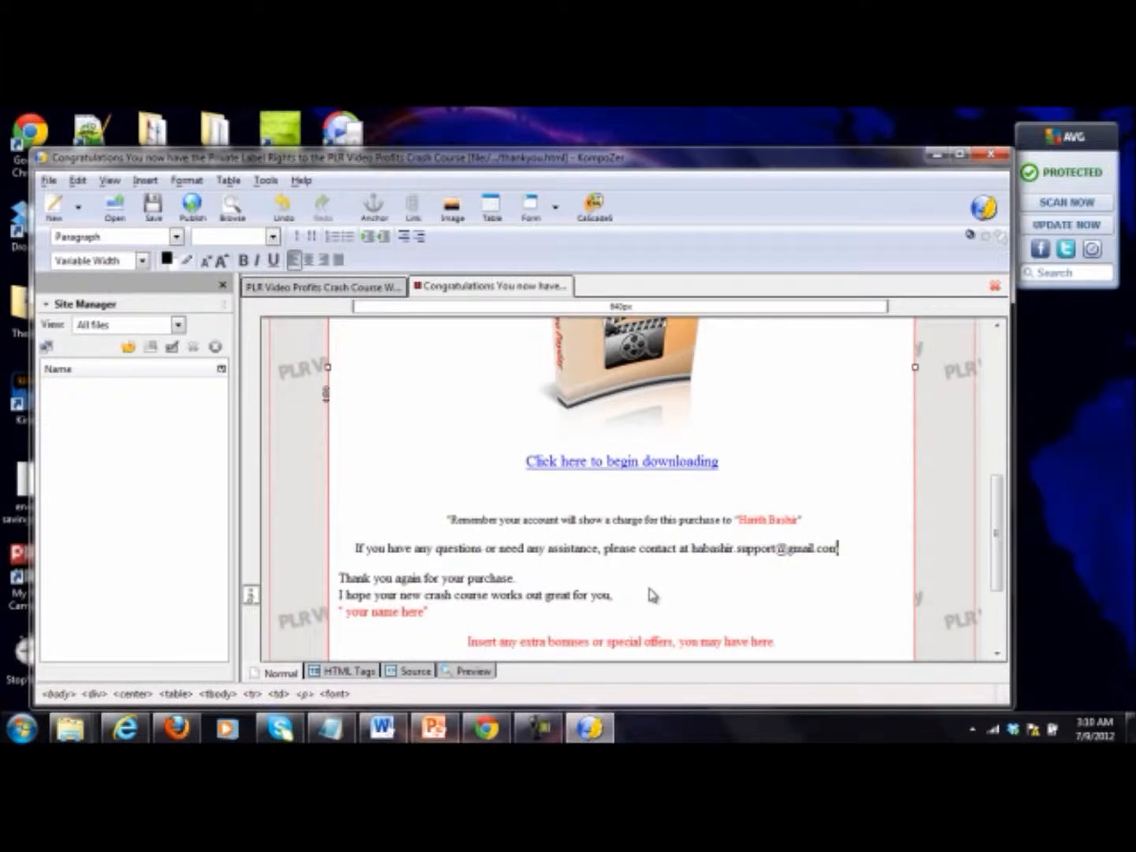
pyautogui.doubleClick(434, 598)
pyautogui.click(427, 612)
pyautogui.doubleClick(440, 594)
pyautogui.press('Delete')
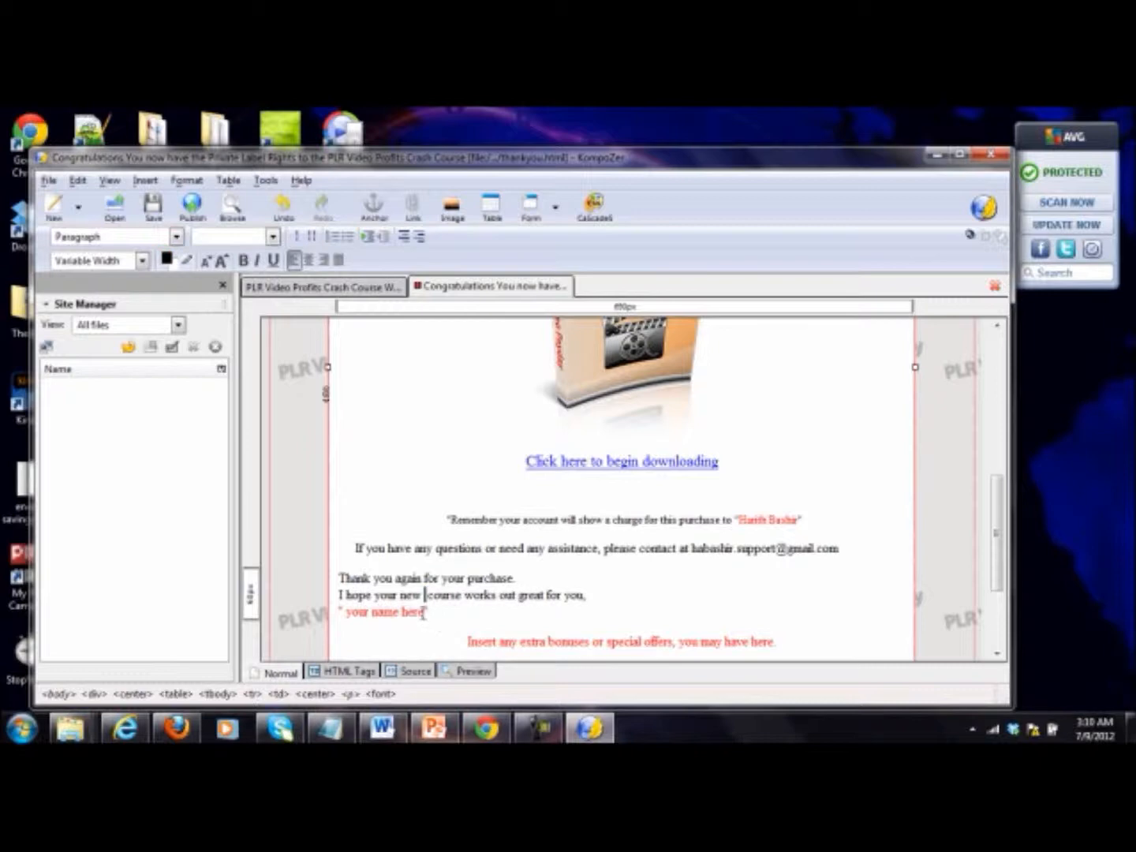
# Step: Replace the "your name here" signature placeholder with the seller's full name and remove the space before it
pyautogui.moveTo(419, 612); pyautogui.dragTo(359, 613)
pyautogui.press('Delete')
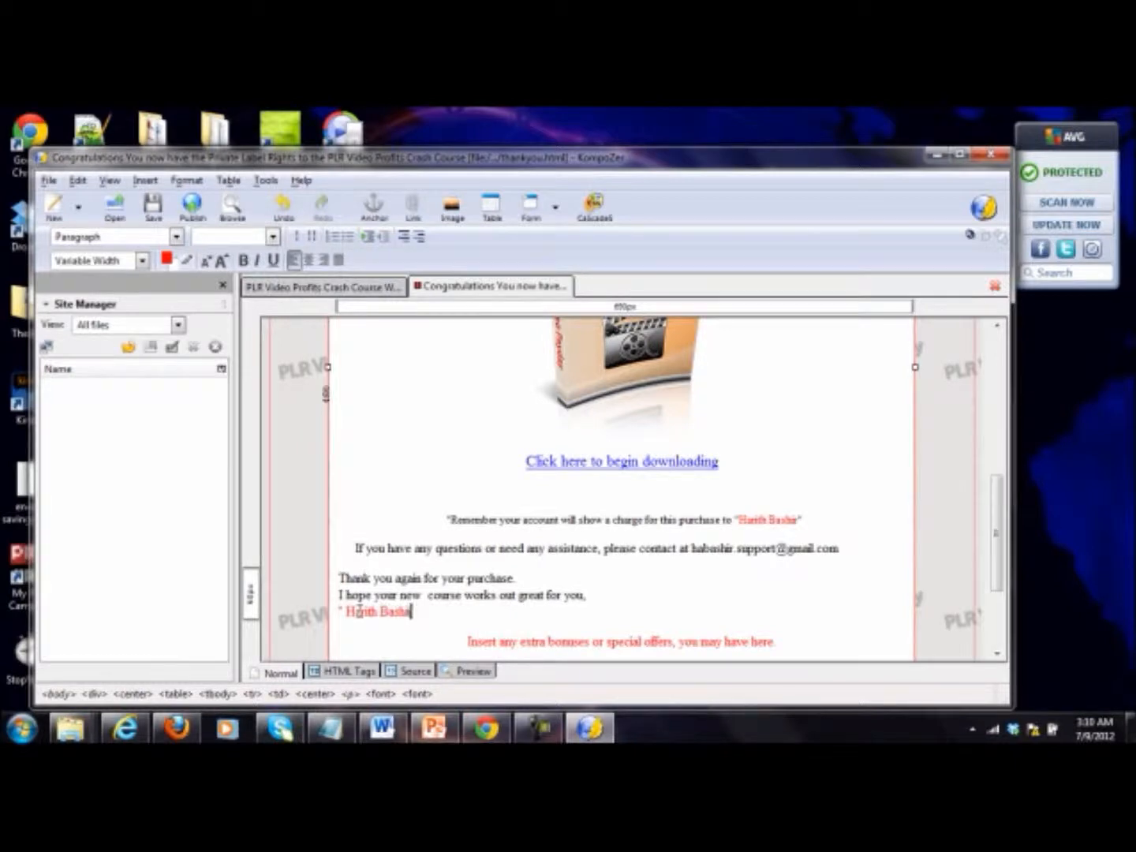
pyautogui.click(348, 611)
pyautogui.press('BackSpace')
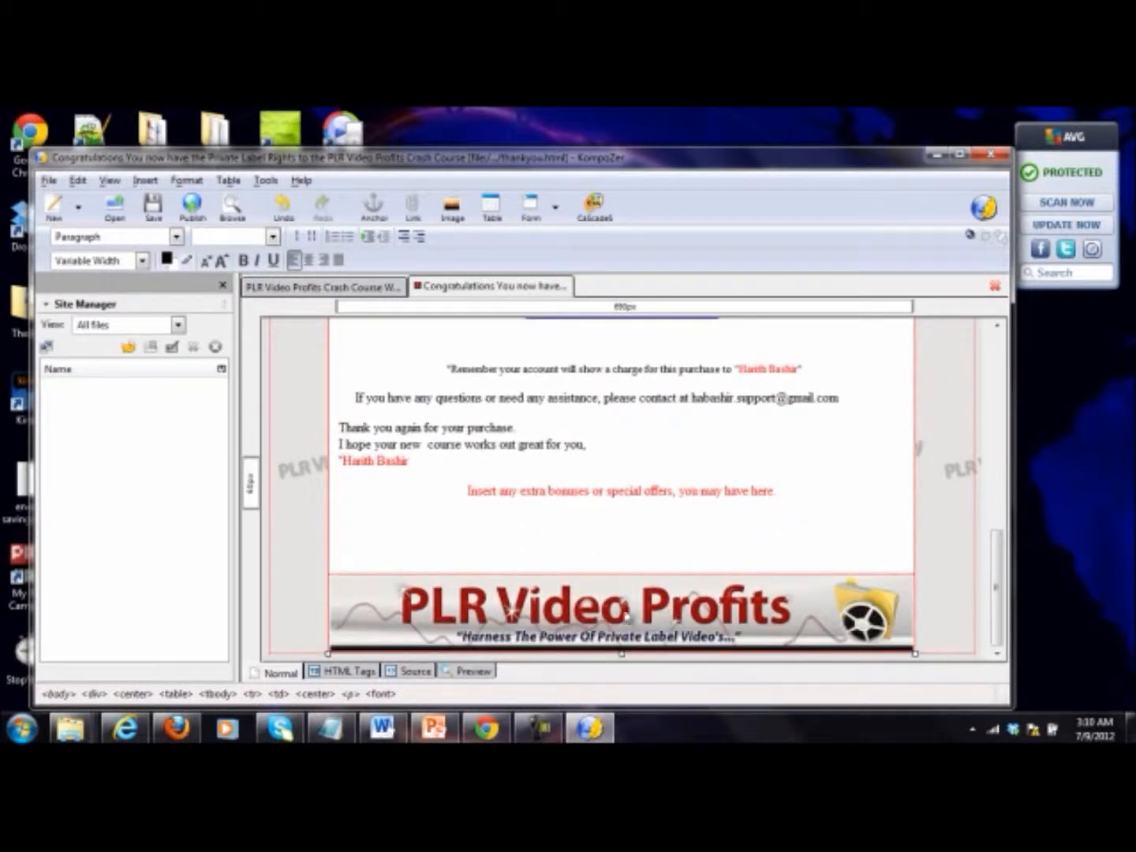
# Step: Replace the PLR Video Profits footer banner with footer.jpg from the PLR Video Payday Site Pages folder, using no alternate text
pyautogui.click(624, 615)
pyautogui.press('Delete')
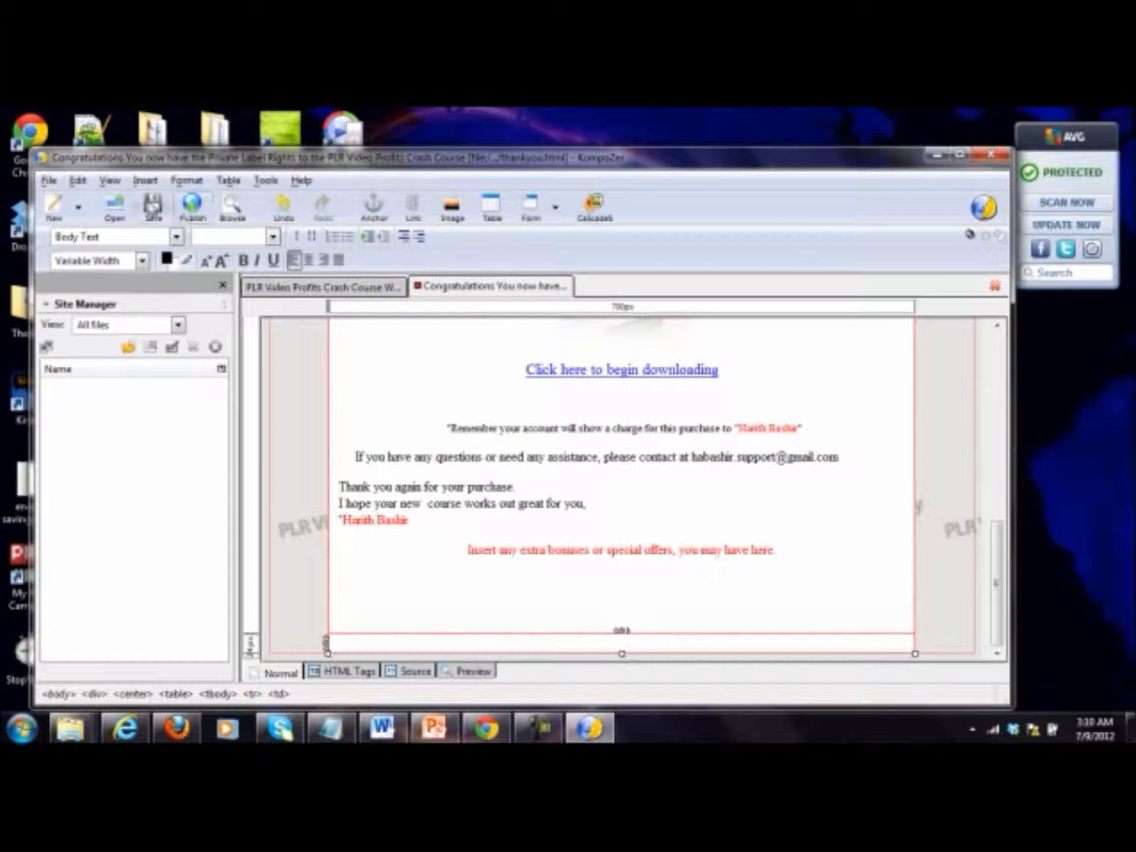
pyautogui.click(145, 182)
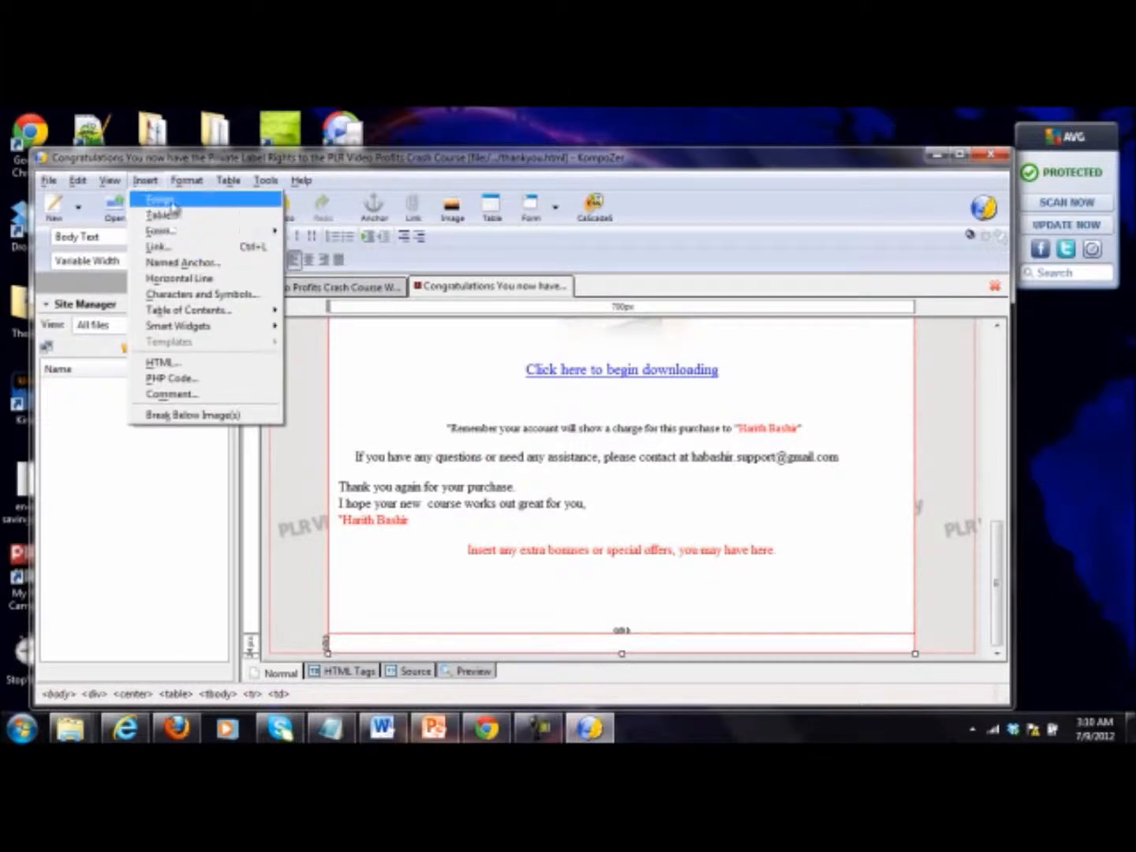
pyautogui.click(172, 204)
pyautogui.click(507, 299)
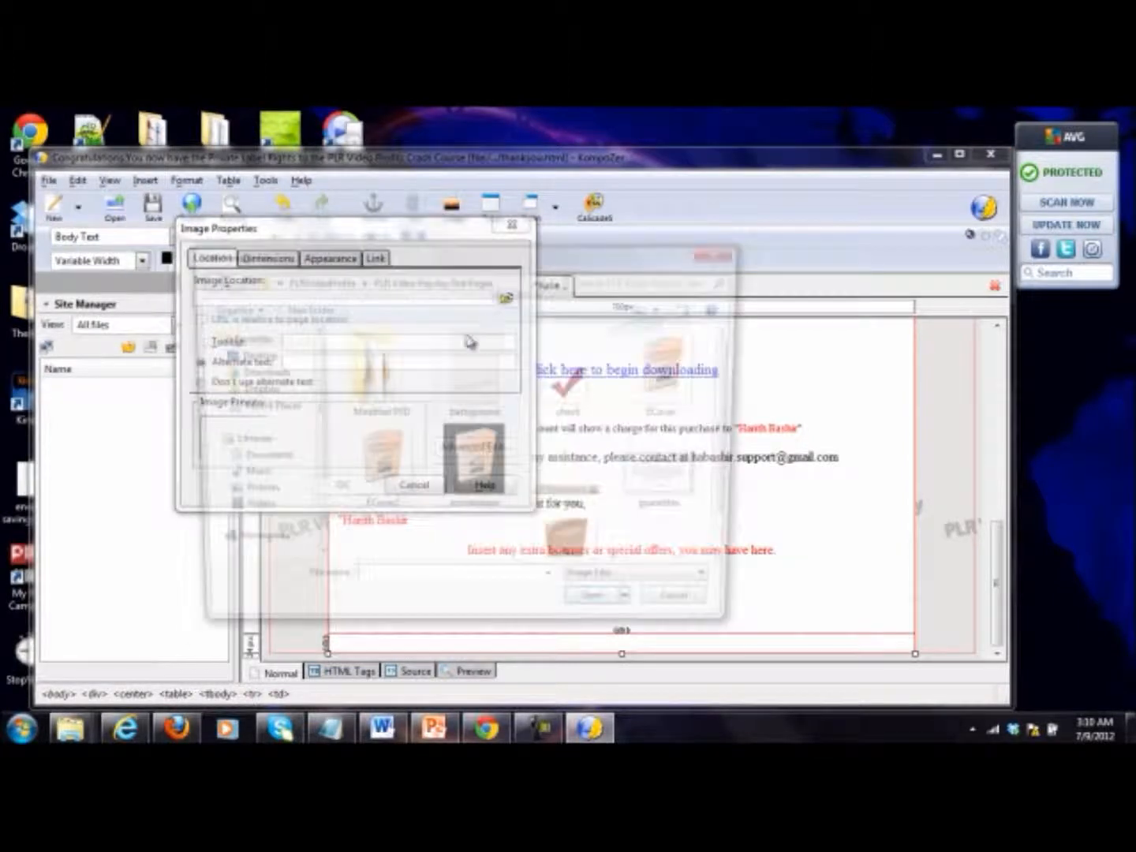
pyautogui.scroll(-1, 736, 468)
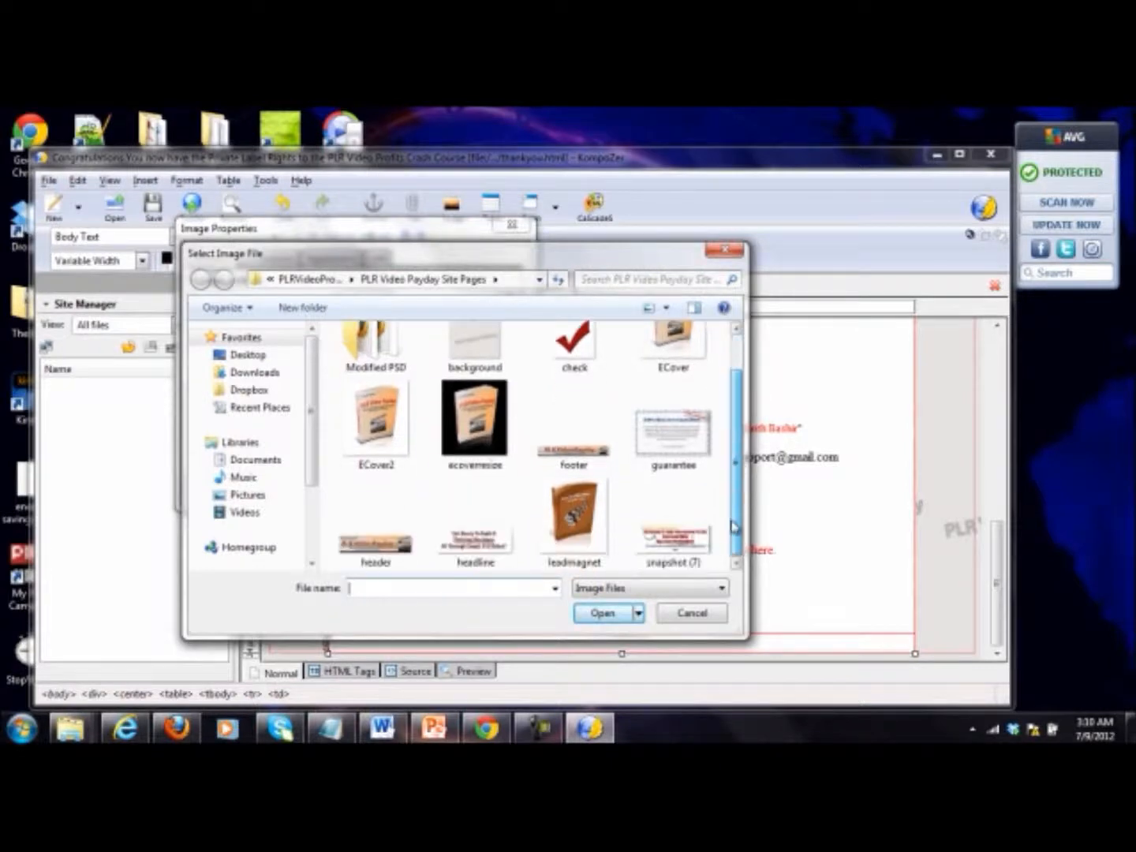
pyautogui.doubleClick(571, 459)
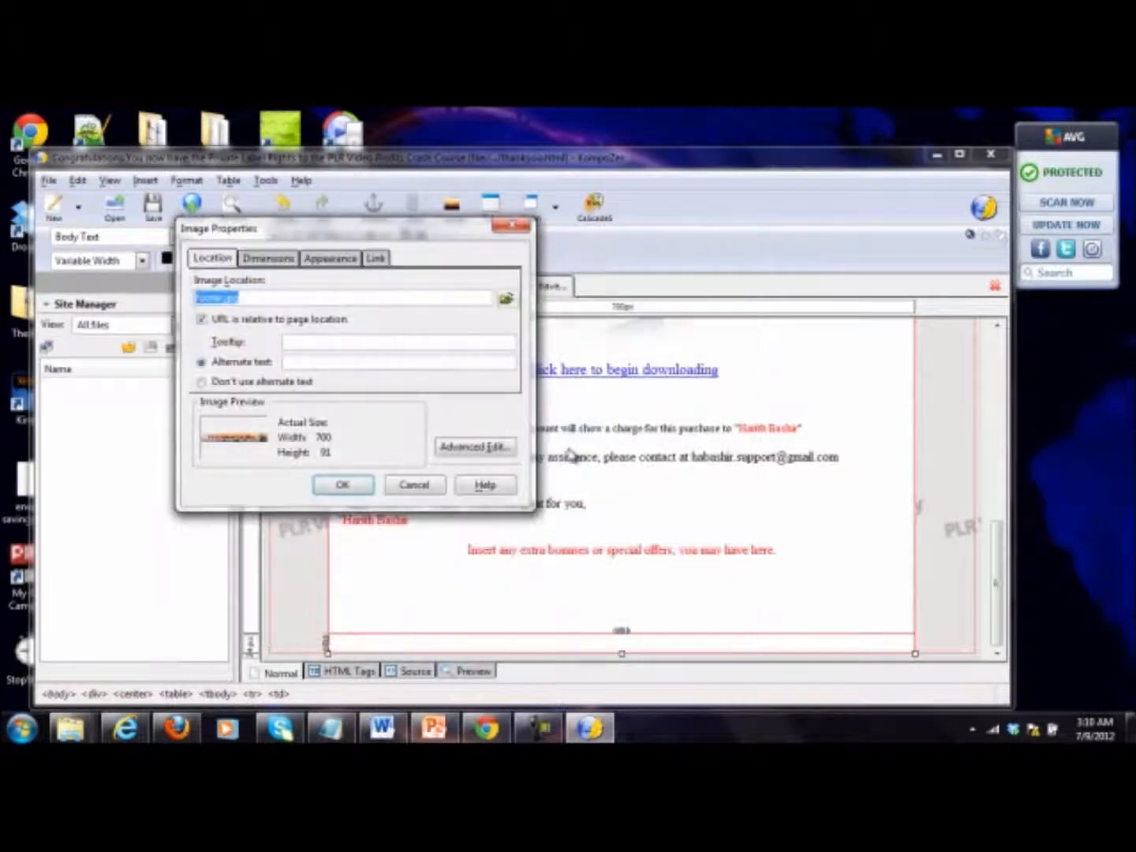
pyautogui.click(241, 381)
pyautogui.click(343, 485)
# Step: Check the edited thank-you page from header to footer and save it
pyautogui.scroll(15, 809, 529)
pyautogui.scroll(-2, 817, 521)
pyautogui.scroll(-10, 818, 518)
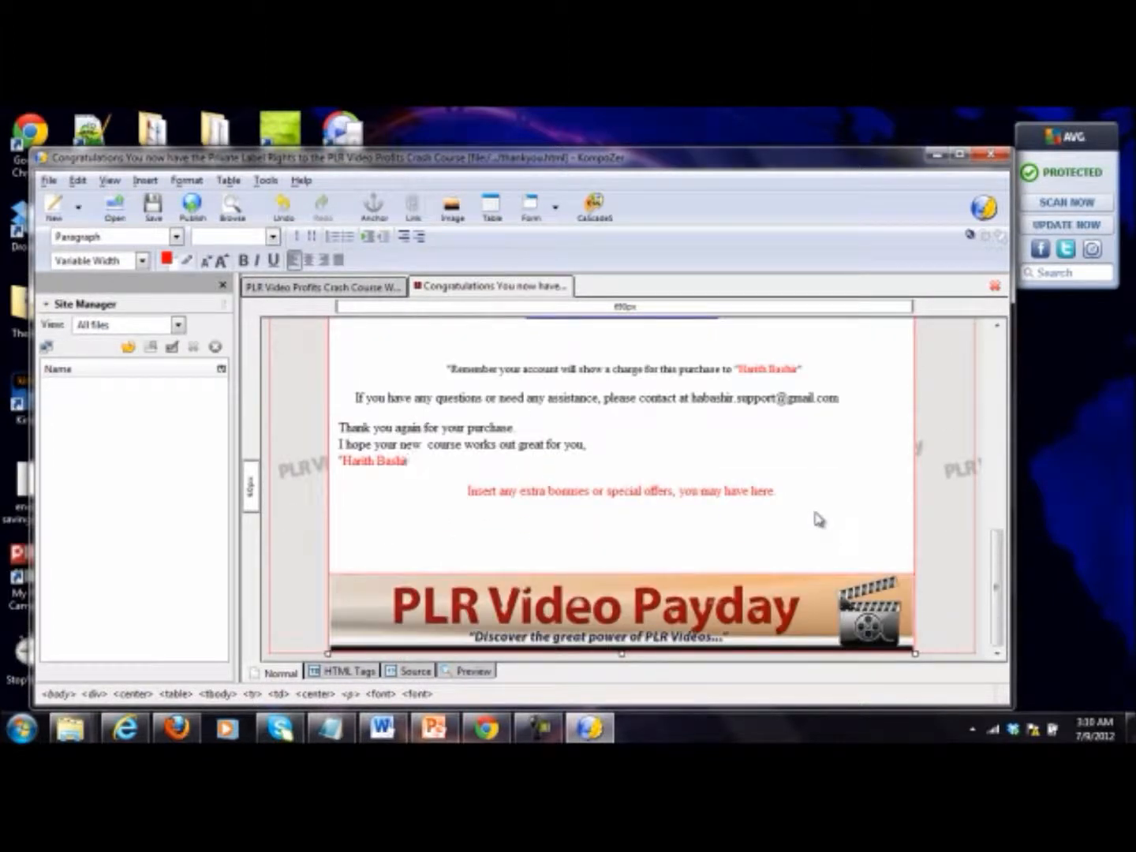
pyautogui.scroll(10, 818, 519)
pyautogui.click(152, 207)
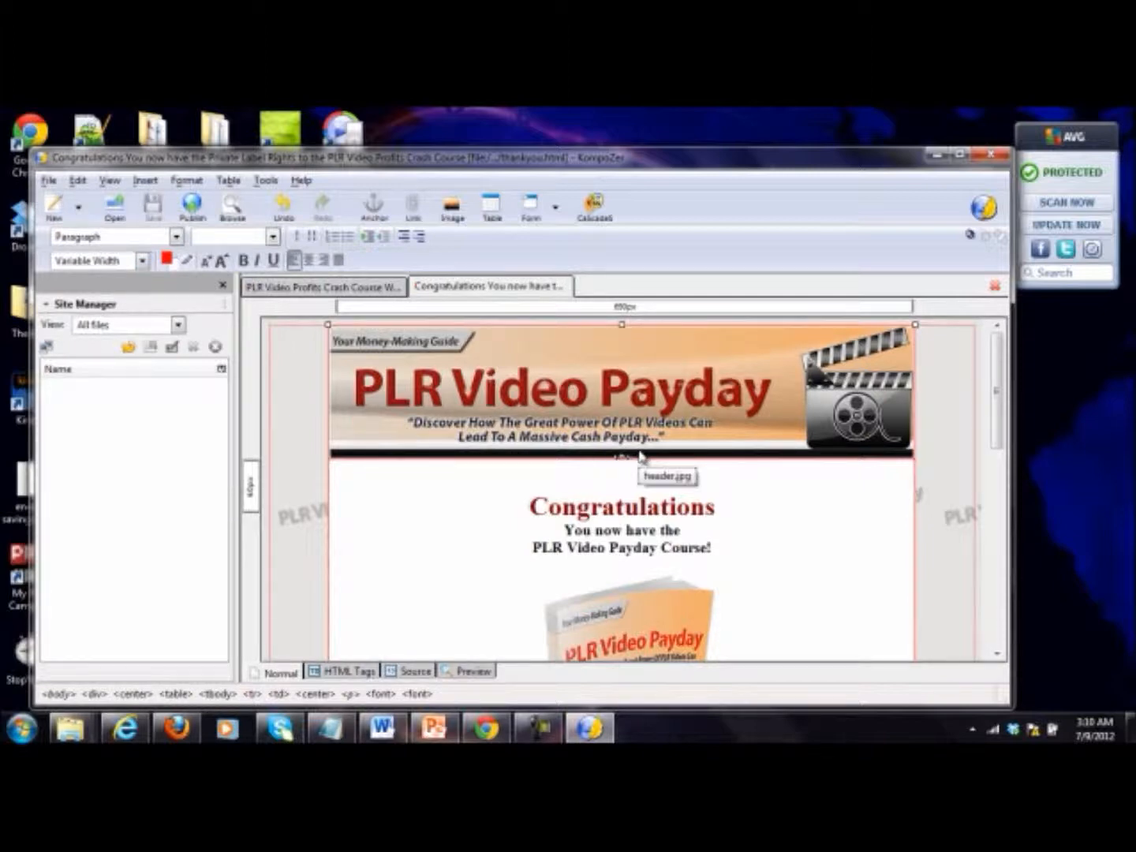
# Step: Review the saved thank-you page's header, cover, download link, contact text, bonus placeholder and footer
pyautogui.scroll(-10, 641, 455)
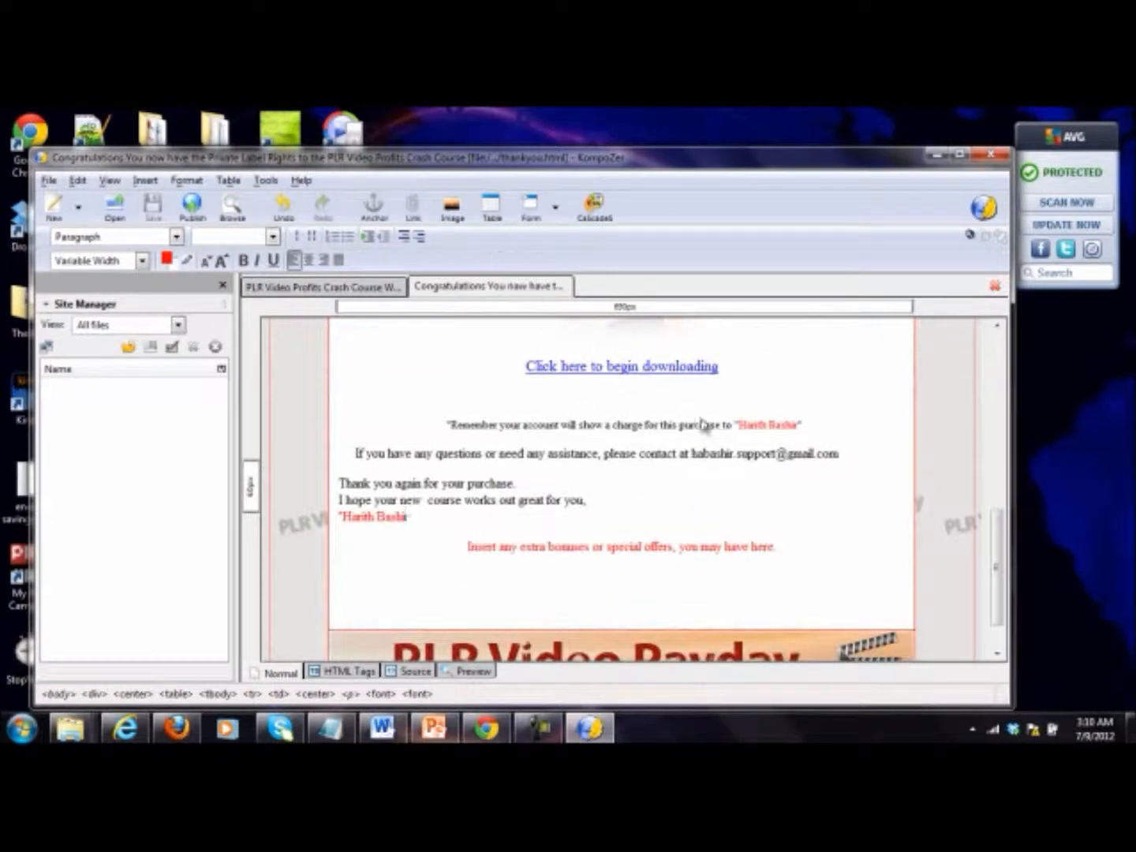
pyautogui.scroll(10, 760, 452)
pyautogui.scroll(-5, 761, 450)
pyautogui.scroll(-5, 763, 450)
pyautogui.scroll(3, 744, 522)
pyautogui.scroll(8, 789, 537)
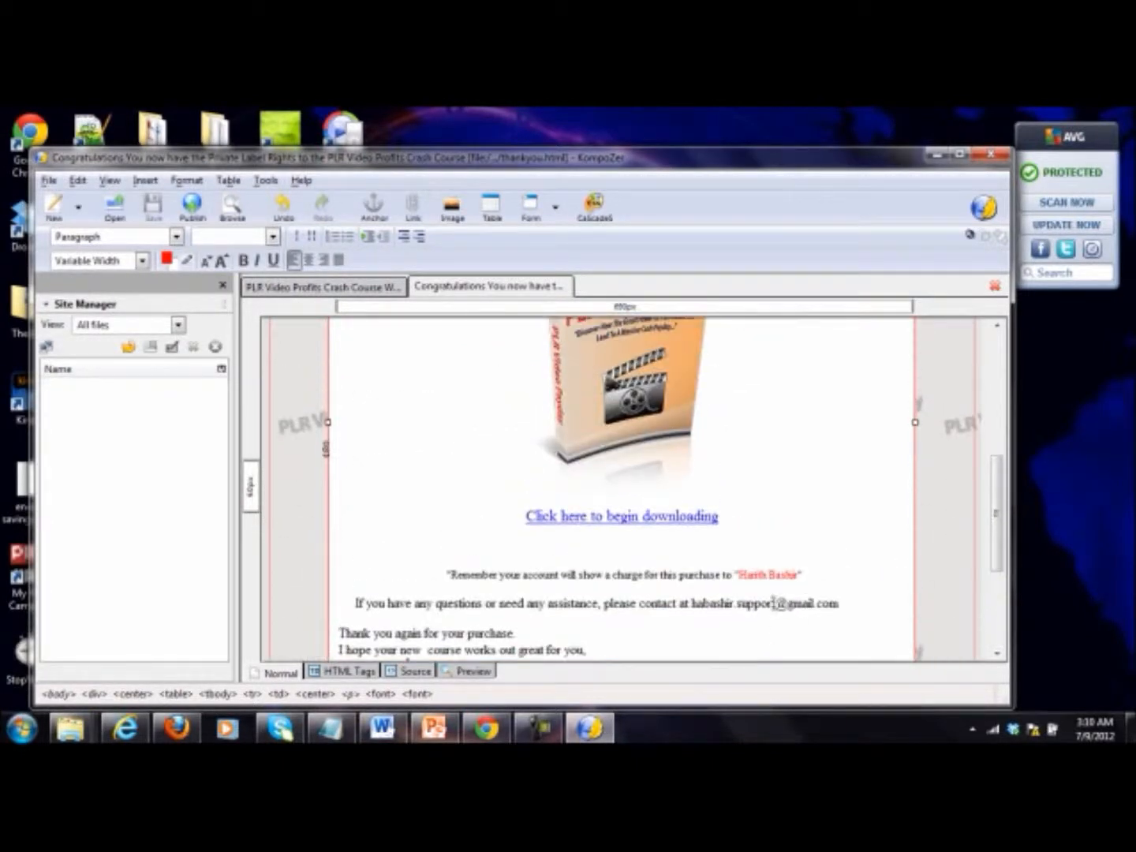
pyautogui.scroll(-5, 672, 404)
pyautogui.scroll(-5, 735, 589)
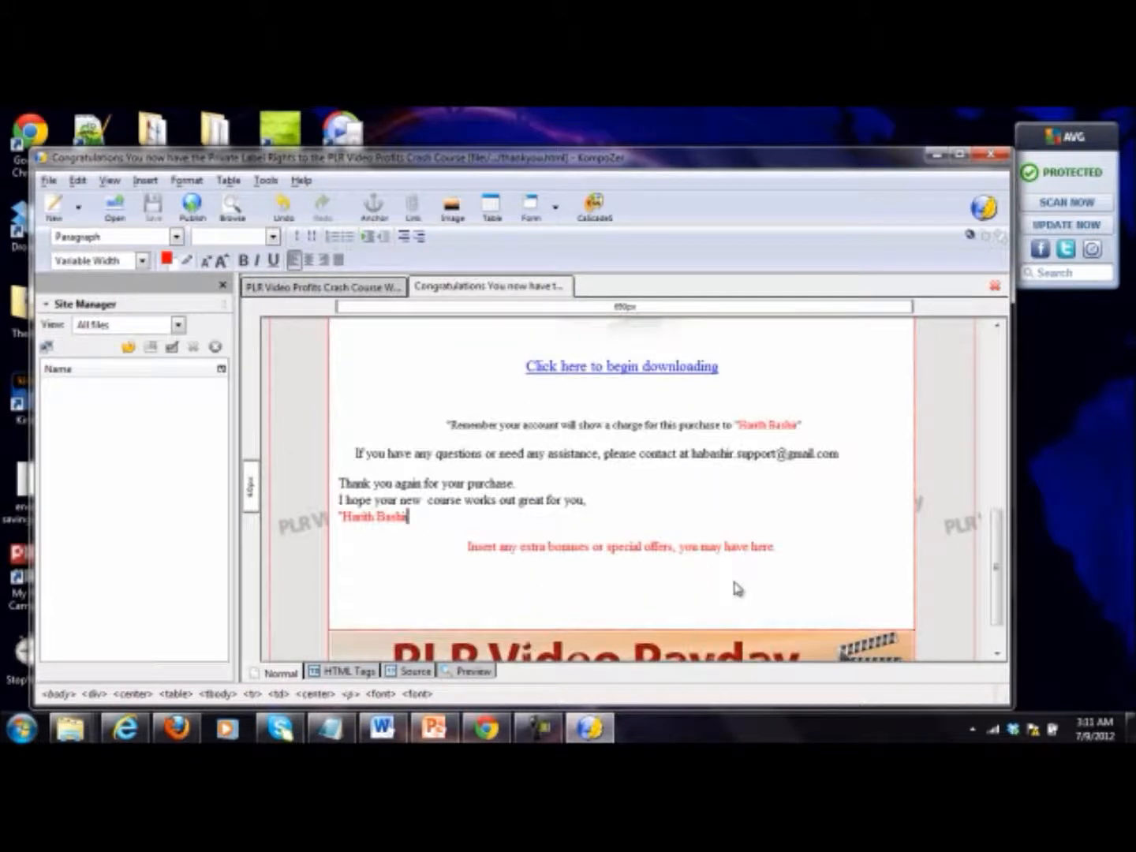
pyautogui.scroll(8, 748, 385)
pyautogui.scroll(1, 646, 479)
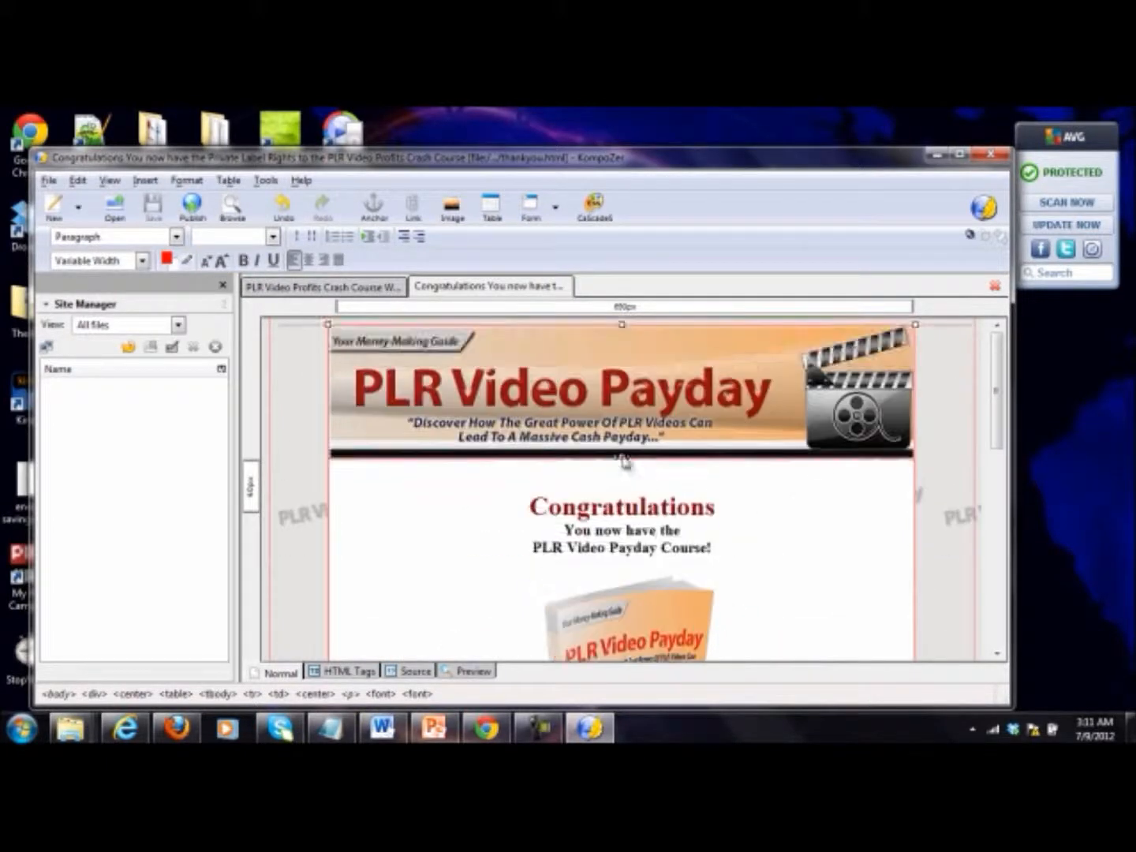
# Step: Check the page list in PowerPoint, close it, and save a copy of the thank-you page as terms in PLR Video Payday Site Pages
pyautogui.click(47, 181)
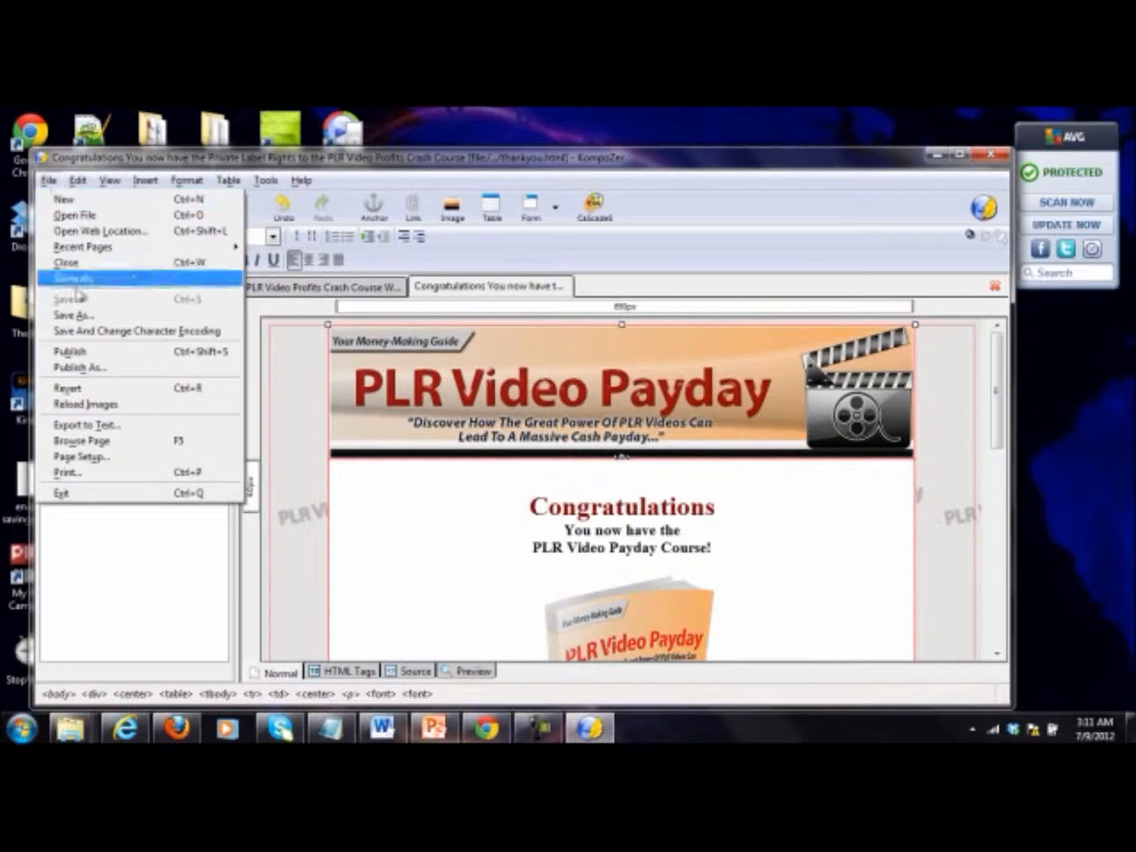
pyautogui.click(99, 317)
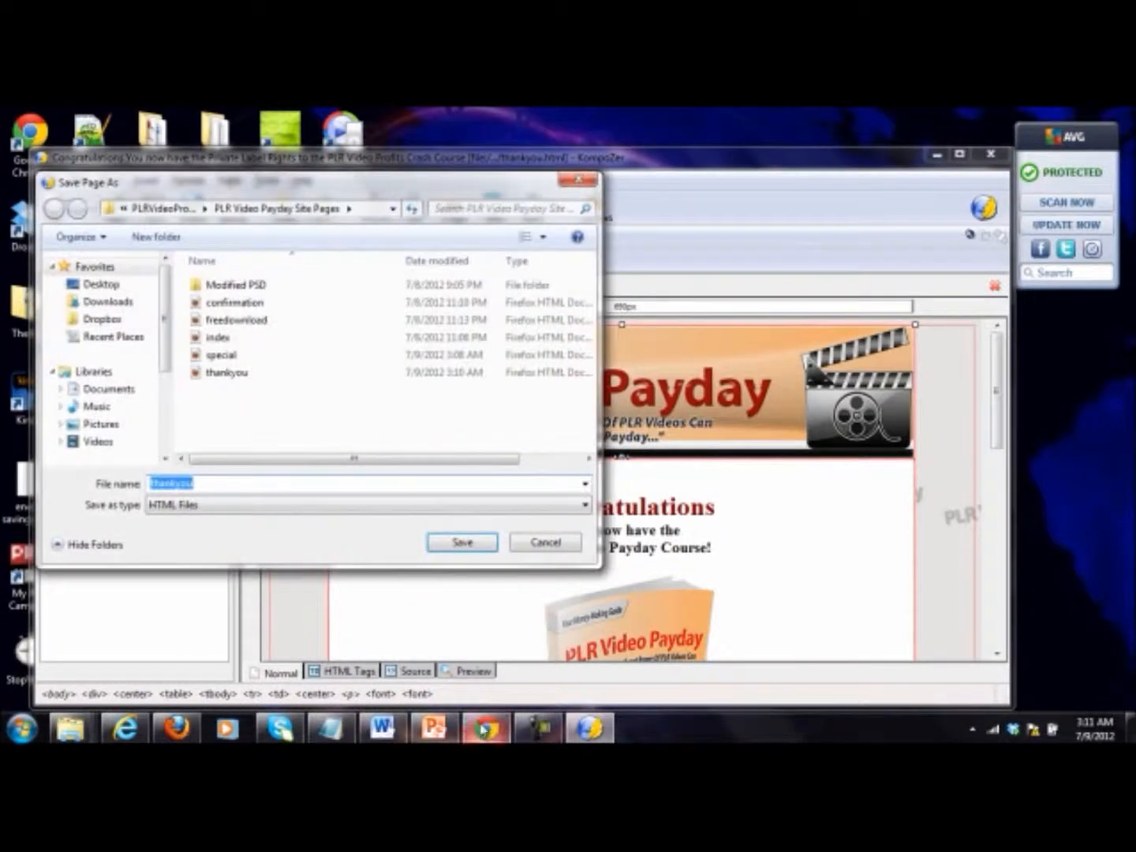
pyautogui.click(433, 727)
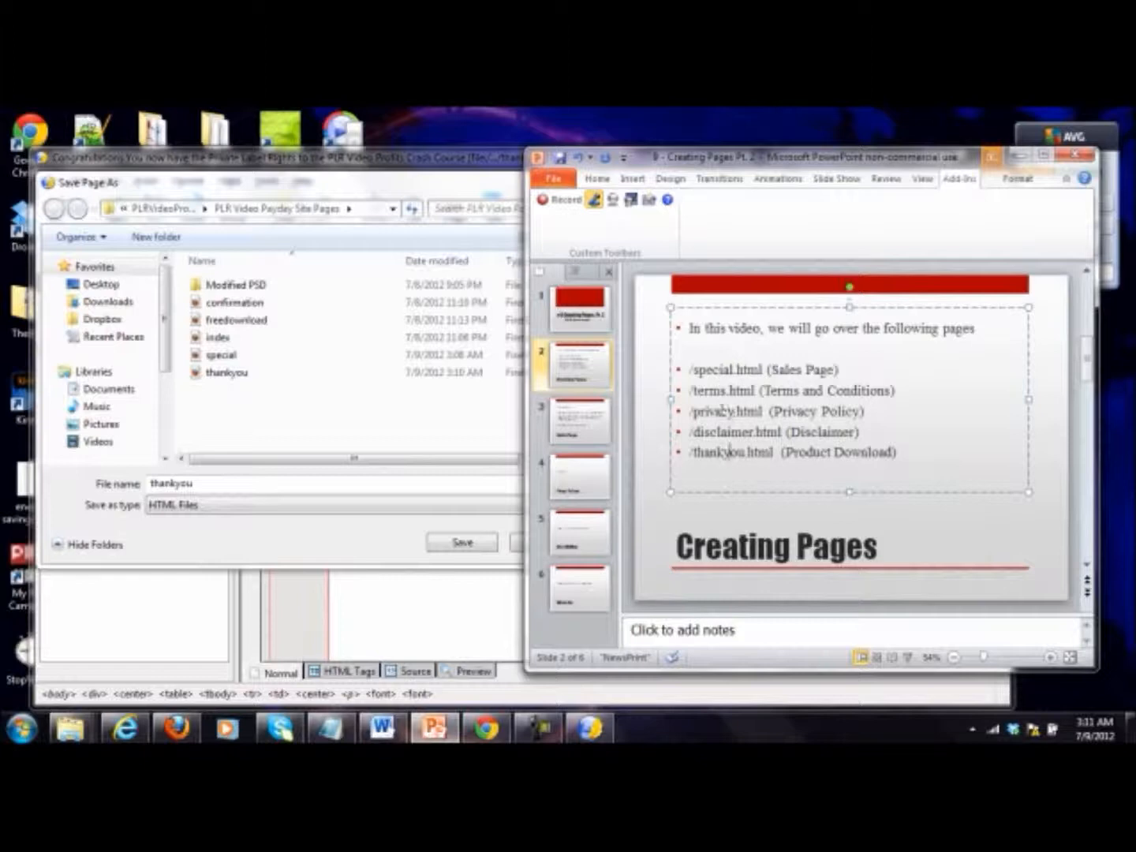
pyautogui.click(1077, 155)
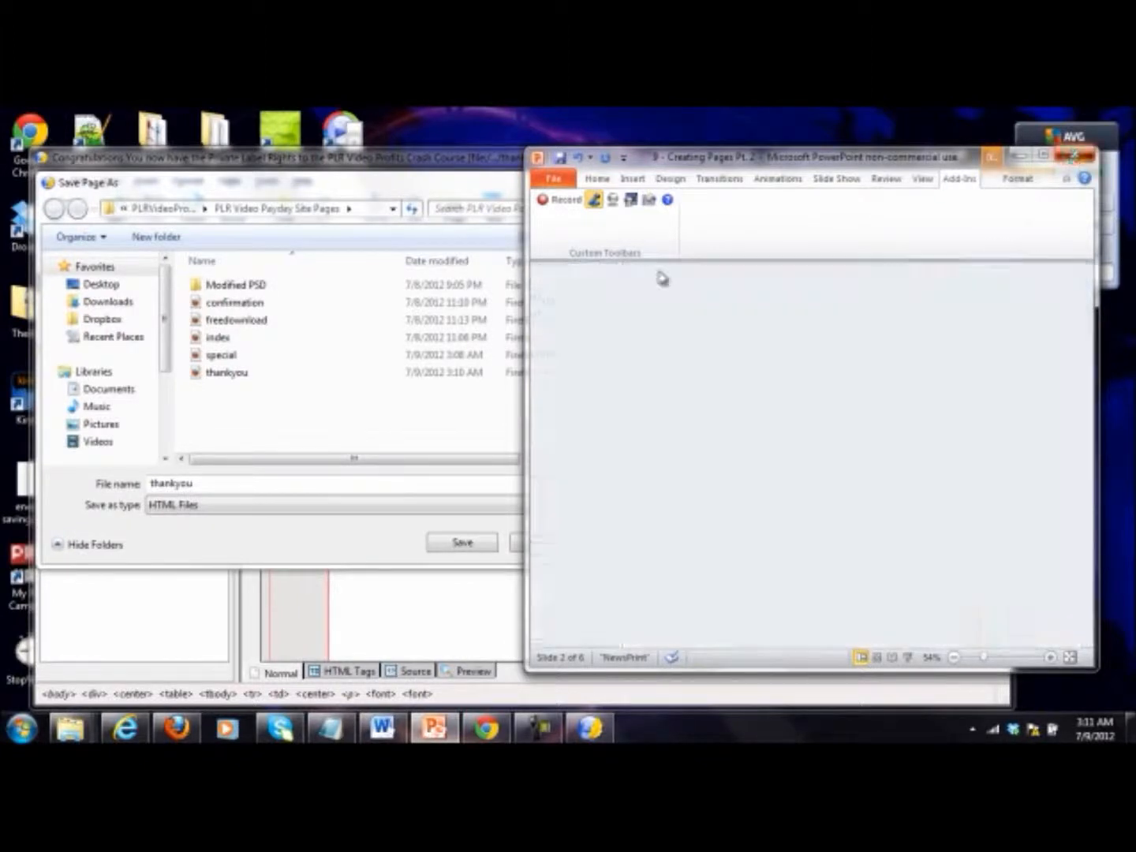
pyautogui.write('t')
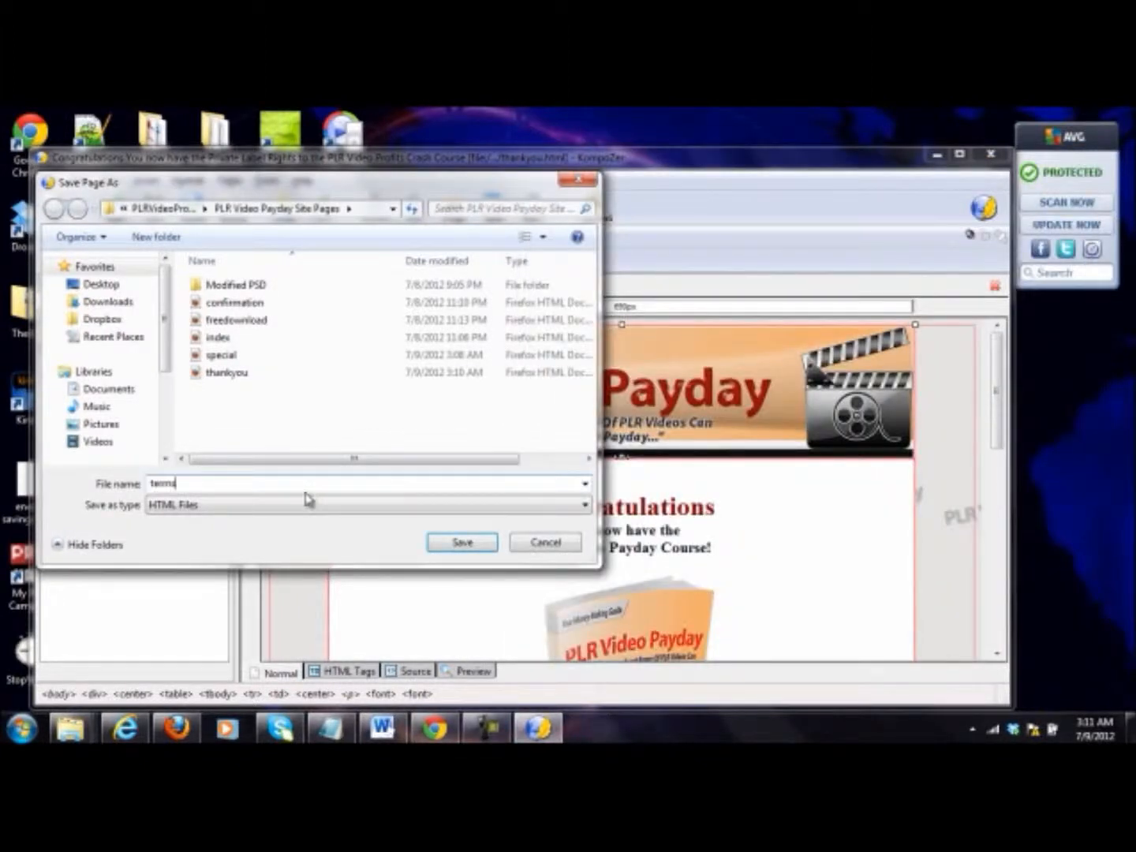
pyautogui.write('erms')
pyautogui.press('Return')
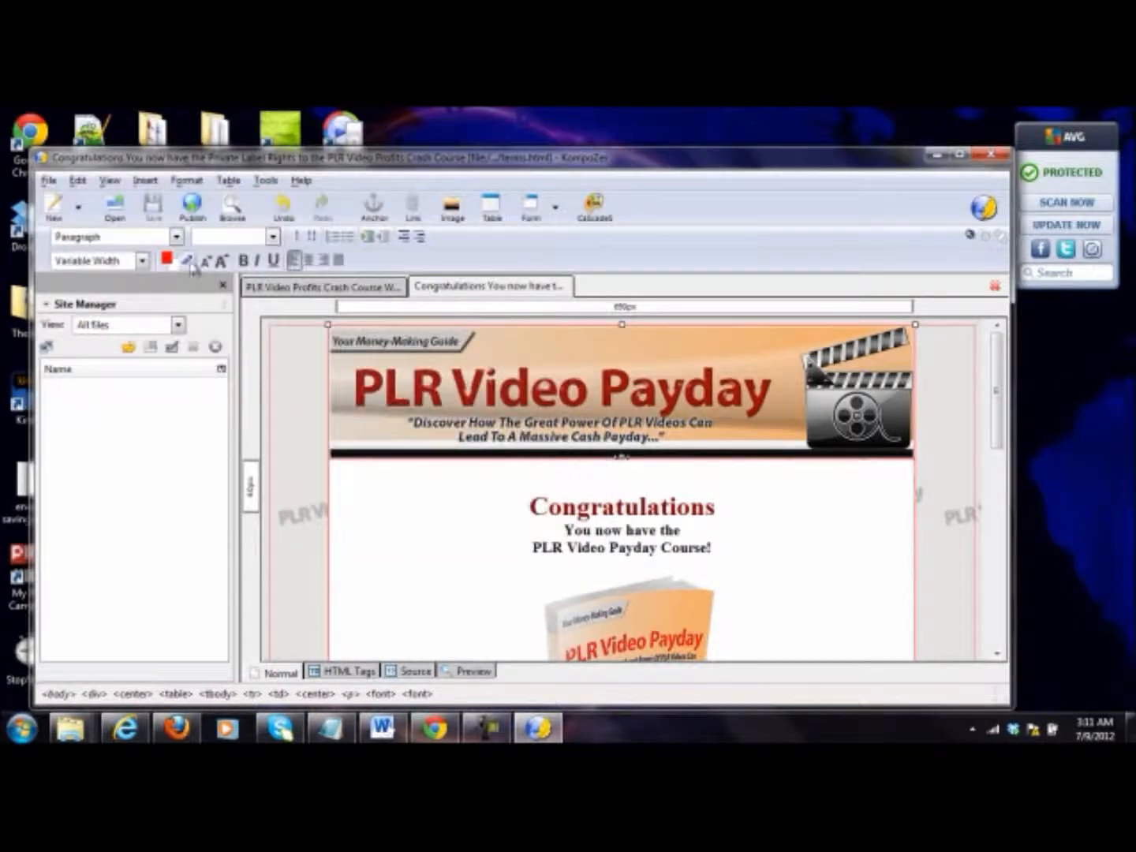
# Step: Start saving another copy of the page from the terms file
pyautogui.click(49, 180)
pyautogui.click(73, 315)
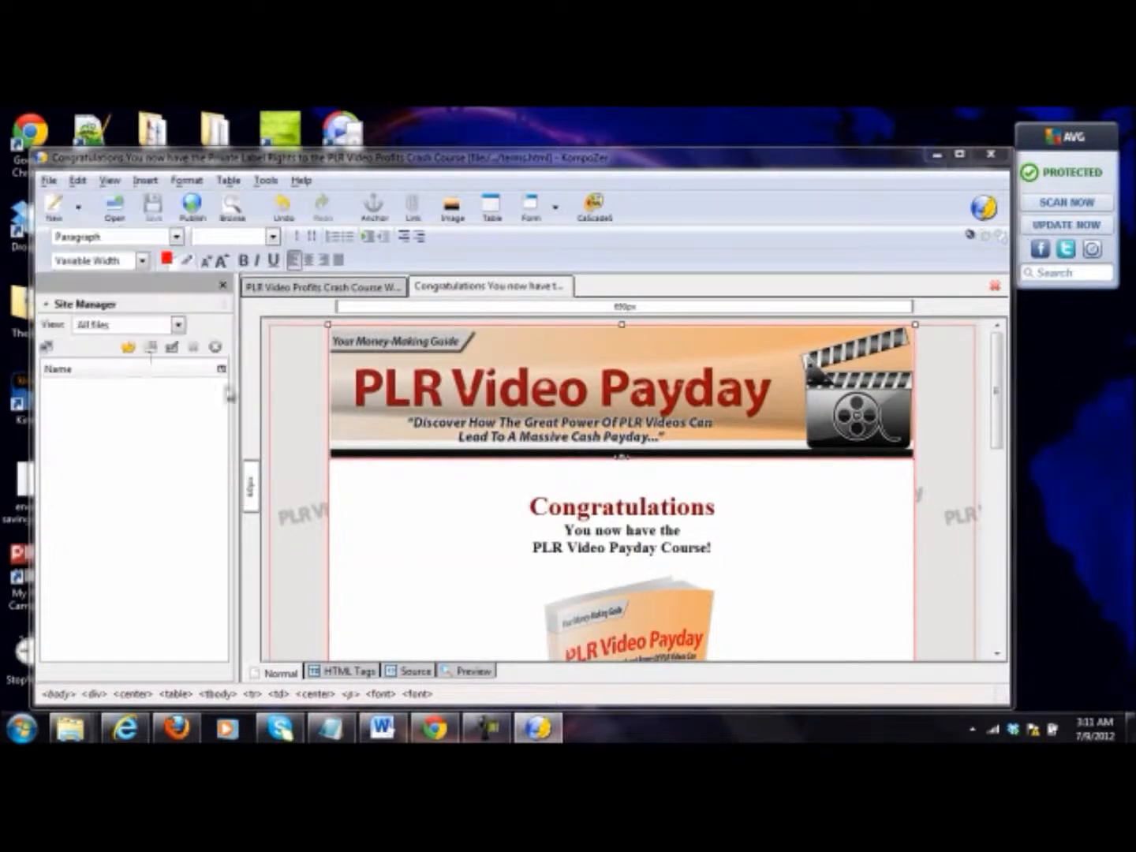
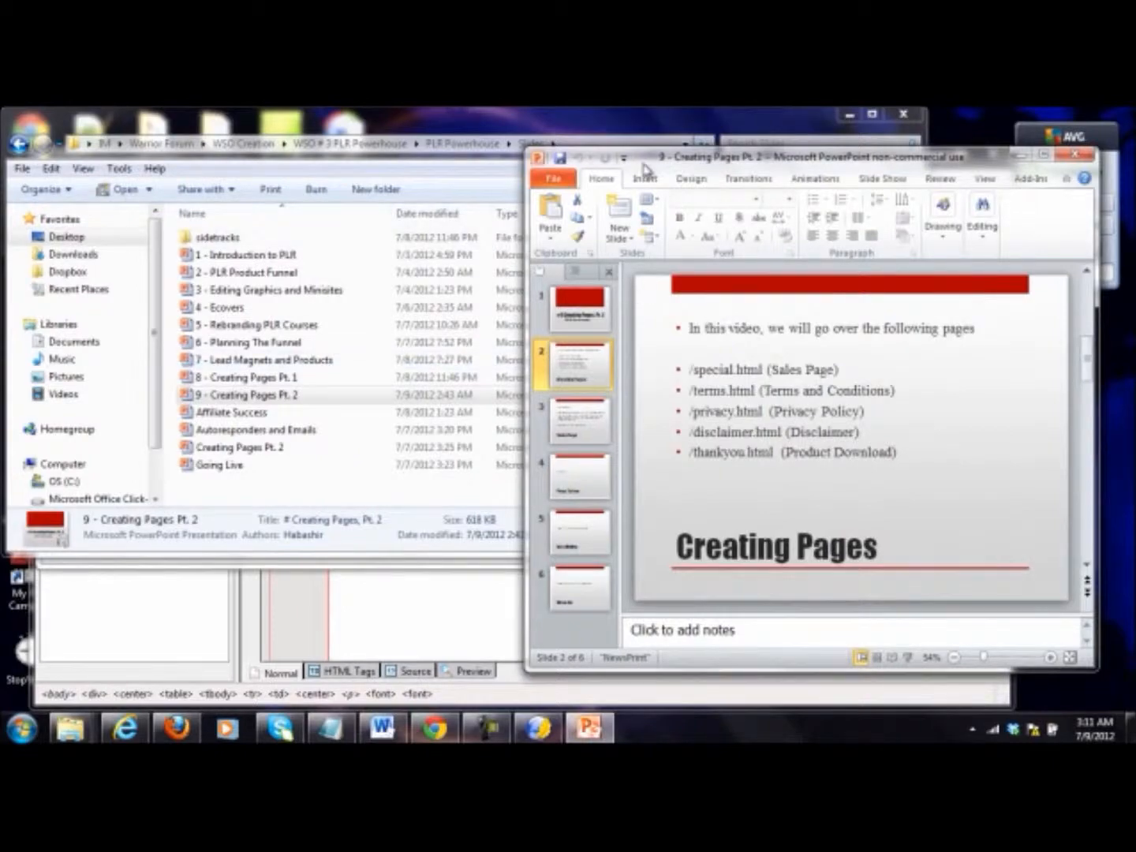
# Step: Move the PowerPoint page list aside and save a copy of the terms page as privacy
pyautogui.click(453, 164)
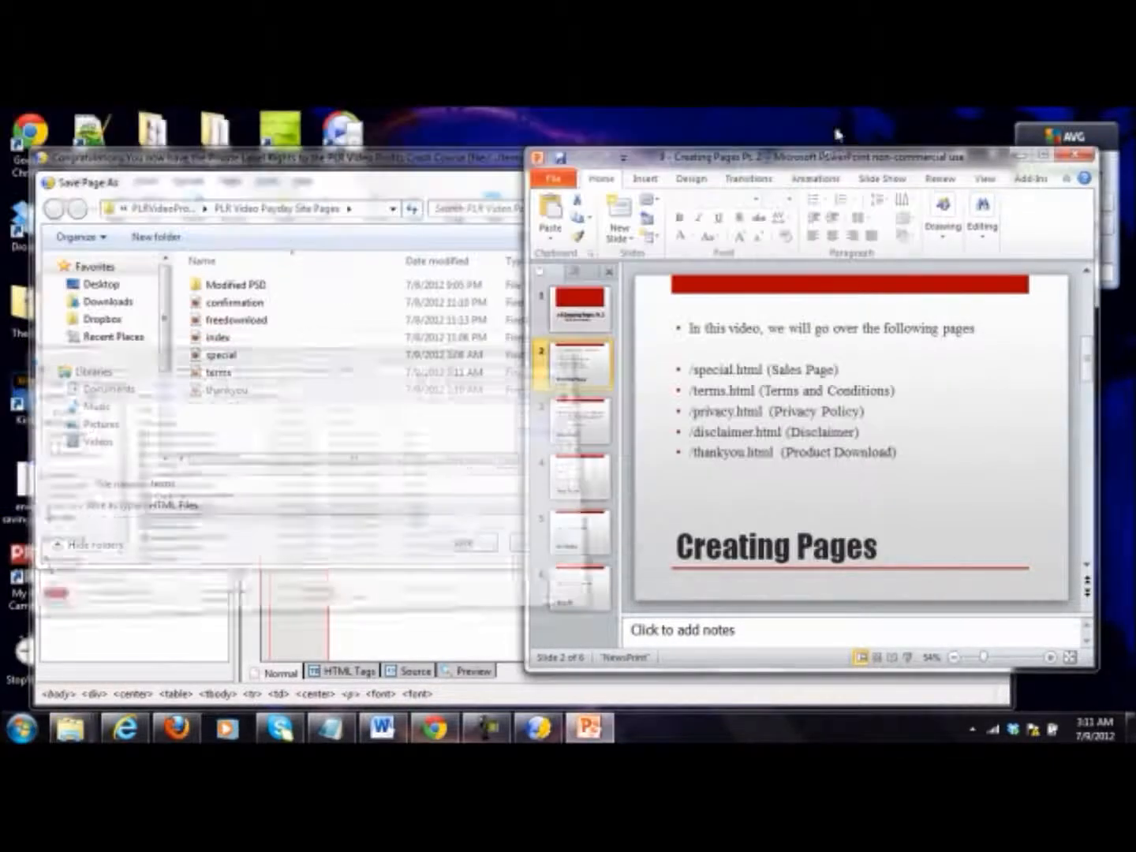
pyautogui.moveTo(742, 166); pyautogui.dragTo(858, 166)
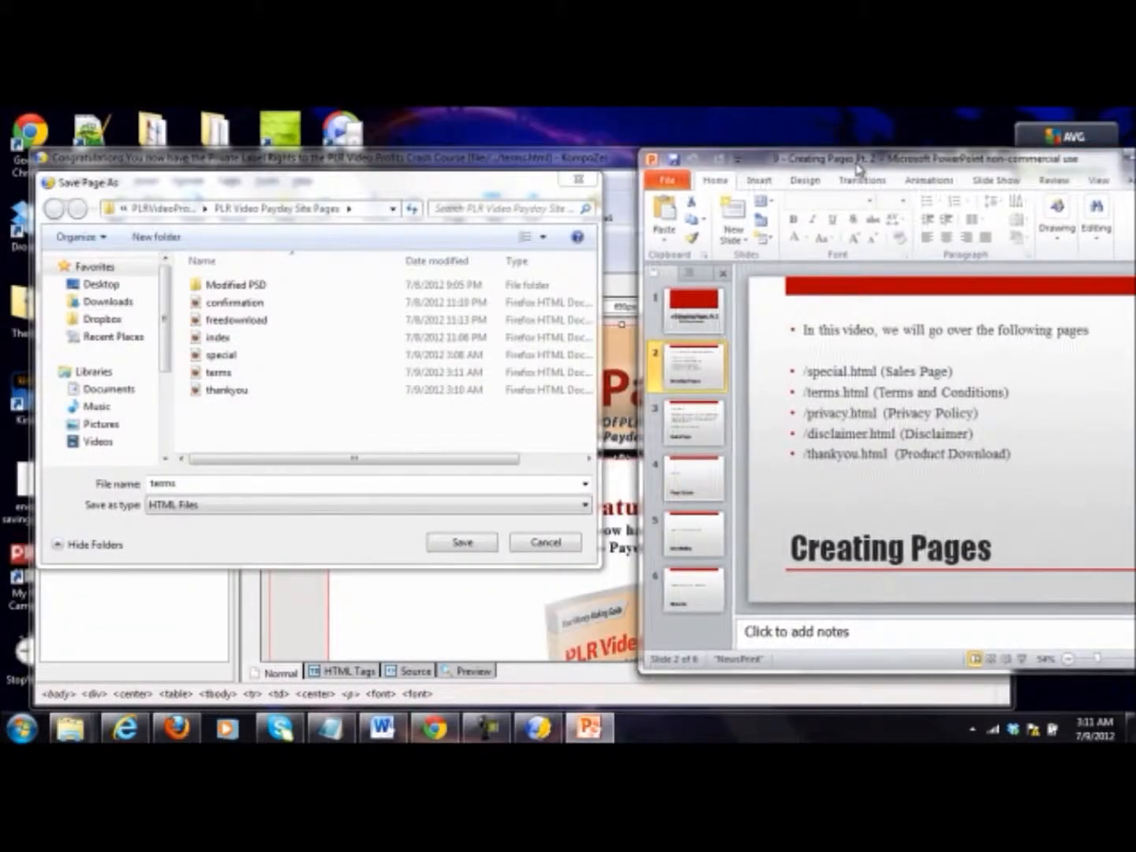
pyautogui.click(312, 483)
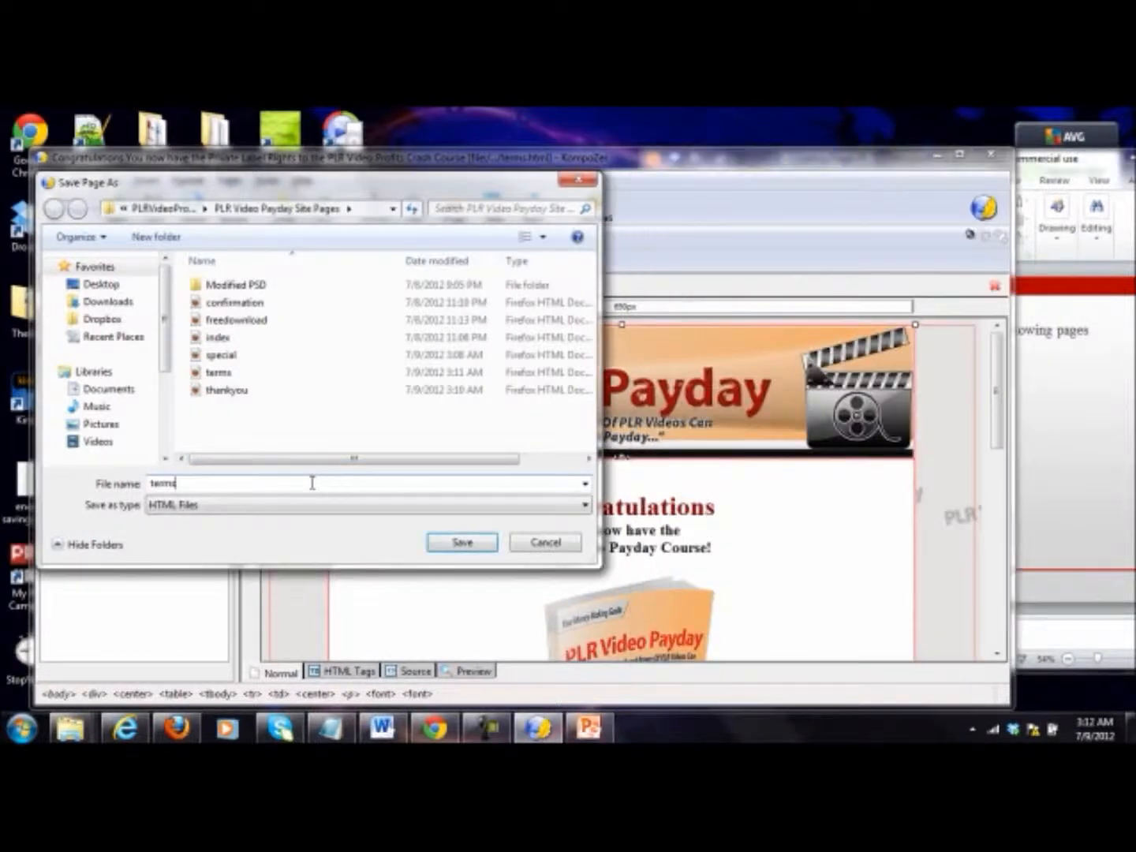
pyautogui.click(1066, 444)
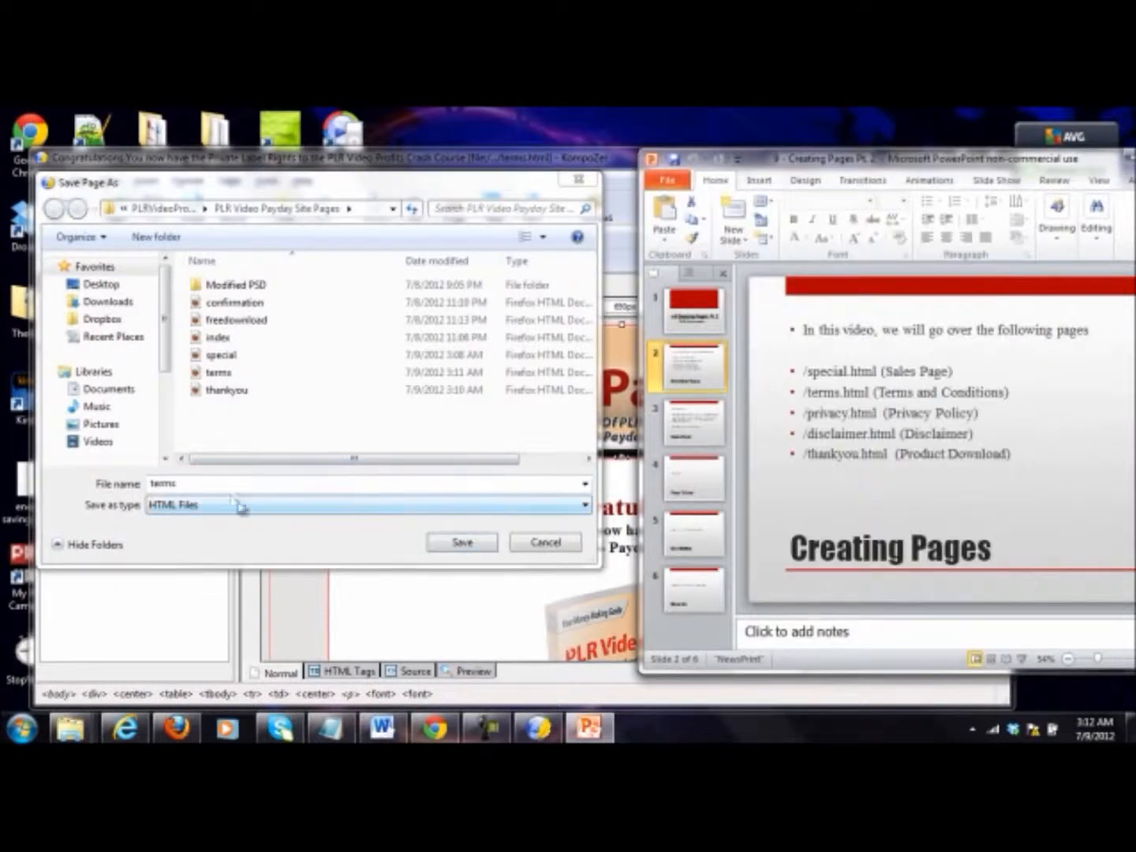
pyautogui.click(181, 489)
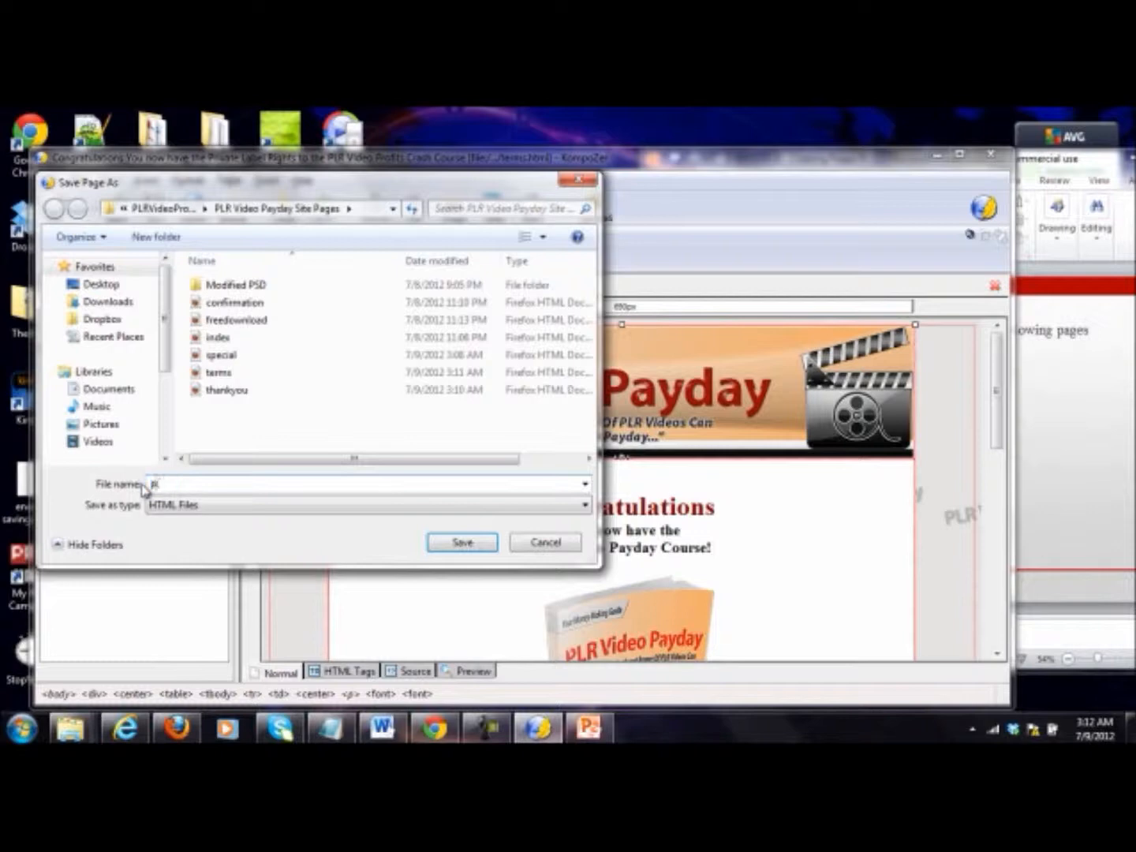
pyautogui.press('Return')
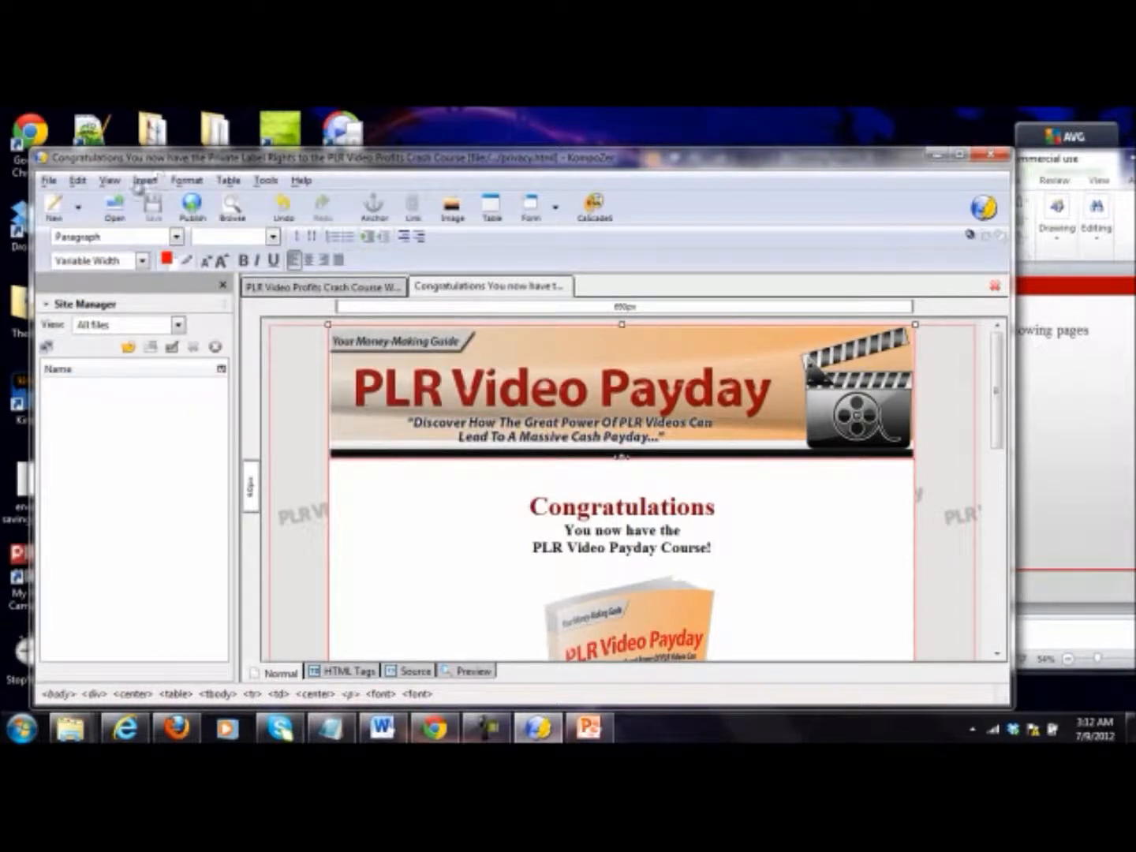
# Step: Save another copy of the page as disclaimer in PLR Video Payday Site Pages
pyautogui.click(49, 180)
pyautogui.click(82, 318)
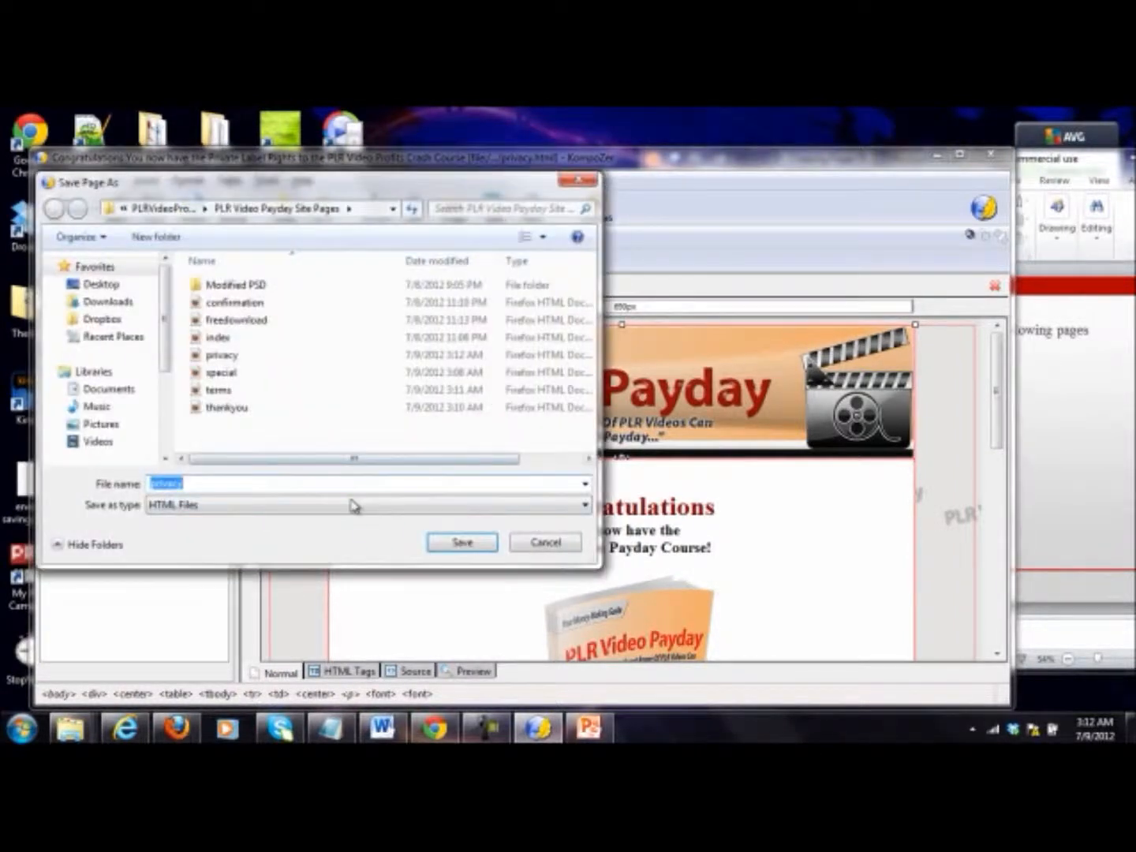
pyautogui.write('discl')
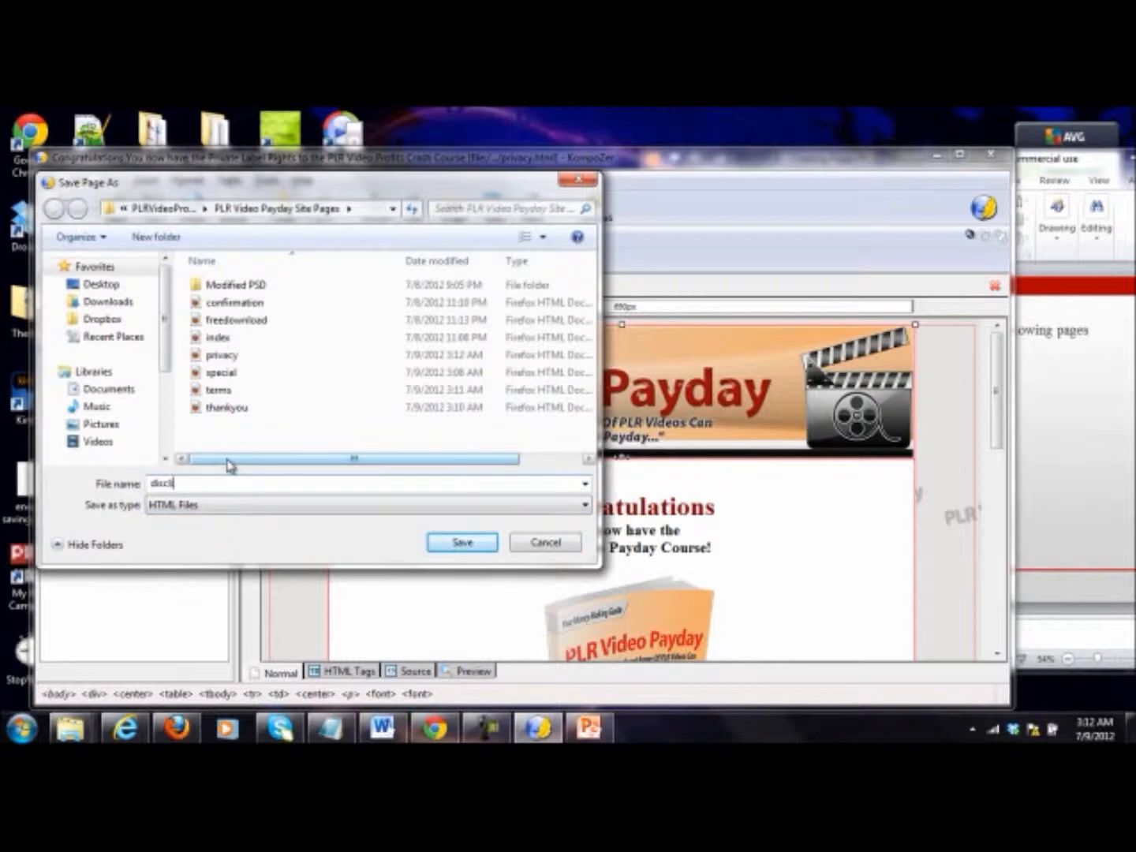
pyautogui.write('aimer')
pyautogui.press('Return')
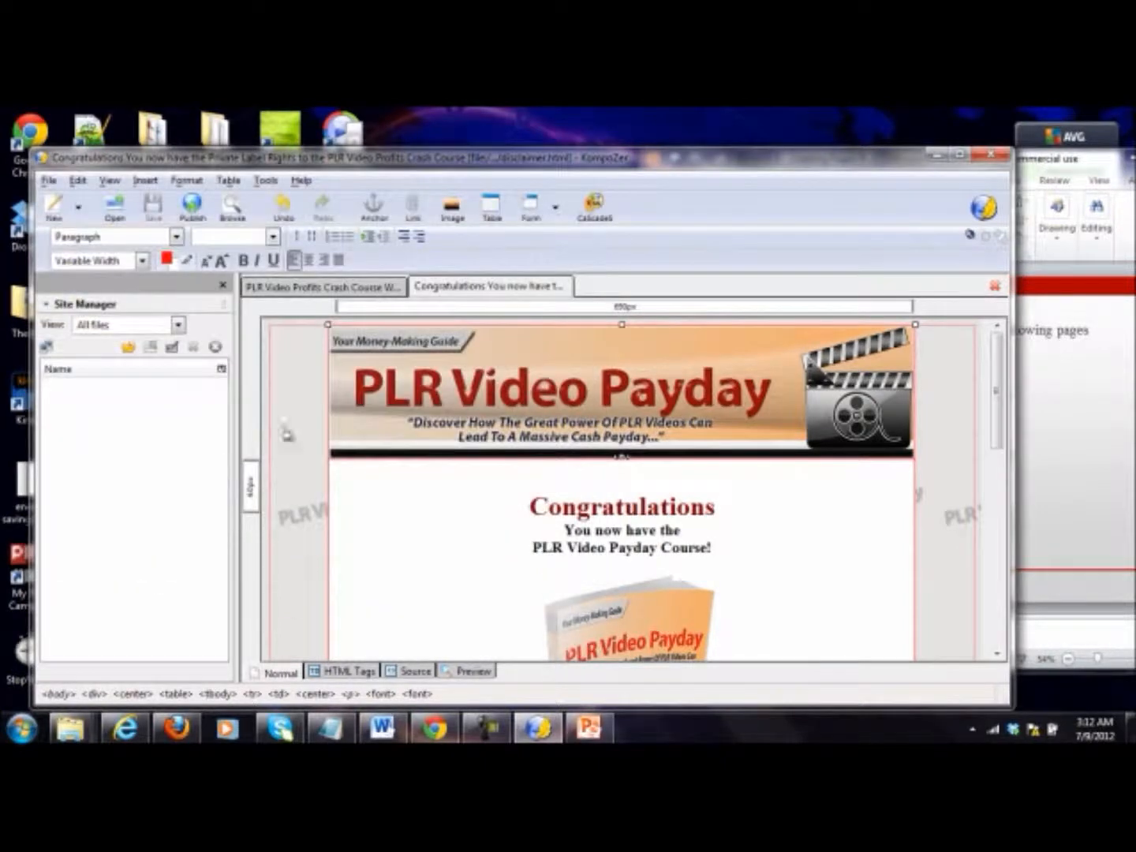
# Step: Add three blank tabs beside the open sales and disclaimer pages
pyautogui.rightClick(601, 291)
pyautogui.click(631, 297)
pyautogui.rightClick(785, 296)
pyautogui.click(809, 301)
pyautogui.rightClick(938, 296)
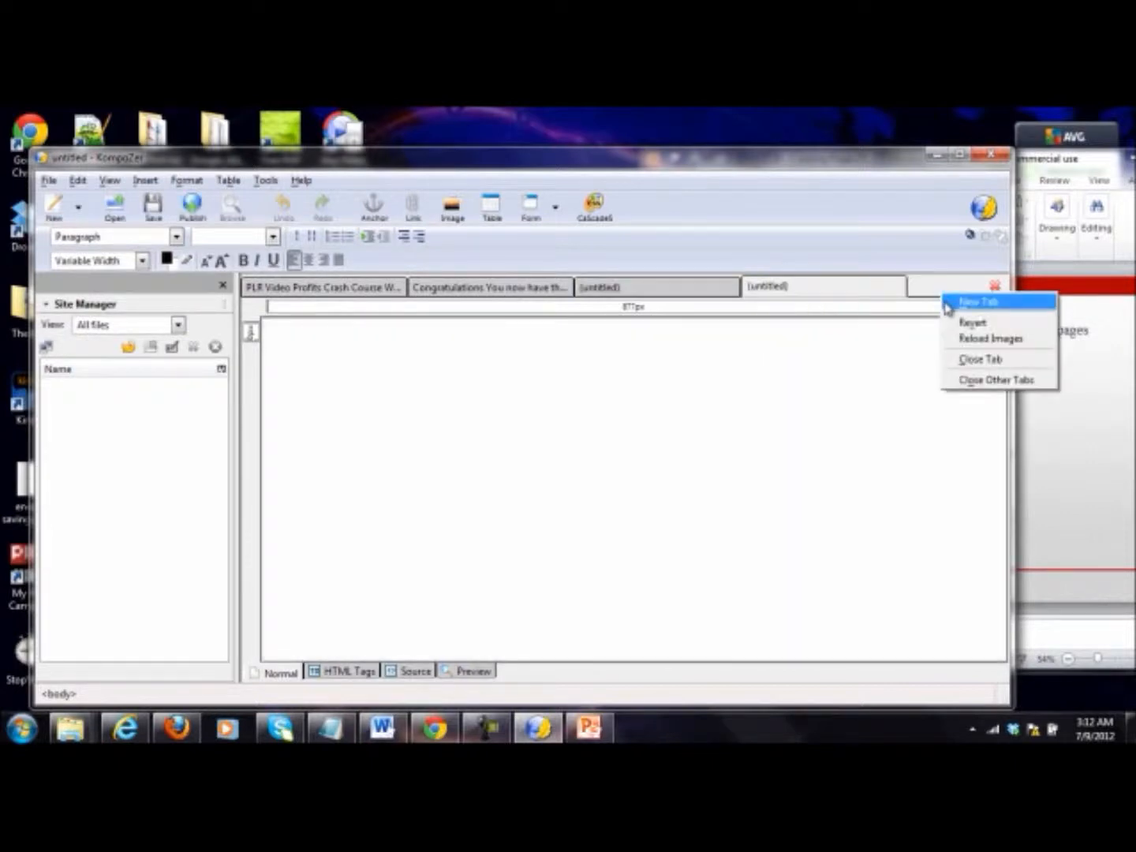
pyautogui.click(959, 302)
# Step: Open the terms page in the first blank tab and switch to the next blank tab
pyautogui.click(623, 292)
pyautogui.click(115, 207)
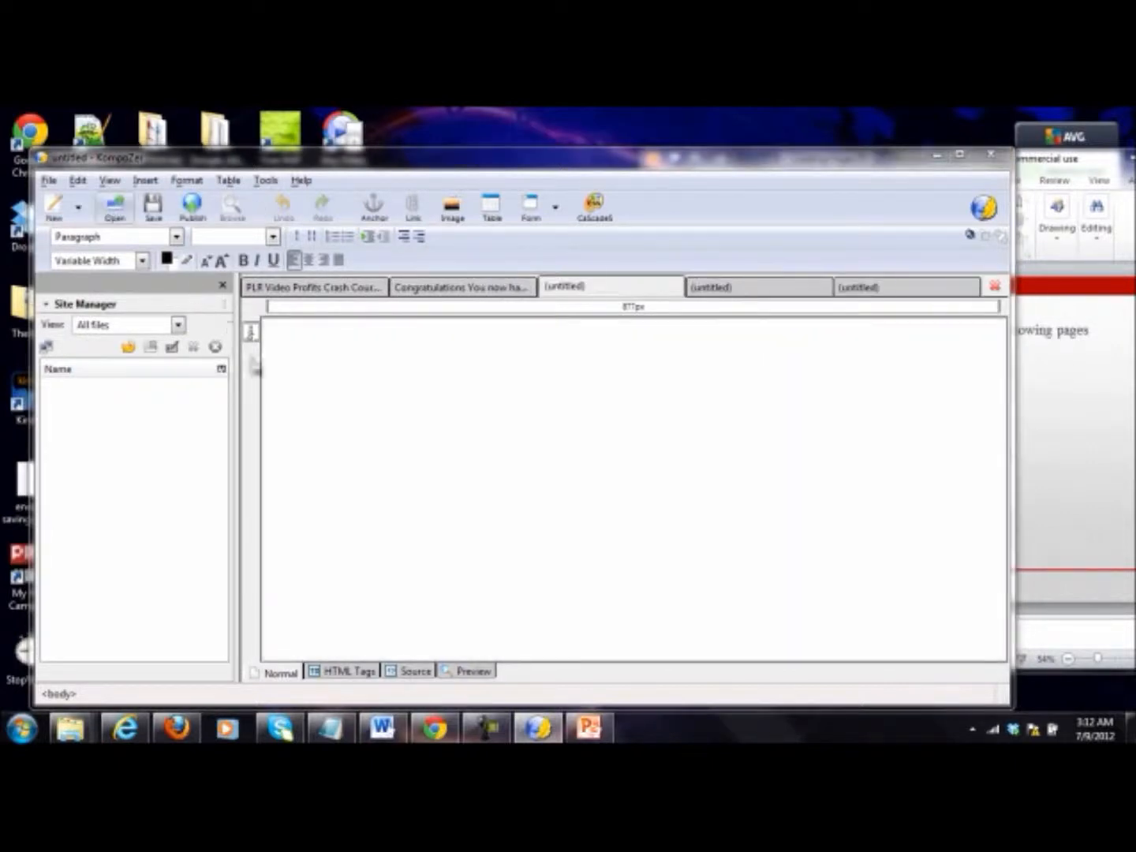
pyautogui.doubleClick(222, 407)
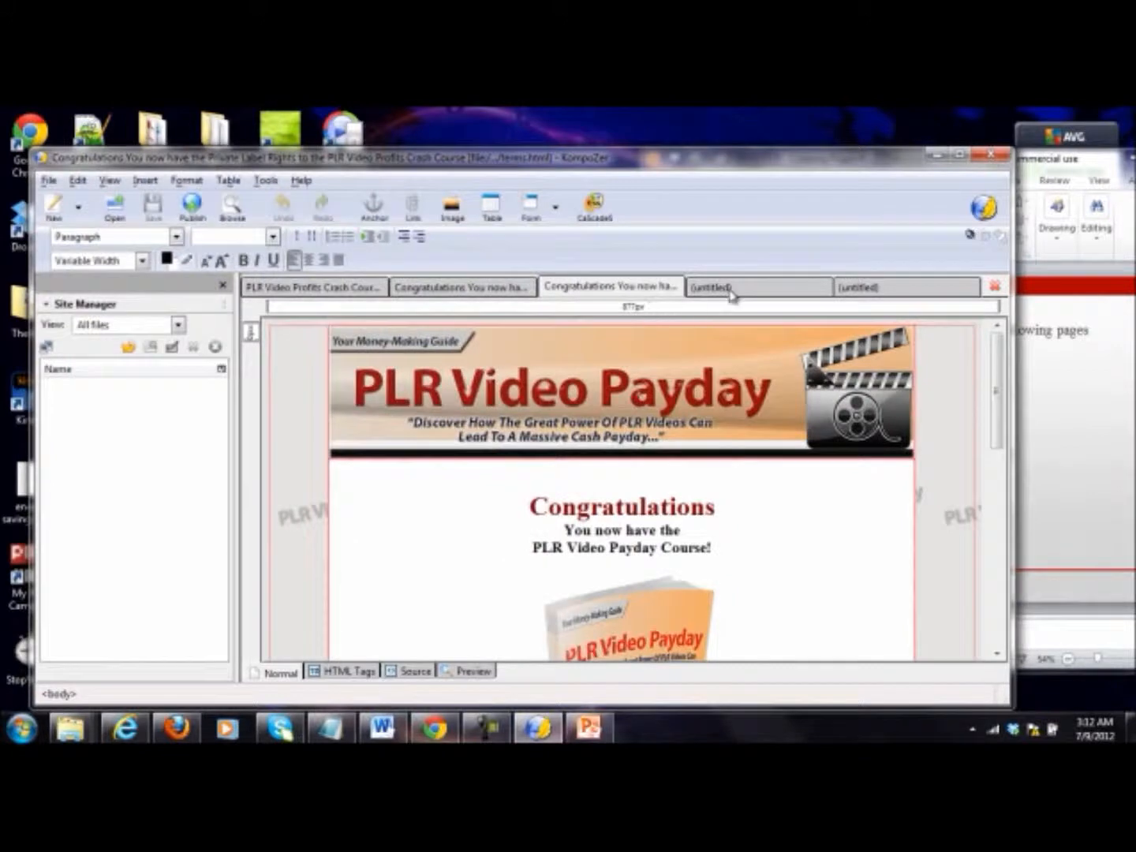
pyautogui.click(727, 288)
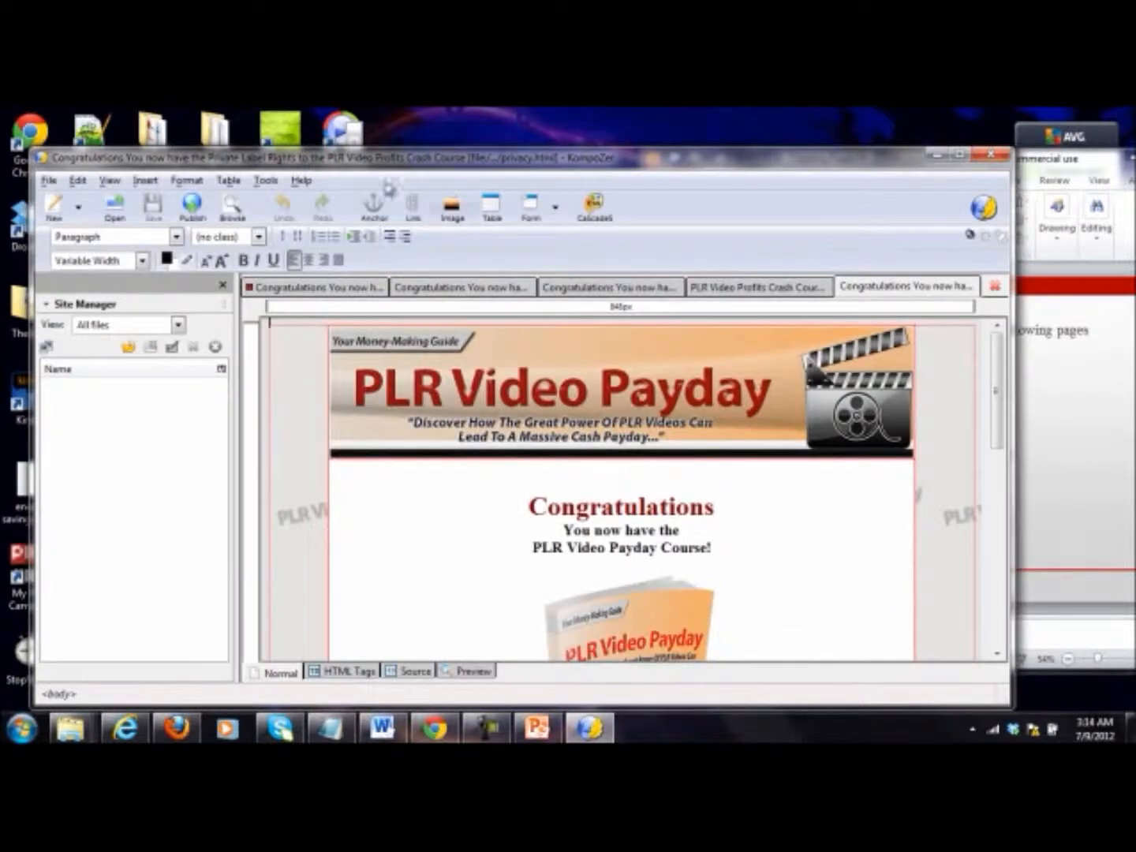
# Step: Look through the open thank-you, disclaimer, terms, sales and privacy pages to identify each one
pyautogui.click(322, 289)
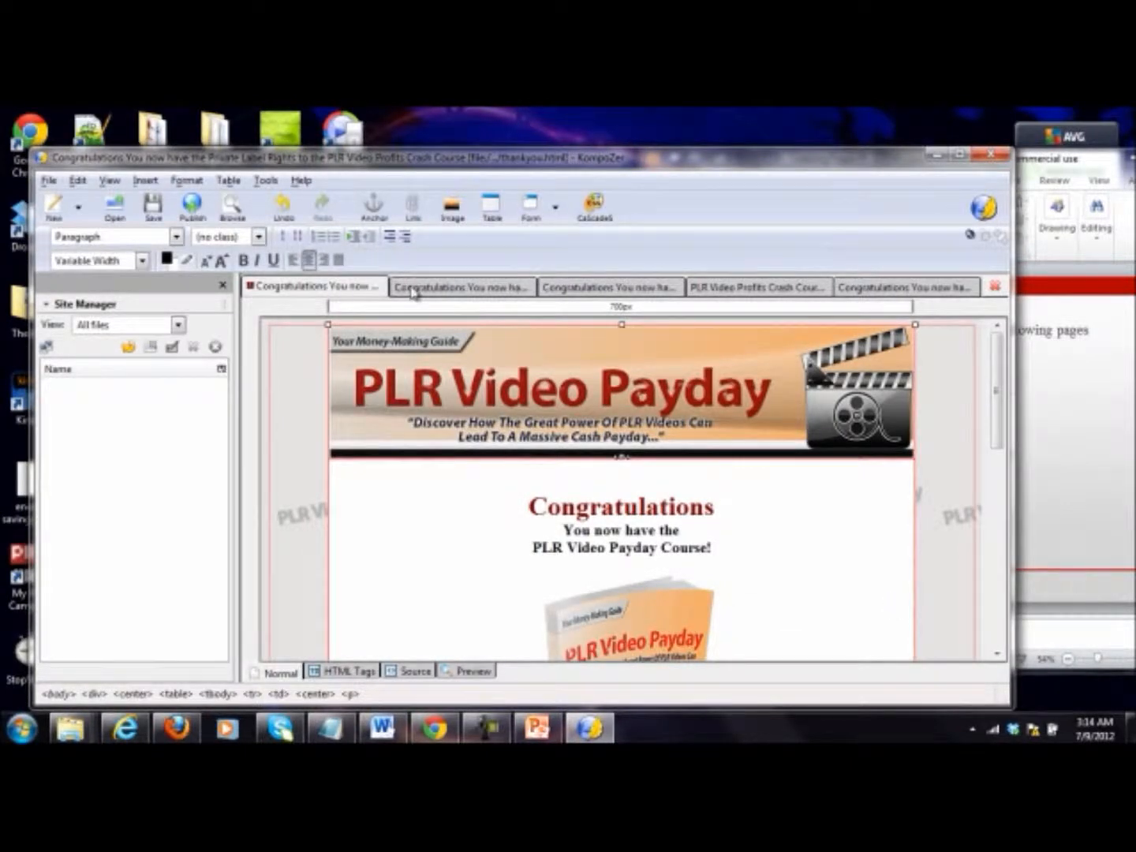
pyautogui.click(462, 288)
pyautogui.click(561, 288)
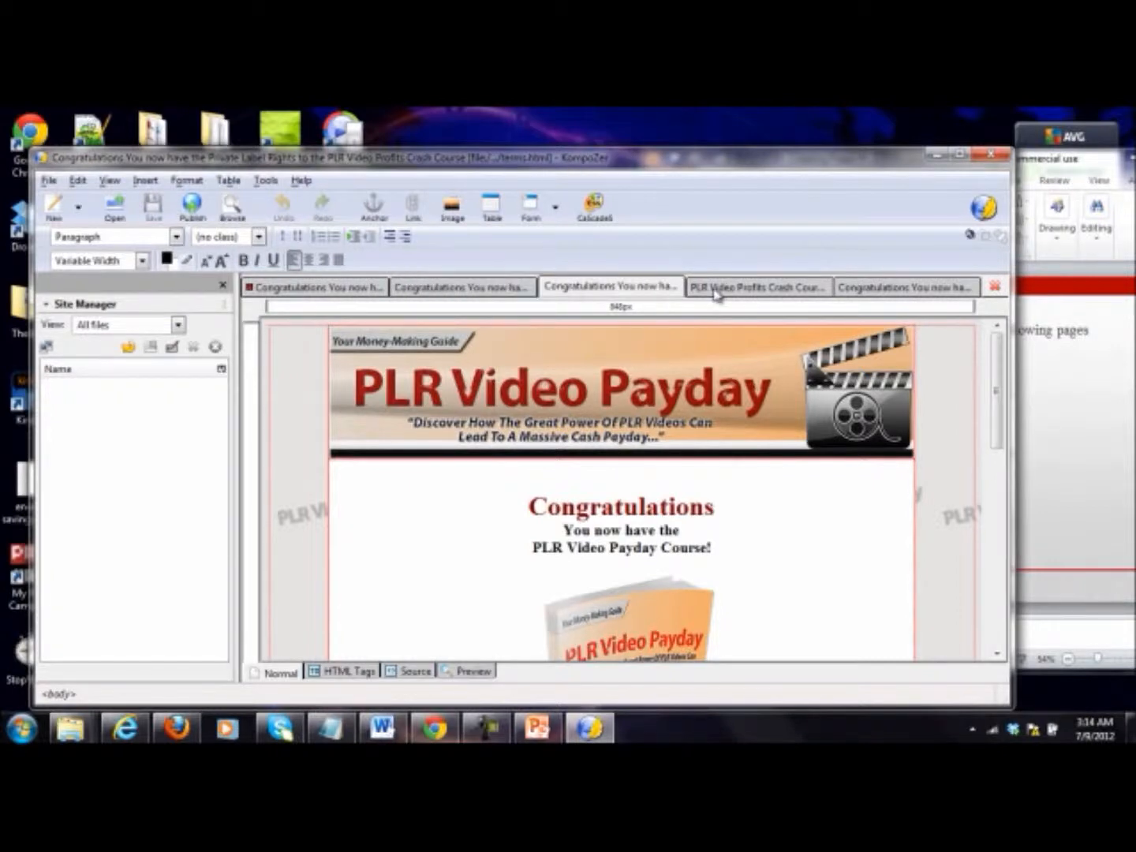
pyautogui.click(756, 287)
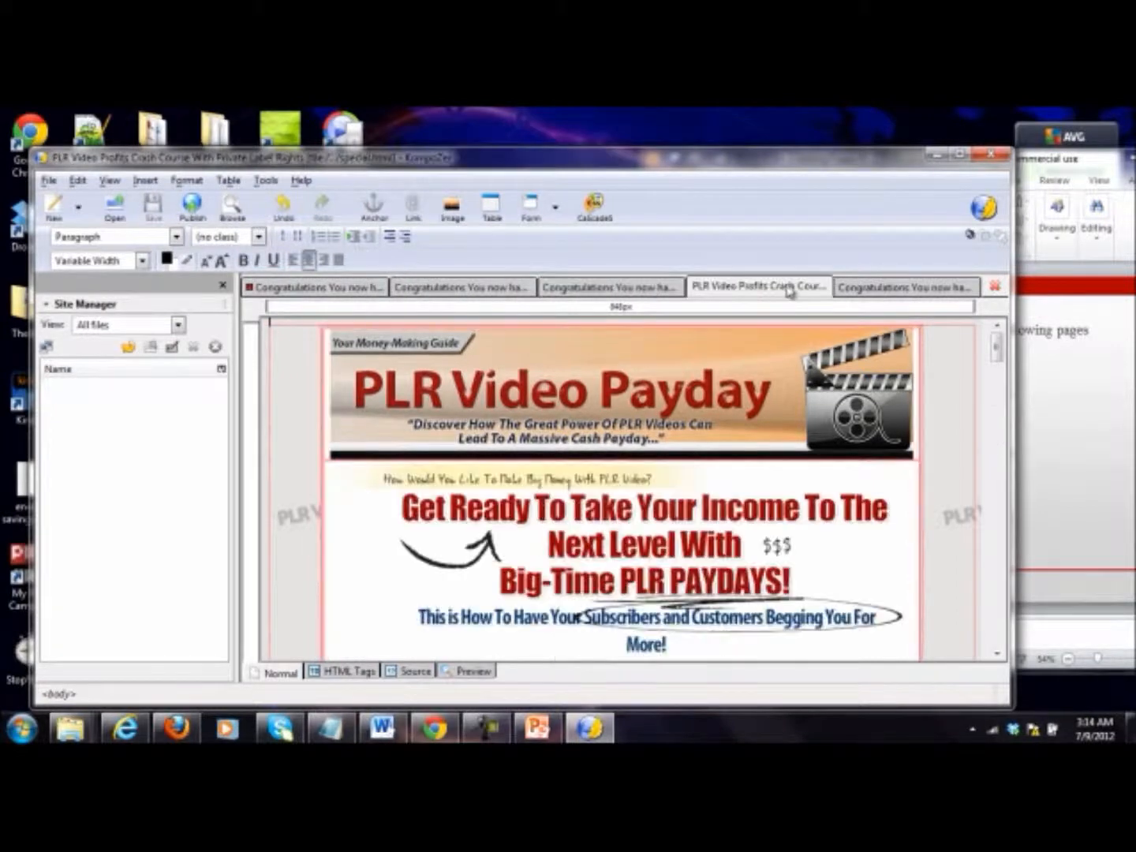
pyautogui.click(874, 289)
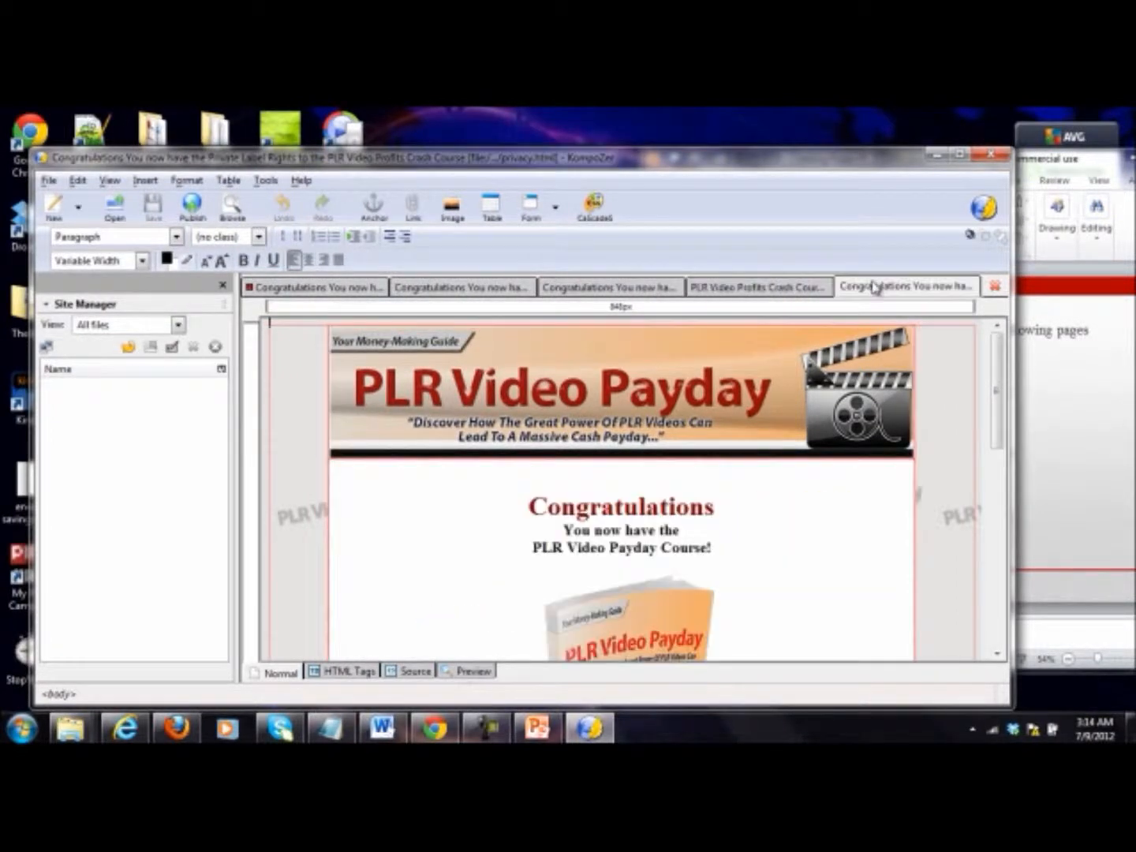
pyautogui.click(778, 290)
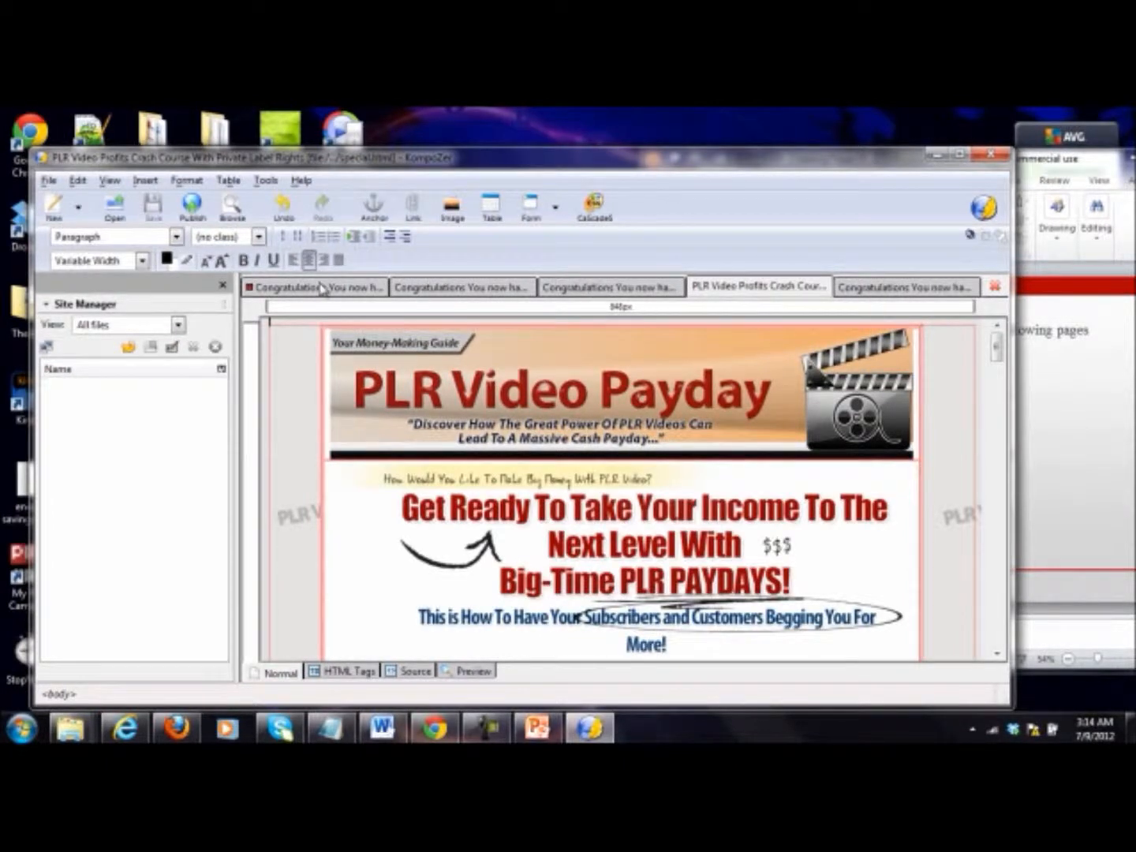
pyautogui.click(351, 294)
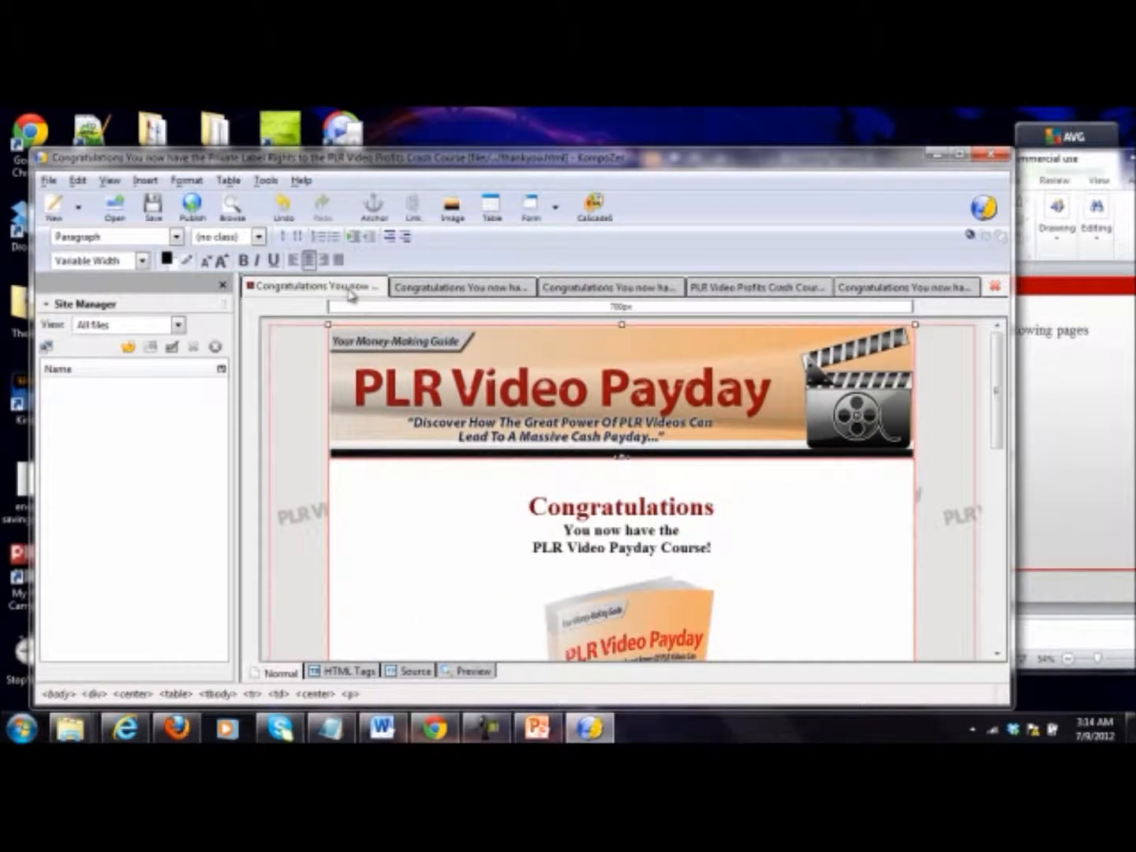
pyautogui.scroll(-2, 475, 338)
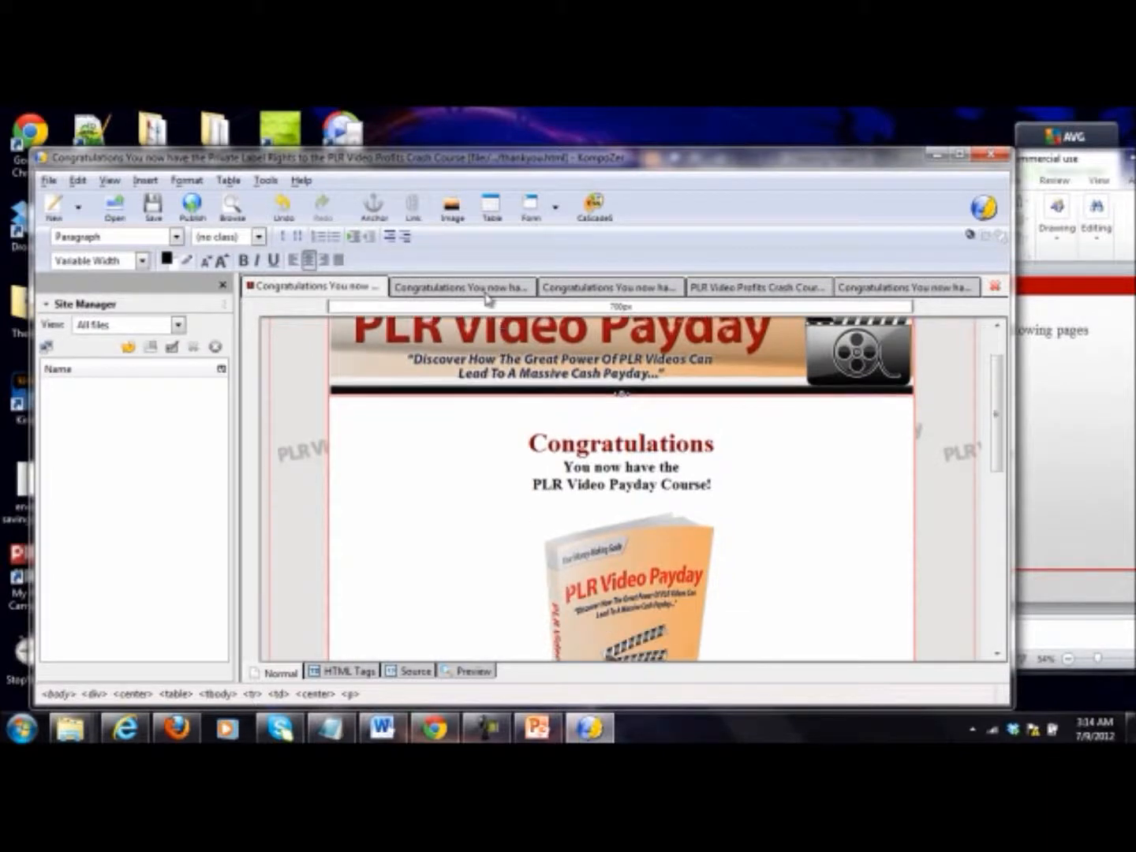
# Step: Delete all the thank-you content between the header and footer banners of the disclaimer page
pyautogui.click(487, 296)
pyautogui.scroll(-1, 615, 442)
pyautogui.click(517, 420)
pyautogui.hotkey('ctrl', 'a')
pyautogui.scroll(-10, 722, 533)
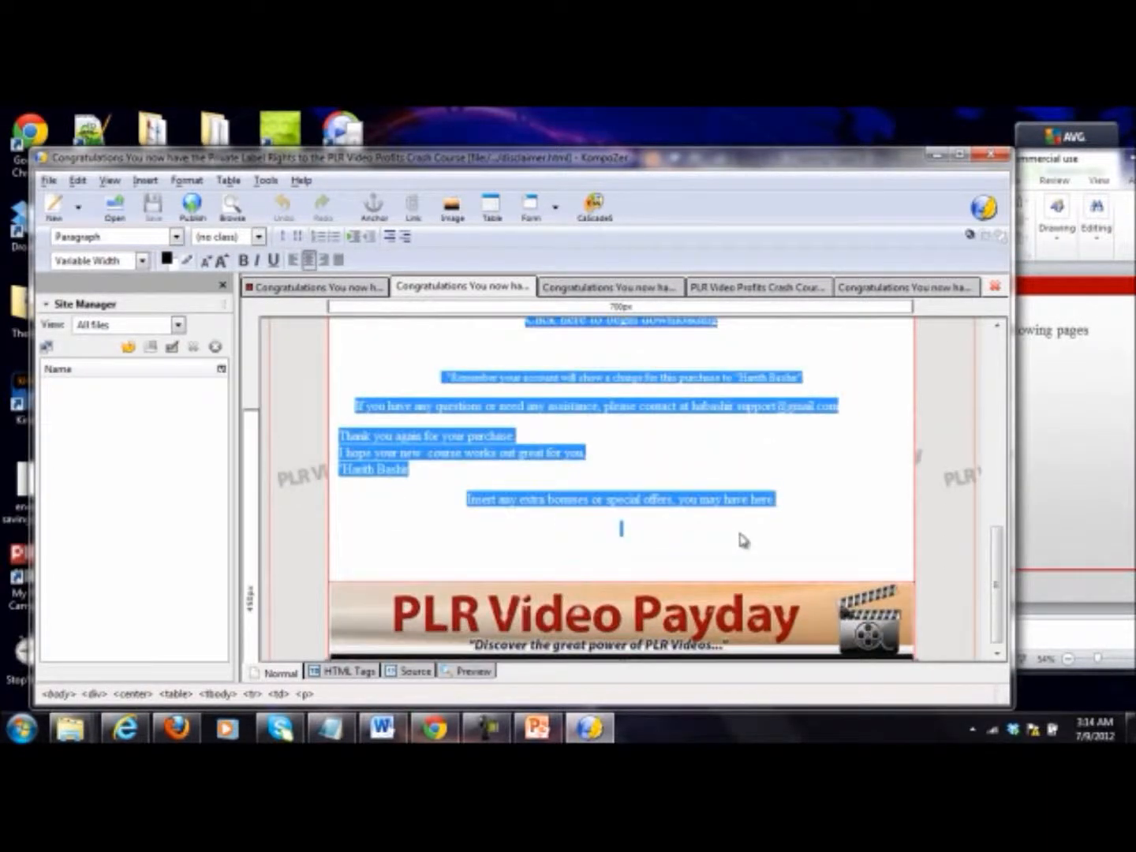
pyautogui.press('Delete')
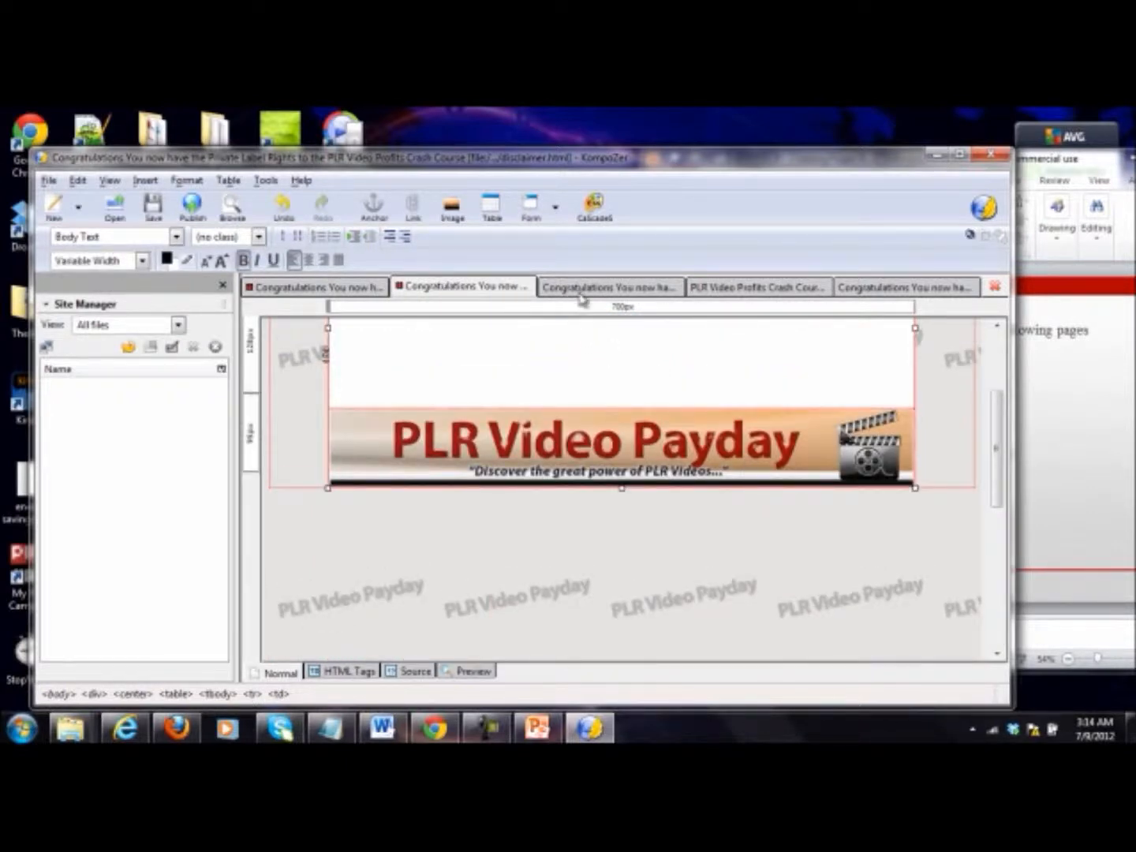
# Step: Clear the thank-you content between the header and footer banners of the terms page
pyautogui.click(582, 297)
pyautogui.scroll(-5, 559, 525)
pyautogui.moveTo(534, 506); pyautogui.dragTo(819, 599)
pyautogui.scroll(-5, 713, 564)
pyautogui.press('Delete')
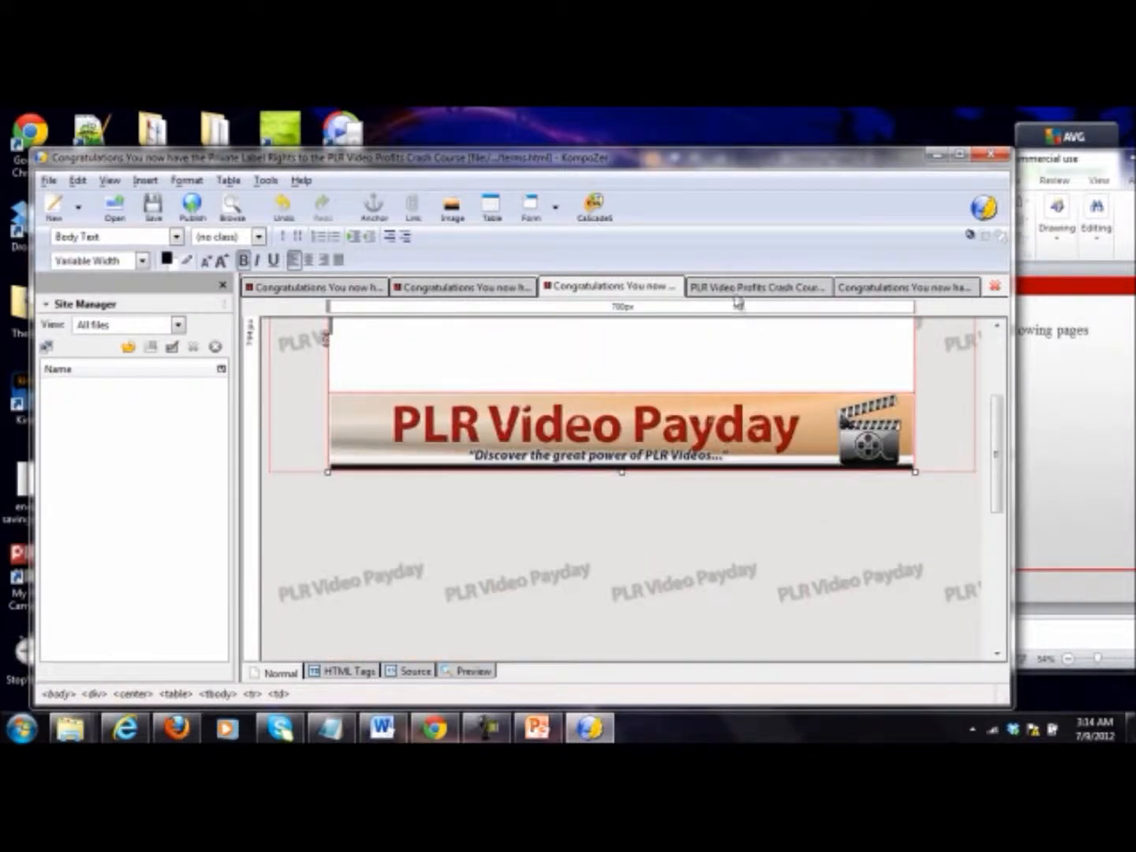
# Step: Remove the thank-you content from the privacy page, leaving only its header and footer banners
pyautogui.click(738, 289)
pyautogui.click(879, 291)
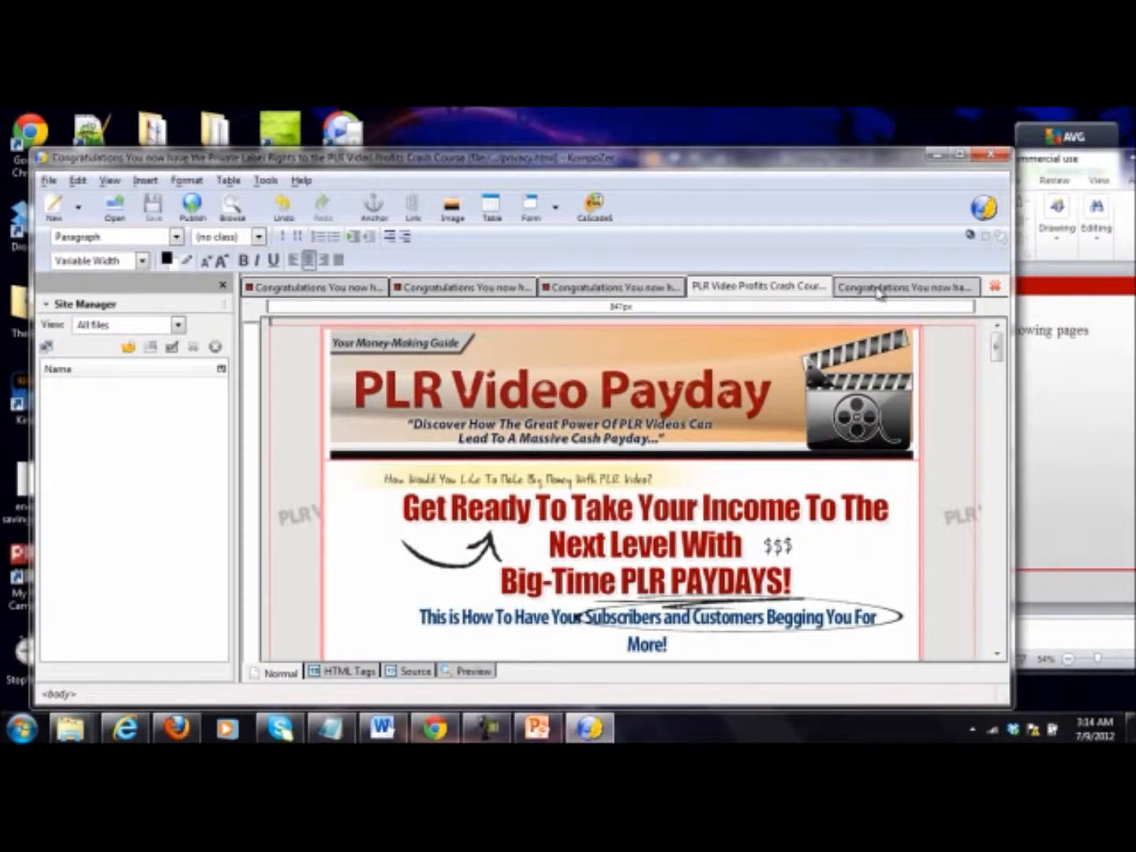
pyautogui.moveTo(527, 505); pyautogui.dragTo(708, 565)
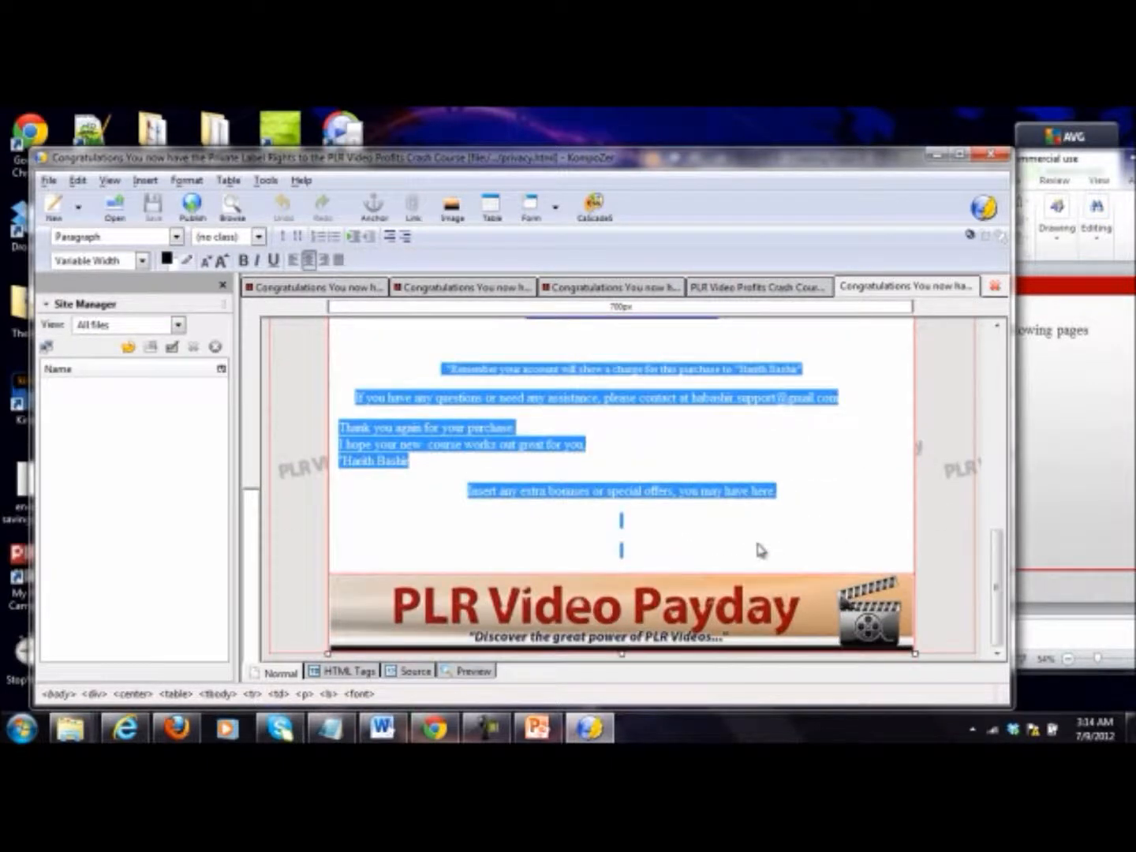
pyautogui.press('Delete')
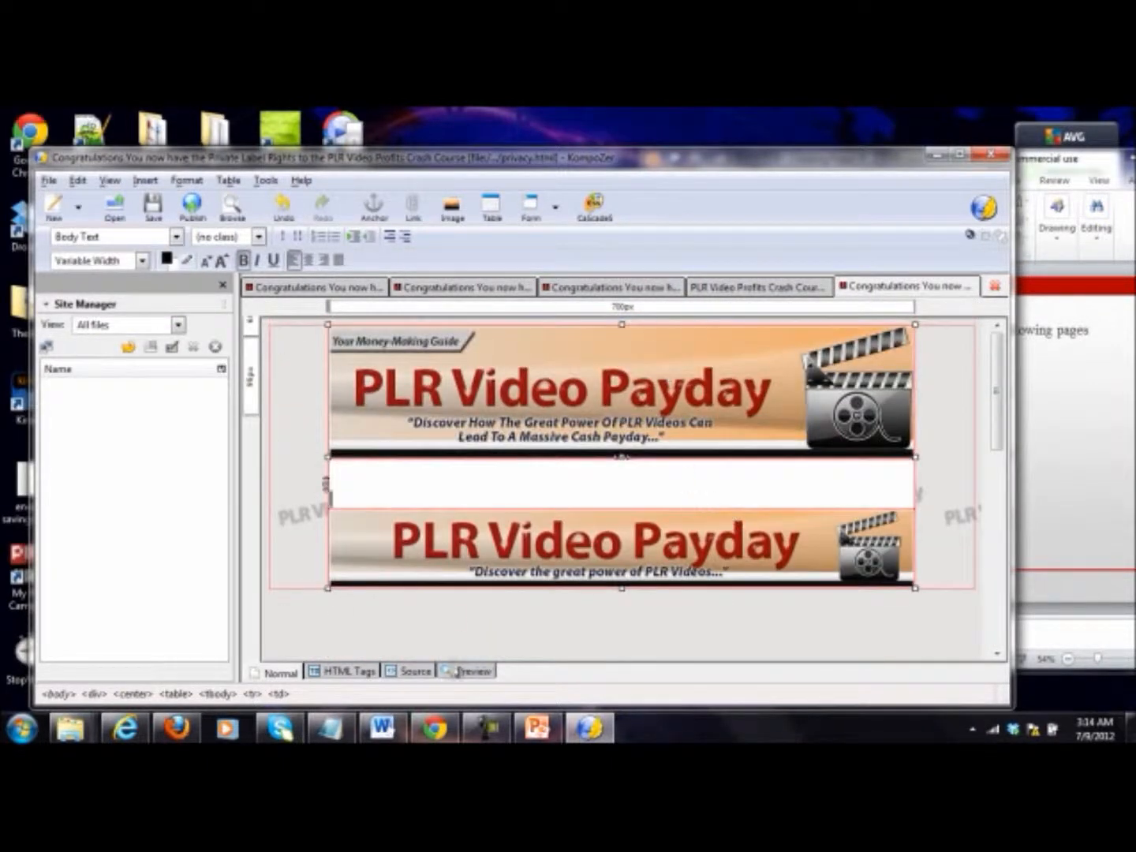
# Step: Switch to the Word document and copy the full Terms and Conditions of Use text through the Governing Law section and its closing line
pyautogui.click(381, 728)
pyautogui.scroll(5, 423, 483)
pyautogui.scroll(20, 422, 483)
pyautogui.scroll(3, 422, 483)
pyautogui.scroll(-6, 423, 483)
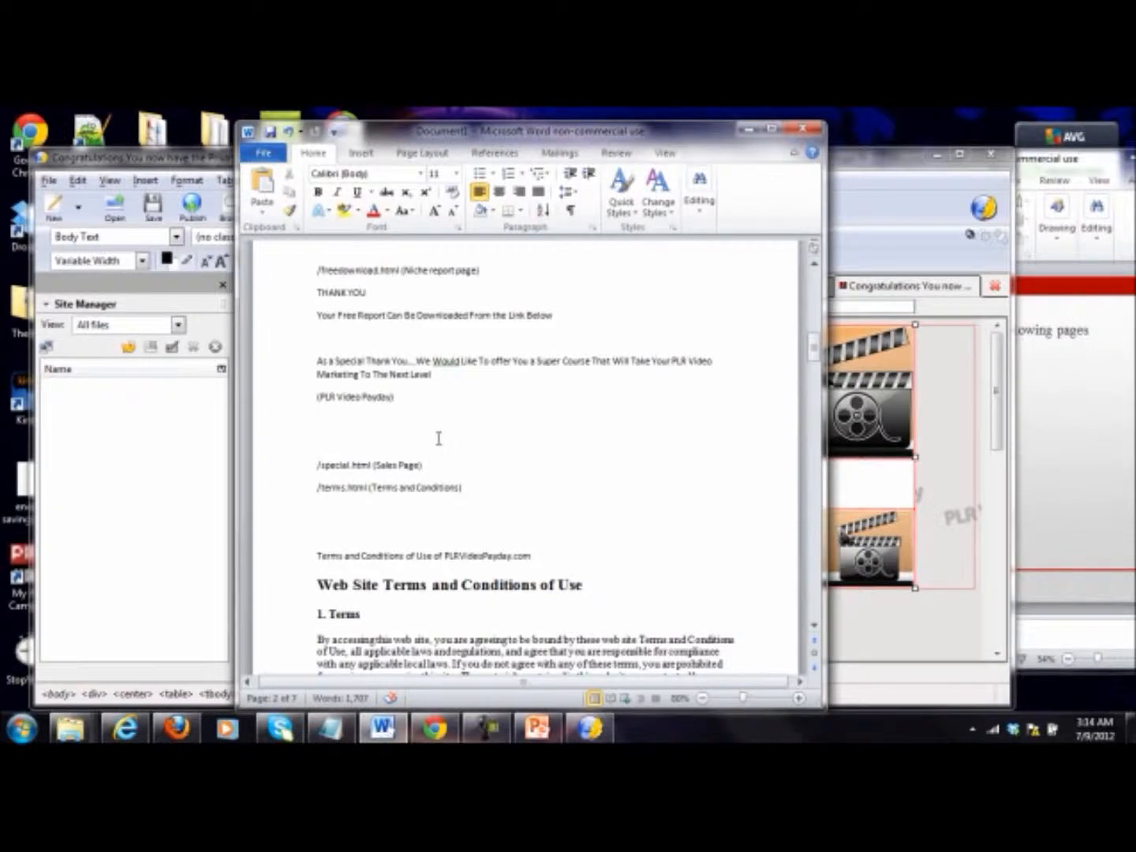
pyautogui.scroll(-2, 438, 437)
pyautogui.moveTo(319, 501); pyautogui.dragTo(612, 401)
pyautogui.scroll(-8, 562, 536)
pyautogui.scroll(-5, 568, 541)
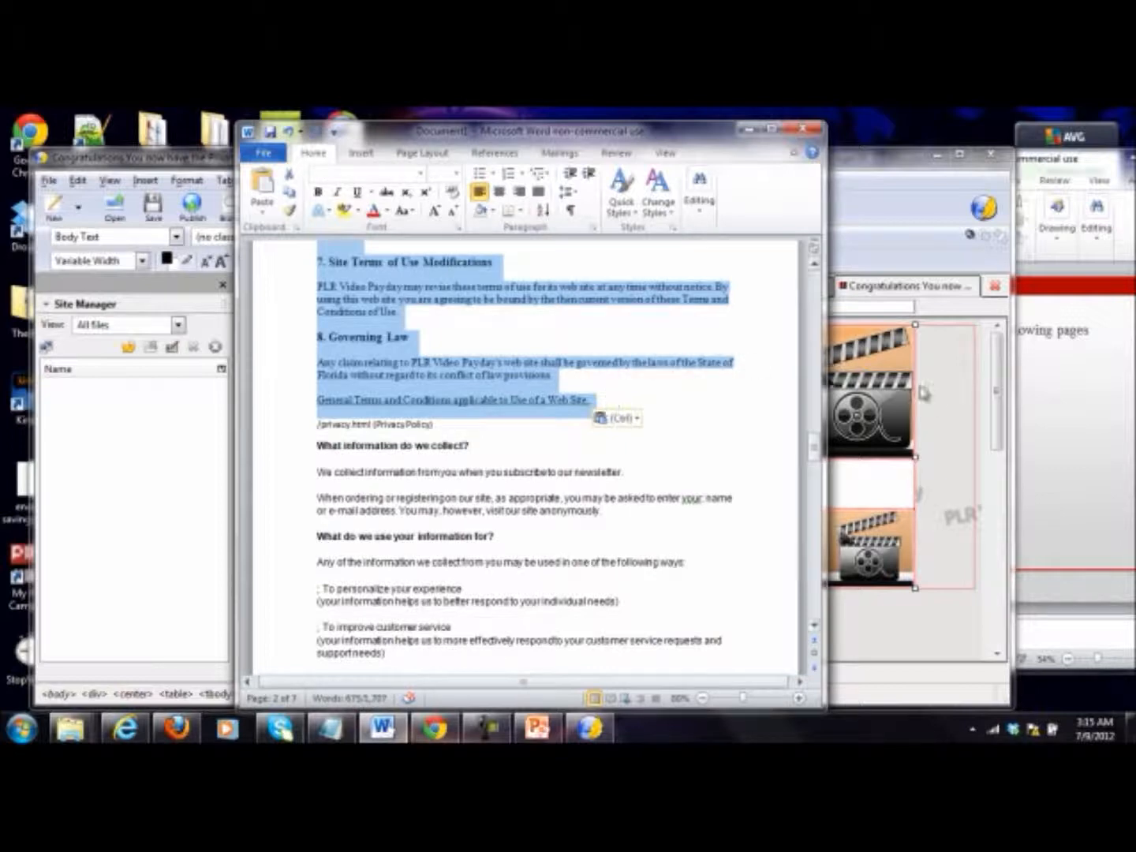
# Step: Return to KompoZer, paste the terms text between the banners of the terms page and check it from end to start
pyautogui.click(997, 385)
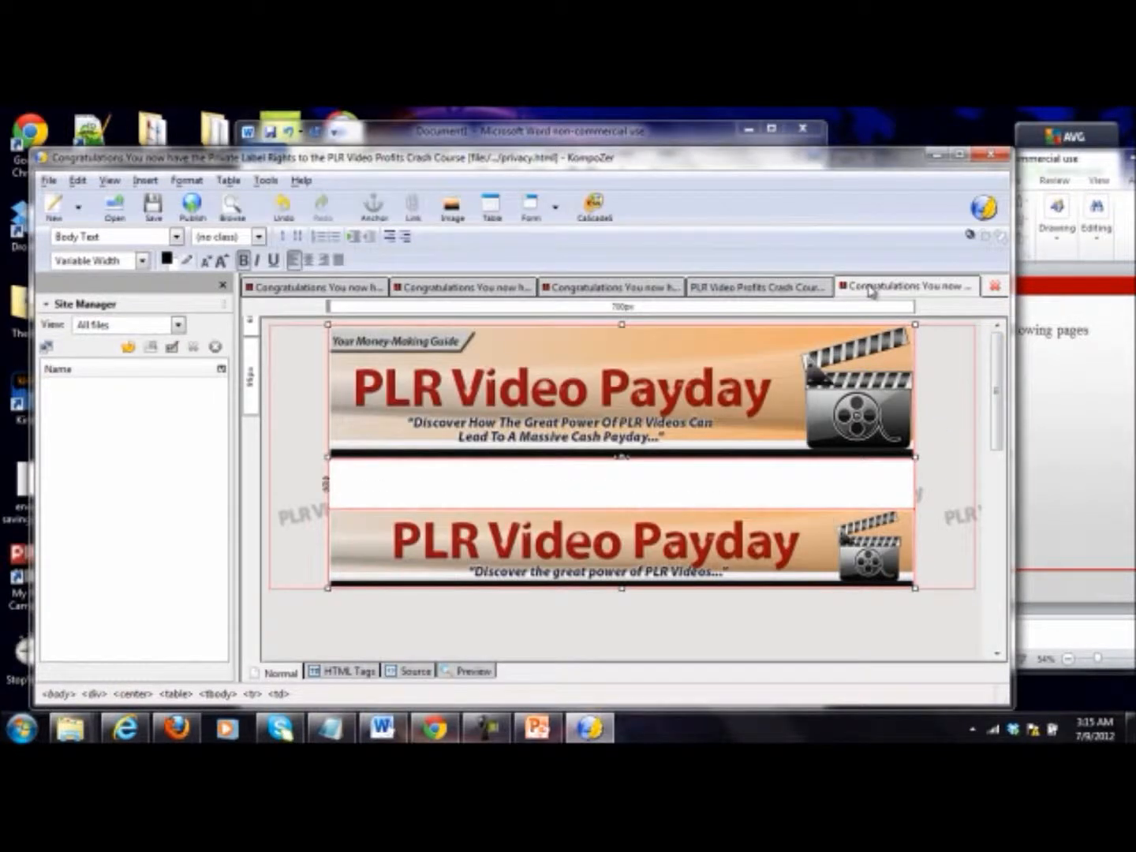
pyautogui.click(728, 290)
pyautogui.click(630, 289)
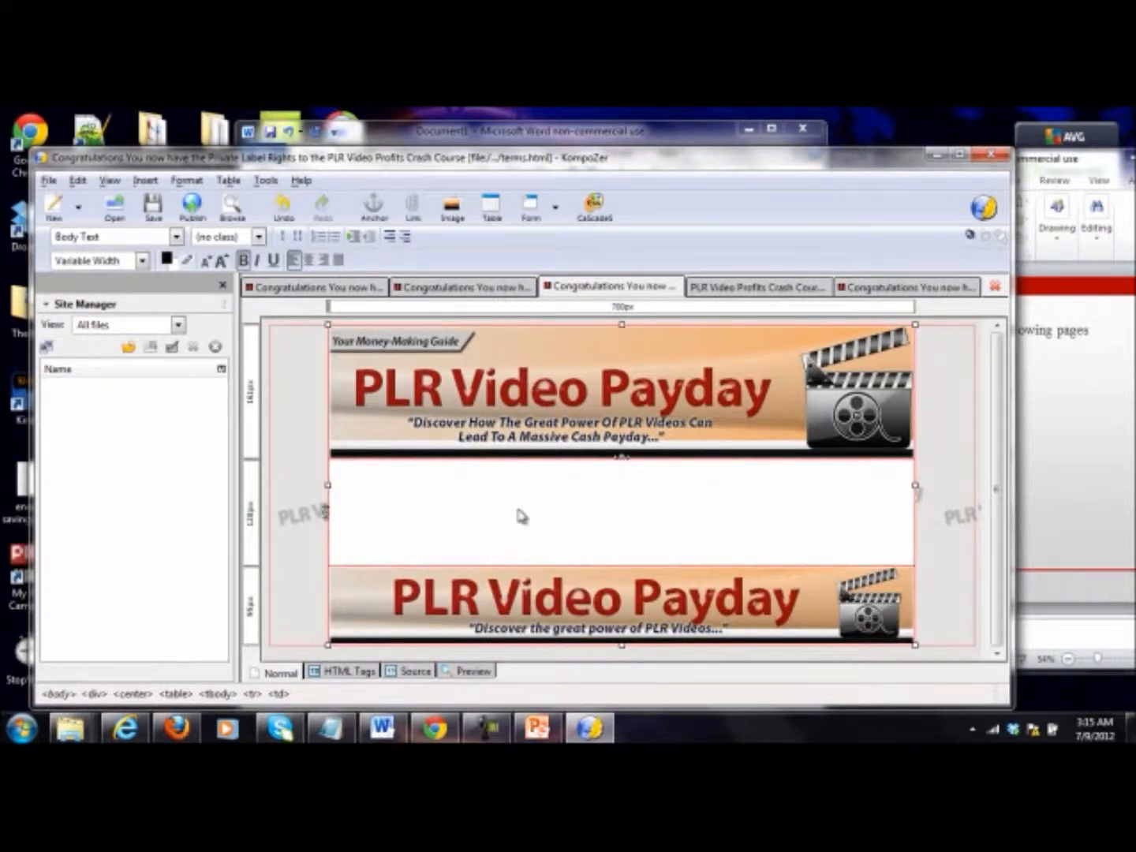
pyautogui.click(521, 516)
pyautogui.scroll(-15, 520, 518)
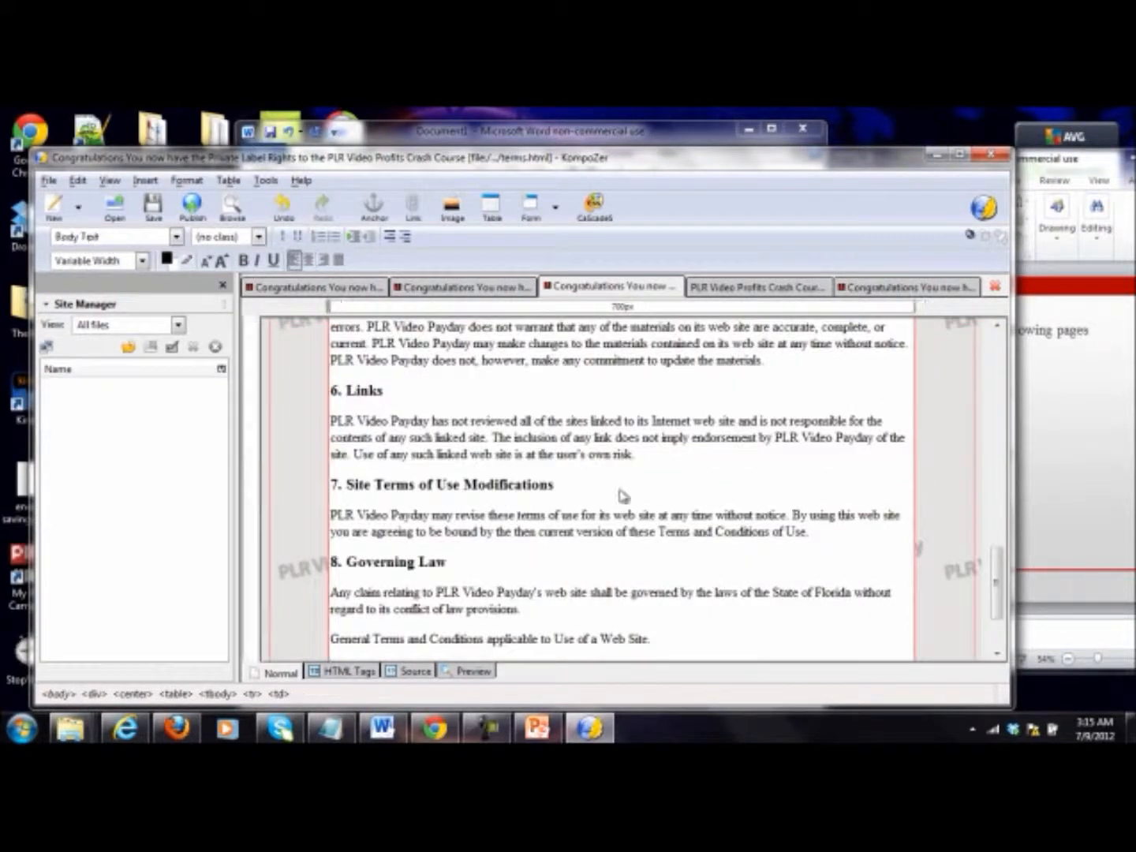
pyautogui.scroll(15, 624, 495)
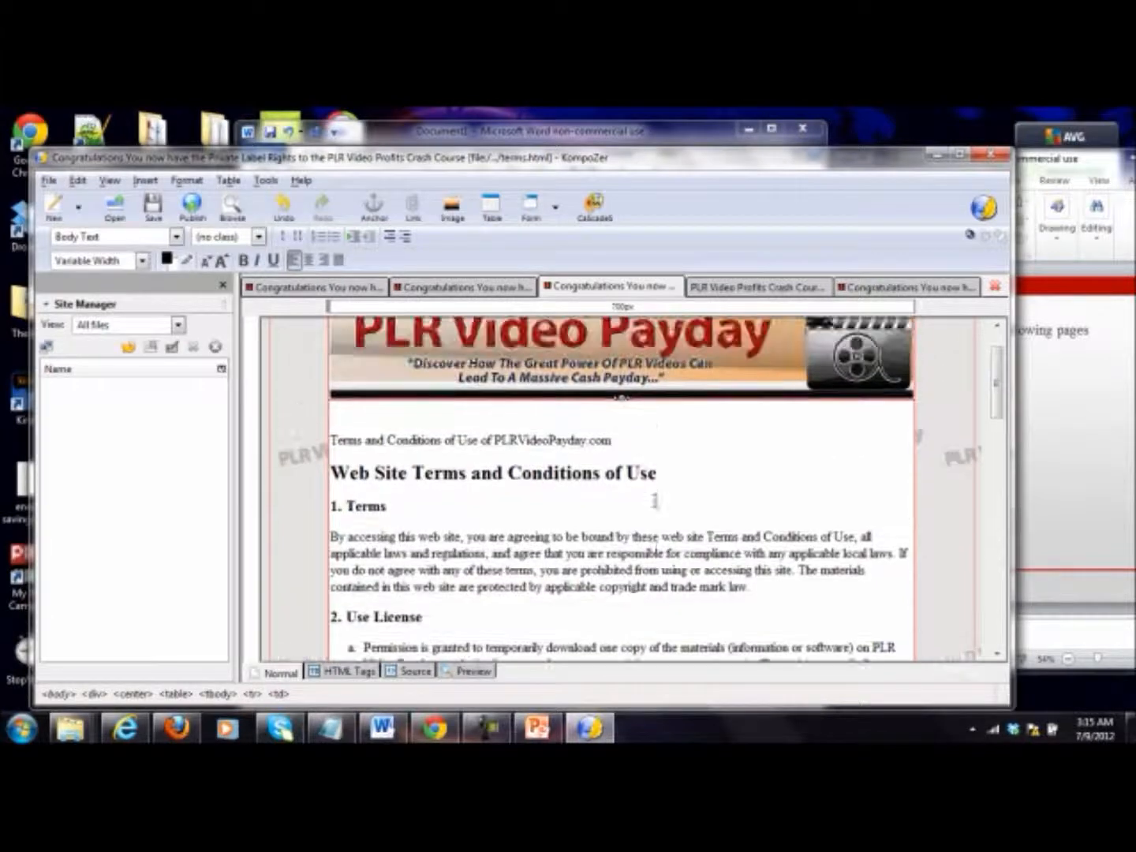
# Step: Switch to the Word document and copy the privacy policy text from "What information do we collect?" through the closing Zen desk line
pyautogui.click(382, 728)
pyautogui.click(342, 470)
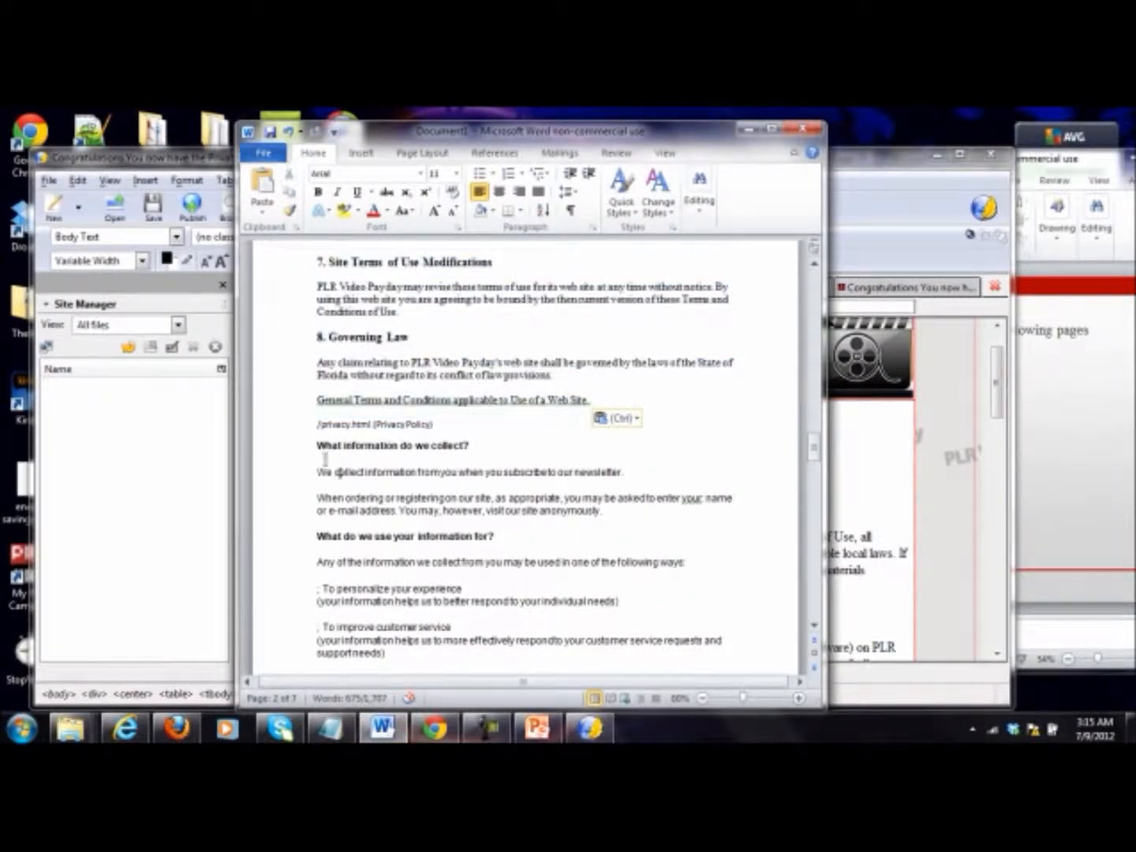
pyautogui.moveTo(318, 446); pyautogui.dragTo(669, 563)
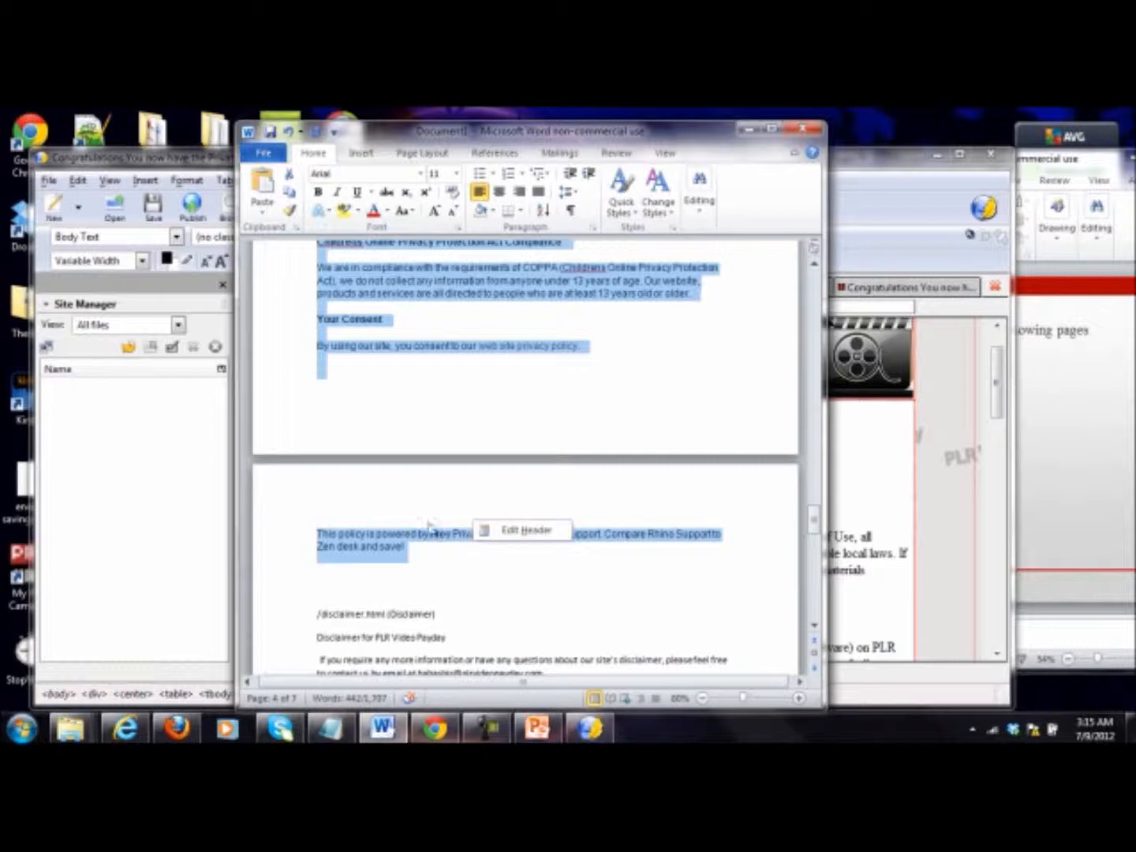
# Step: Return to KompoZer and paste the privacy policy text between the header and footer banners of privacy.html
pyautogui.click(998, 380)
pyautogui.click(911, 287)
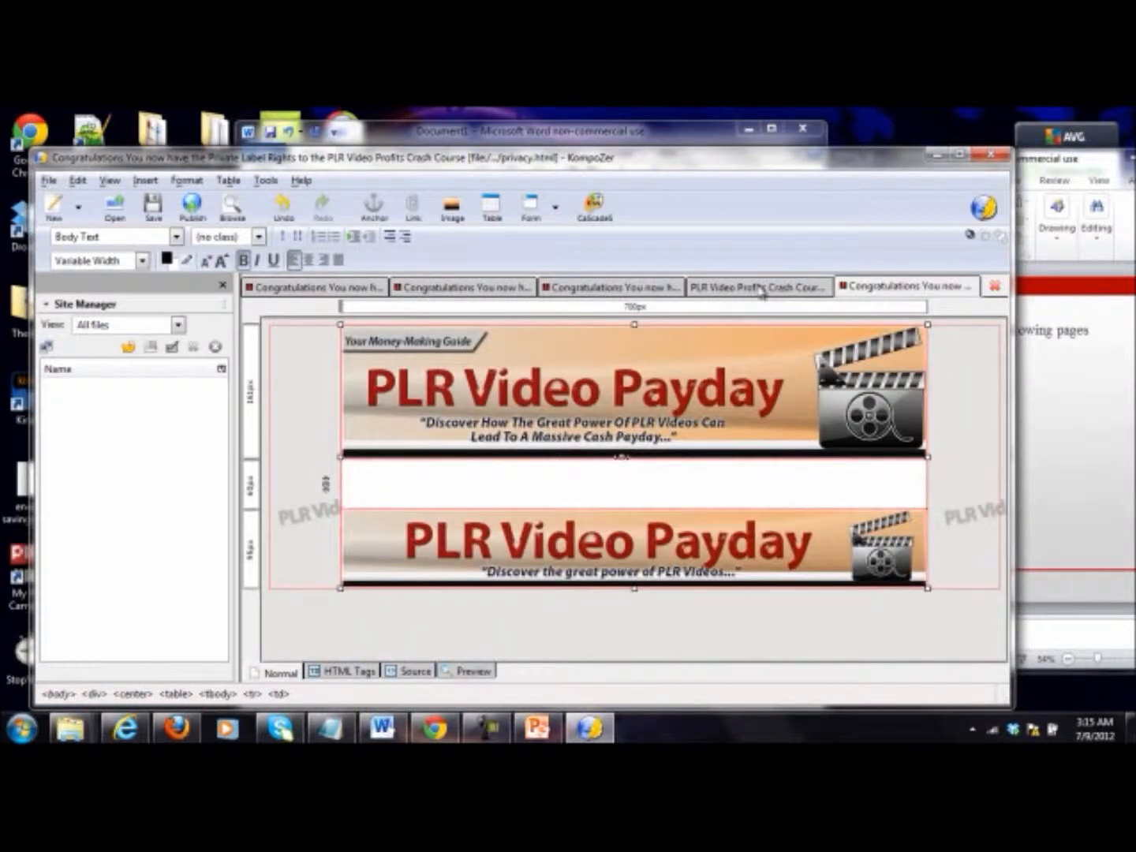
pyautogui.scroll(-10, 552, 489)
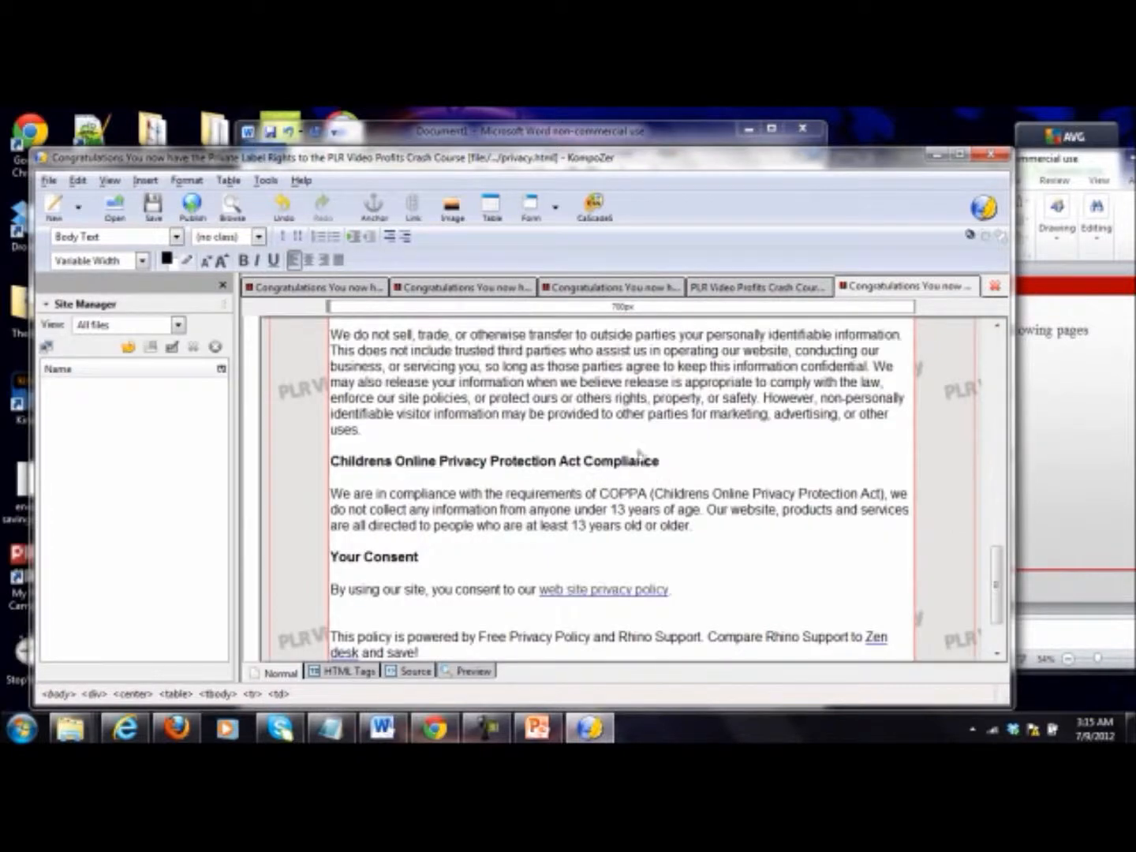
# Step: Save the privacy page and the terms page
pyautogui.click(153, 208)
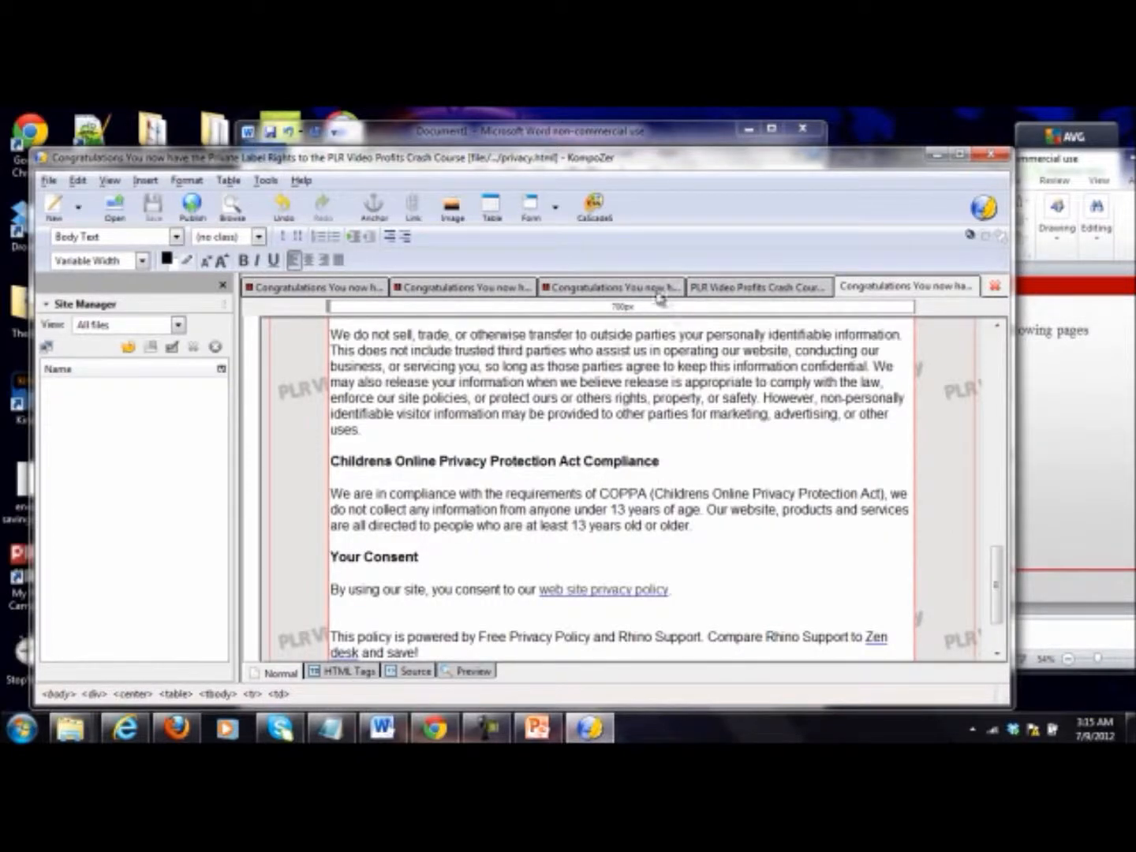
pyautogui.click(655, 290)
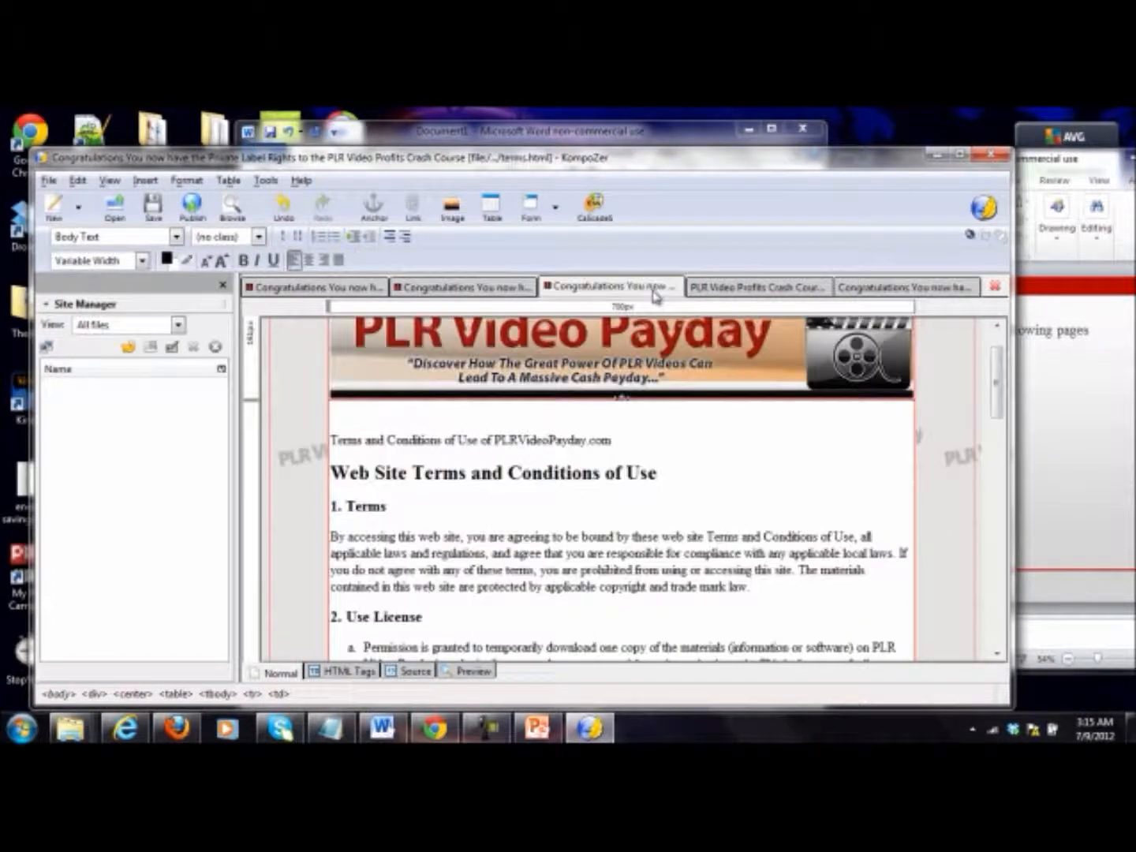
pyautogui.click(152, 207)
# Step: Switch to Word and copy the disclaimer text from "Disclaimer for PLR Video Payday" through the closing update note
pyautogui.click(382, 727)
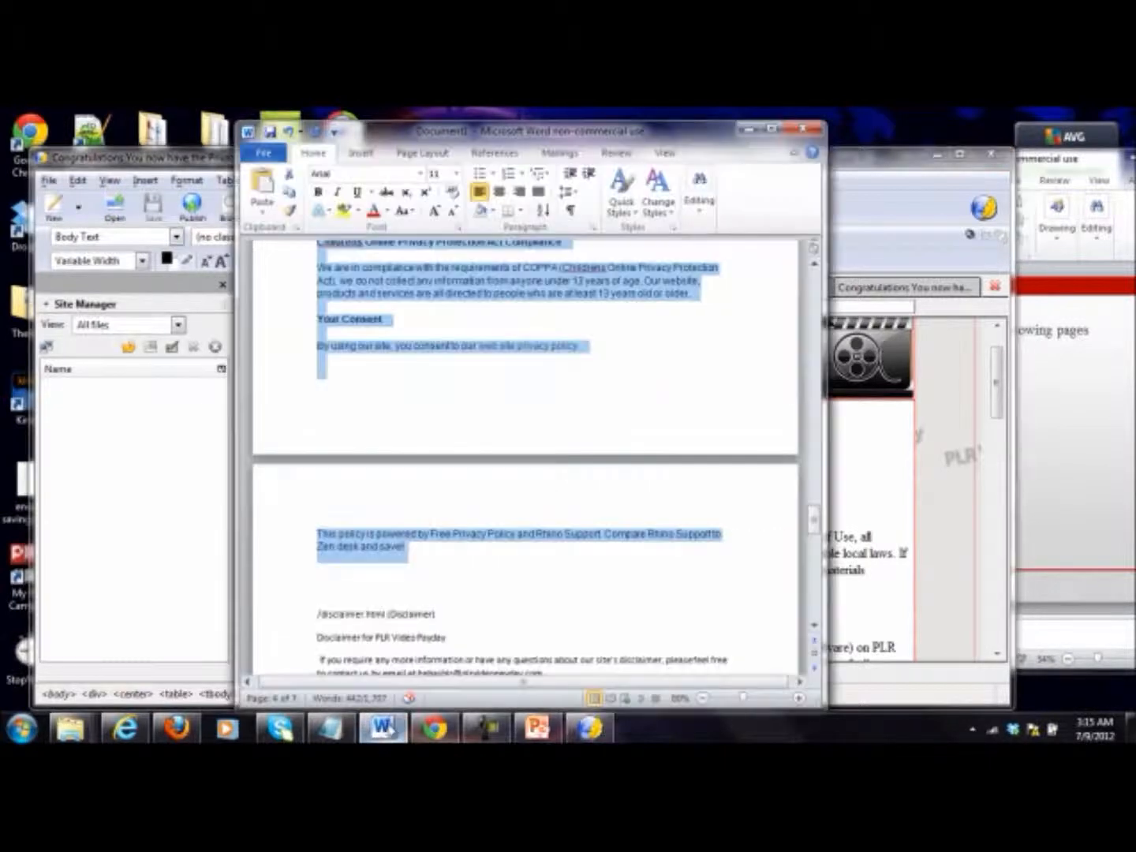
pyautogui.click(387, 598)
pyautogui.moveTo(316, 643); pyautogui.dragTo(663, 363)
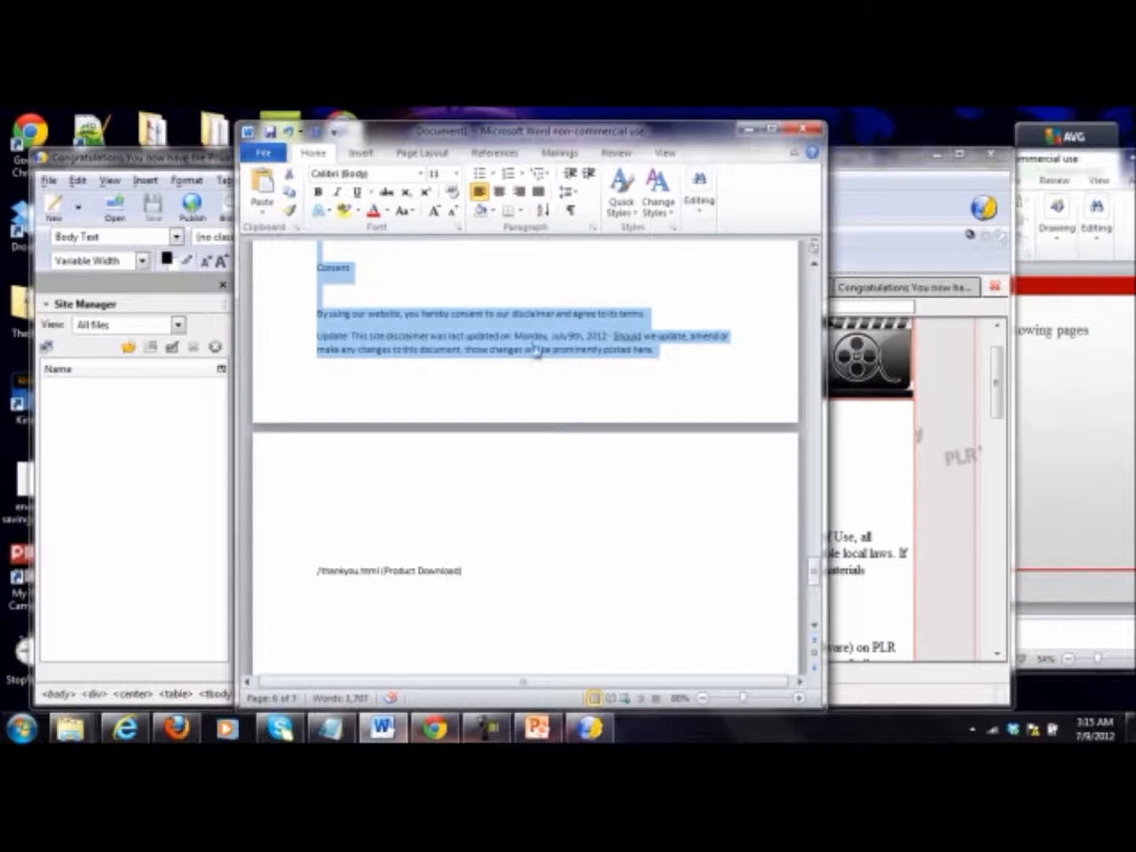
pyautogui.scroll(1, 505, 395)
pyautogui.rightClick(448, 408)
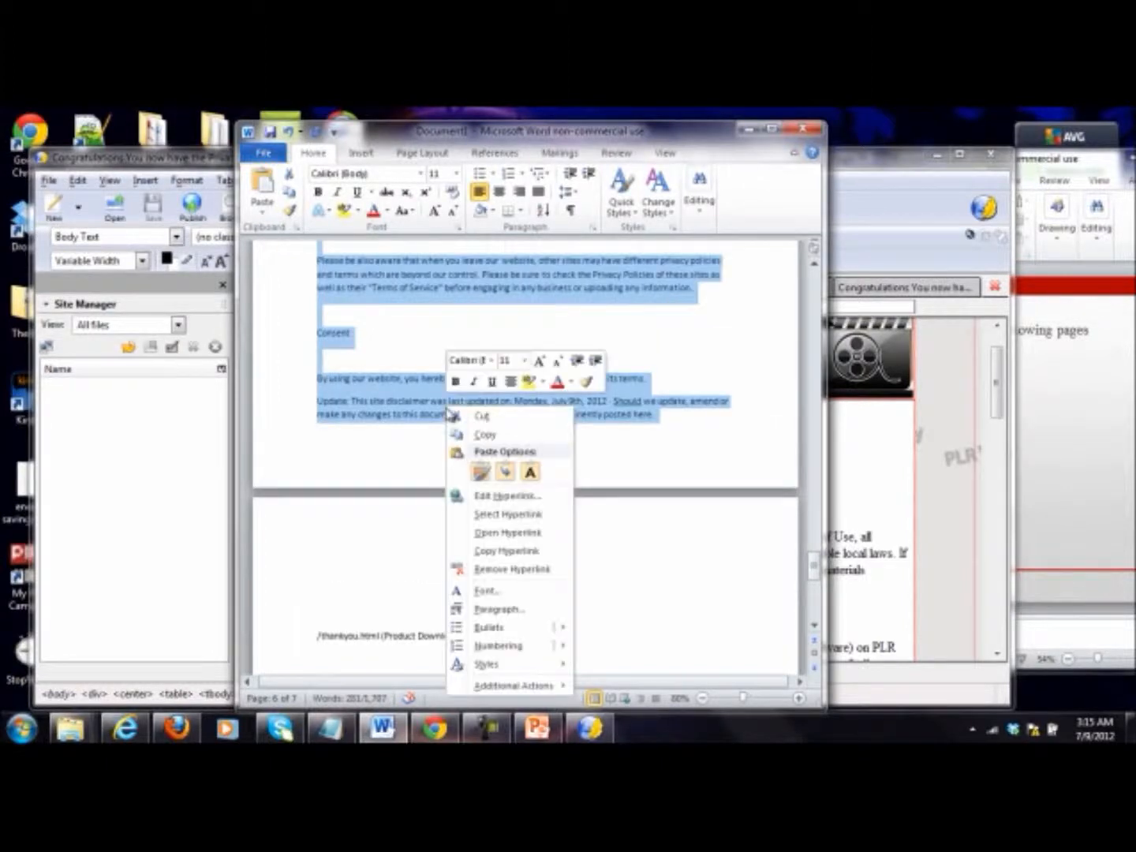
pyautogui.click(484, 434)
pyautogui.click(1007, 418)
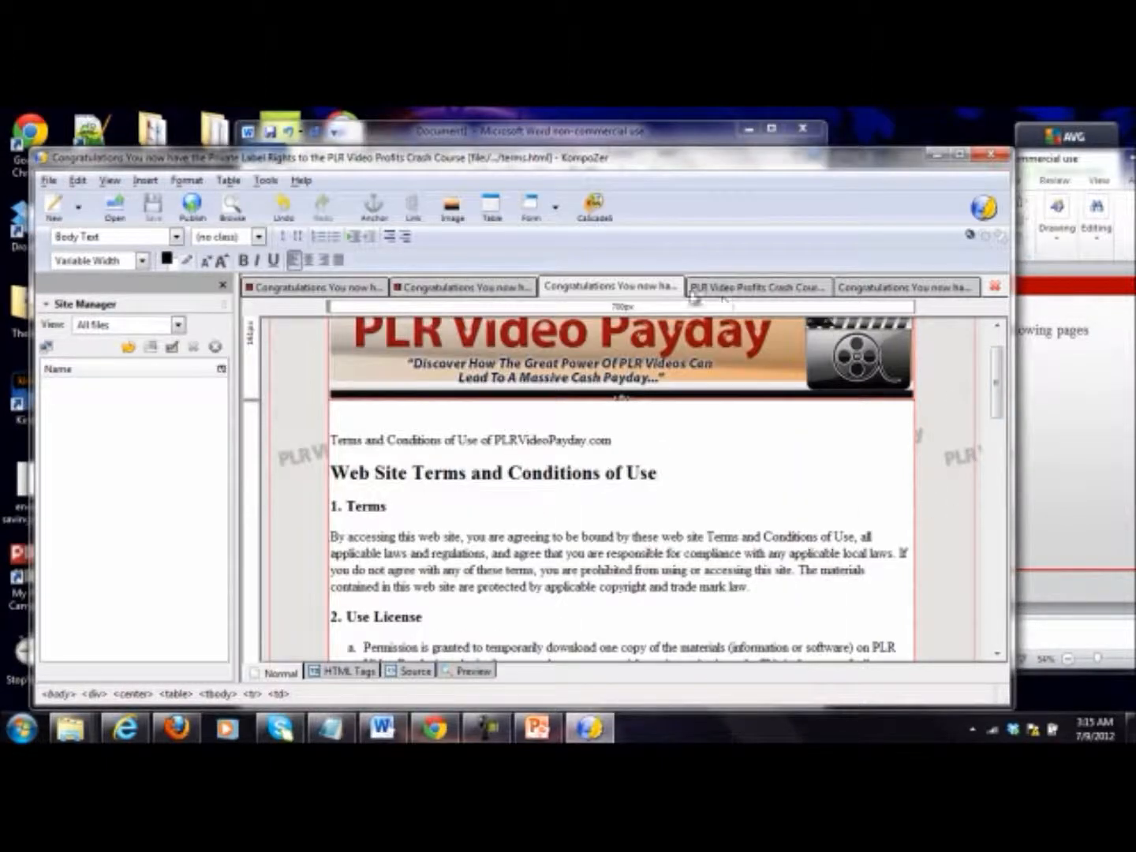
pyautogui.click(378, 727)
pyautogui.scroll(10, 473, 631)
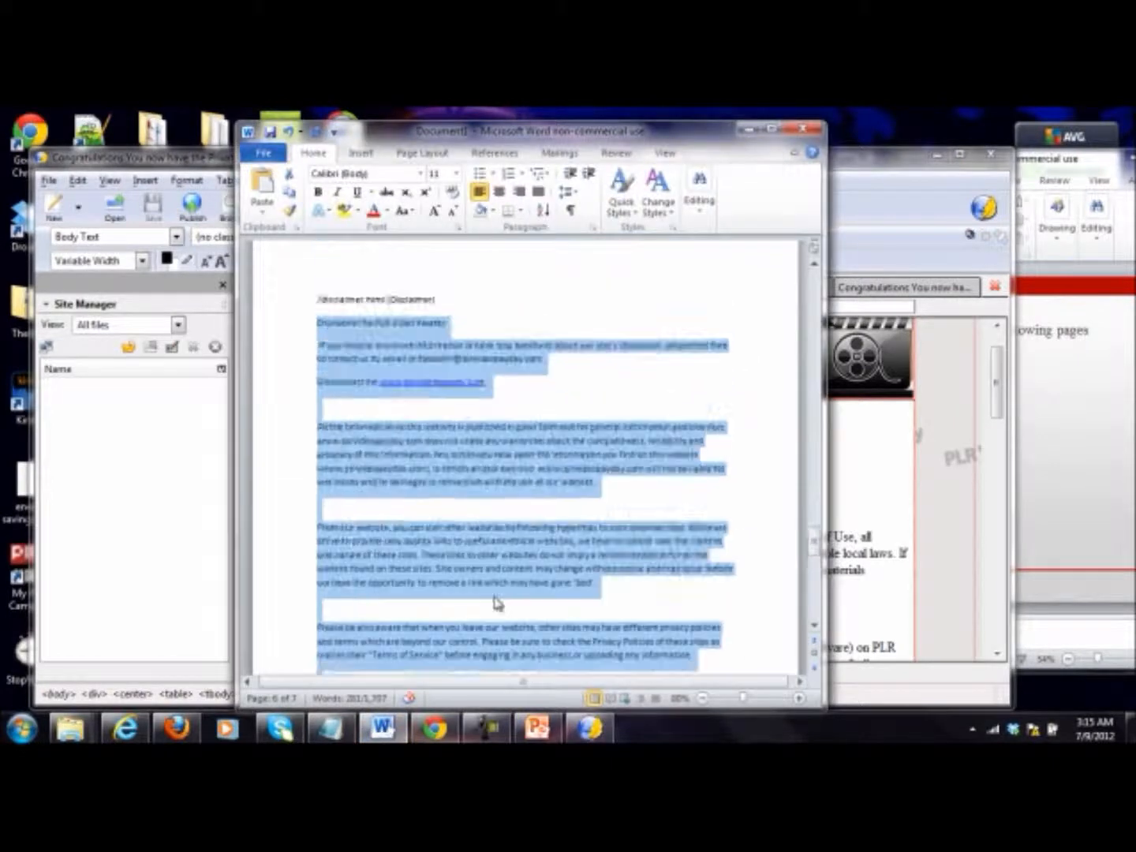
# Step: Minimize Word, paste the disclaimer text between the banners of disclaimer.html in KompoZer, and save the page
pyautogui.click(748, 129)
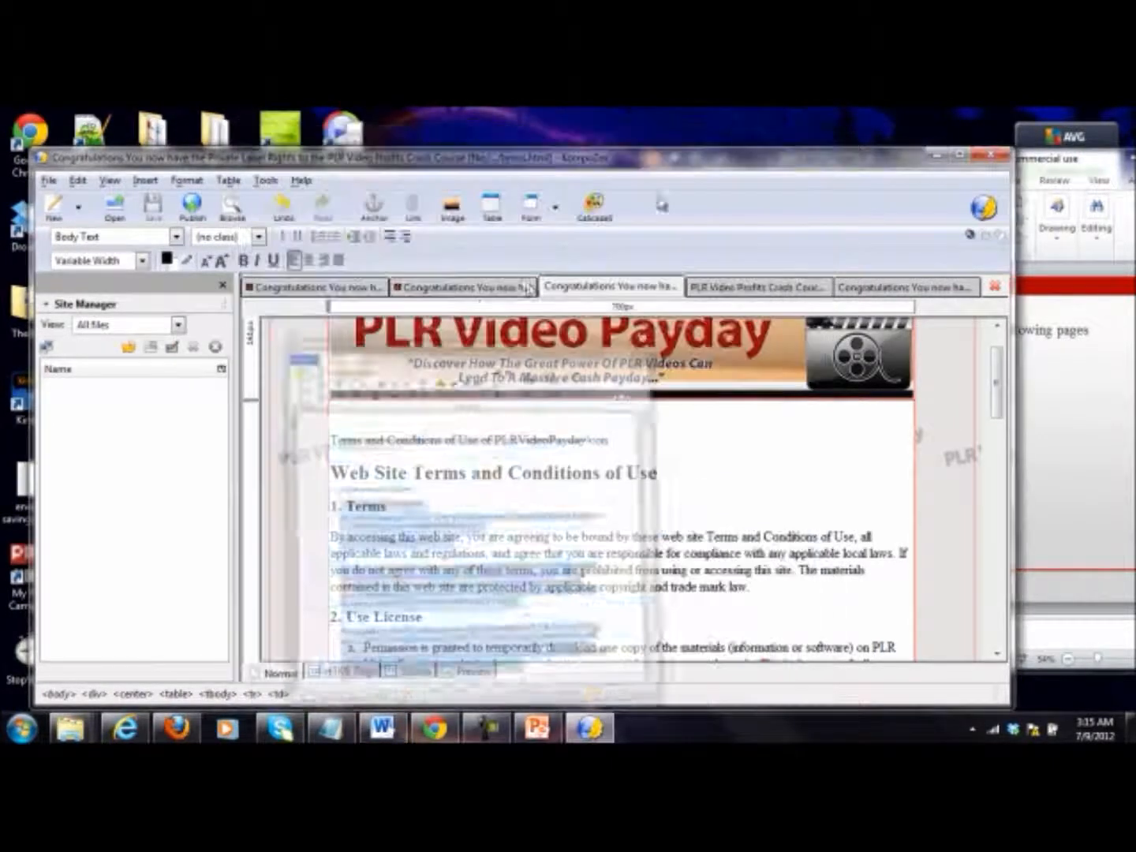
pyautogui.click(477, 289)
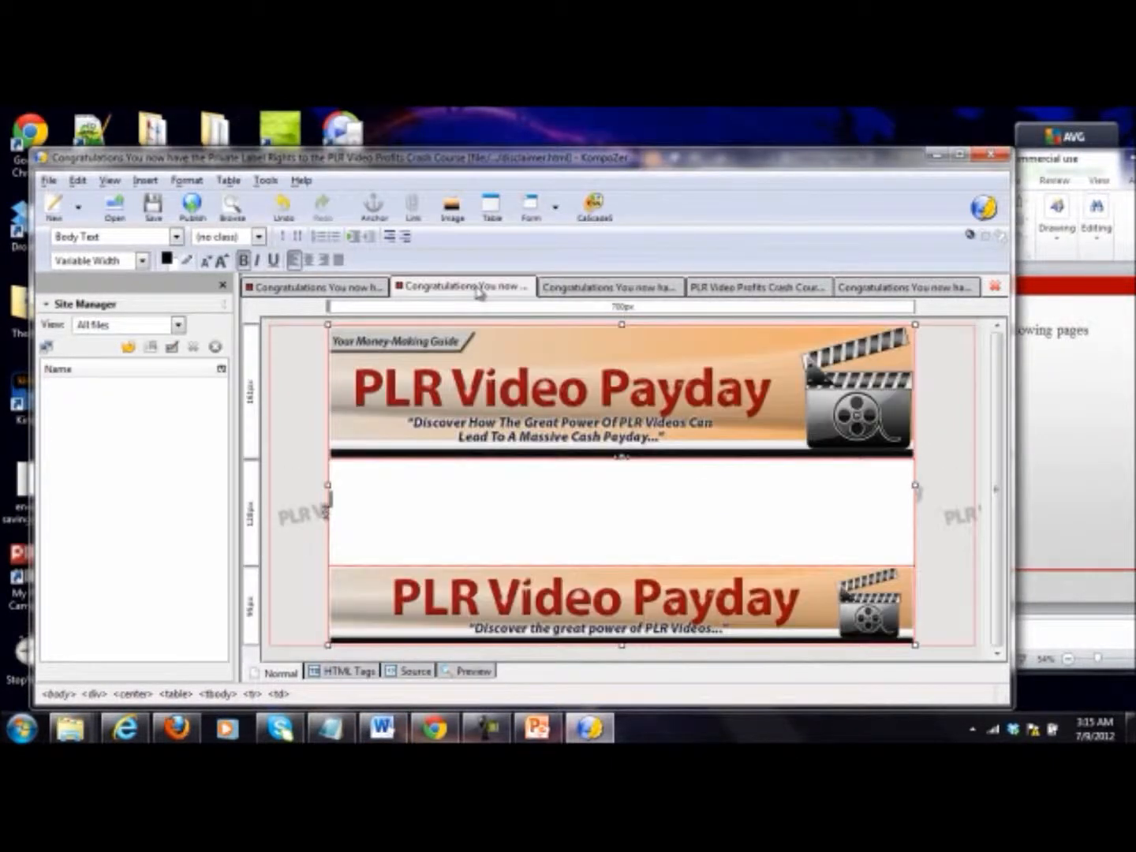
pyautogui.rightClick(469, 516)
pyautogui.click(503, 538)
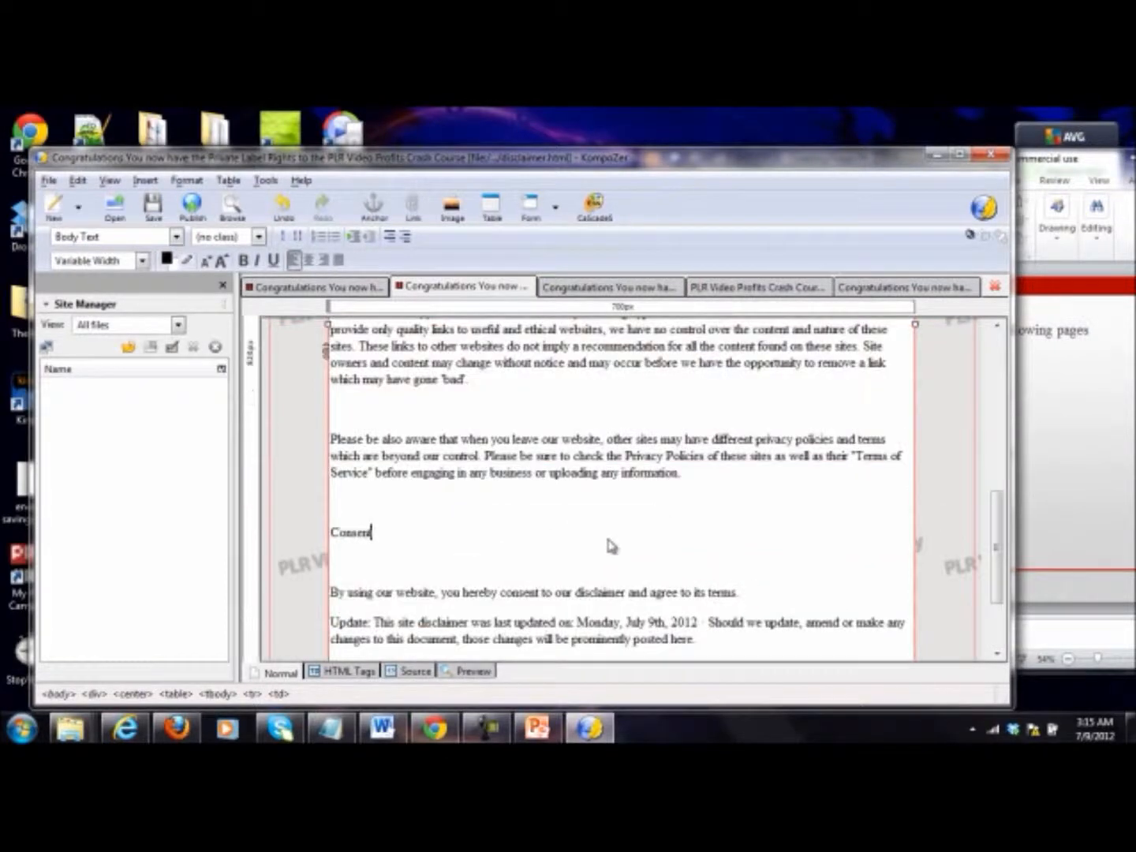
pyautogui.hotkey('ctrl', 'Home')
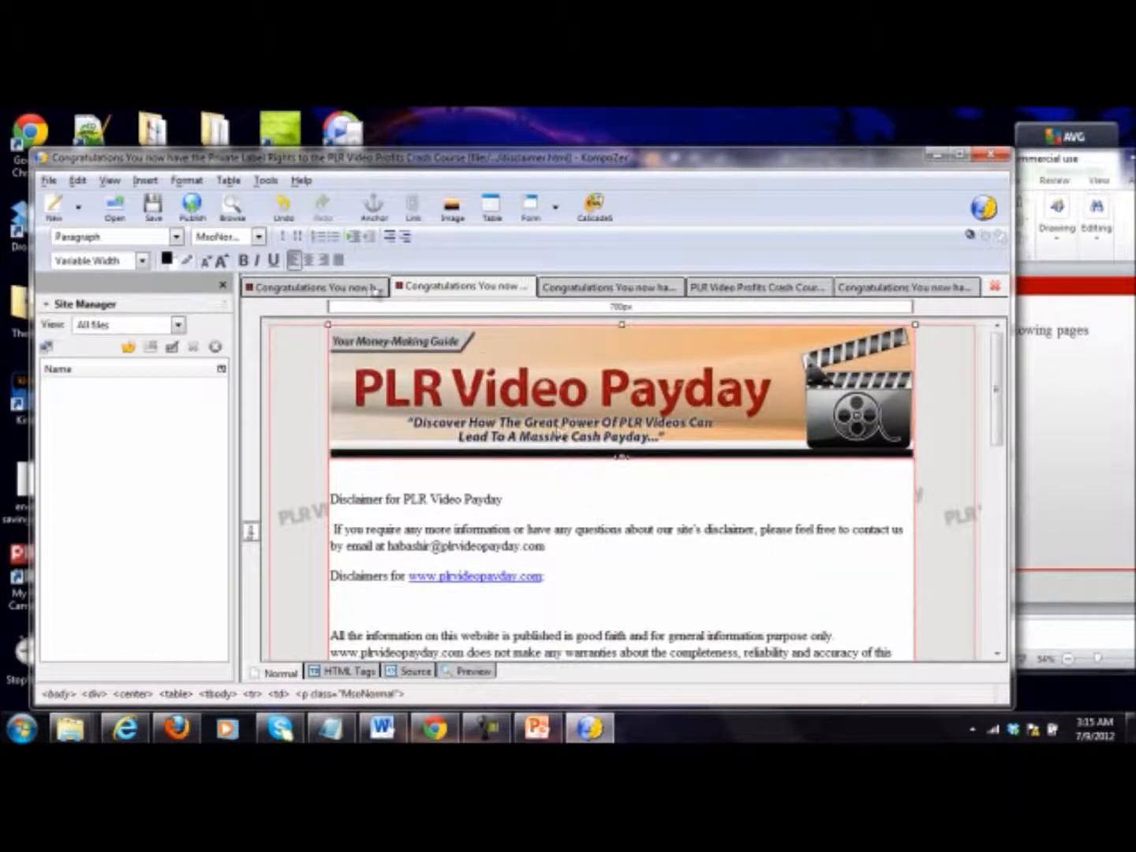
pyautogui.click(153, 208)
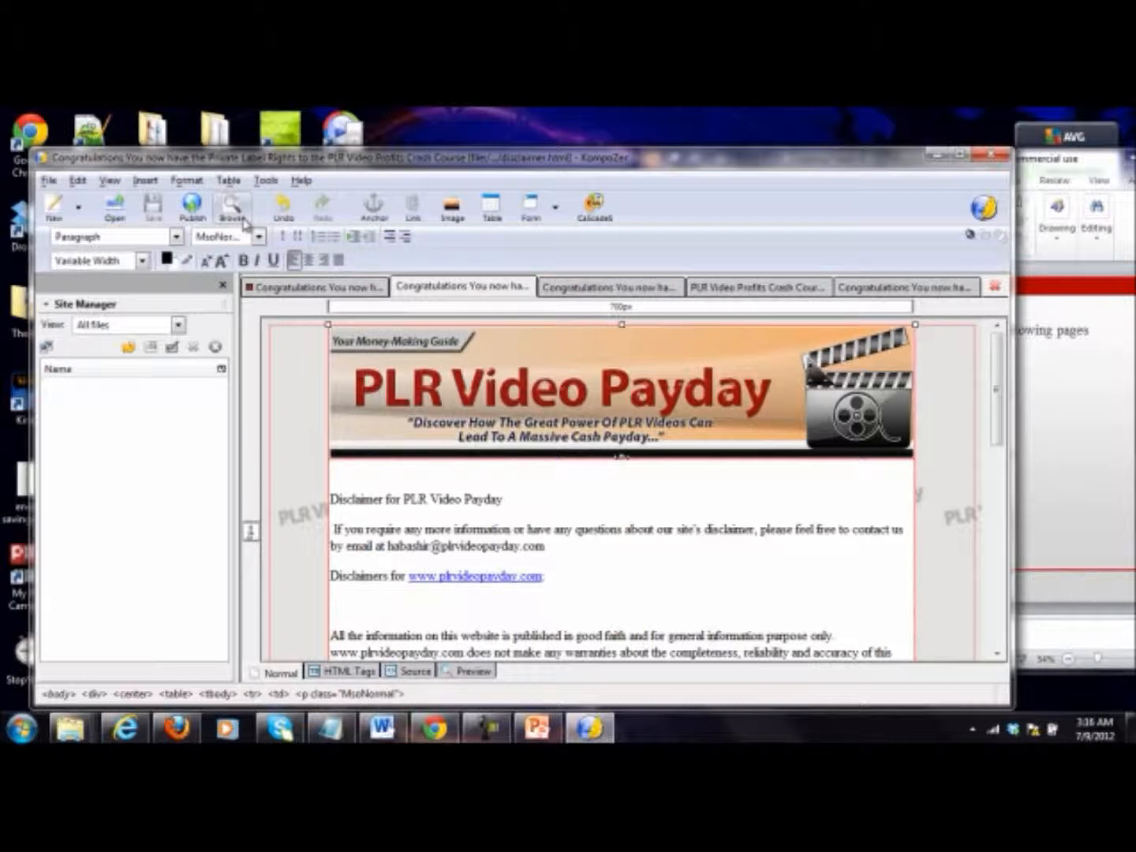
# Step: Add the line "Home | Disclaimer | Terms and Conditions | Privacy Policy" below the PSS paragraph of the PLR Video Profits Crash Course sales page
pyautogui.click(338, 288)
pyautogui.scroll(-3, 442, 402)
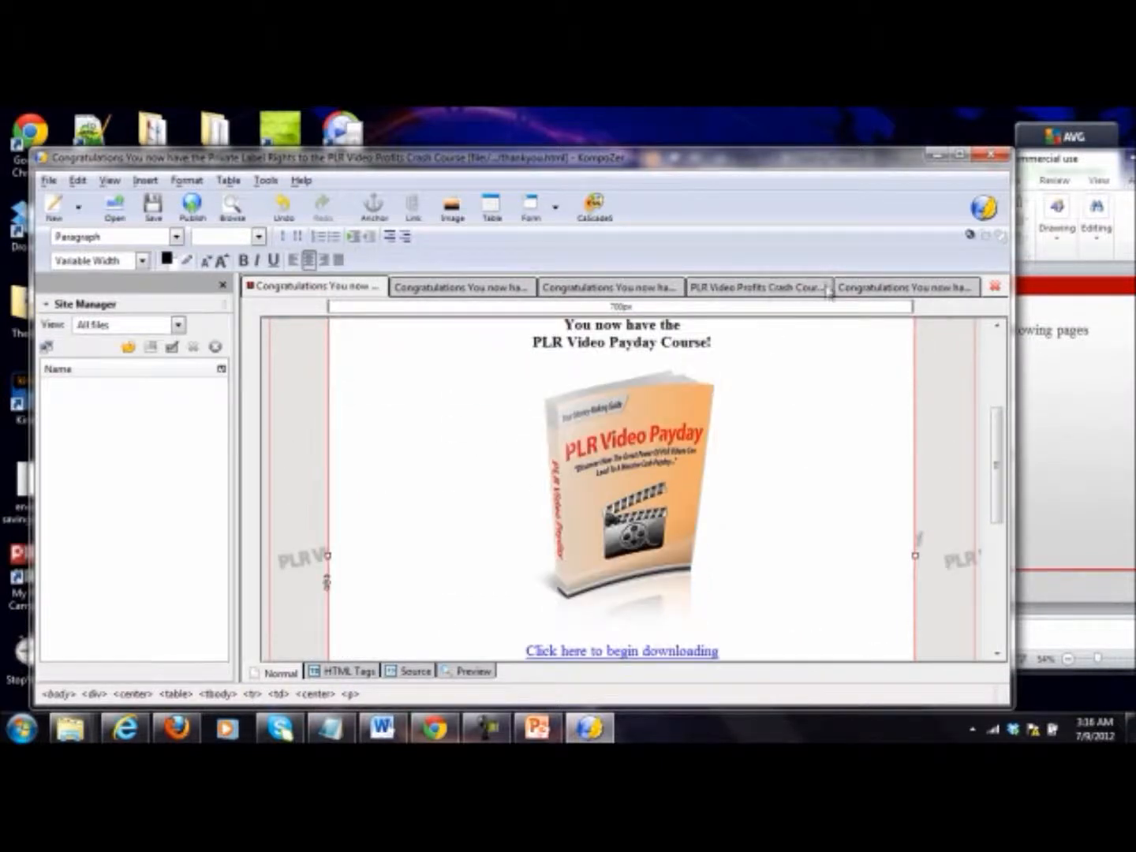
pyautogui.click(902, 289)
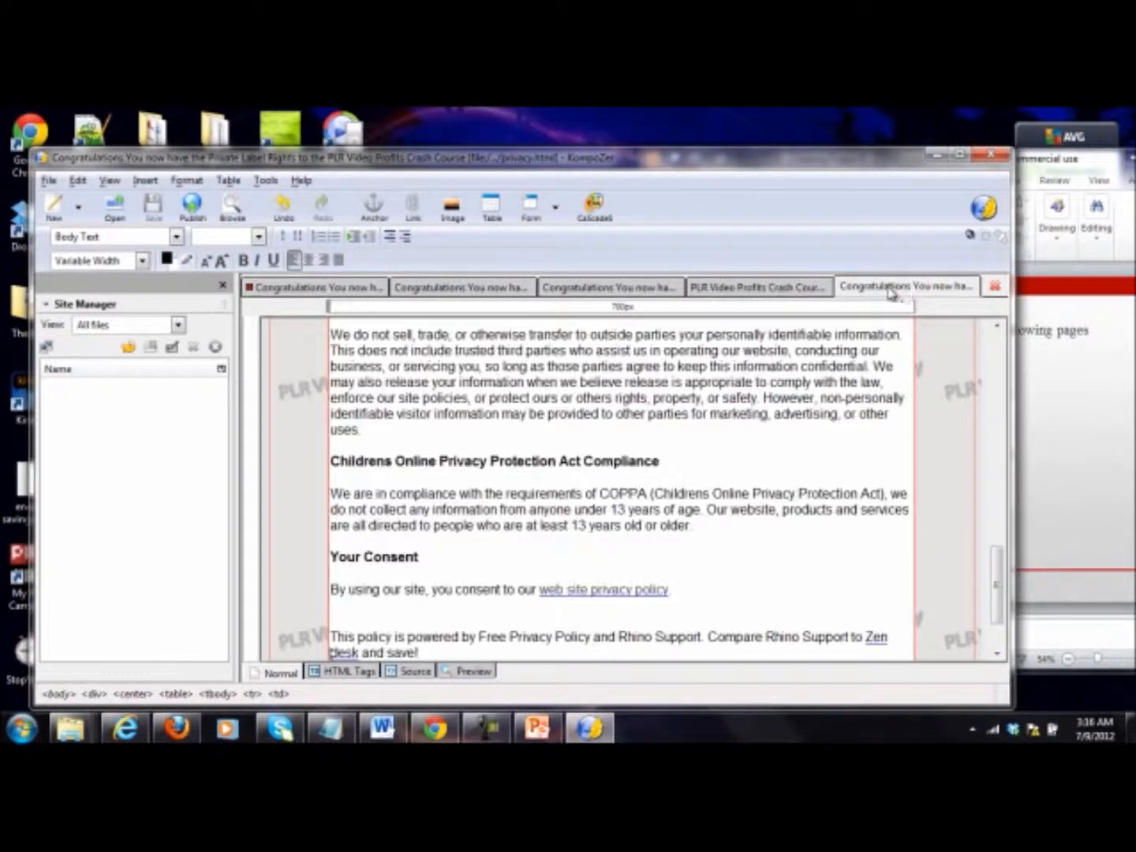
pyautogui.click(733, 294)
pyautogui.scroll(-10, 679, 371)
pyautogui.scroll(-15, 674, 381)
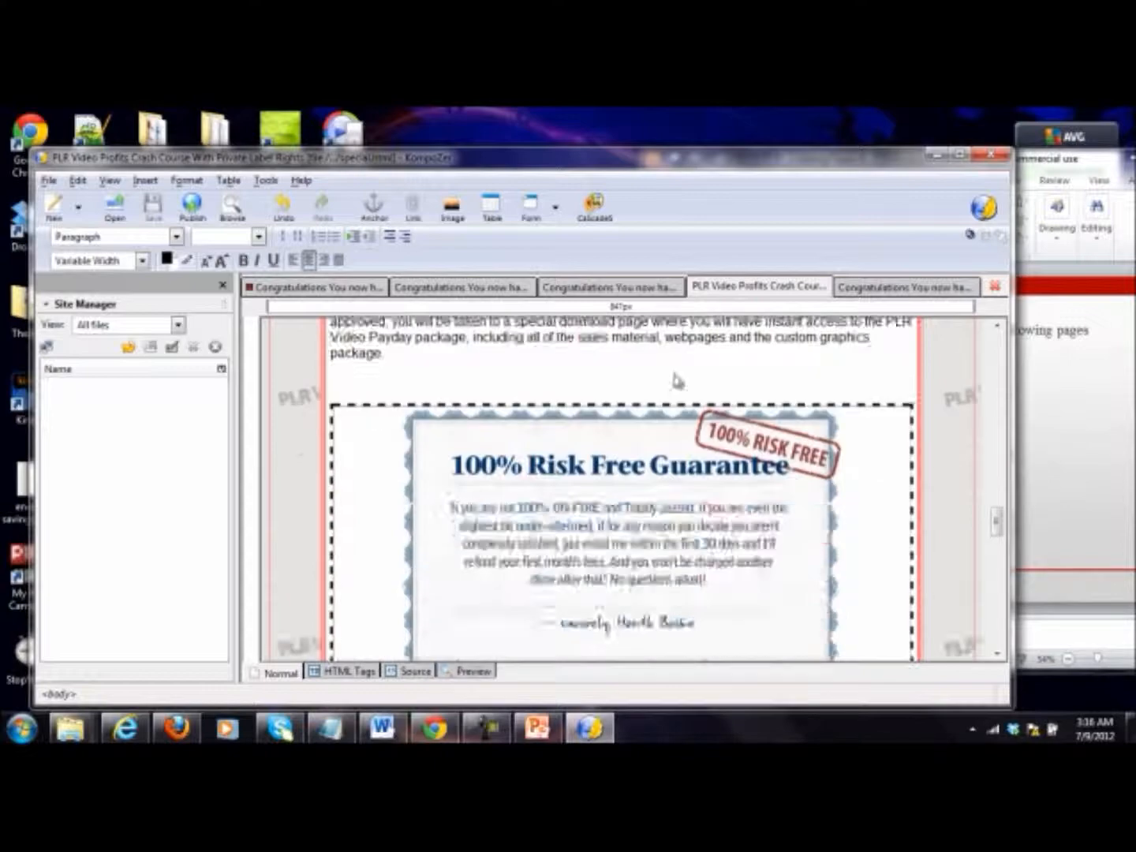
pyautogui.scroll(6, 597, 446)
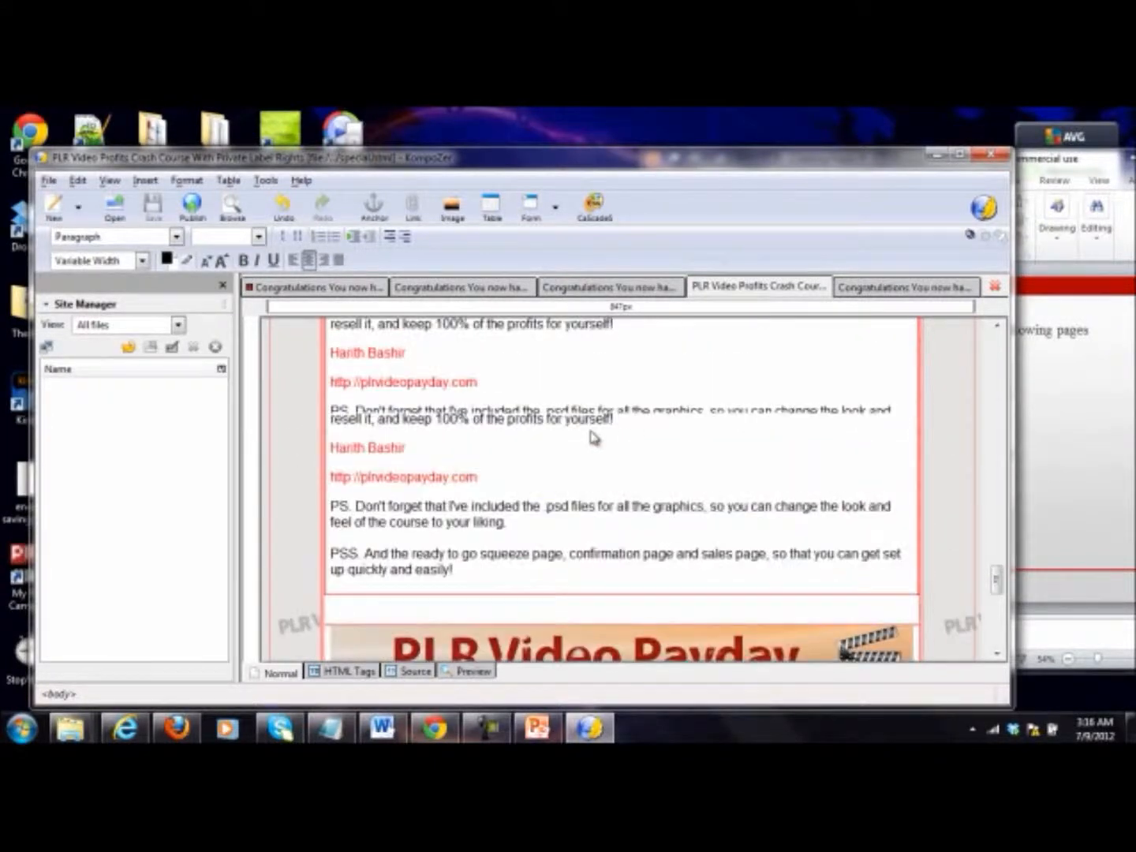
pyautogui.scroll(-1, 592, 438)
pyautogui.click(558, 494)
pyautogui.click(498, 628)
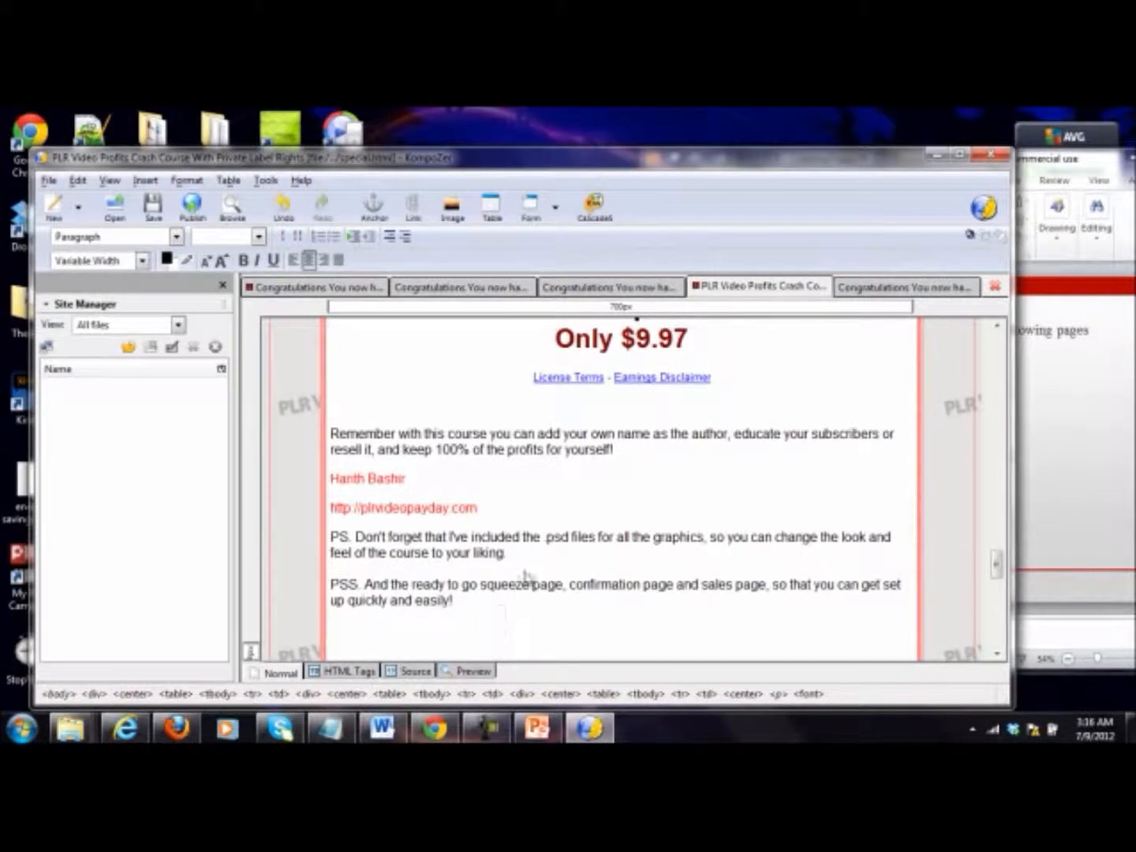
pyautogui.moveTo(1000, 570); pyautogui.dragTo(1002, 583)
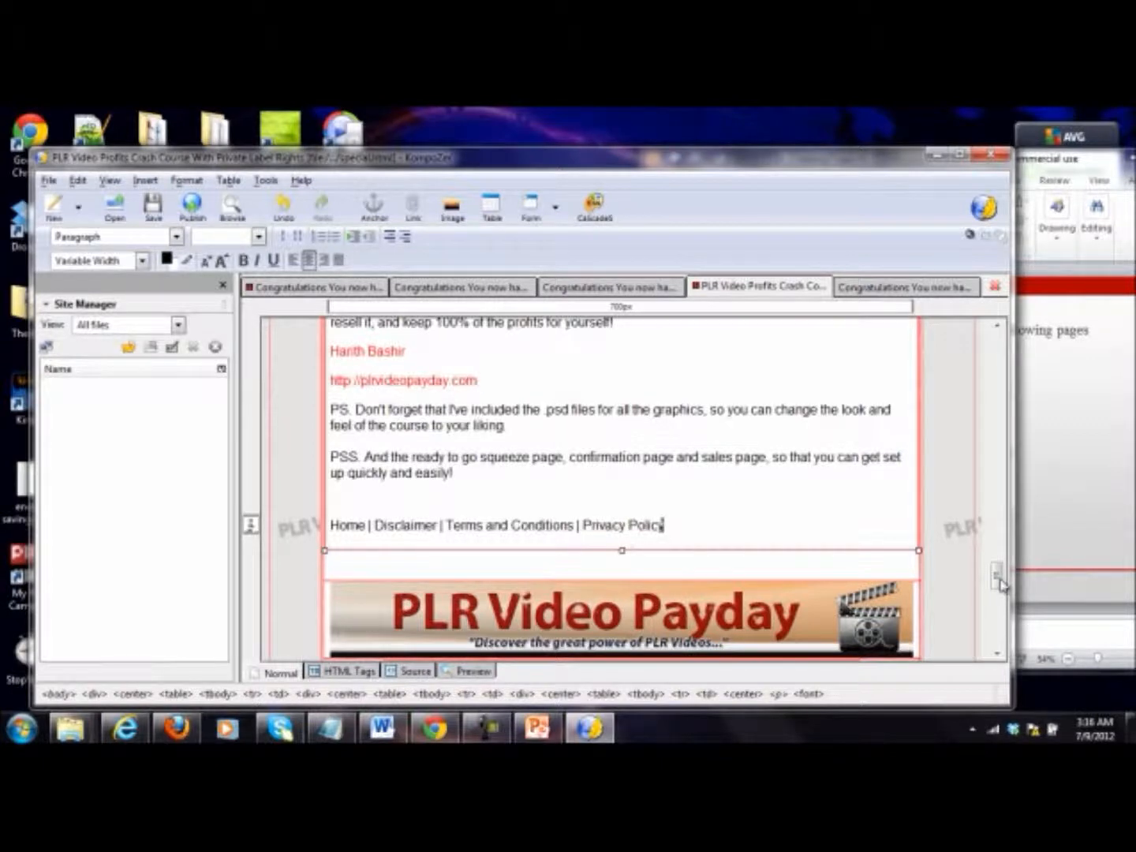
# Step: Center the Home, Disclaimer, Terms and Conditions and Privacy Policy line on the sales page and make it bold
pyautogui.moveTo(665, 524); pyautogui.dragTo(330, 526)
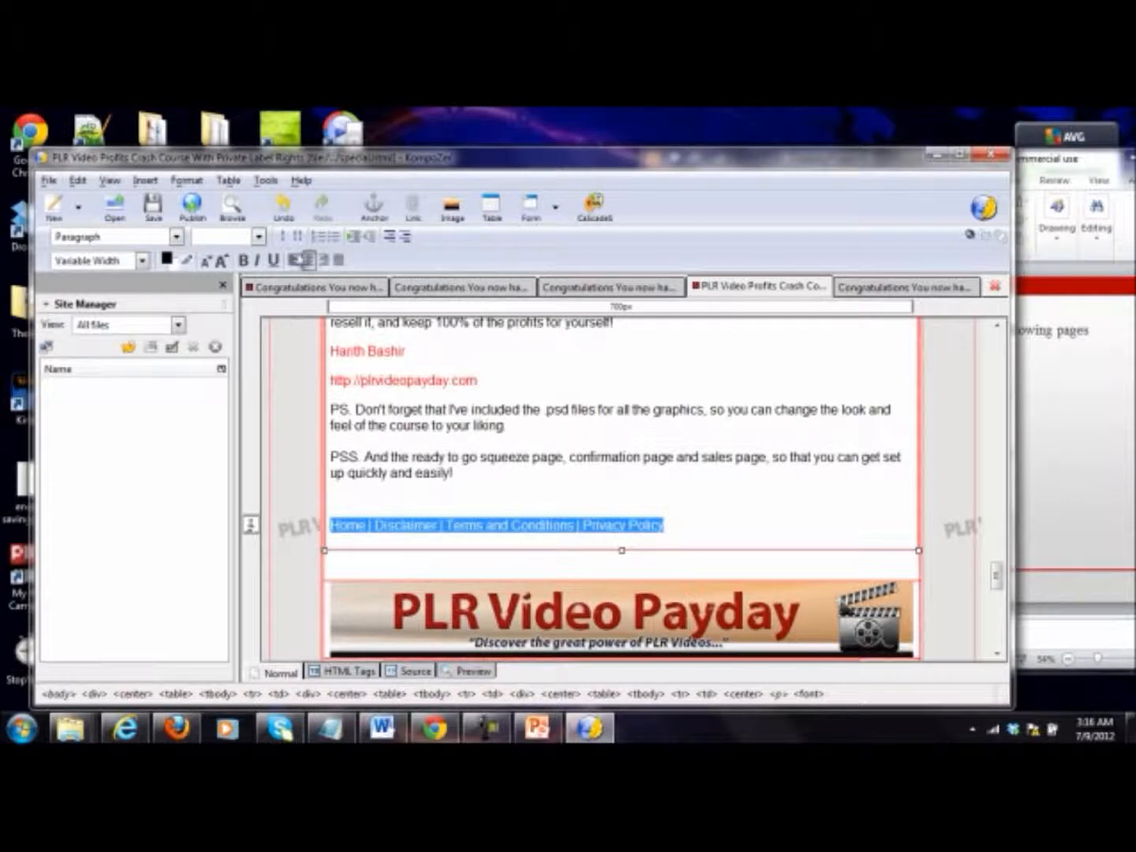
pyautogui.click(307, 261)
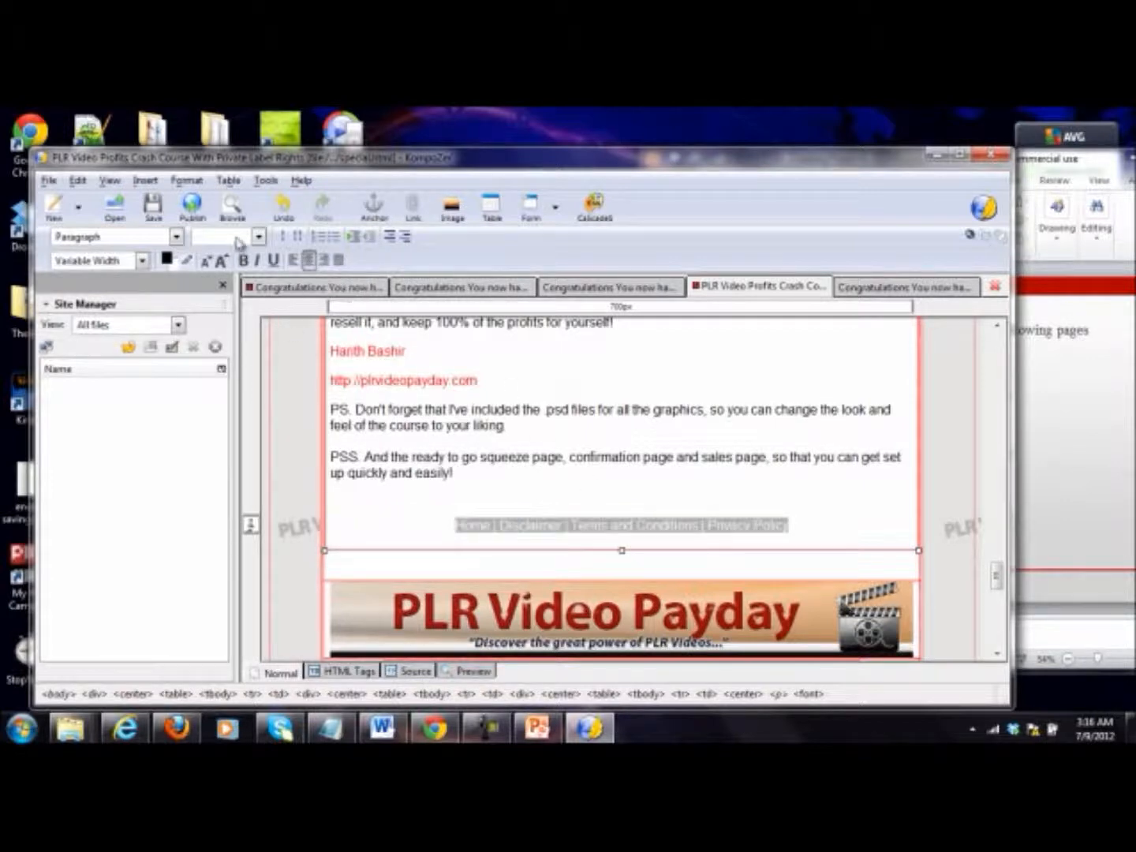
pyautogui.click(243, 260)
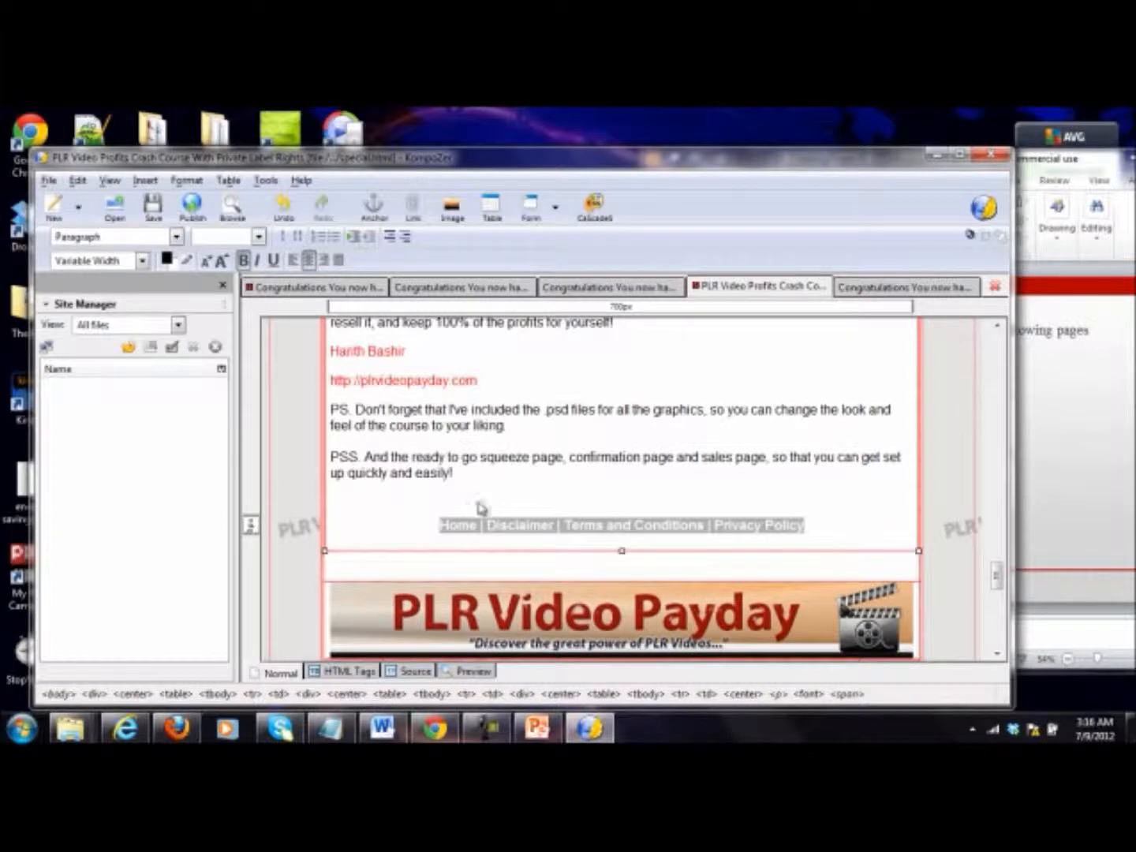
pyautogui.click(471, 505)
# Step: Add blank lines below the closing paragraph of the privacy page, try to paste the sales page's navigation line there, and undo the paste
pyautogui.moveTo(806, 526); pyautogui.dragTo(442, 539)
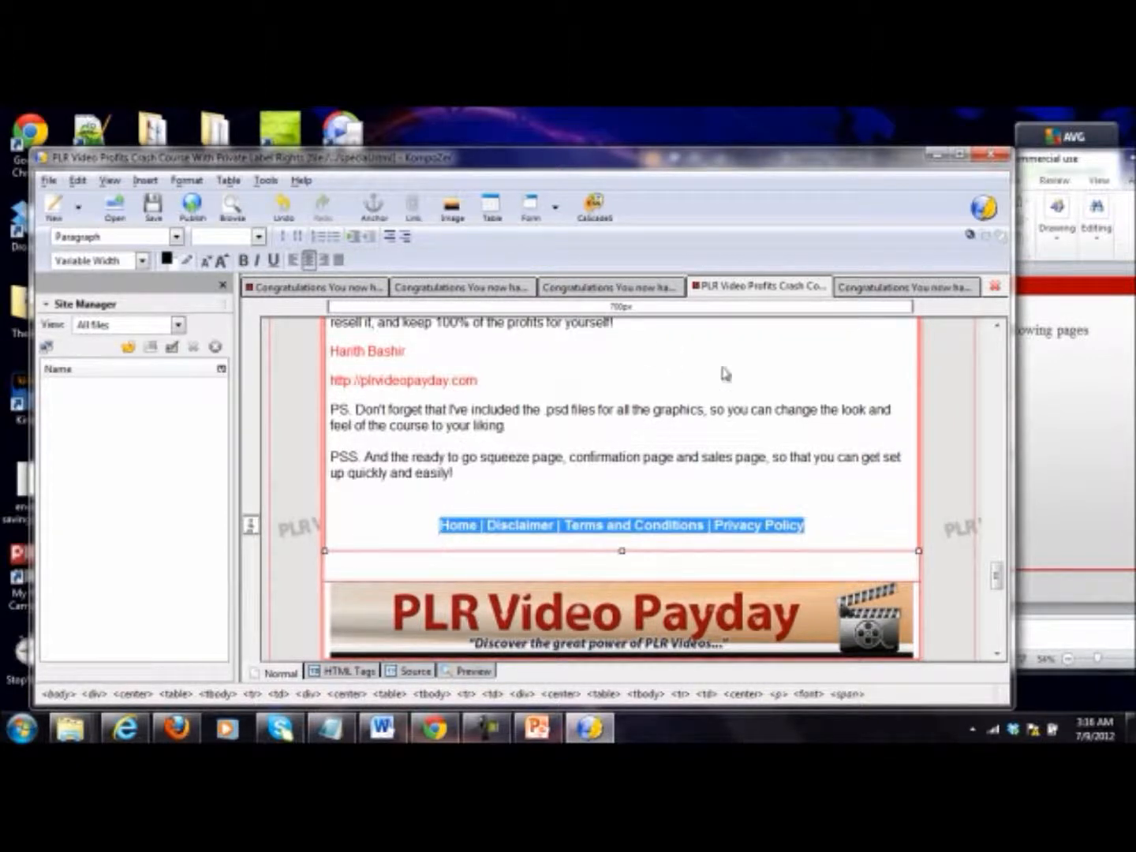
pyautogui.click(888, 287)
pyautogui.scroll(-2, 762, 423)
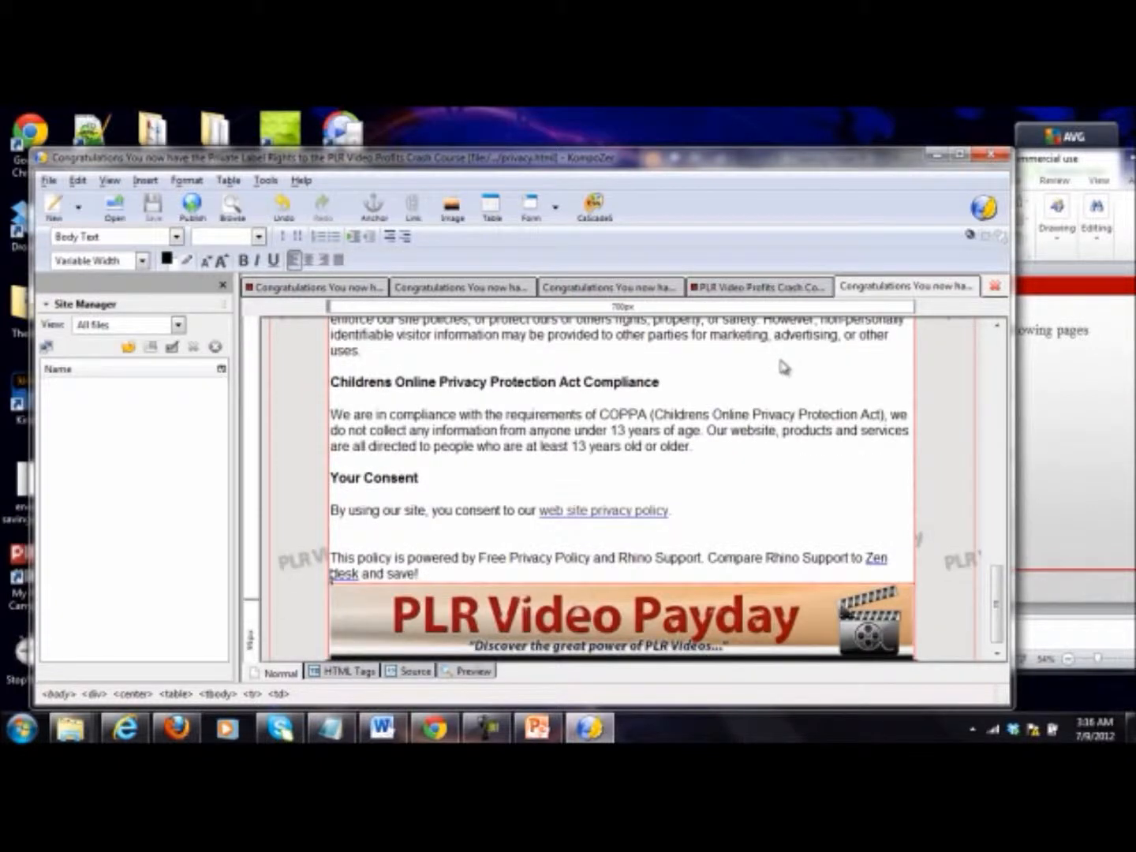
pyautogui.scroll(-1, 784, 368)
pyautogui.click(565, 570)
pyautogui.press('Return')
pyautogui.press('Return')
pyautogui.press('Return')
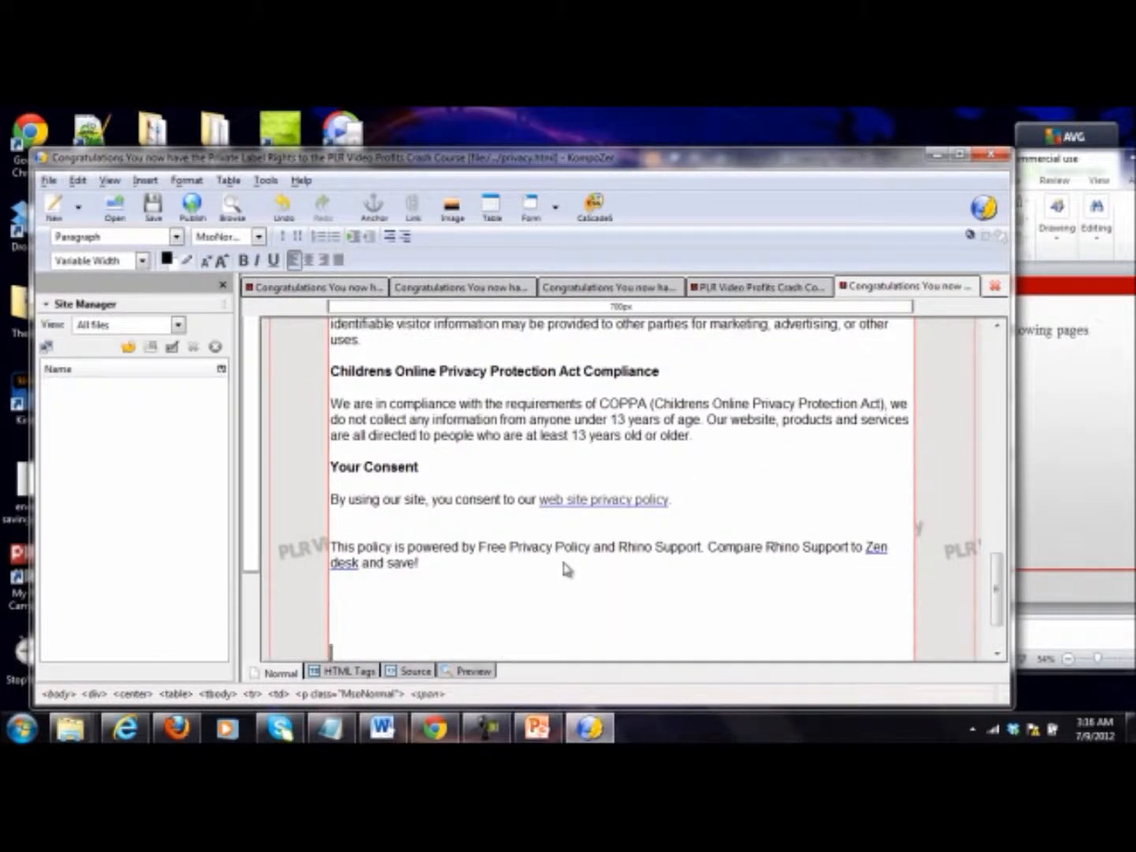
pyautogui.hotkey('ctrl', 'v')
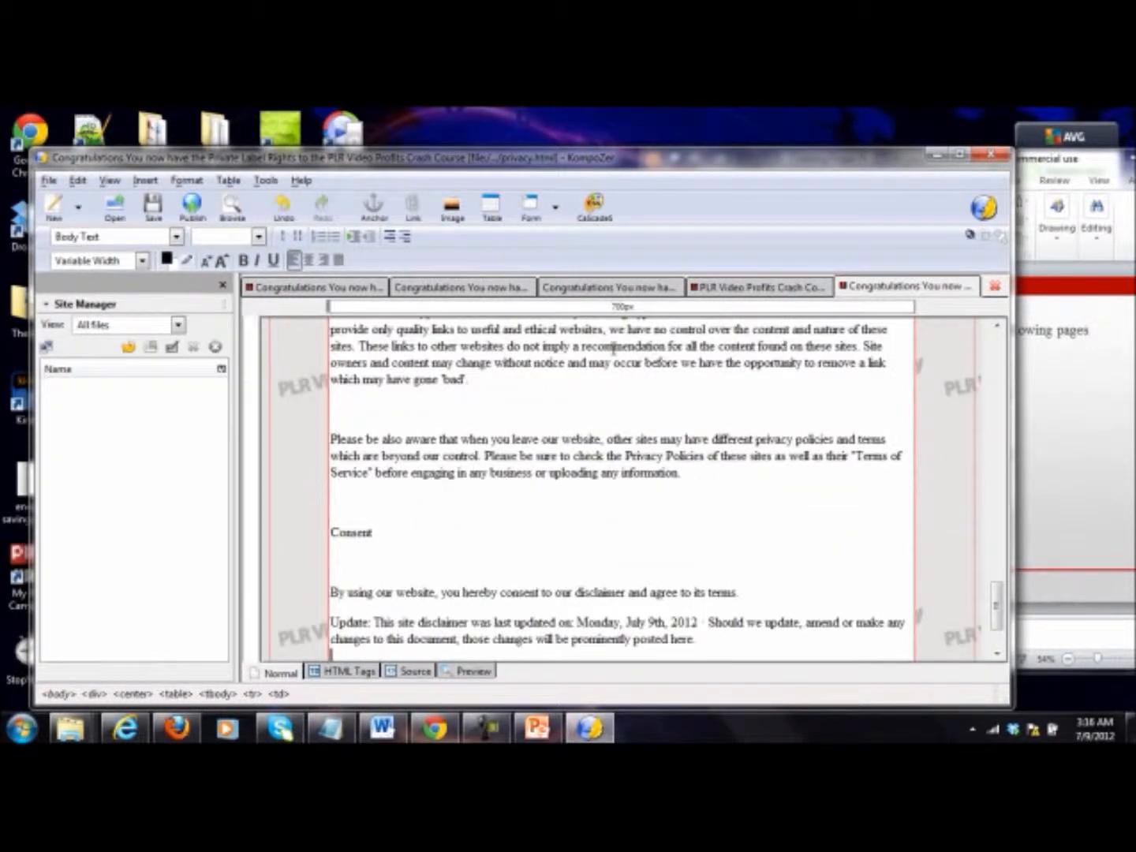
pyautogui.click(281, 207)
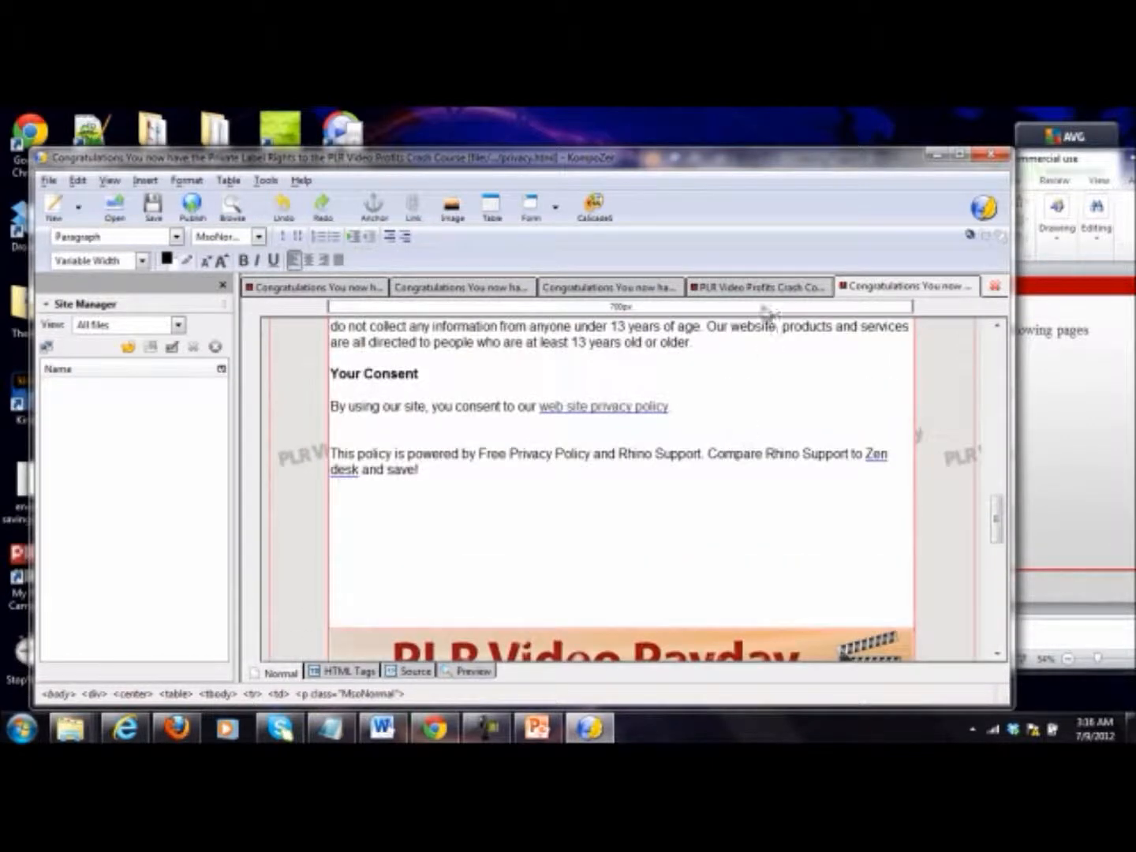
# Step: Try again to copy the bold navigation line above the sales page's footer banner
pyautogui.click(738, 287)
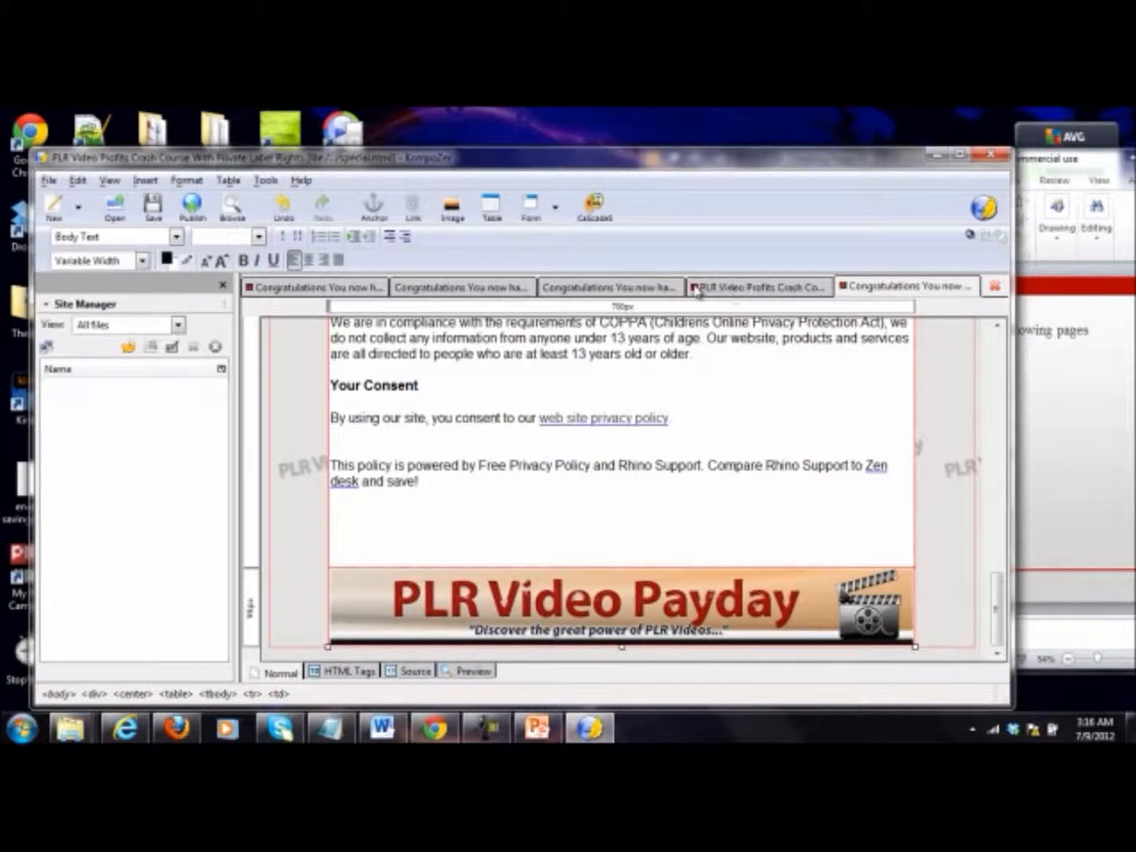
pyautogui.rightClick(581, 527)
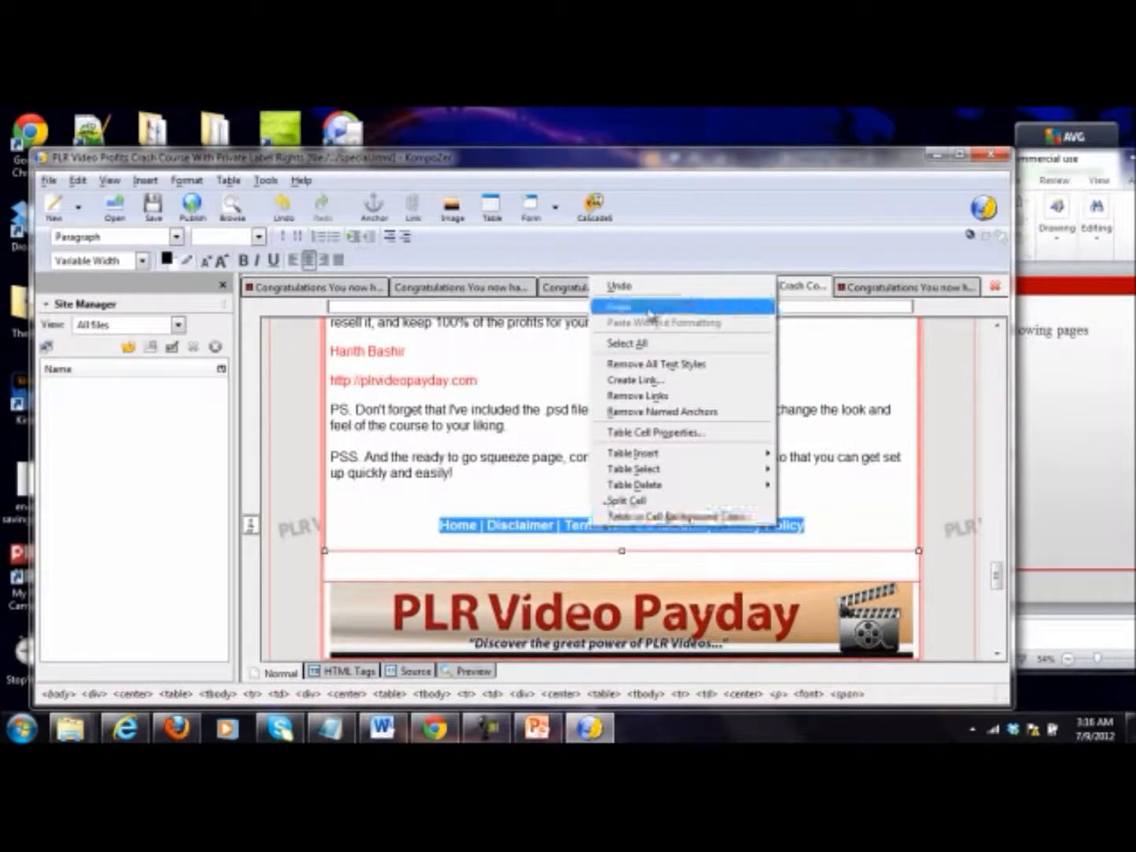
pyautogui.click(513, 522)
pyautogui.moveTo(805, 524); pyautogui.dragTo(426, 528)
pyautogui.rightClick(482, 521)
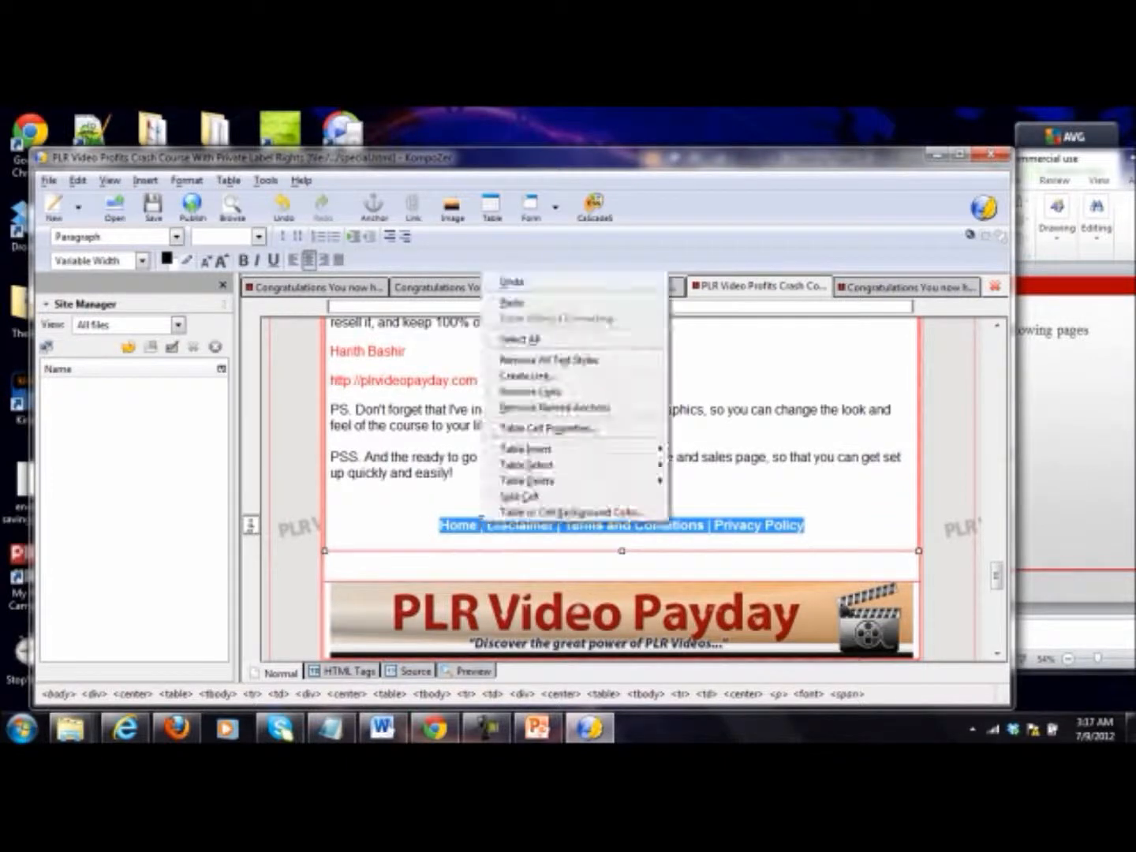
pyautogui.click(416, 527)
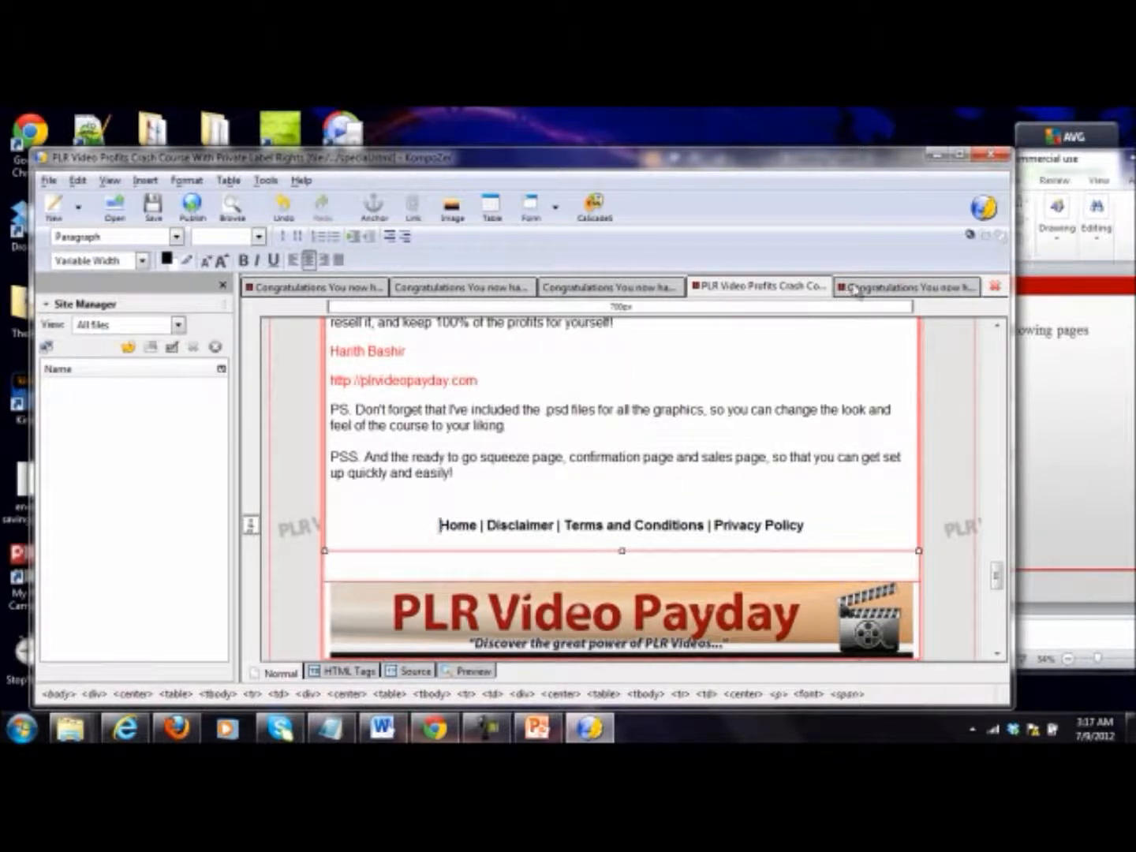
# Step: Enter the line "Home | Disclaimer | Terms and Conditions | Privacy Policy" below the closing paragraph of the privacy page
pyautogui.click(892, 288)
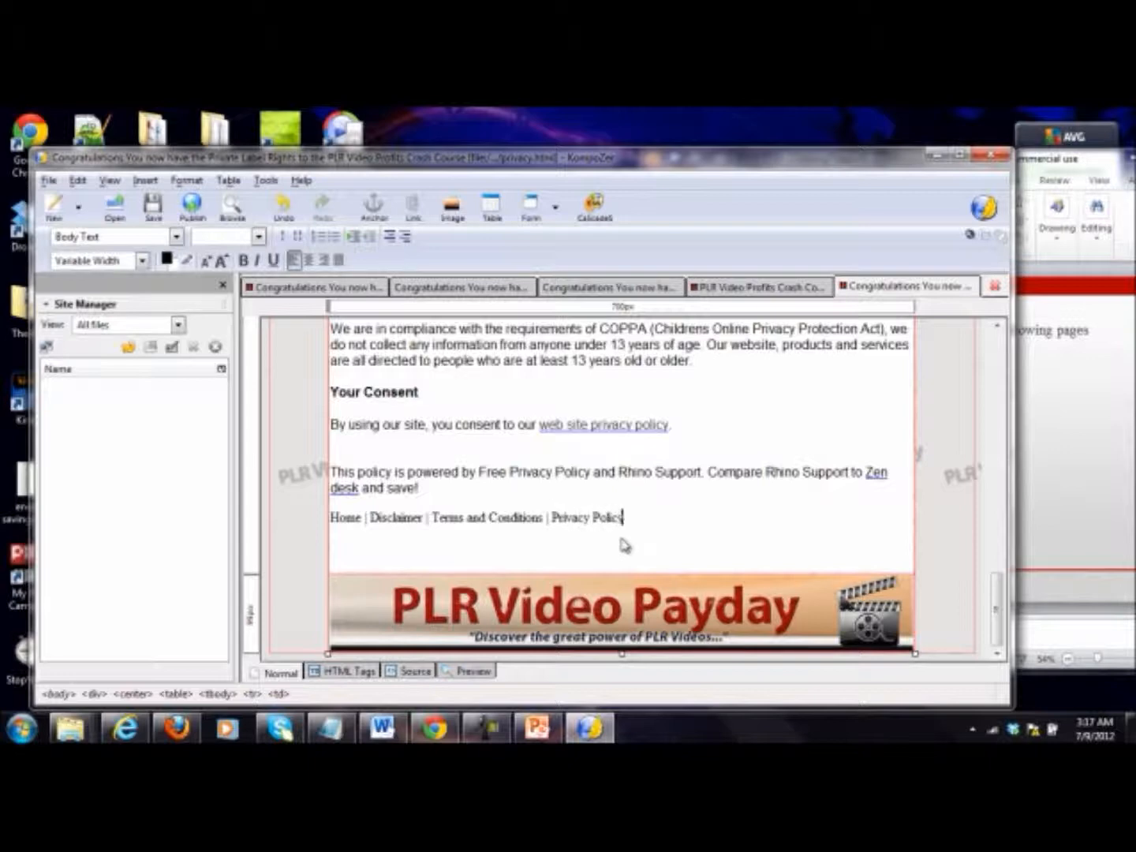
# Step: Add a blank line above the privacy page's navigation line, and make the line bold and centered
pyautogui.click(579, 500)
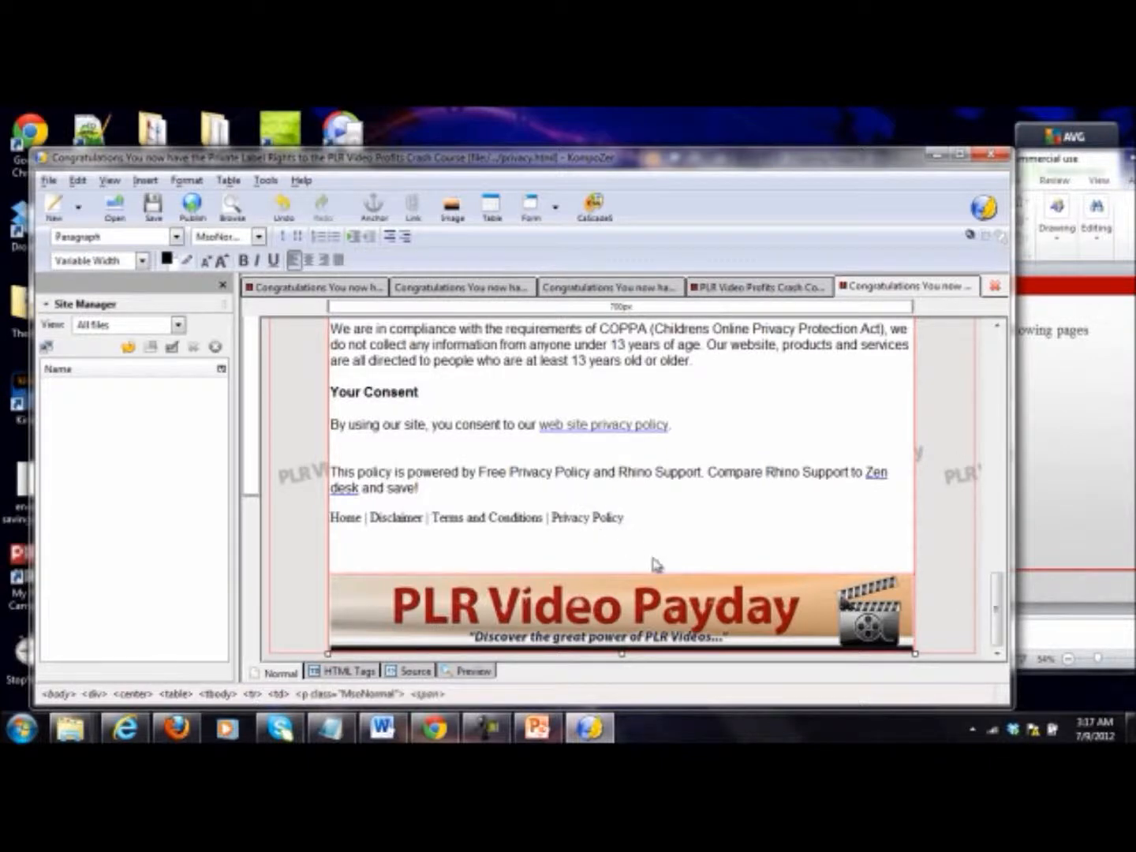
pyautogui.press('Return')
pyautogui.press('BackSpace')
pyautogui.moveTo(631, 548); pyautogui.dragTo(331, 550)
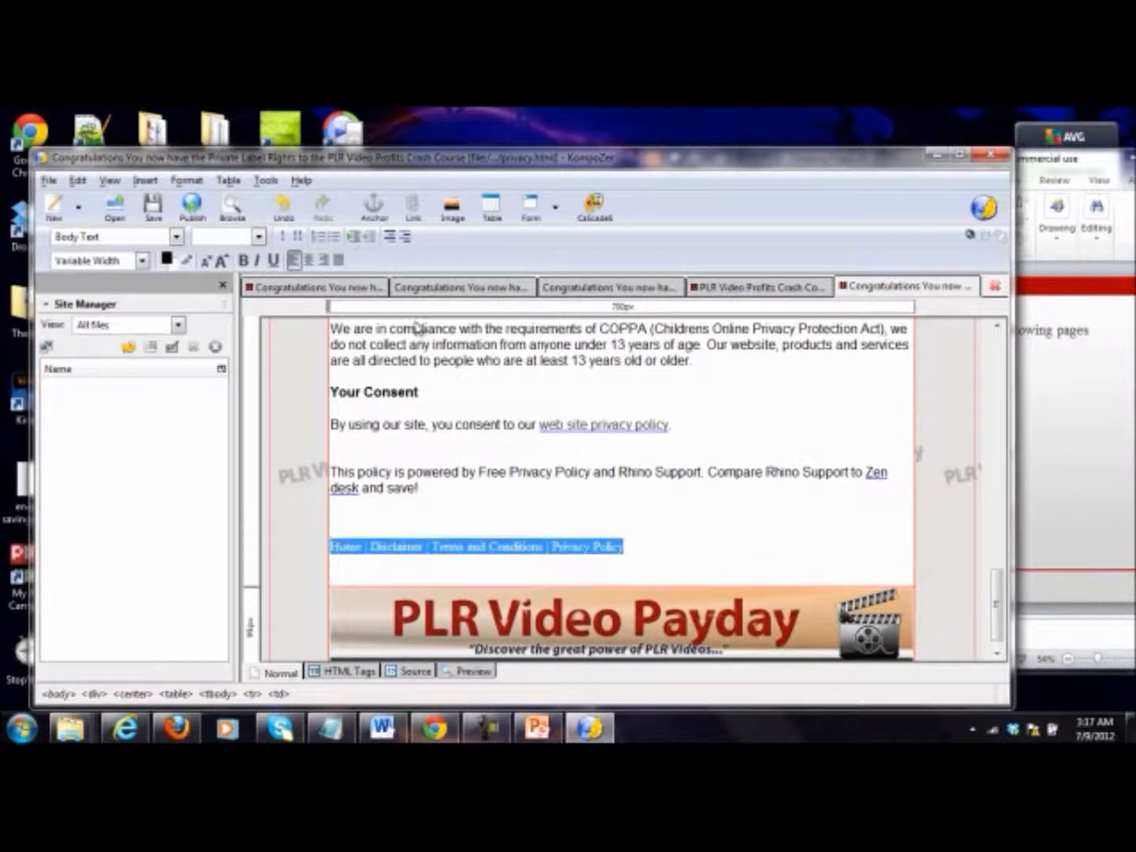
pyautogui.click(244, 260)
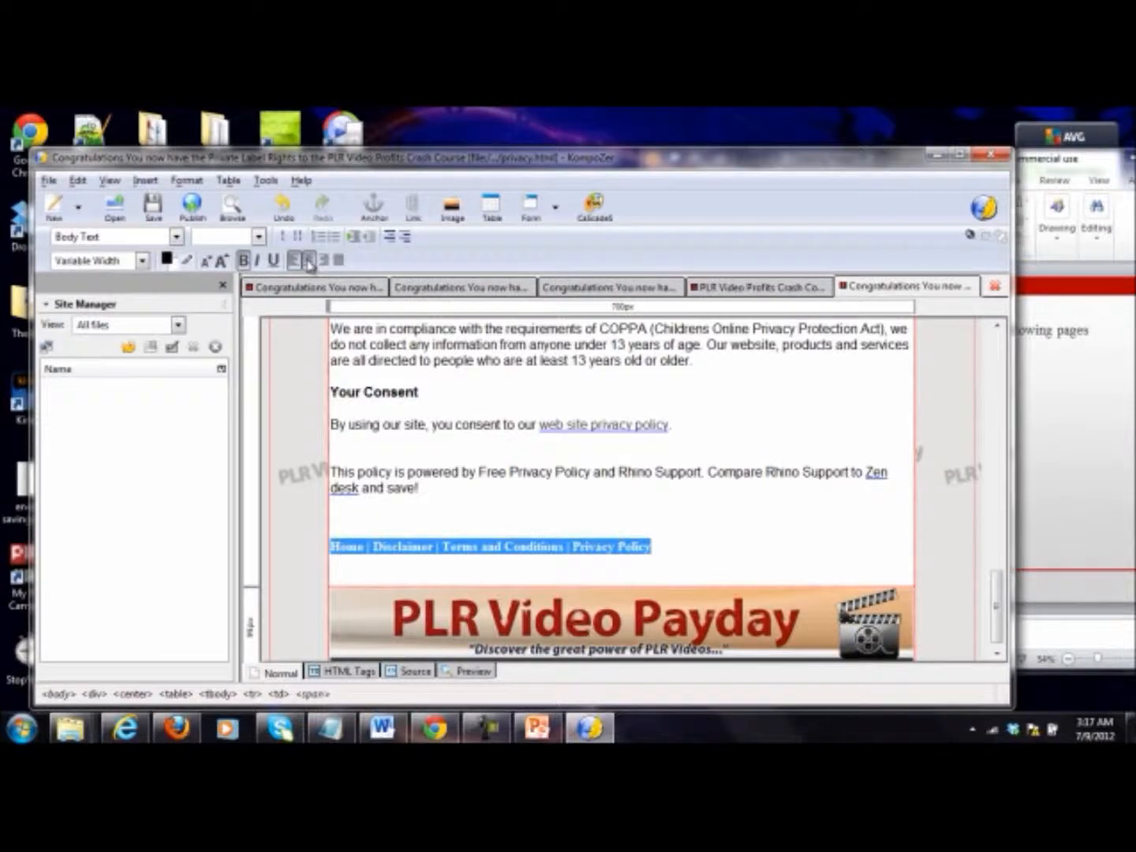
pyautogui.click(308, 258)
pyautogui.click(591, 472)
# Step: Enter a bold "Home | Disclaimer | Terms and Conditions | Privacy Policy" line, preceded by blank lines, above the terms page's footer banner
pyautogui.click(763, 293)
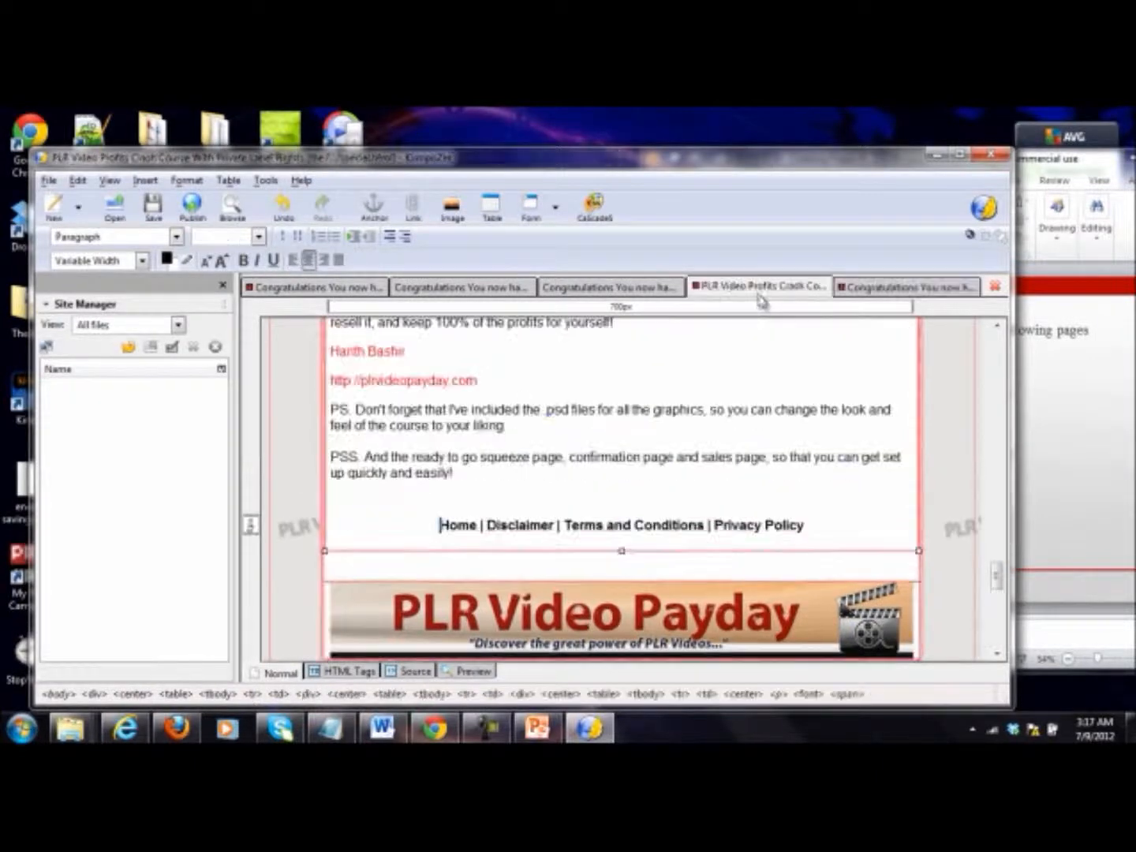
pyautogui.click(619, 289)
pyautogui.moveTo(996, 368); pyautogui.dragTo(1025, 625)
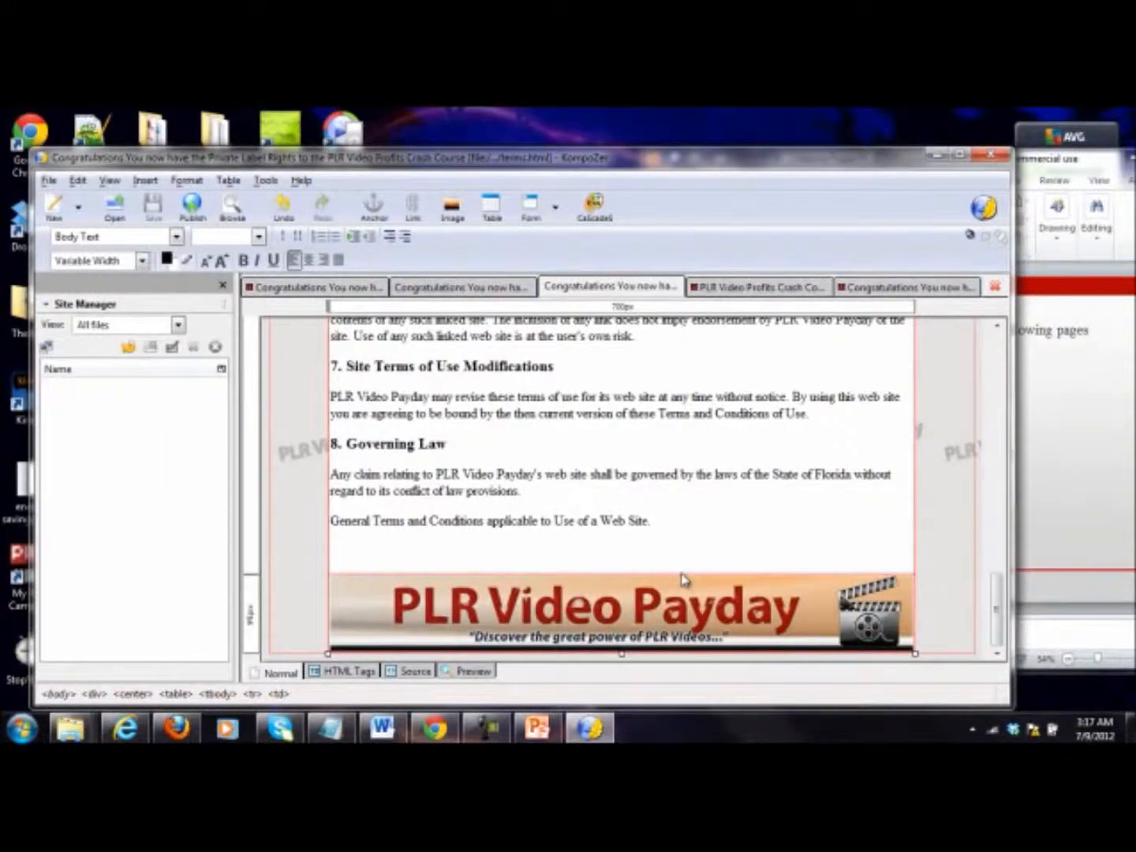
pyautogui.press('Return')
pyautogui.press('Return')
pyautogui.press('Down')
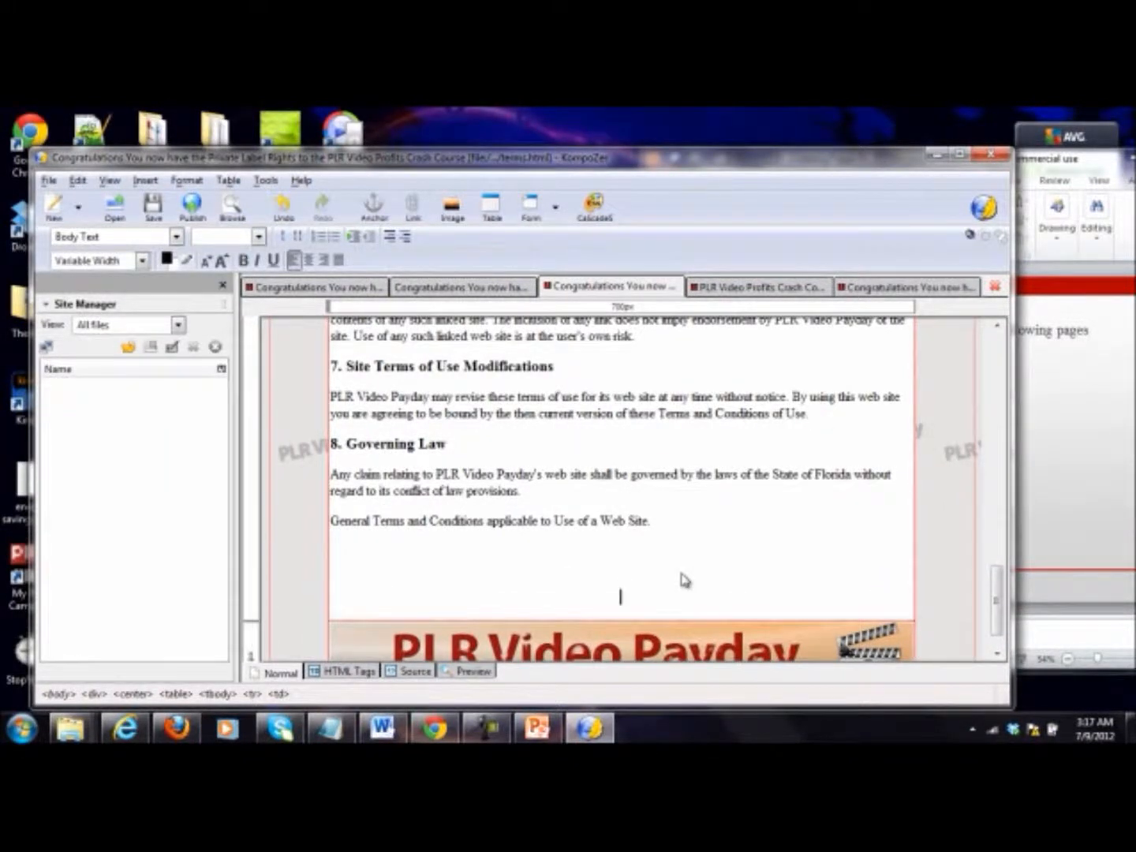
pyautogui.write('Home')
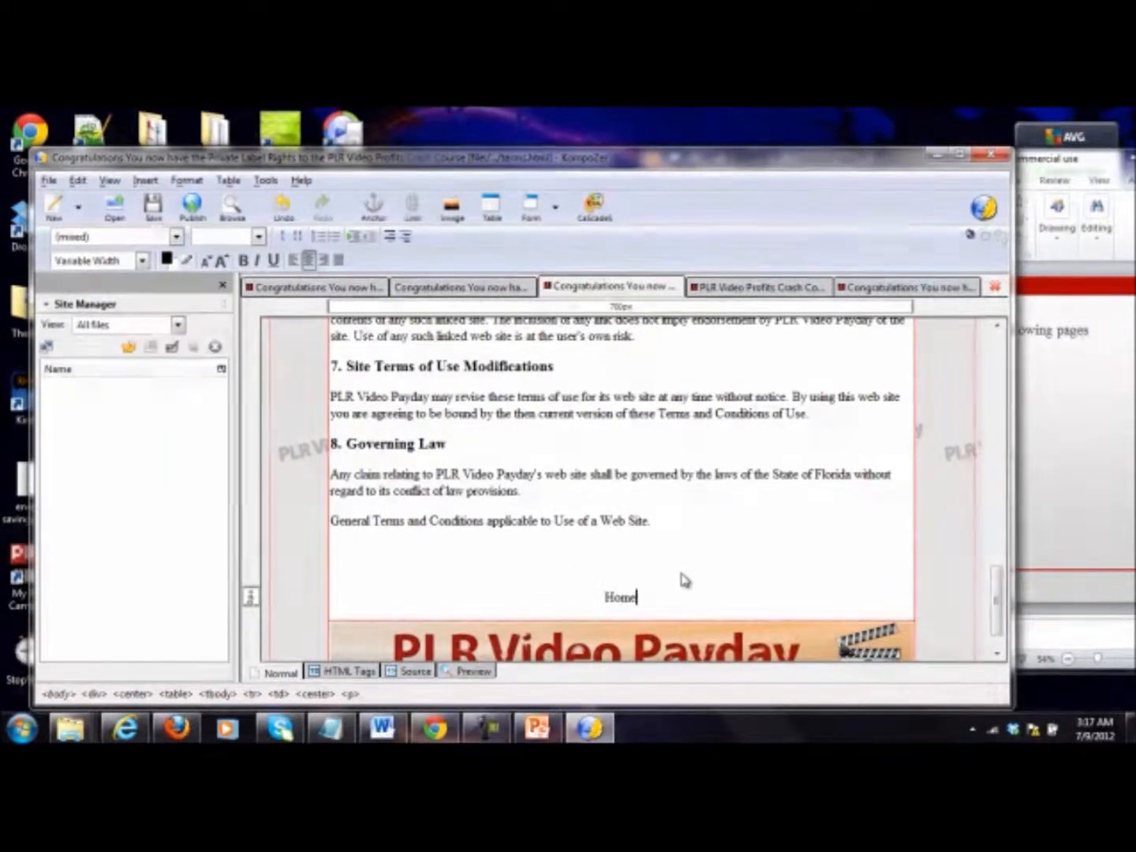
pyautogui.write(' | Disclaimer | ter')
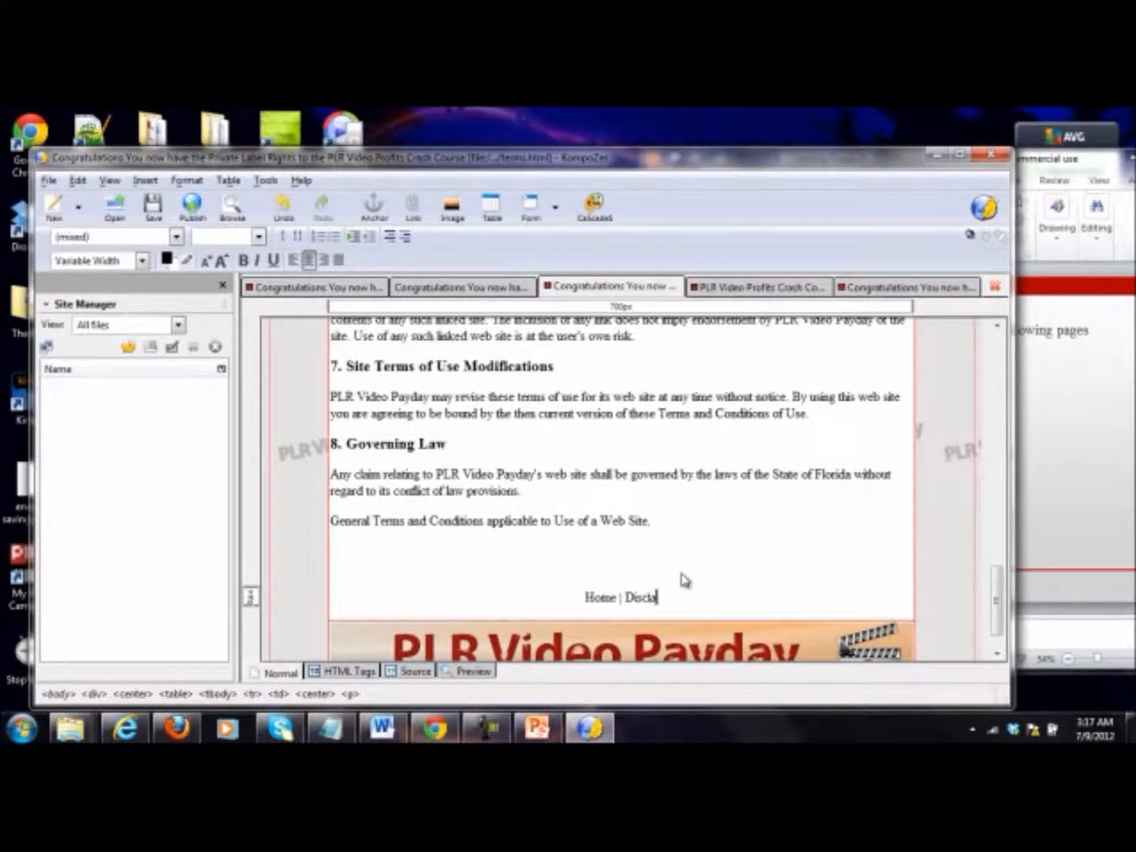
pyautogui.press('BackSpace')
pyautogui.press('BackSpace')
pyautogui.press('BackSpace')
pyautogui.write('Terms and Cond')
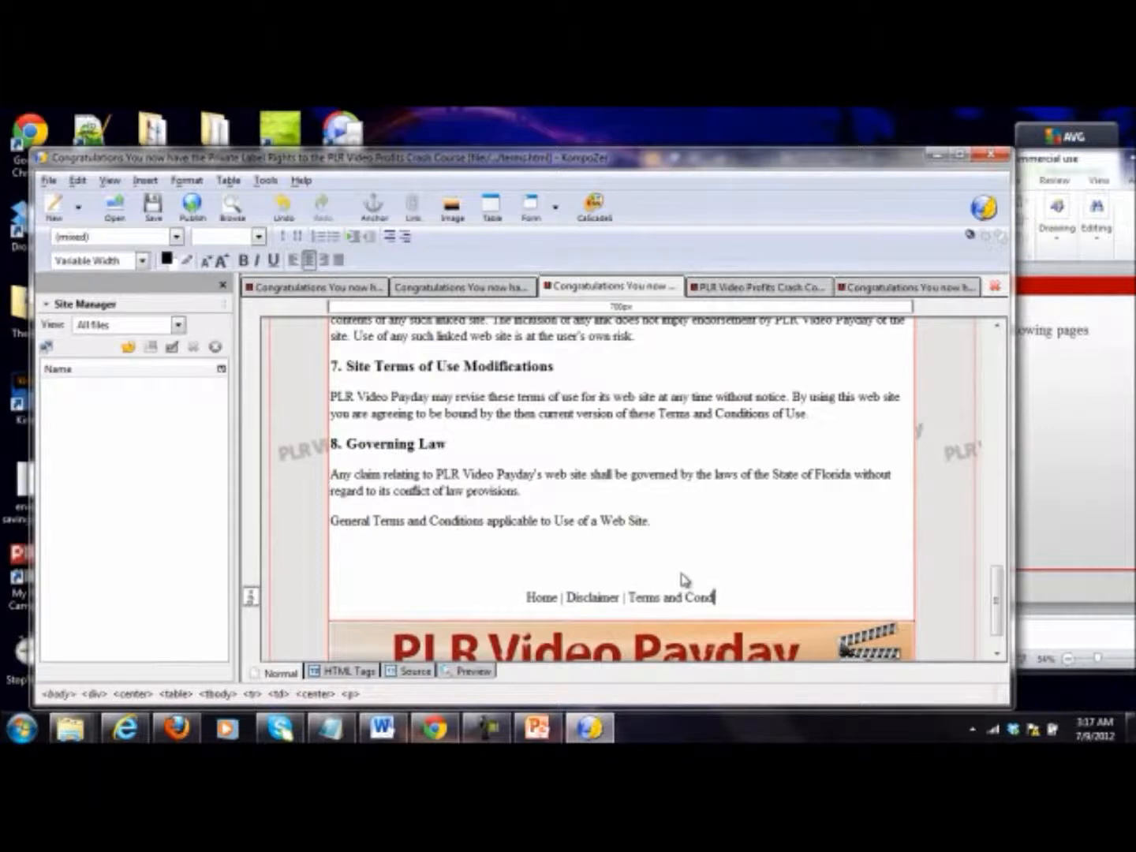
pyautogui.write('itions | Priva')
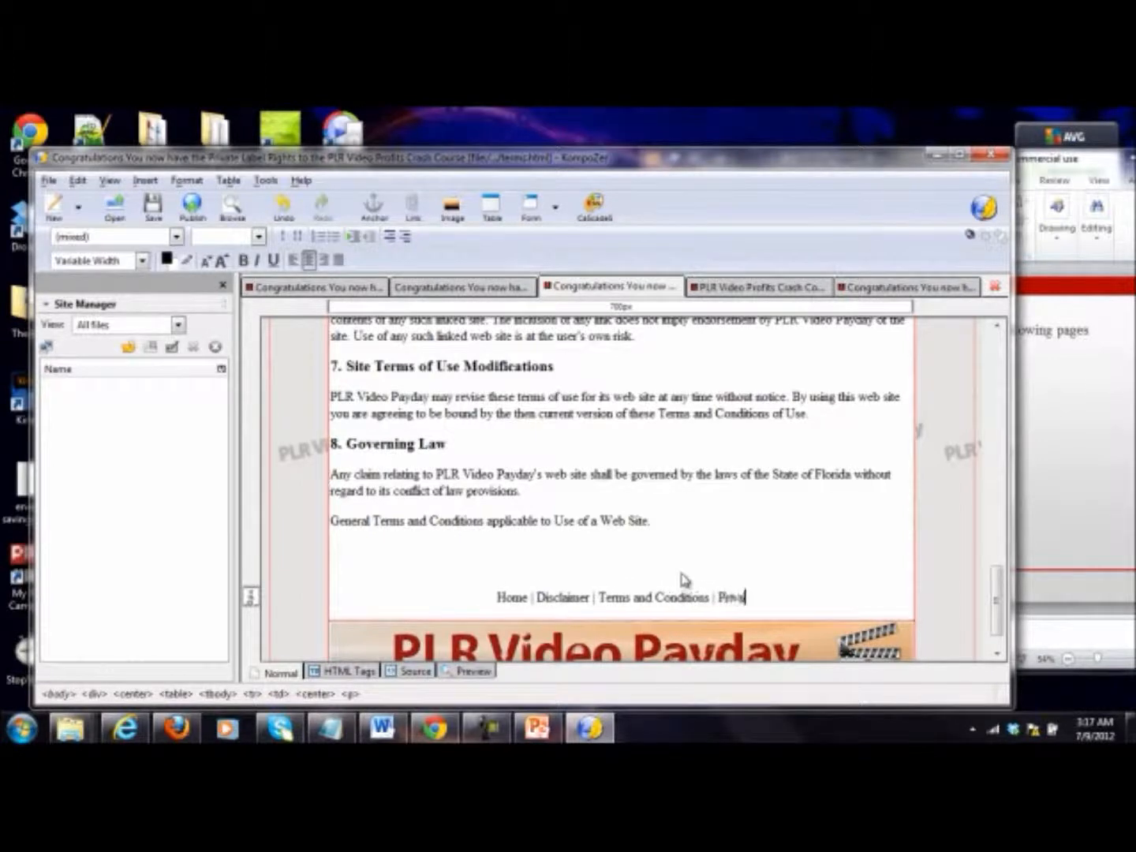
pyautogui.write('cy Policy')
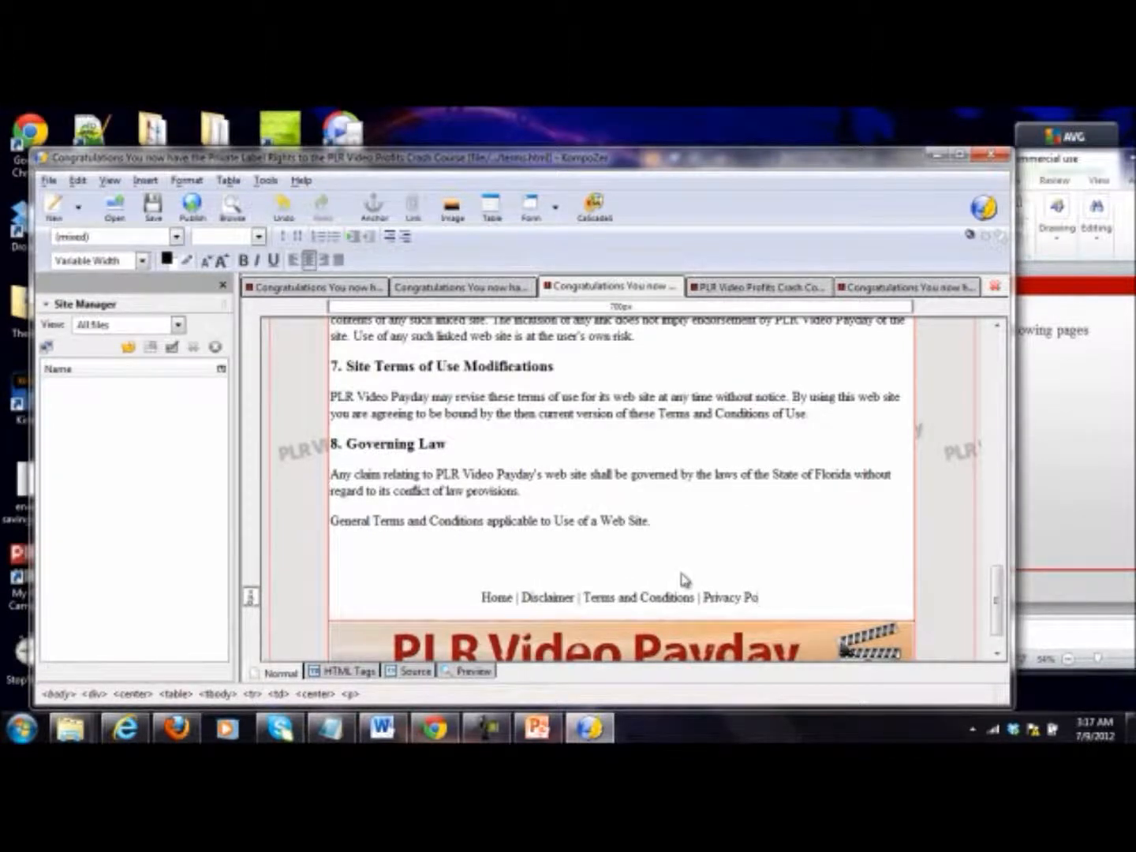
pyautogui.moveTo(792, 603); pyautogui.dragTo(458, 605)
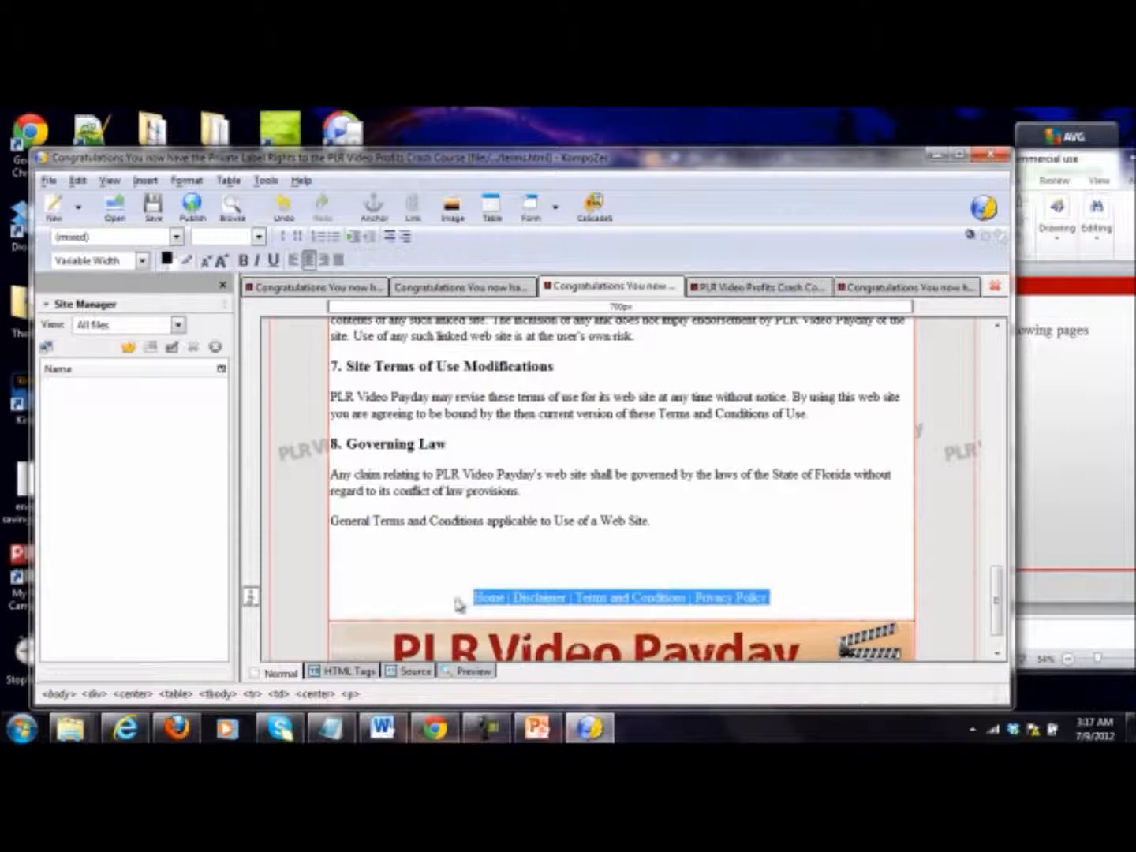
# Step: Enter the line "Home | Disclaimer | Terms and Conditions | Privacy Policy" below the closing update paragraph of the disclaimer page
pyautogui.click(471, 288)
pyautogui.scroll(-15, 932, 451)
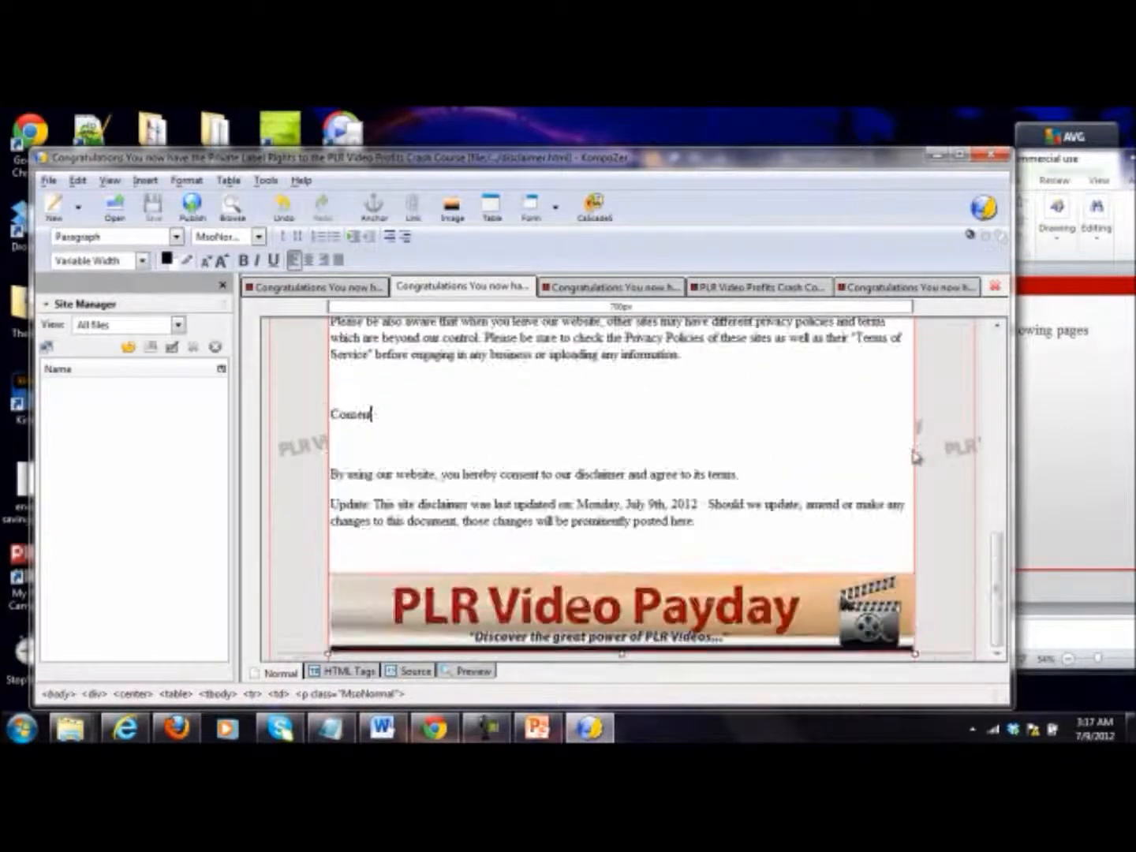
pyautogui.click(680, 559)
pyautogui.press('Return')
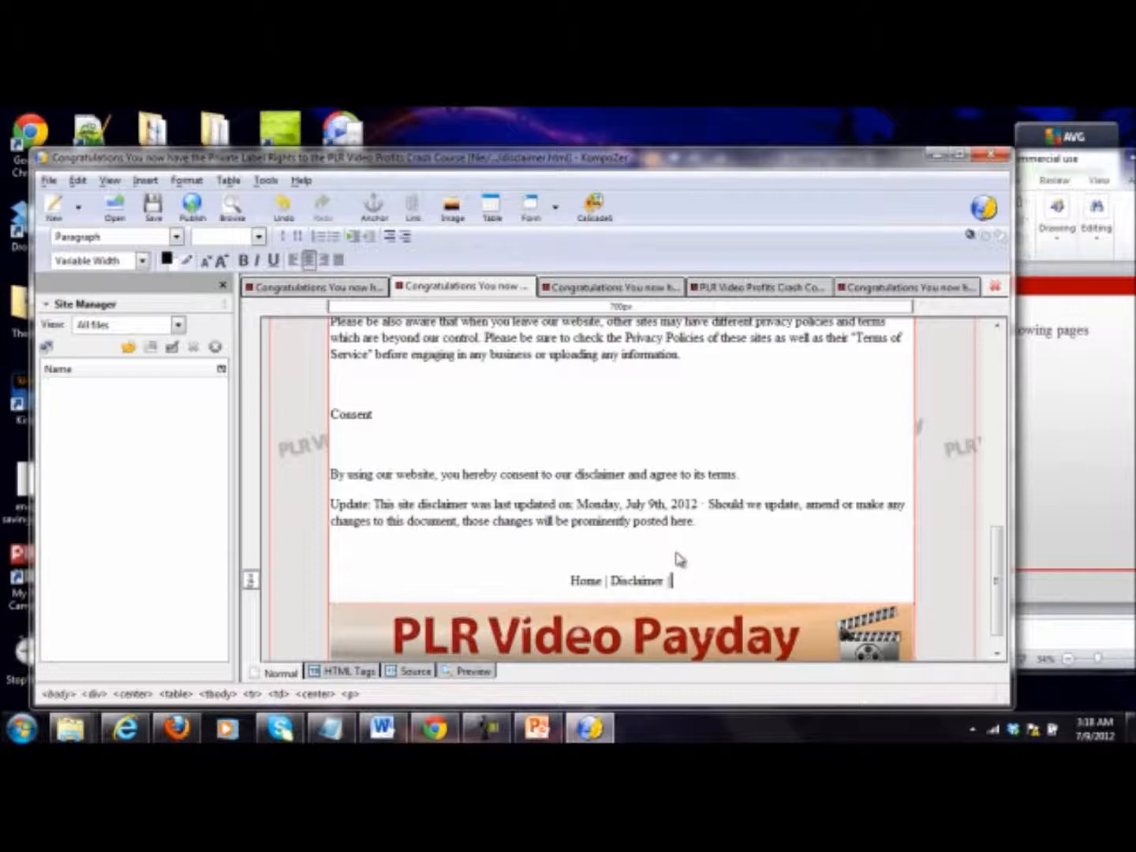
pyautogui.write('ad')
pyautogui.press('BackSpace')
pyautogui.press('BackSpace')
pyautogui.press('BackSpace')
pyautogui.write('adnd')
pyautogui.press('BackSpace')
pyautogui.press('BackSpace')
pyautogui.press('BackSpace')
pyautogui.write('nd C')
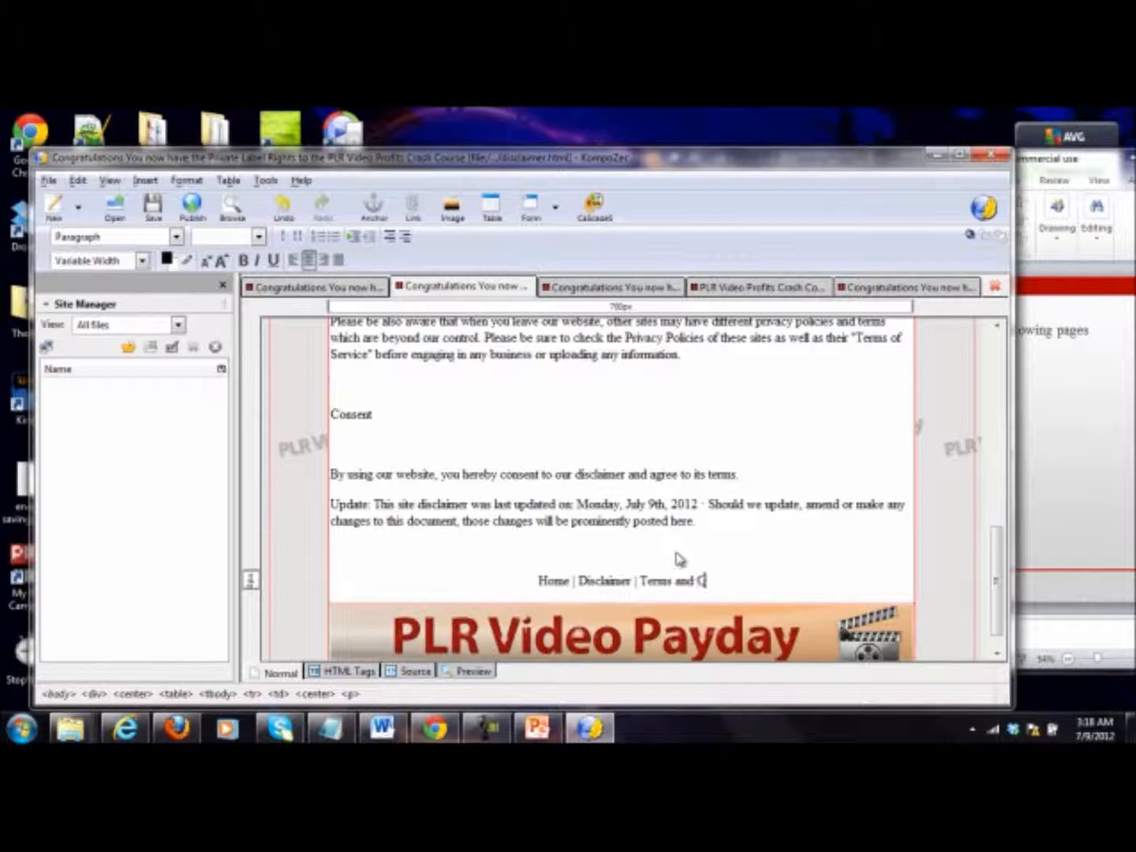
pyautogui.write('onditio')
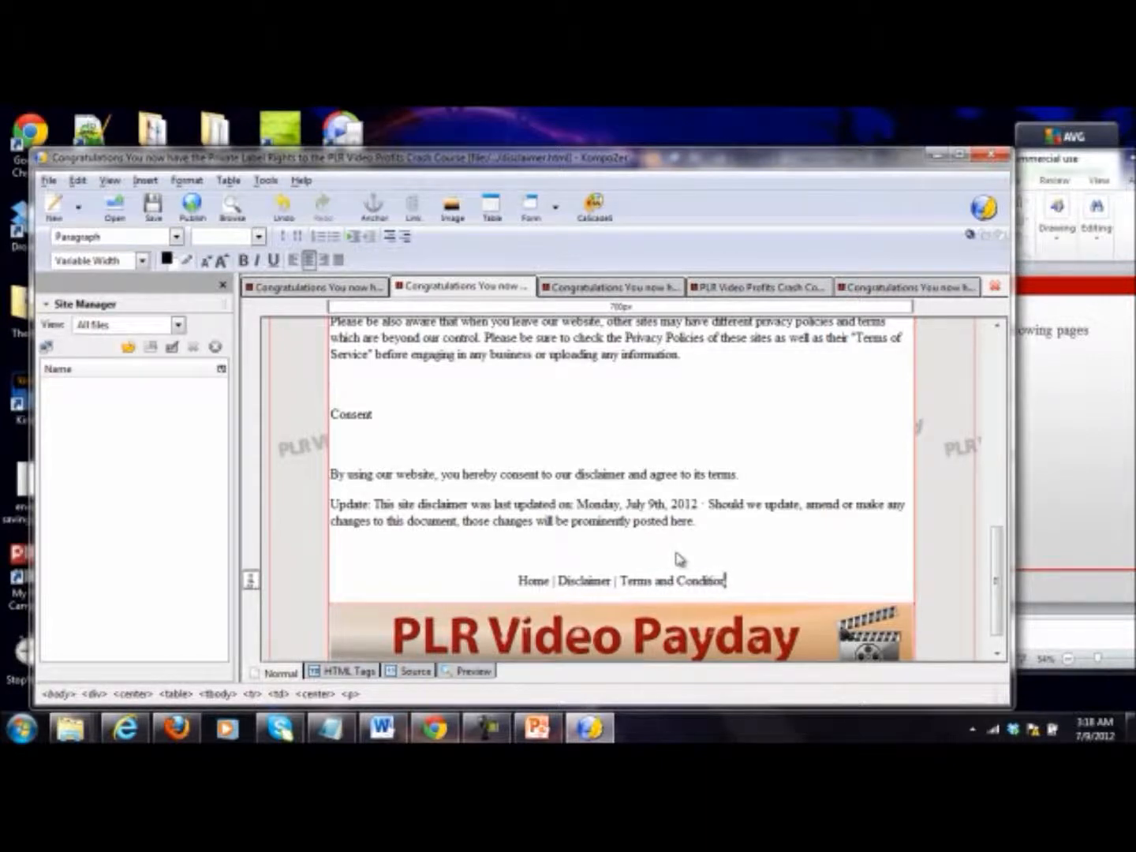
pyautogui.write('ns | Privacy pl')
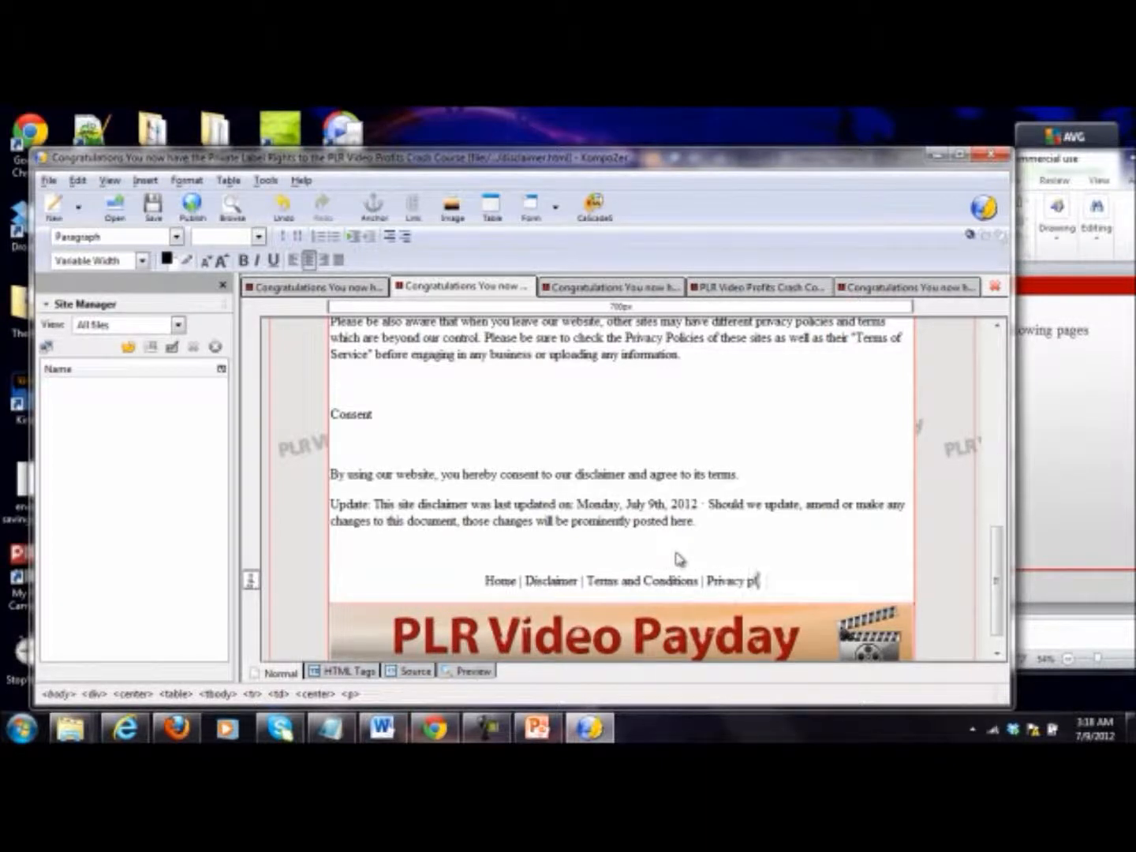
pyautogui.press('BackSpace')
pyautogui.write('Policy')
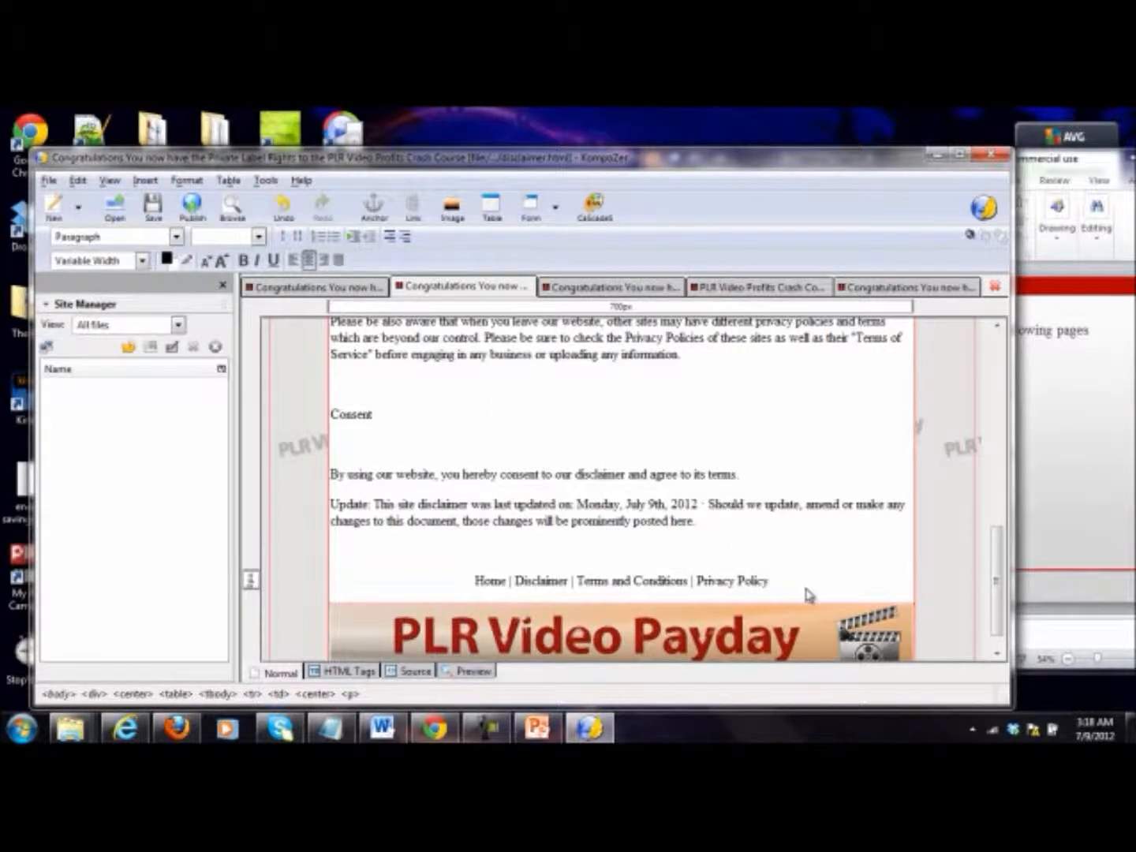
pyautogui.moveTo(772, 582); pyautogui.dragTo(424, 608)
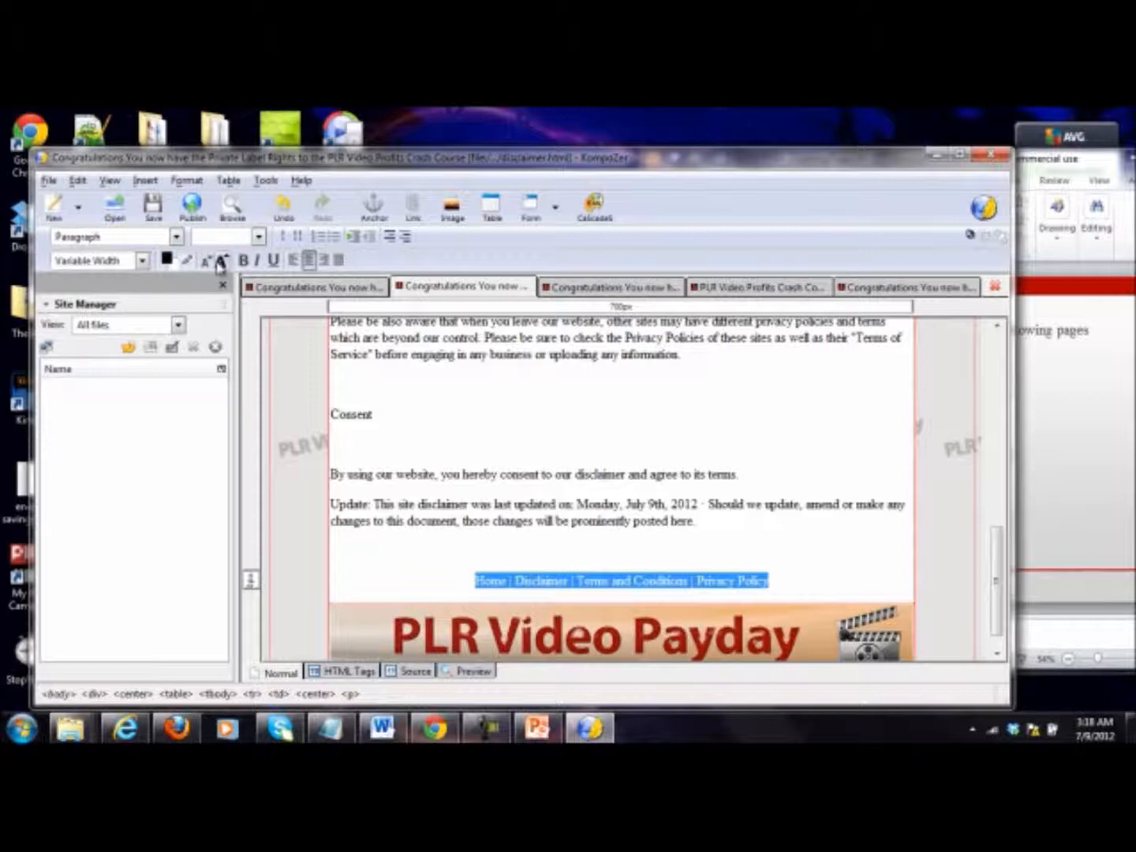
# Step: Remove the stray quotation mark before the sign-off name on the thank-you page and the surplus blank lines above its footer banner
pyautogui.click(321, 289)
pyautogui.scroll(-6, 817, 446)
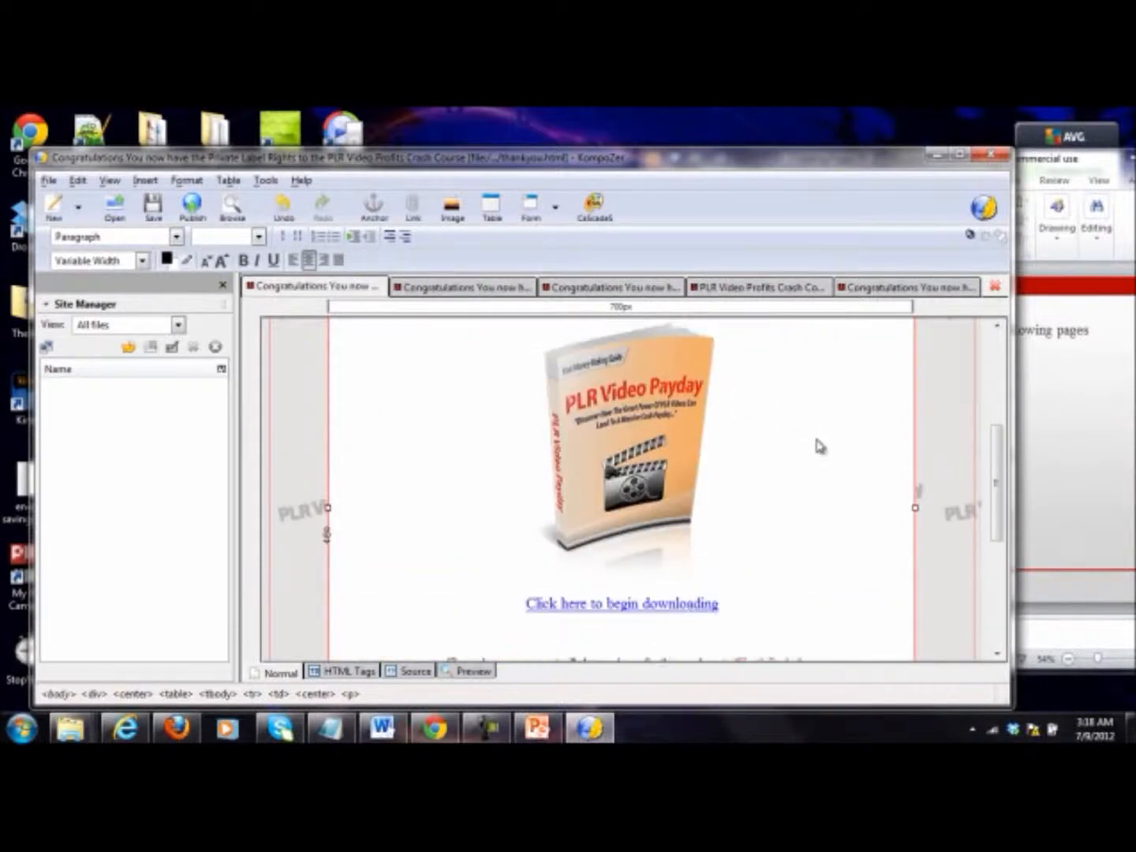
pyautogui.click(636, 565)
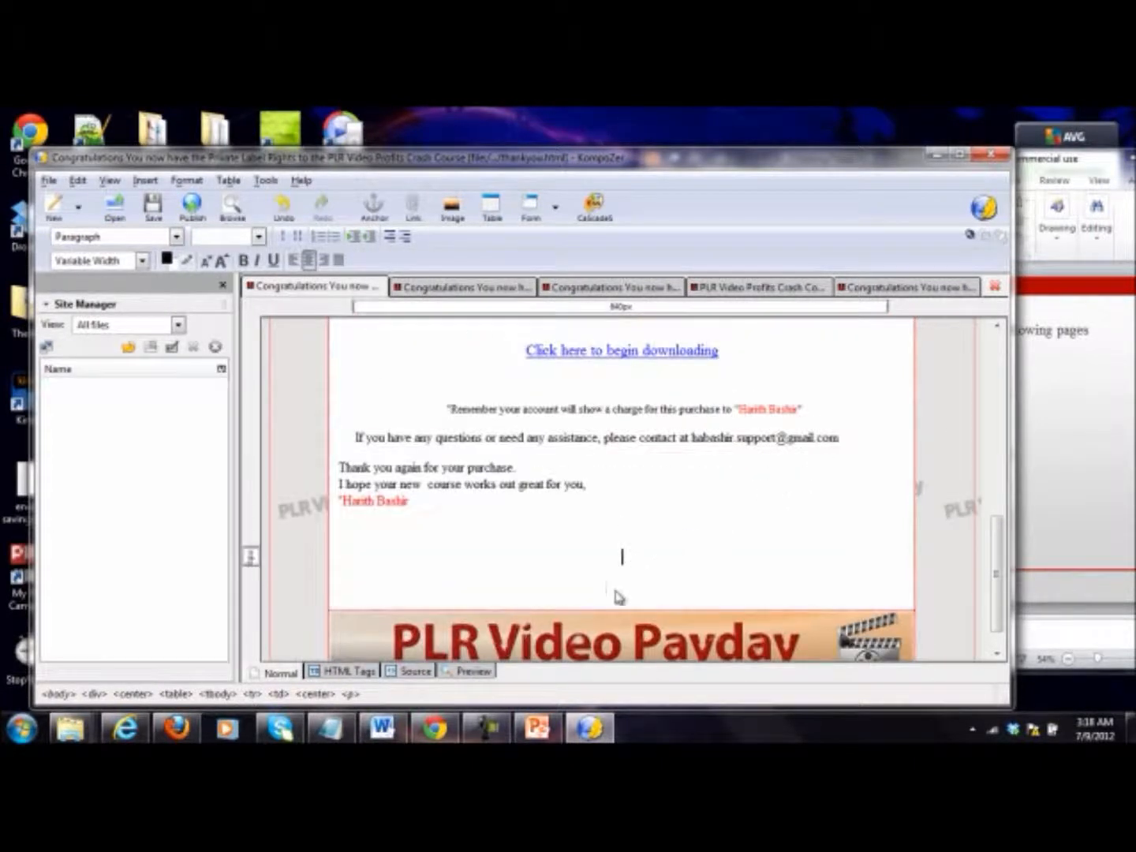
pyautogui.click(343, 501)
pyautogui.press('BackSpace')
pyautogui.click(408, 567)
pyautogui.press('BackSpace')
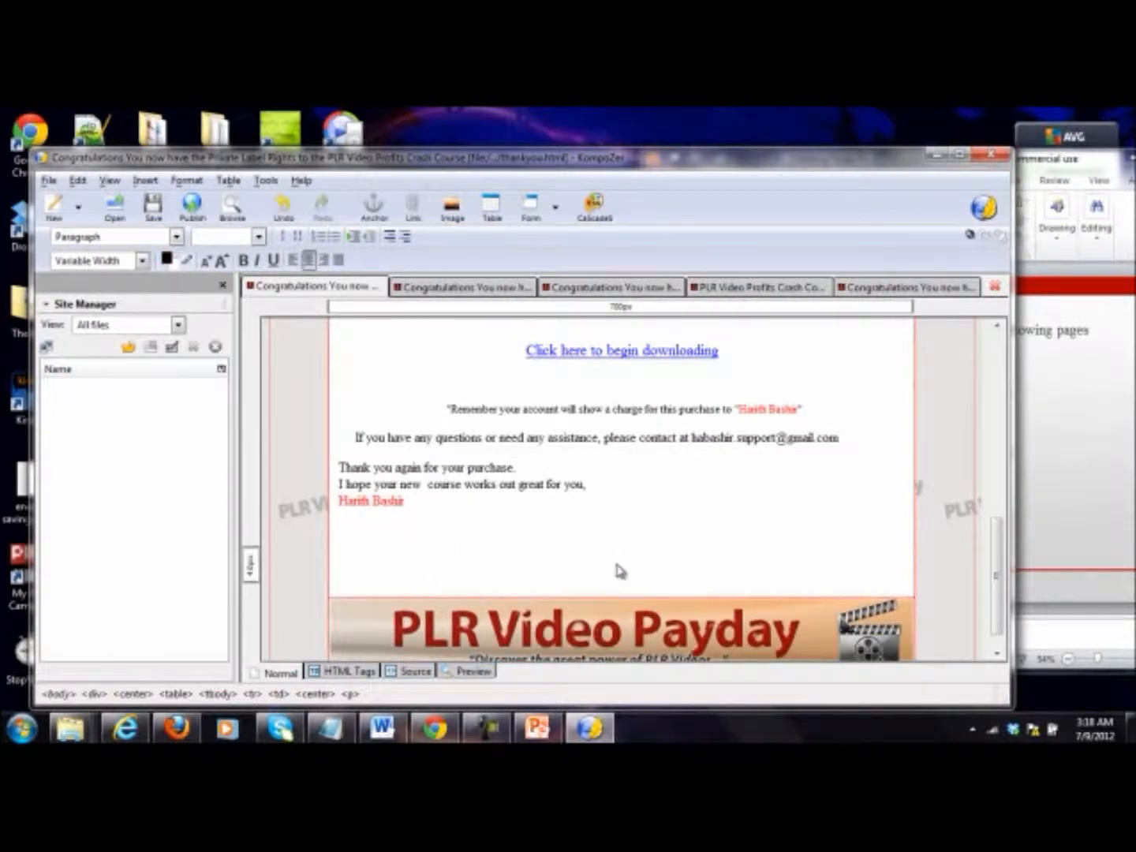
pyautogui.press('BackSpace')
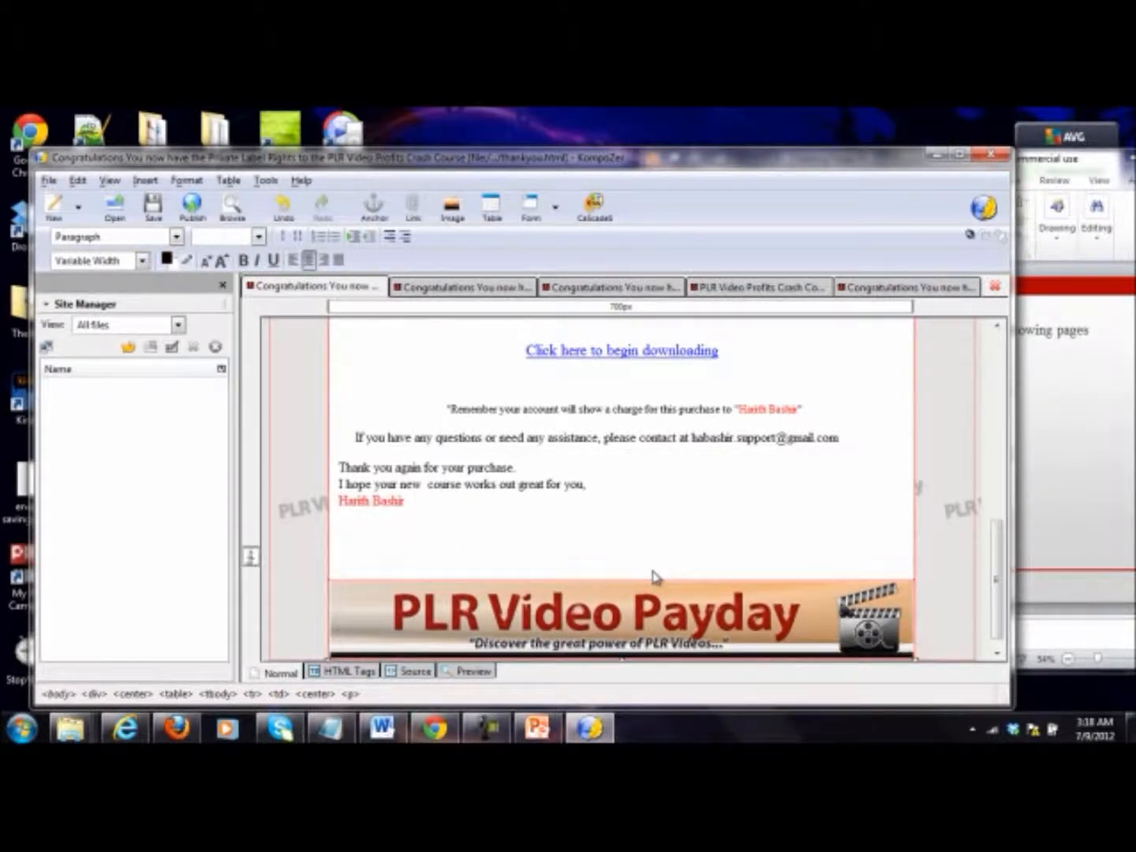
# Step: Enter the line "Home | Disclaimer | Terms and Conditions | Privacy Policy" above the footer banner of the thank-you page
pyautogui.write('Home | Disclaimer |')
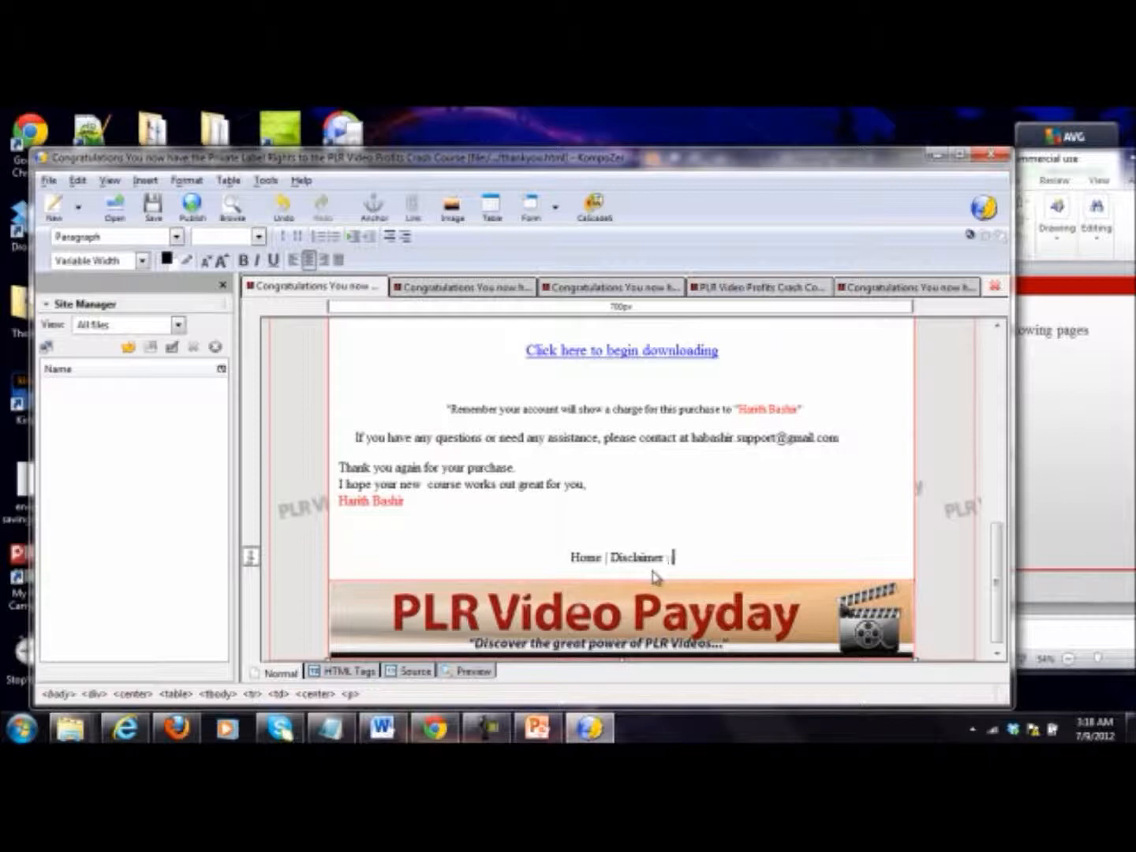
pyautogui.write(' Terms and C')
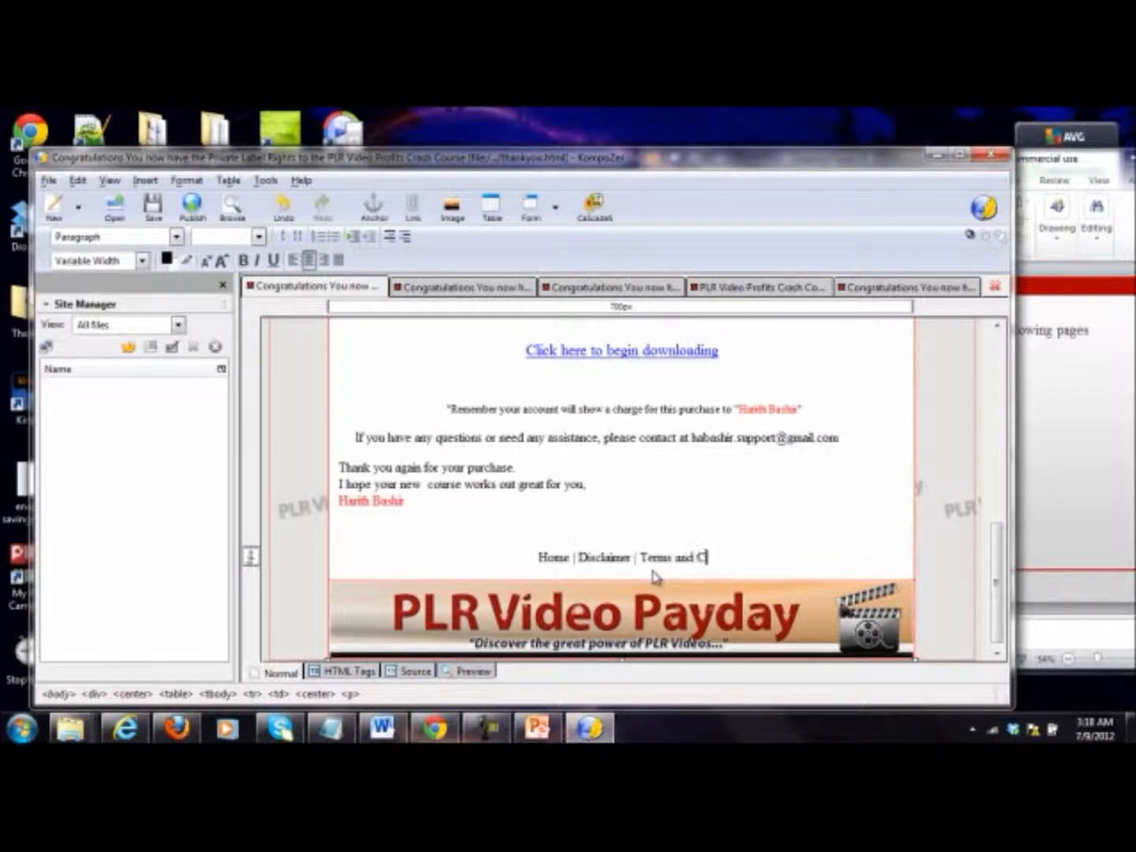
pyautogui.write('onditions | PR')
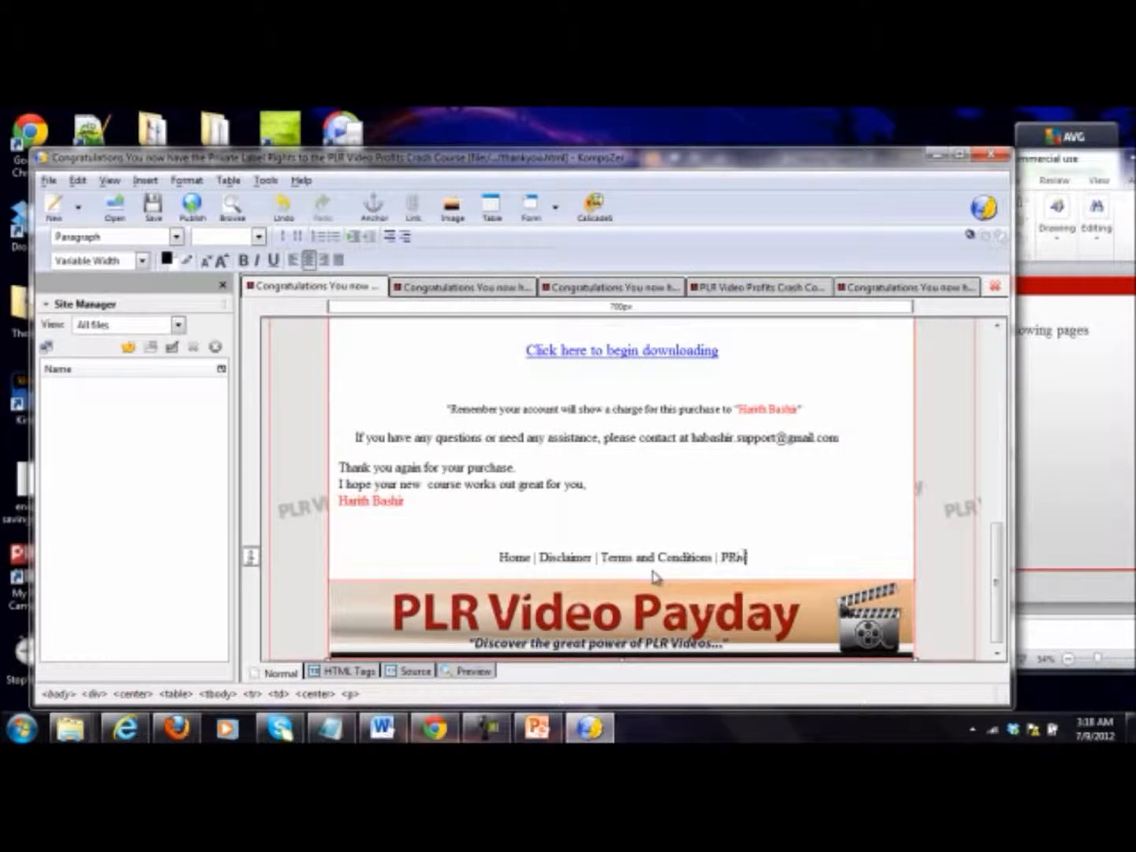
pyautogui.press('BackSpace')
pyautogui.write('rivacy Policy')
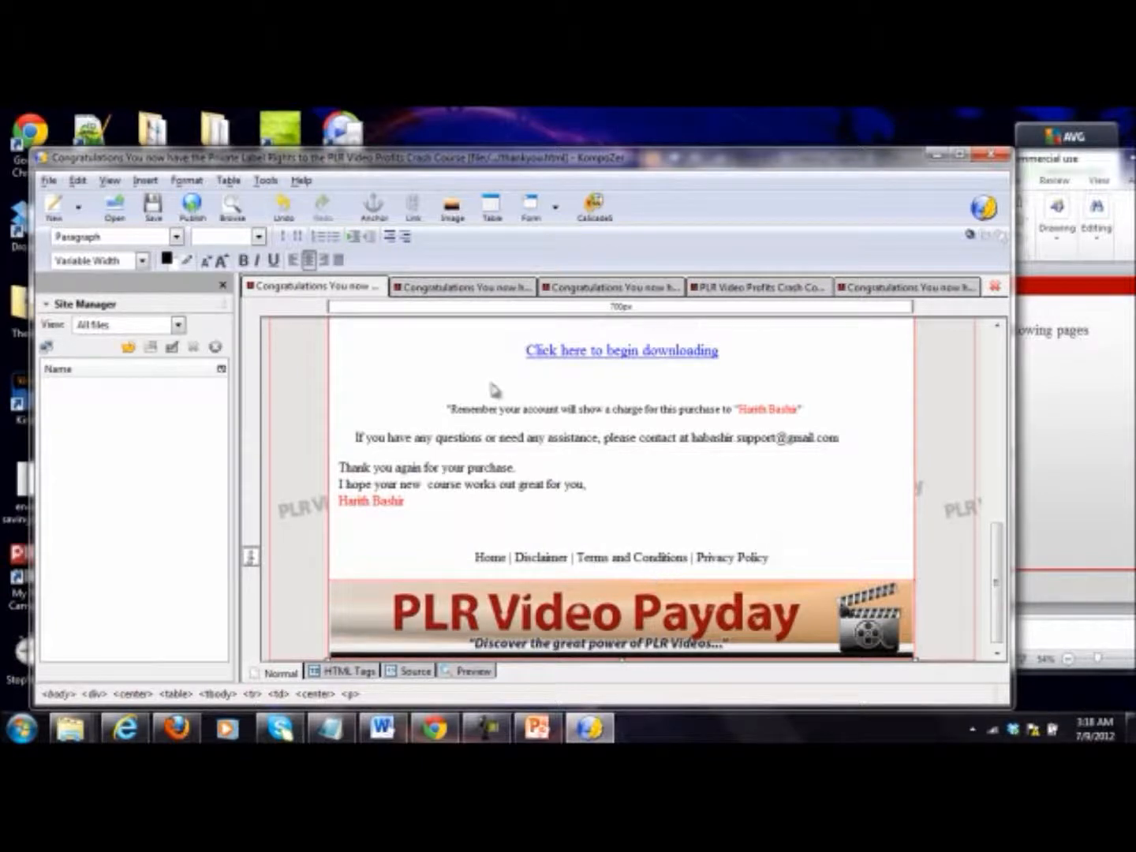
# Step: Link the word "Home" in the thank-you page's navigation line to the local file special.html
pyautogui.doubleClick(494, 573)
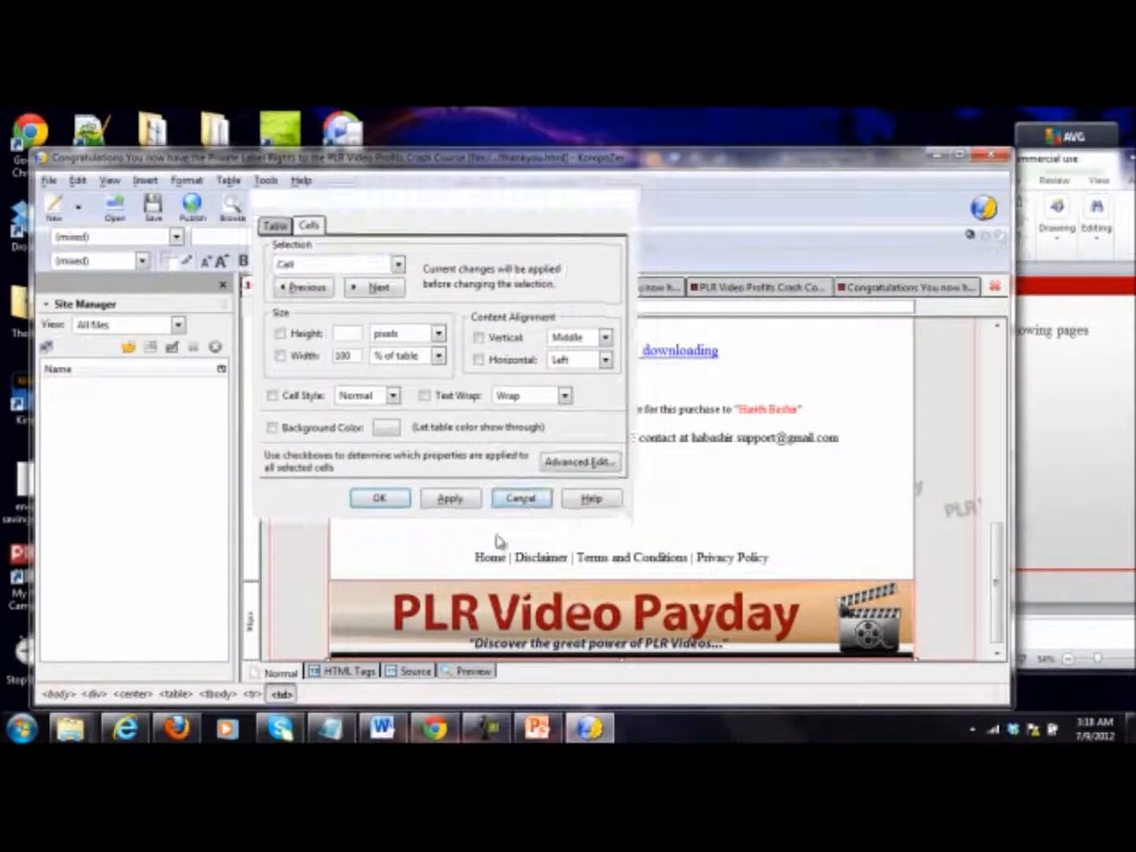
pyautogui.click(520, 497)
pyautogui.doubleClick(489, 558)
pyautogui.rightClick(489, 560)
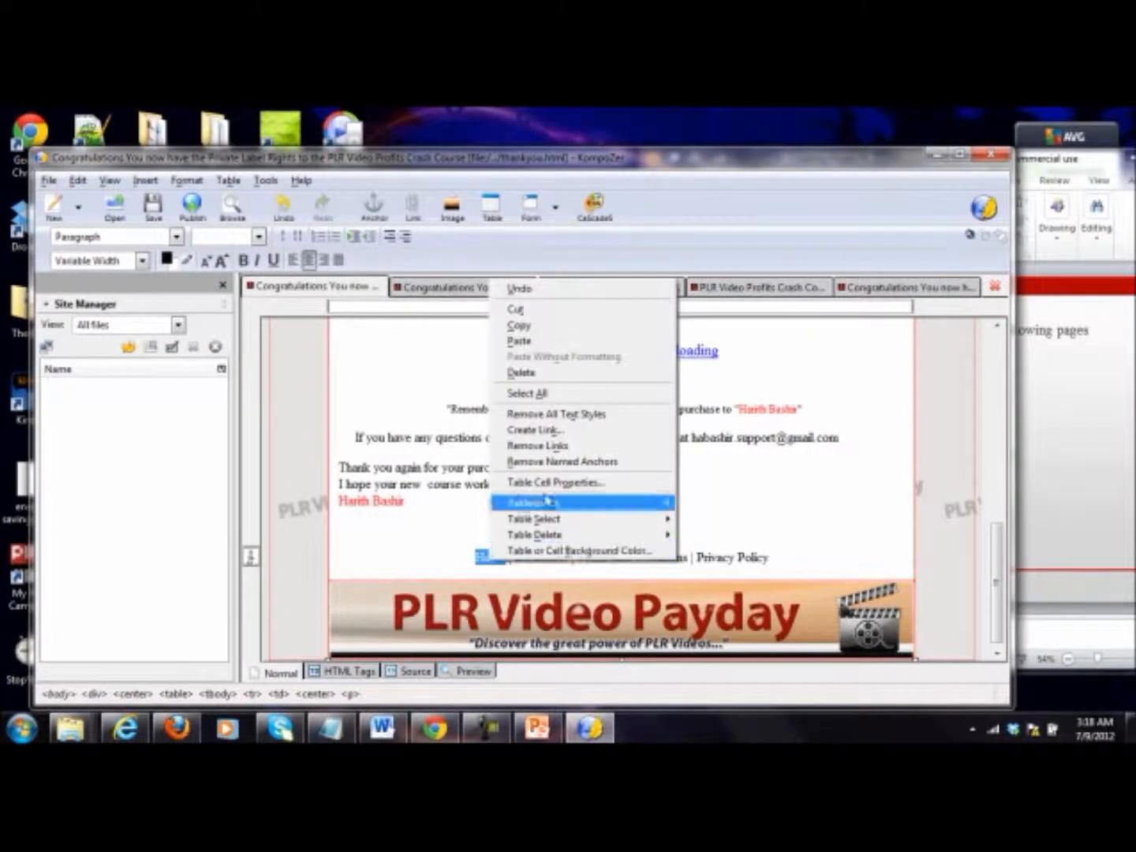
pyautogui.click(565, 434)
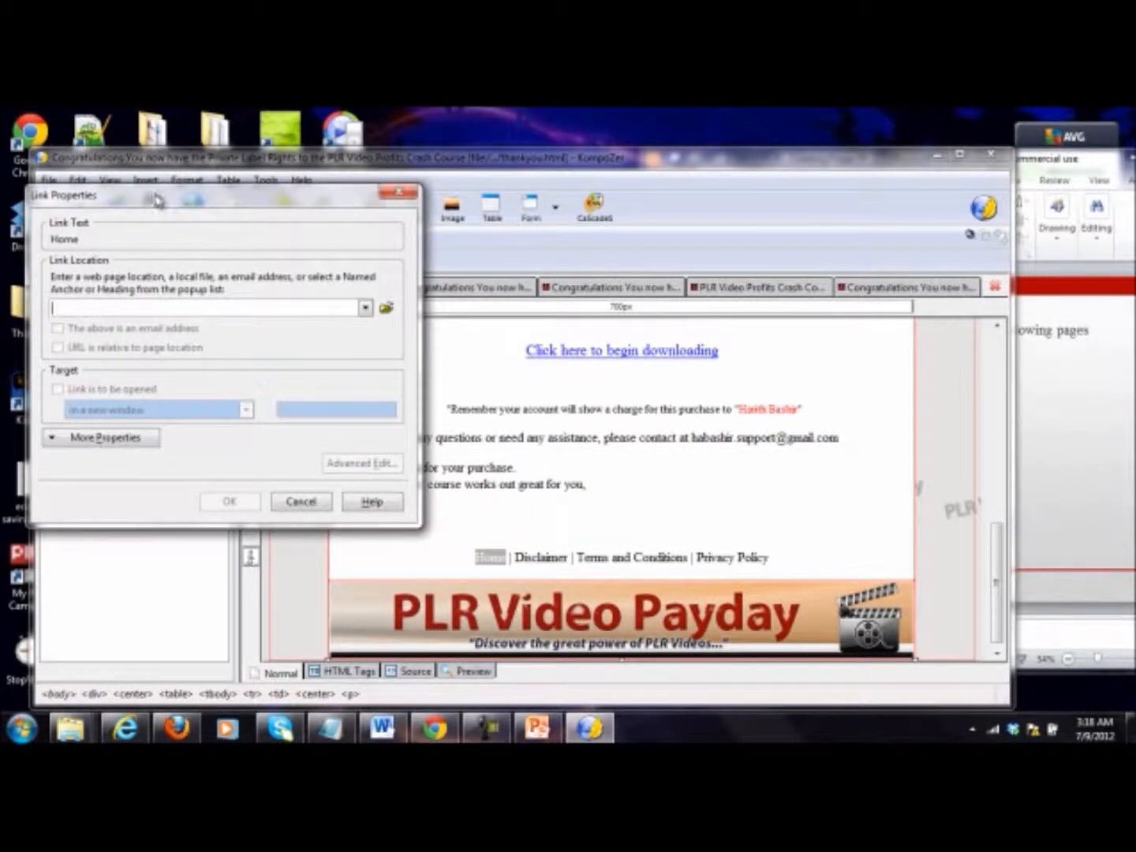
pyautogui.moveTo(155, 198); pyautogui.dragTo(223, 221)
pyautogui.write('spe')
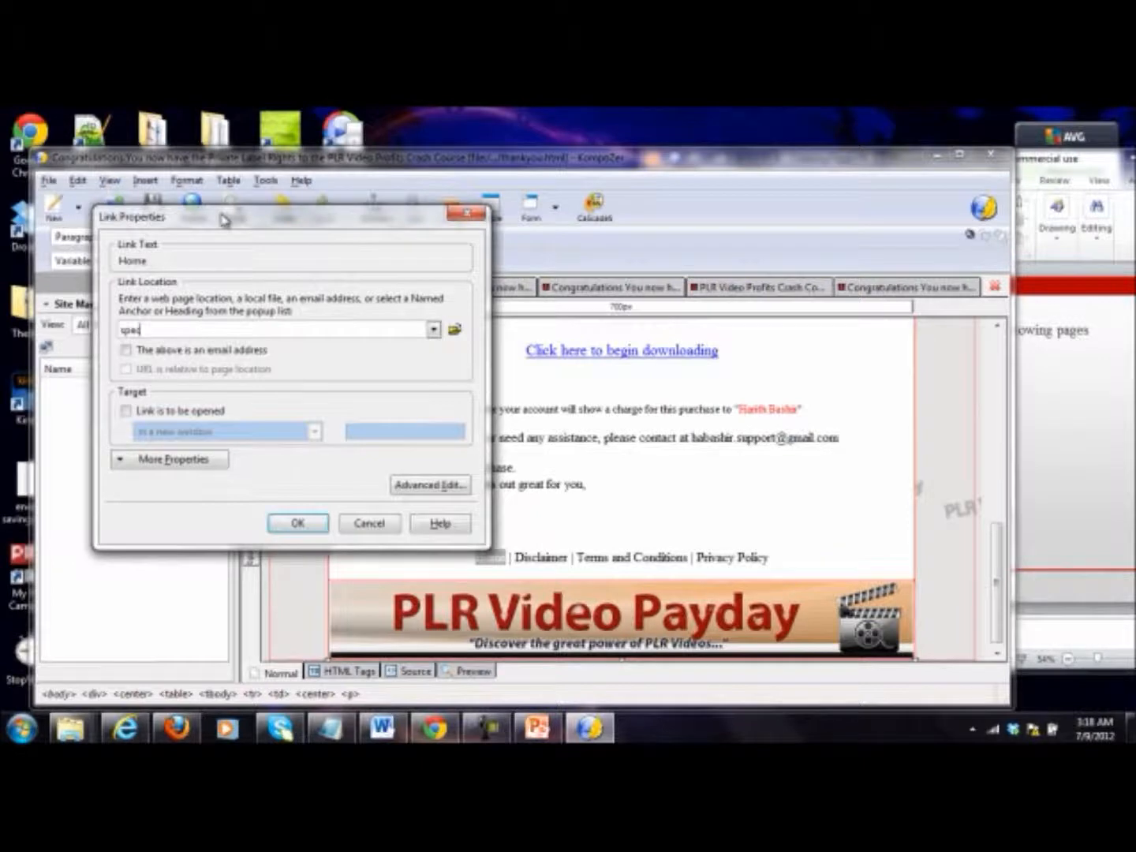
pyautogui.press('BackSpace')
pyautogui.press('BackSpace')
pyautogui.press('BackSpace')
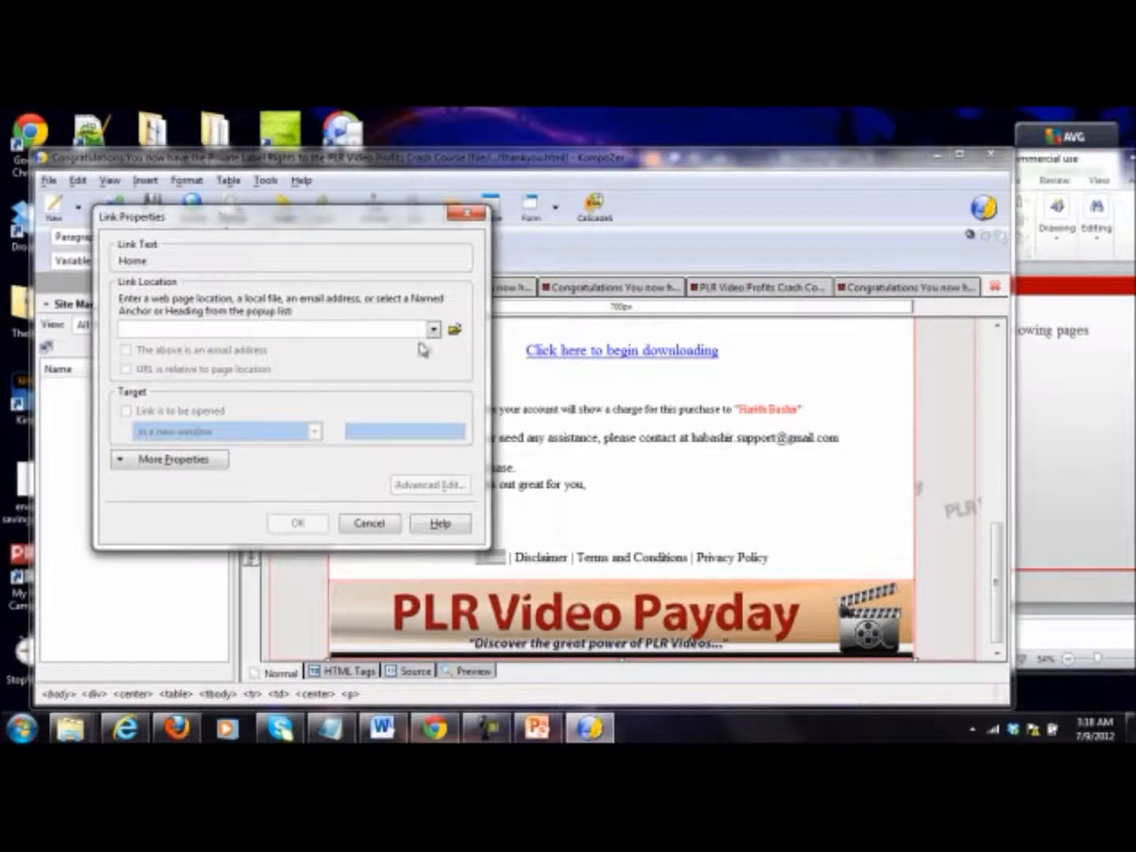
pyautogui.click(454, 330)
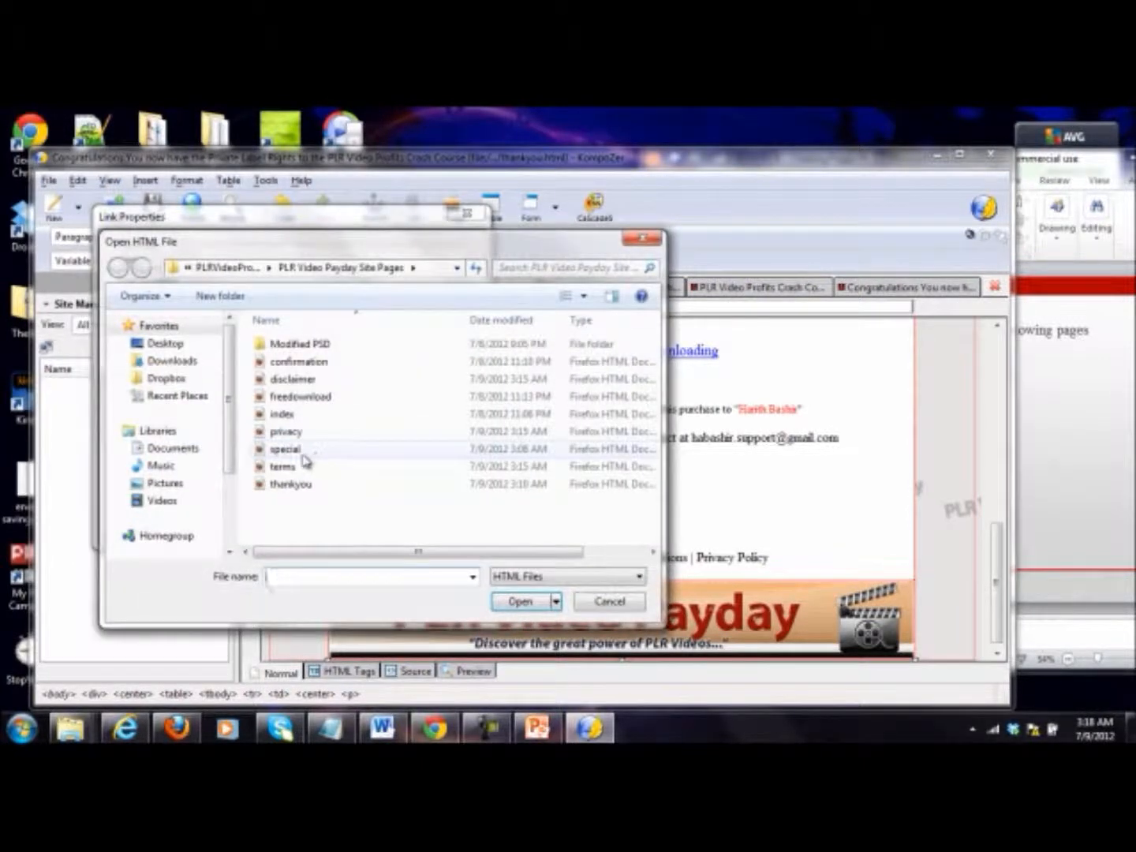
pyautogui.doubleClick(303, 457)
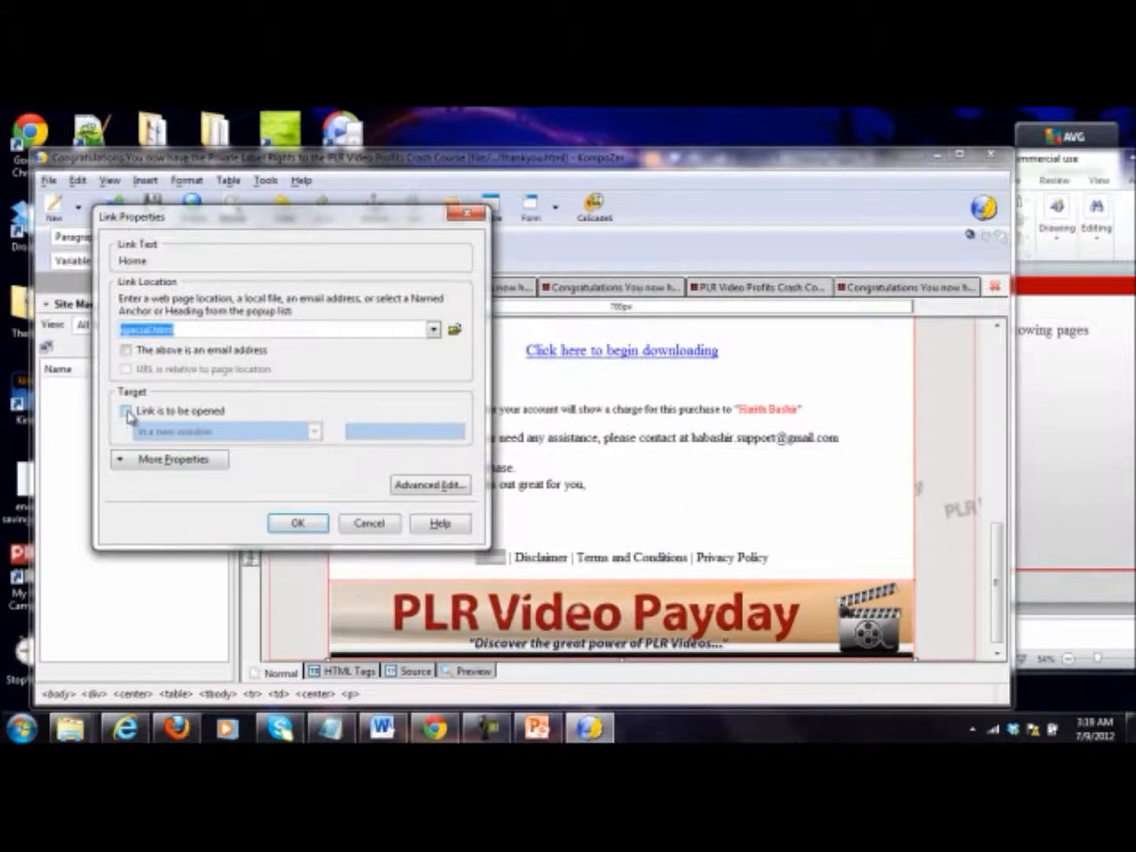
pyautogui.click(295, 527)
# Step: Make the whole navigation line above the thank-you page's footer banner bold
pyautogui.click(534, 564)
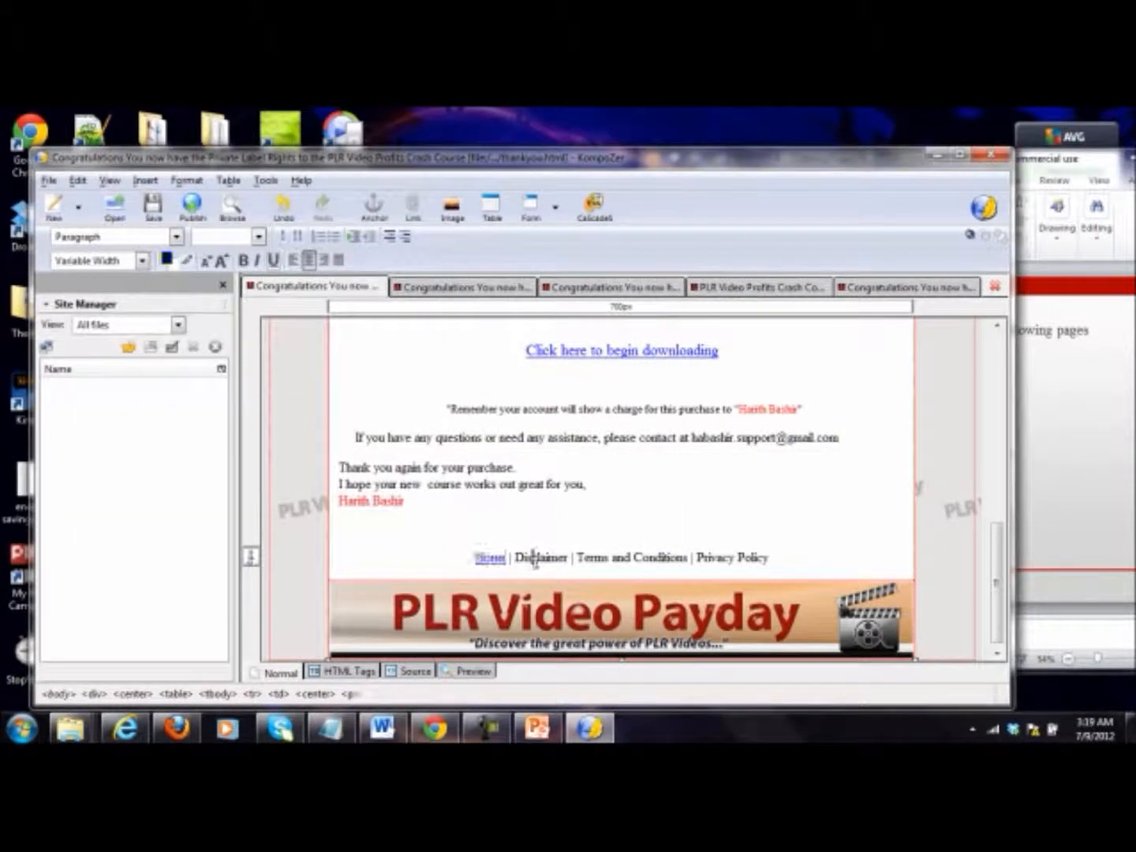
pyautogui.moveTo(828, 579); pyautogui.dragTo(437, 564)
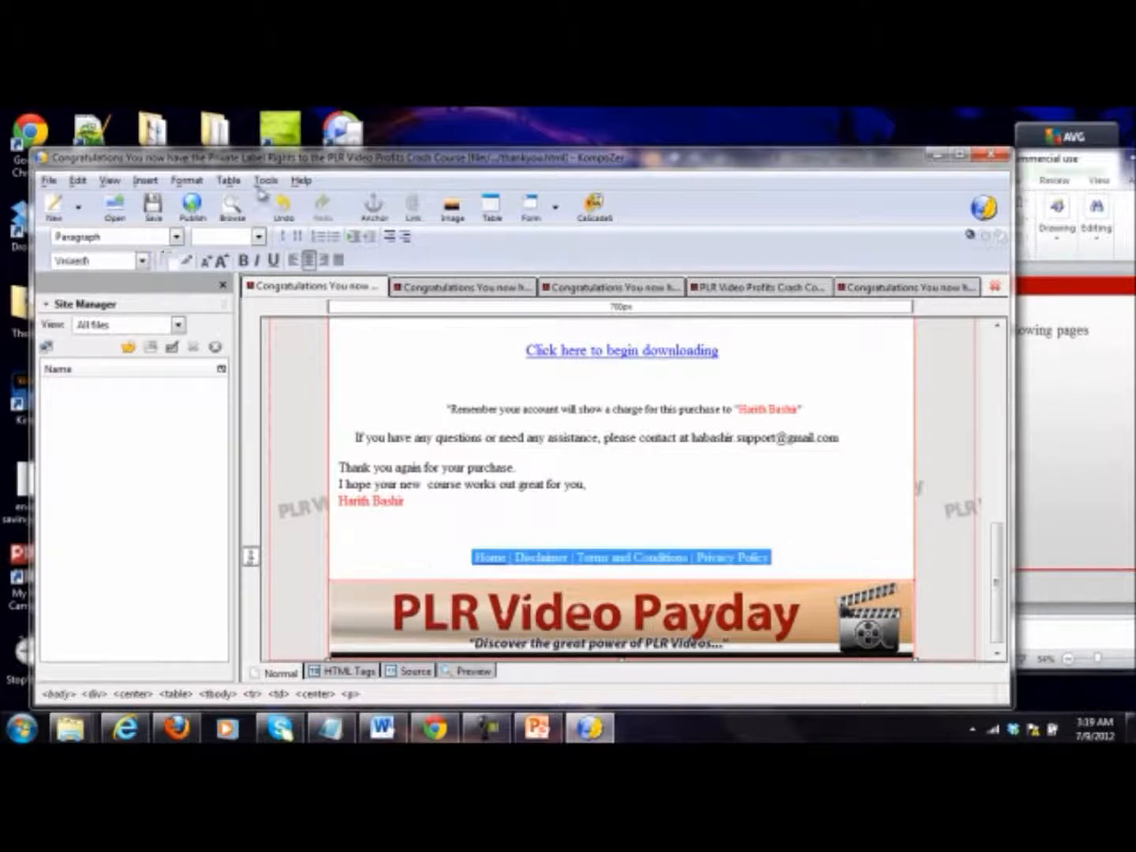
pyautogui.click(245, 261)
pyautogui.click(621, 530)
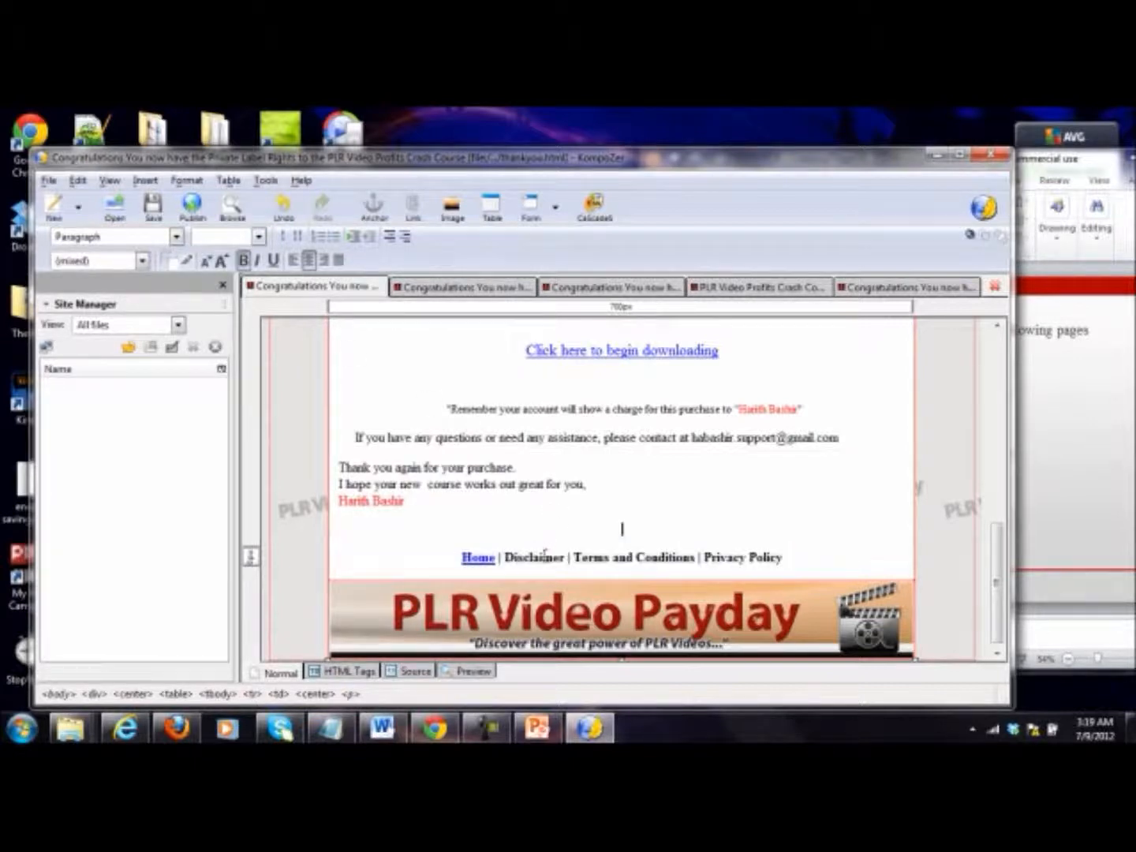
# Step: Link the word "Disclaimer" in the thank-you page's navigation line to the local file disclaimer.html
pyautogui.doubleClick(541, 558)
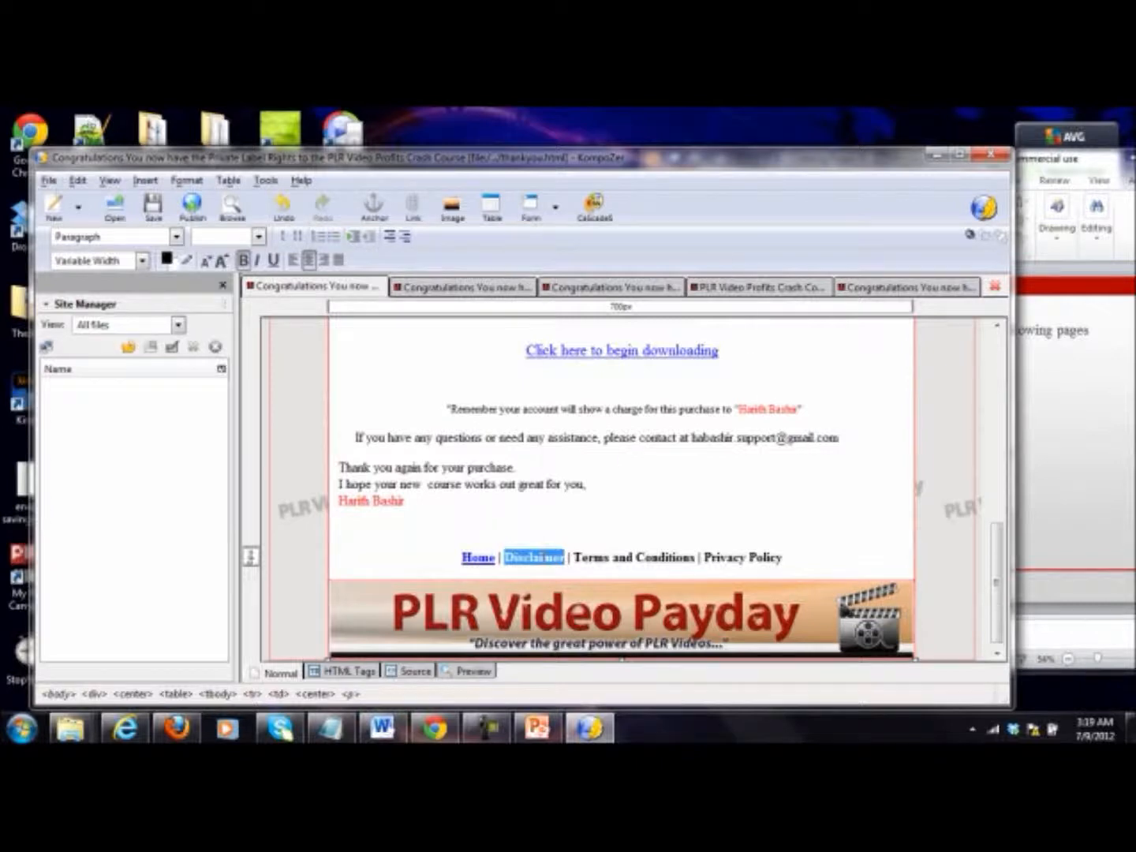
pyautogui.rightClick(543, 562)
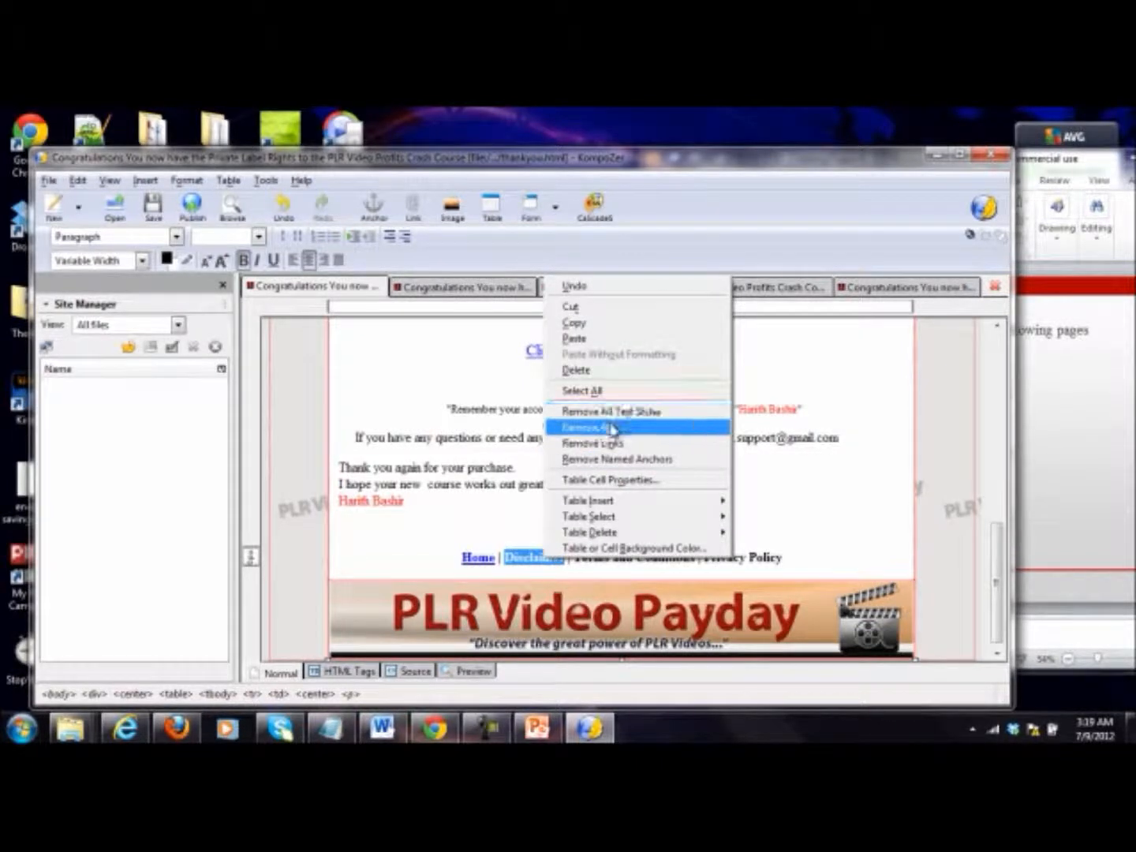
pyautogui.click(613, 429)
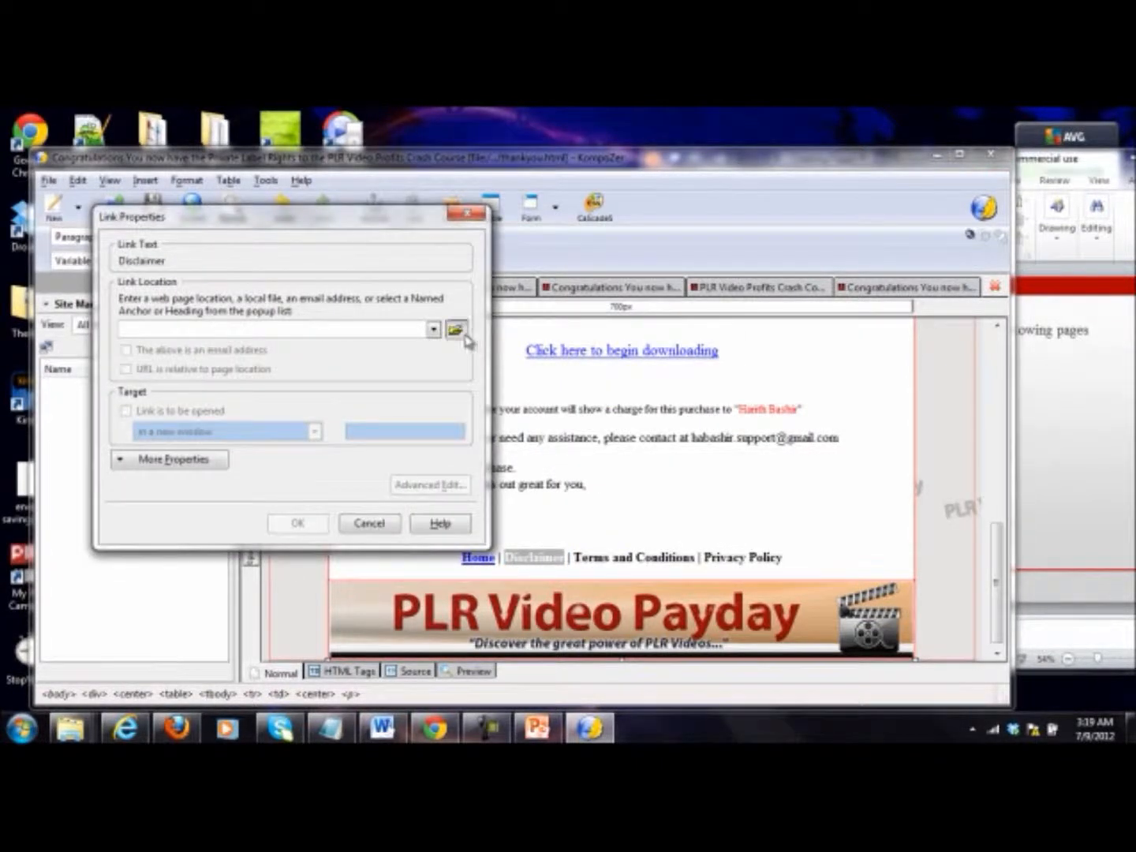
pyautogui.click(456, 330)
pyautogui.click(306, 383)
pyautogui.doubleClick(307, 384)
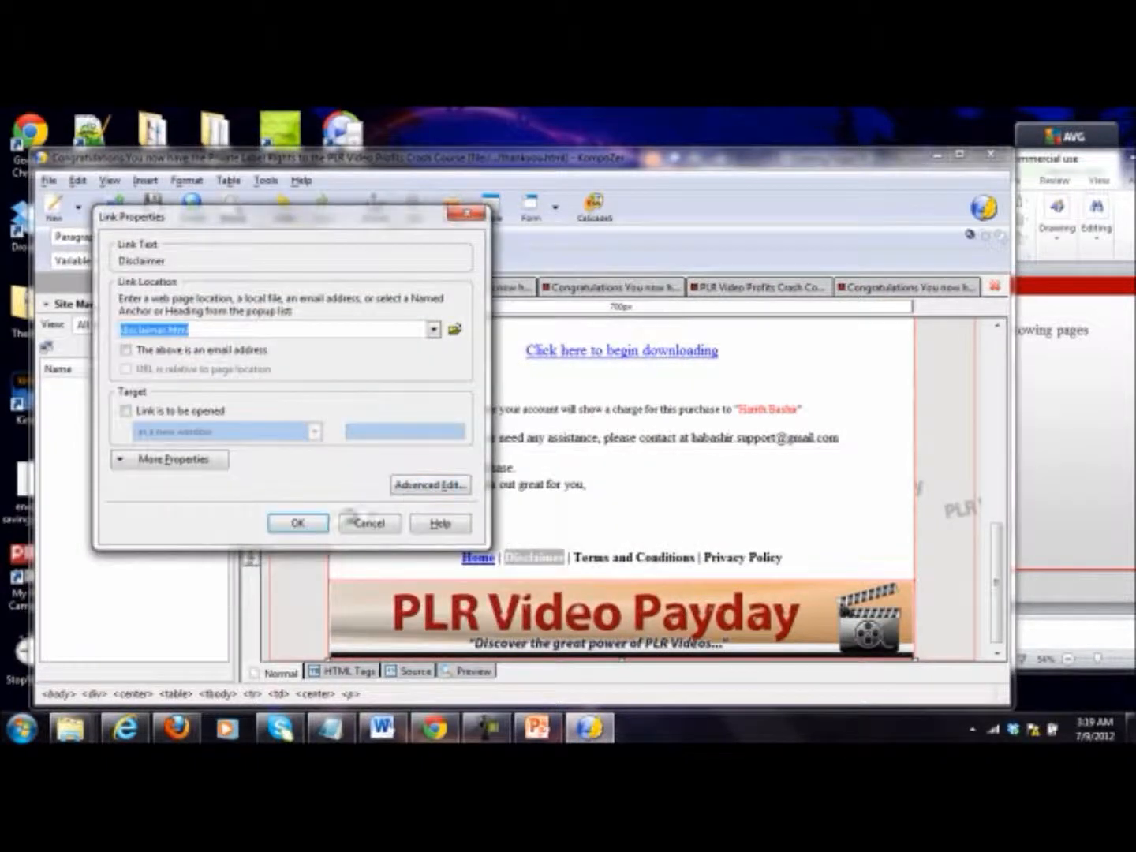
pyautogui.click(304, 524)
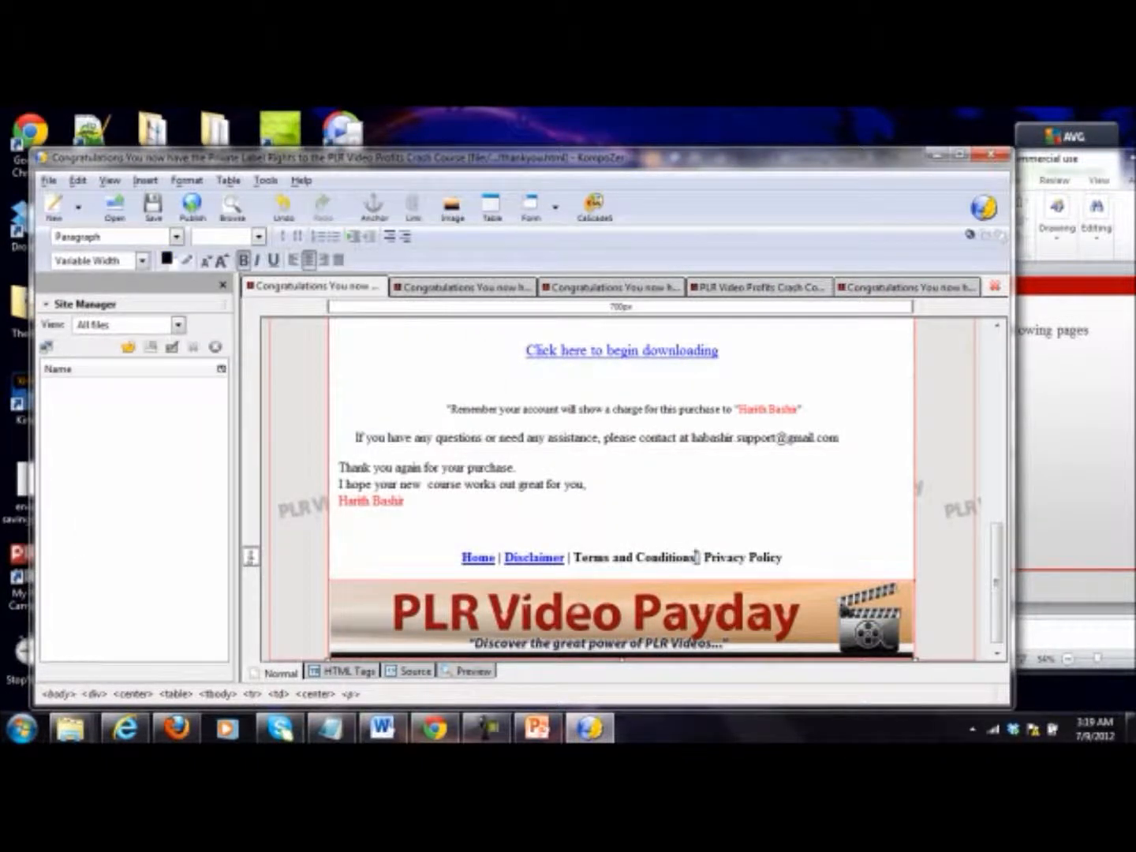
# Step: Link "Terms and Conditions" in the thank-you page's navigation line to the local file terms.html
pyautogui.moveTo(696, 558); pyautogui.dragTo(572, 560)
pyautogui.click(571, 560)
pyautogui.moveTo(697, 558); pyautogui.dragTo(570, 558)
pyautogui.rightClick(585, 559)
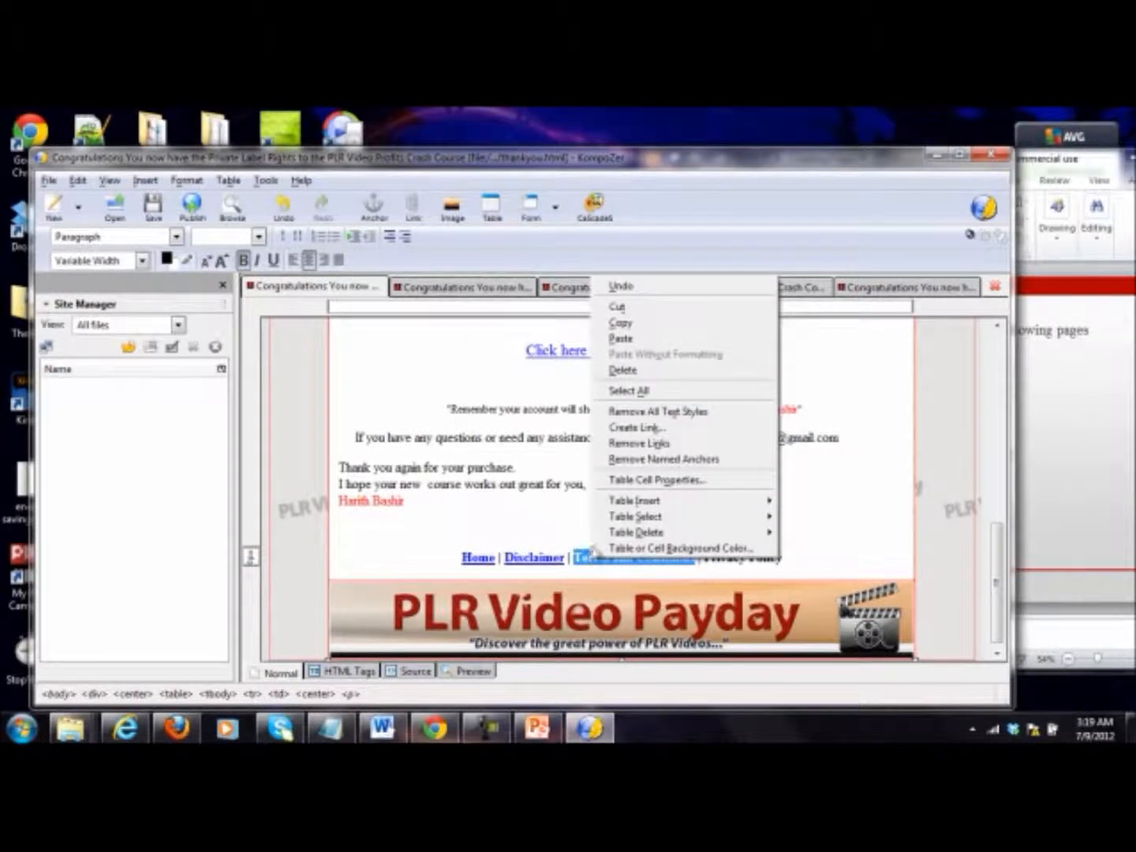
pyautogui.click(654, 430)
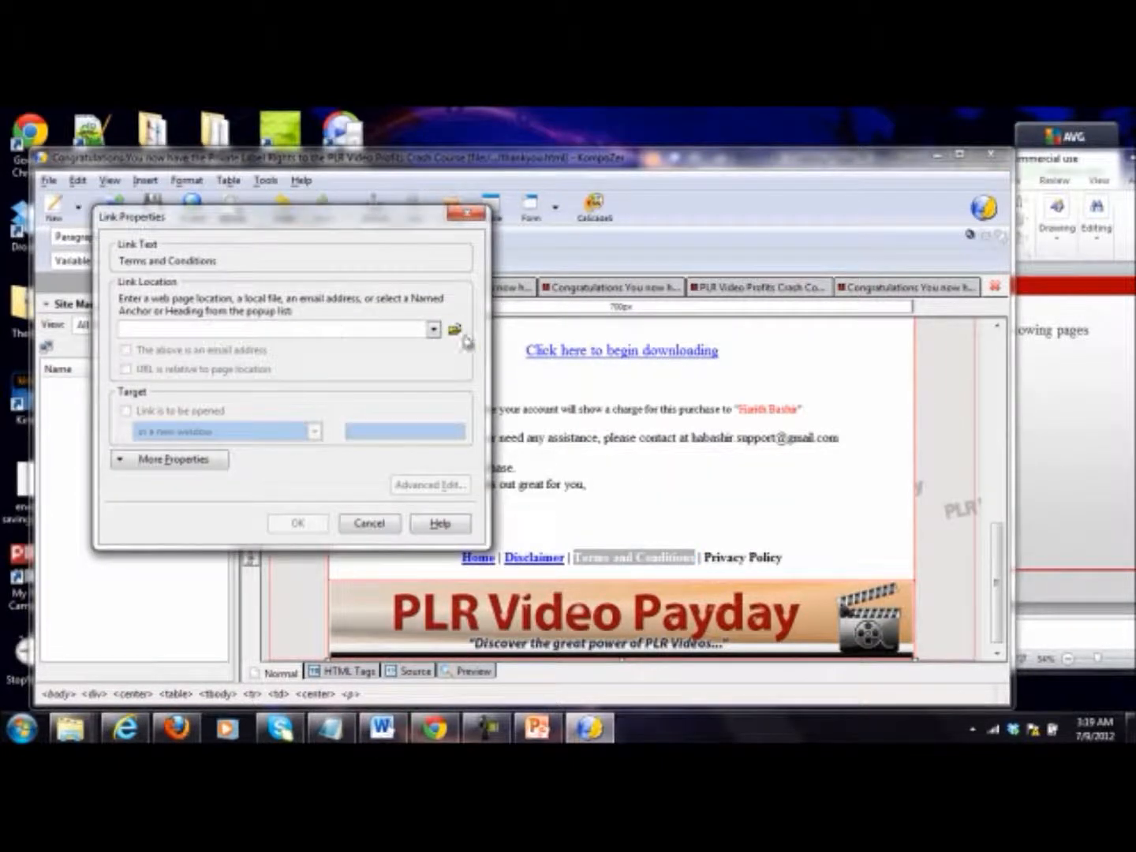
pyautogui.click(456, 330)
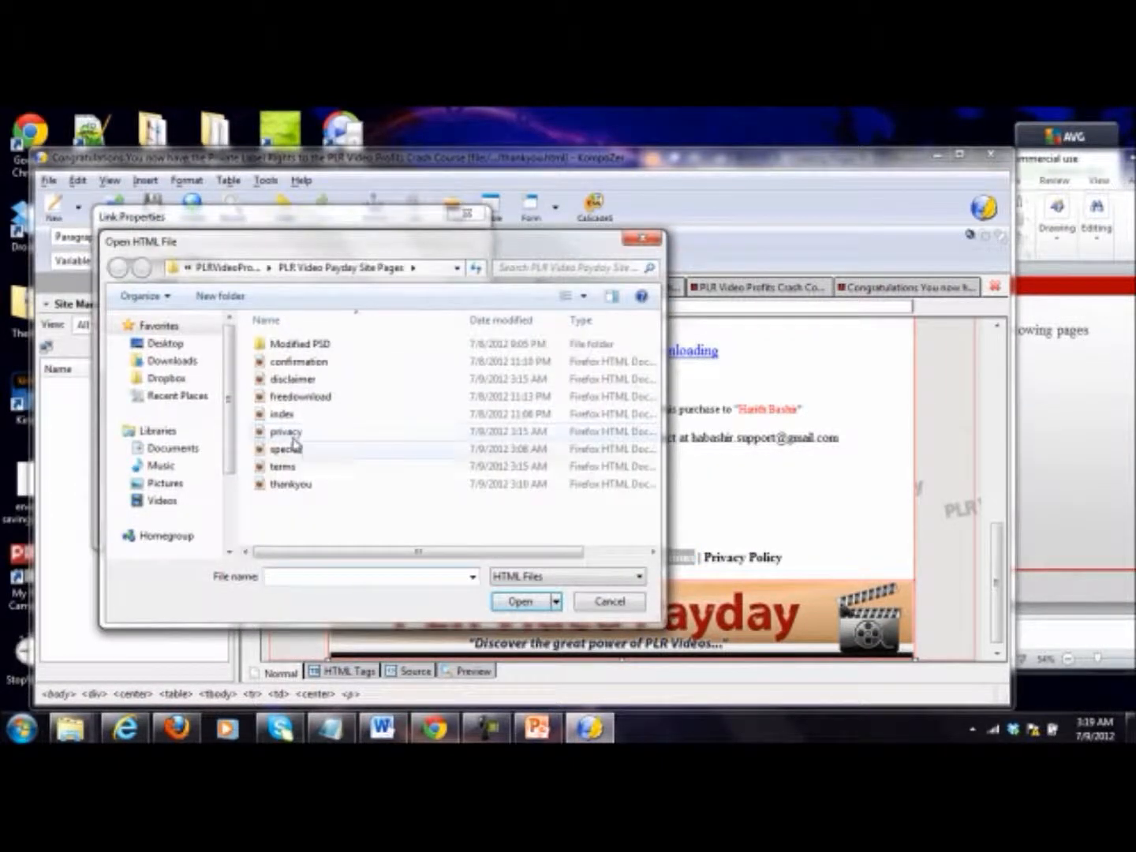
pyautogui.doubleClick(300, 468)
pyautogui.click(311, 522)
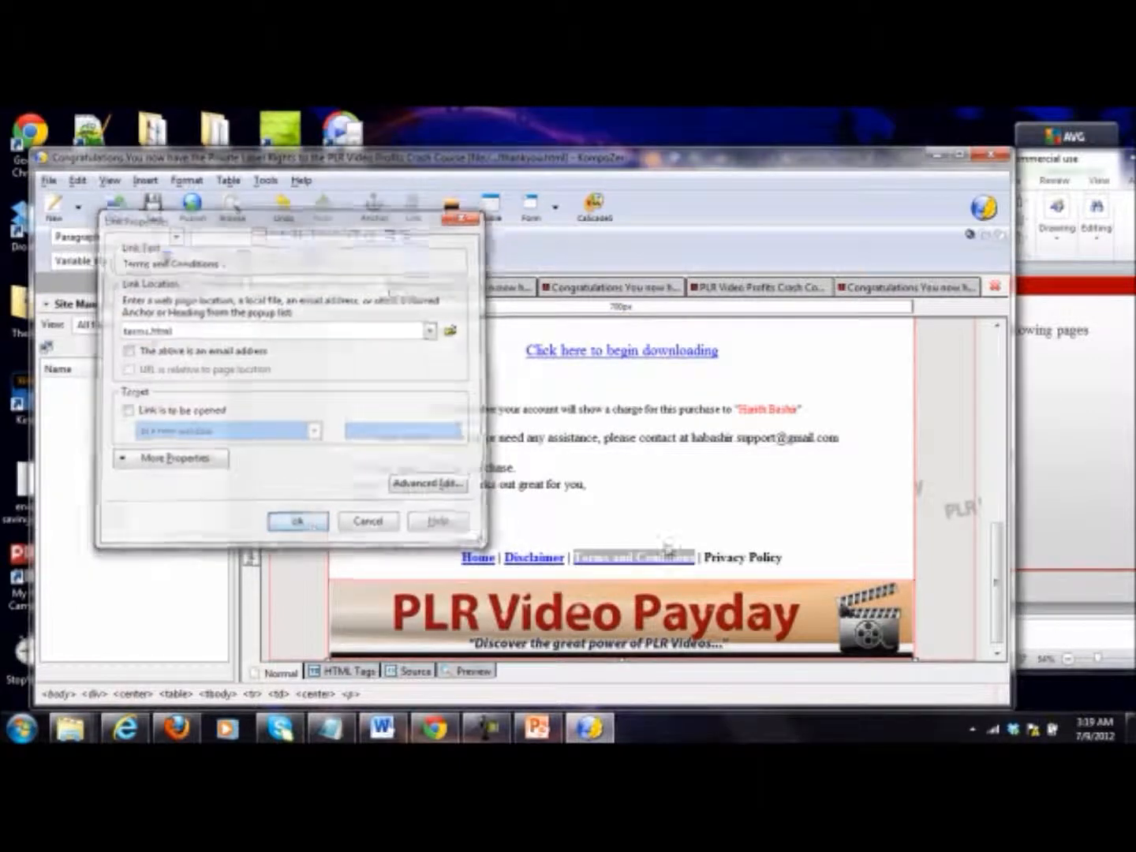
# Step: Link "Privacy Policy" in the thank-you page's navigation line to the local file privacy.html
pyautogui.moveTo(786, 557); pyautogui.dragTo(712, 560)
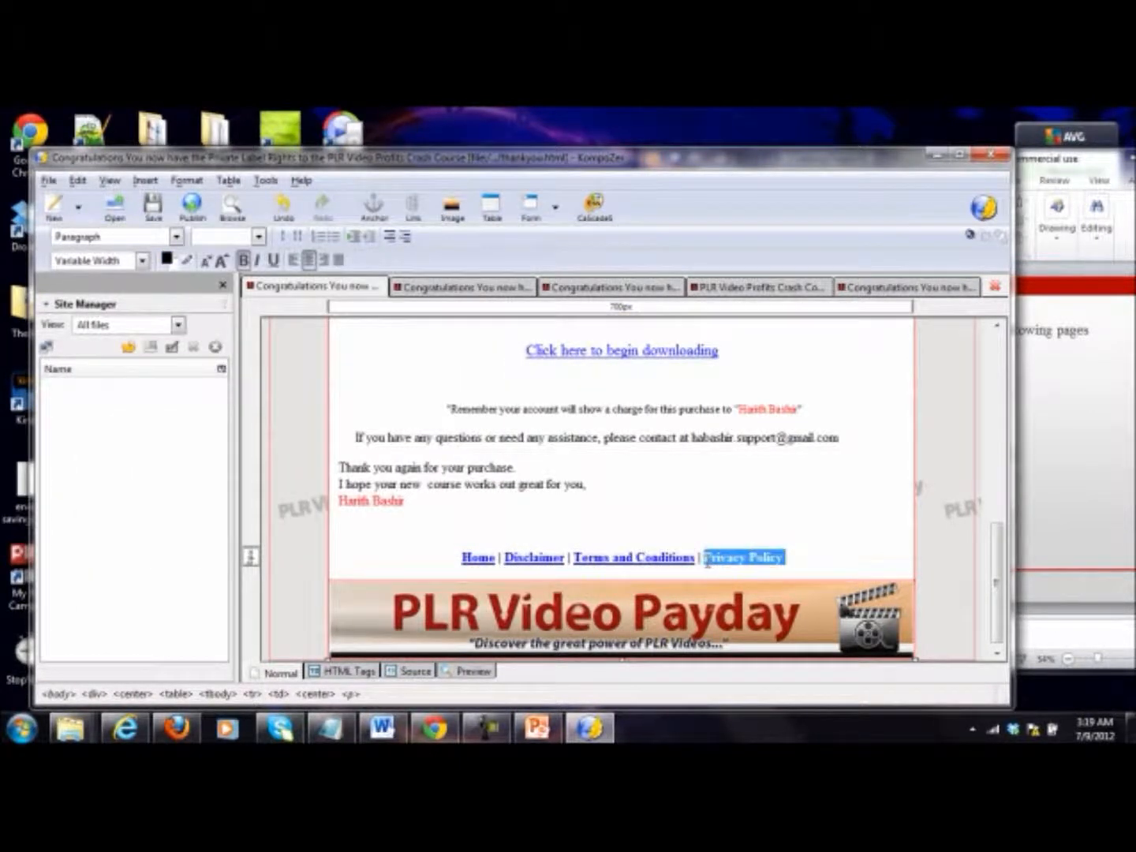
pyautogui.rightClick(719, 560)
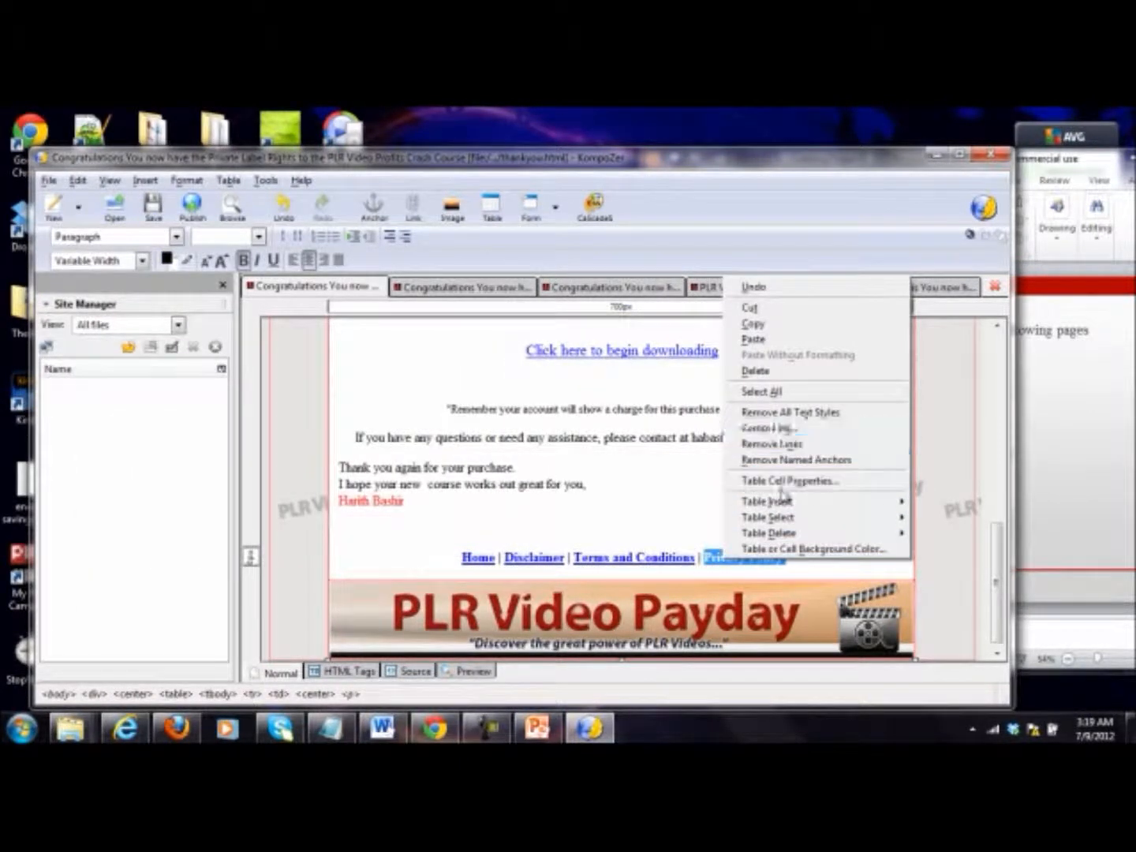
pyautogui.click(777, 445)
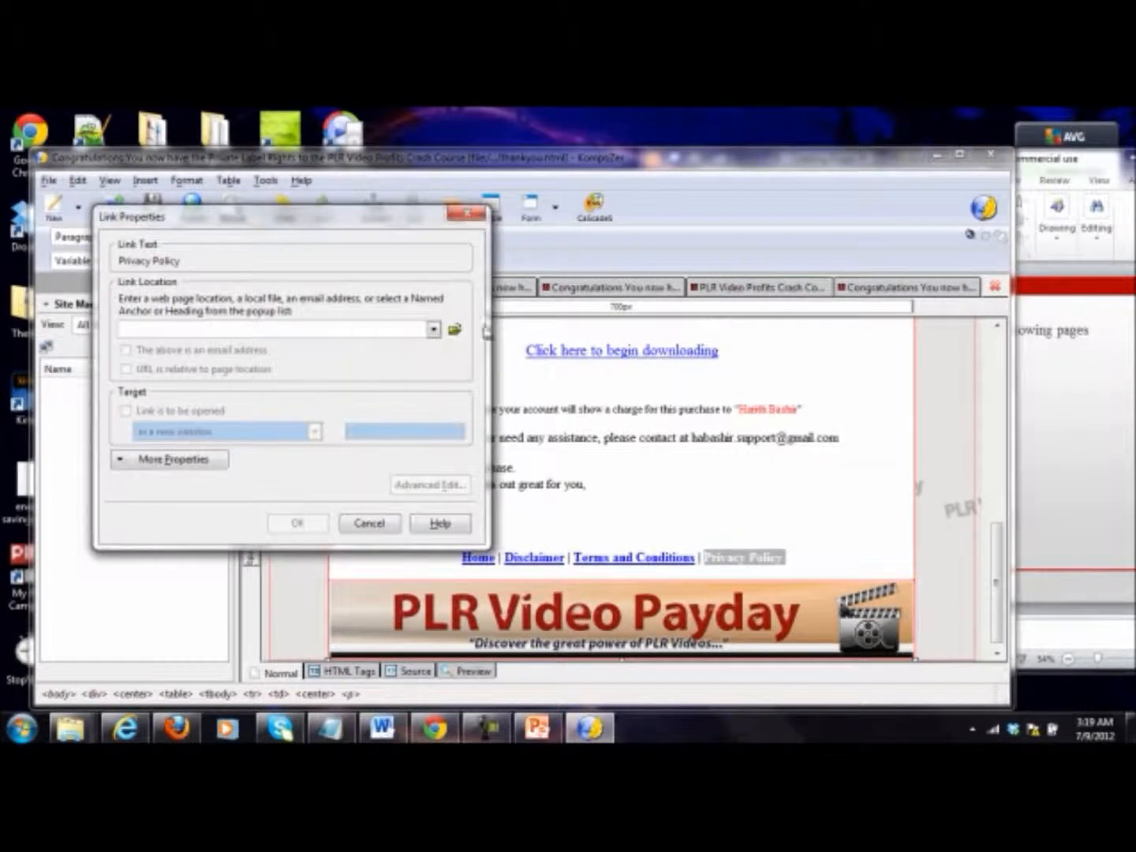
pyautogui.click(457, 333)
pyautogui.doubleClick(291, 434)
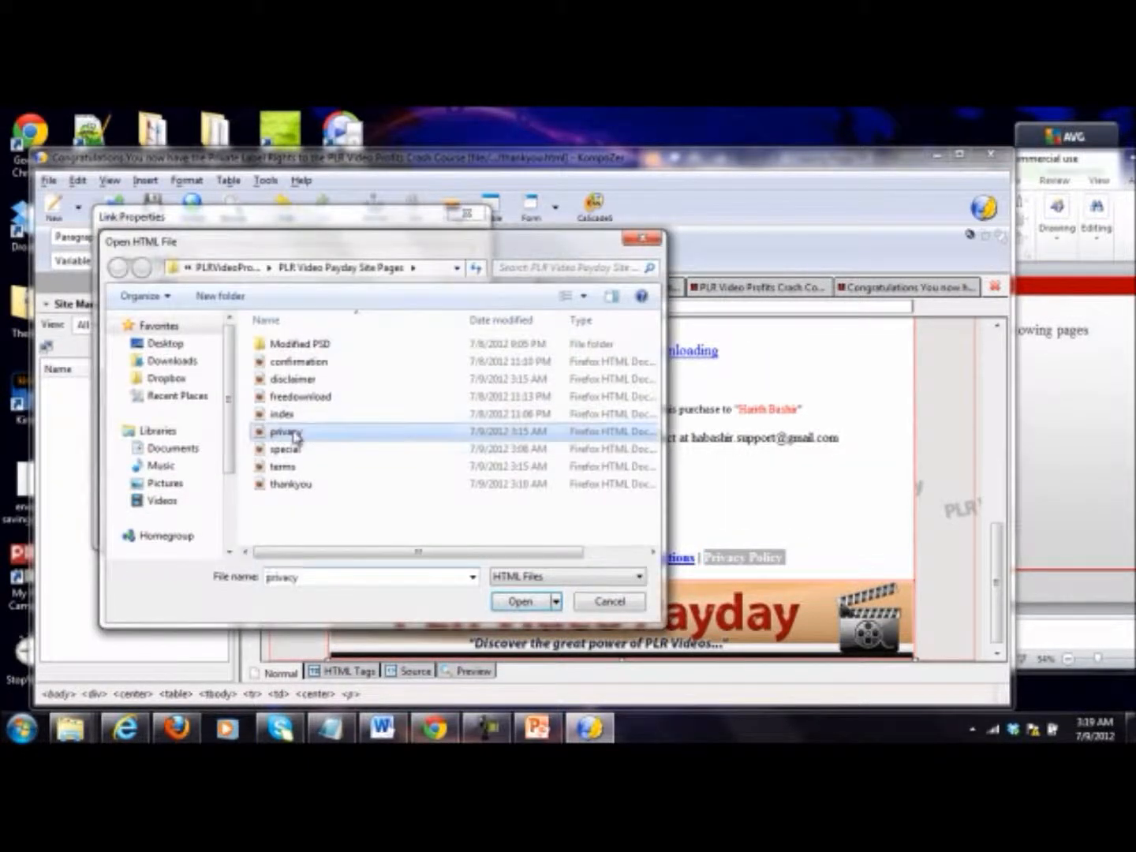
pyautogui.click(311, 523)
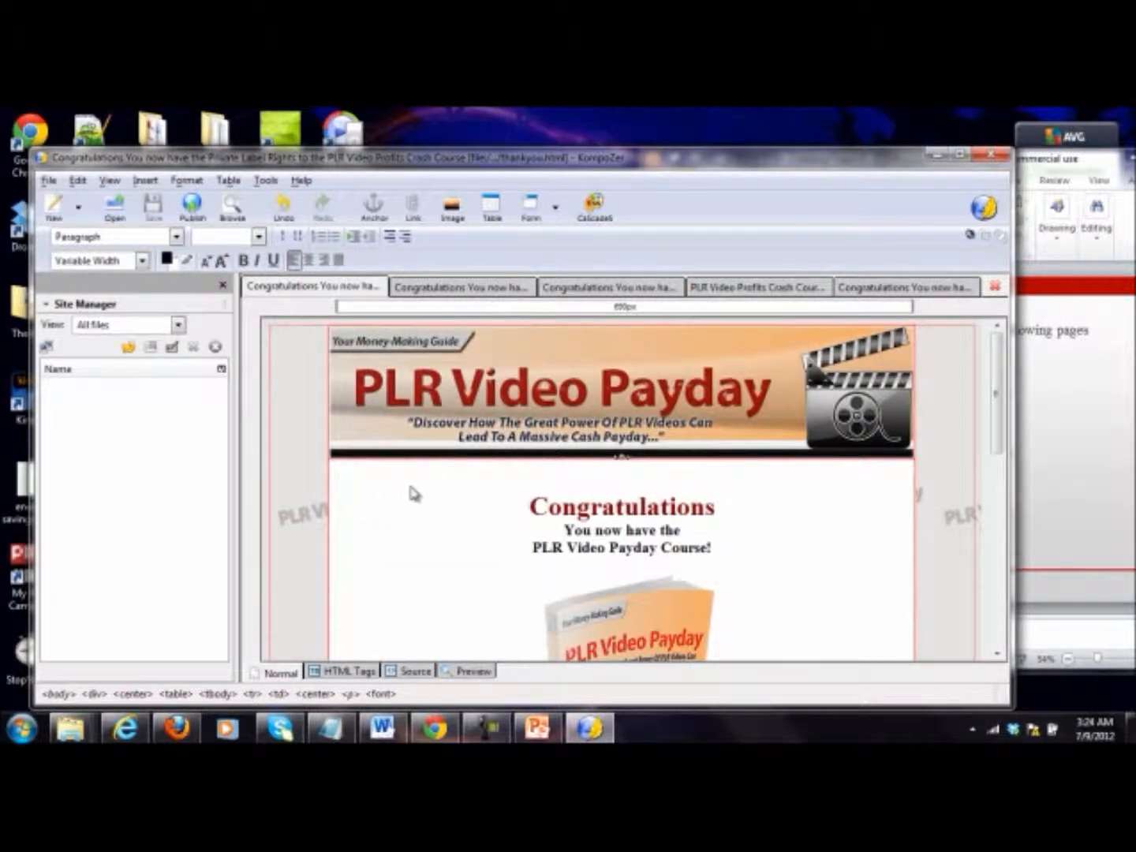
# Step: Review the thank-you page from header to footer navigation and check the title tag in its source code
pyautogui.scroll(-1, 414, 530)
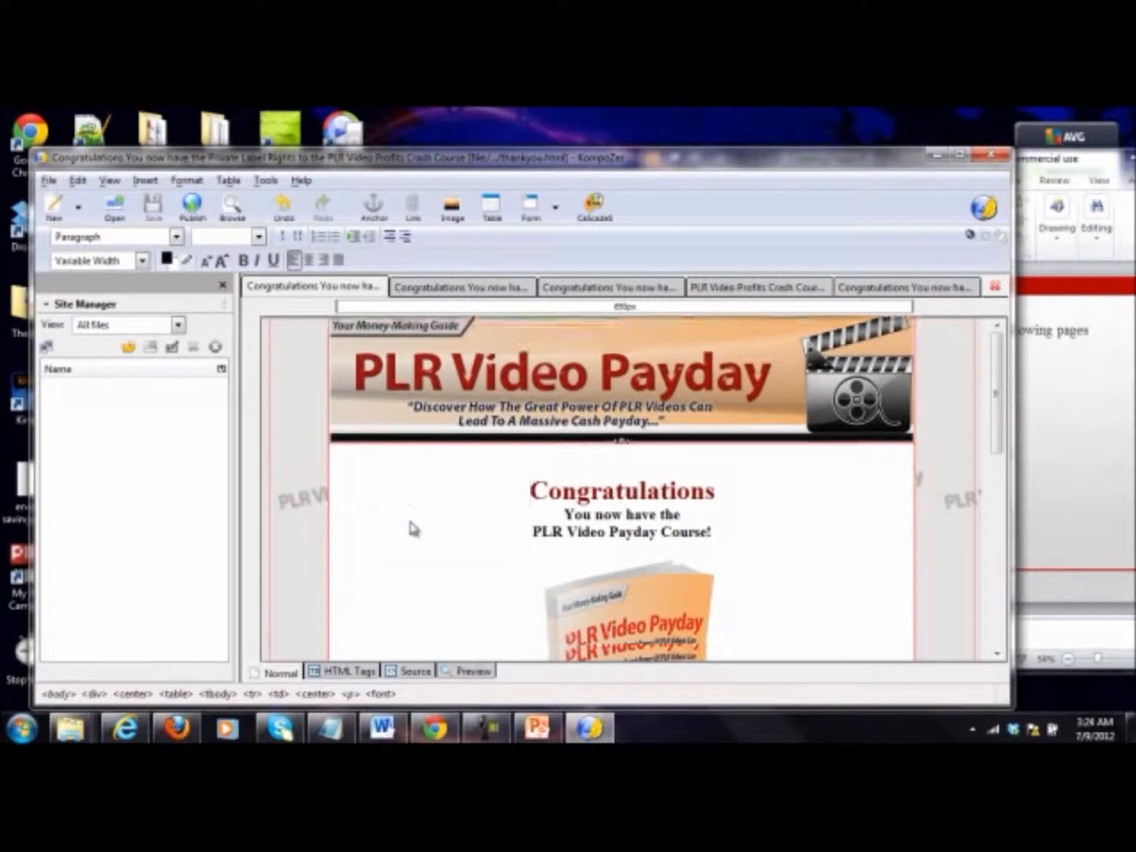
pyautogui.scroll(-10, 415, 530)
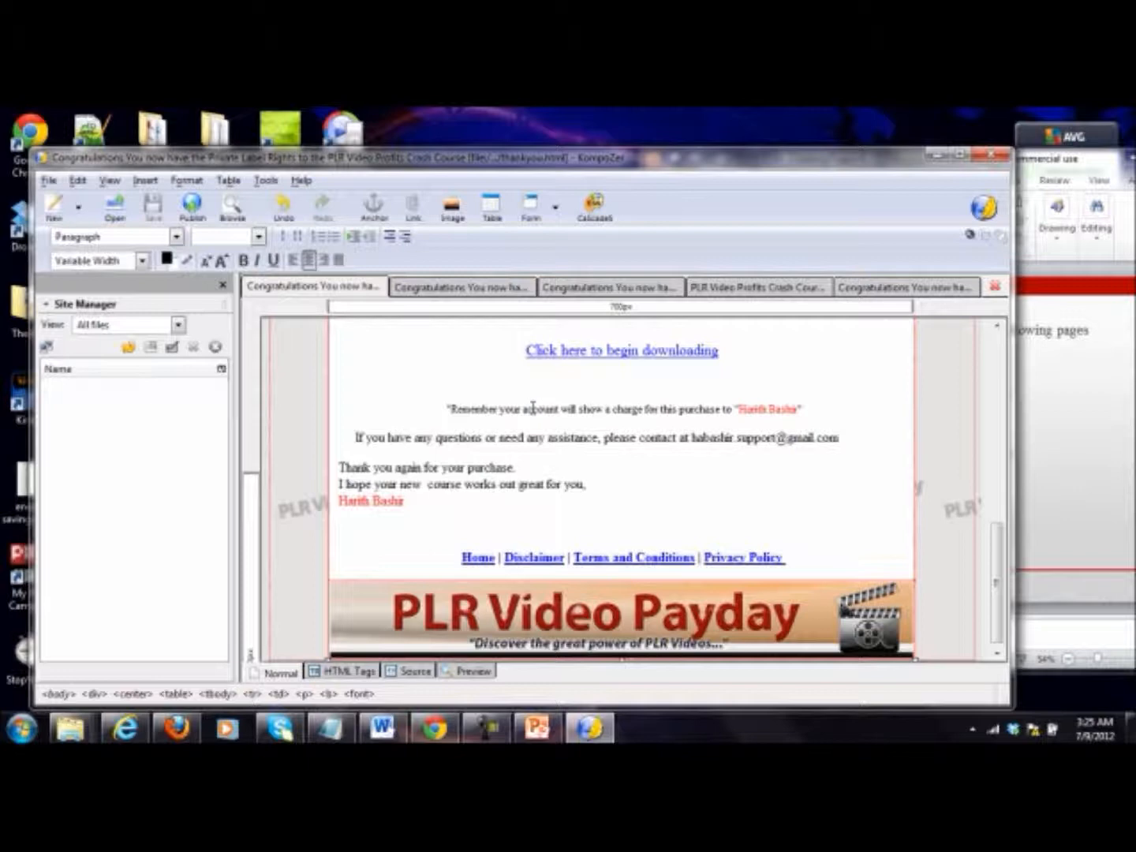
pyautogui.scroll(10, 534, 409)
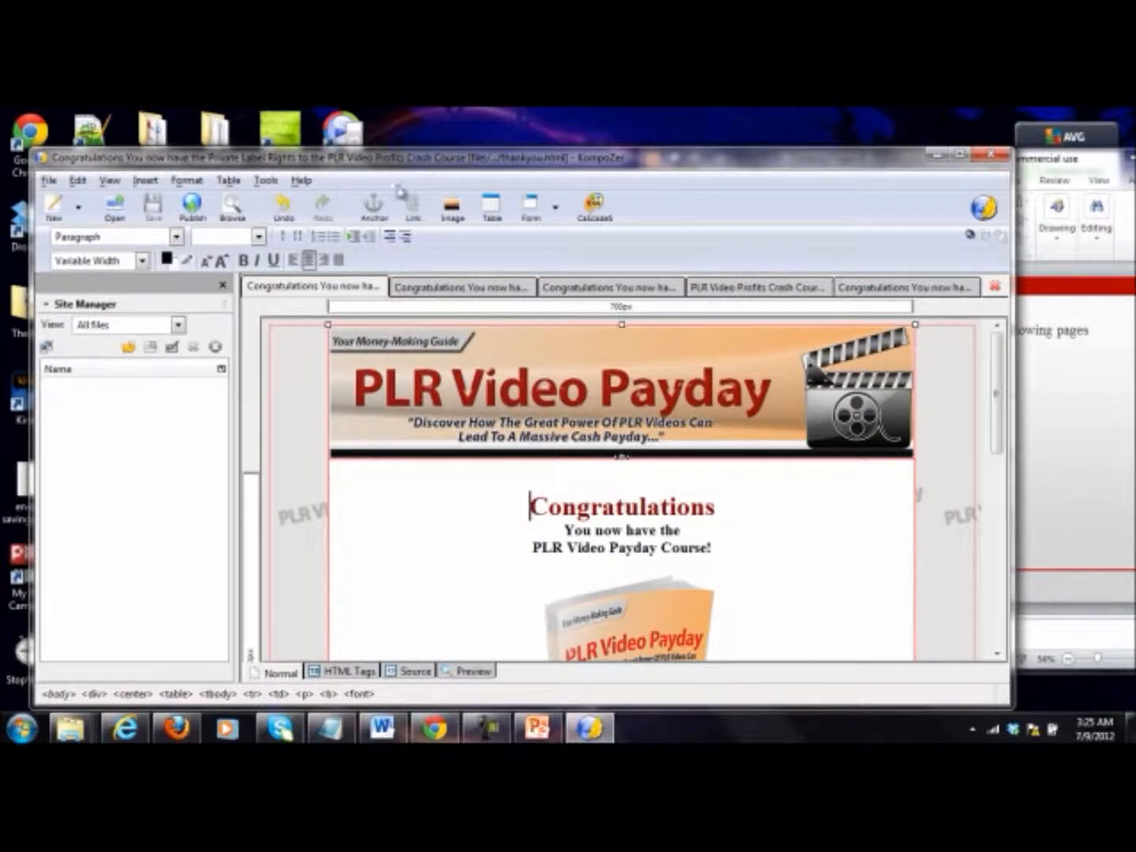
pyautogui.click(403, 672)
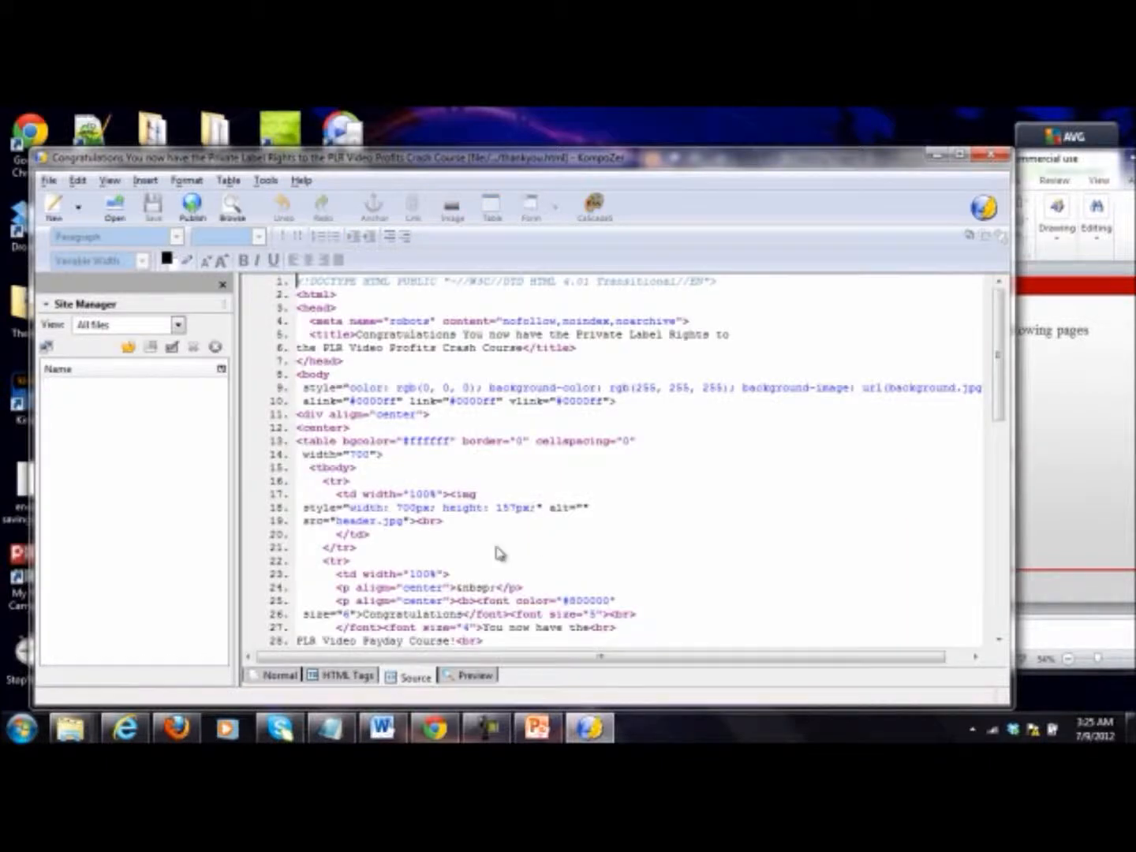
pyautogui.click(522, 362)
pyautogui.moveTo(491, 348); pyautogui.dragTo(398, 341)
pyautogui.click(378, 346)
pyautogui.click(281, 675)
pyautogui.scroll(-5, 538, 544)
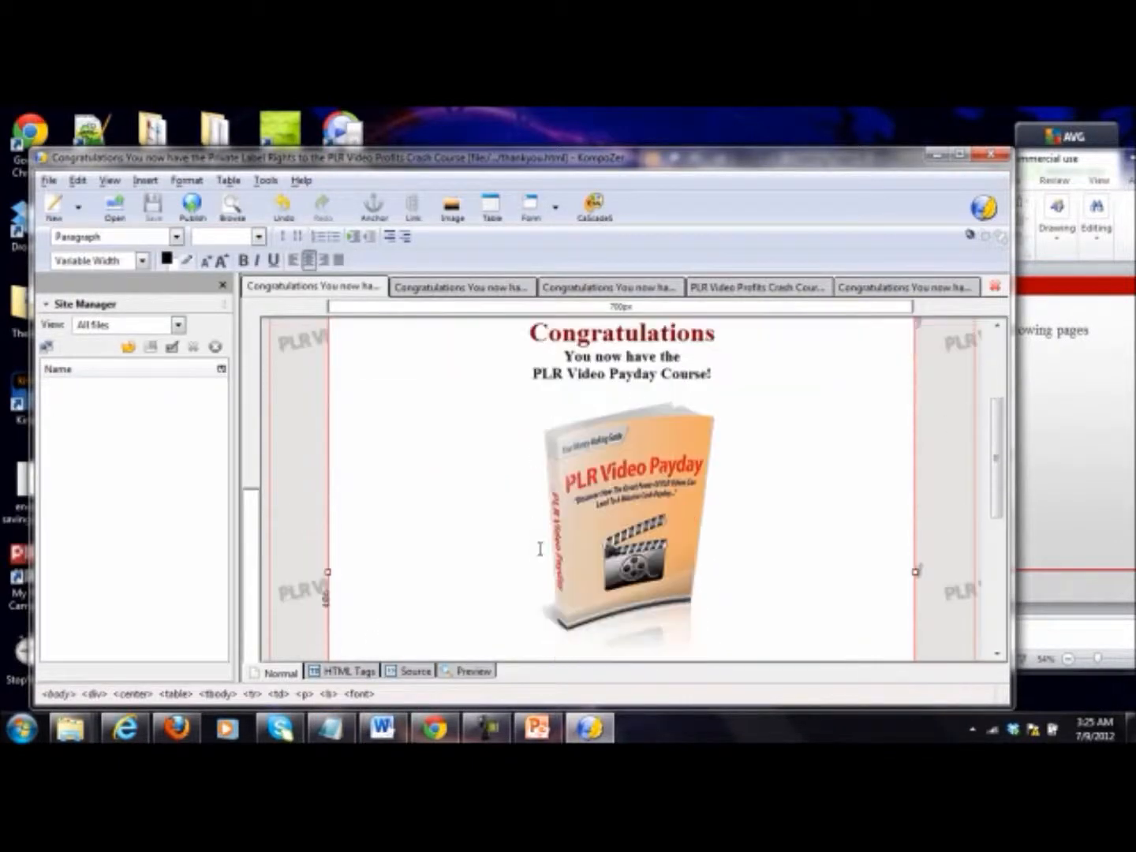
pyautogui.scroll(-4, 541, 547)
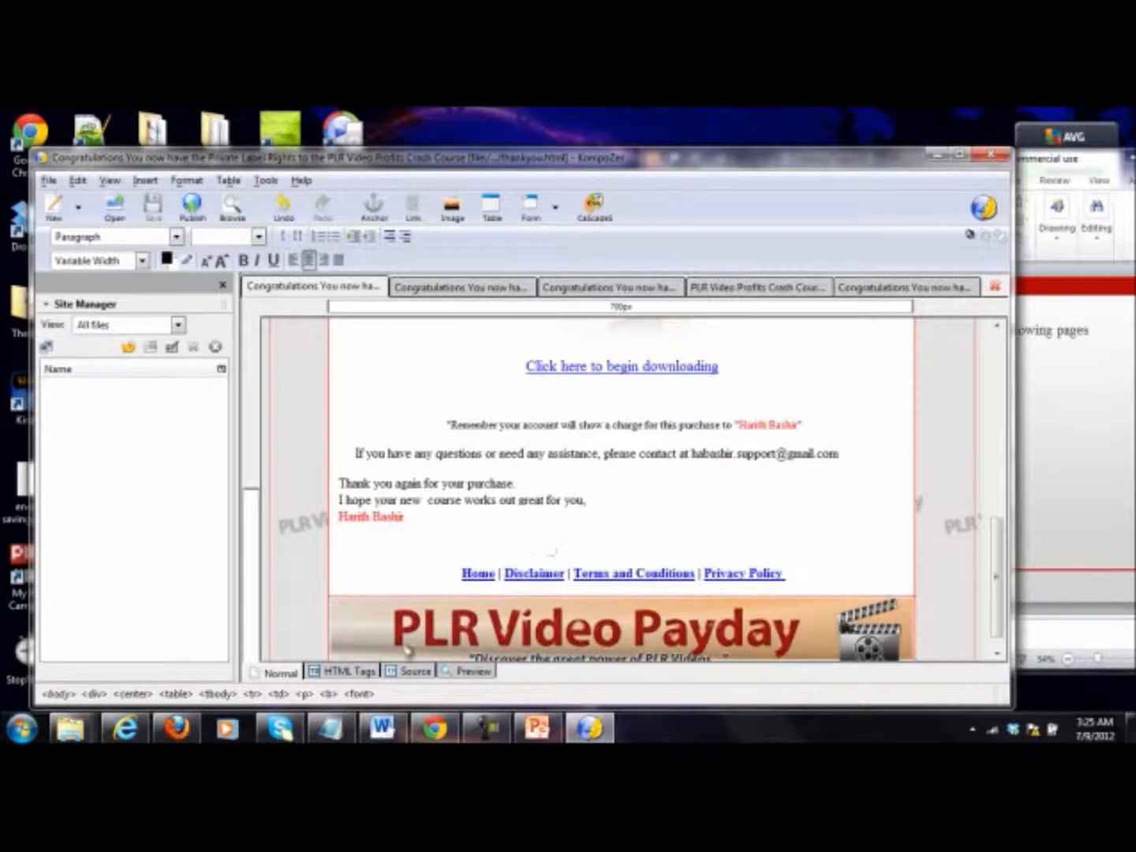
# Step: Replace the title in the disclaimer page's source code with "Disclaimer" and save the page
pyautogui.click(431, 295)
pyautogui.scroll(10, 477, 476)
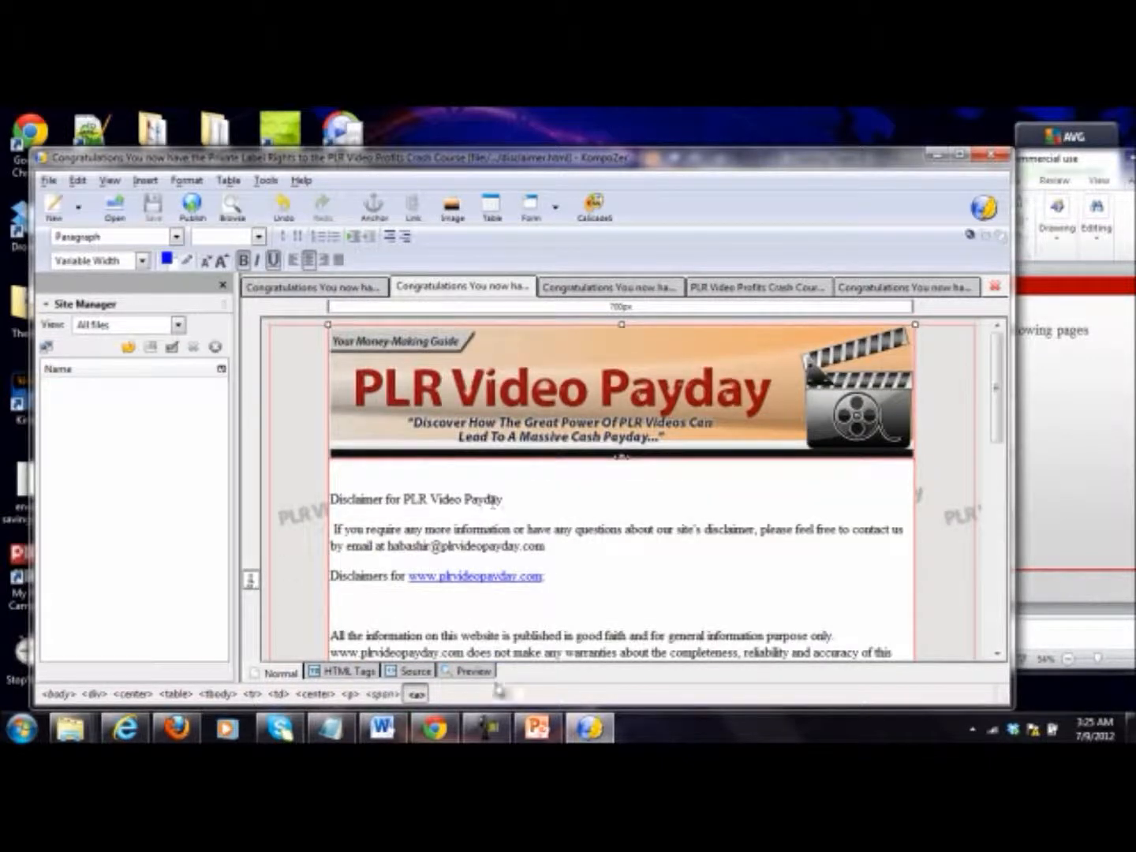
pyautogui.click(416, 671)
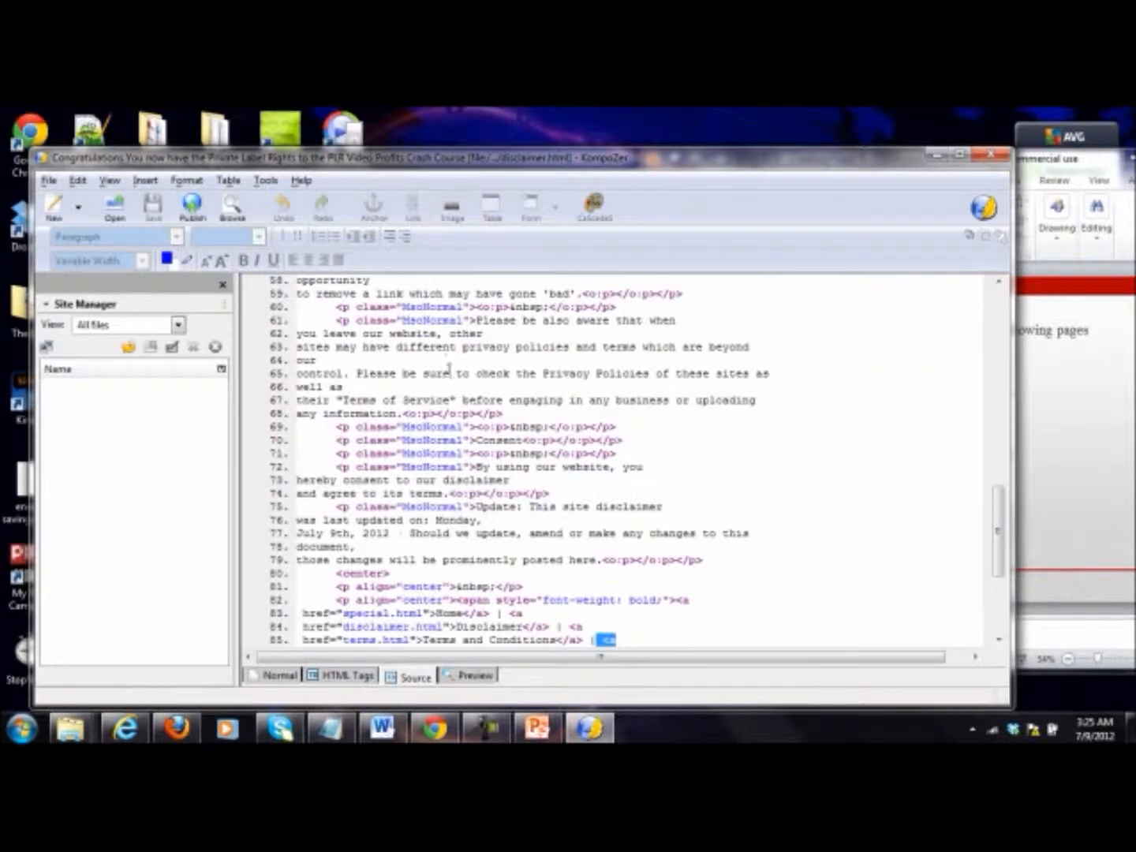
pyautogui.scroll(19, 487, 371)
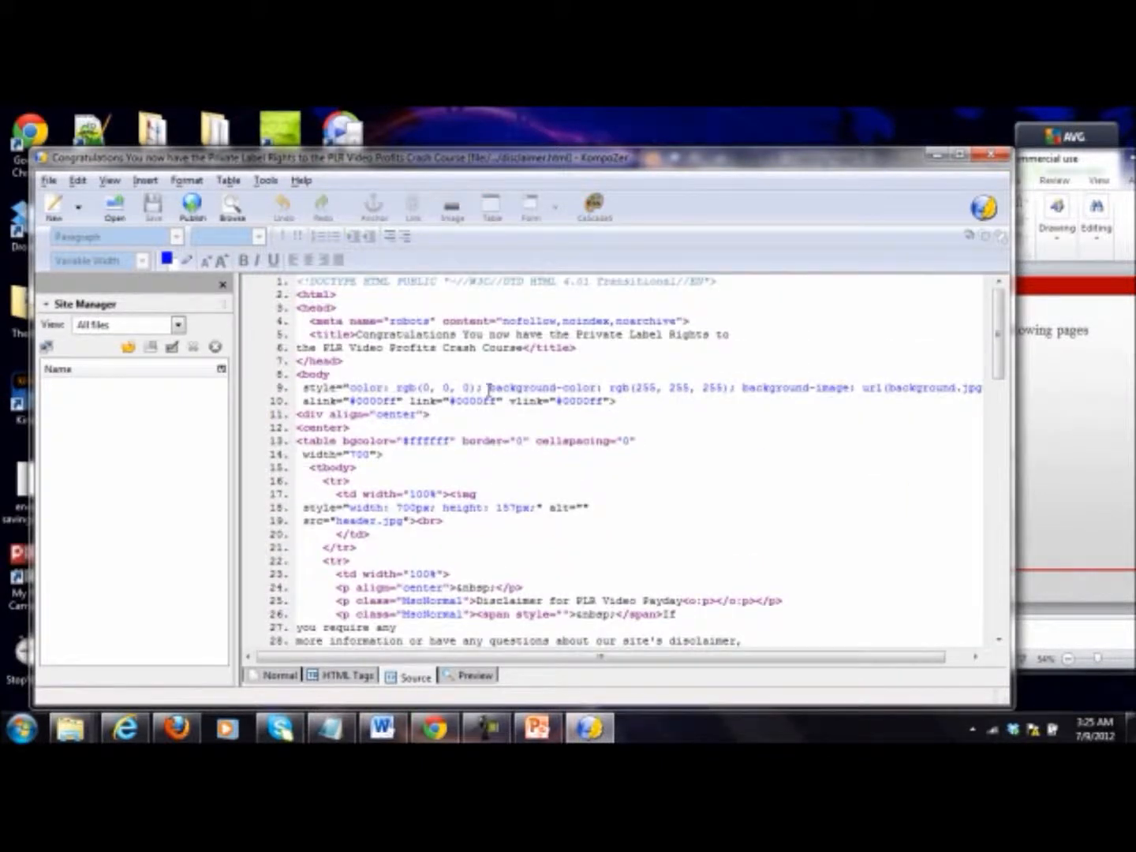
pyautogui.moveTo(522, 350); pyautogui.dragTo(390, 337)
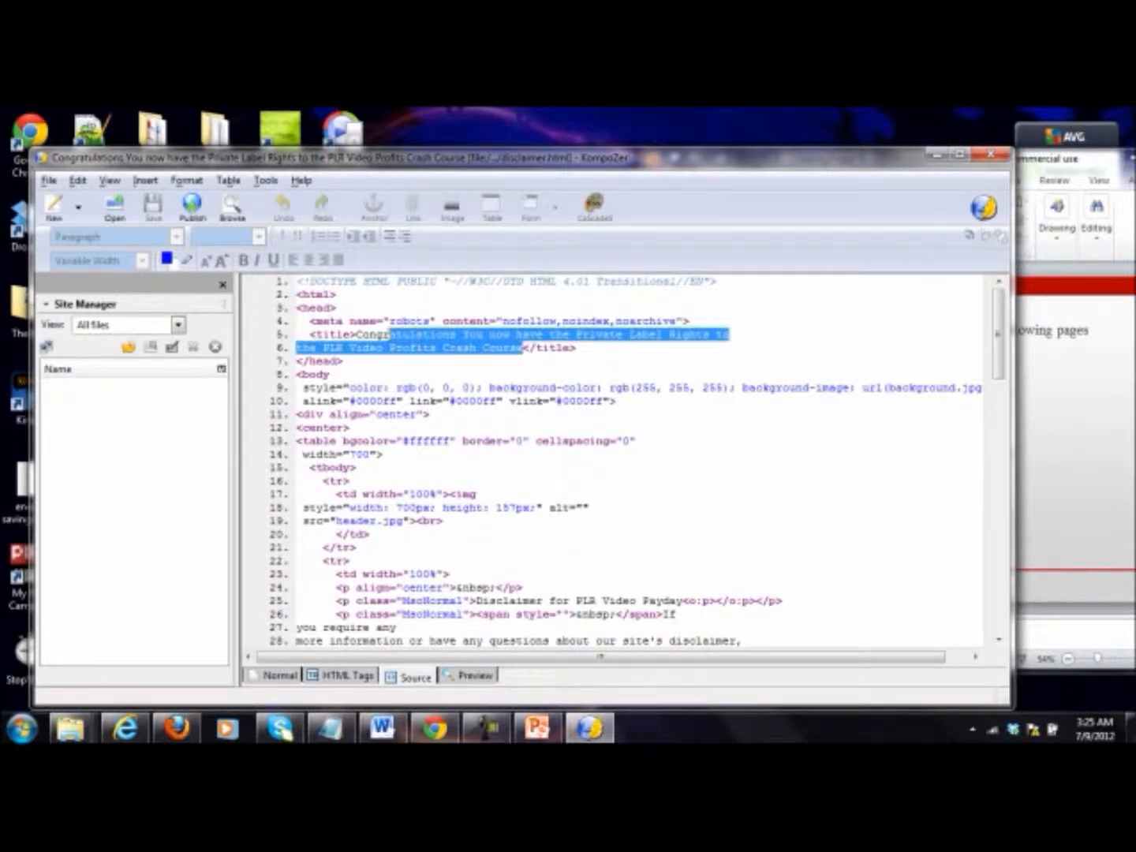
pyautogui.press('BackSpace')
pyautogui.write('C')
pyautogui.write('isclaimer</title>')
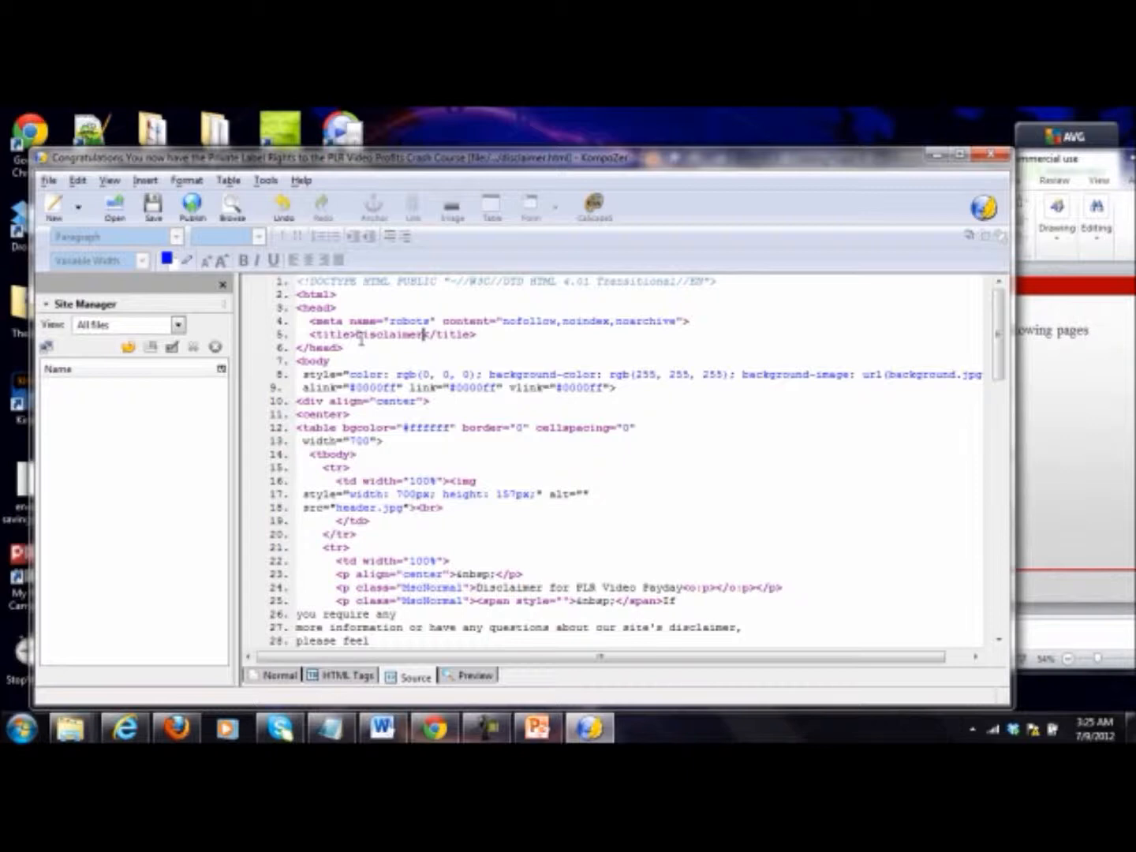
pyautogui.click(290, 675)
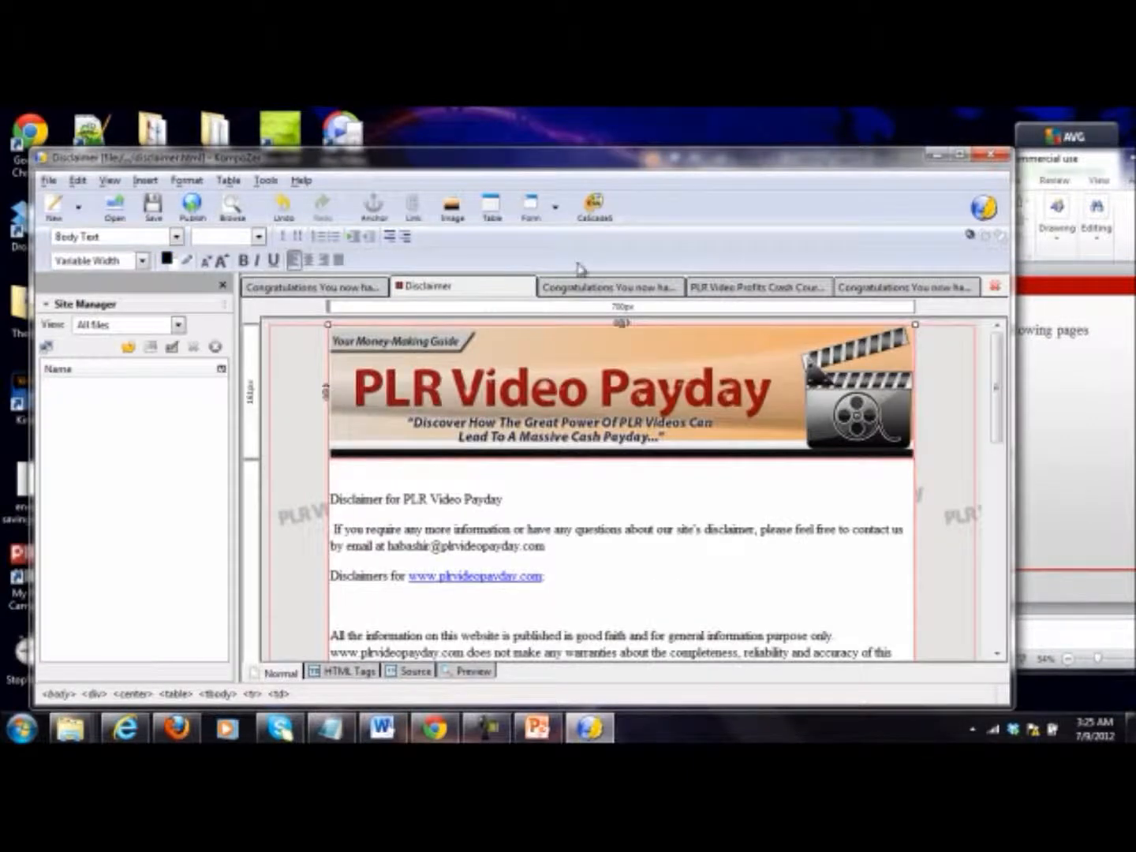
pyautogui.hotkey('ctrl', 's')
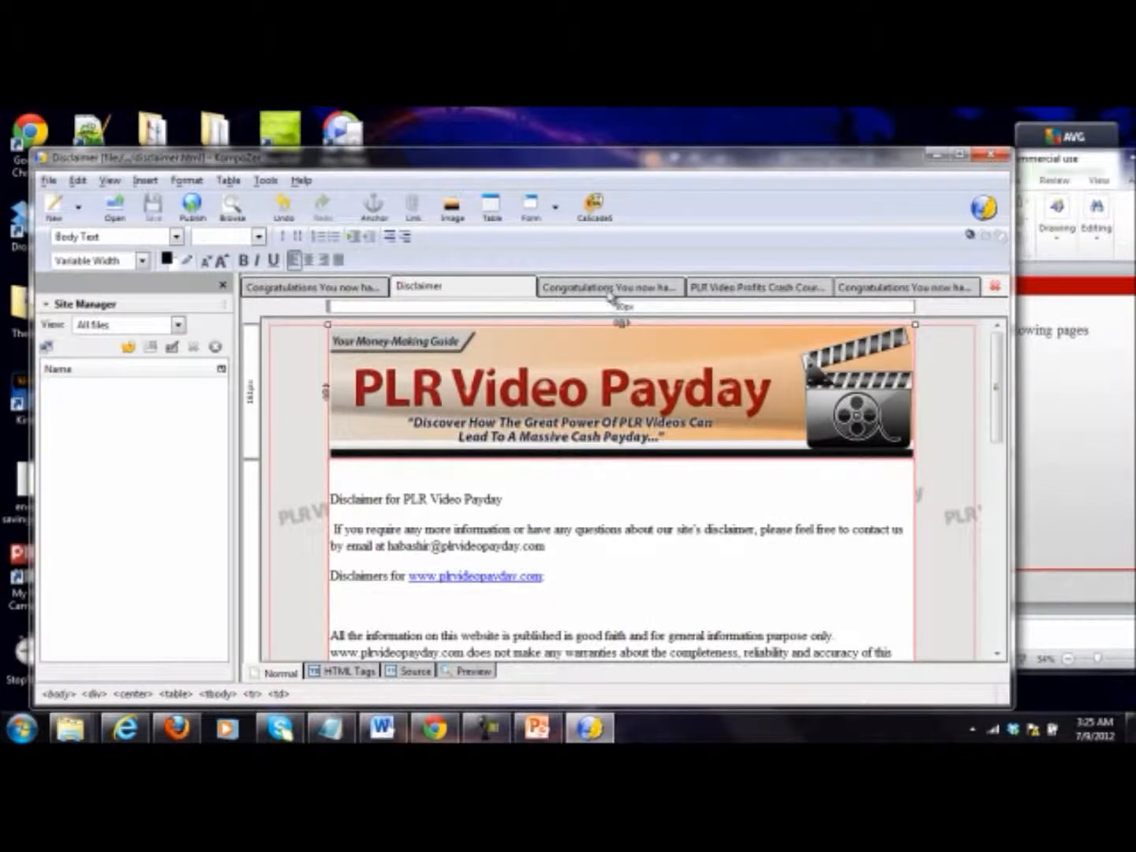
# Step: Replace the title in the source code of the terms page with "Terms and Conditions"
pyautogui.click(608, 290)
pyautogui.scroll(15, 566, 464)
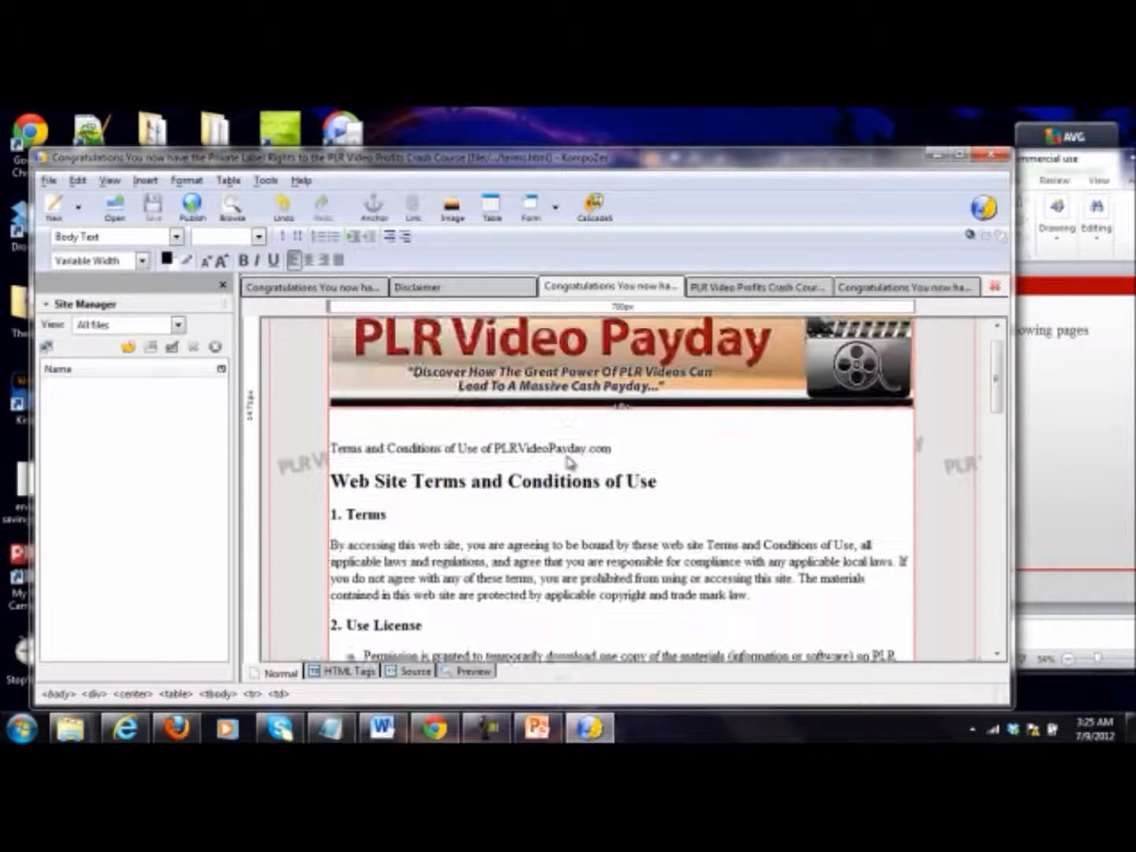
pyautogui.click(412, 671)
pyautogui.scroll(-20, 483, 422)
pyautogui.scroll(20, 484, 422)
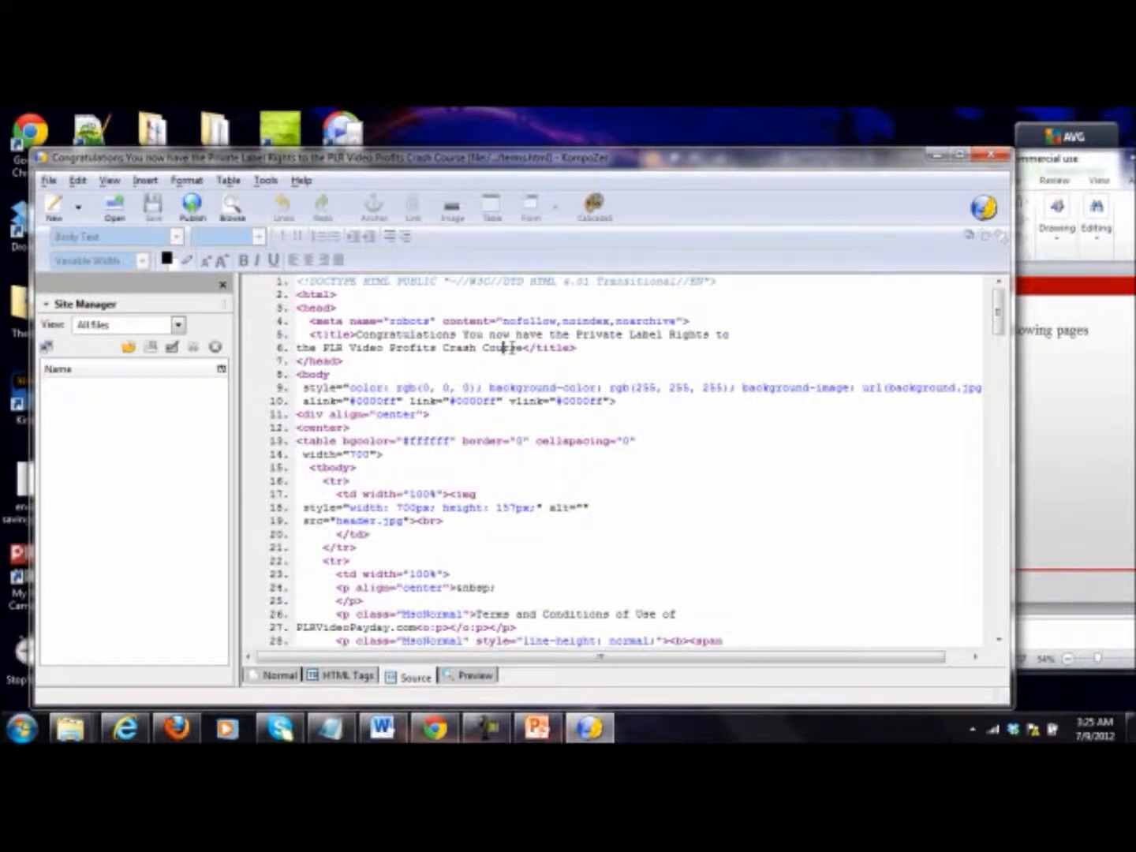
pyautogui.hotkey('shift', 'Up')
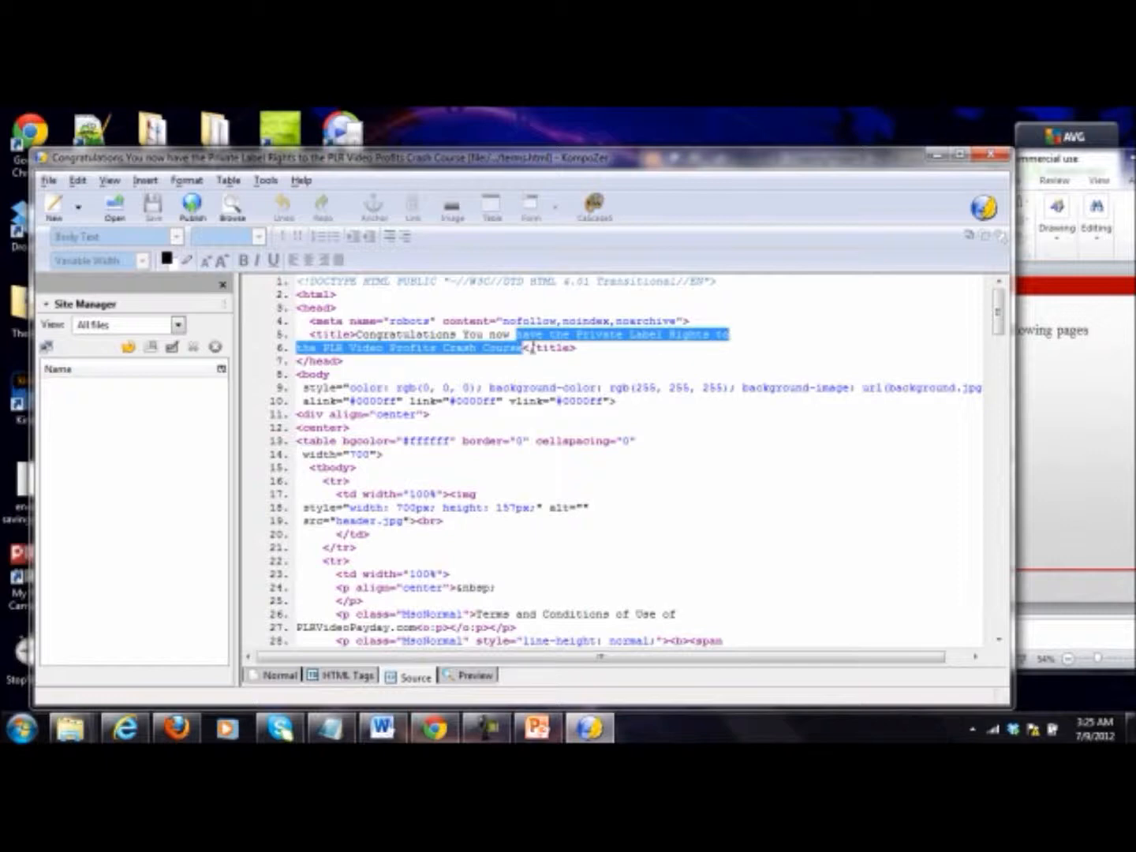
pyautogui.hotkey('shift', 'Left')
pyautogui.hotkey('shift', 'Left')
pyautogui.hotkey('shift', 'Left')
pyautogui.hotkey('shift', 'Left')
pyautogui.hotkey('shift', 'Left')
pyautogui.hotkey('shift', 'Left')
pyautogui.hotkey('shift', 'Left')
pyautogui.hotkey('shift', 'Left')
pyautogui.hotkey('shift', 'Left')
pyautogui.hotkey('shift', 'Left')
pyautogui.hotkey('shift', 'Left')
pyautogui.hotkey('shift', 'Left')
pyautogui.hotkey('shift', 'Left')
pyautogui.hotkey('shift', 'Left')
pyautogui.hotkey('shift', 'Left')
pyautogui.hotkey('shift', 'Left')
pyautogui.hotkey('shift', 'Left')
pyautogui.hotkey('shift', 'Left')
pyautogui.hotkey('shift', 'Left')
pyautogui.hotkey('shift', 'Left')
pyautogui.write('Terms and Condit')
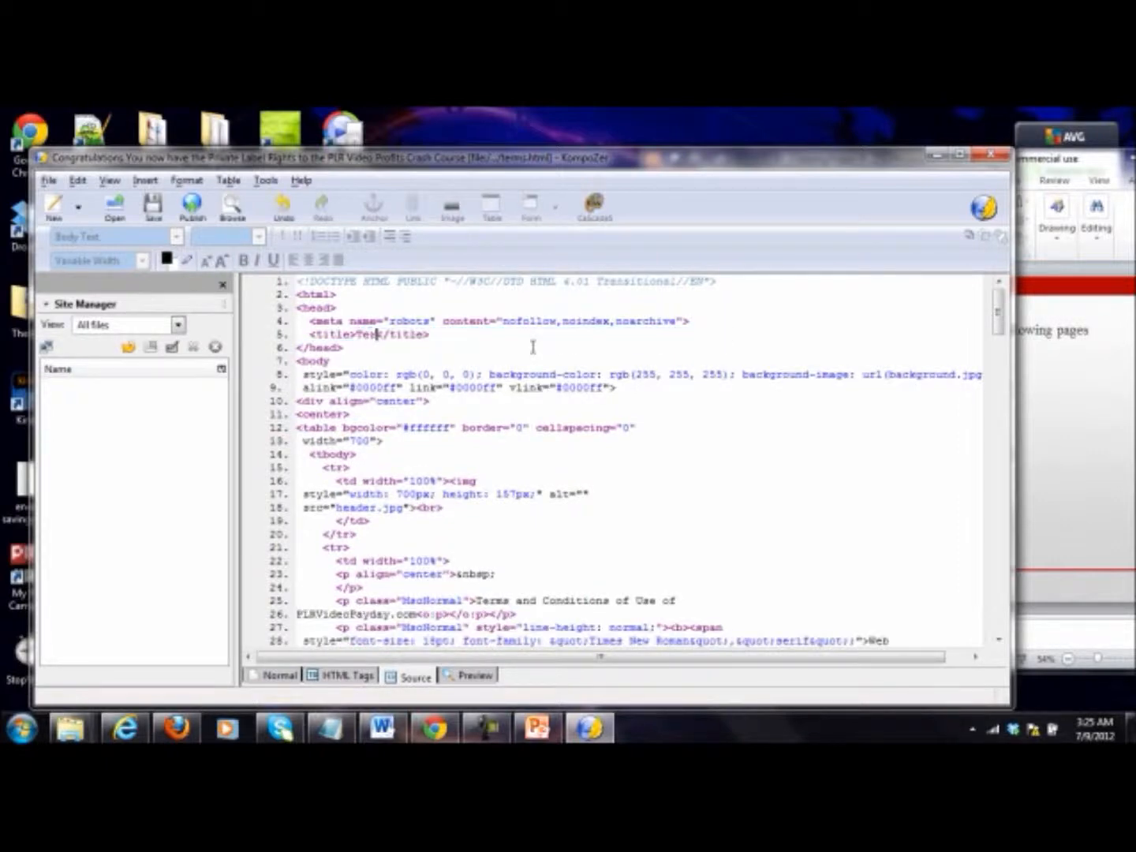
pyautogui.write('ions')
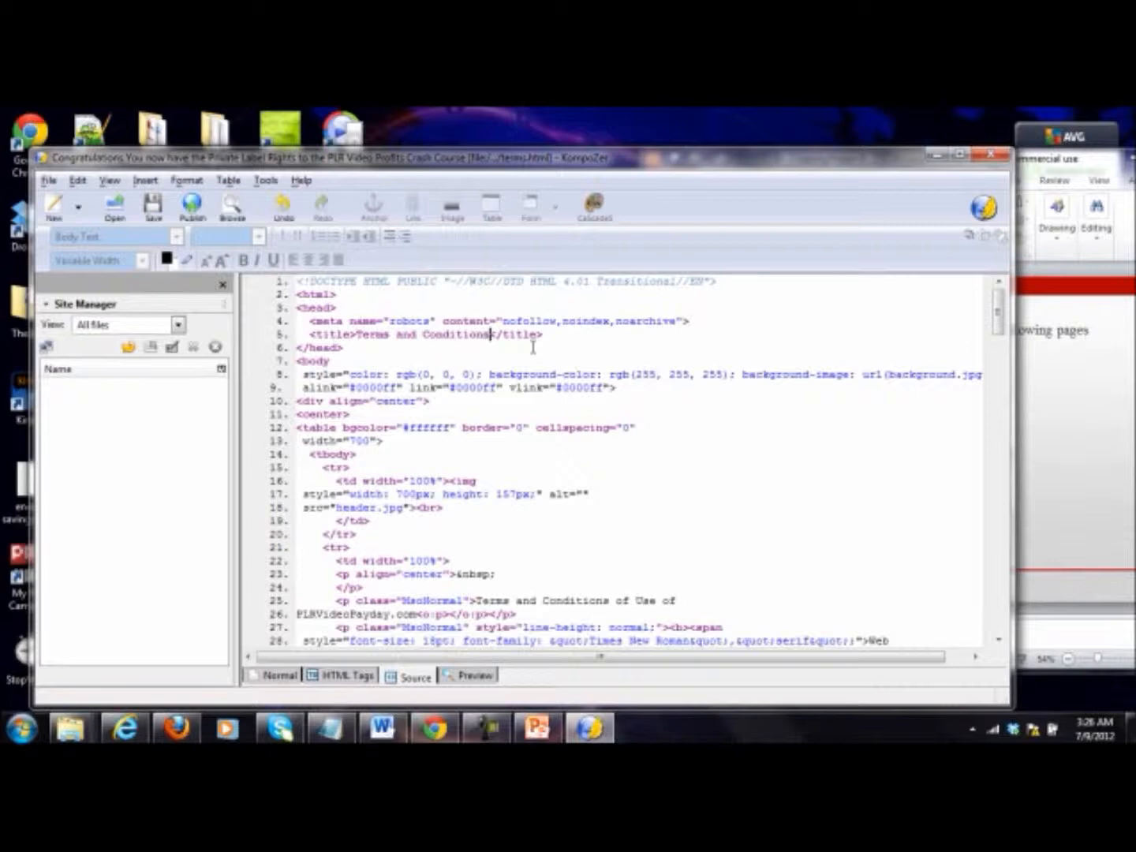
# Step: Return the terms page to its normal view and save it
pyautogui.click(290, 679)
pyautogui.click(152, 206)
# Step: Replace "Profits" with "Payday" in the title within the special offer page's source code
pyautogui.click(756, 285)
pyautogui.scroll(15, 631, 467)
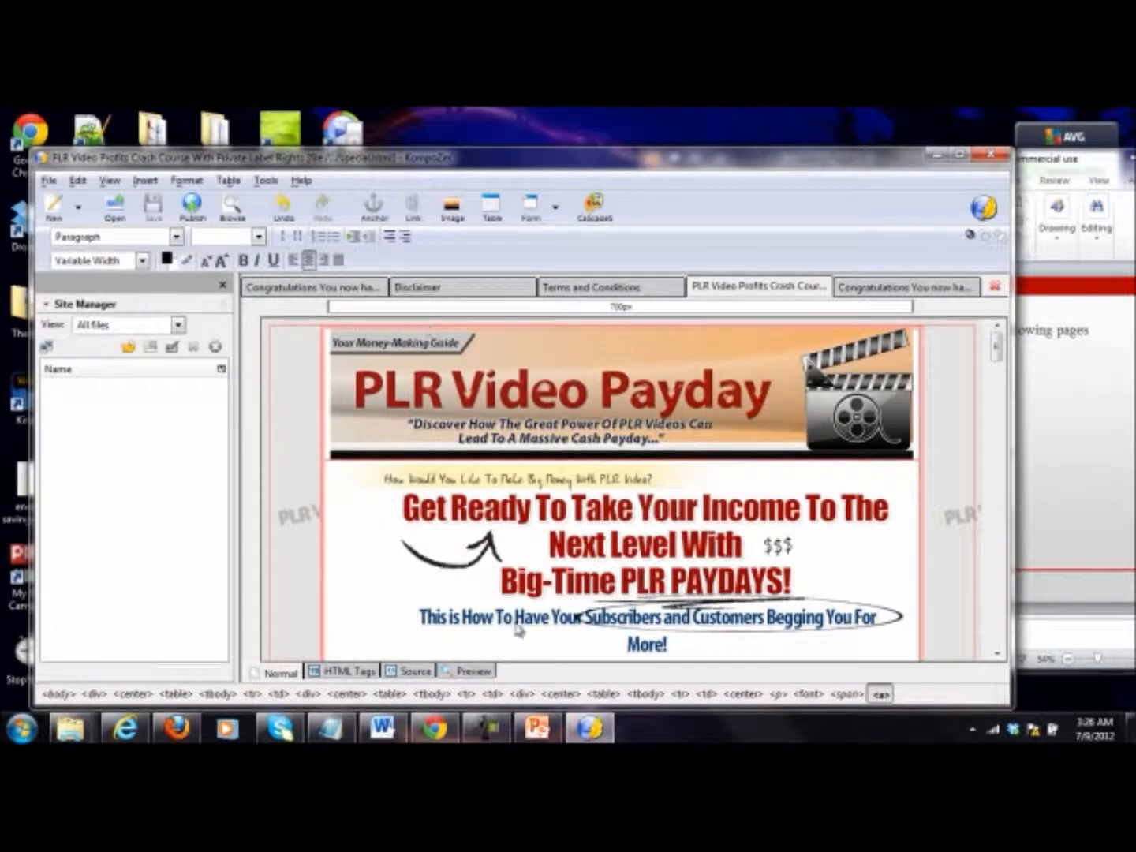
pyautogui.click(415, 675)
pyautogui.scroll(20, 472, 537)
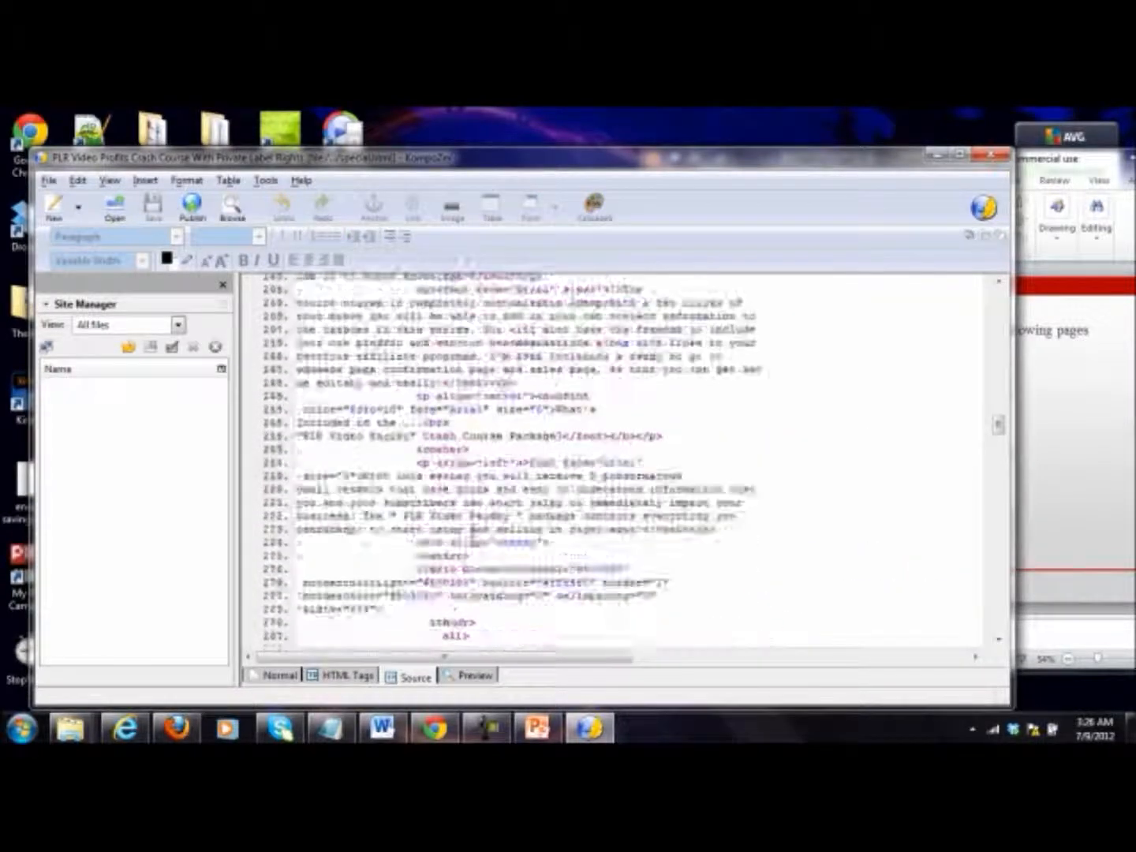
pyautogui.doubleClick(445, 321)
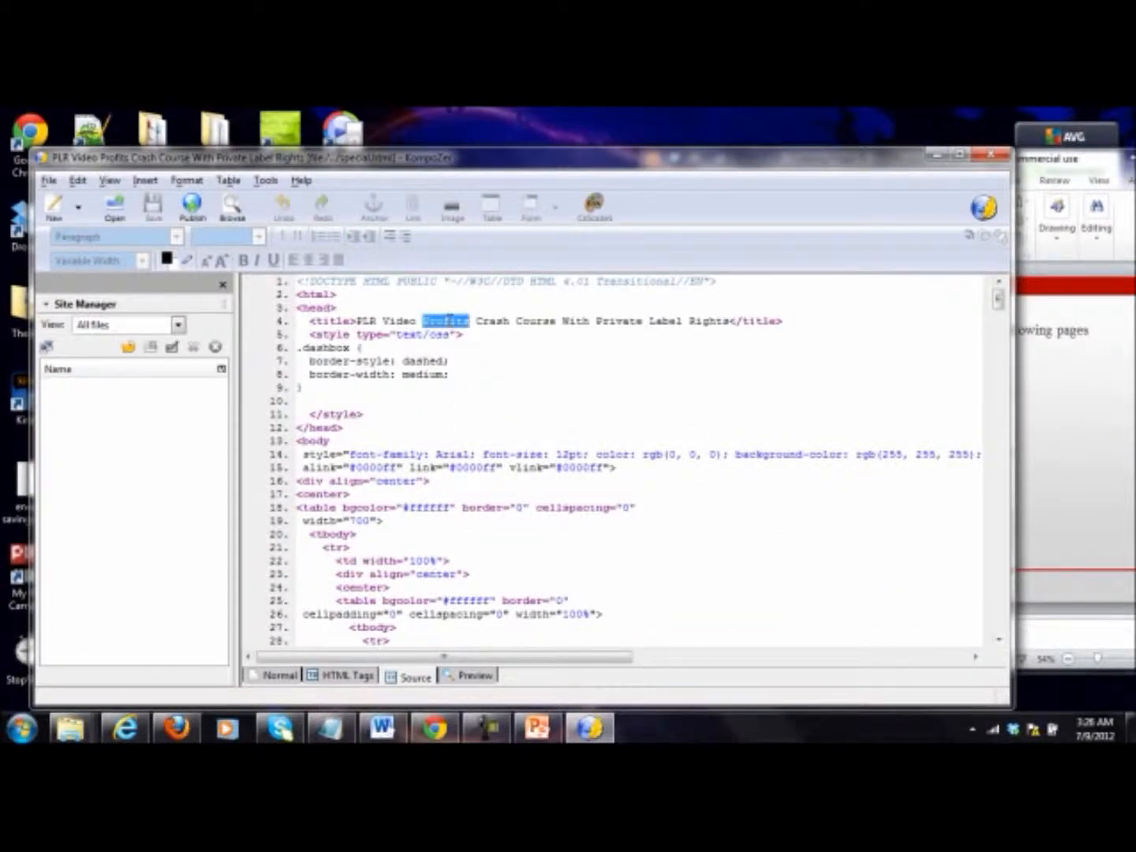
pyautogui.write('Payday')
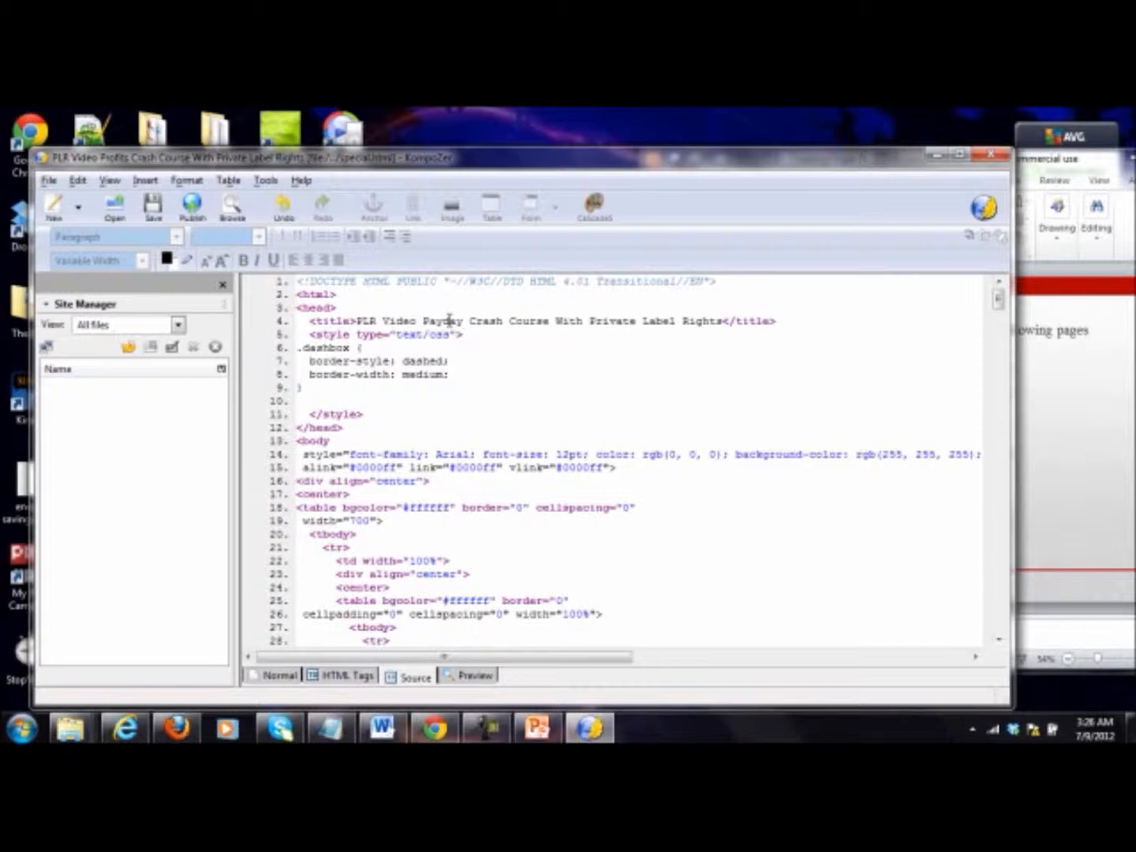
pyautogui.write(': Sepcia')
# Step: Replace "Crash Course" in the special page's title so it reads "PLR Video Payday: Special Offer With Private Label Rights", and save the page
pyautogui.press('BackSpace')
pyautogui.press('BackSpace')
pyautogui.press('BackSpace')
pyautogui.press('BackSpace')
pyautogui.press('BackSpace')
pyautogui.write('pecial ')
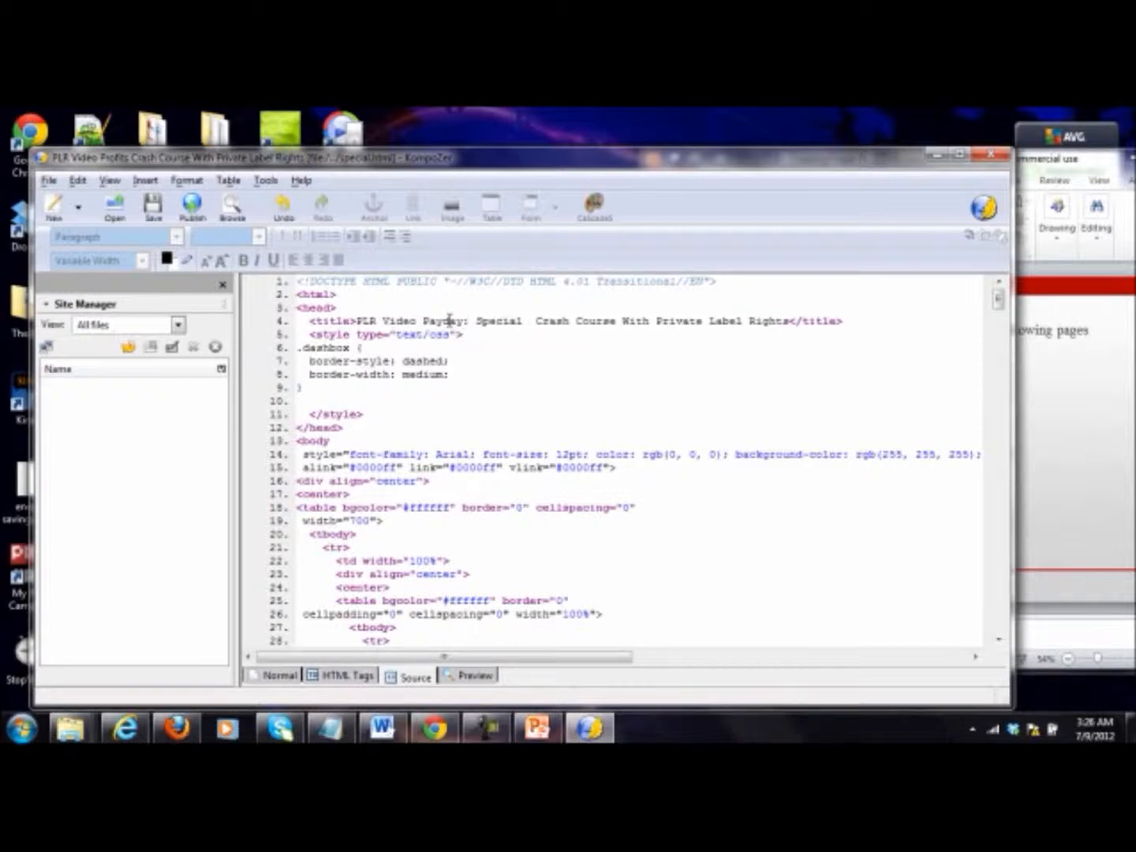
pyautogui.write('Offer')
pyautogui.hotkey('shift', 'Right')
pyautogui.hotkey('shift', 'Right')
pyautogui.hotkey('shift', 'Right')
pyautogui.hotkey('shift', 'Right')
pyautogui.hotkey('shift', 'Right')
pyautogui.hotkey('shift', 'Right')
pyautogui.hotkey('shift', 'Right')
pyautogui.hotkey('shift', 'Right')
pyautogui.hotkey('shift', 'Right')
pyautogui.hotkey('shift', 'Right')
pyautogui.hotkey('shift', 'Right')
pyautogui.hotkey('shift', 'Right')
pyautogui.hotkey('shift', 'Right')
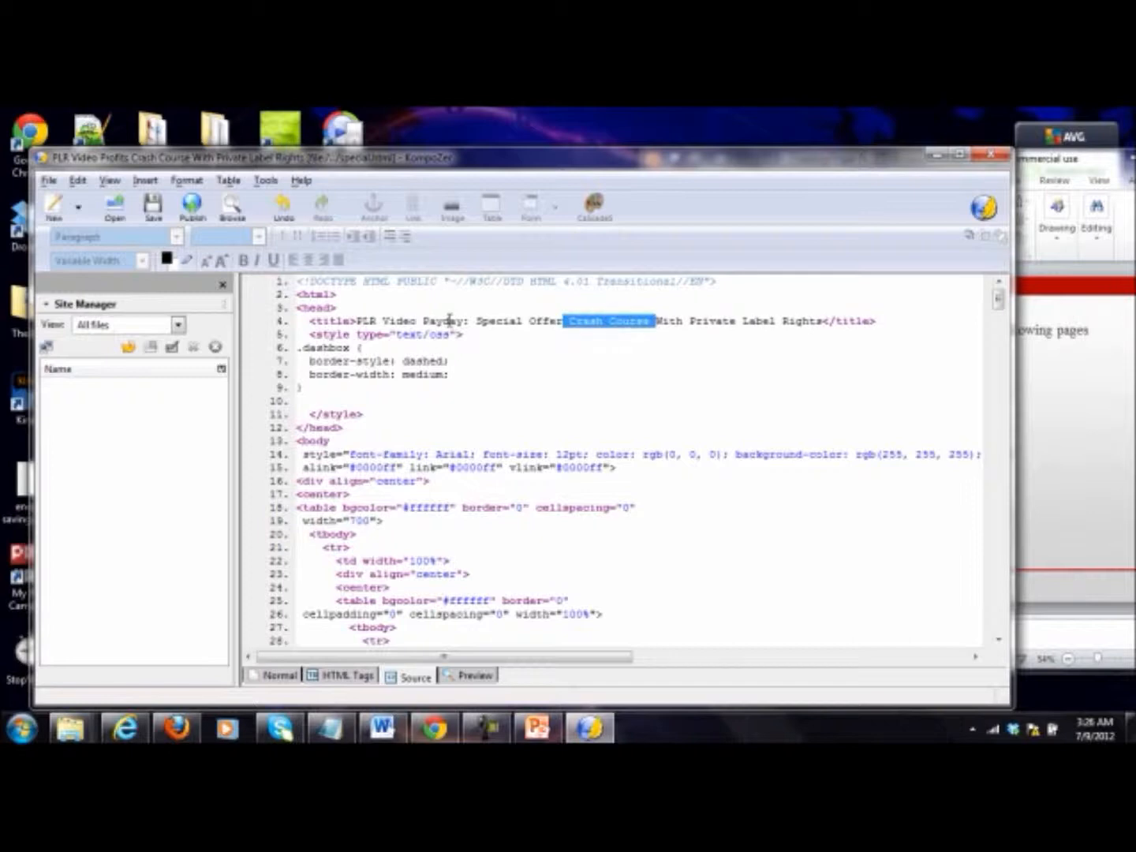
pyautogui.press('Delete')
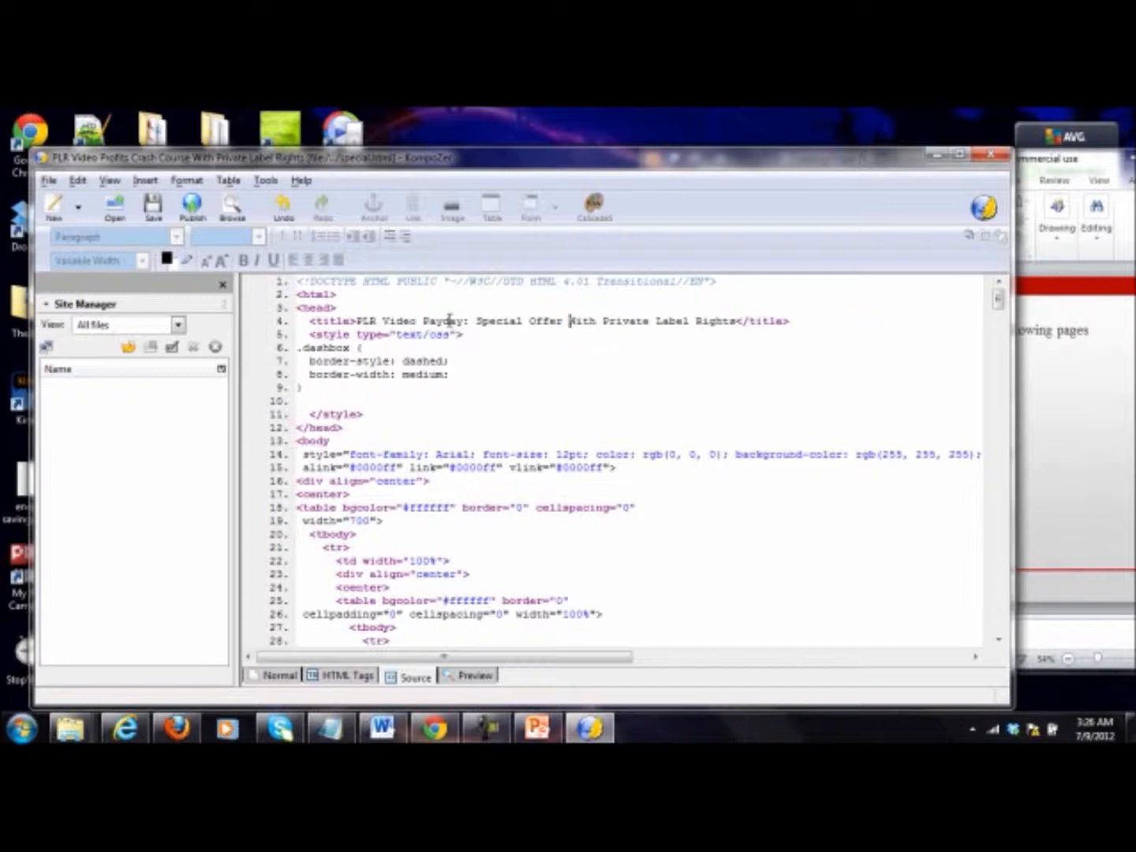
pyautogui.click(154, 207)
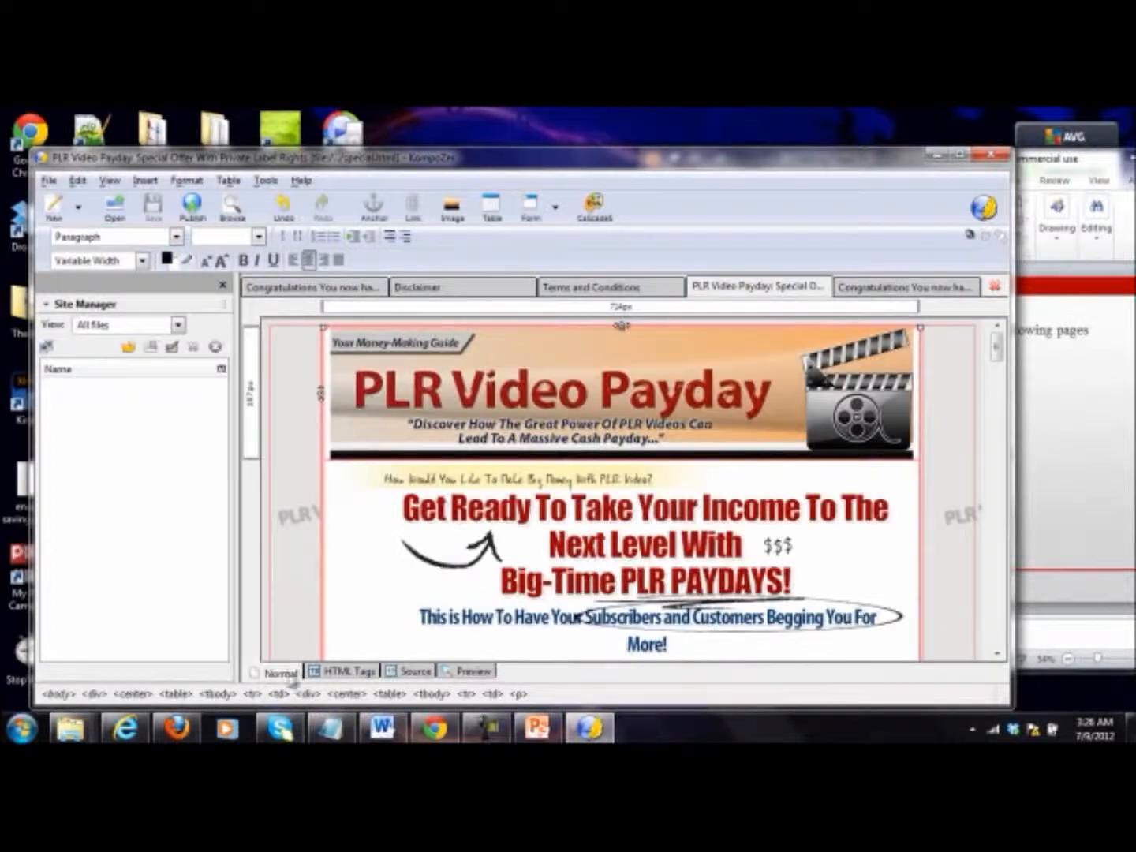
# Step: Replace the title in the privacy page's source code with "Privacy Policy" and save the page
pyautogui.click(857, 288)
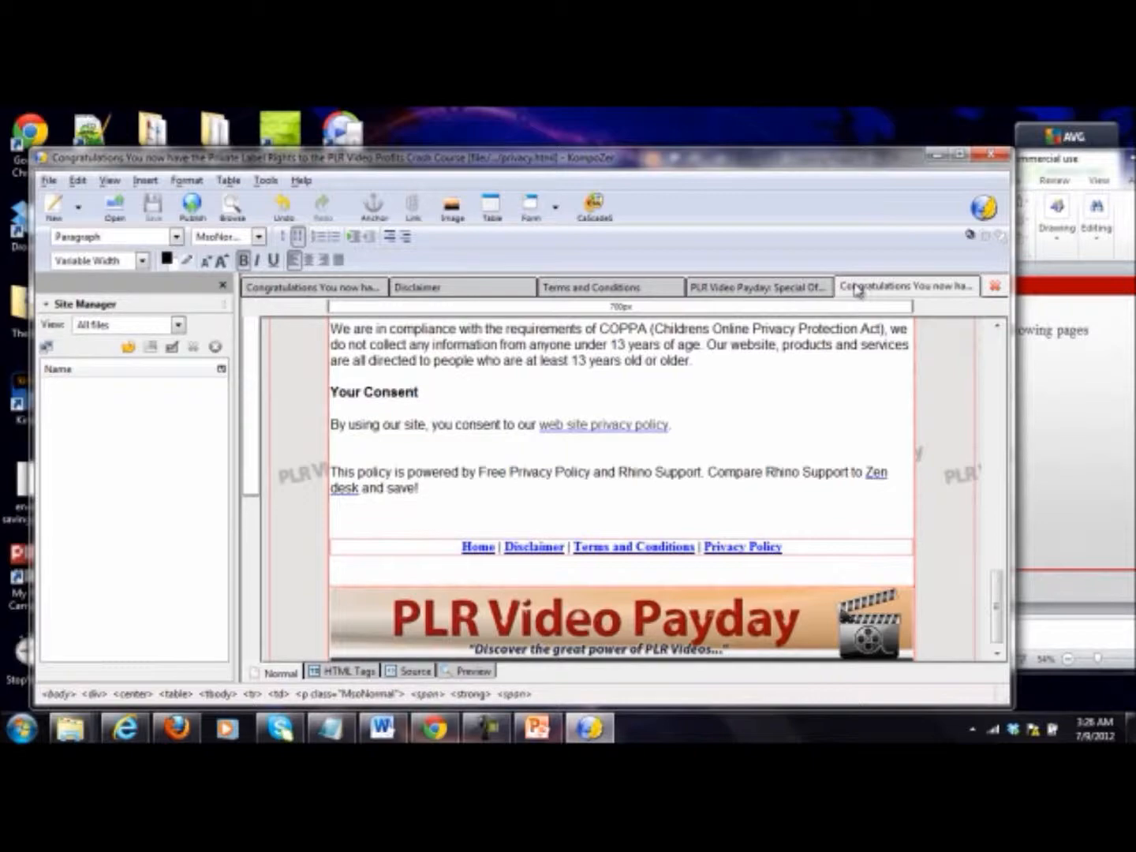
pyautogui.scroll(15, 748, 564)
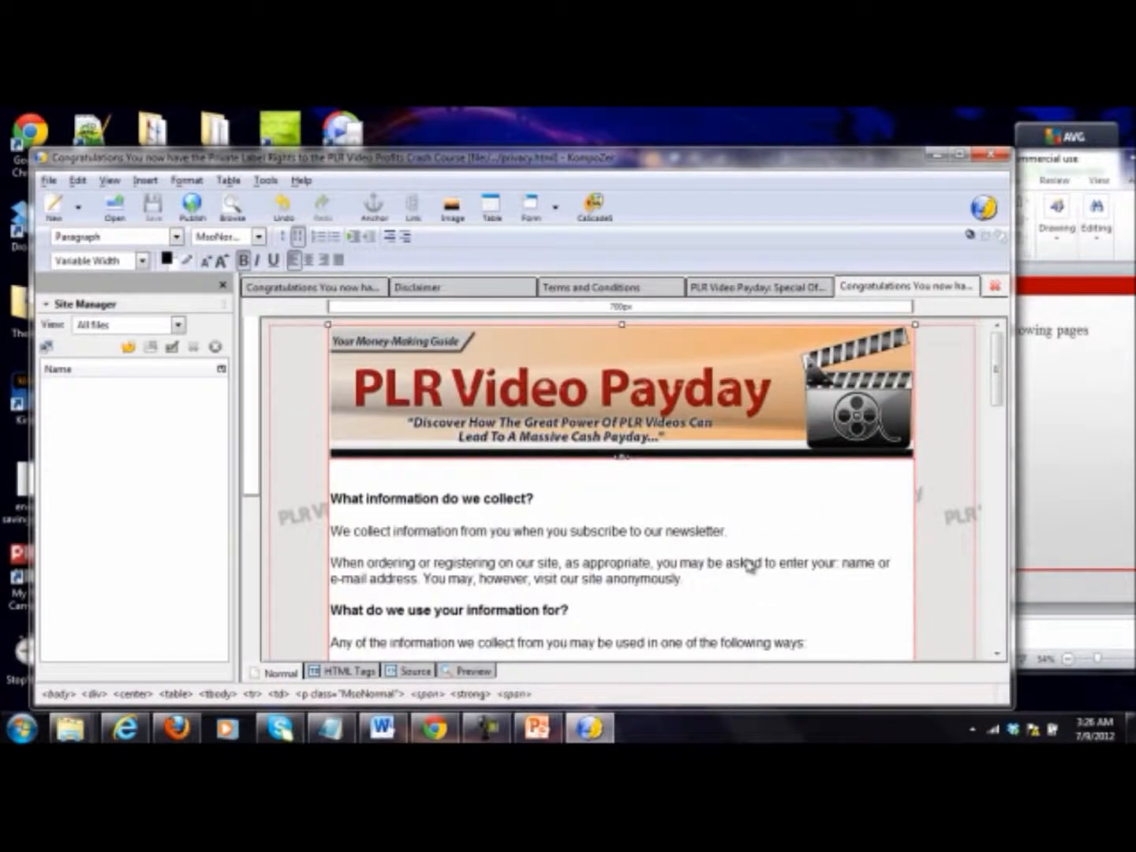
pyautogui.scroll(-10, 749, 564)
pyautogui.scroll(-5, 763, 544)
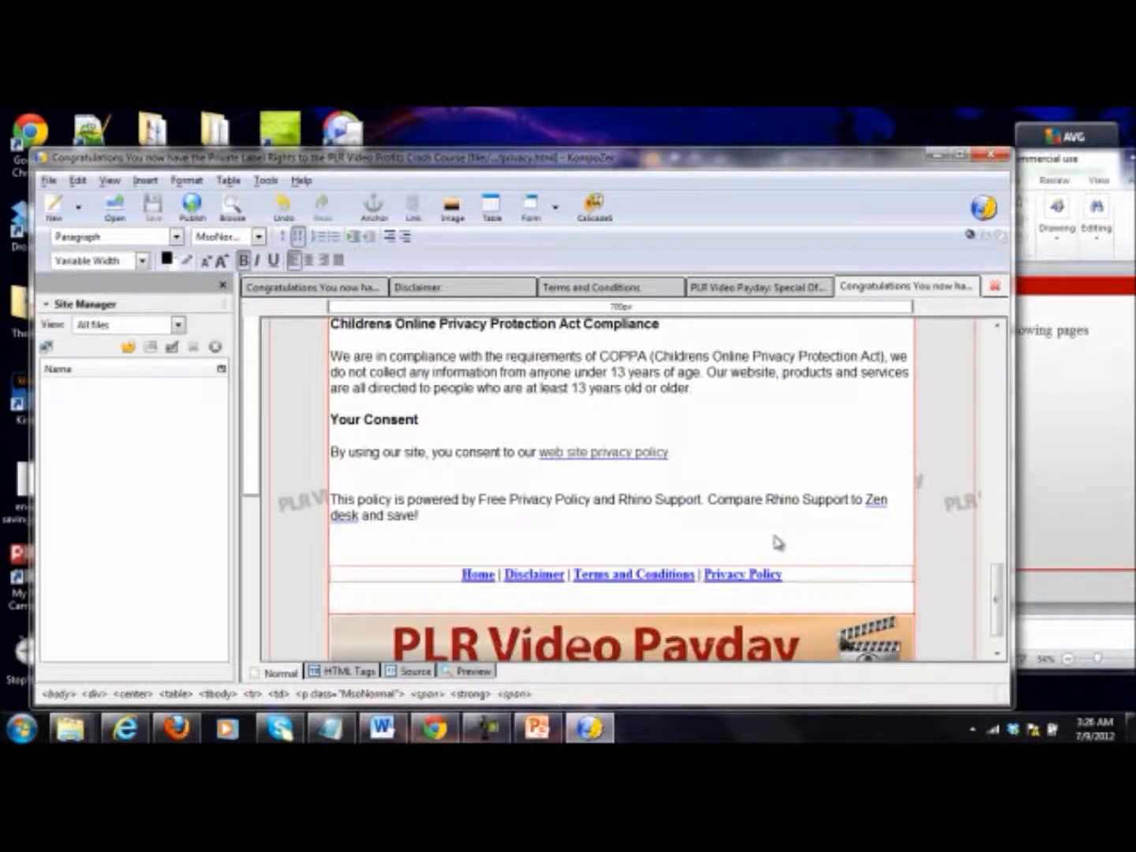
pyautogui.scroll(1, 779, 543)
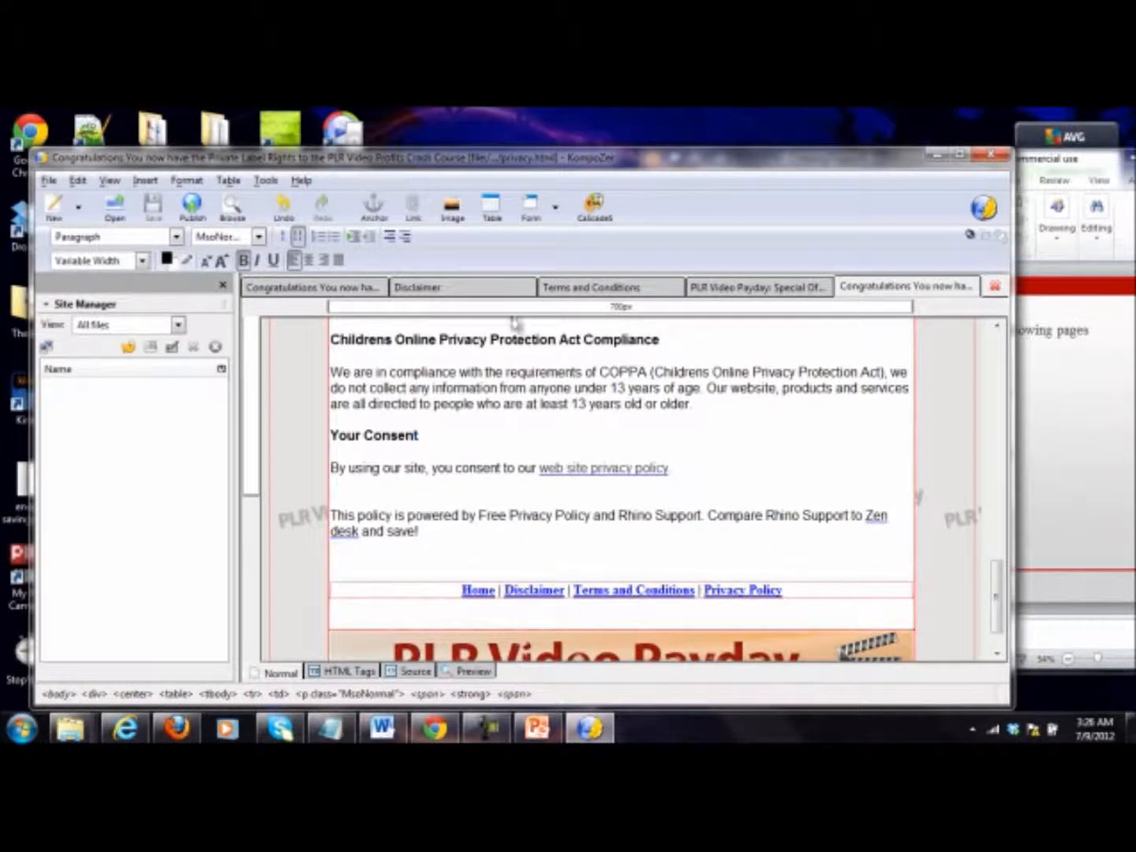
pyautogui.press('F9')
pyautogui.press('F9')
pyautogui.click(412, 672)
pyautogui.scroll(20, 477, 593)
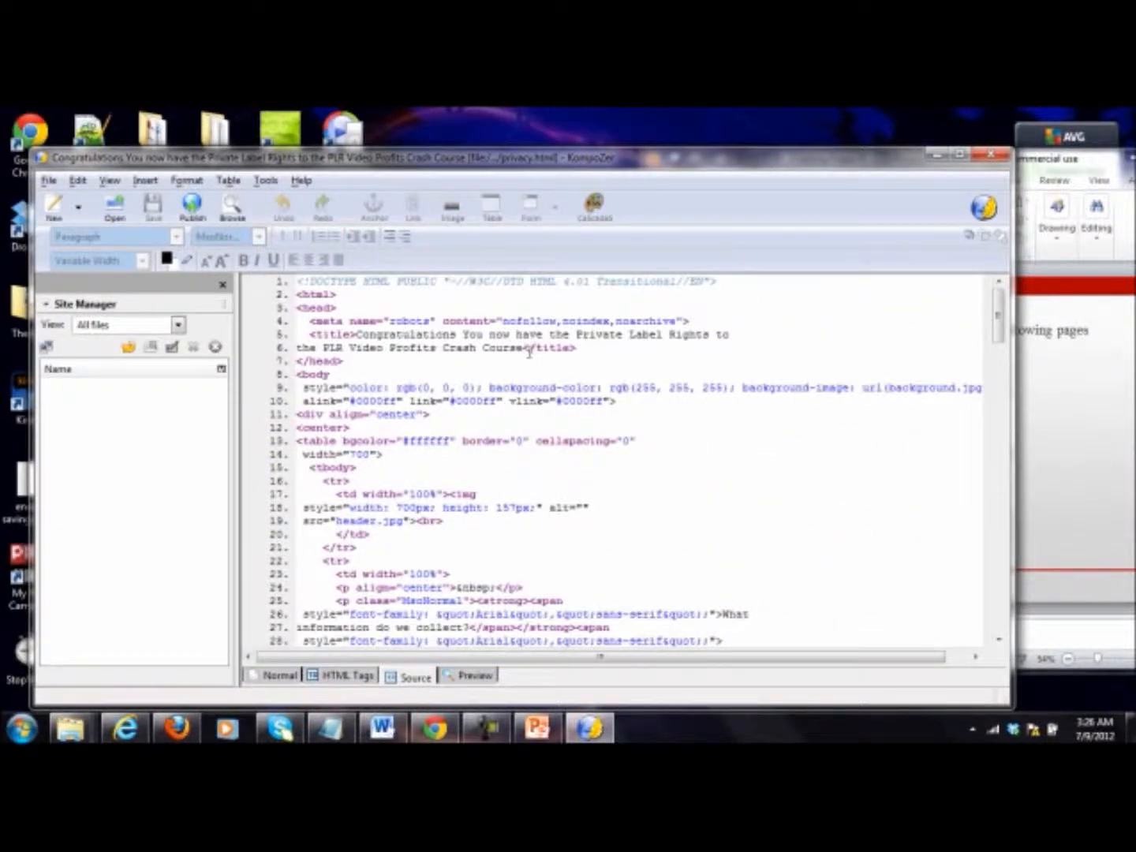
pyautogui.moveTo(524, 348); pyautogui.dragTo(351, 334)
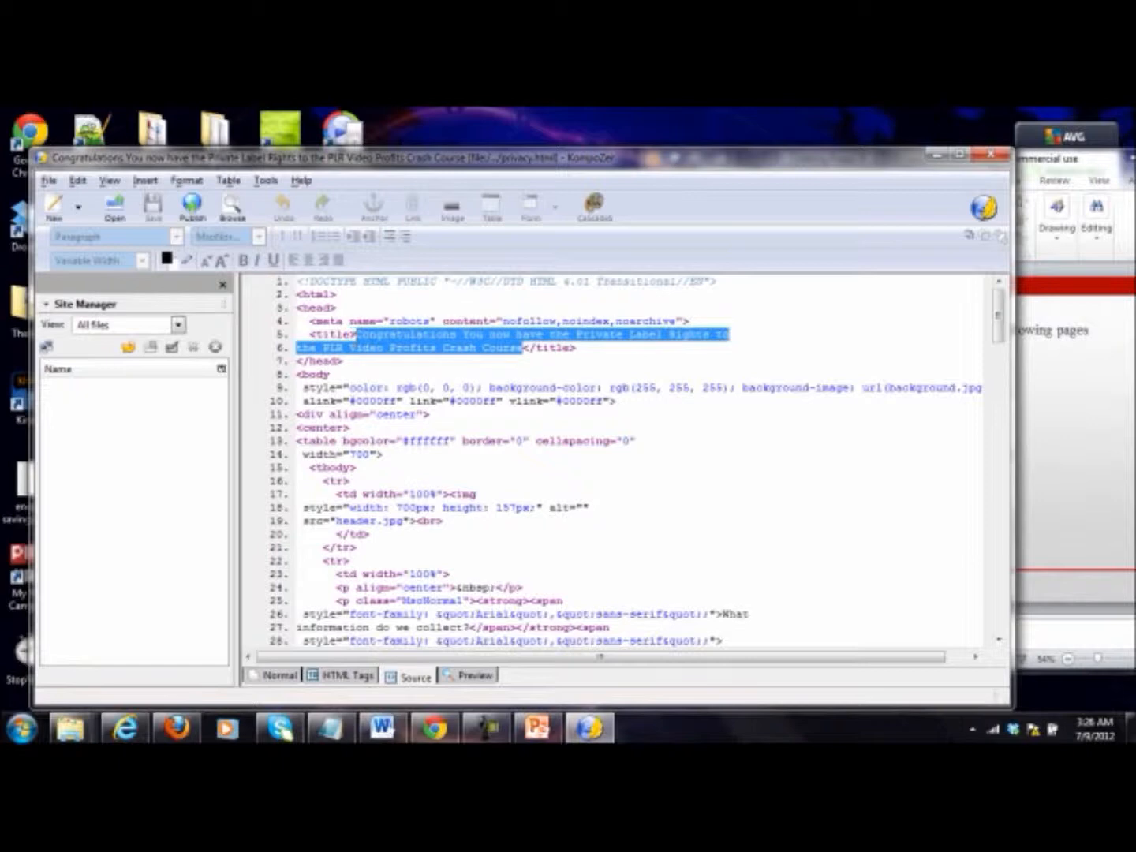
pyautogui.write('Privacy Po')
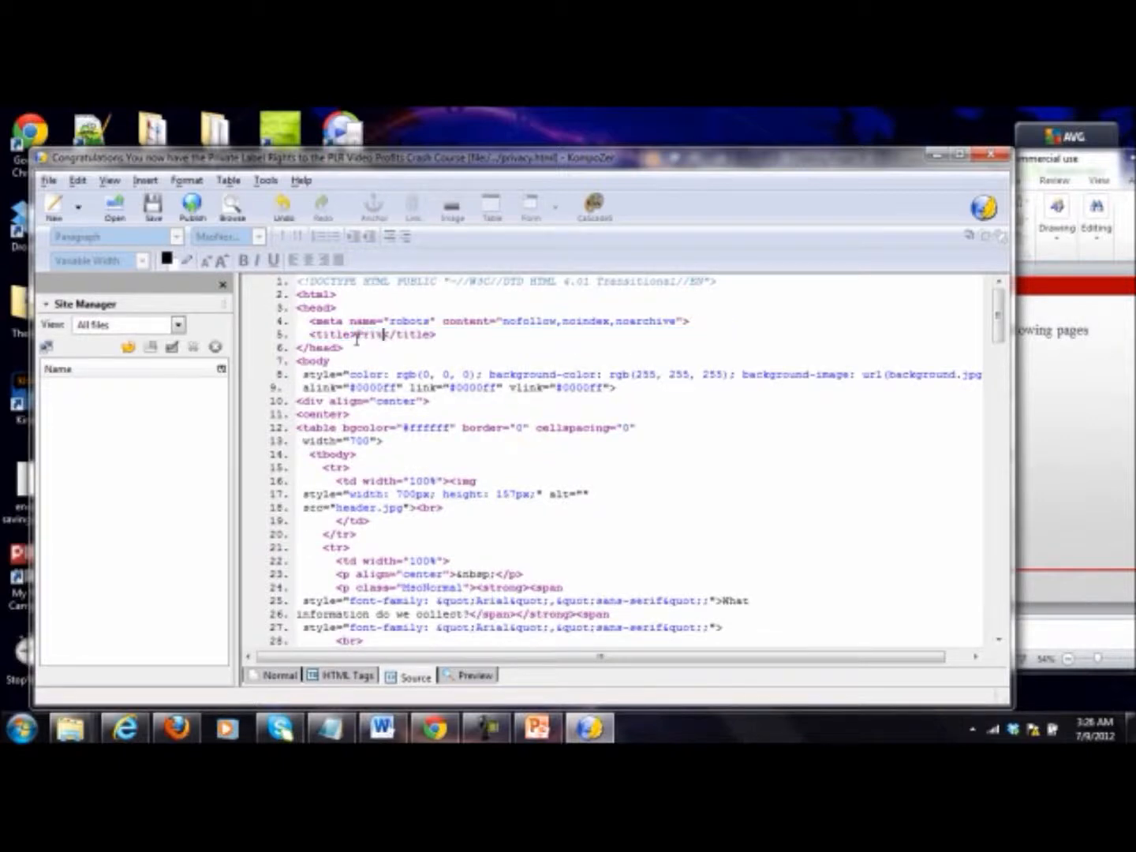
pyautogui.write('licy')
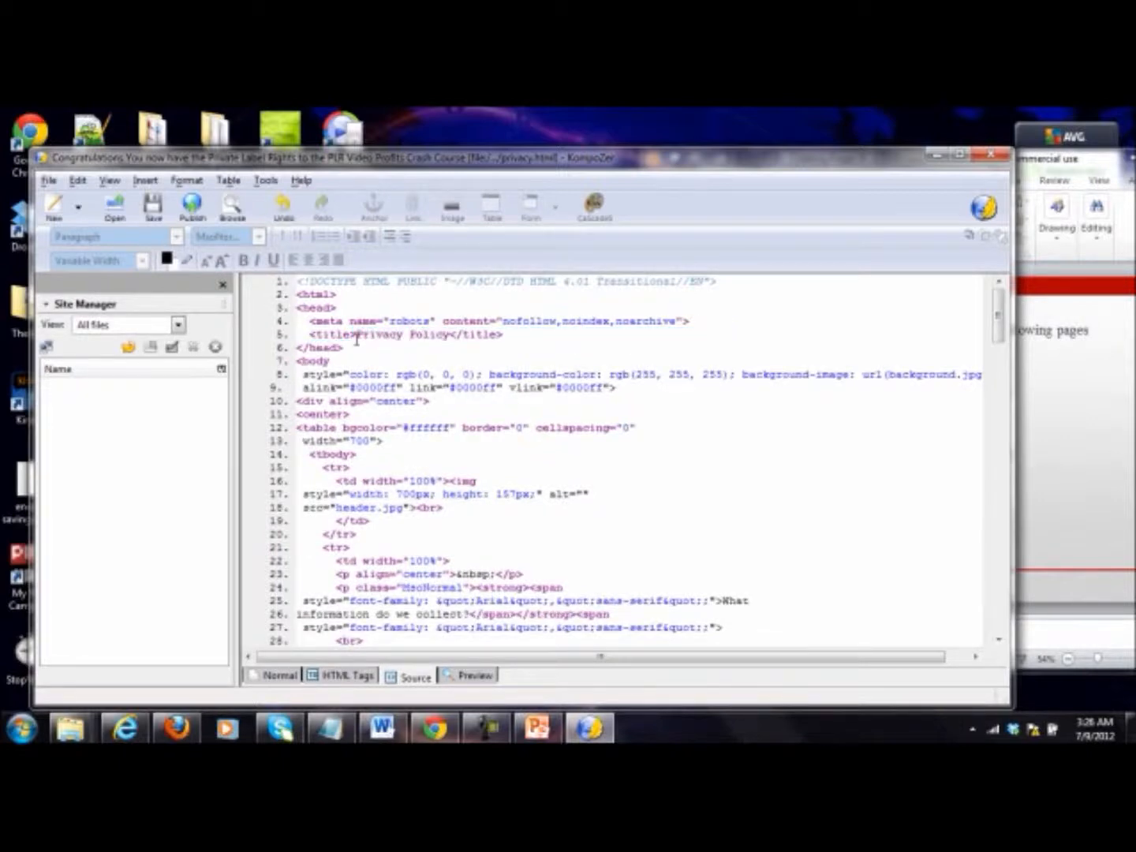
pyautogui.click(153, 206)
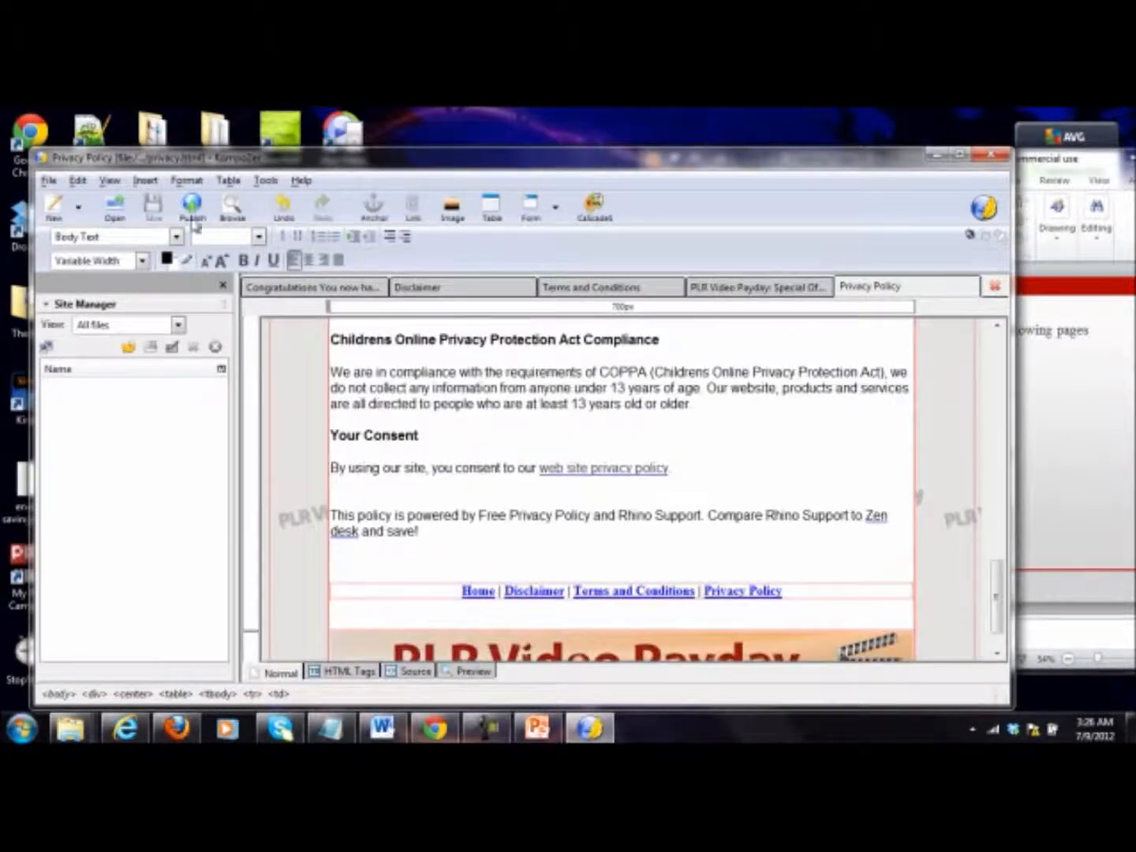
# Step: Open the index, confirmation and freedownload pages from the PLR Video Payday Site Pages folder
pyautogui.scroll(15, 603, 387)
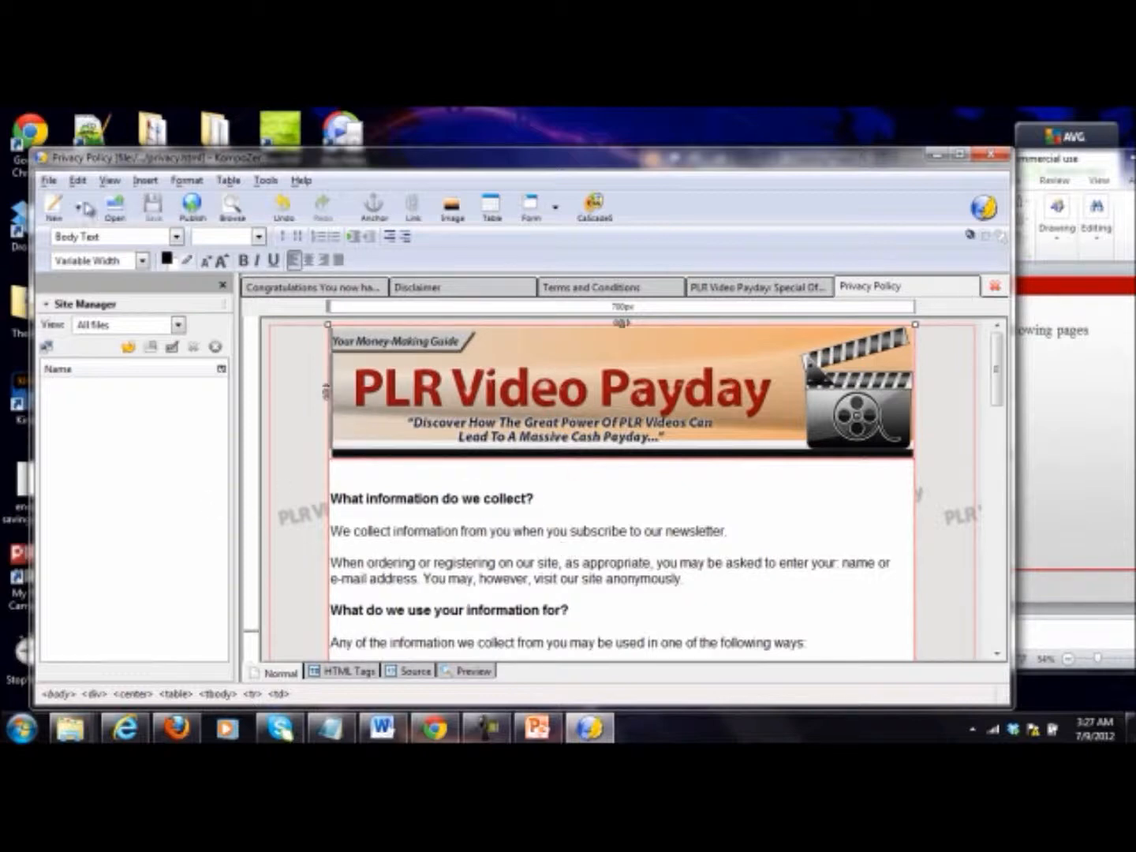
pyautogui.click(113, 208)
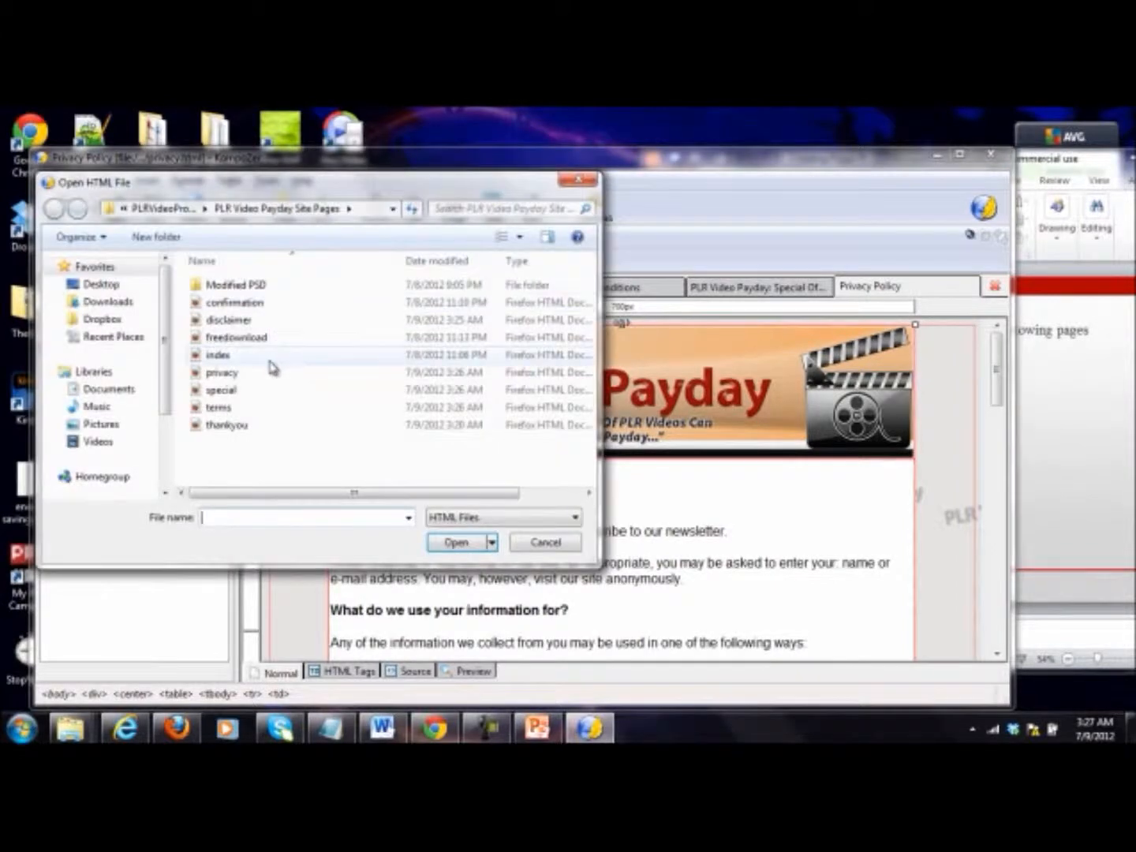
pyautogui.doubleClick(262, 357)
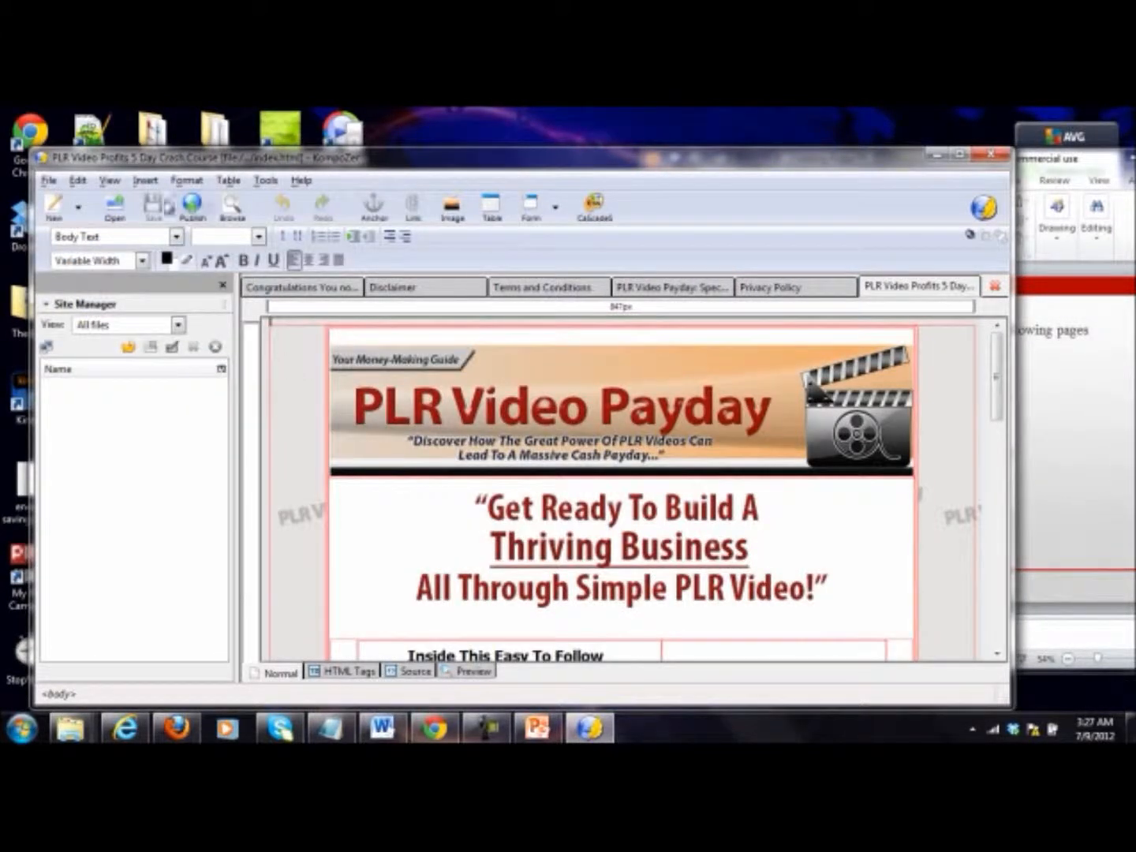
pyautogui.click(115, 207)
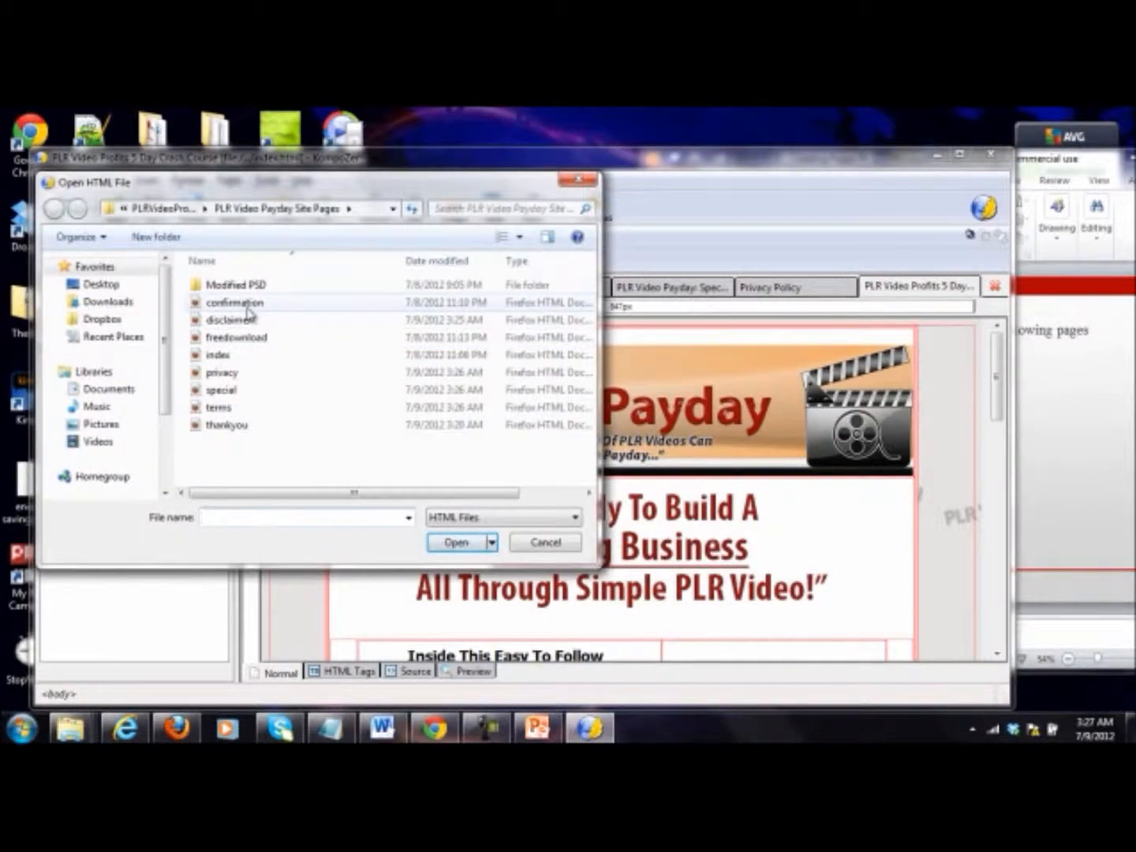
pyautogui.doubleClick(245, 307)
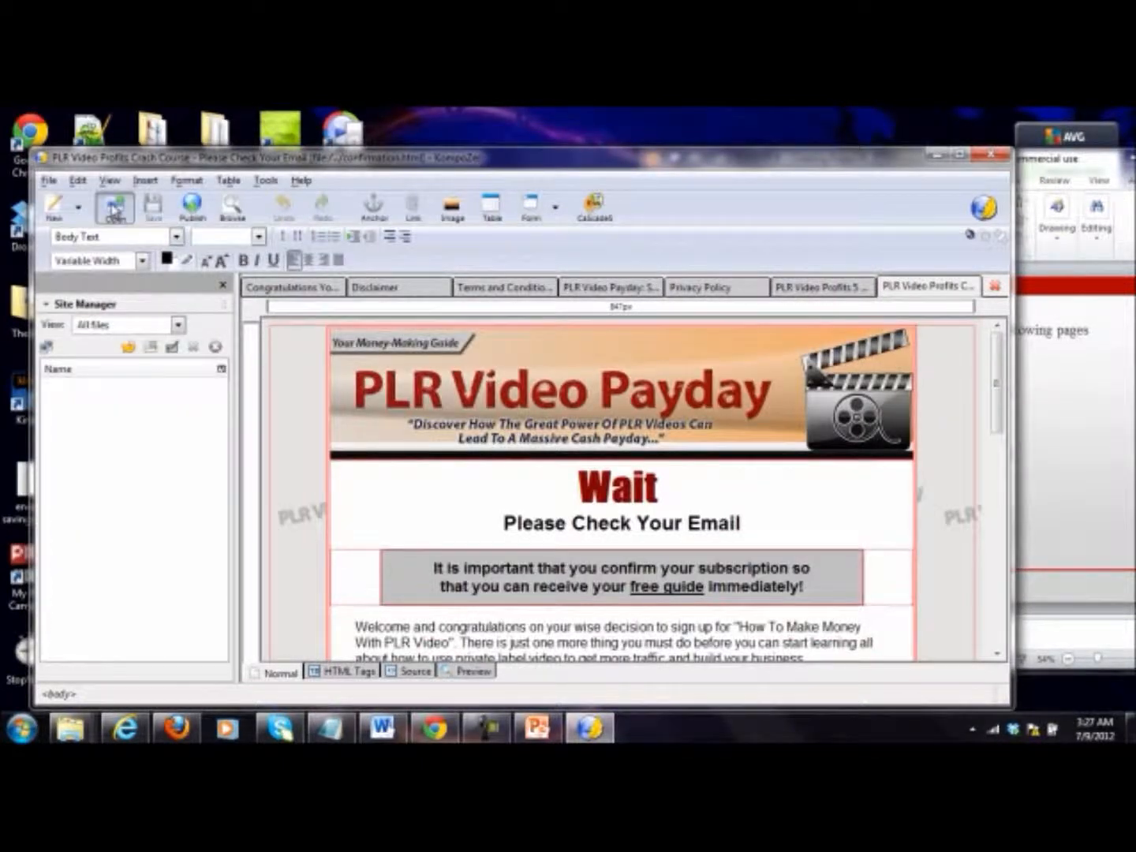
pyautogui.click(115, 204)
pyautogui.doubleClick(237, 338)
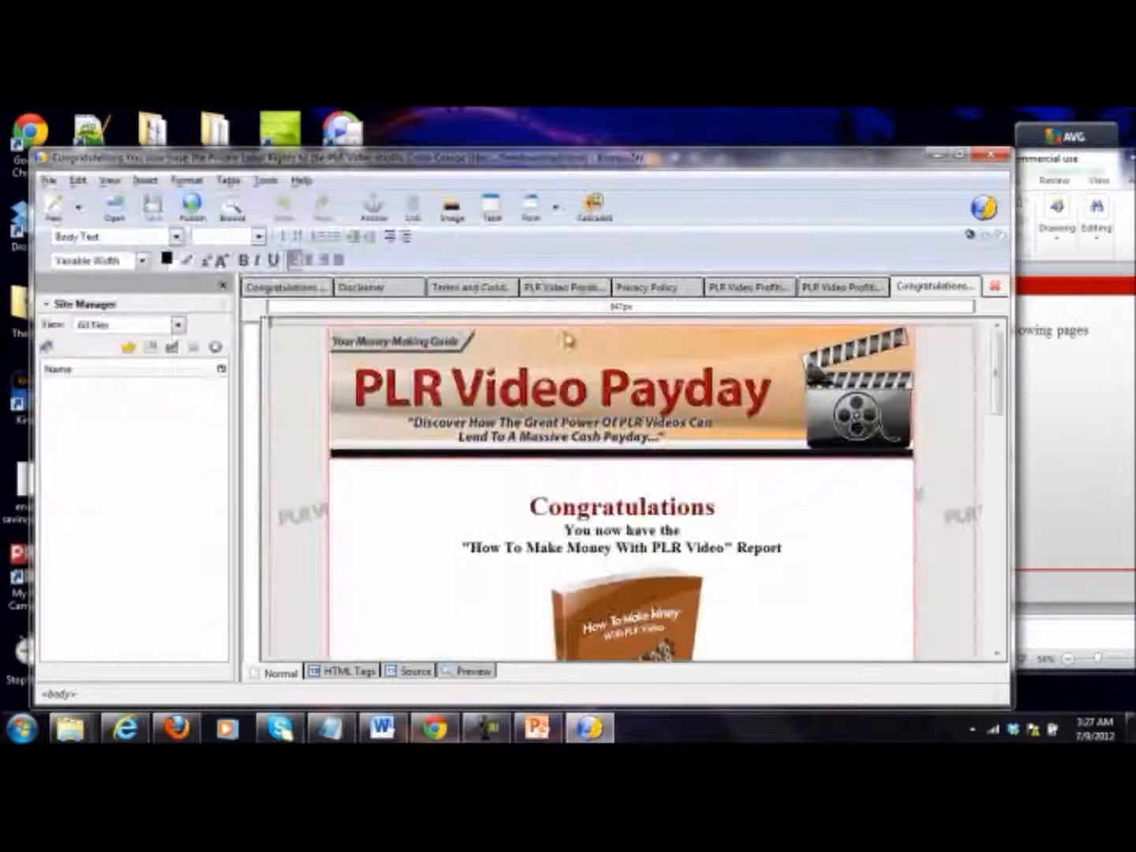
# Step: Examine the index page from its header down to the footer banner, with a brief look at the confirmation page
pyautogui.click(738, 293)
pyautogui.scroll(-1, 496, 378)
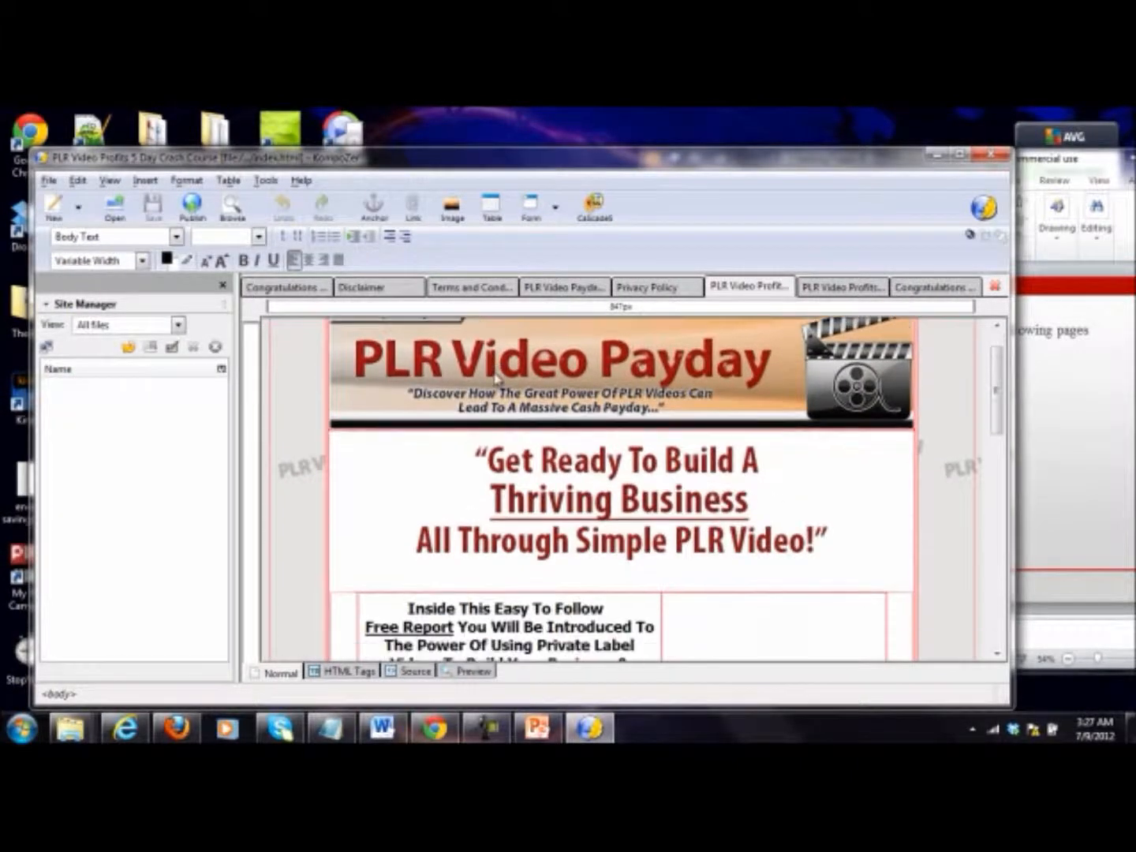
pyautogui.scroll(-15, 496, 379)
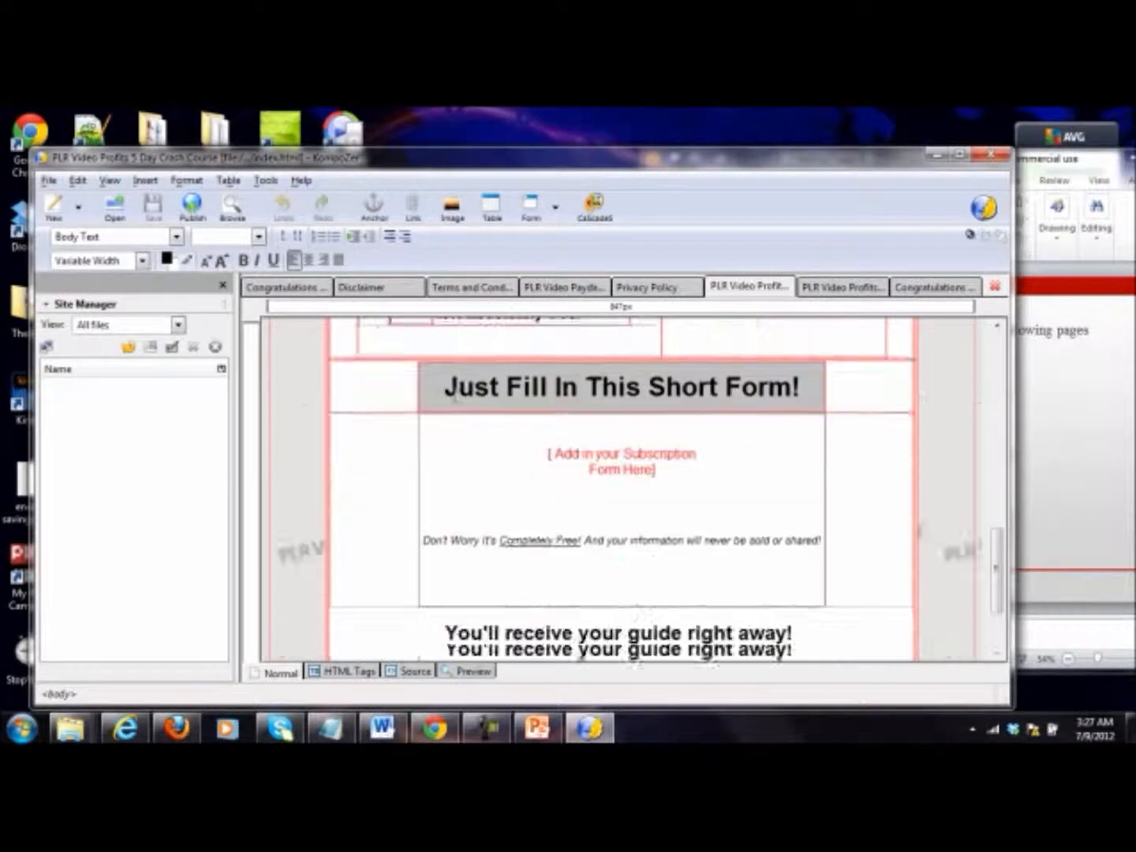
pyautogui.click(805, 546)
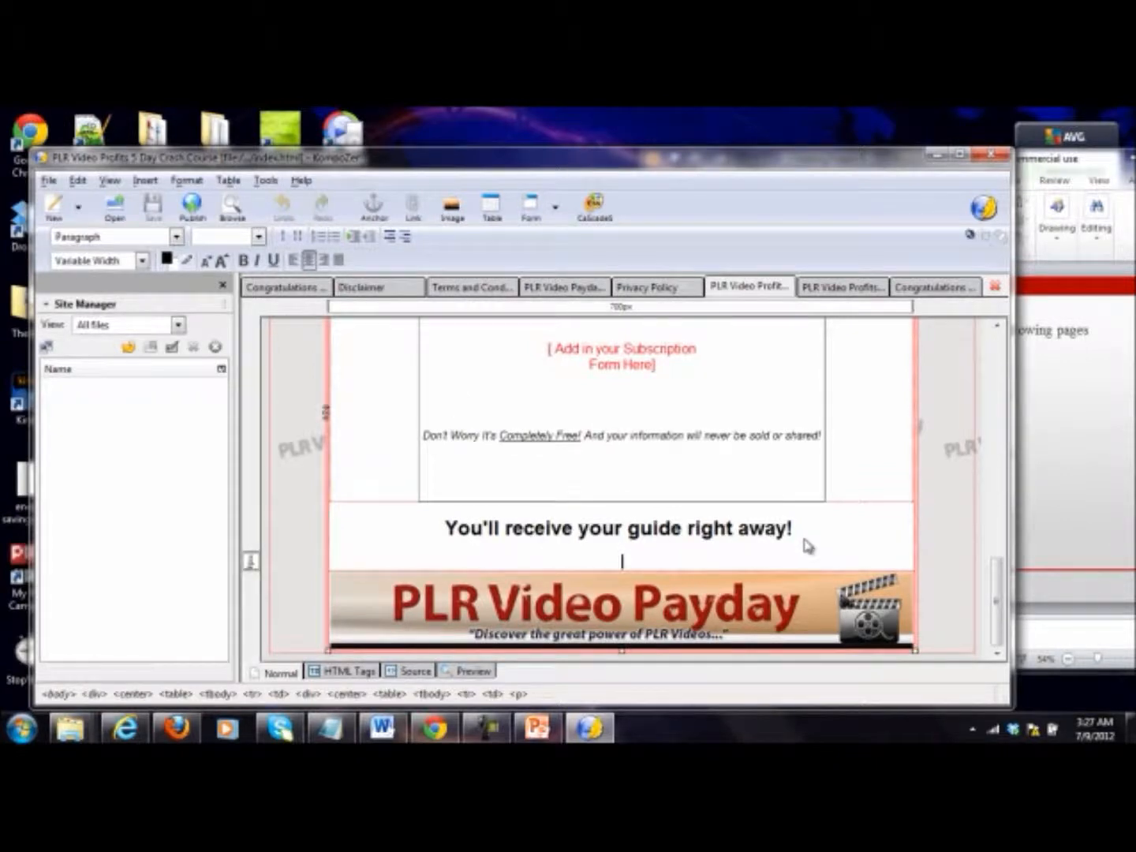
pyautogui.click(849, 295)
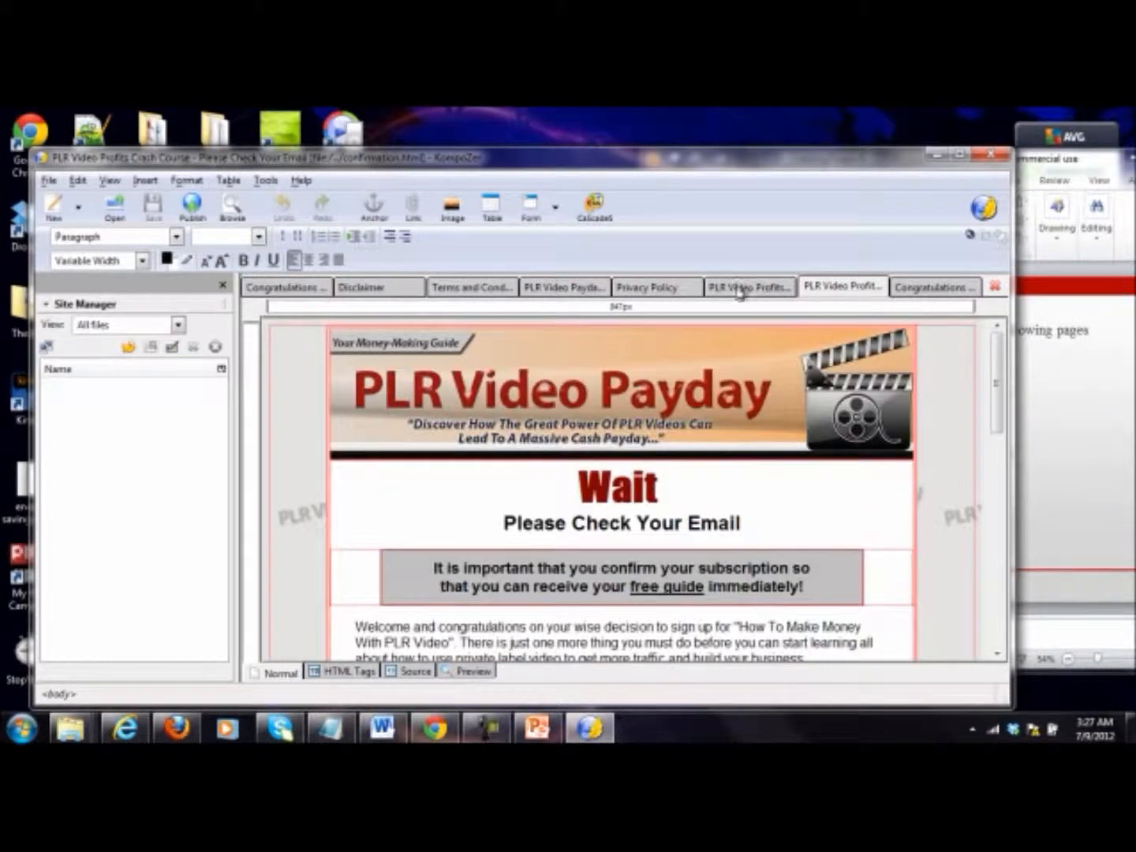
pyautogui.click(743, 286)
pyautogui.scroll(3, 793, 400)
pyautogui.scroll(10, 792, 402)
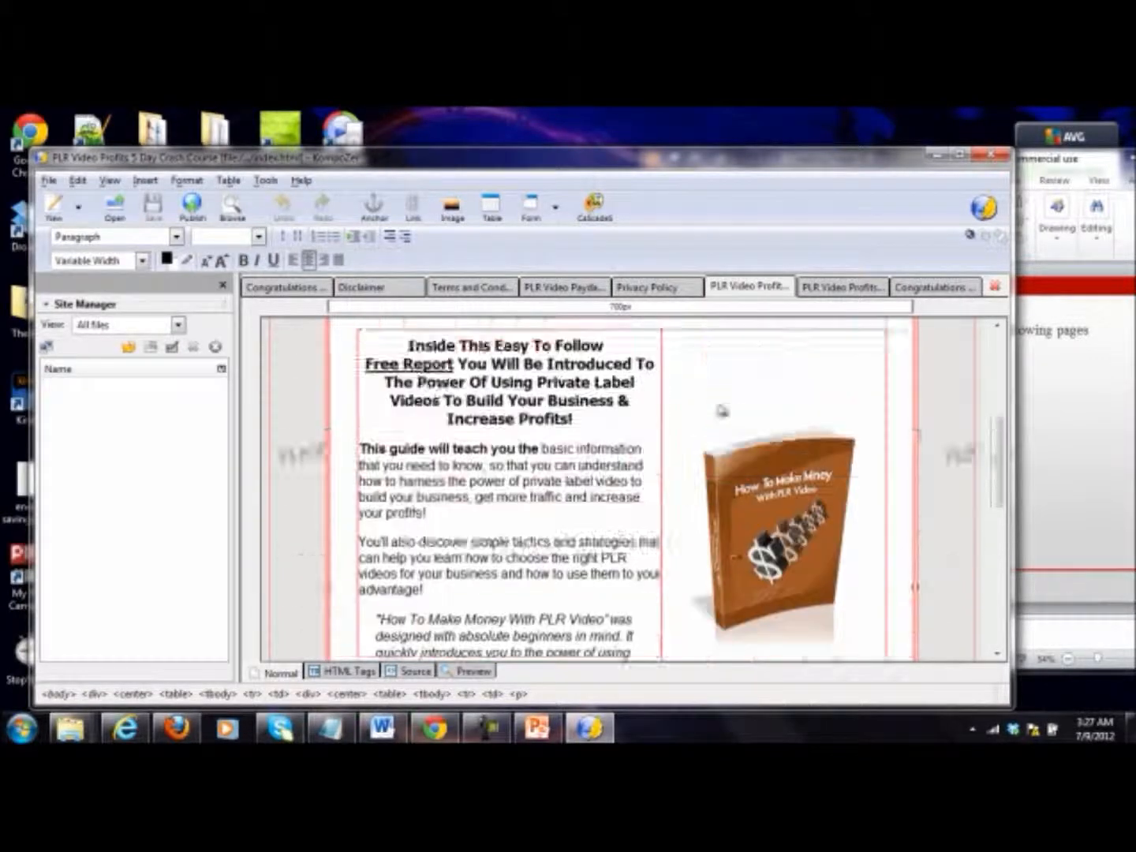
# Step: Replace the broken image beside "The best part is..." on the index page with check.jpg, using no alternate text
pyautogui.scroll(-8, 683, 421)
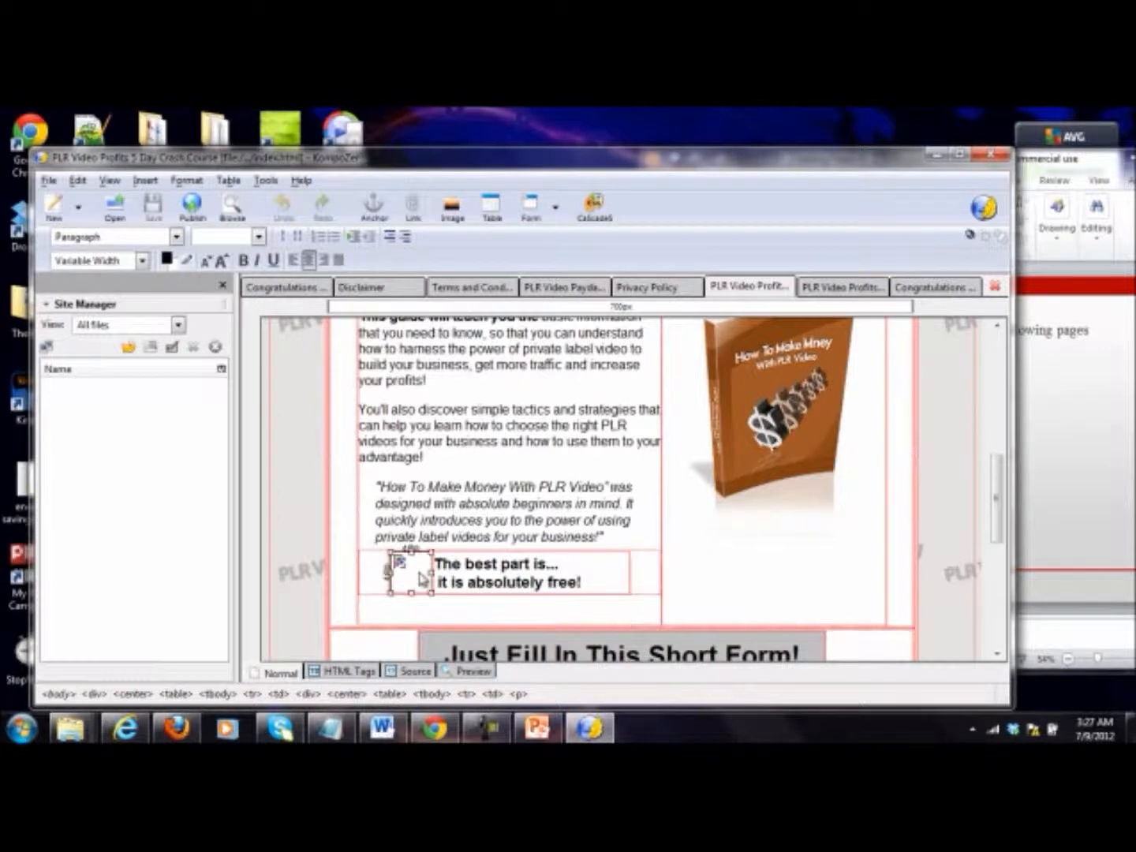
pyautogui.click(422, 579)
pyautogui.press('Delete')
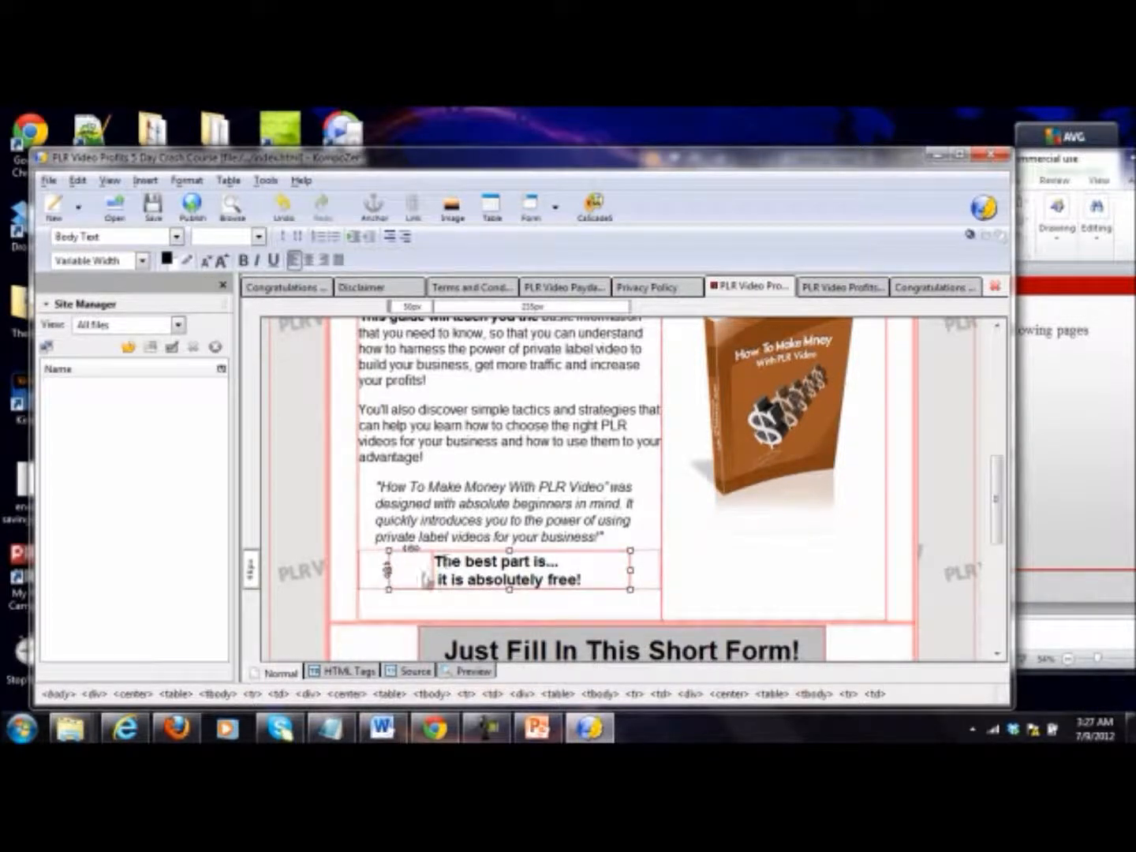
pyautogui.click(451, 209)
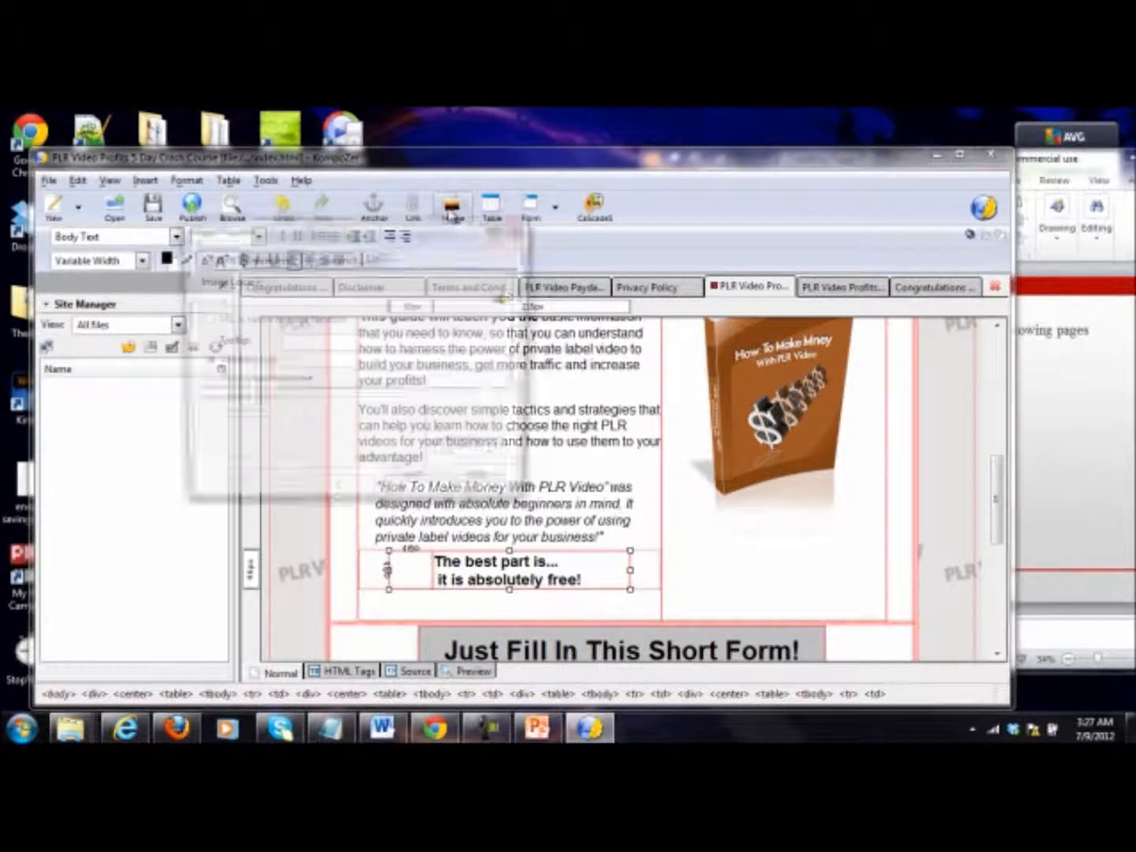
pyautogui.click(503, 298)
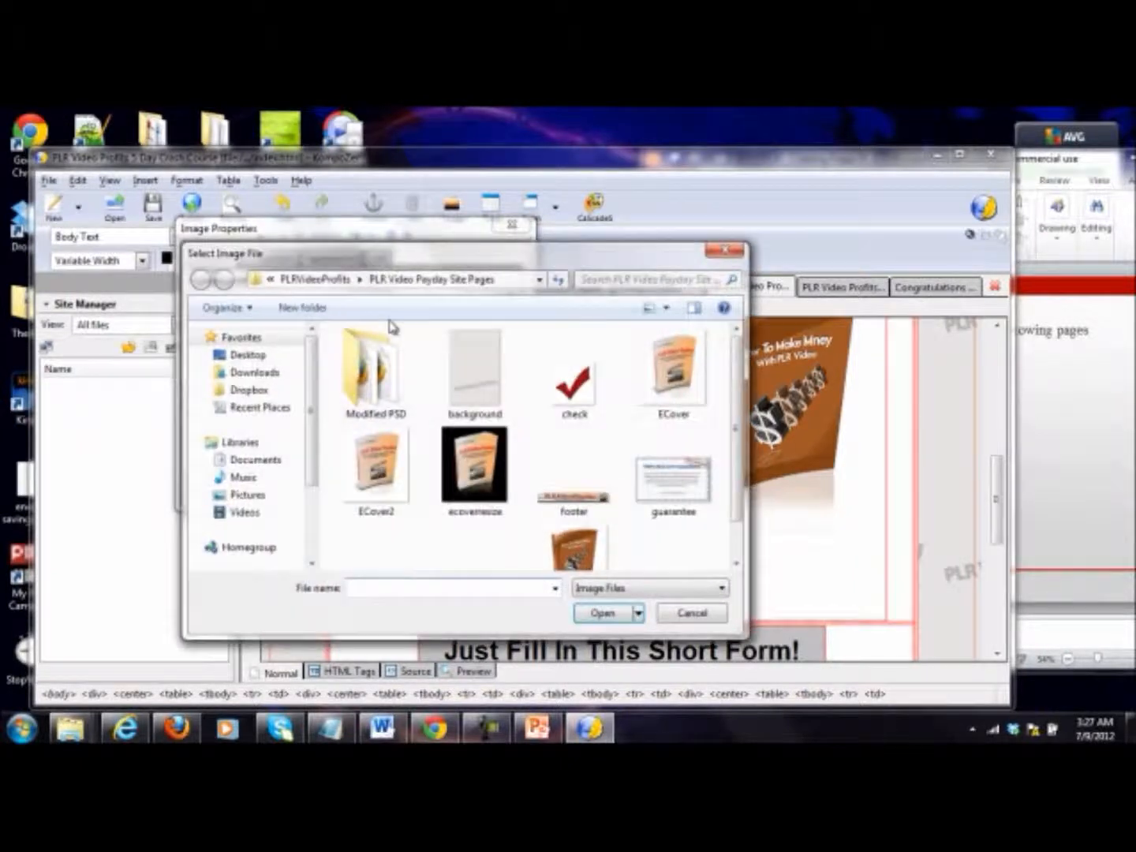
pyautogui.doubleClick(565, 401)
pyautogui.click(343, 485)
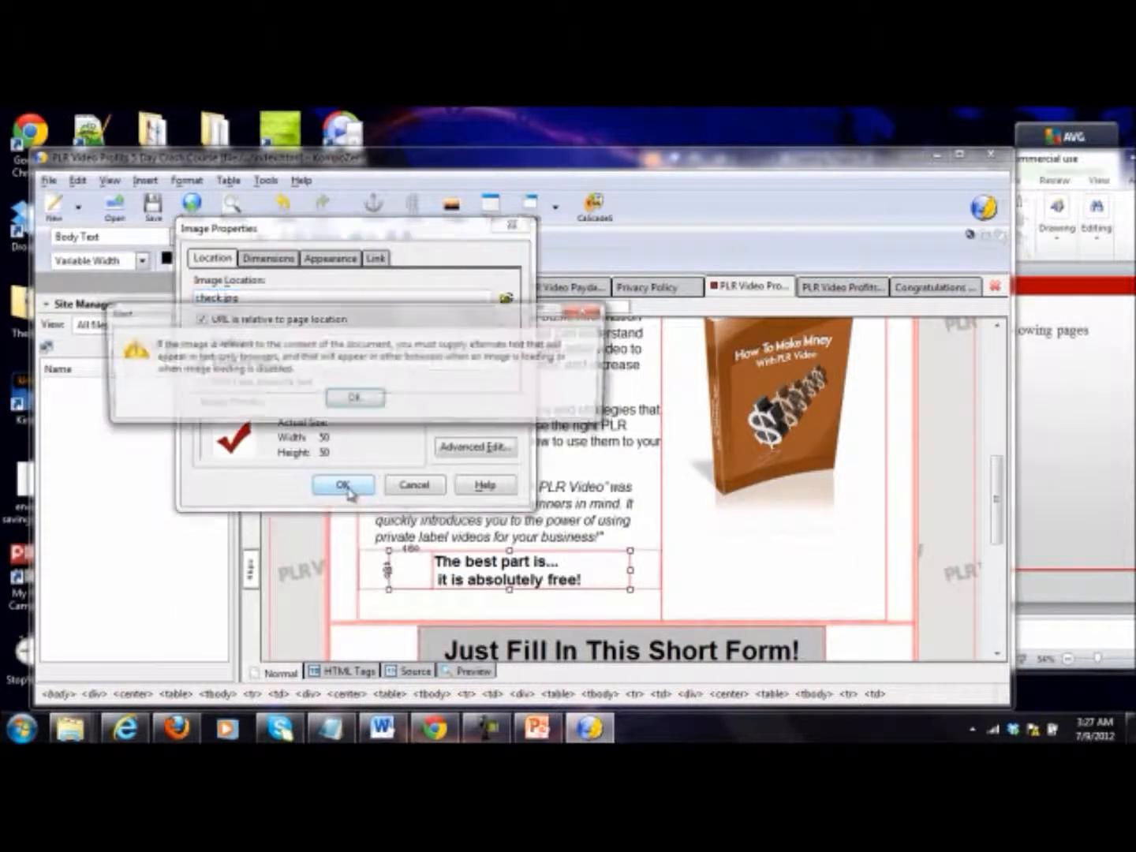
pyautogui.click(356, 399)
pyautogui.click(281, 381)
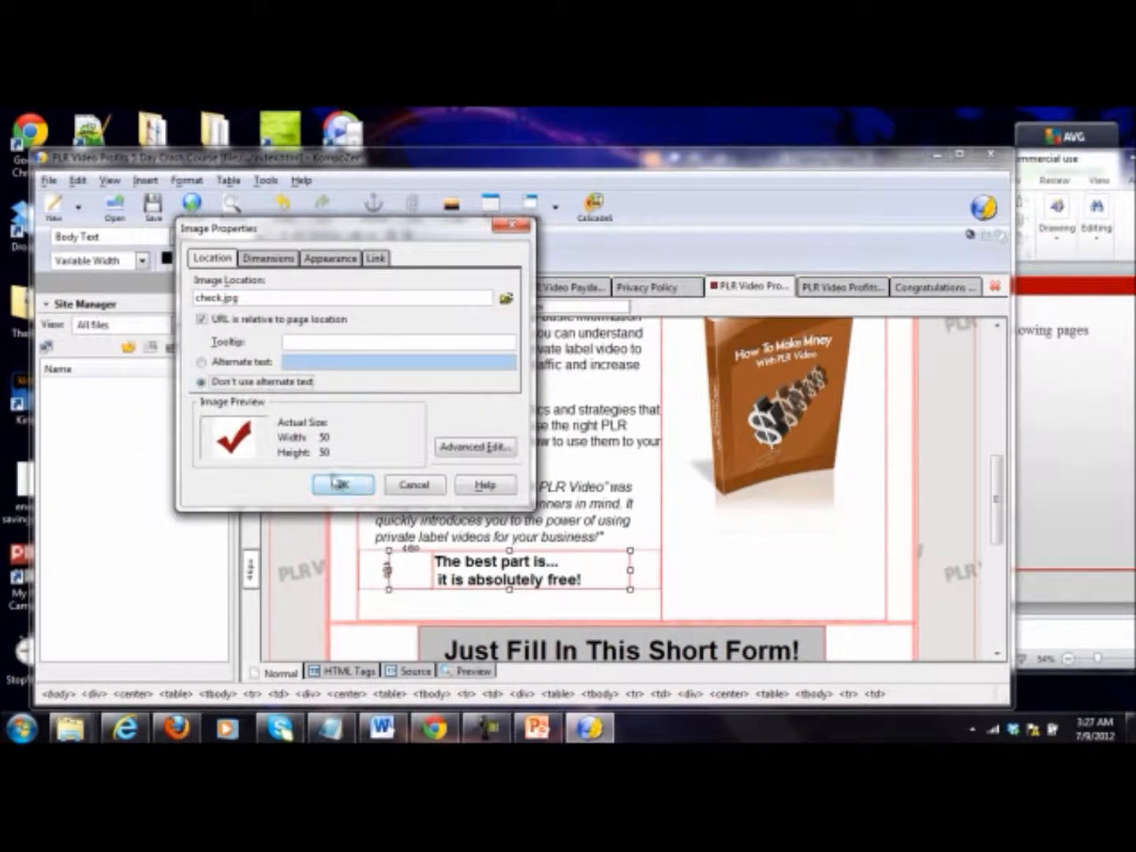
pyautogui.click(343, 485)
pyautogui.scroll(-8, 537, 503)
pyautogui.click(537, 494)
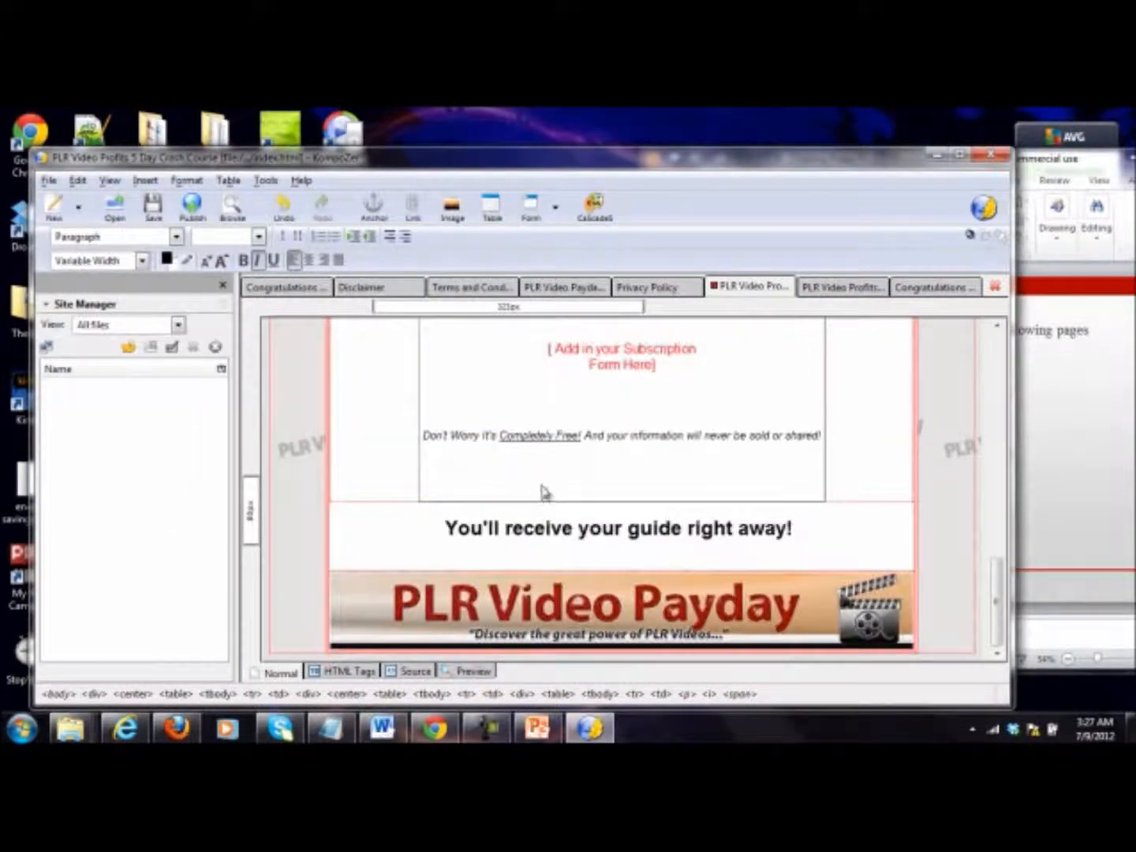
pyautogui.scroll(10, 762, 524)
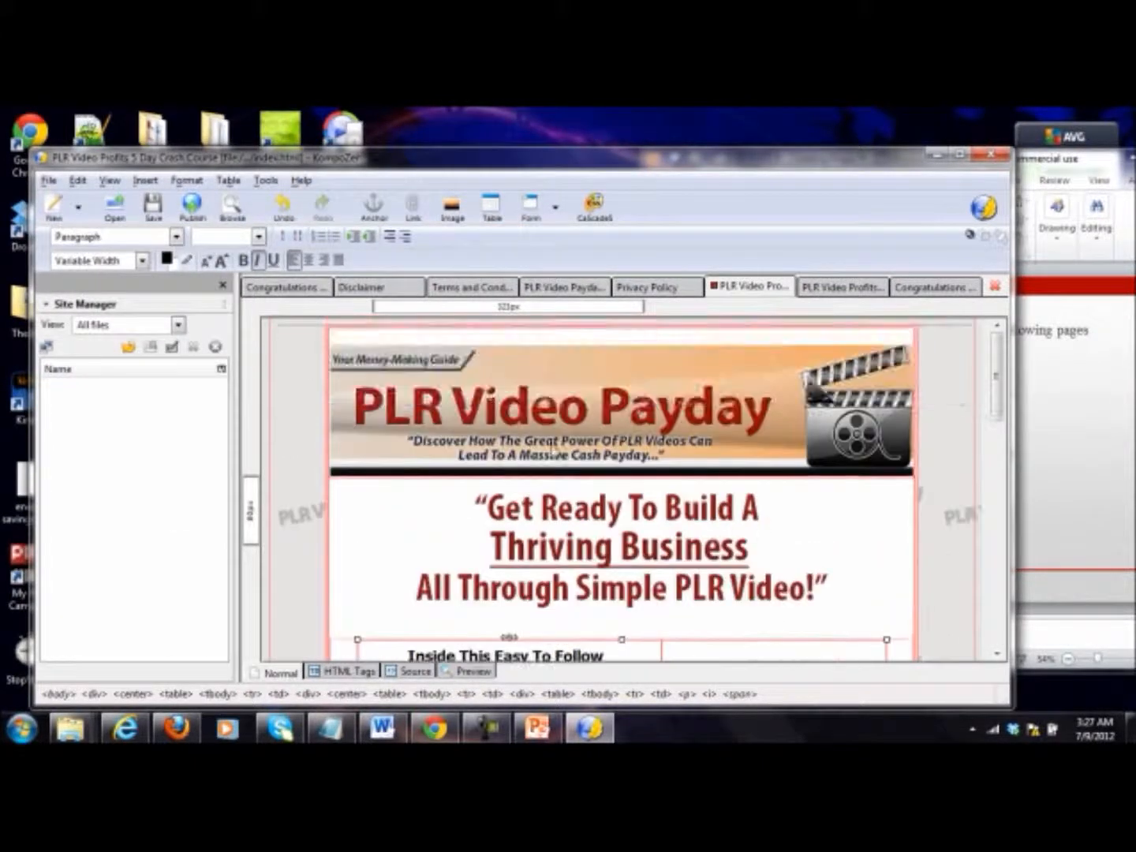
# Step: Link the "CLICK HERE" text above the footer of the confirmation page to special.html
pyautogui.click(833, 289)
pyautogui.scroll(-10, 620, 414)
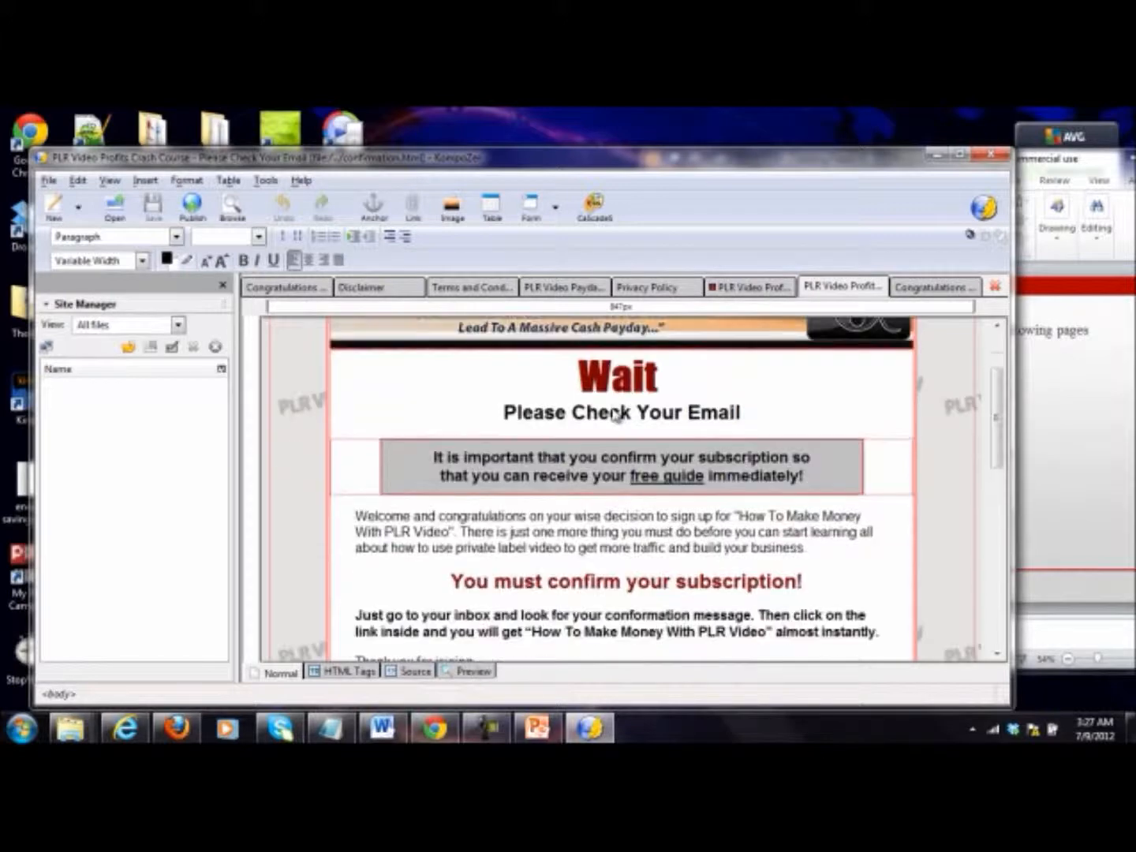
pyautogui.scroll(3, 616, 408)
pyautogui.scroll(-4, 631, 432)
pyautogui.moveTo(698, 561); pyautogui.dragTo(561, 569)
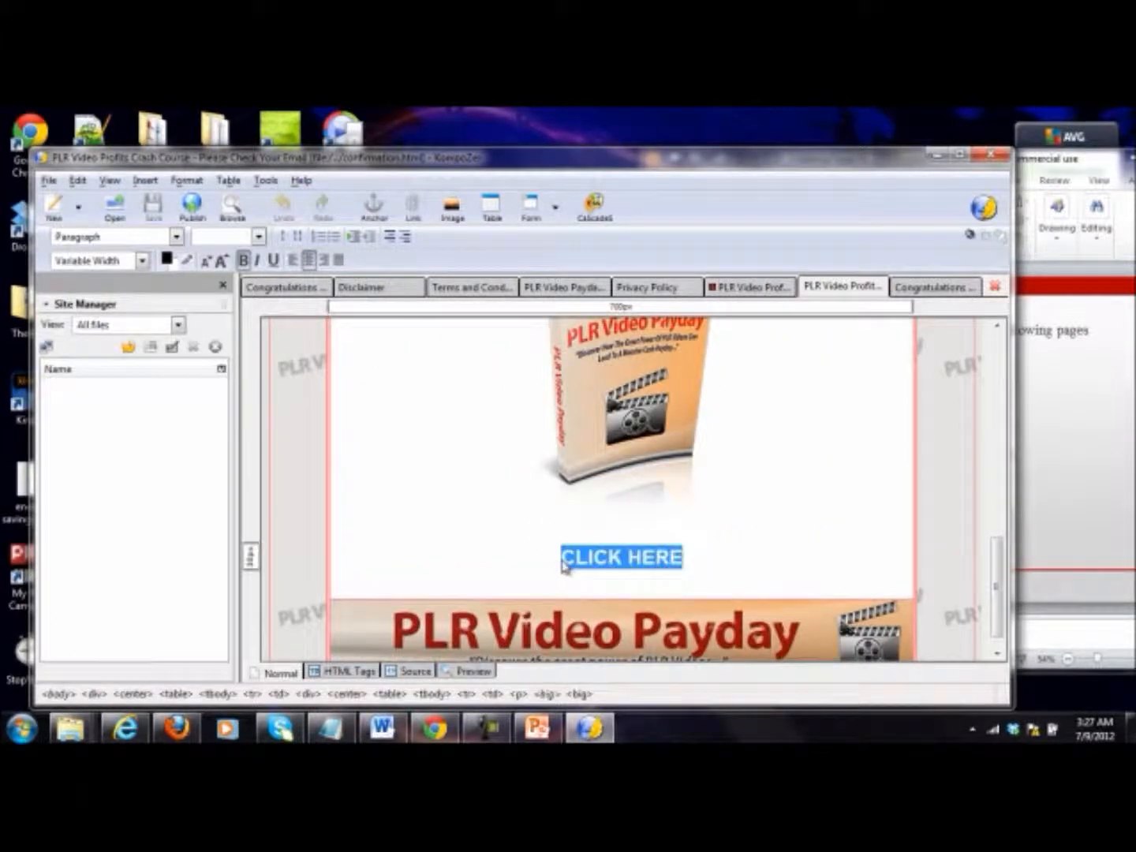
pyautogui.rightClick(583, 562)
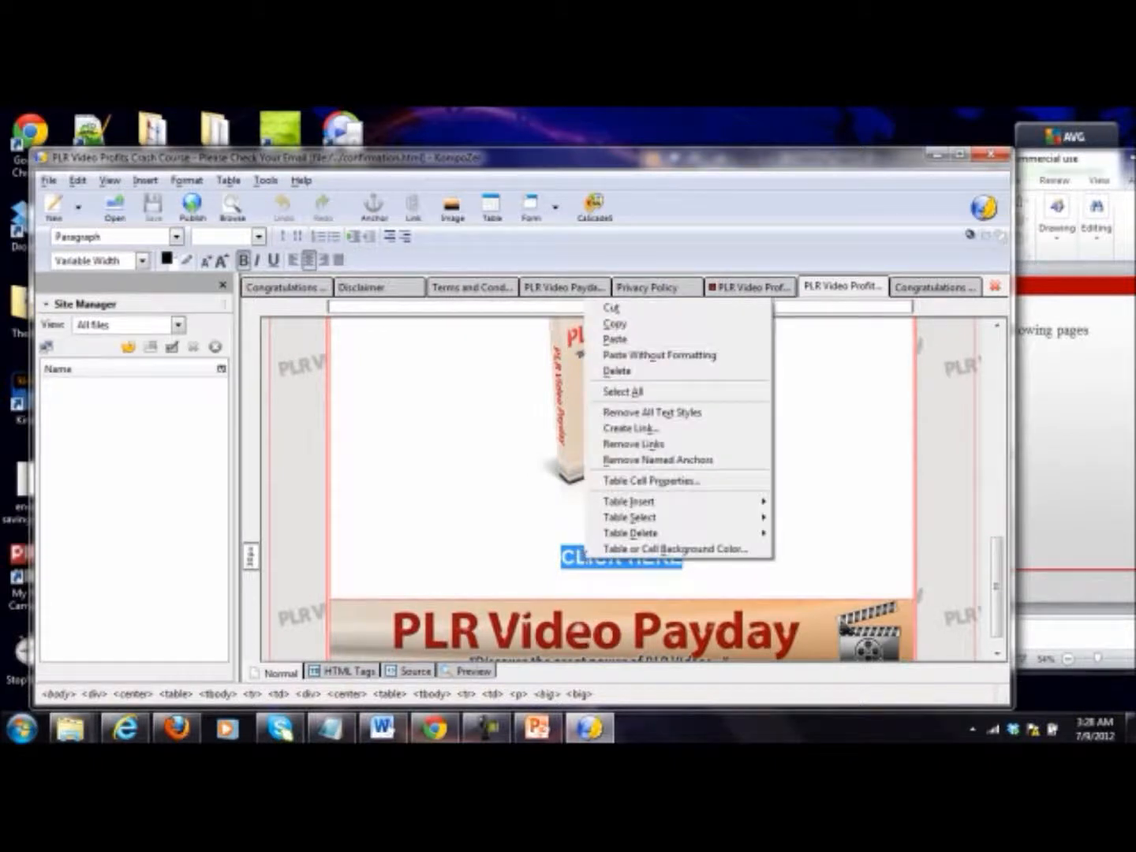
pyautogui.click(652, 428)
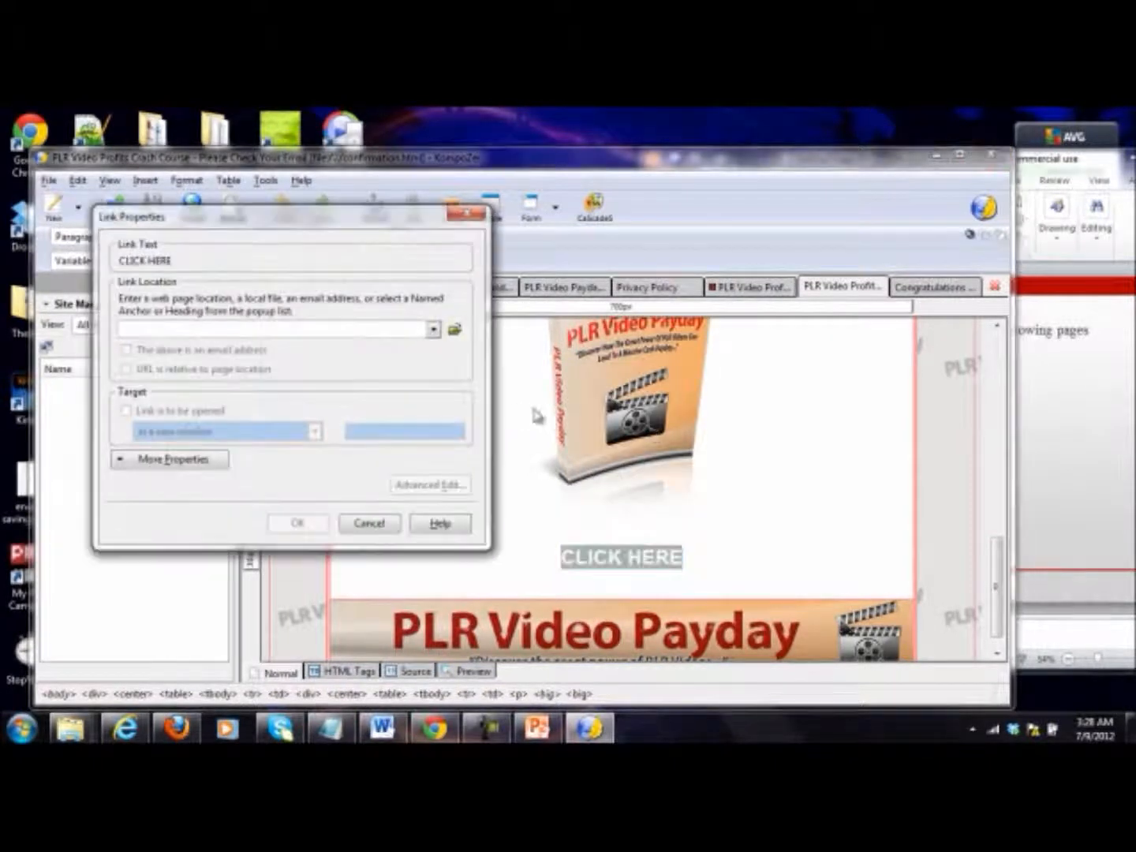
pyautogui.click(452, 330)
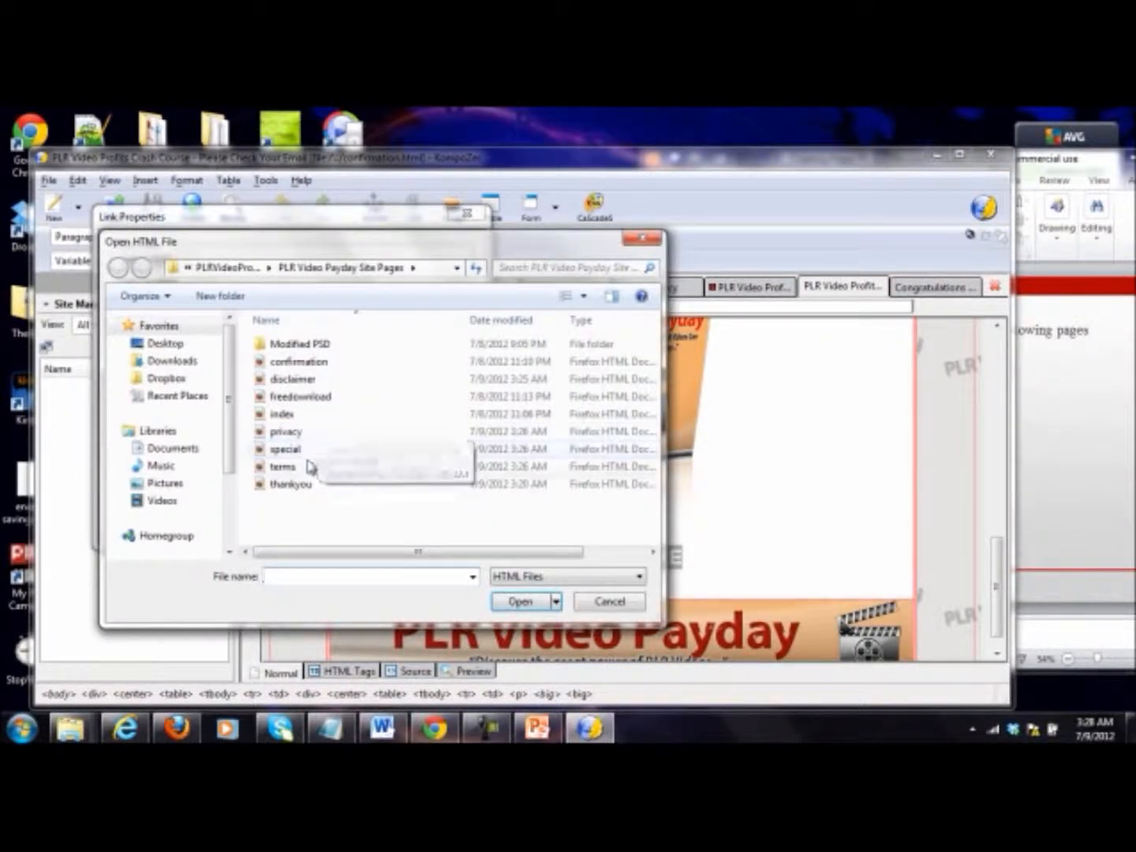
pyautogui.doubleClick(307, 451)
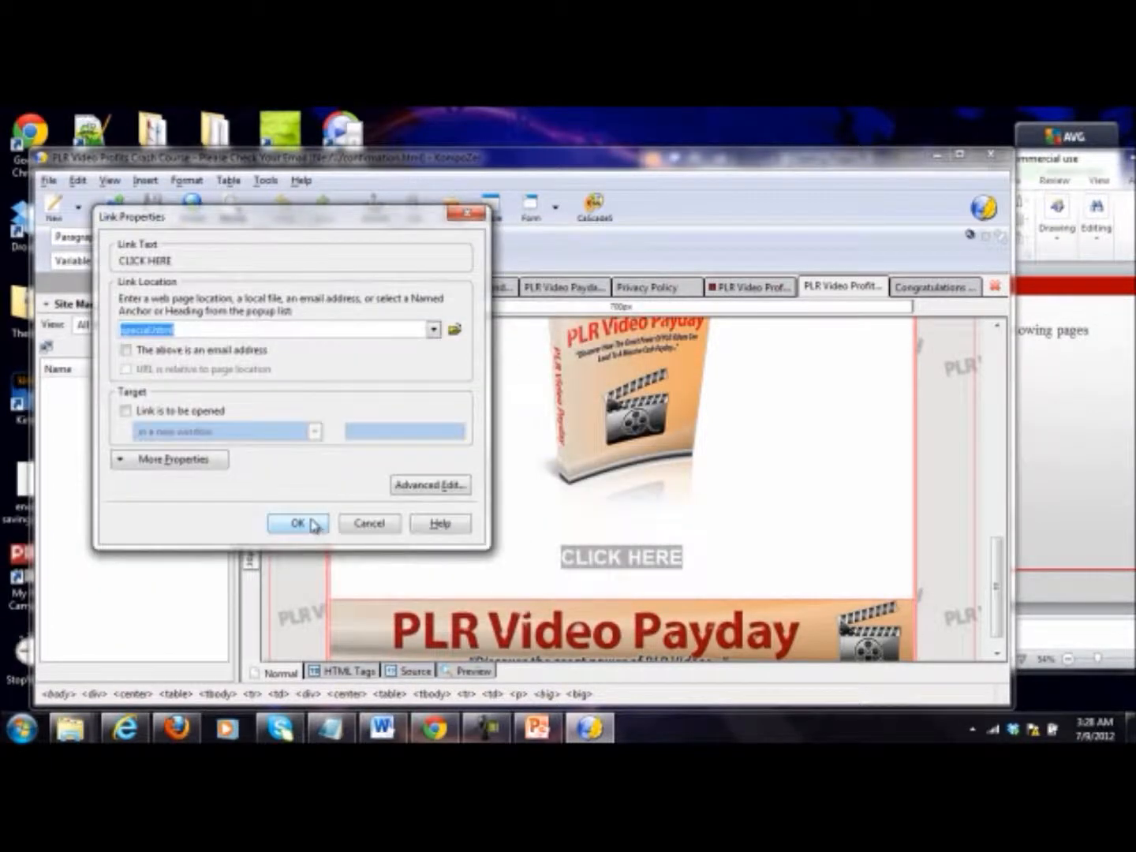
pyautogui.click(298, 523)
# Step: Link the PLR Video Payday book cover image on the confirmation page to special.html
pyautogui.click(629, 402)
pyautogui.rightClick(629, 401)
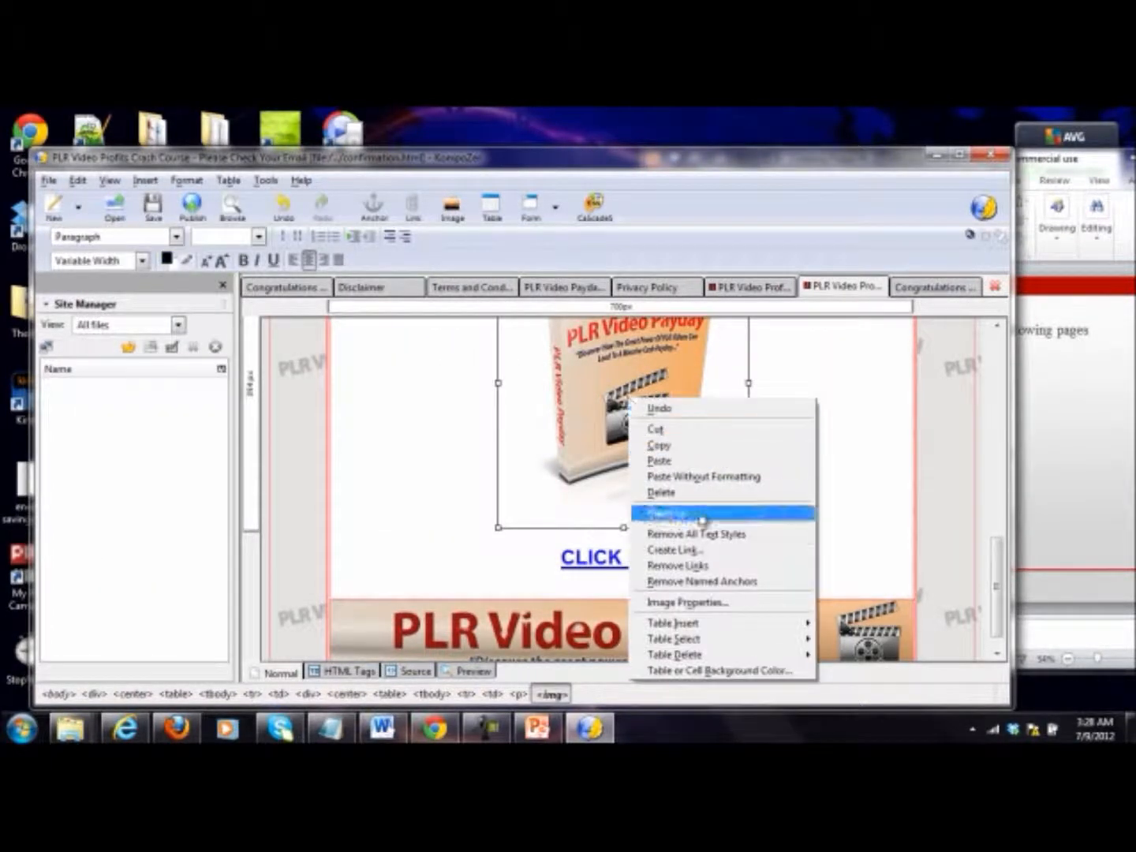
pyautogui.click(702, 549)
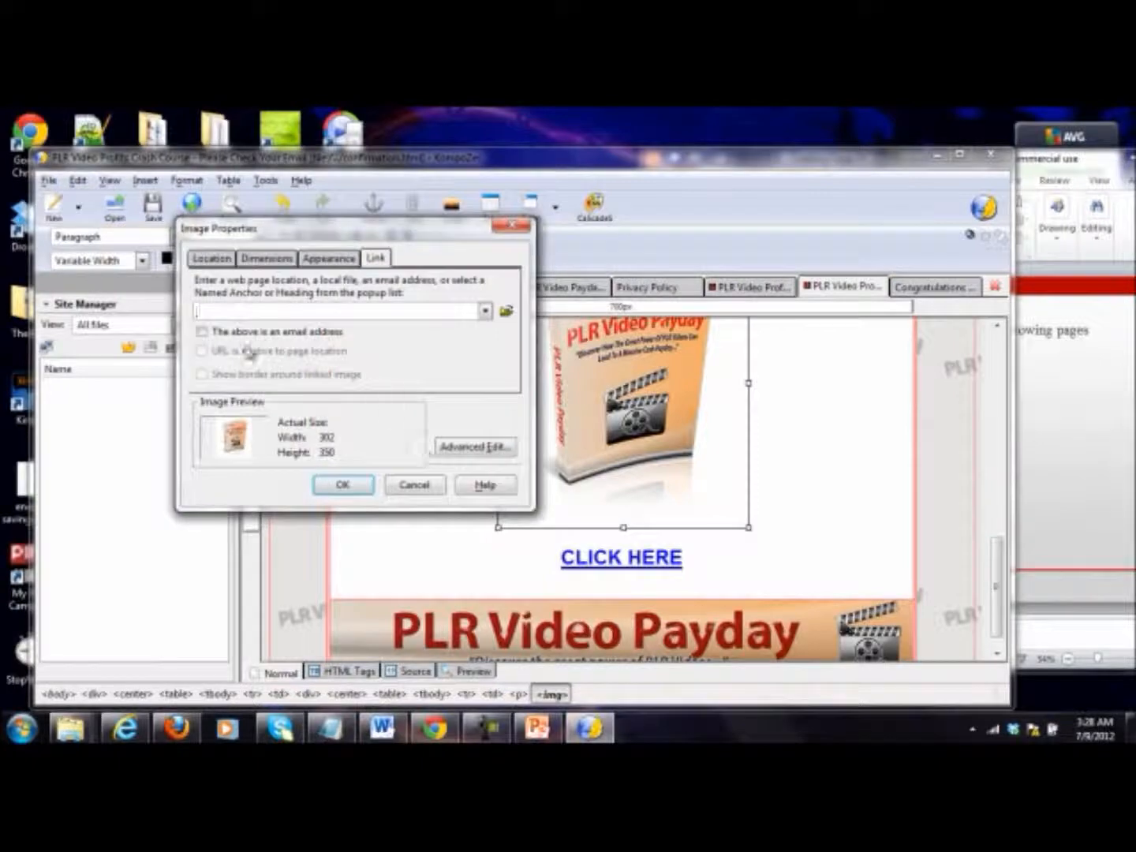
pyautogui.click(506, 314)
pyautogui.doubleClick(373, 462)
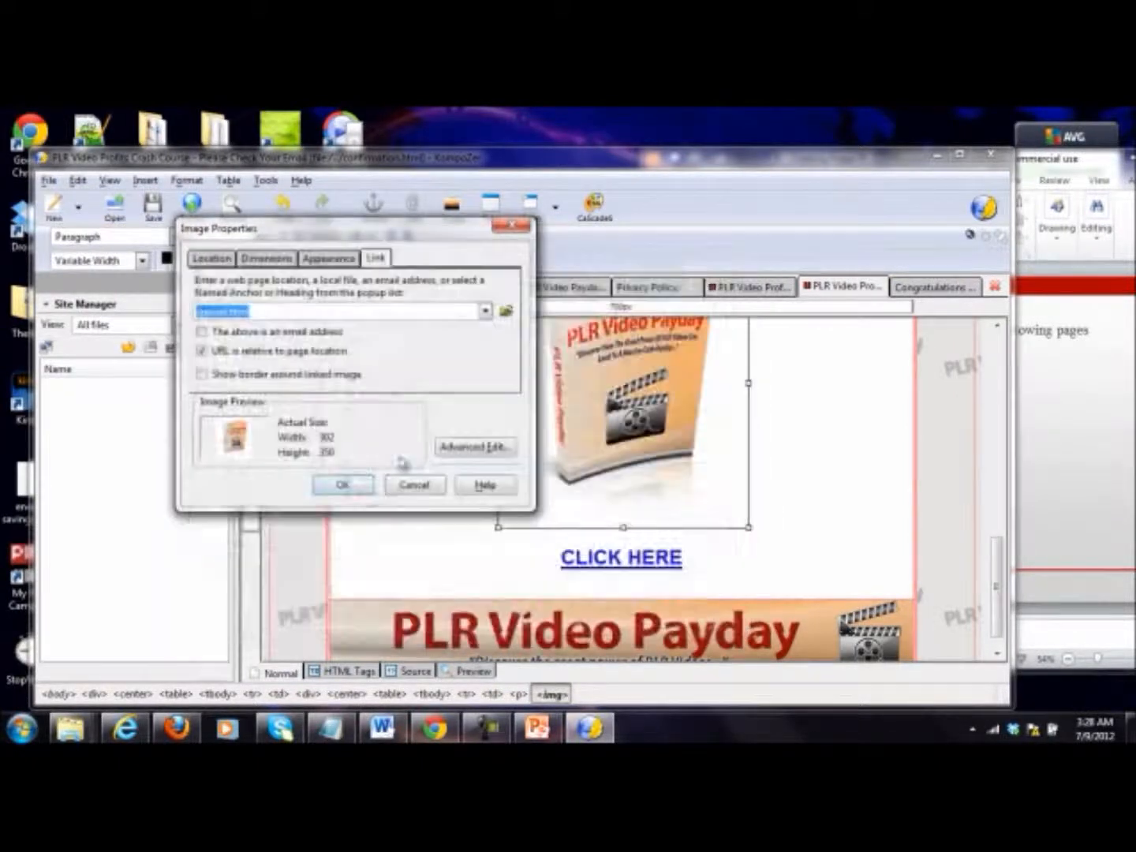
pyautogui.click(360, 489)
# Step: Replace the name placeholder under "Thank you for joining," with the site owner's full name and color it black
pyautogui.scroll(5, 848, 487)
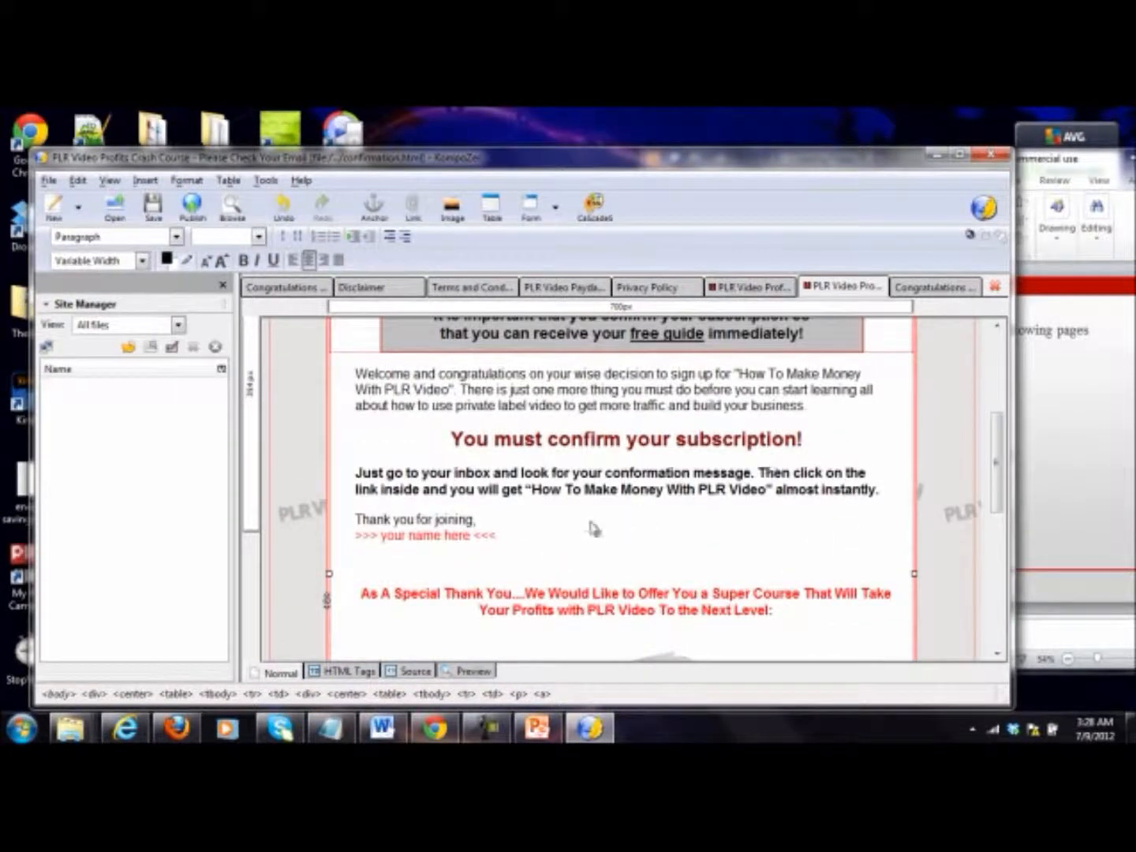
pyautogui.moveTo(516, 542); pyautogui.dragTo(347, 547)
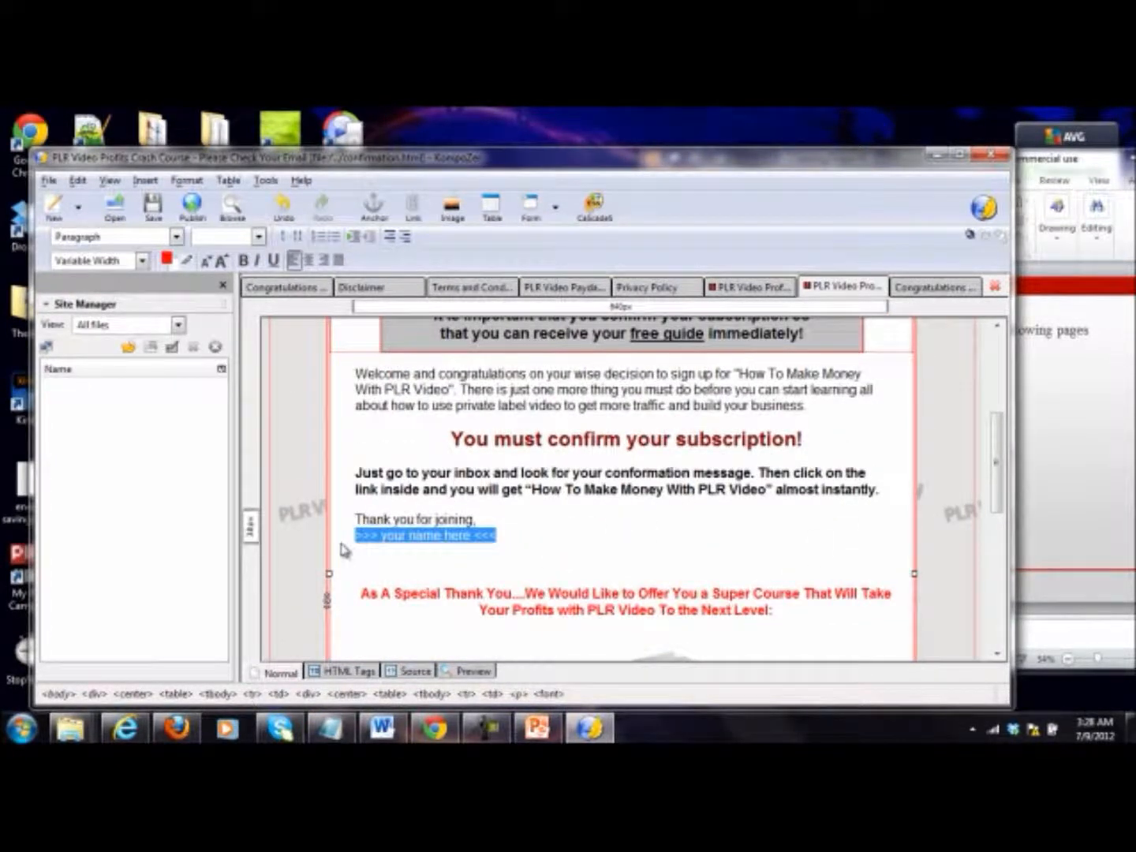
pyautogui.write('I')
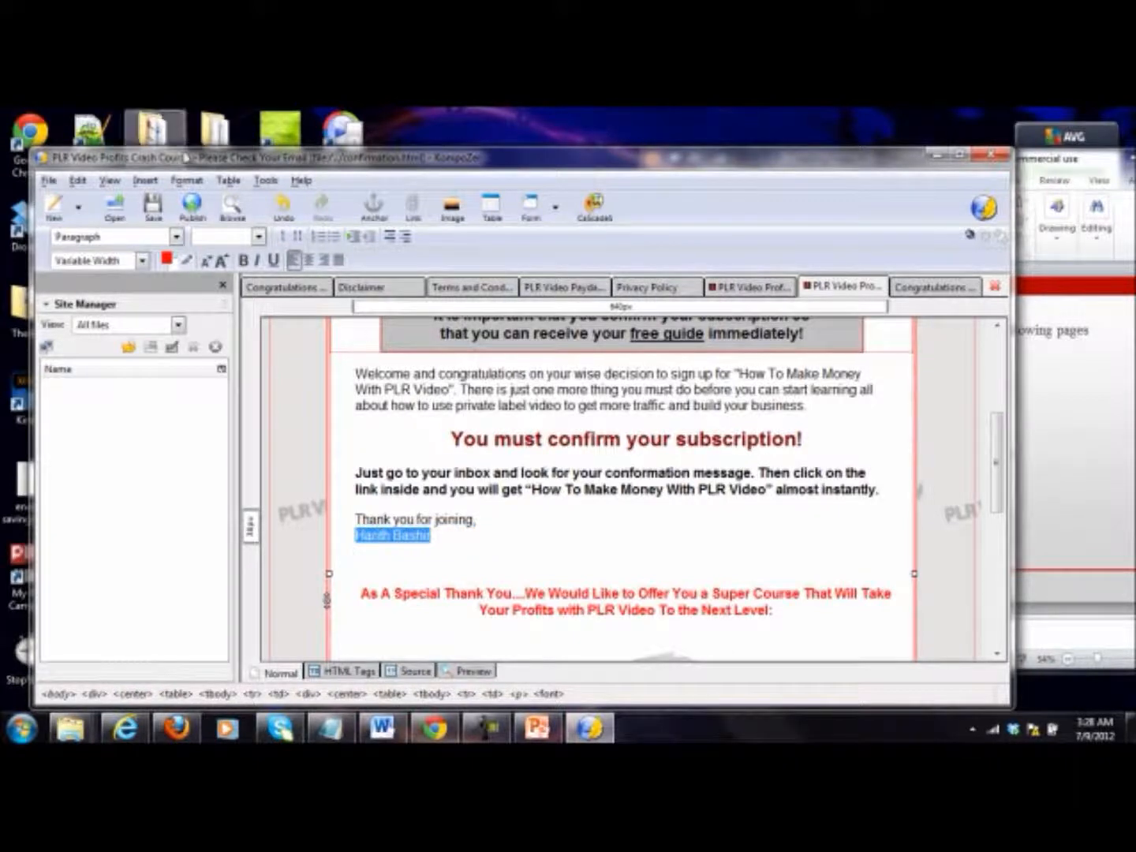
pyautogui.click(168, 259)
pyautogui.moveTo(215, 431); pyautogui.dragTo(52, 430)
pyautogui.click(312, 514)
pyautogui.click(721, 469)
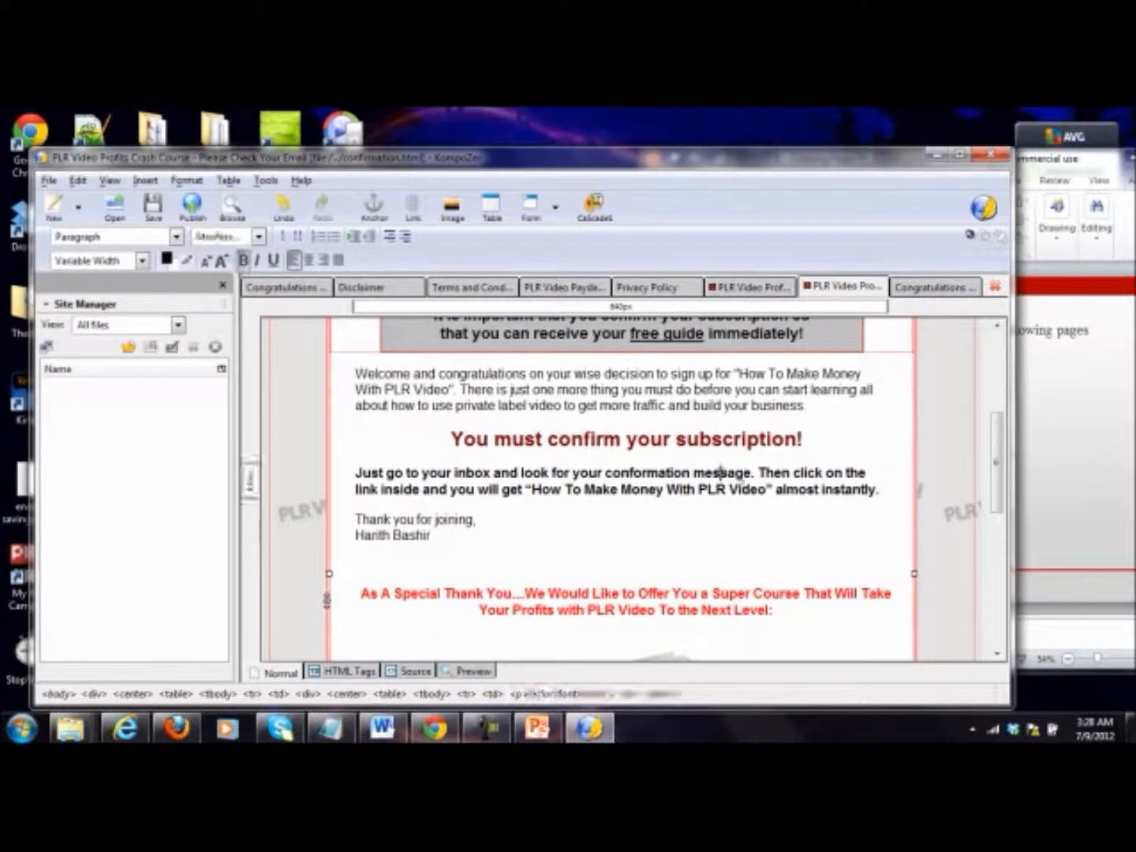
# Step: Link the "CLICK HERE" text above the footer of the freedownload page to special.html
pyautogui.scroll(5, 781, 485)
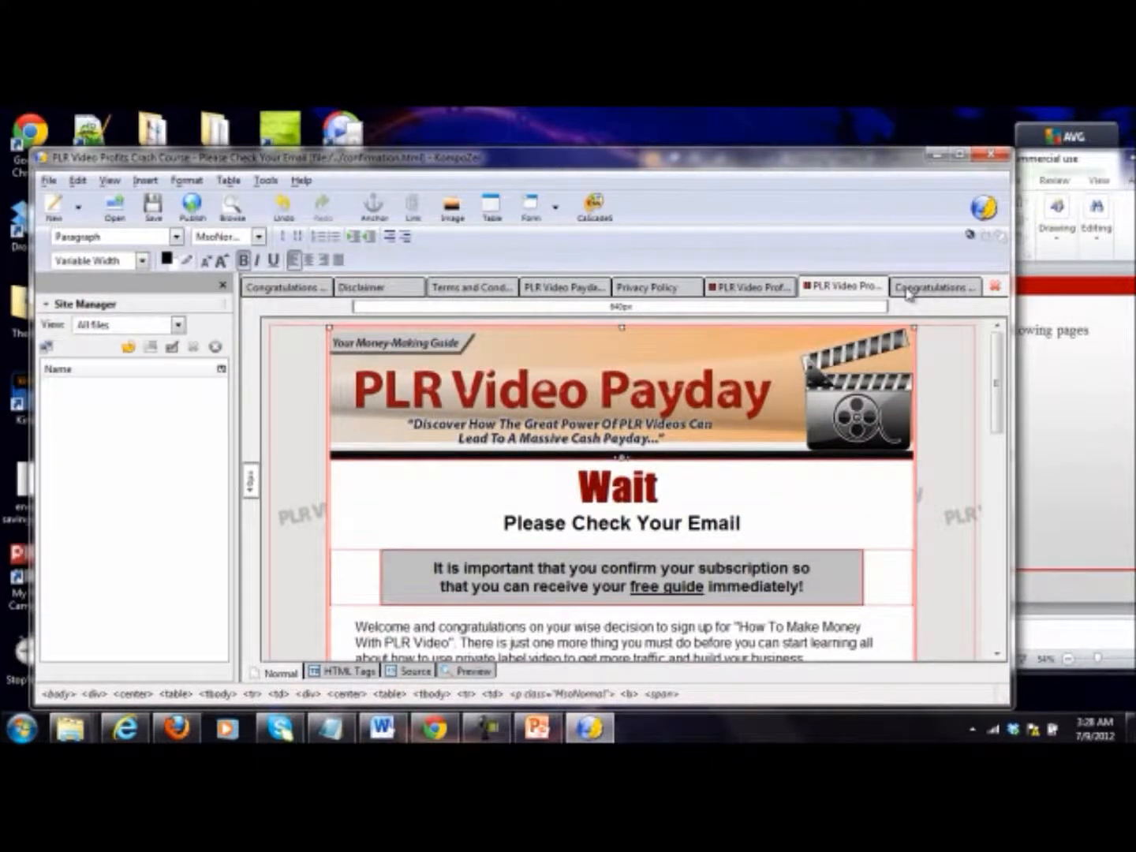
pyautogui.click(910, 289)
pyautogui.scroll(-10, 723, 457)
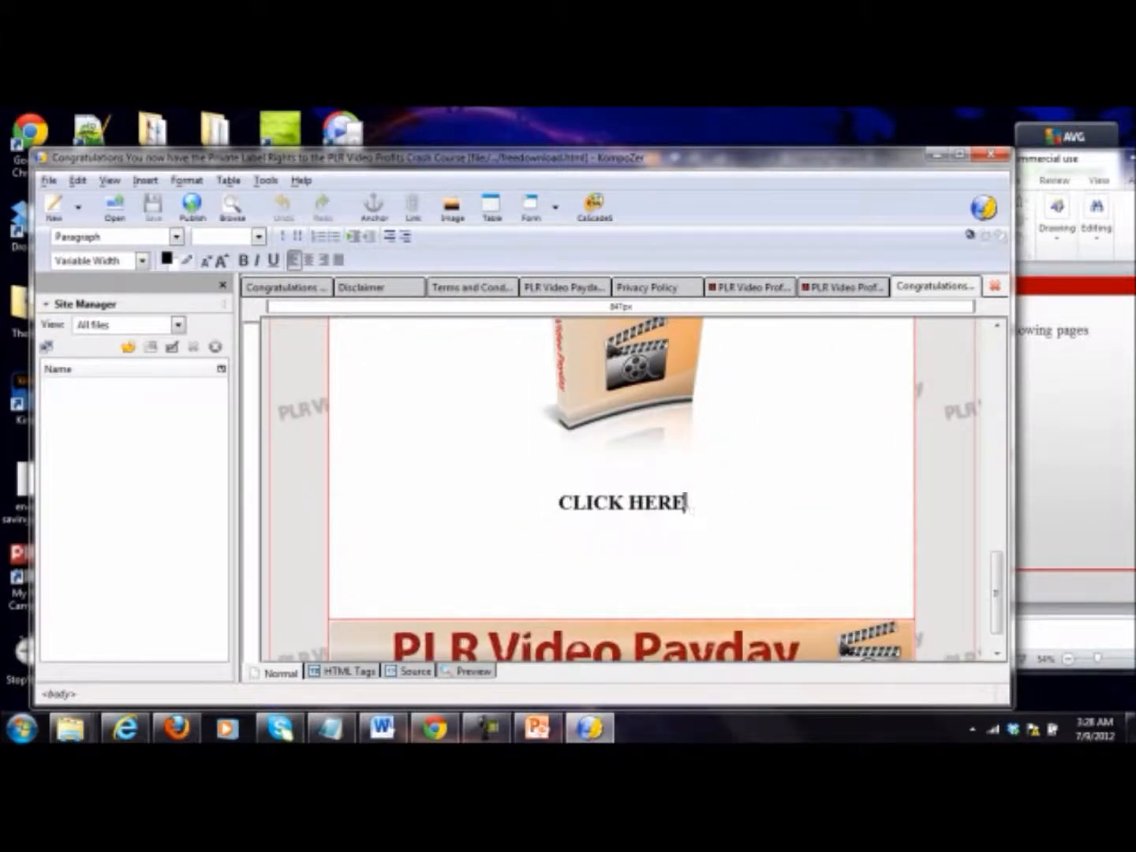
pyautogui.moveTo(686, 502); pyautogui.dragTo(558, 504)
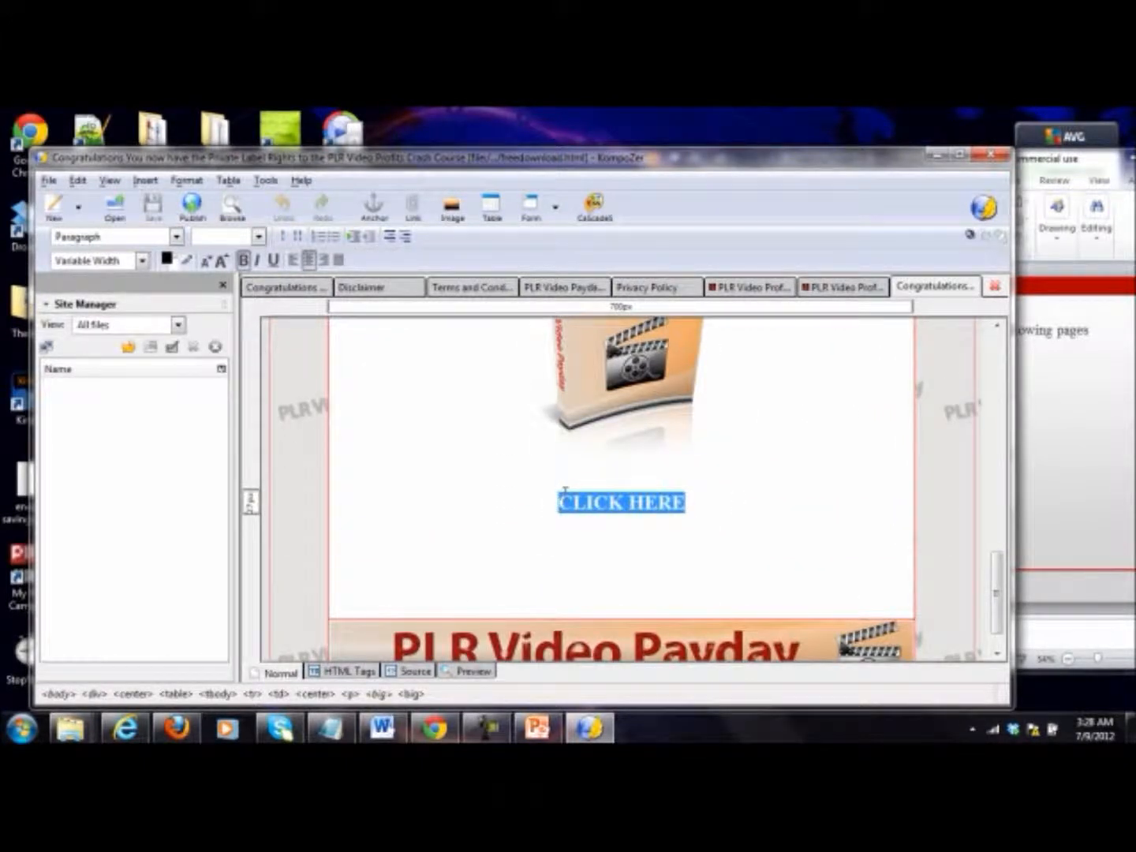
pyautogui.rightClick(565, 491)
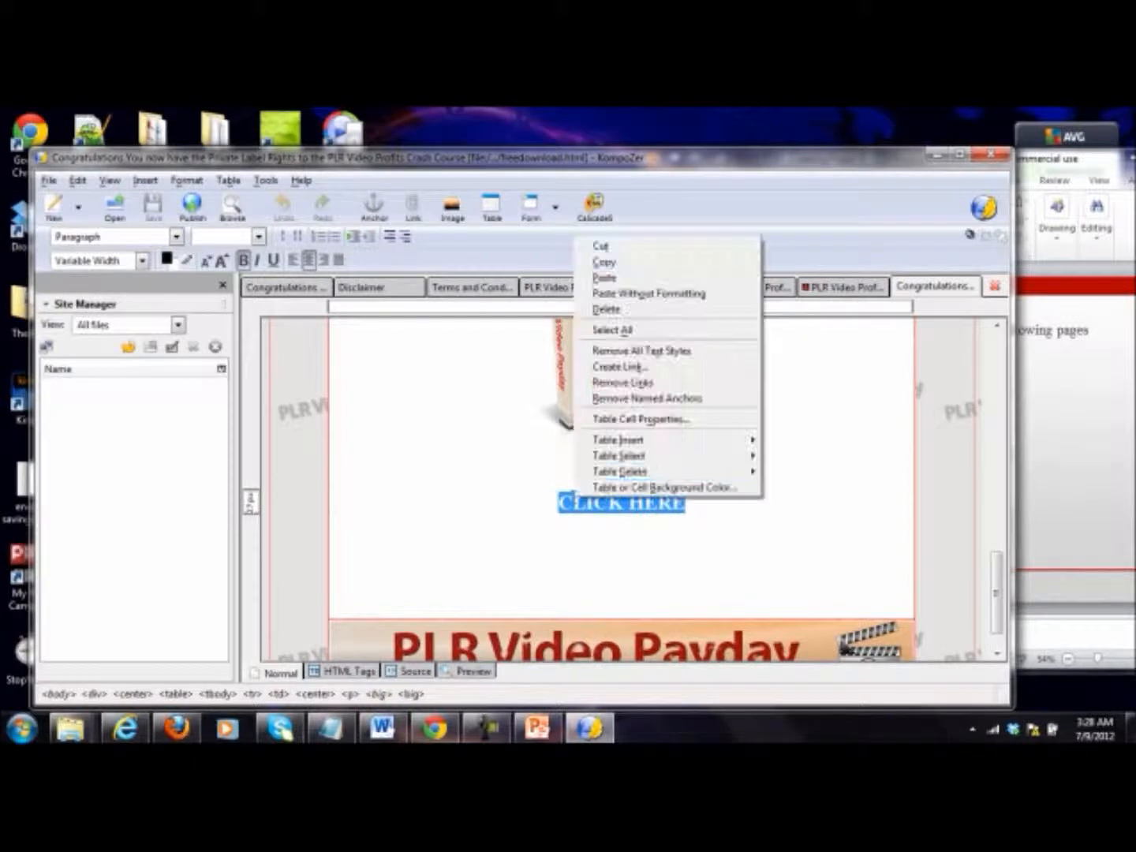
pyautogui.click(652, 366)
pyautogui.click(464, 333)
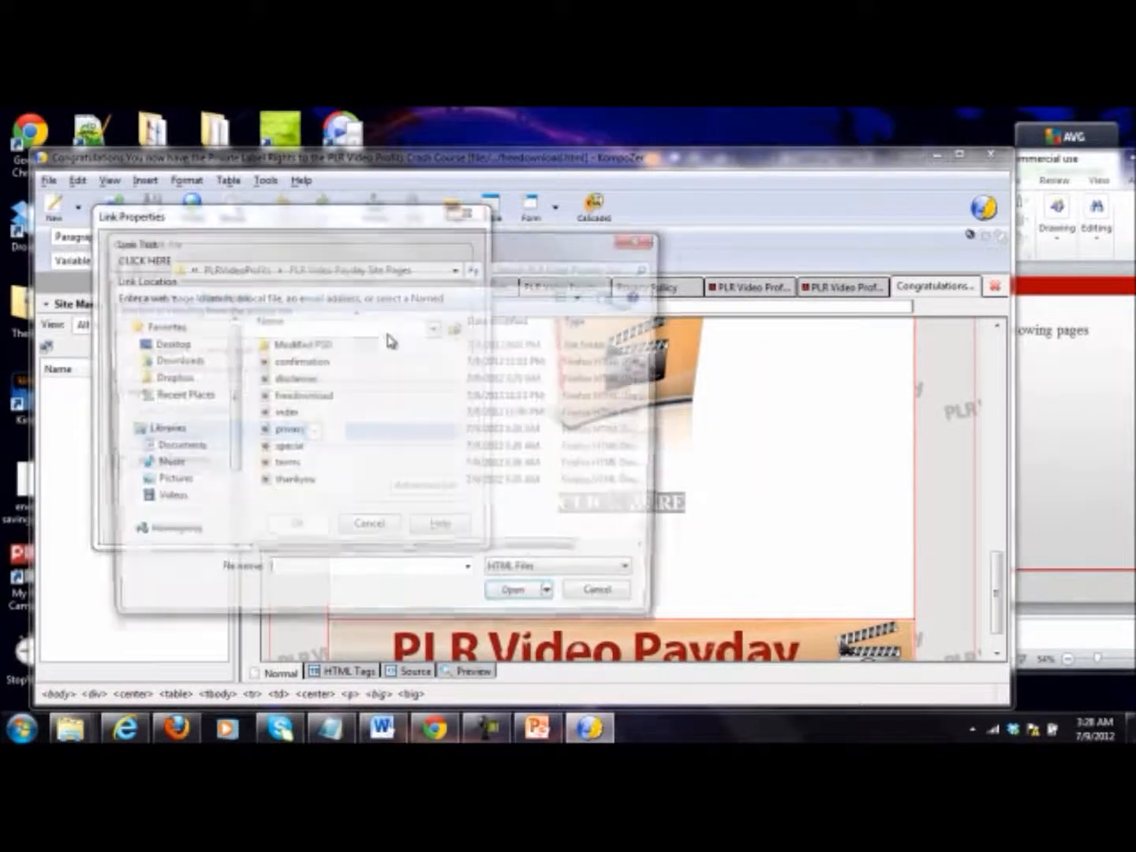
pyautogui.click(312, 449)
pyautogui.doubleClick(312, 450)
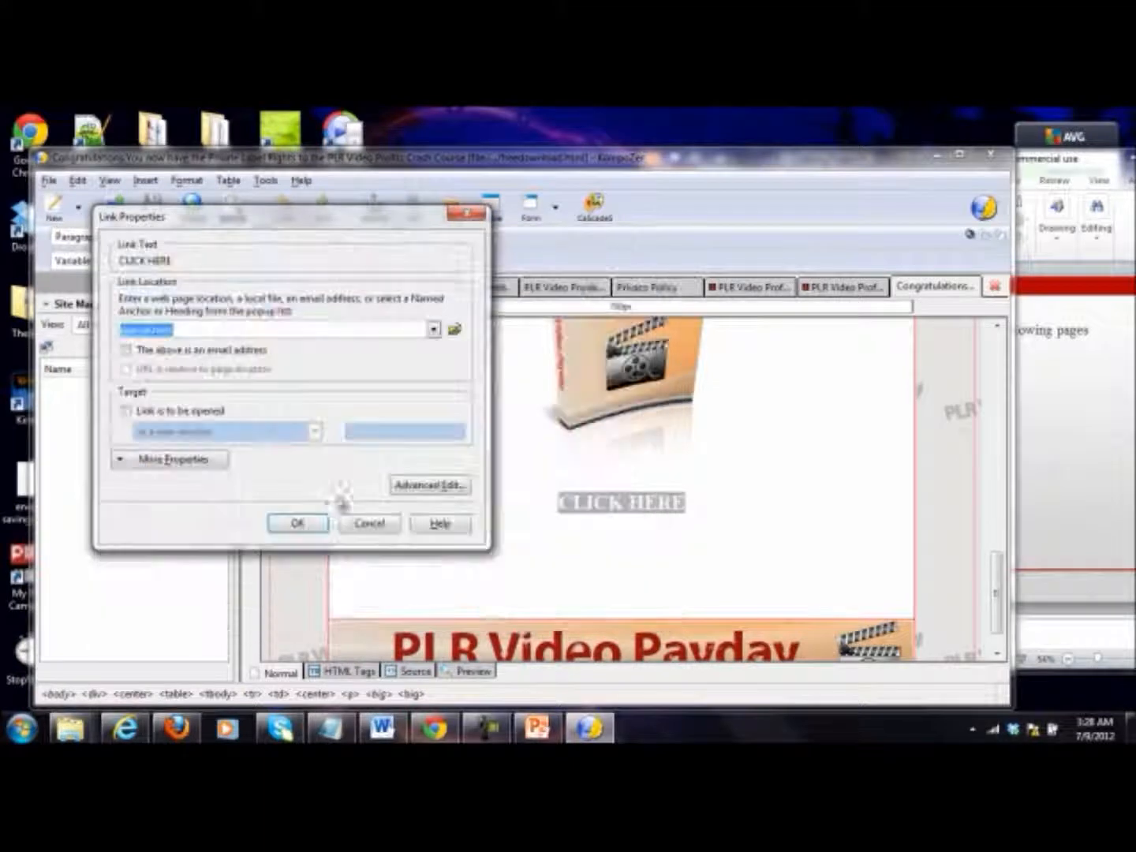
pyautogui.click(299, 523)
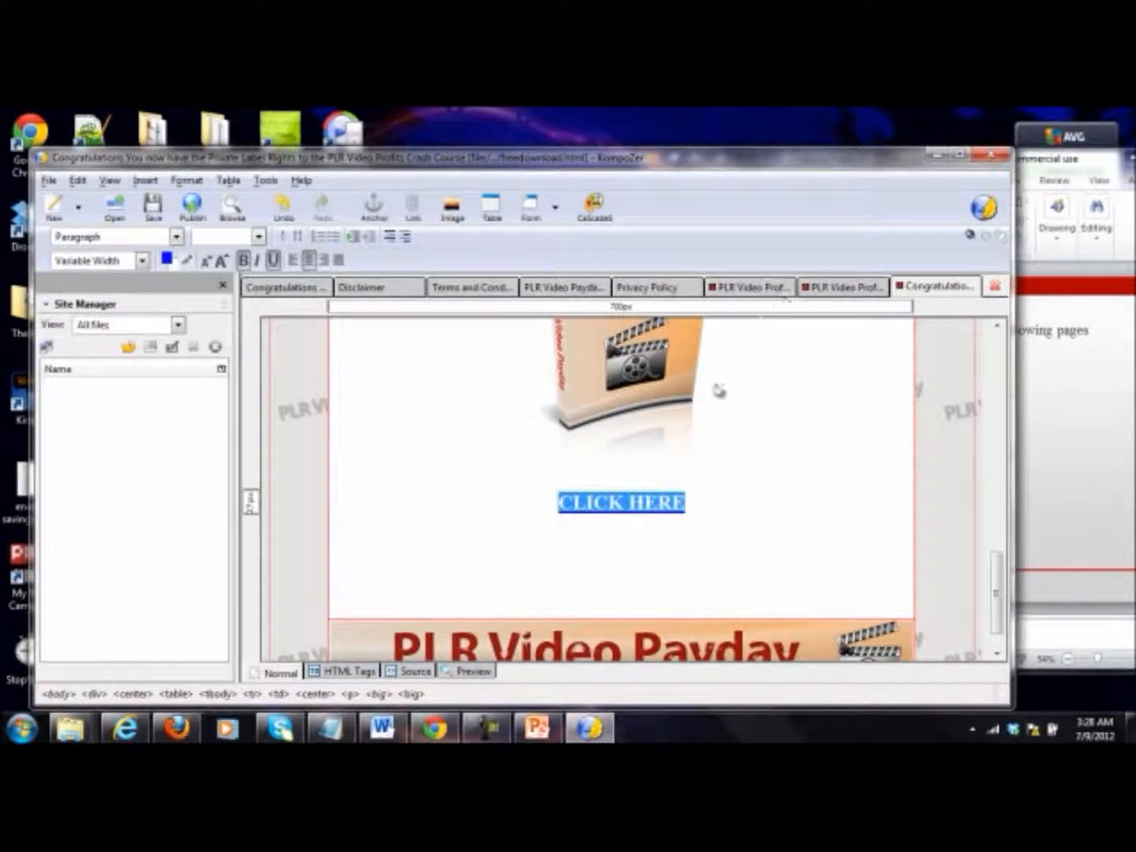
# Step: Link the PLR Video Payday book cover image on the freedownload page to special.html
pyautogui.click(636, 368)
pyautogui.rightClick(636, 368)
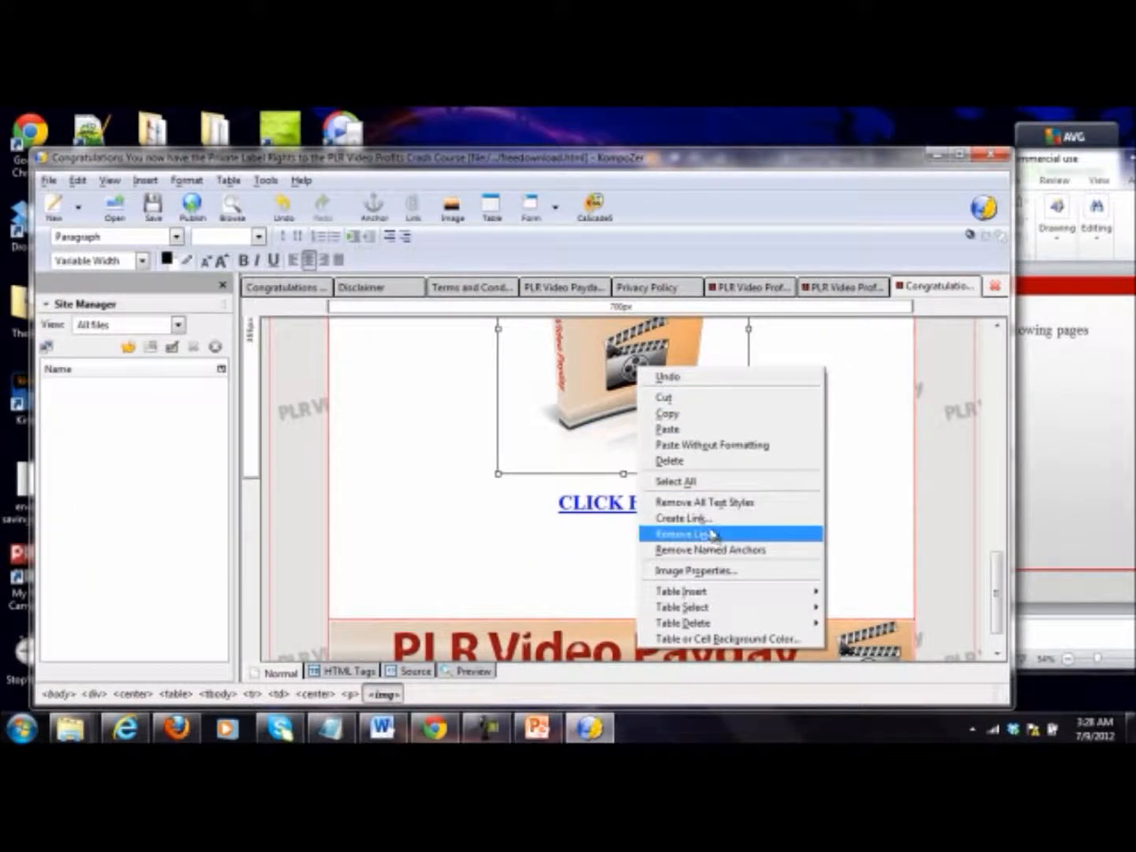
pyautogui.click(707, 520)
pyautogui.click(508, 311)
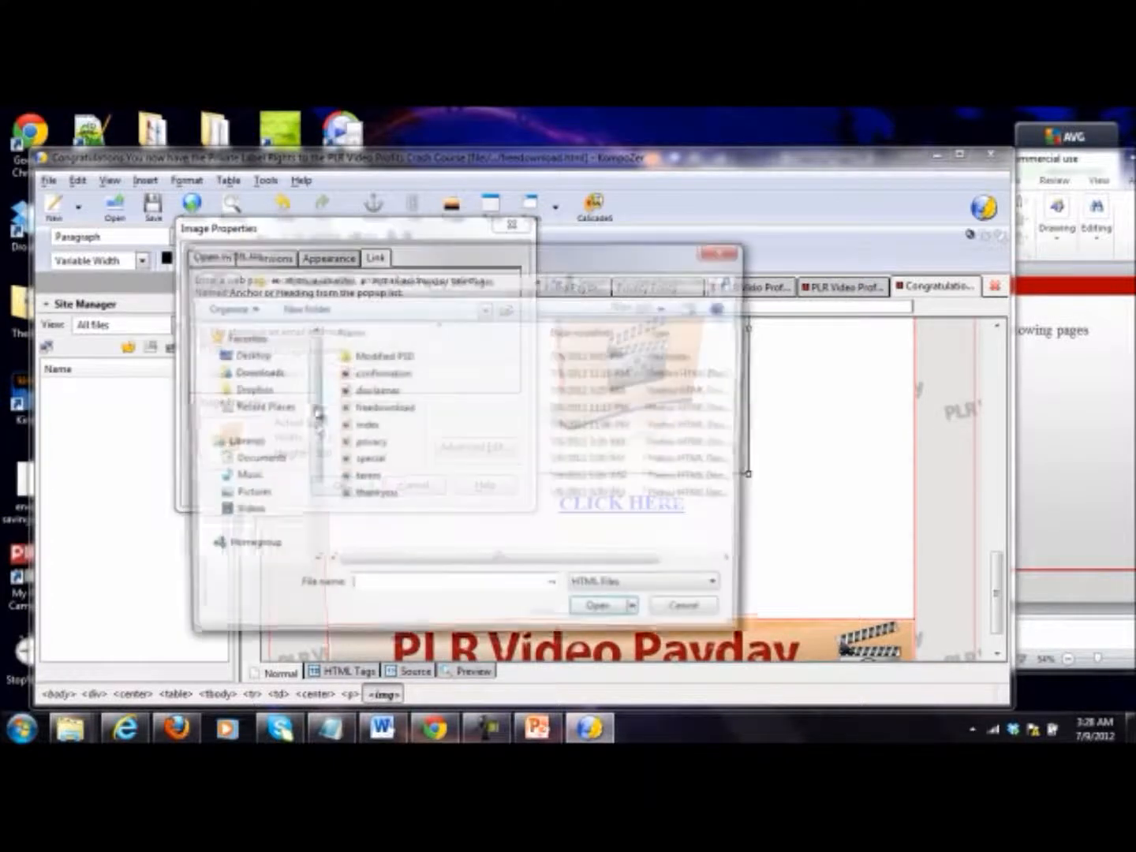
pyautogui.doubleClick(383, 461)
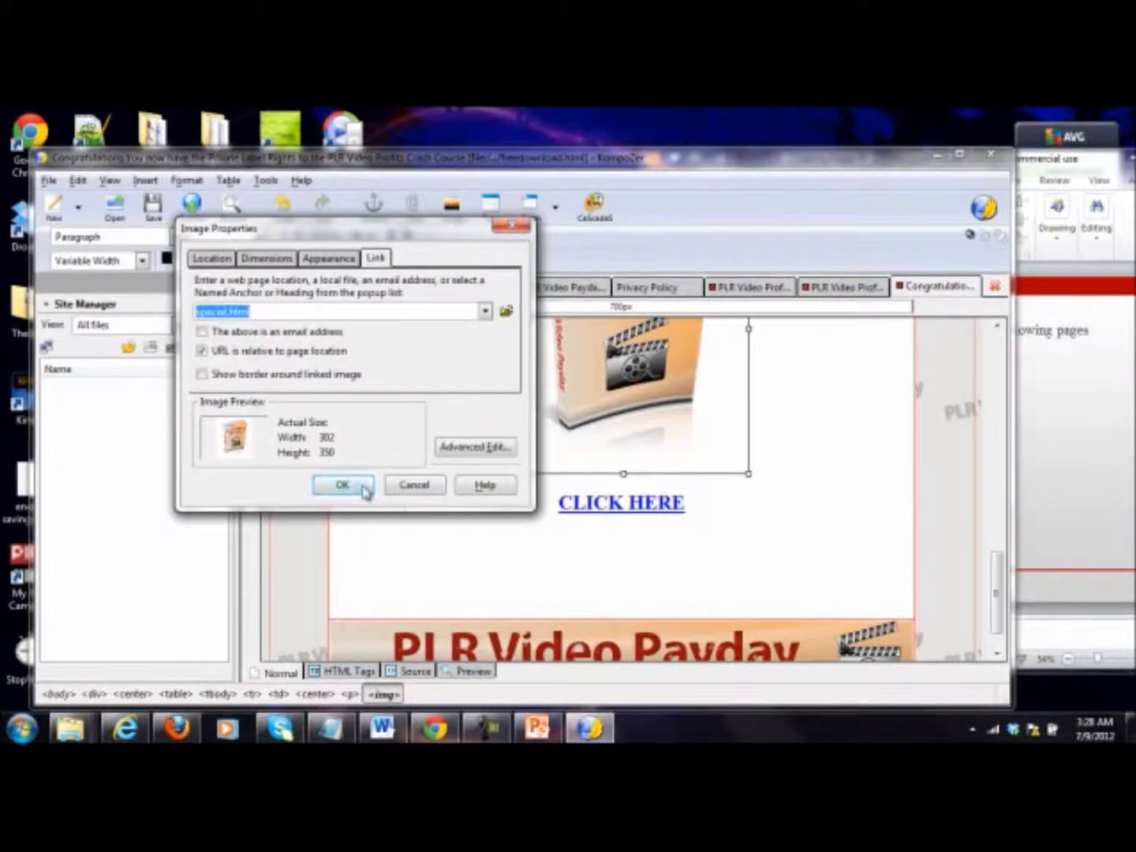
pyautogui.click(362, 486)
# Step: Enlarge the red "As A Special Thank You..." heading on the freedownload page by two font size steps
pyautogui.scroll(8, 837, 489)
pyautogui.scroll(6, 838, 490)
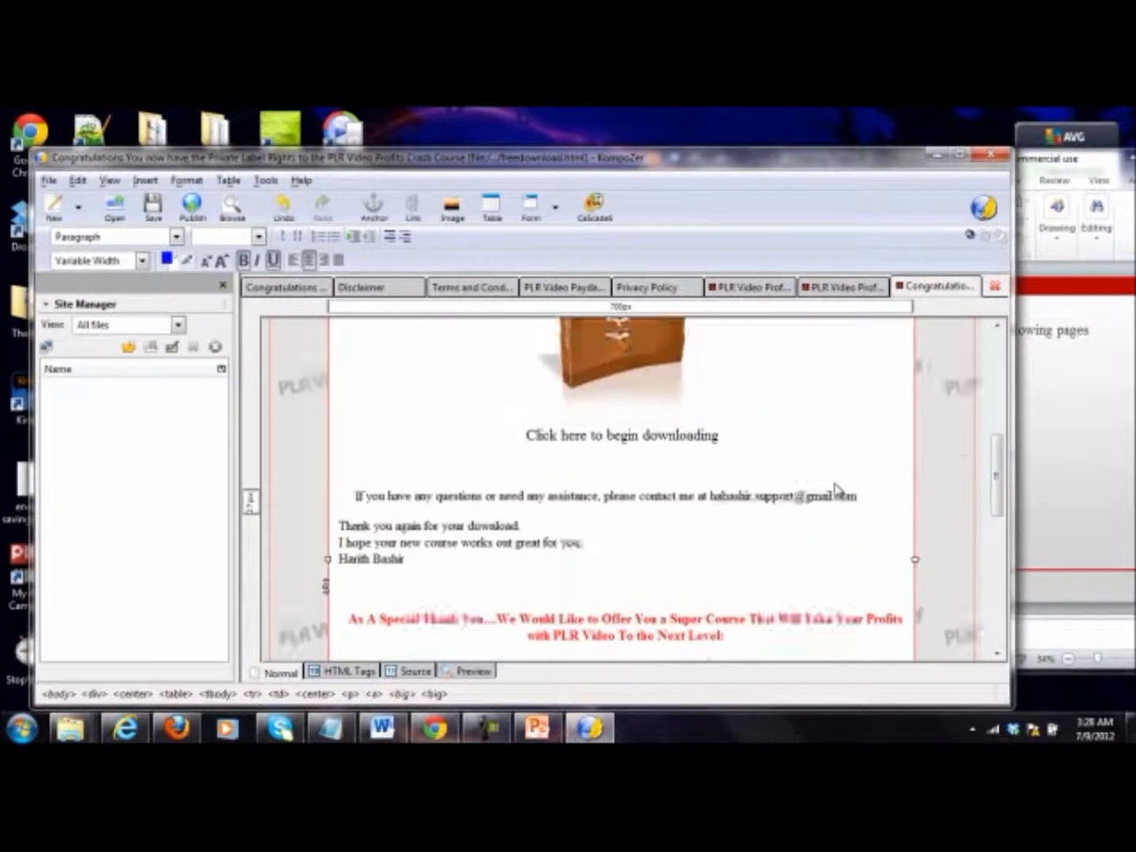
pyautogui.scroll(-10, 827, 496)
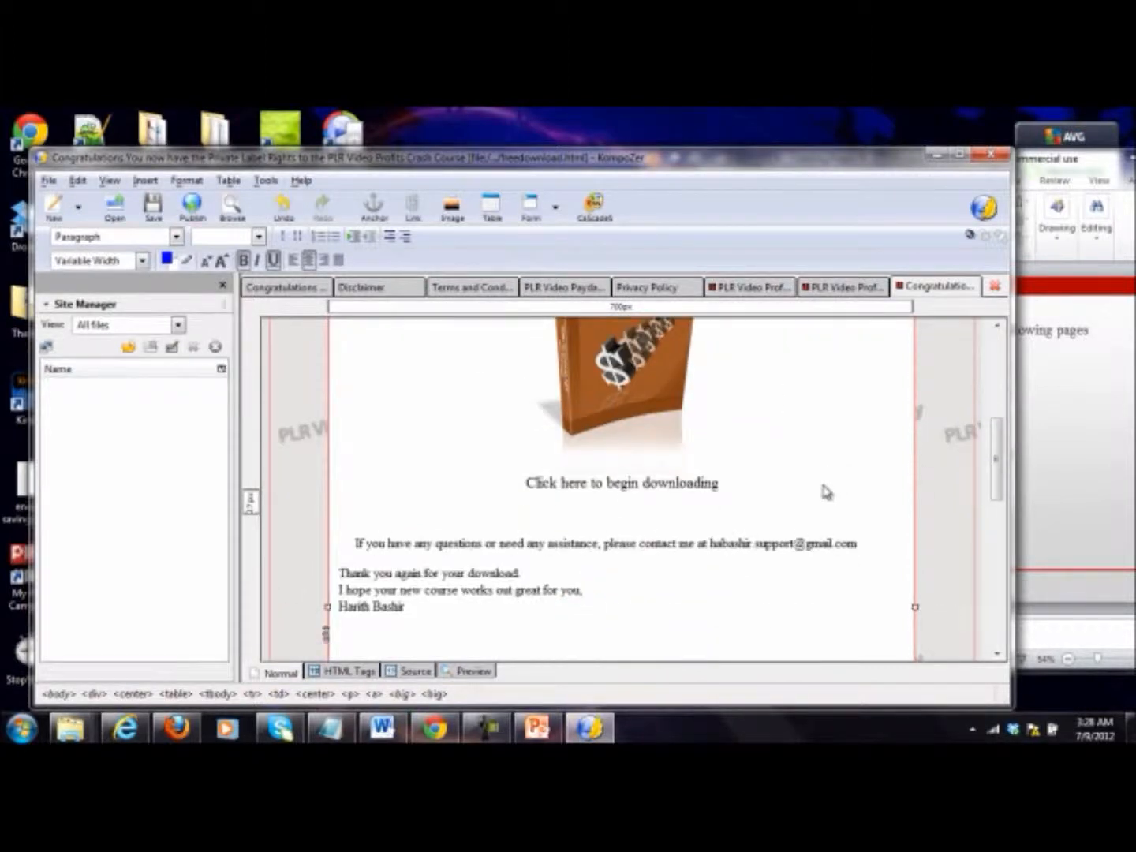
pyautogui.scroll(-1, 834, 390)
pyautogui.moveTo(777, 402); pyautogui.dragTo(350, 358)
pyautogui.click(222, 259)
pyautogui.click(222, 261)
pyautogui.click(433, 427)
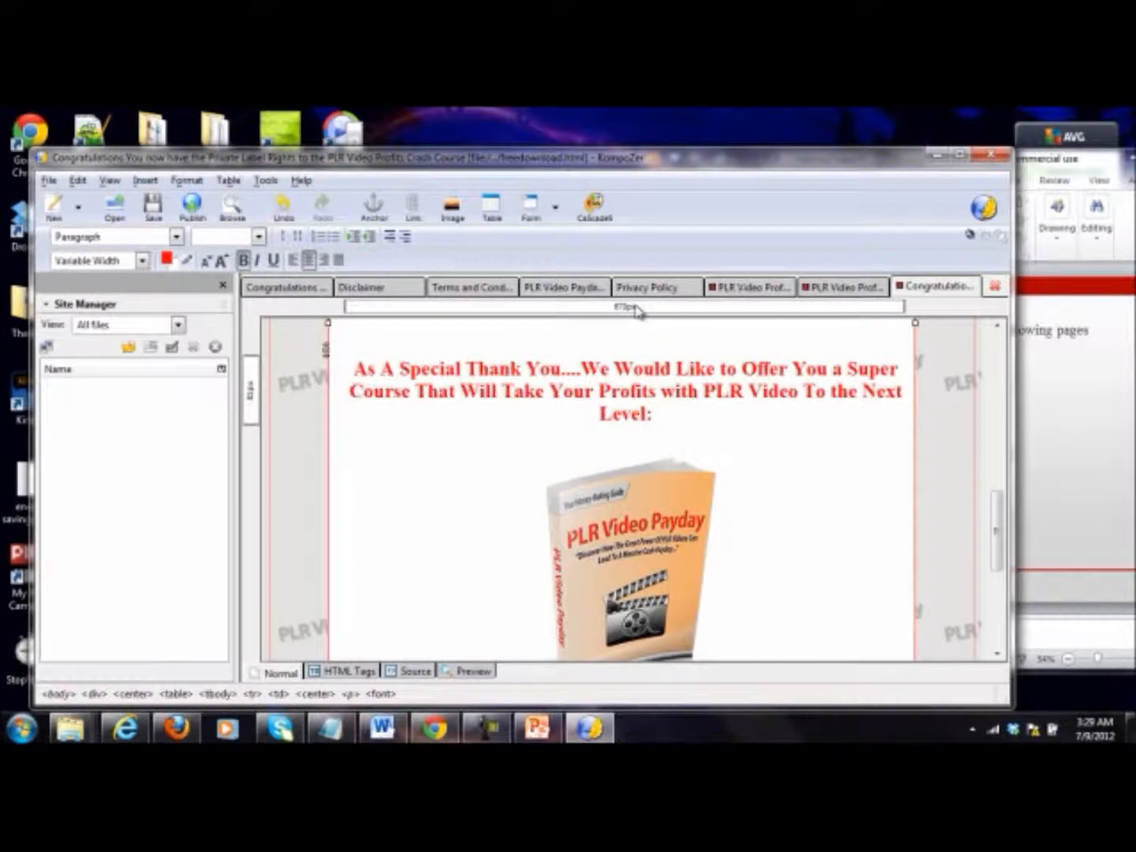
# Step: Save the freedownload and confirmation pages, and return to the index page
pyautogui.click(163, 207)
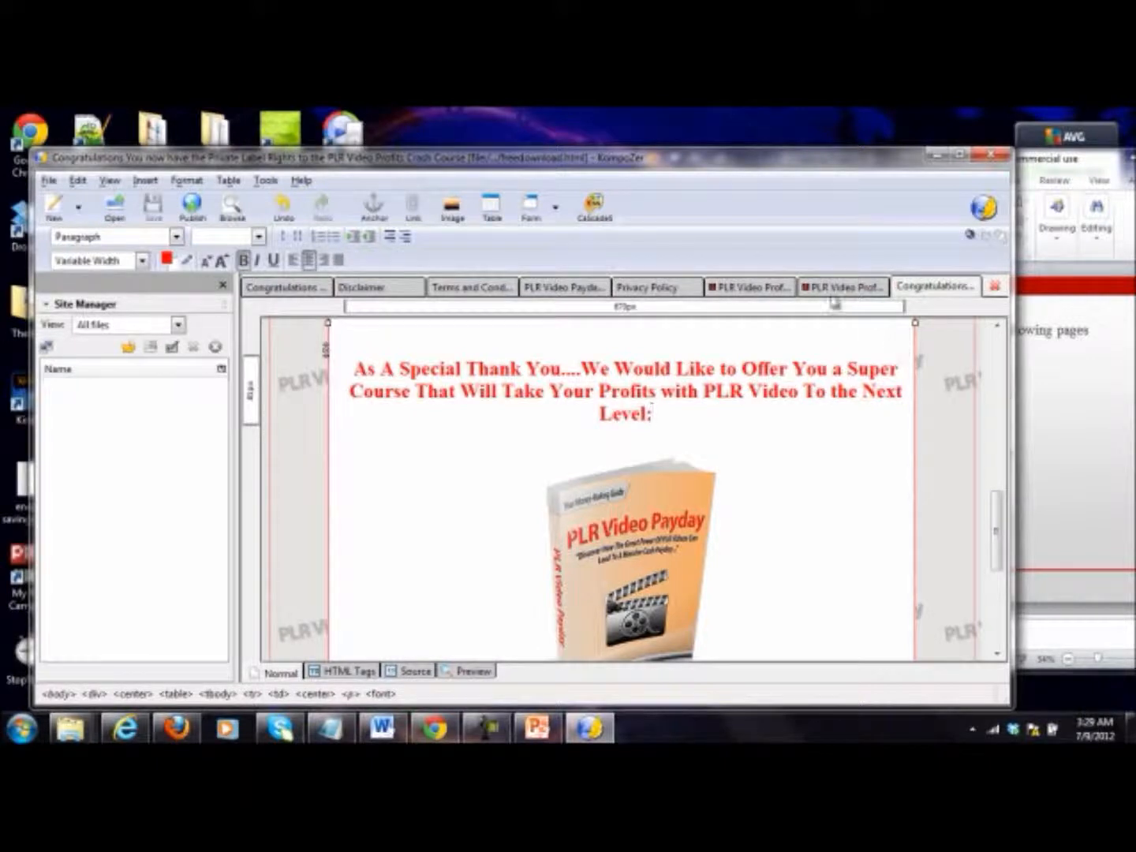
pyautogui.click(841, 287)
pyautogui.click(153, 206)
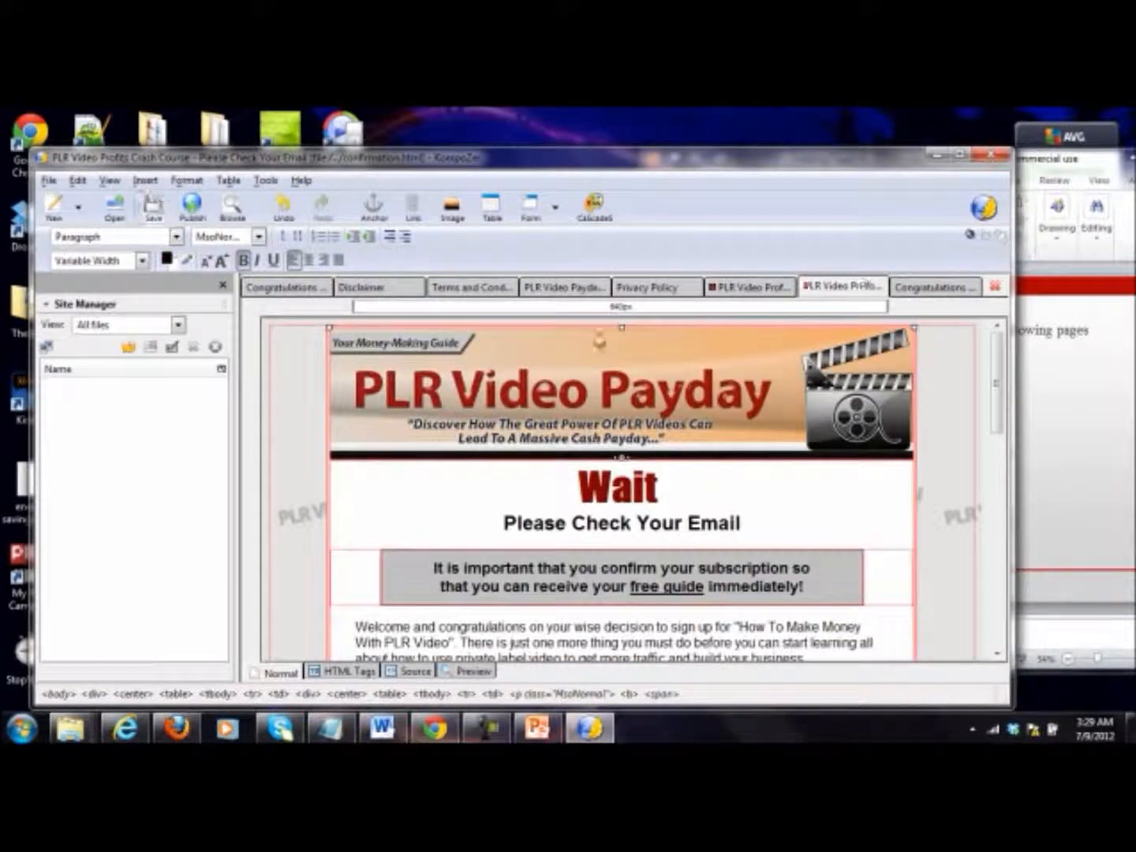
pyautogui.click(747, 289)
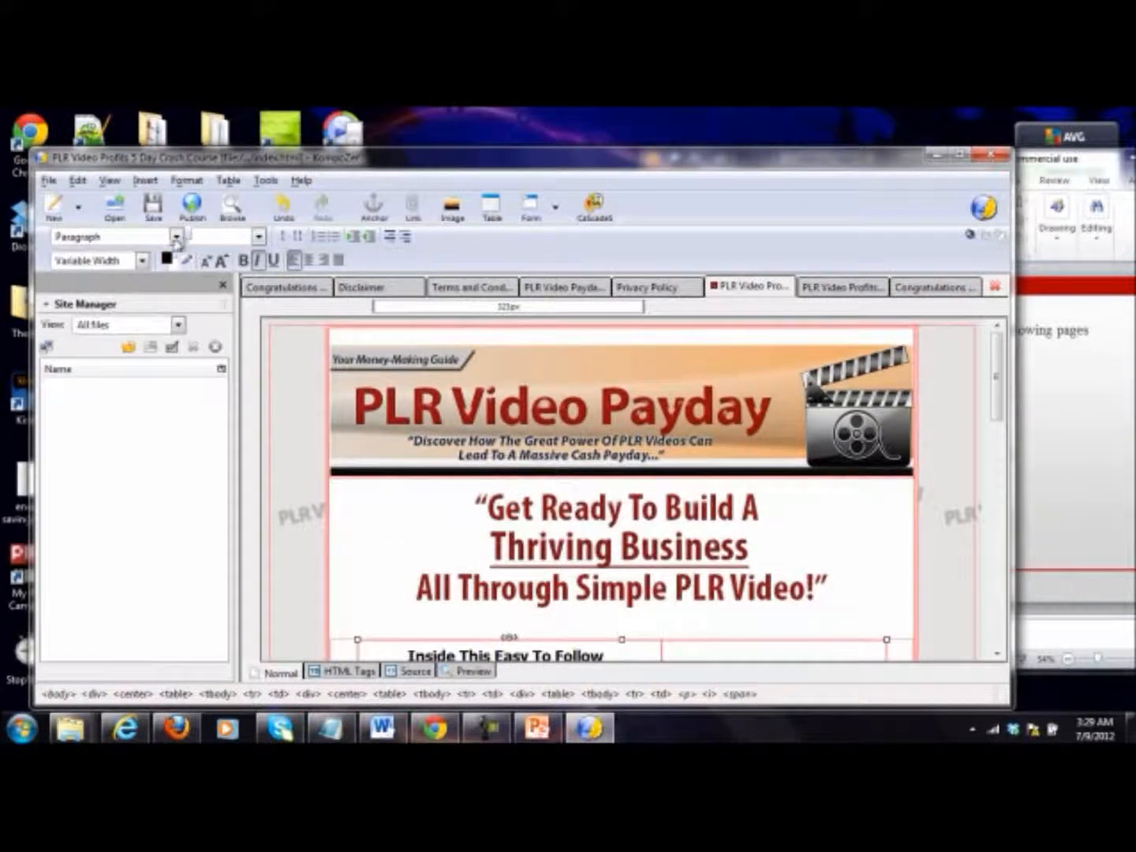
pyautogui.click(476, 348)
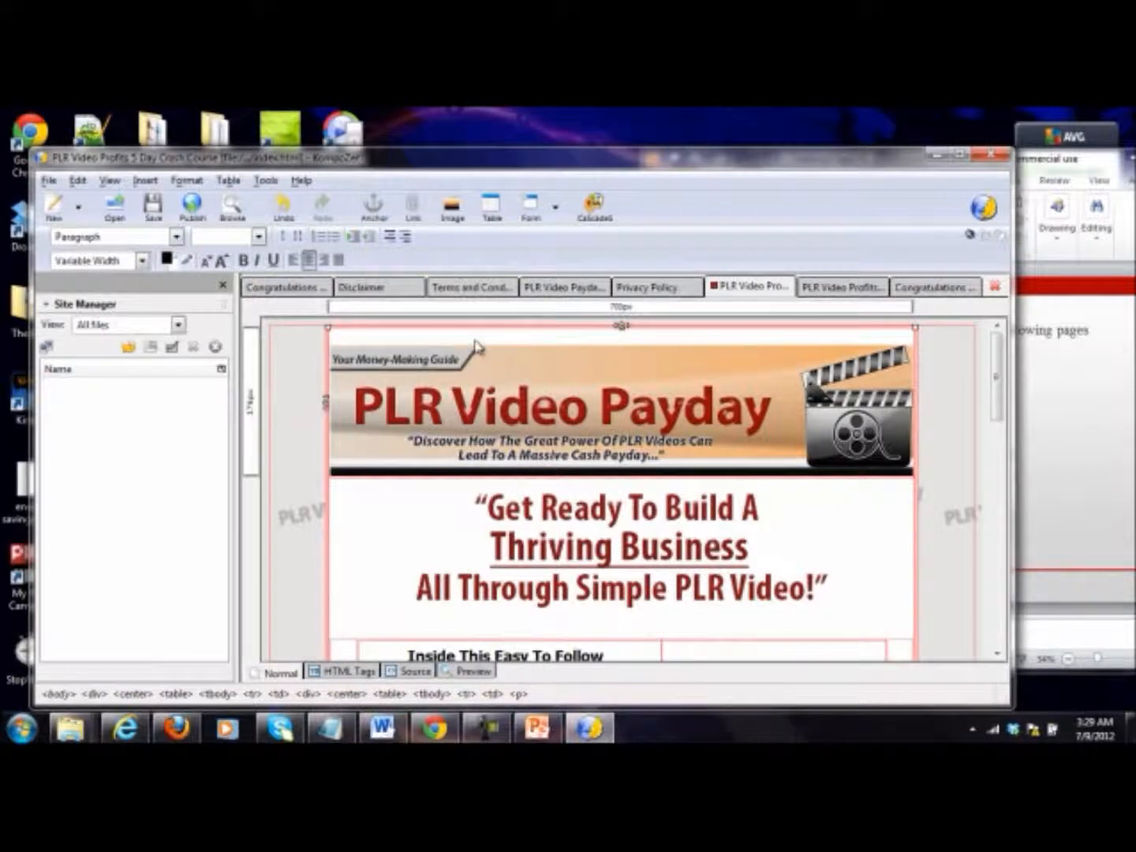
pyautogui.click(374, 433)
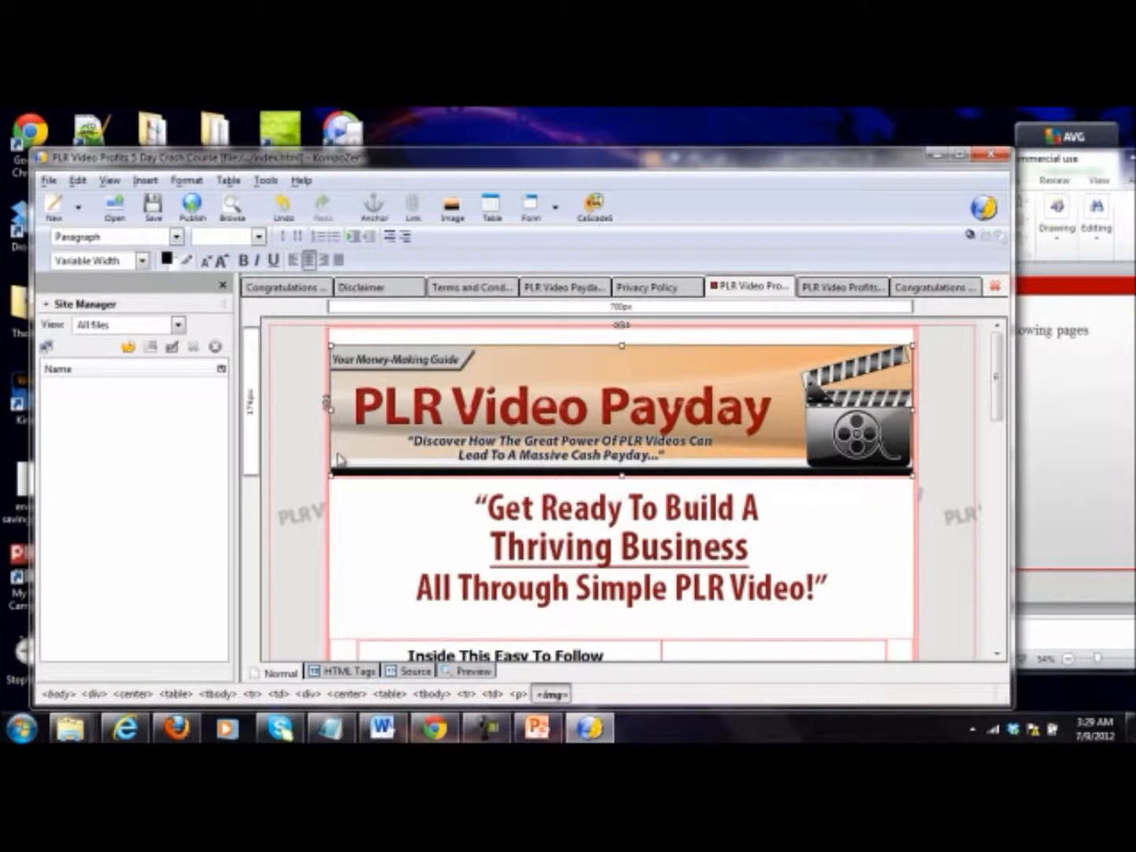
pyautogui.press('Delete')
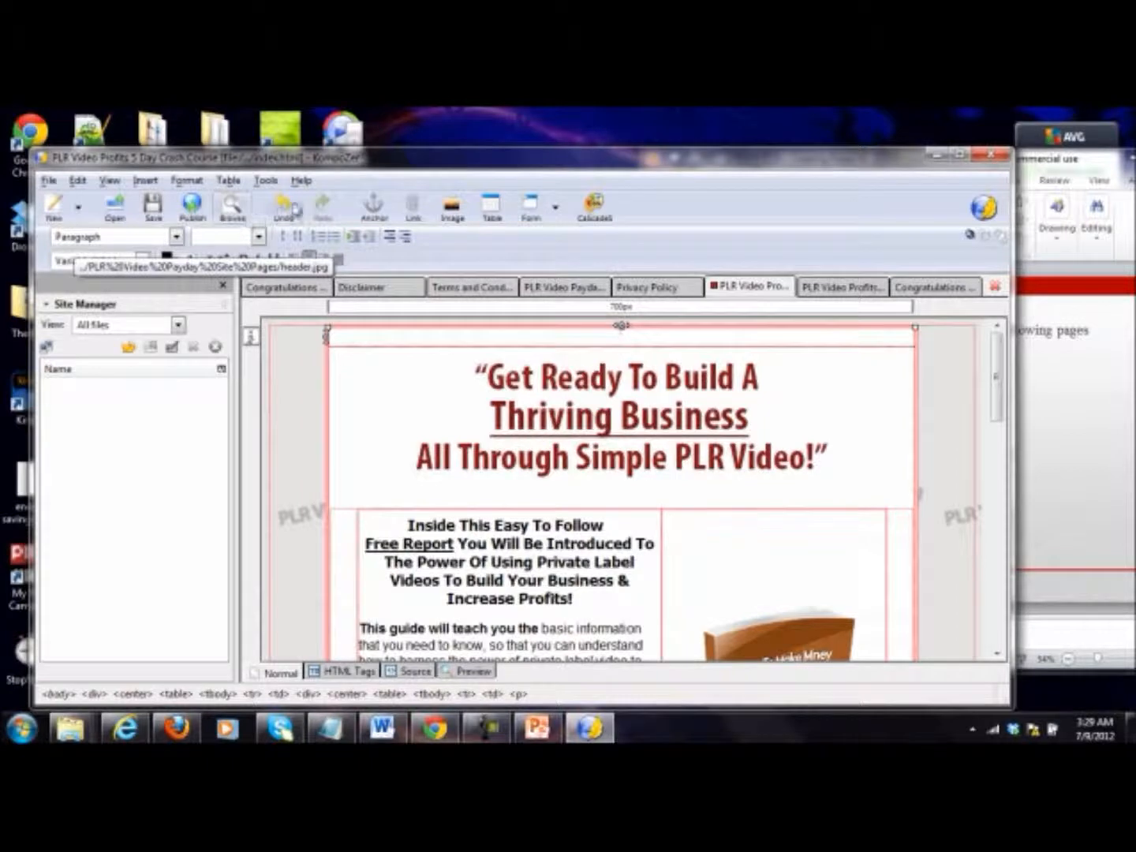
pyautogui.click(295, 209)
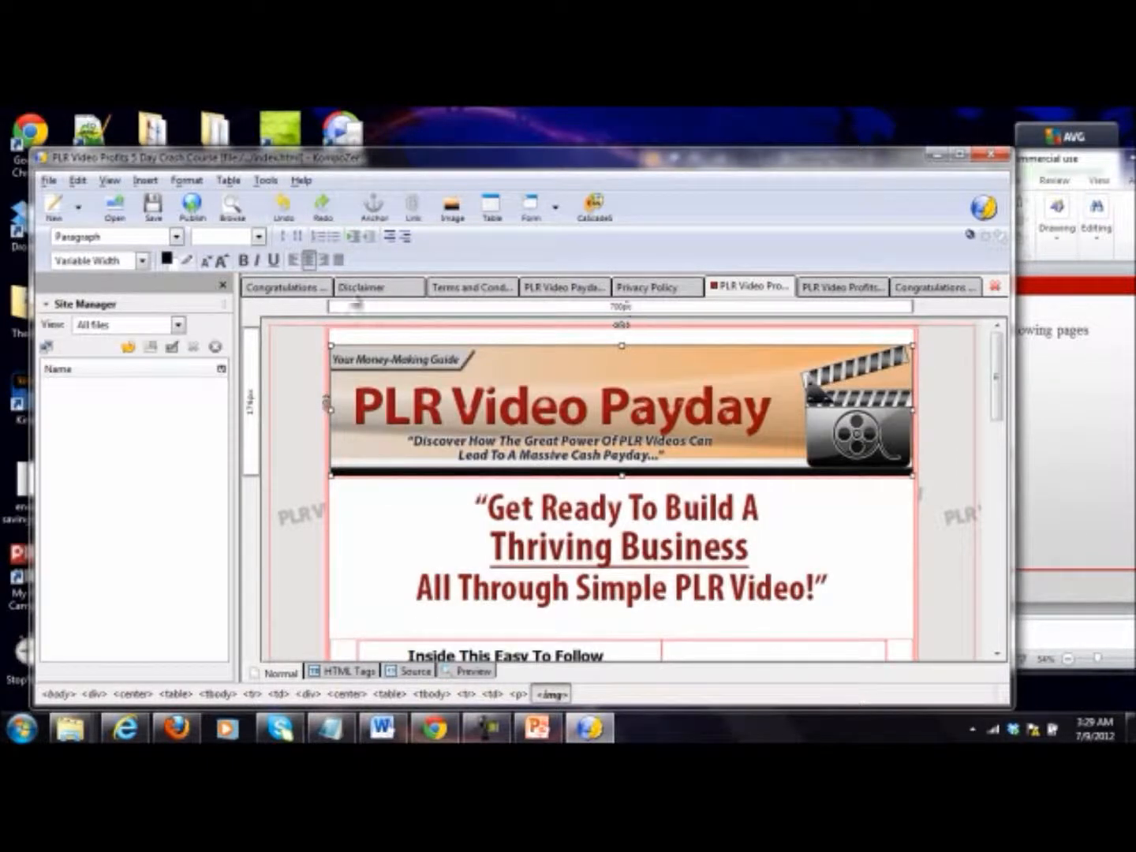